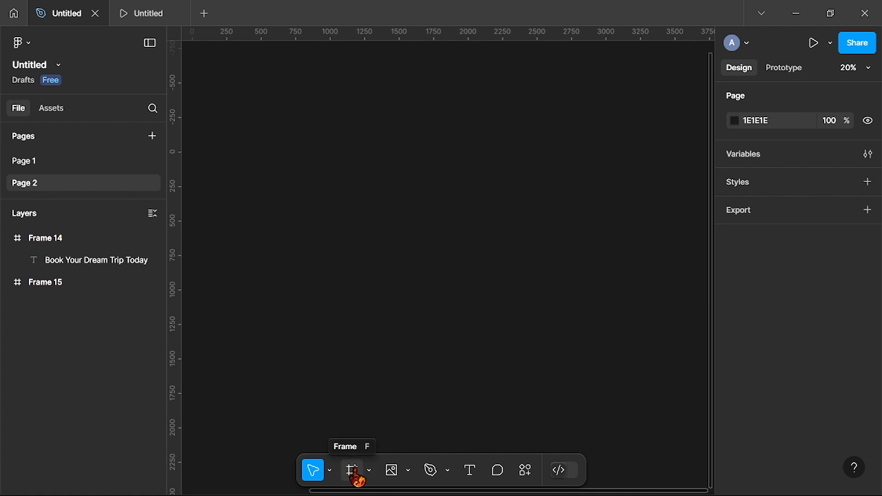
# - Create a new frame on Page 2 from the Desktop preset measuring 1440 × 1024
pyautogui.click(352, 470)
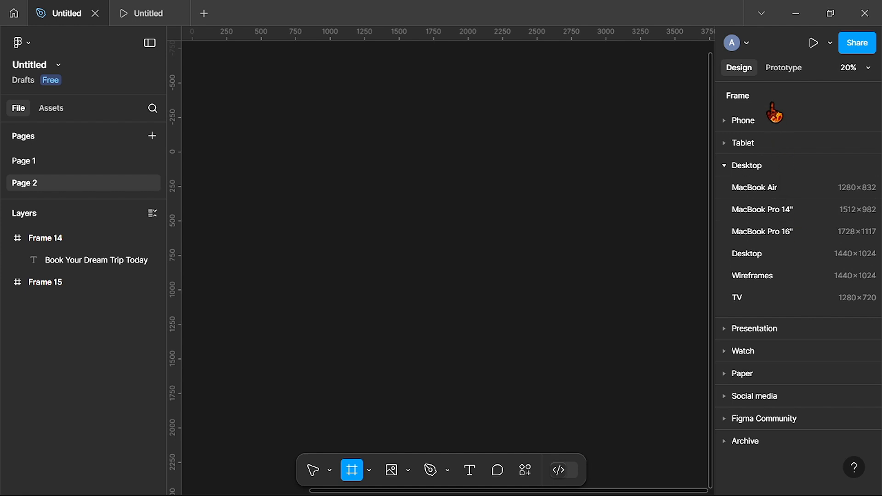
pyautogui.click(725, 165)
pyautogui.click(725, 167)
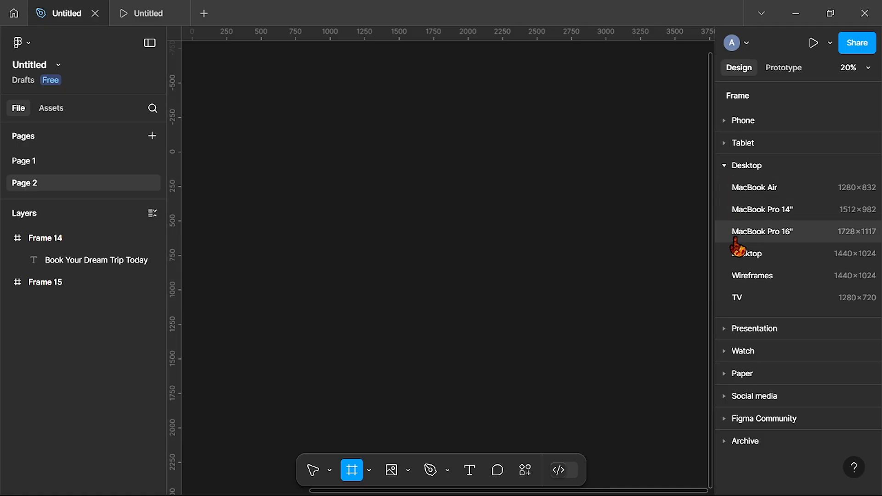
pyautogui.click(764, 255)
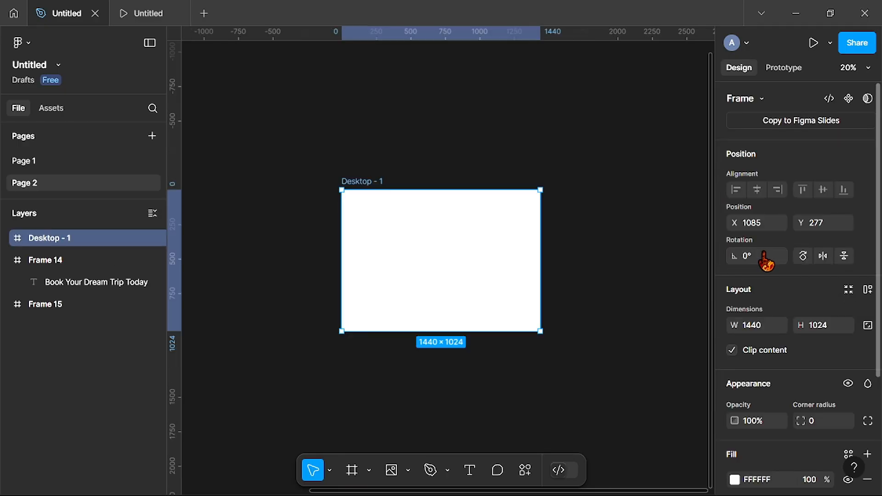
# - Set the new desktop frame's height to 750
pyautogui.scroll(2, 506, 285)
pyautogui.scroll(2, 505, 285)
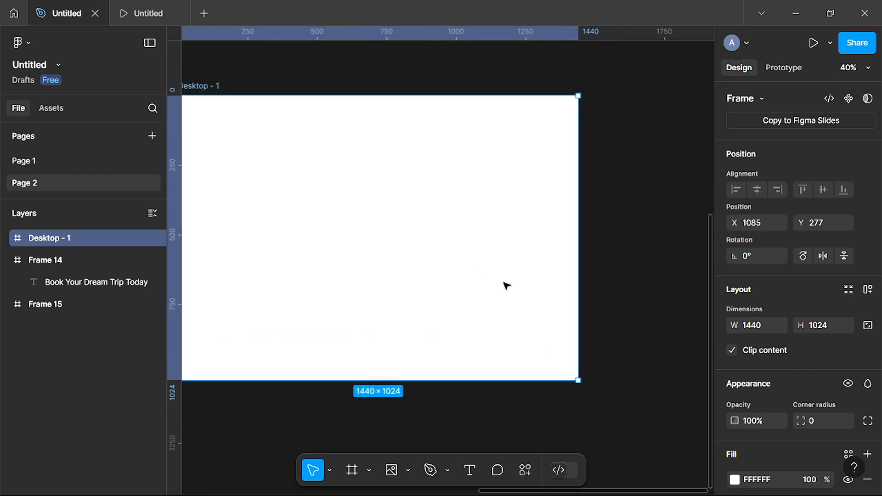
pyautogui.hscroll(-3, 506, 285)
pyautogui.scroll(1, 506, 287)
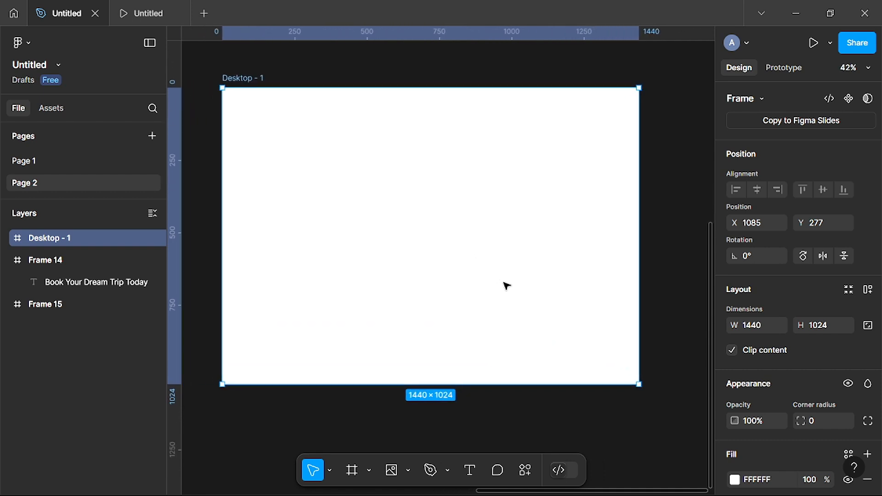
pyautogui.scroll(-1, 506, 286)
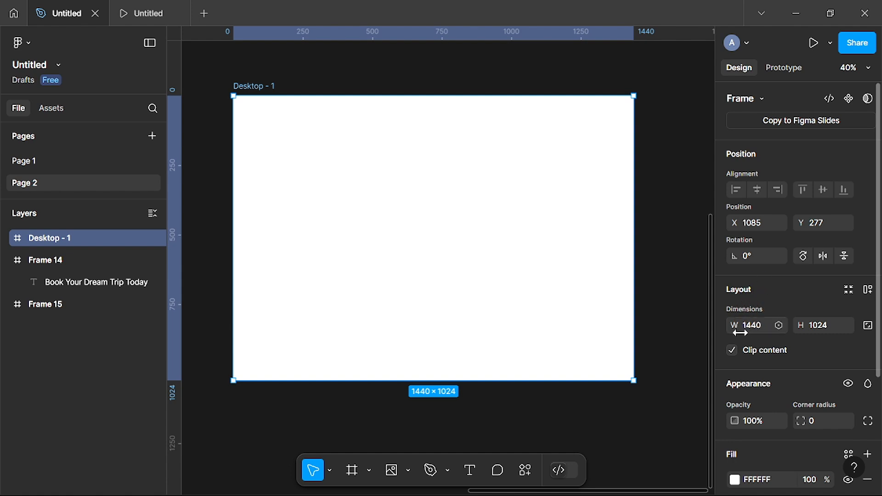
pyautogui.click(825, 328)
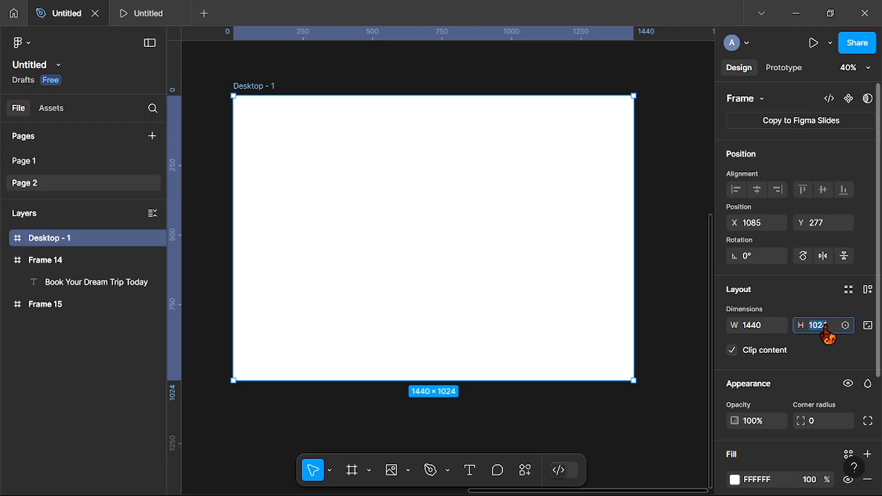
pyautogui.write('750')
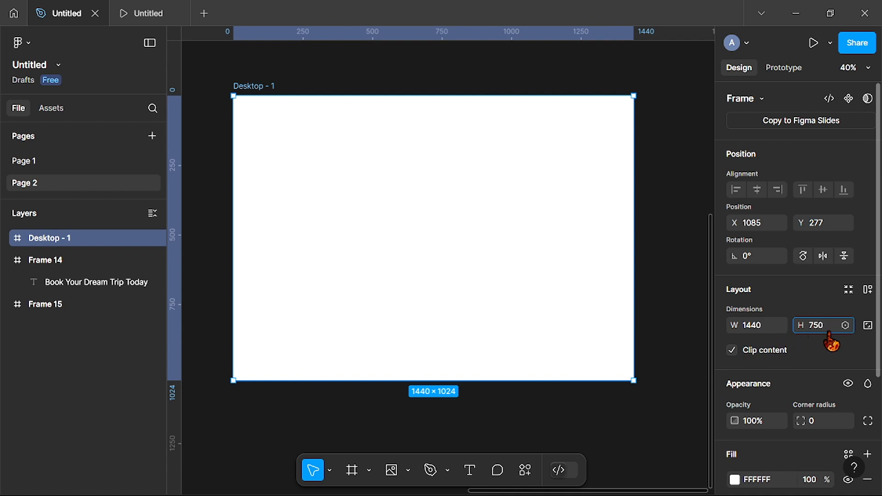
pyautogui.press('Return')
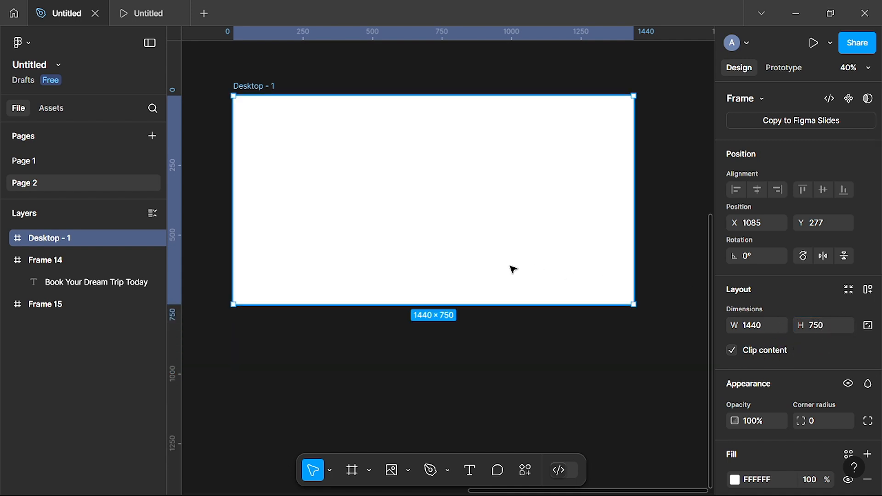
# - Draw a 1440 × 750 rectangle that covers the whole desktop frame
pyautogui.scroll(1, 510, 267)
pyautogui.scroll(1, 511, 267)
pyautogui.scroll(1, 513, 269)
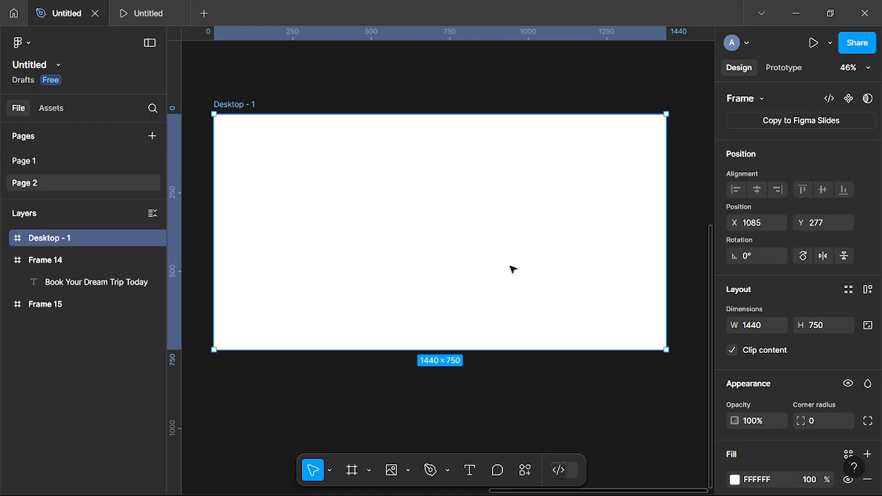
pyautogui.scroll(2, 513, 269)
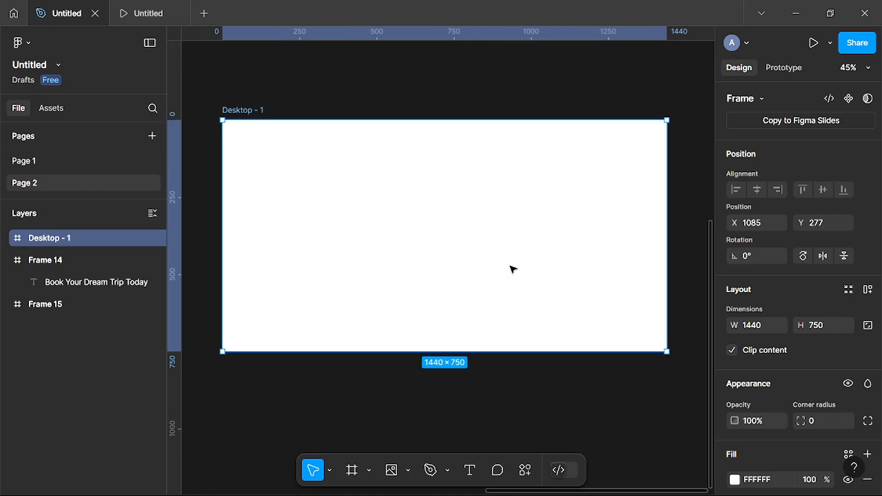
pyautogui.scroll(2, 513, 268)
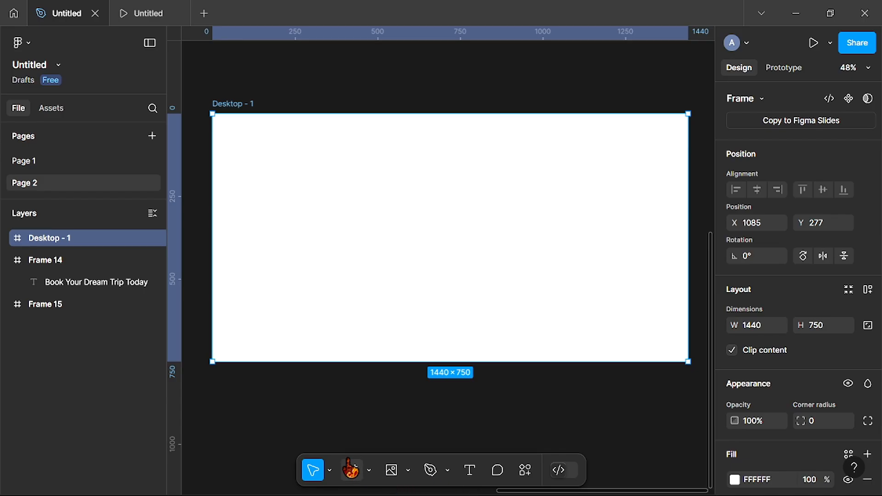
pyautogui.click(409, 471)
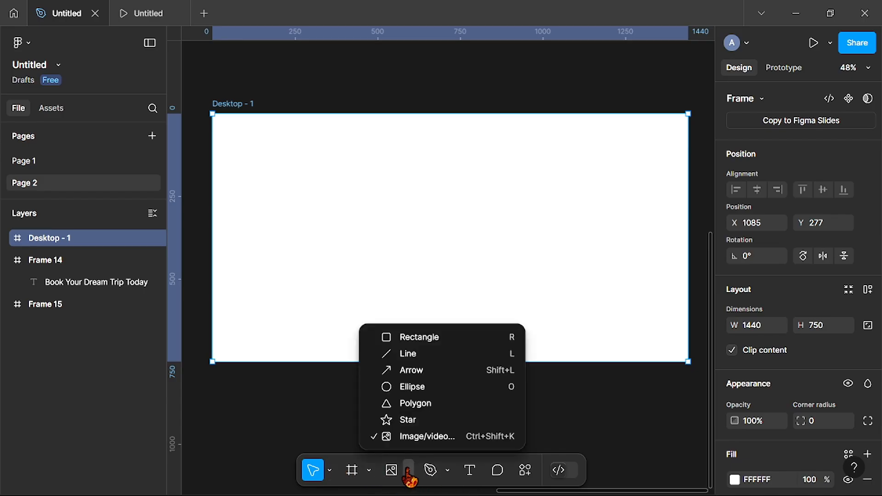
pyautogui.click(415, 338)
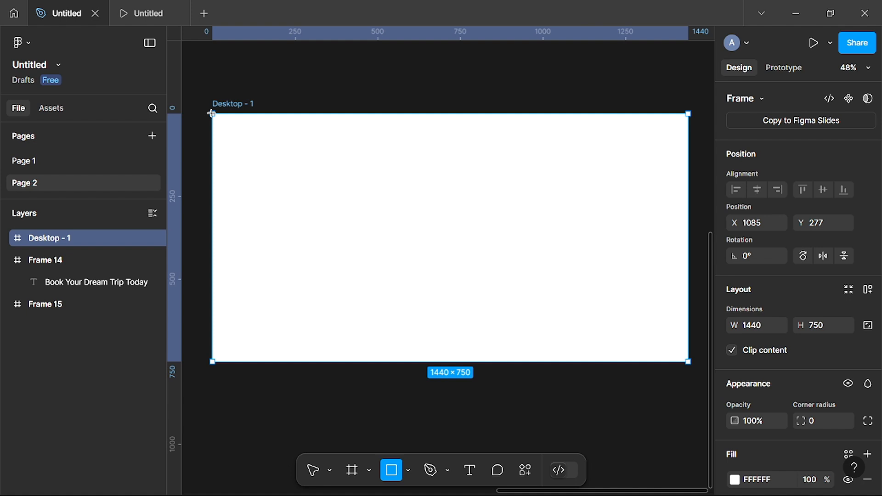
pyautogui.moveTo(212, 113); pyautogui.dragTo(688, 361)
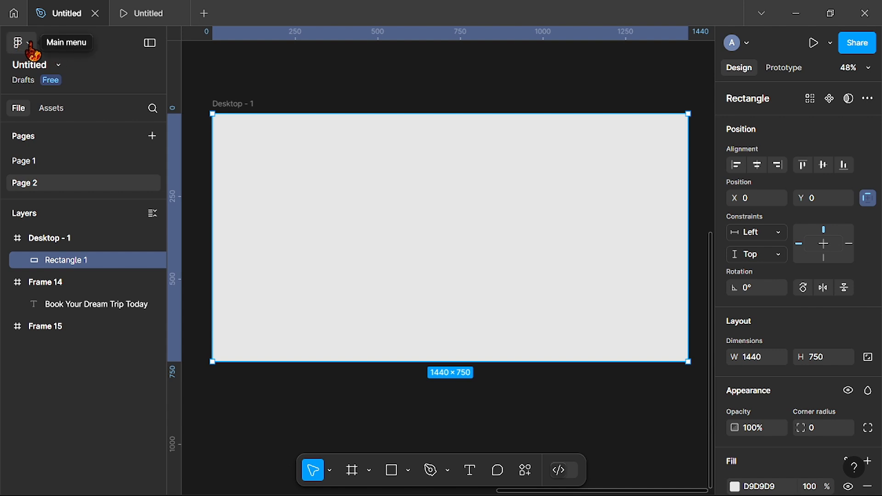
# - Place the image "image_fx (3)" from the Downloads folder into the full-frame rectangle
pyautogui.click(31, 44)
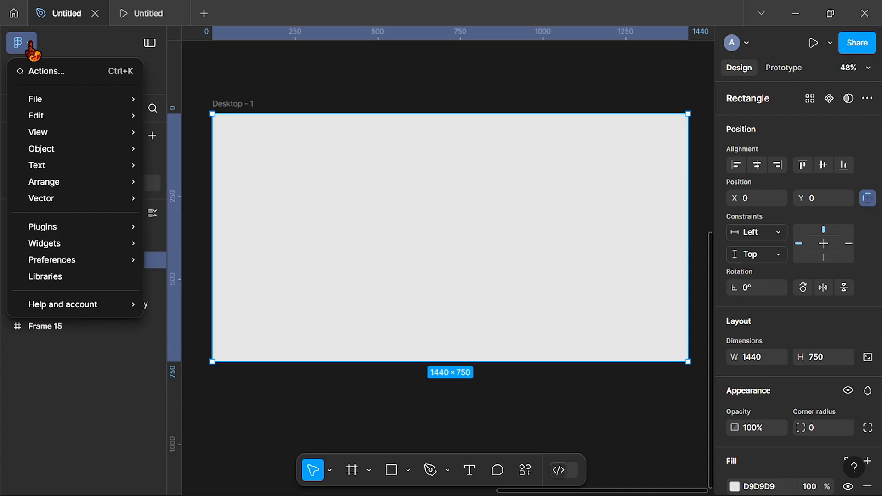
pyautogui.moveTo(57, 101)
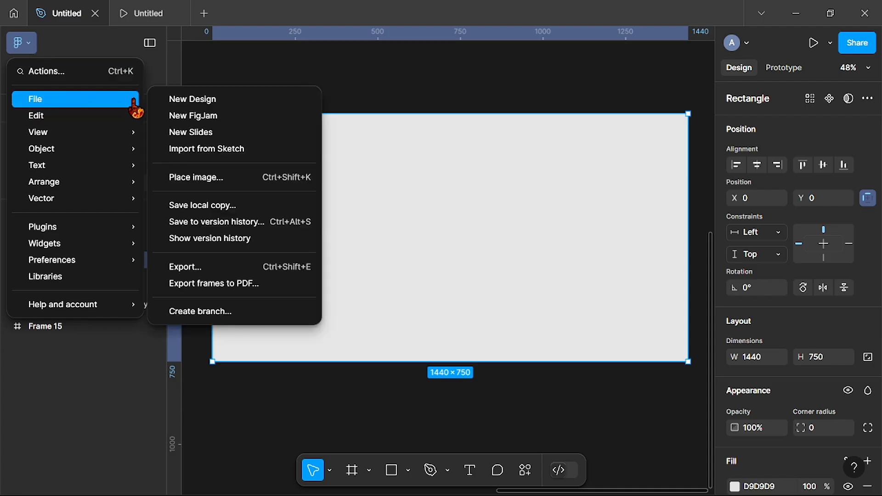
pyautogui.click(210, 179)
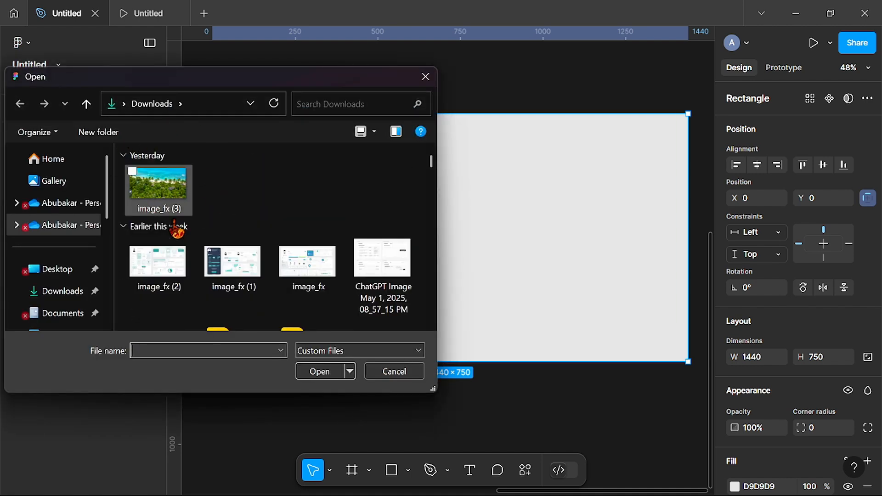
pyautogui.click(134, 174)
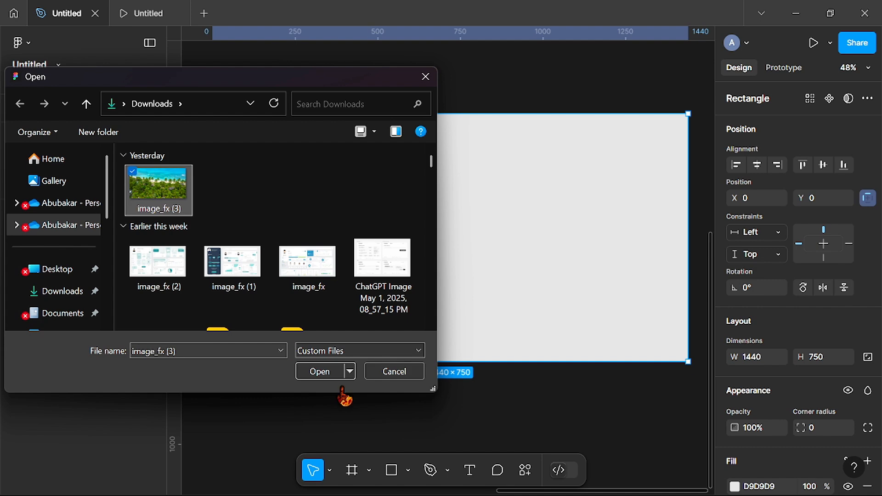
pyautogui.click(320, 374)
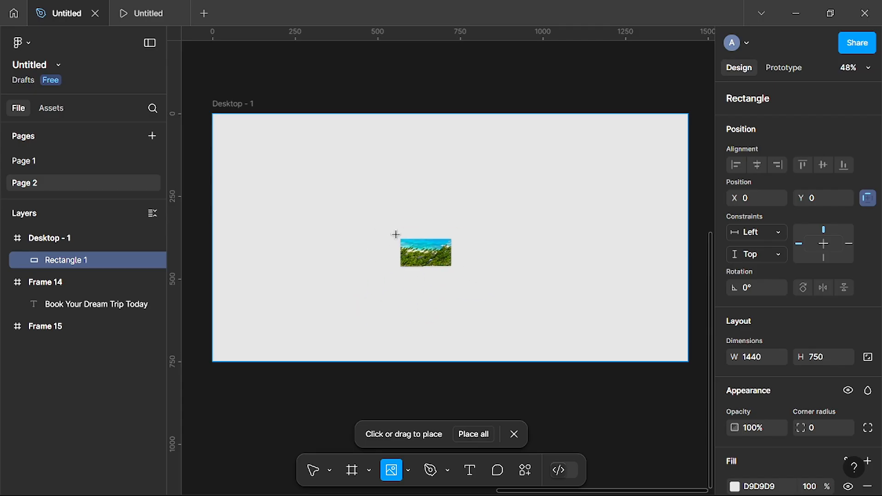
pyautogui.click(379, 252)
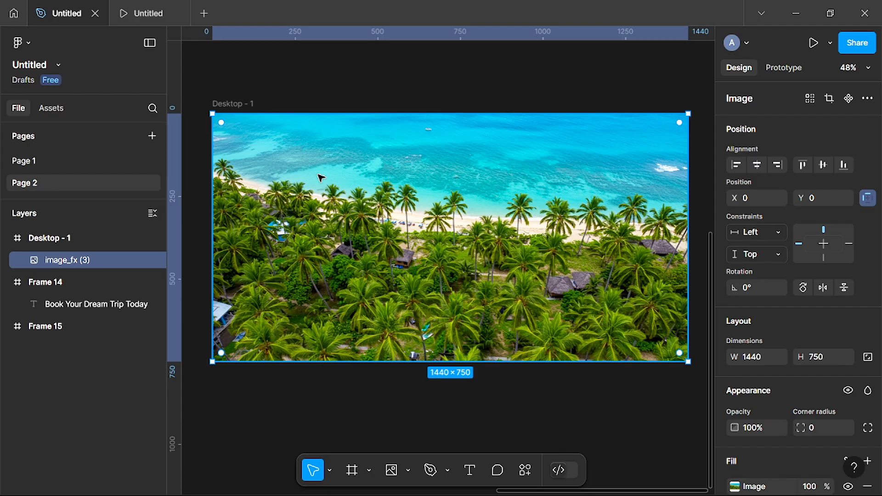
# - Draw a second 1440 × 750 rectangle over the beach image, covering it completely
pyautogui.click(408, 470)
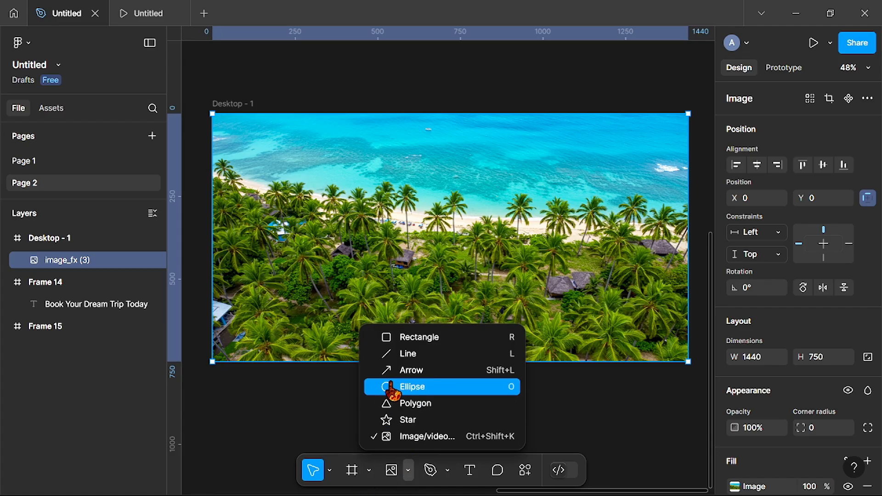
pyautogui.click(388, 340)
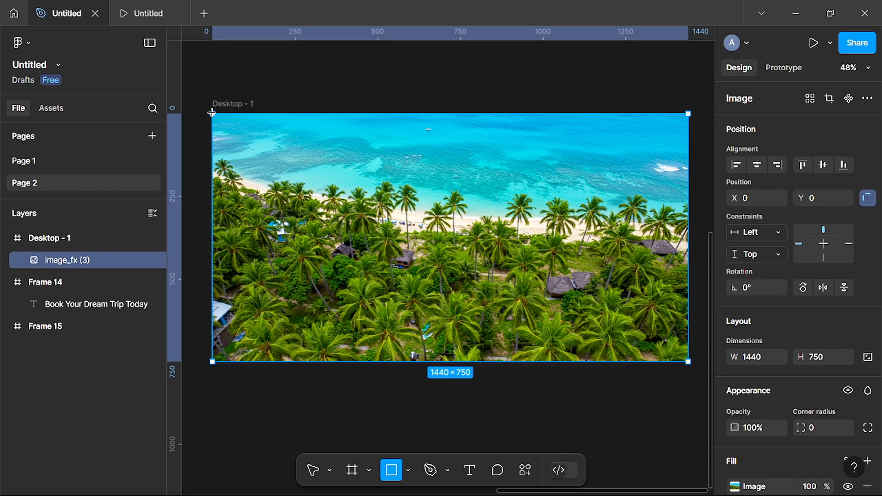
pyautogui.moveTo(223, 124); pyautogui.dragTo(688, 361)
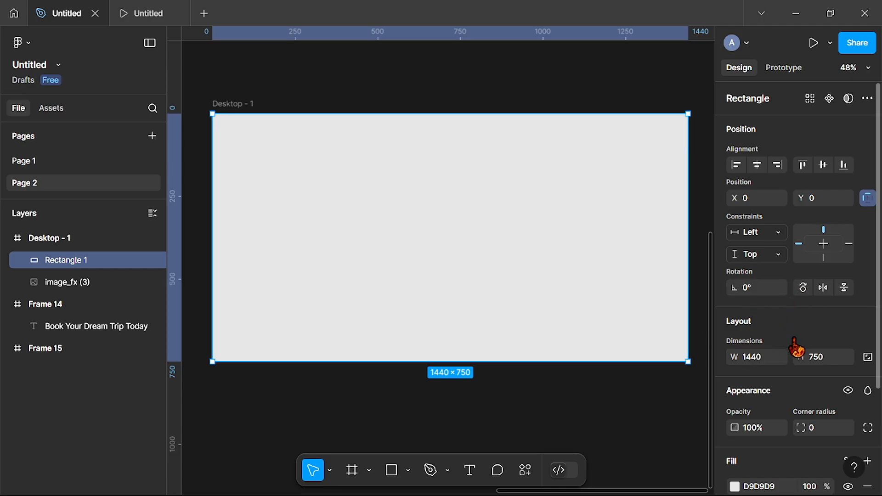
# - Change the new overlay rectangle's fill color to black, 000000
pyautogui.scroll(-5, 796, 349)
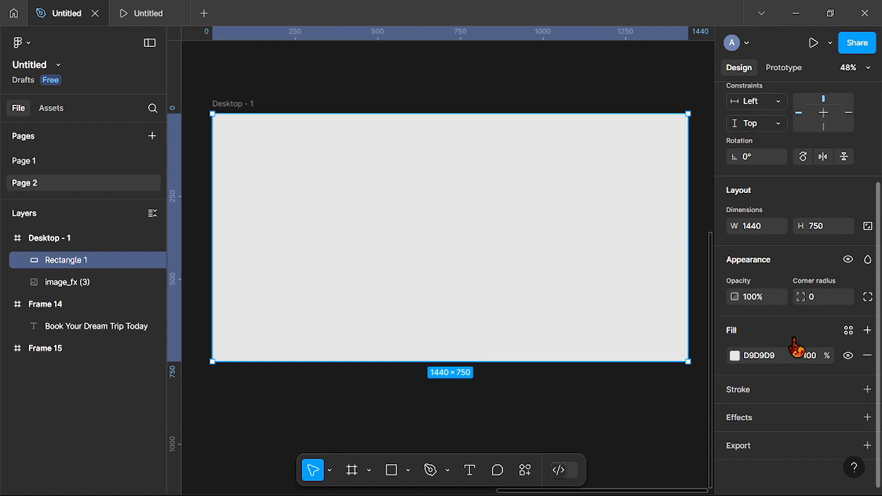
pyautogui.click(735, 357)
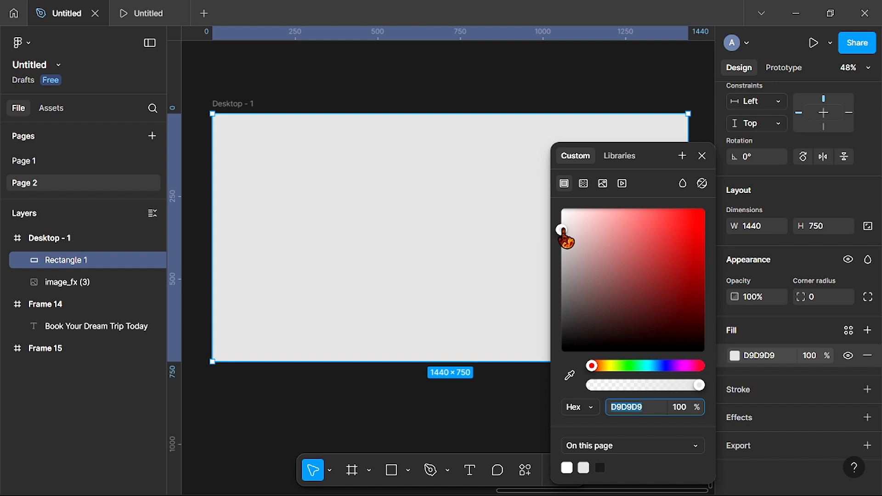
pyautogui.moveTo(562, 230); pyautogui.dragTo(566, 367)
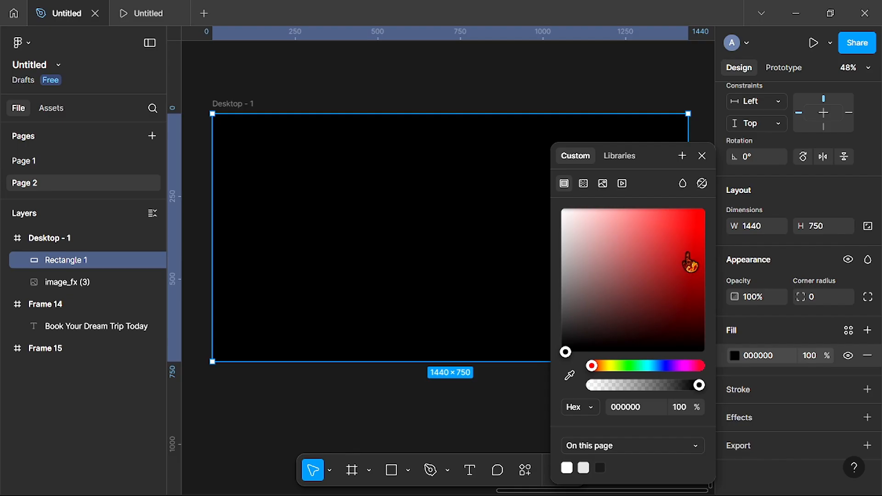
pyautogui.click(702, 156)
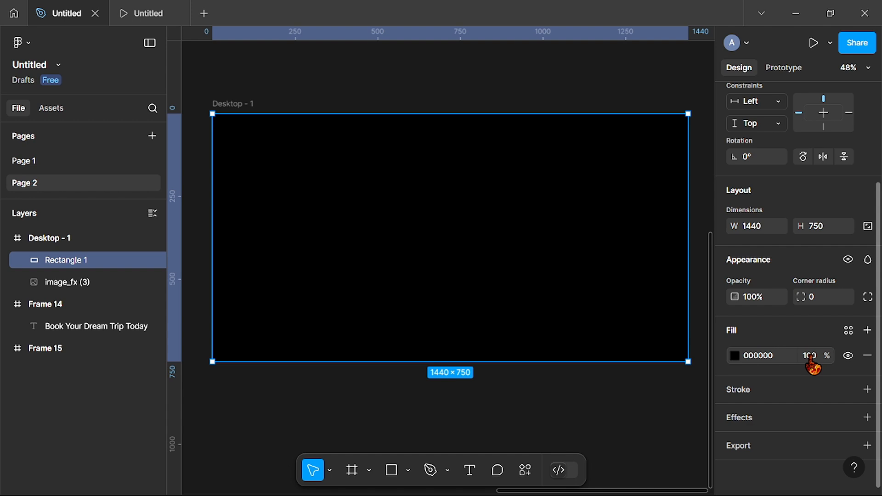
# - Try a fill opacity of 30% on the black overlay rectangle
pyautogui.click(810, 357)
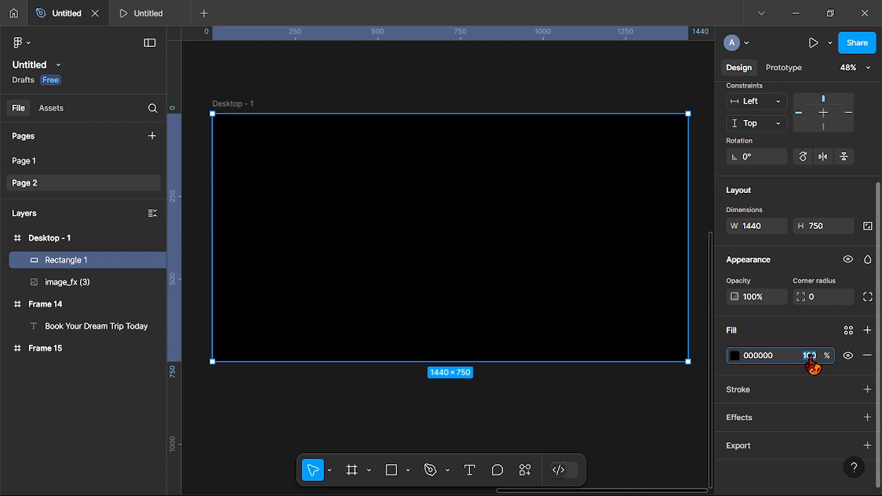
pyautogui.write('30')
pyautogui.press('Return')
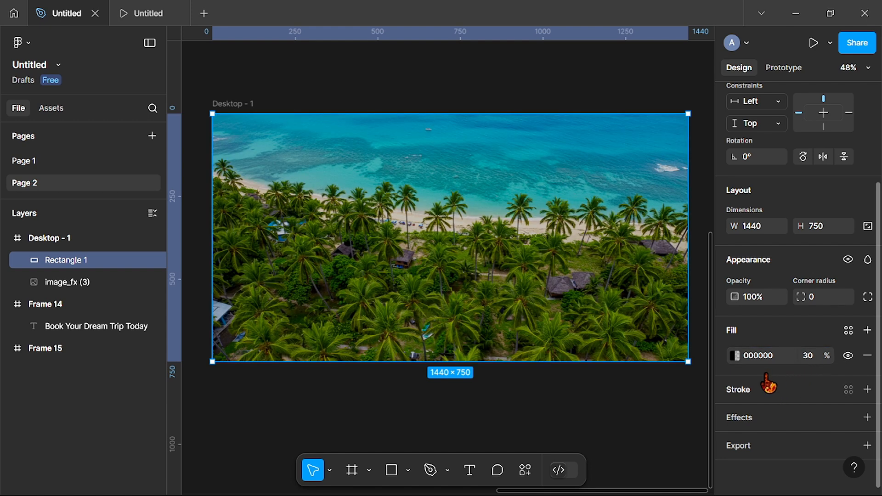
# - Set the black overlay rectangle's fill opacity to 40%
pyautogui.click(815, 360)
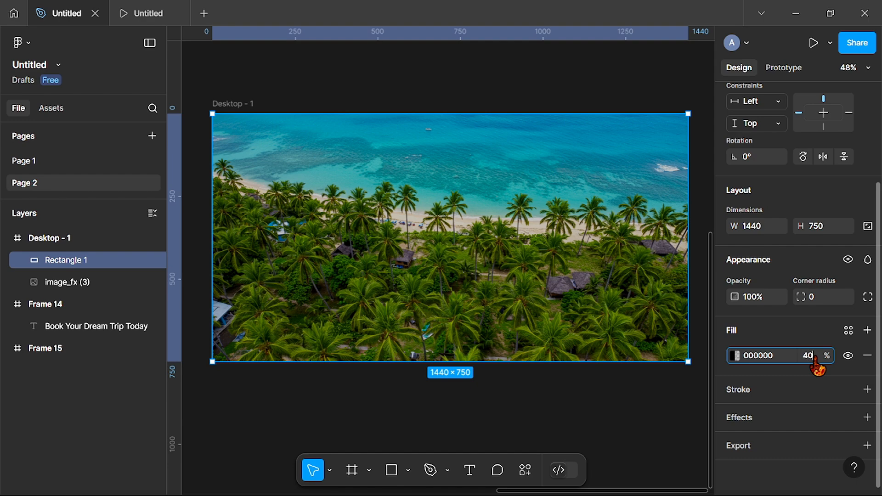
pyautogui.press('Return')
pyautogui.scroll(6, 589, 330)
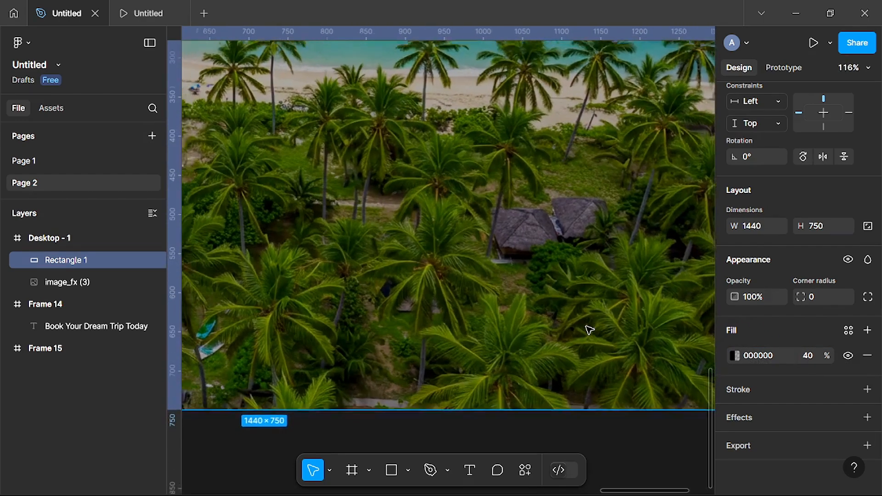
pyautogui.scroll(-6, 589, 329)
pyautogui.scroll(2, 589, 330)
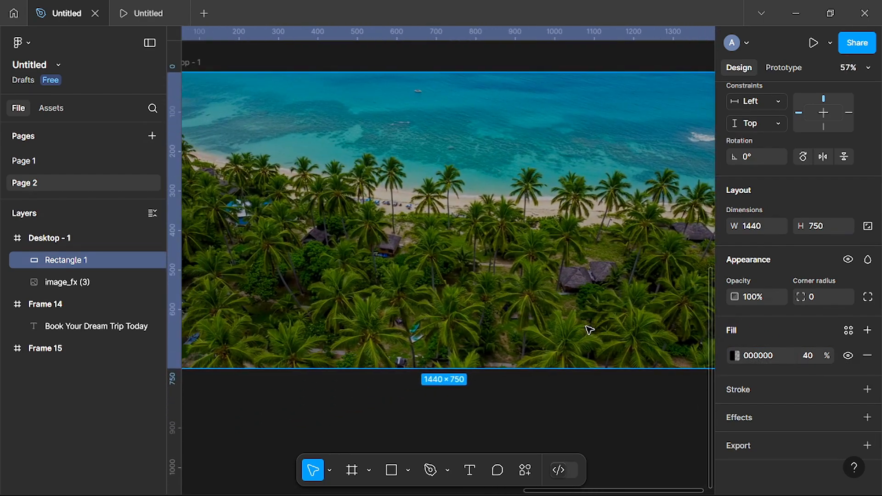
pyautogui.scroll(-3, 589, 330)
pyautogui.scroll(1, 589, 329)
pyautogui.scroll(1, 590, 330)
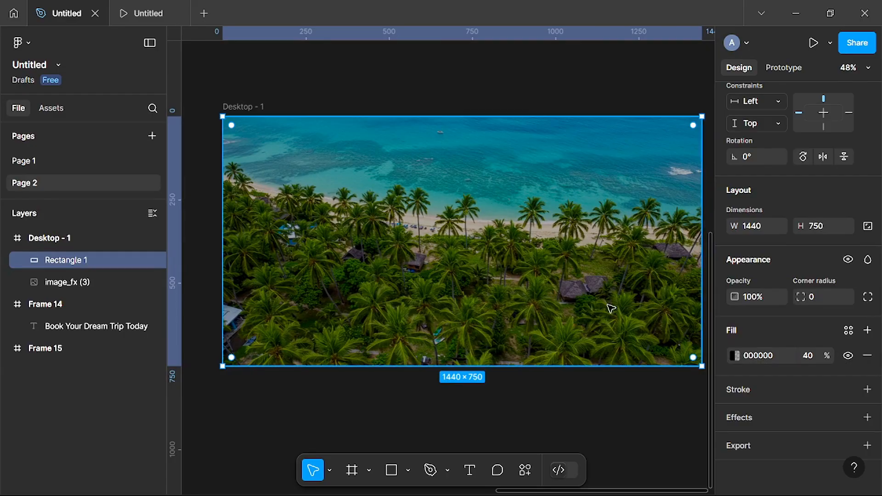
pyautogui.hscroll(1, 609, 300)
pyautogui.hscroll(1, 609, 300)
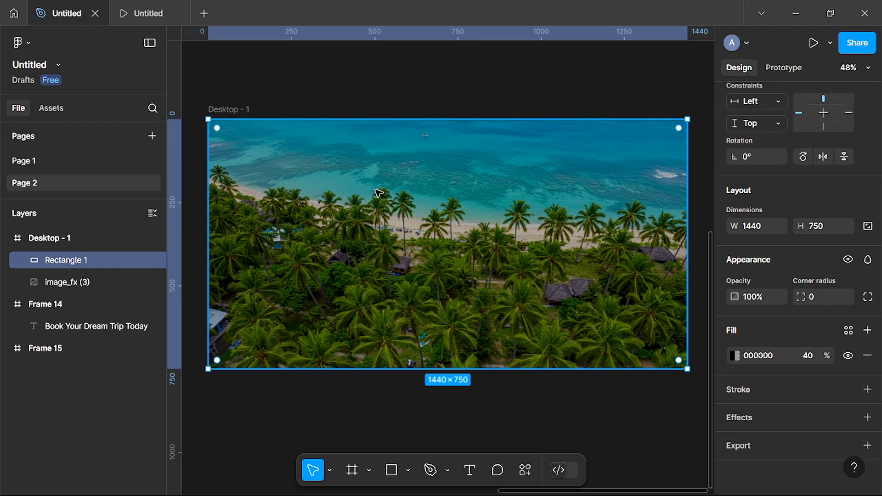
# - Add a text layer reading "Home" on the empty canvas just above the Desktop - 1 frame
pyautogui.scroll(1, 378, 193)
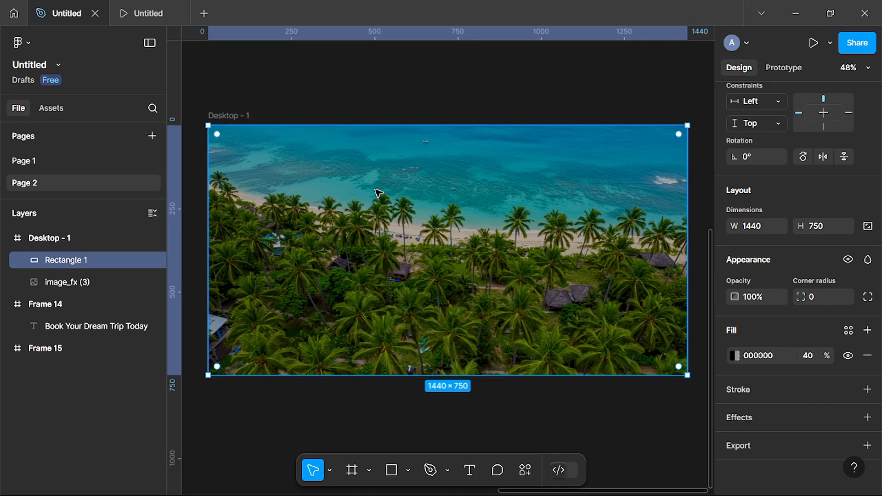
pyautogui.scroll(5, 377, 193)
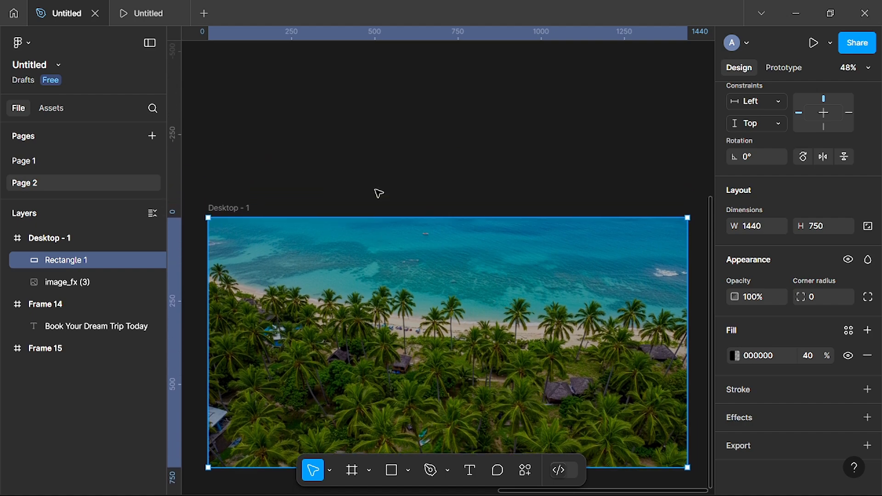
pyautogui.scroll(8, 378, 193)
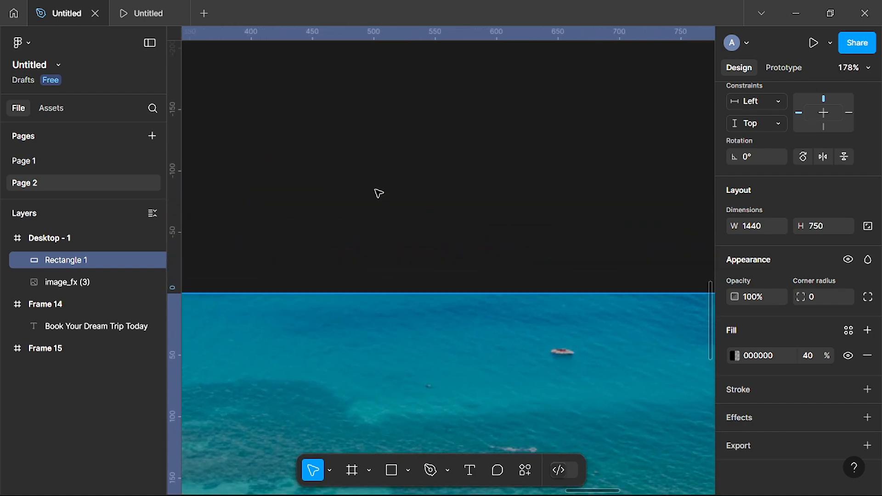
pyautogui.scroll(6, 377, 192)
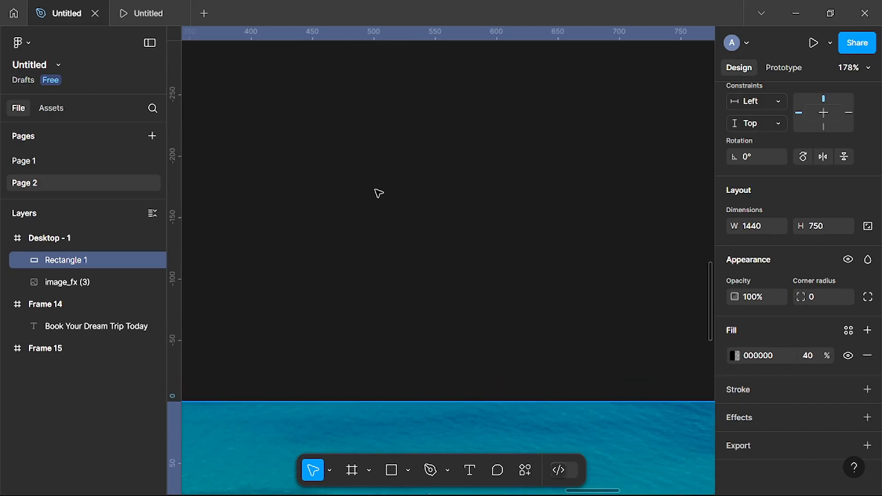
pyautogui.scroll(4, 378, 193)
pyautogui.scroll(1, 378, 192)
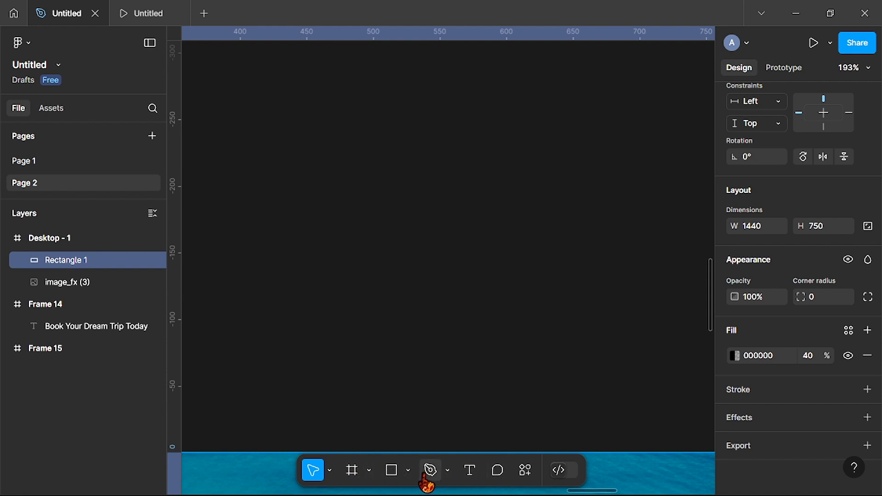
pyautogui.click(469, 471)
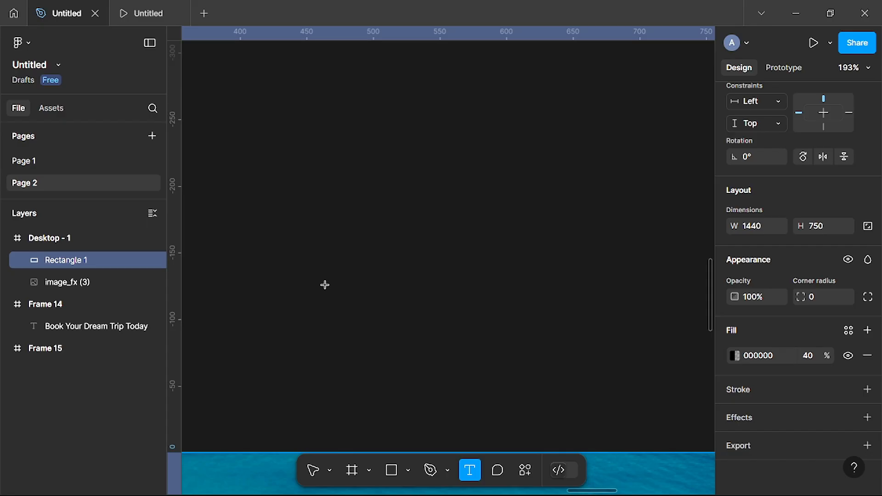
pyautogui.click(318, 338)
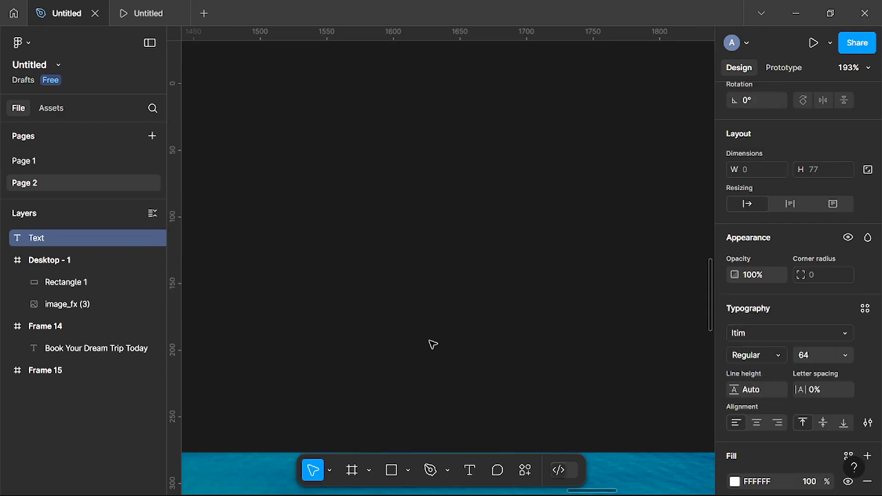
pyautogui.scroll(-2, 432, 345)
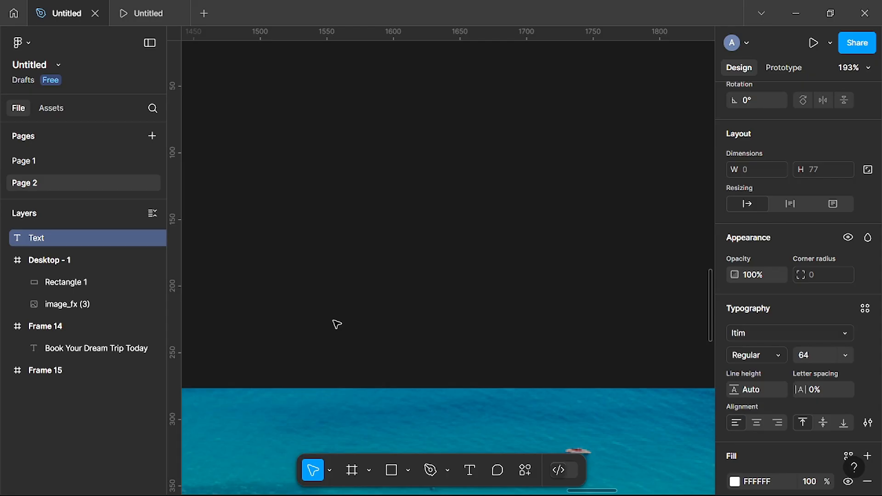
pyautogui.write('Home')
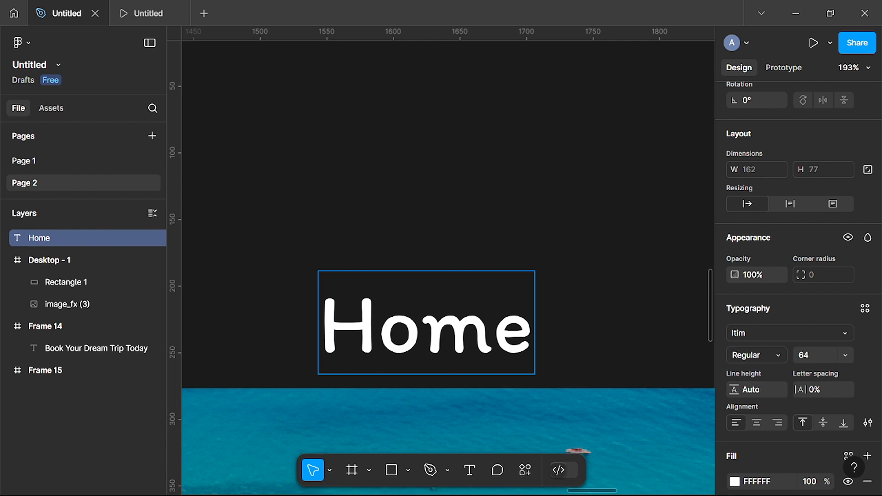
pyautogui.press('Escape')
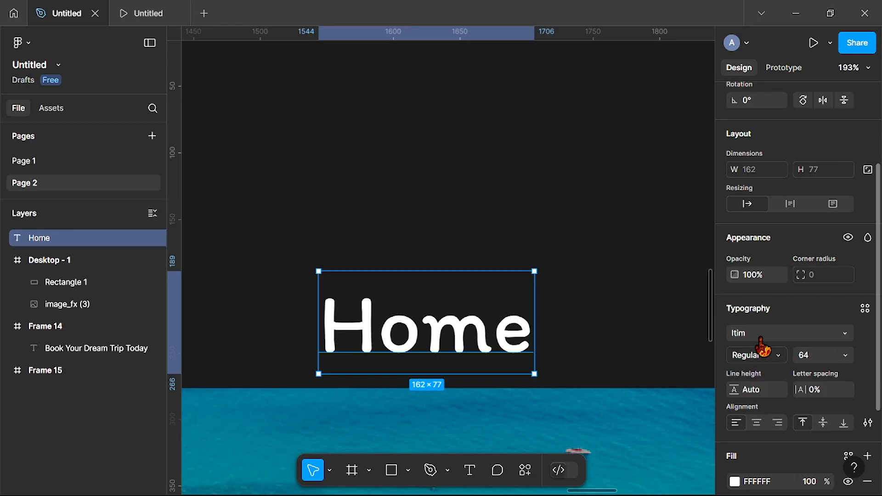
# - Set the "Home" text's font to Inter and its size to 16
pyautogui.click(761, 340)
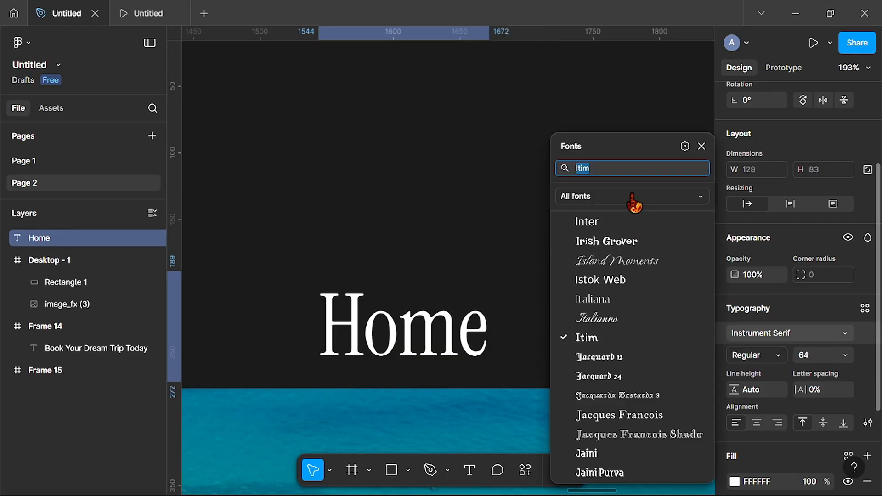
pyautogui.click(618, 223)
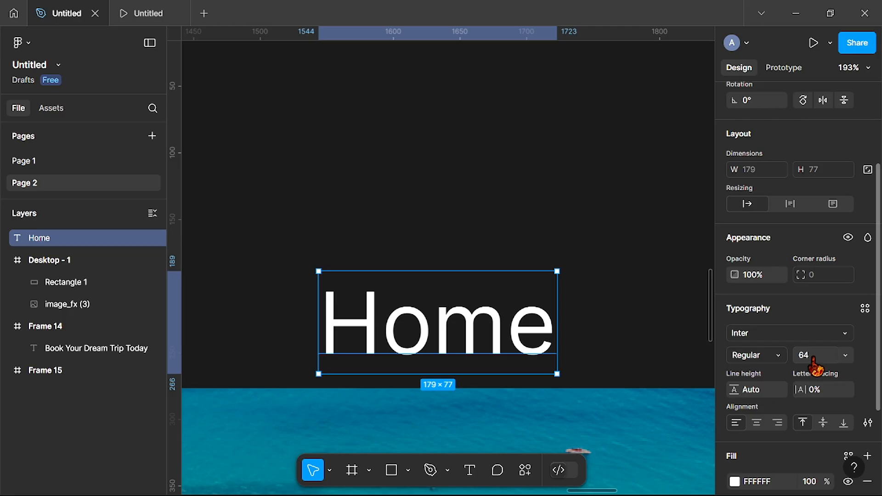
pyautogui.click(845, 356)
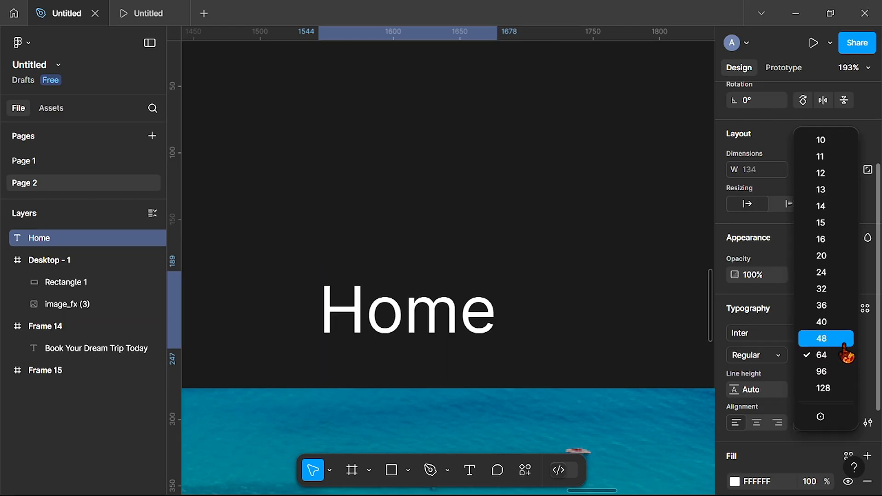
pyautogui.click(826, 239)
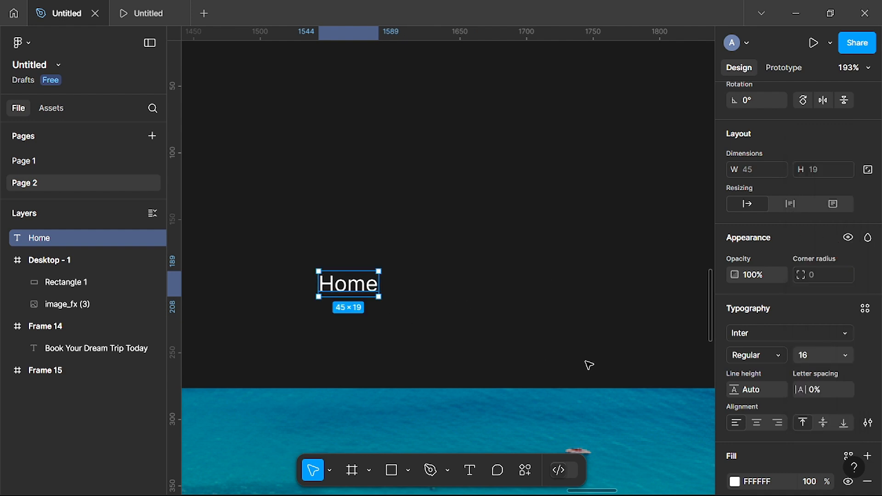
# - Wrap the "Home" text in an auto layout frame with 10 px padding on all sides
pyautogui.keyDown('ctrl'); pyautogui.scroll(3, 377, 312); pyautogui.keyUp('ctrl')
pyautogui.keyDown('ctrl'); pyautogui.scroll(3, 377, 313); pyautogui.keyUp('ctrl')
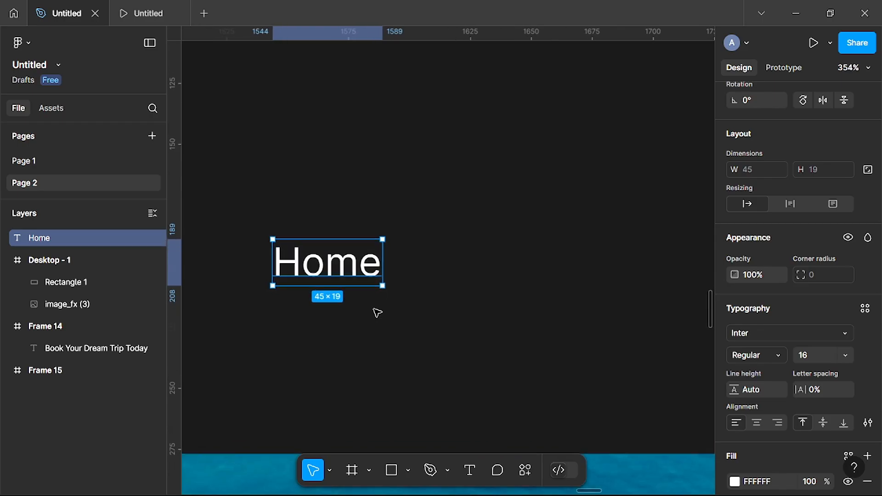
pyautogui.keyDown('ctrl'); pyautogui.scroll(2, 376, 312); pyautogui.keyUp('ctrl')
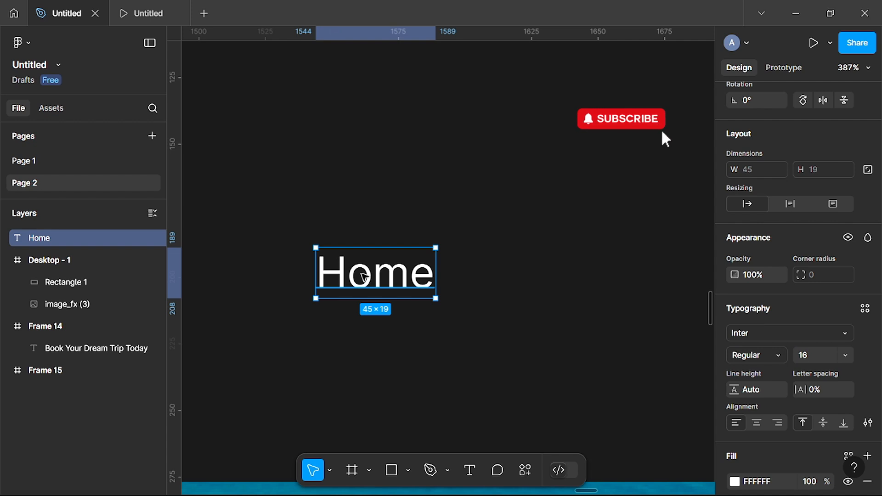
pyautogui.hotkey('shift', 'a')
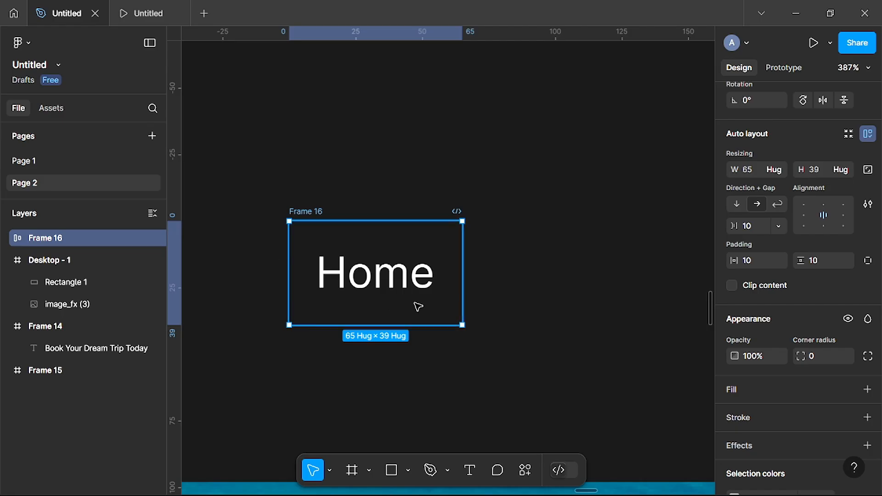
# - Rename the auto layout frame around the "Home" text to Home
pyautogui.hscroll(2, 433, 305)
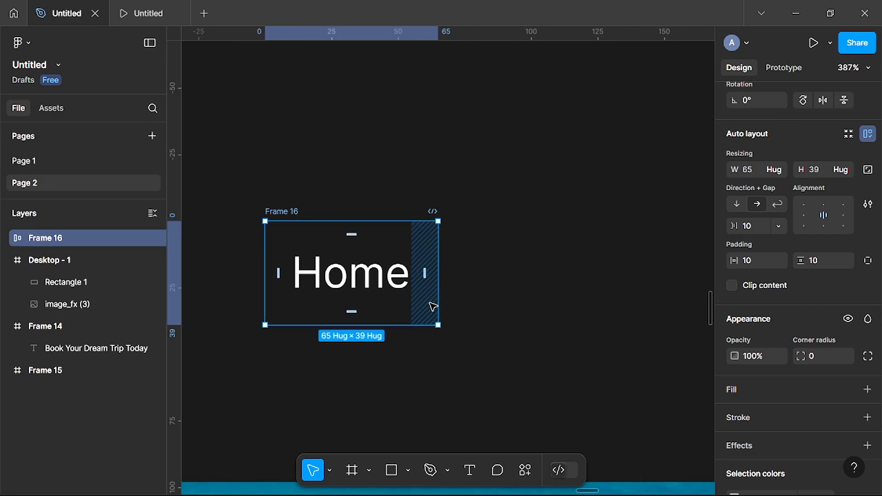
pyautogui.scroll(-1, 429, 302)
pyautogui.hscroll(2, 430, 303)
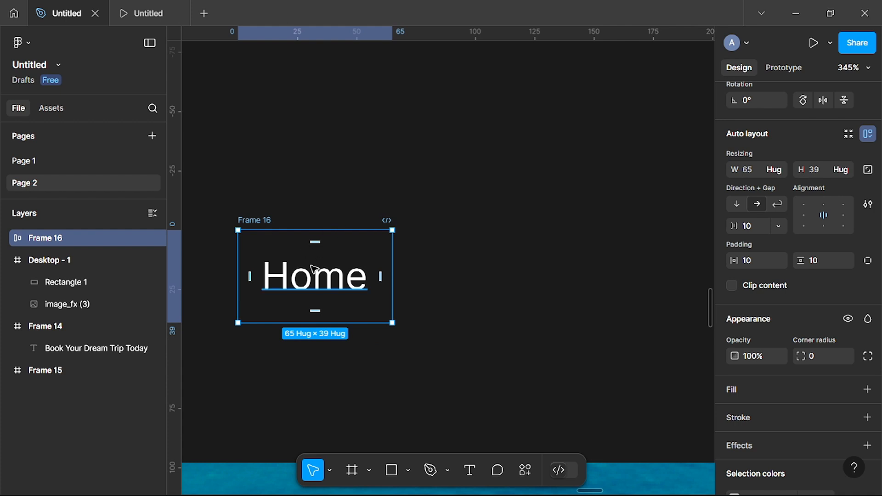
pyautogui.hscroll(1, 304, 289)
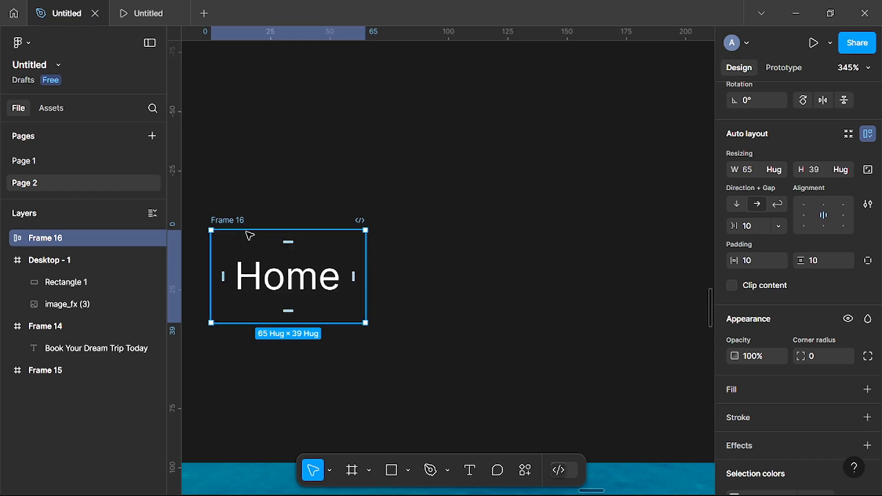
pyautogui.hscroll(-1, 268, 268)
pyautogui.hscroll(-4, 268, 266)
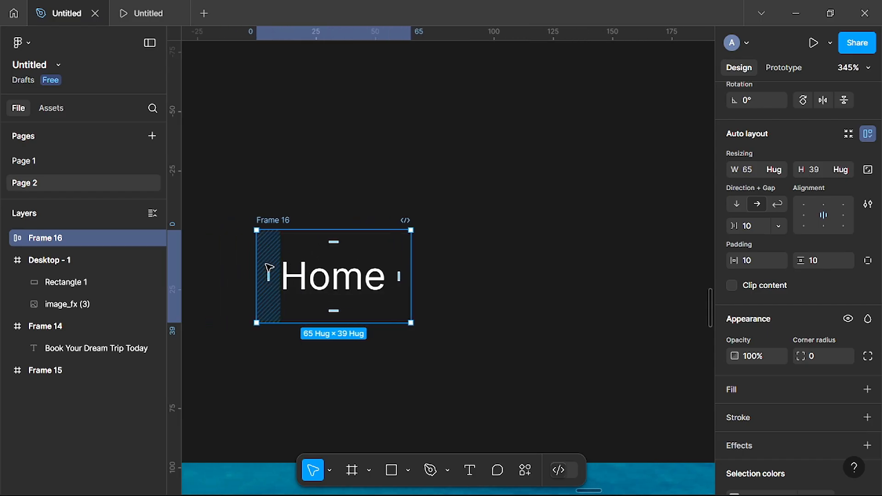
pyautogui.scroll(1, 268, 269)
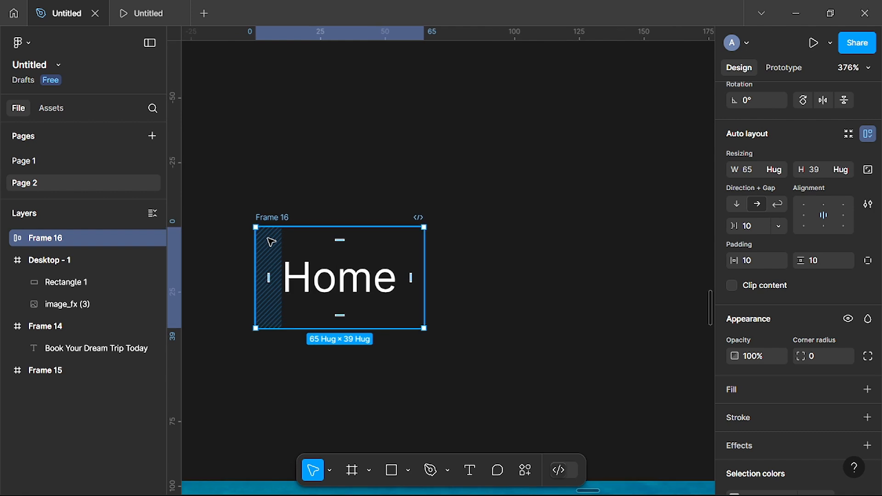
pyautogui.doubleClick(279, 218)
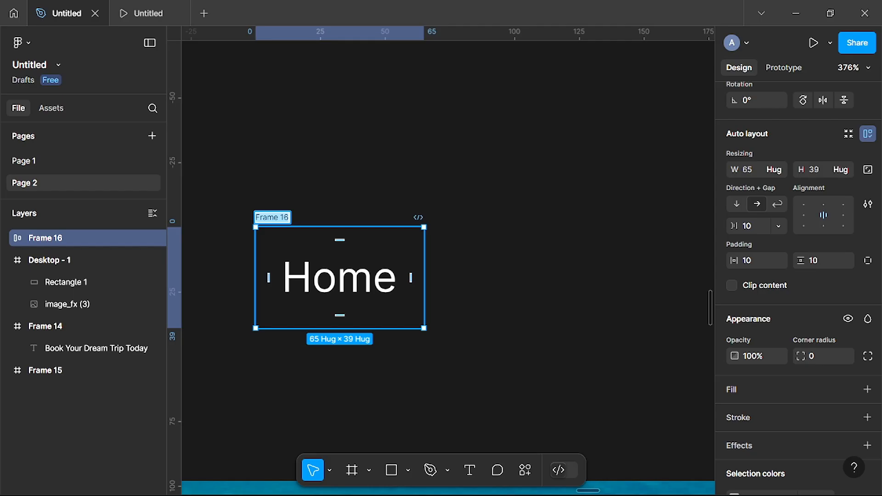
pyautogui.write('Home')
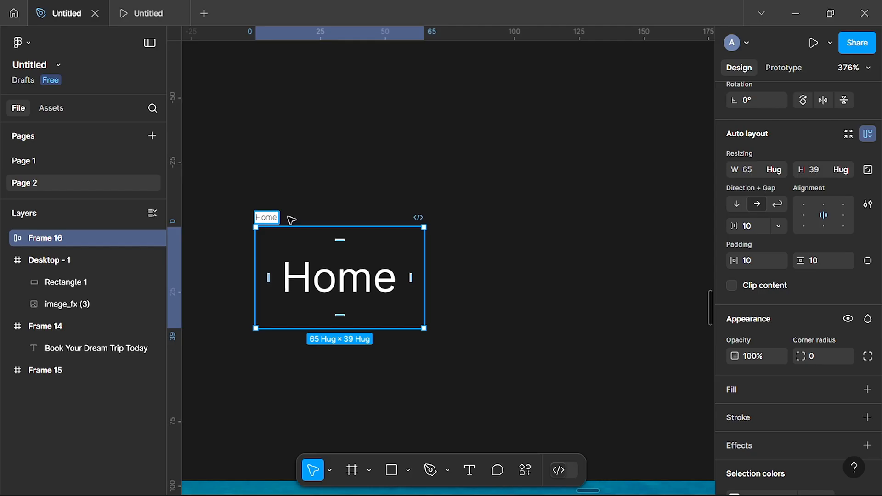
pyautogui.click(380, 204)
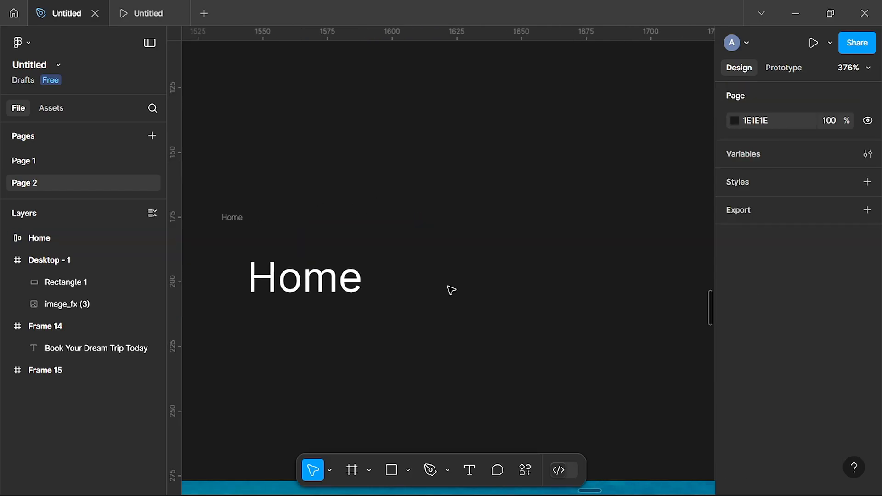
# - Duplicate the Home auto layout frame horizontally to its right, placing the copy at about X 1613, Y 179
pyautogui.click(237, 229)
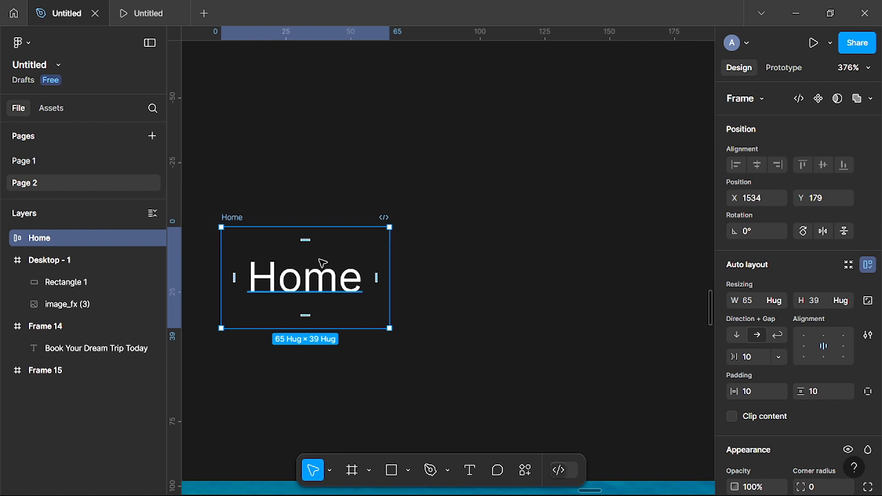
pyautogui.press('alt')
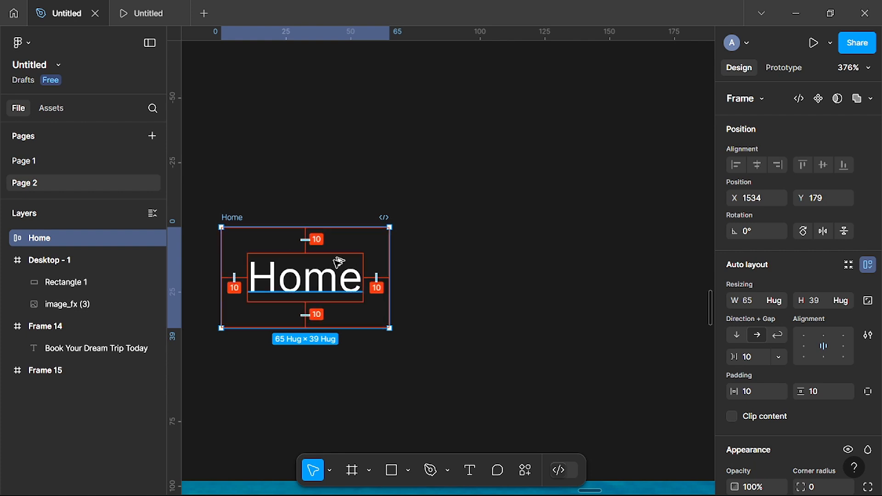
pyautogui.press('ctrl')
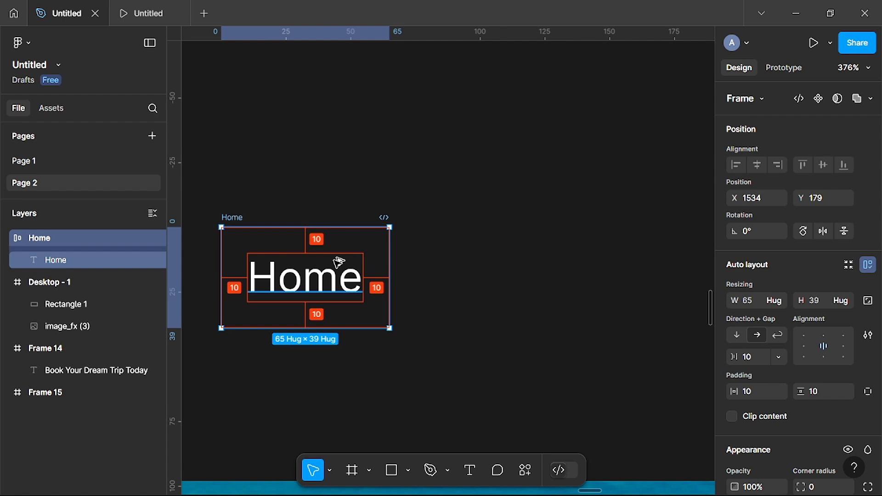
pyautogui.moveTo(338, 262); pyautogui.dragTo(542, 263)
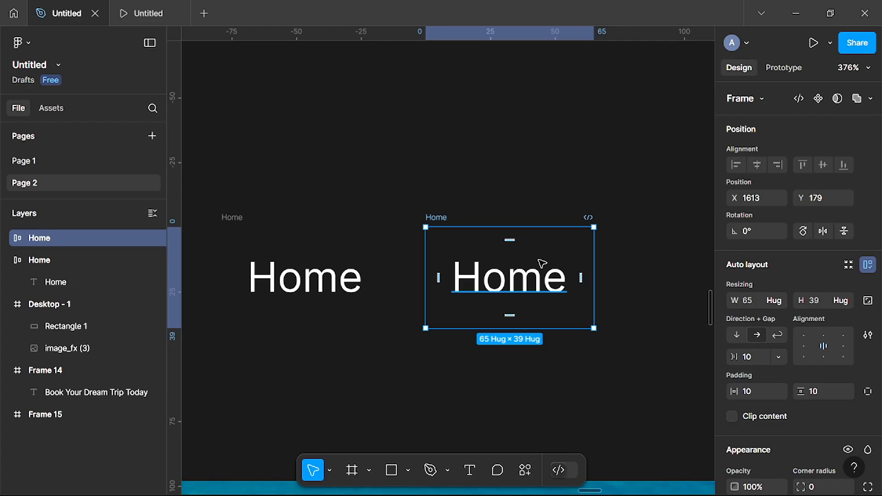
# - Change the duplicated frame's text to "Explore" and select the whole word in the text layer
pyautogui.hscroll(5, 542, 263)
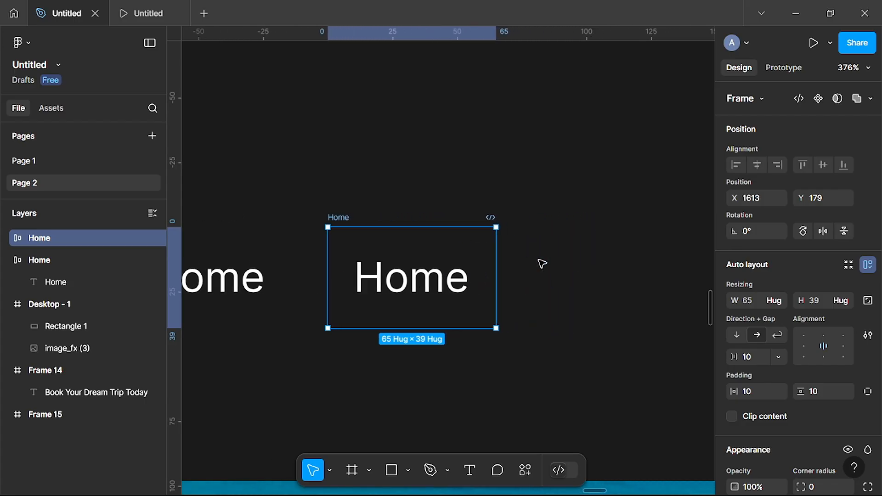
pyautogui.scroll(2, 543, 263)
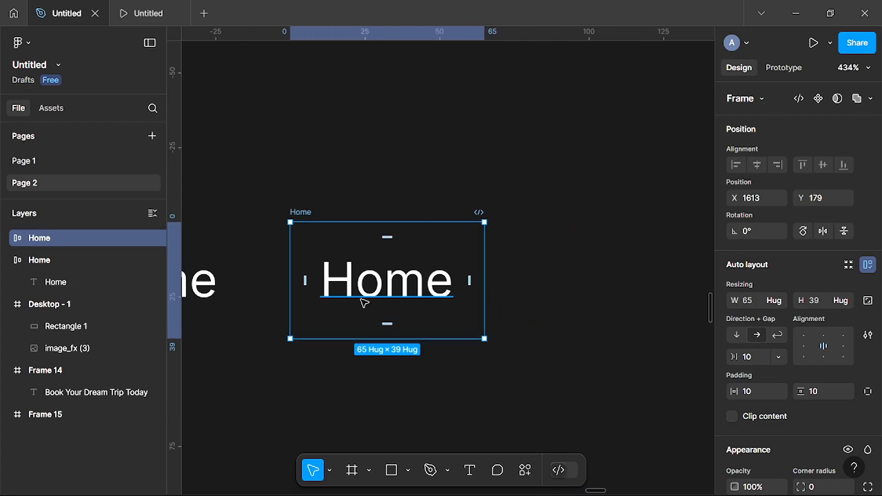
pyautogui.hscroll(-5, 364, 304)
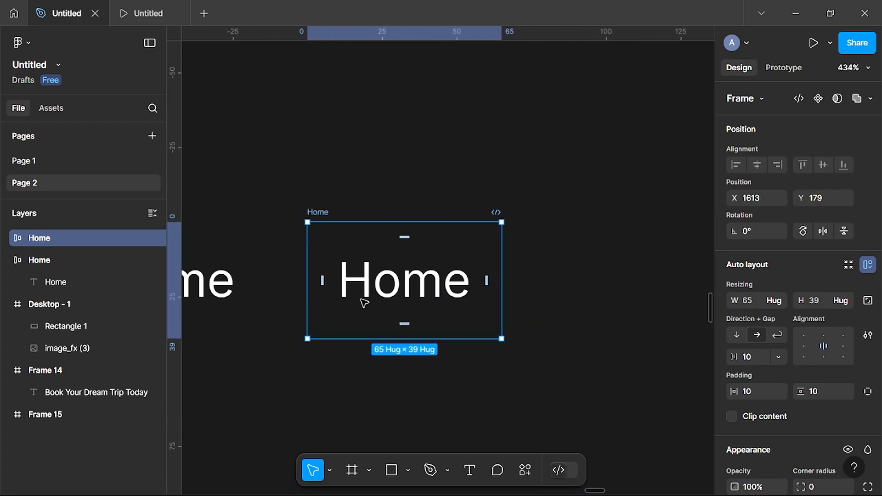
pyautogui.doubleClick(472, 279)
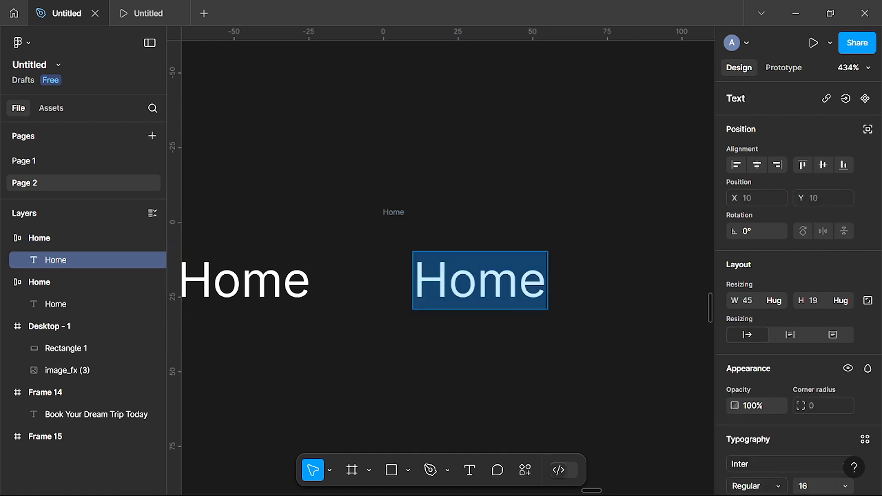
pyautogui.write('Explore')
pyautogui.press('Escape')
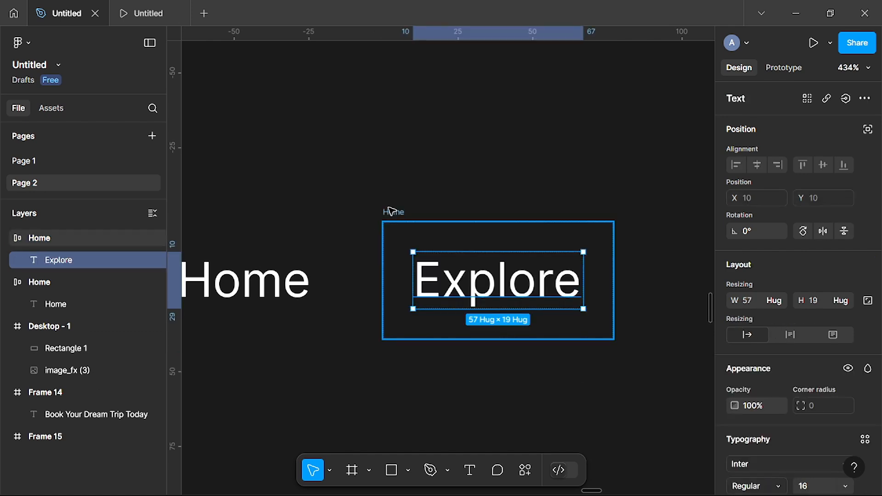
pyautogui.doubleClick(466, 286)
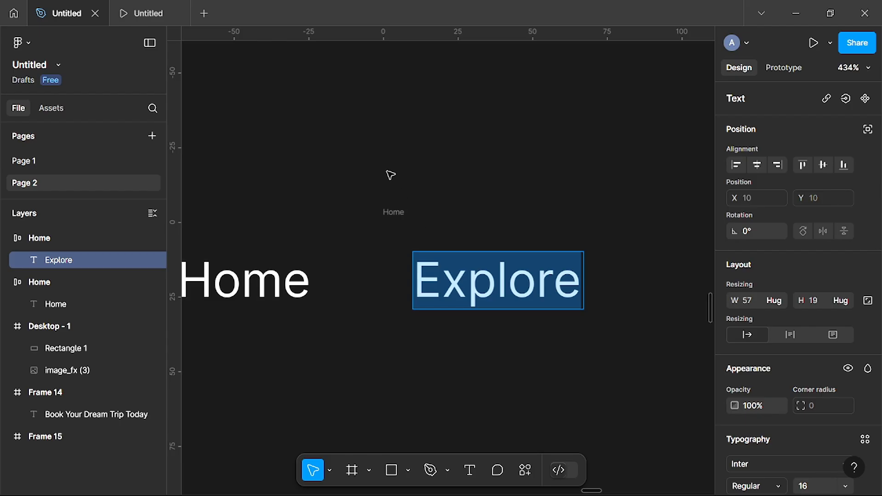
# - Rename the duplicated Home frame around the "Explore" text to Explore
pyautogui.doubleClick(393, 212)
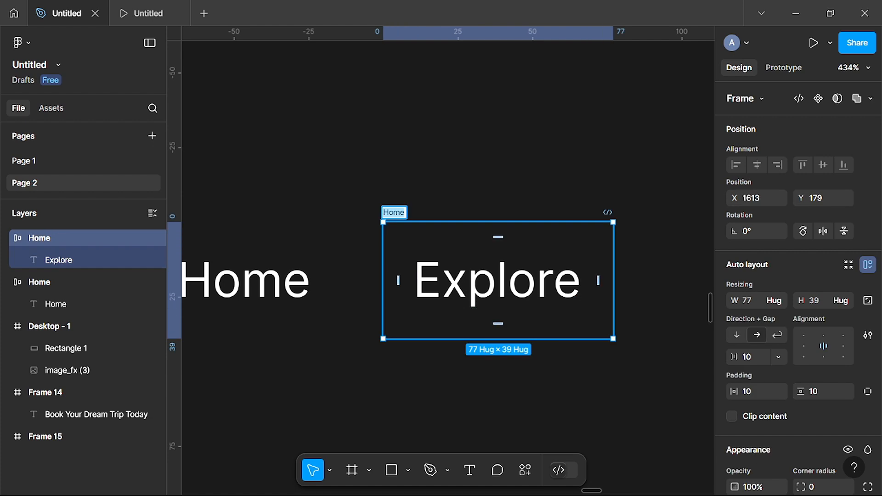
pyautogui.write('Explore')
pyautogui.click(542, 172)
# - Duplicate the Explore auto layout frame horizontally to its right, placing the copy at about X 1701, Y 179
pyautogui.hscroll(4, 561, 204)
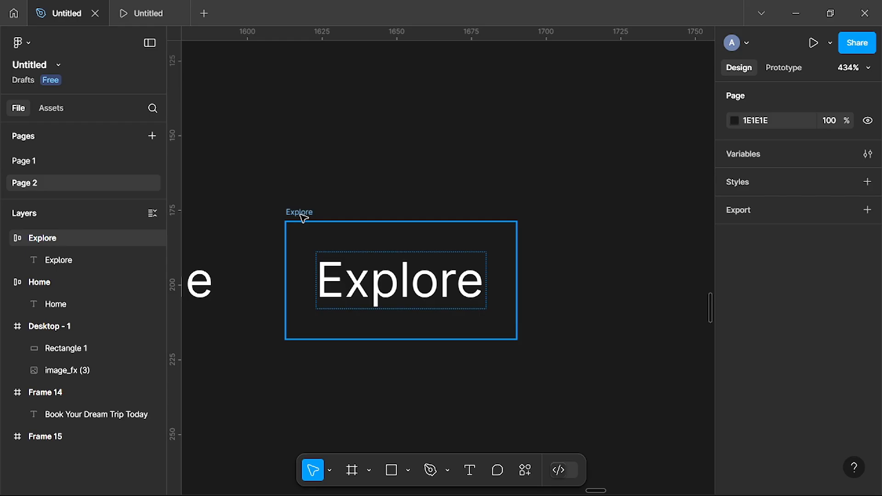
pyautogui.click(303, 218)
pyautogui.hscroll(3, 451, 275)
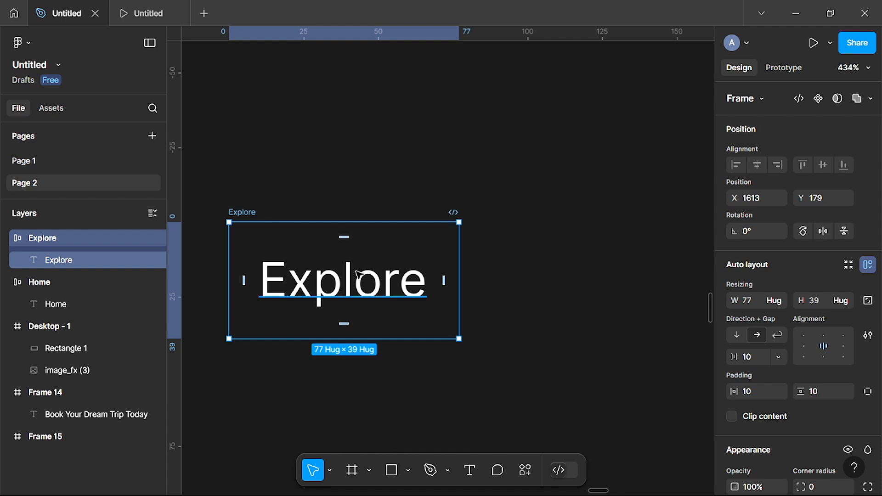
pyautogui.press('alt')
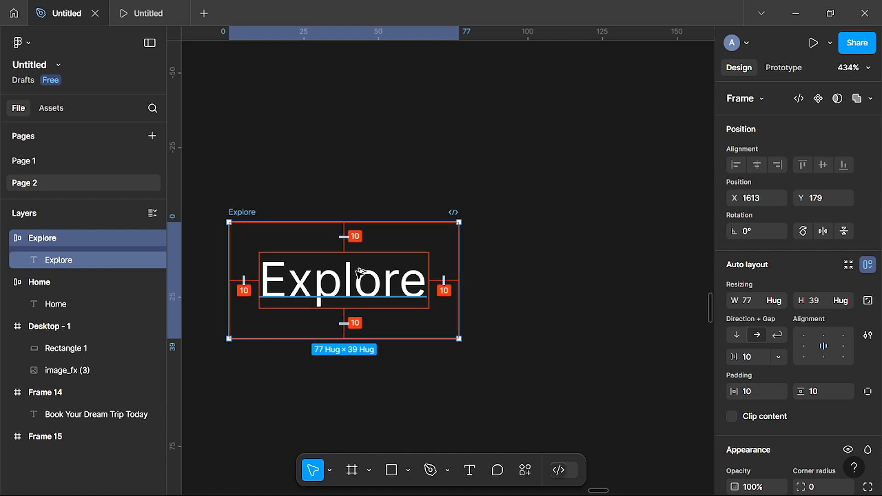
pyautogui.moveTo(360, 271); pyautogui.dragTo(622, 278)
# - Change the text in the copied Explore frame to "Destination"
pyautogui.hscroll(3, 623, 278)
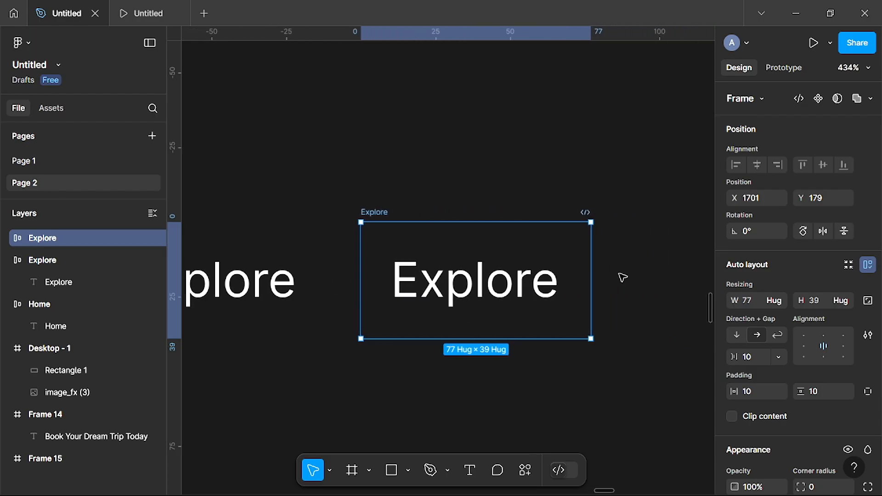
pyautogui.hscroll(3, 410, 280)
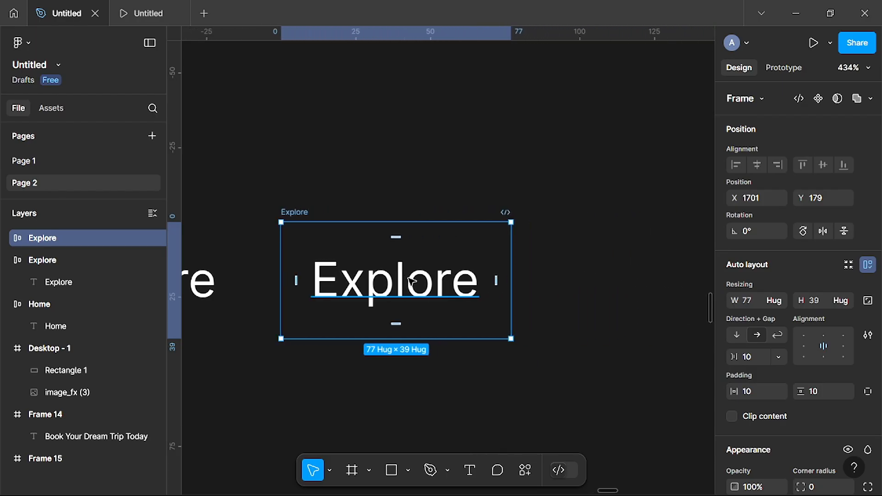
pyautogui.doubleClick(402, 291)
pyautogui.doubleClick(371, 299)
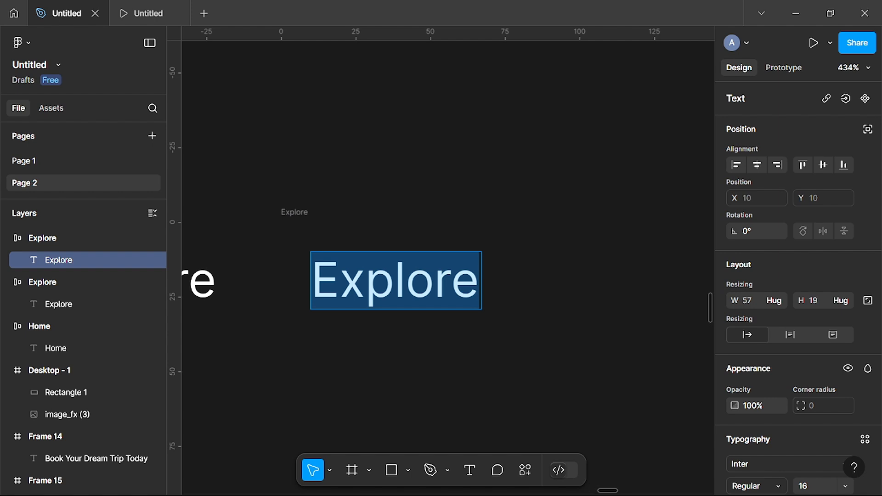
pyautogui.write('Destinati')
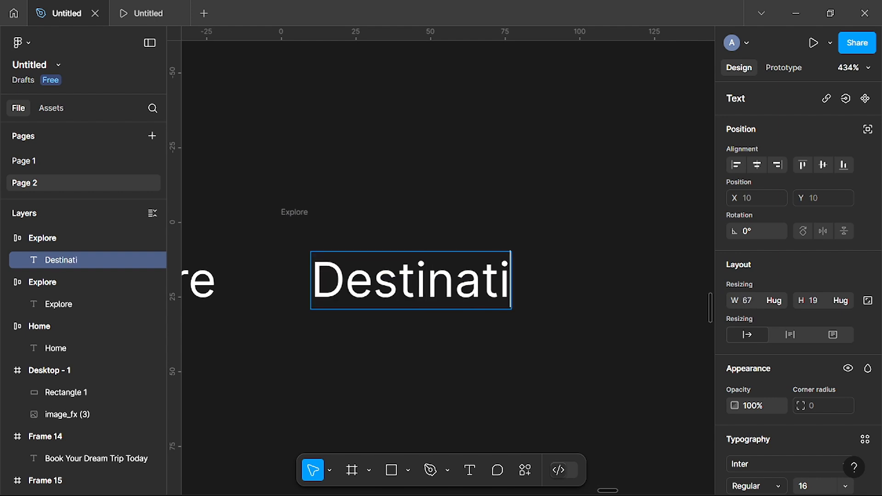
pyautogui.write('on')
pyautogui.press('Escape')
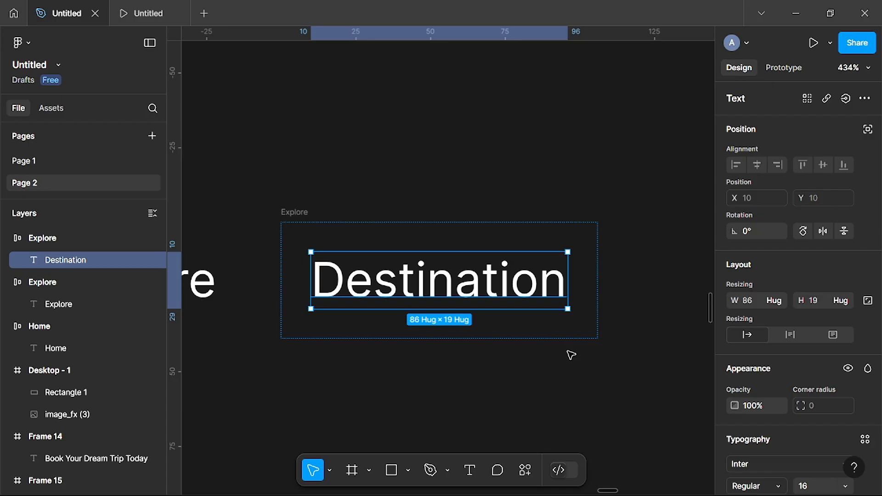
pyautogui.click(567, 374)
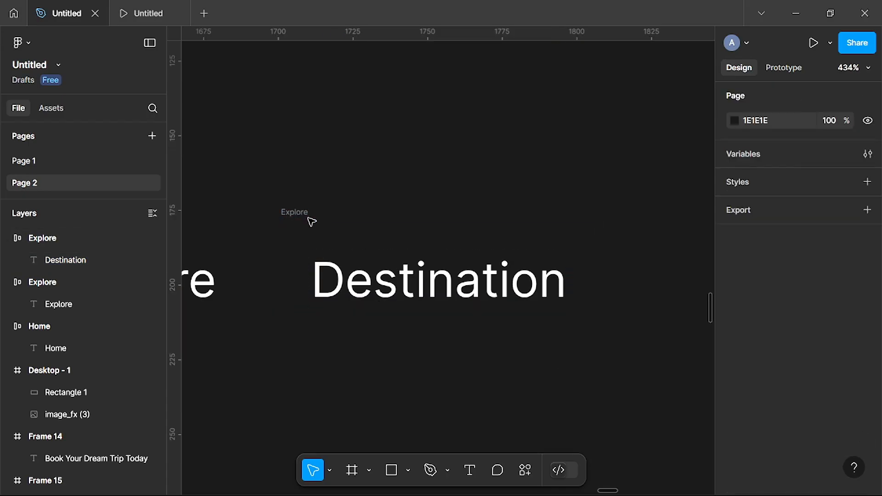
# - Copy the word "Destination" from the text layer and use it as the name of its surrounding auto layout frame
pyautogui.doubleClick(383, 289)
pyautogui.hotkey('ctrl', 'c')
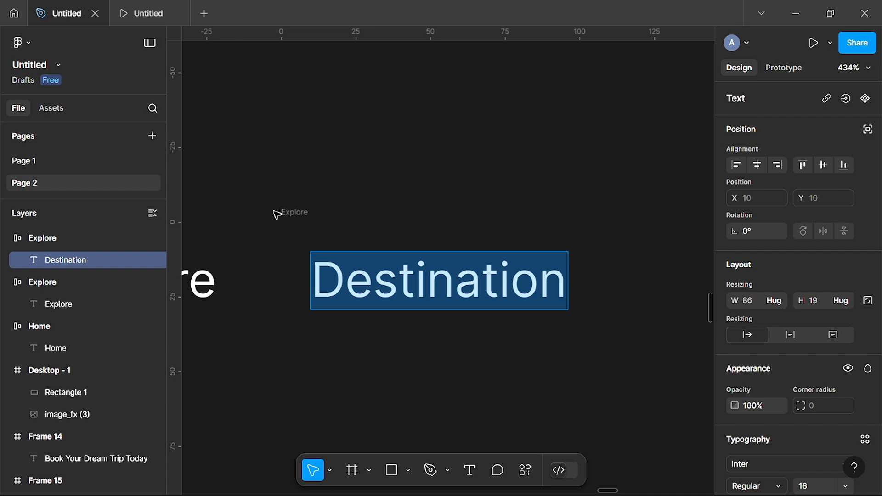
pyautogui.press('Escape')
pyautogui.press('Escape')
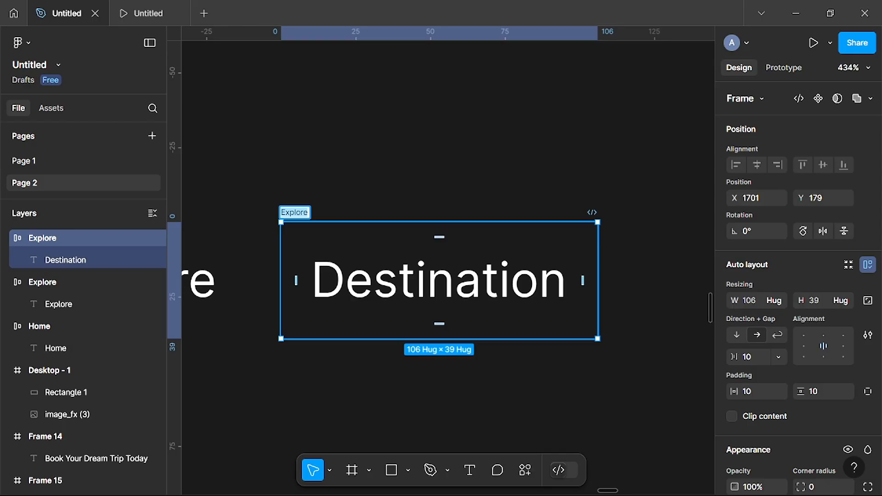
pyautogui.hotkey('ctrl', 'v')
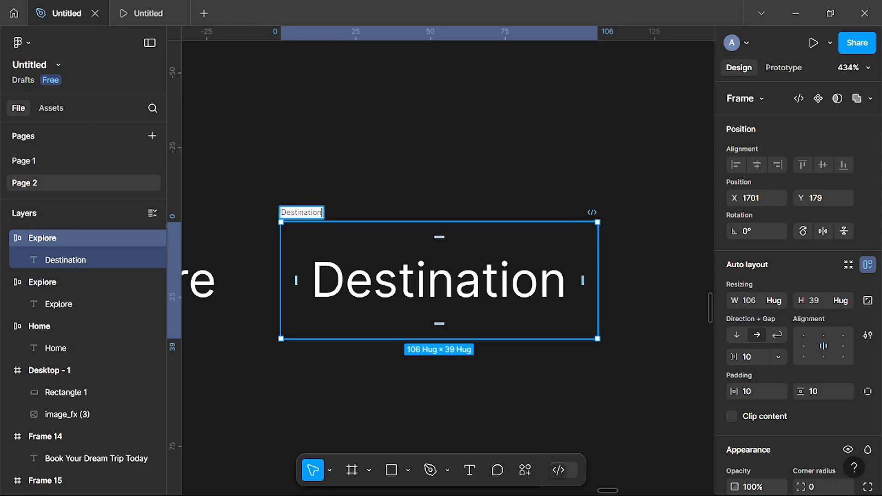
pyautogui.press('Return')
pyautogui.click(476, 171)
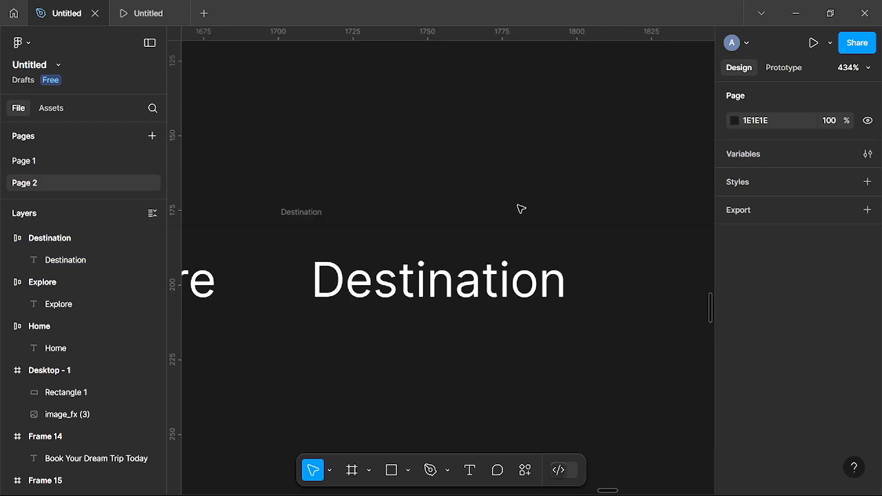
# - Duplicate the Destination auto layout frame horizontally to its right, placing the copy at about X 1828, Y 179
pyautogui.hscroll(5, 521, 209)
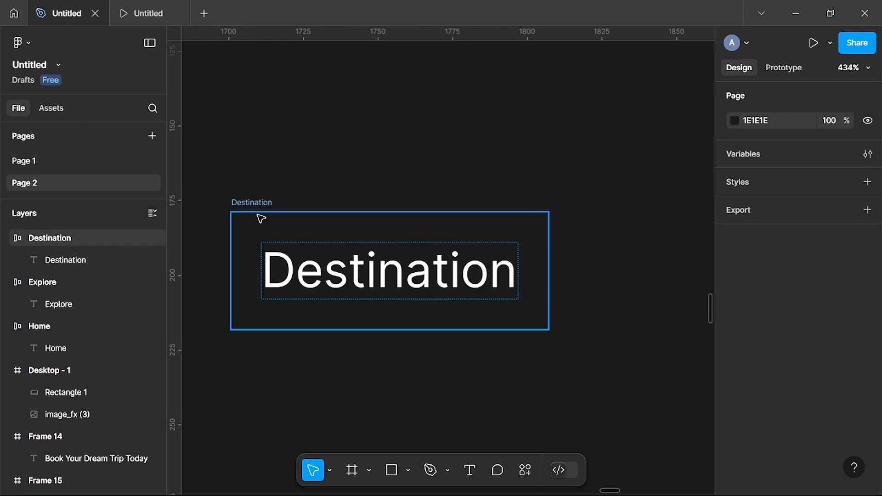
pyautogui.click(261, 219)
pyautogui.hscroll(3, 452, 245)
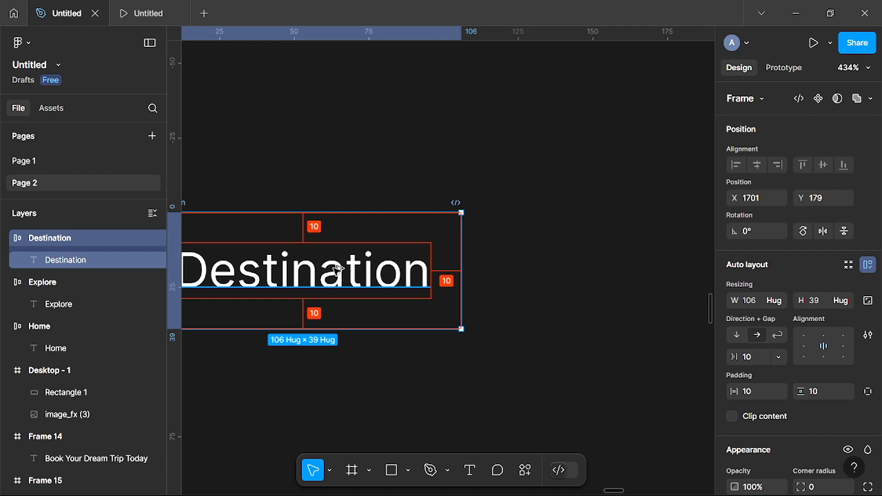
pyautogui.moveTo(335, 270); pyautogui.dragTo(594, 270)
# - Change the text in the copied Destination frame to "About"
pyautogui.hscroll(5, 594, 270)
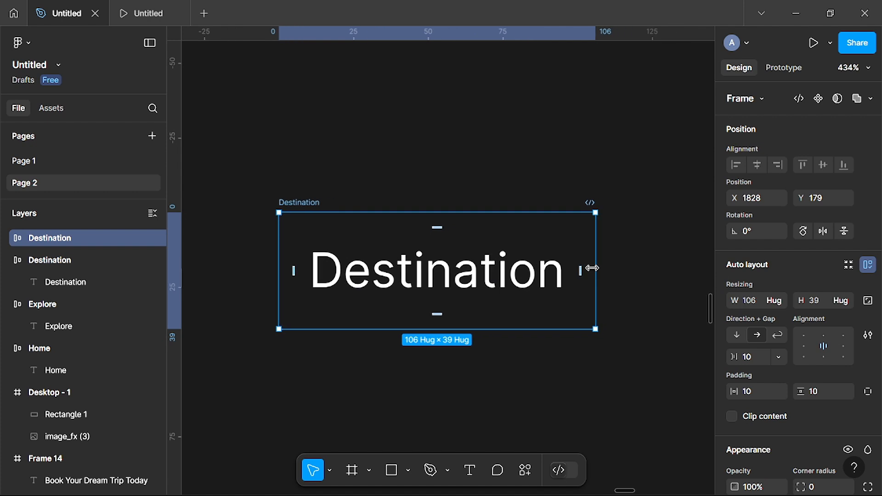
pyautogui.doubleClick(445, 280)
pyautogui.doubleClick(445, 280)
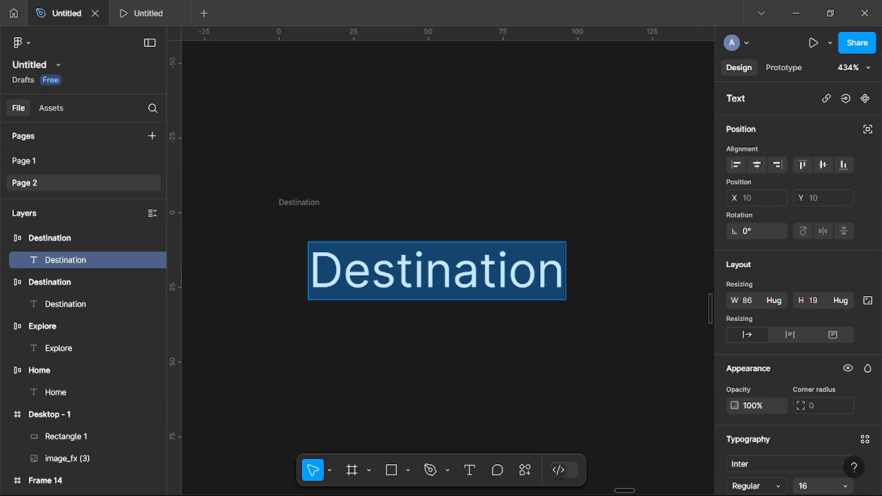
pyautogui.write('About')
pyautogui.press('Escape')
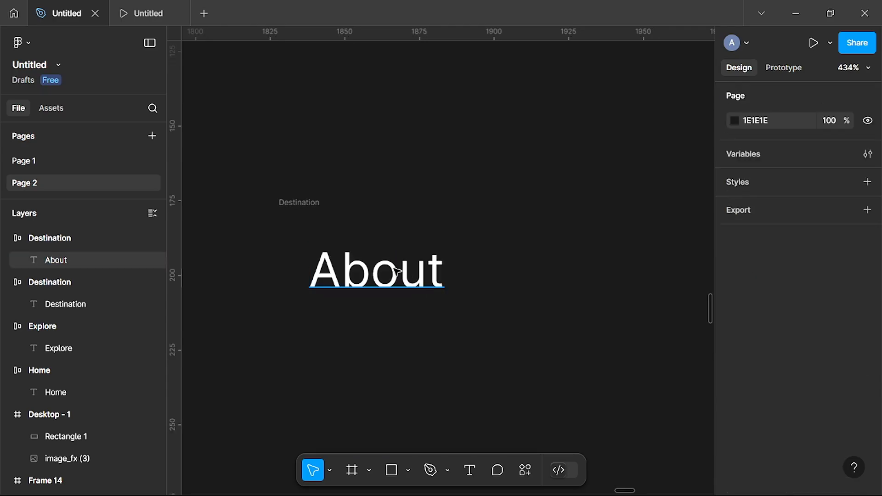
# - Rename the auto layout frame around the "About" text to About
pyautogui.click(396, 271)
pyautogui.doubleClick(396, 271)
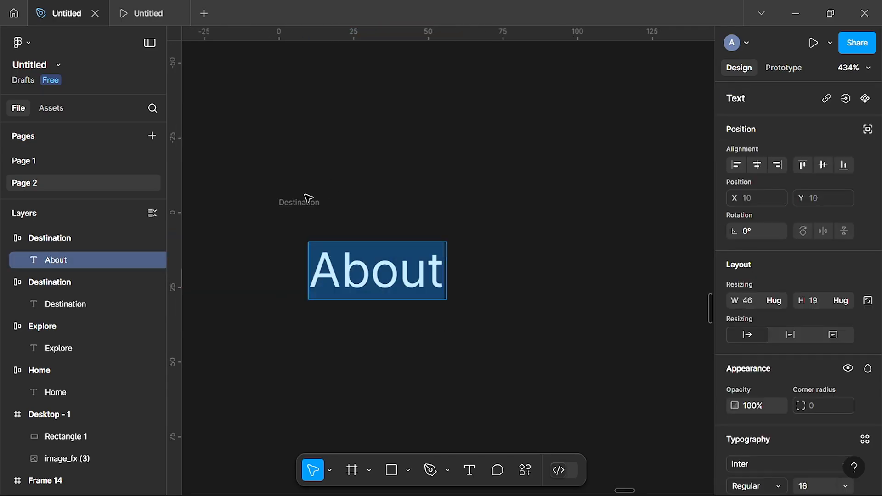
pyautogui.press('Escape')
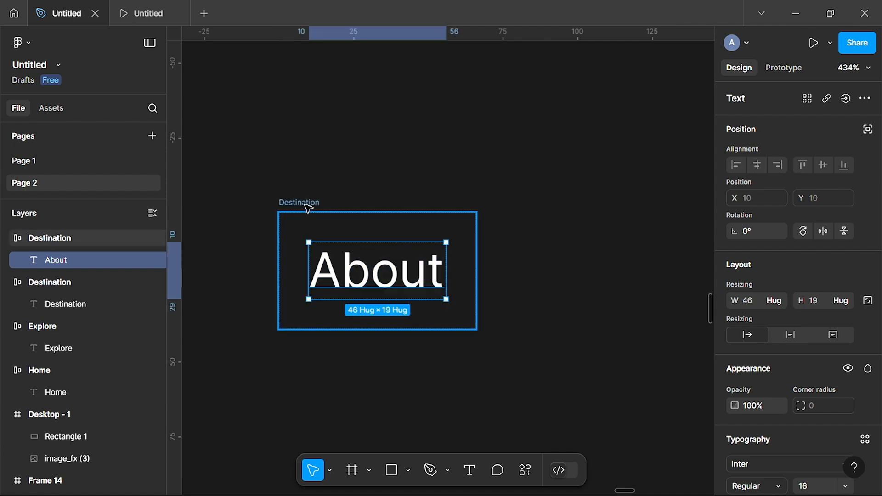
pyautogui.click(306, 203)
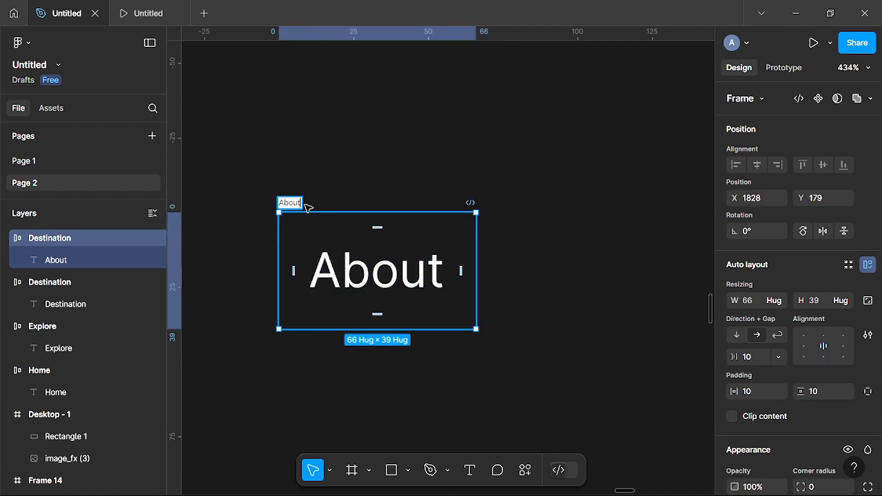
pyautogui.click(532, 223)
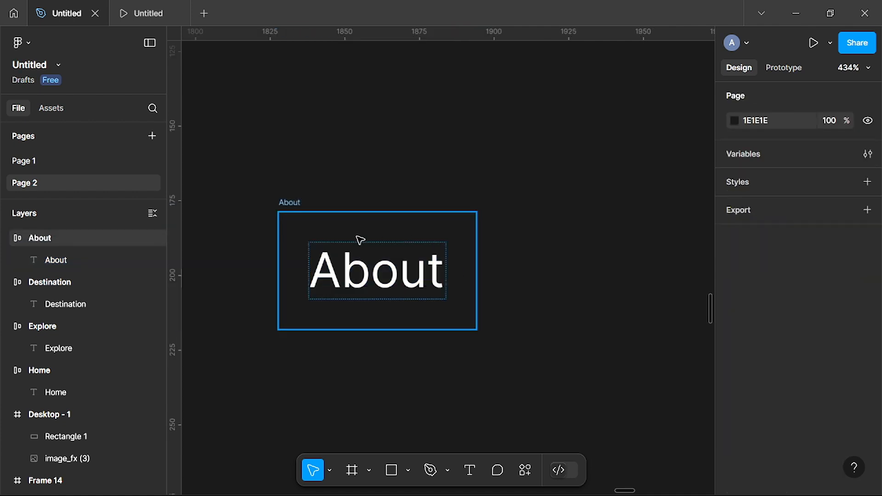
# - Duplicate the About auto layout frame horizontally to its right, placing the copy at about X 1914, Y 179
pyautogui.click(310, 215)
pyautogui.hscroll(3, 379, 255)
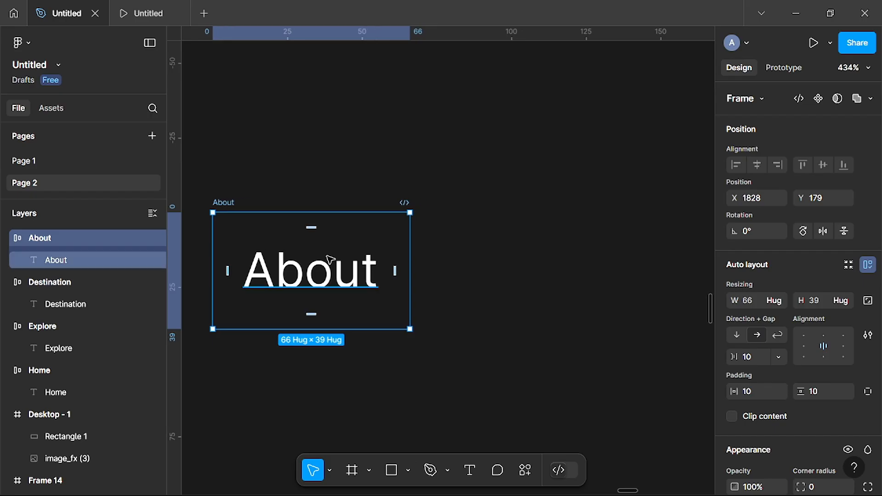
pyautogui.moveTo(308, 255); pyautogui.dragTo(564, 262)
# - Change the text in the copied About frame to "Contact"
pyautogui.hscroll(2, 535, 267)
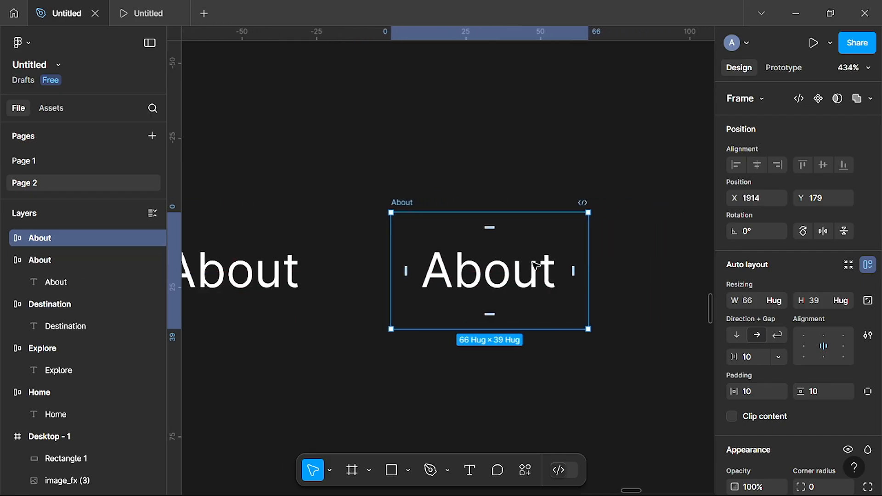
pyautogui.doubleClick(508, 272)
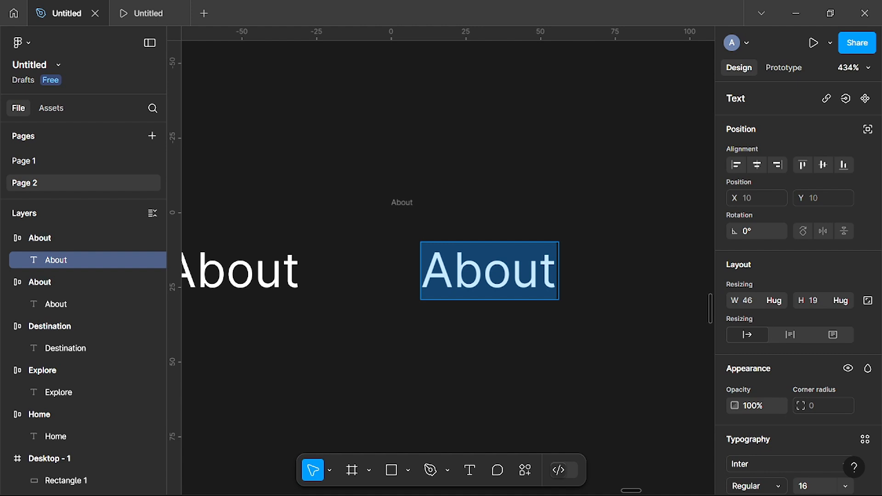
pyautogui.write('Contact')
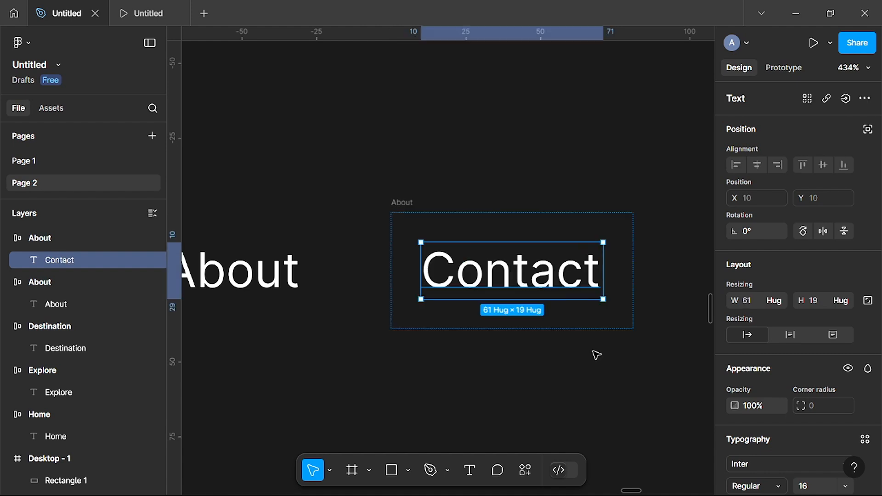
pyautogui.click(595, 354)
# - Copy the word "Contact" from the text layer and use it as the name of its surrounding auto layout frame
pyautogui.doubleClick(534, 275)
pyautogui.hotkey('ctrl', 'c')
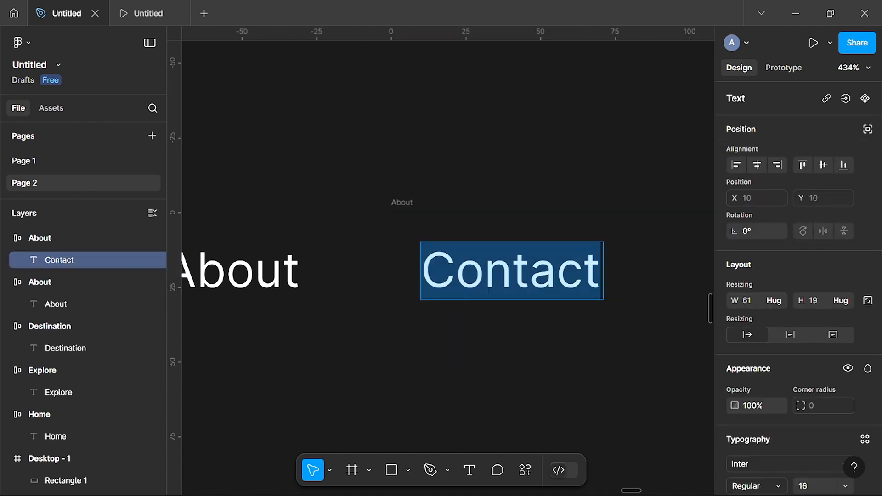
pyautogui.press('Escape')
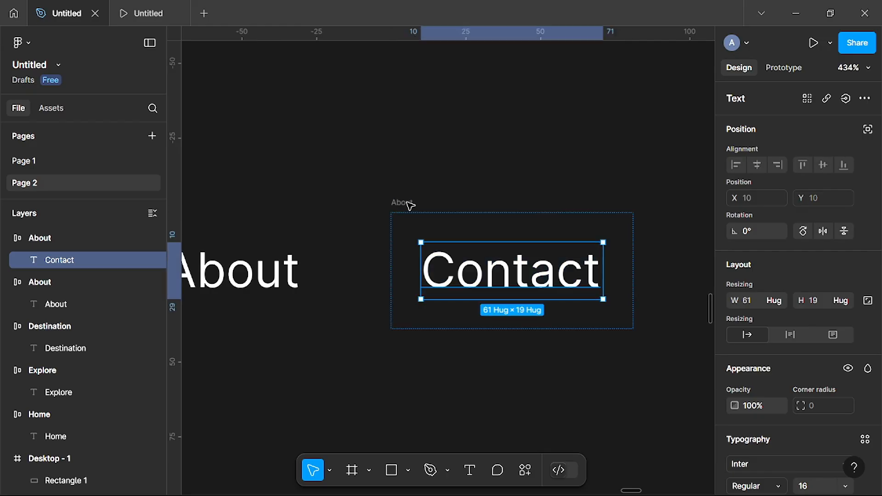
pyautogui.click(408, 204)
pyautogui.hotkey('ctrl', 'v')
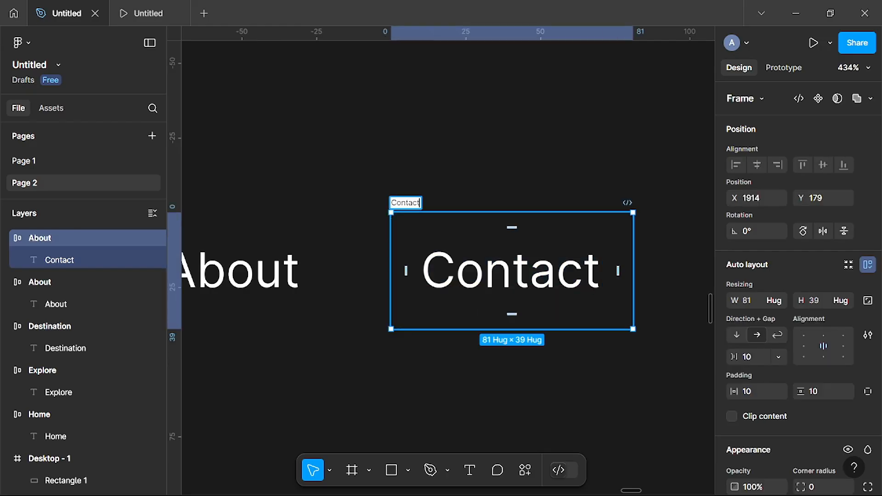
pyautogui.click(533, 153)
pyautogui.scroll(-3, 491, 226)
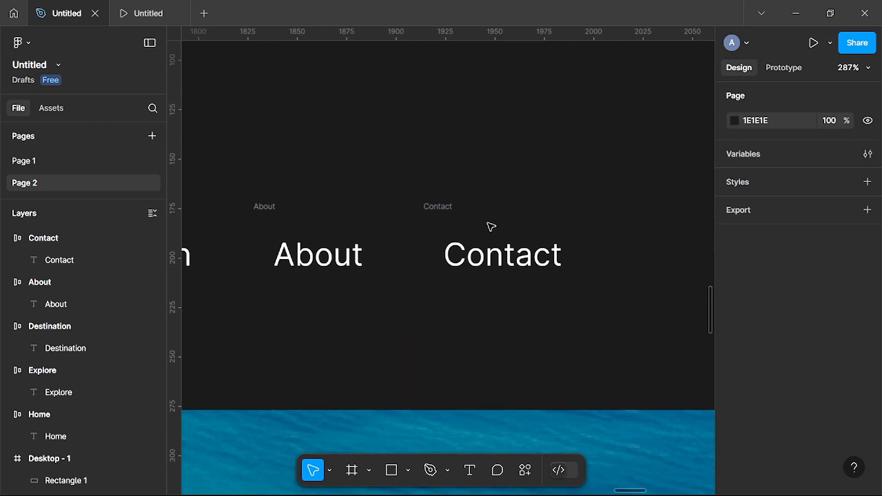
pyautogui.scroll(-5, 490, 226)
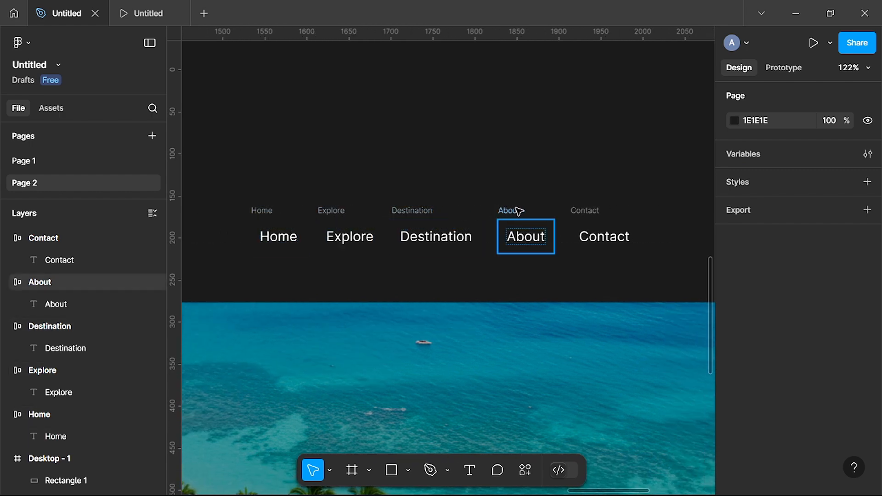
pyautogui.hscroll(5, 556, 229)
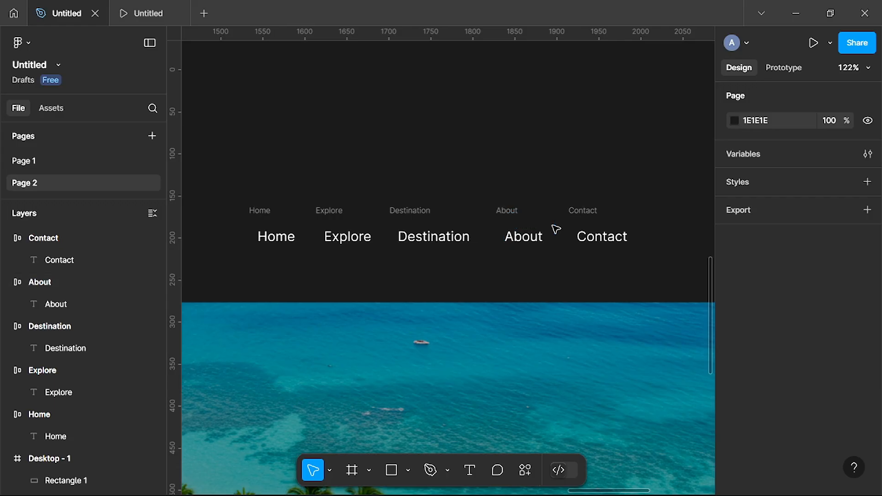
pyautogui.hscroll(3, 556, 229)
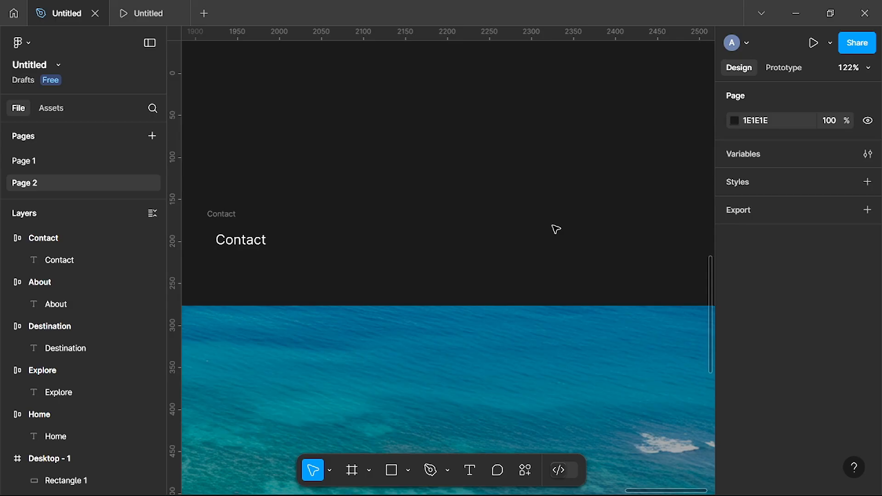
pyautogui.scroll(5, 454, 247)
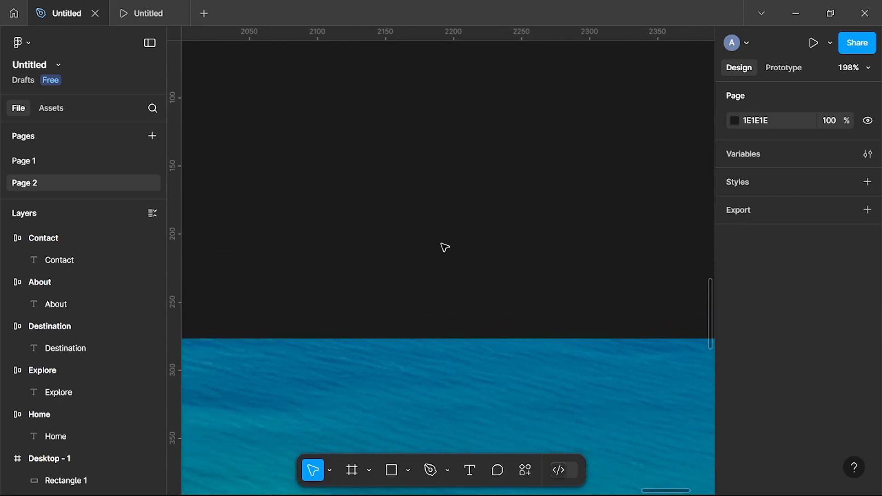
# - Search the available plugins for "iconify" and run the Iconify plugin
pyautogui.hscroll(-2, 445, 247)
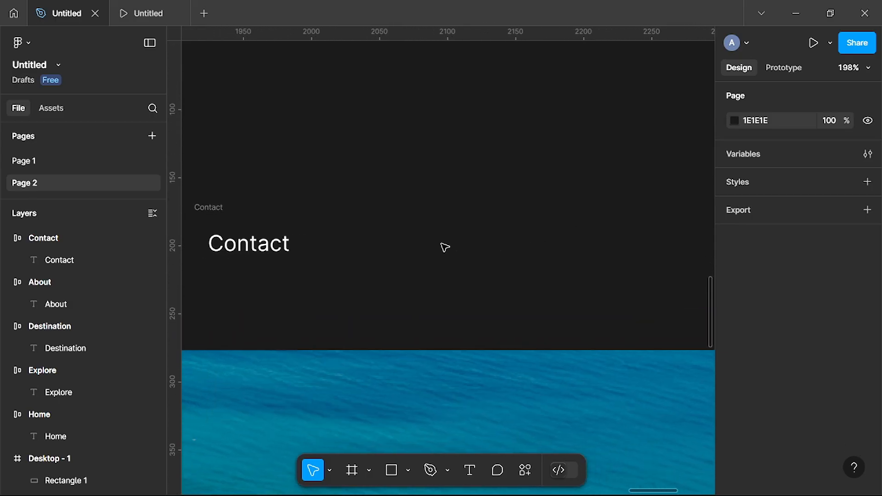
pyautogui.scroll(3, 445, 247)
pyautogui.hscroll(-2, 445, 247)
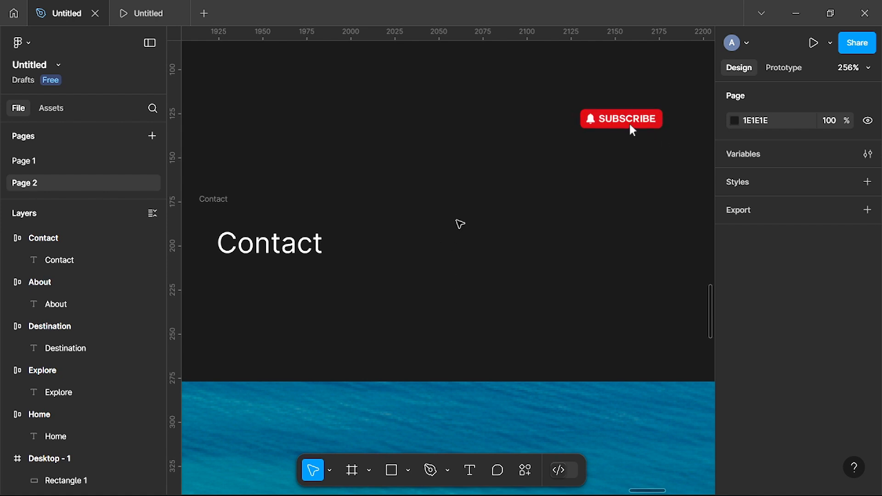
pyautogui.rightClick(459, 224)
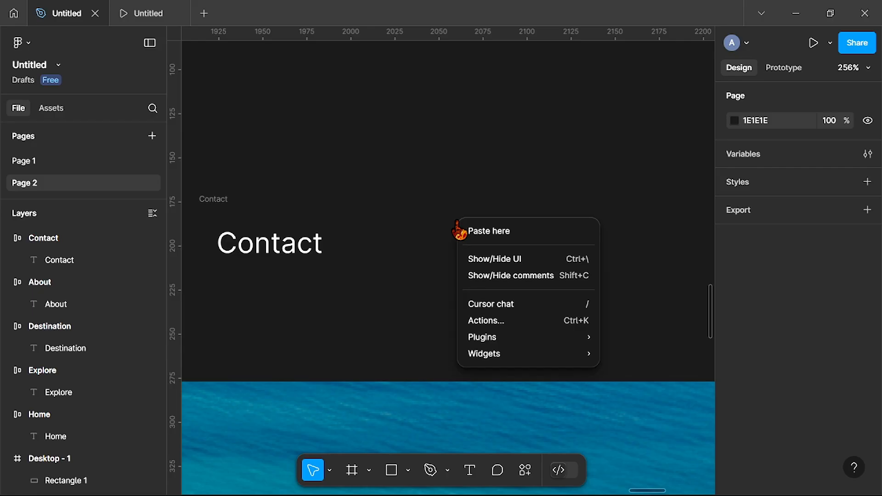
pyautogui.moveTo(504, 343)
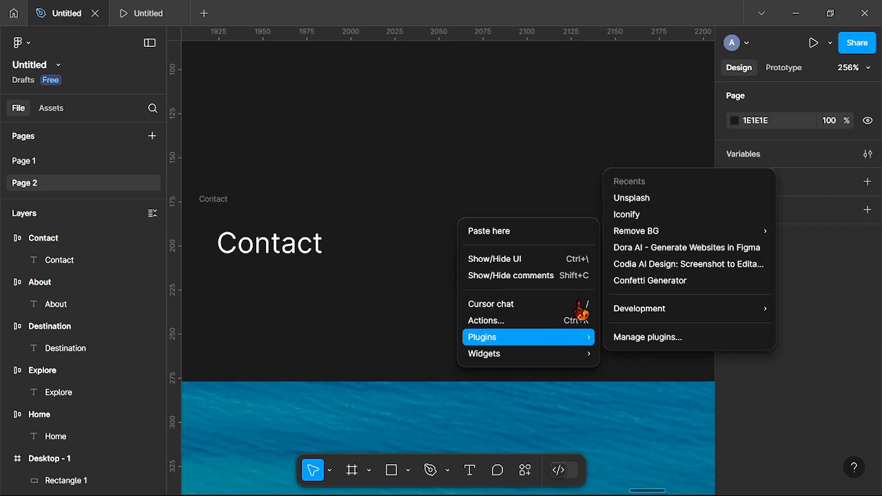
pyautogui.moveTo(544, 339)
pyautogui.click(642, 338)
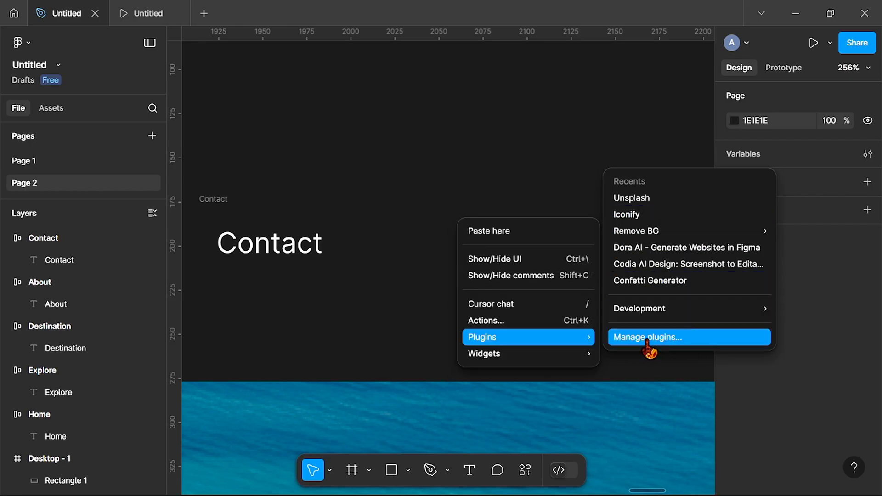
pyautogui.click(648, 338)
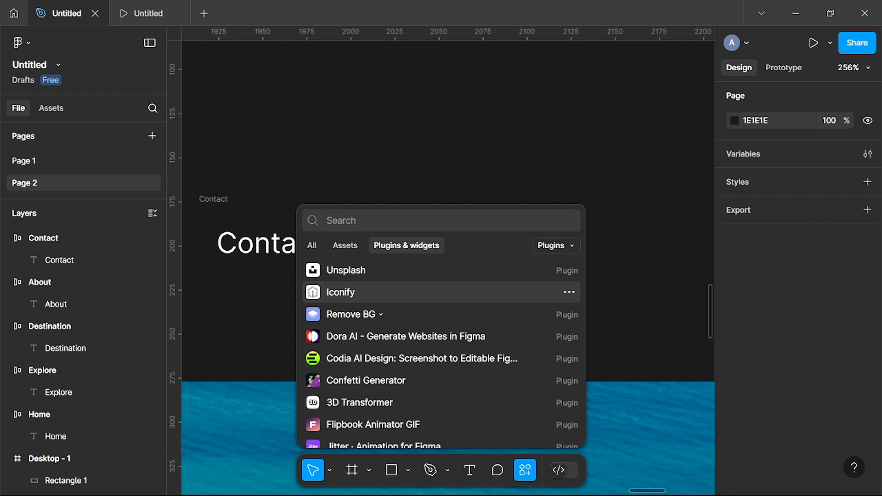
pyautogui.write('iconify')
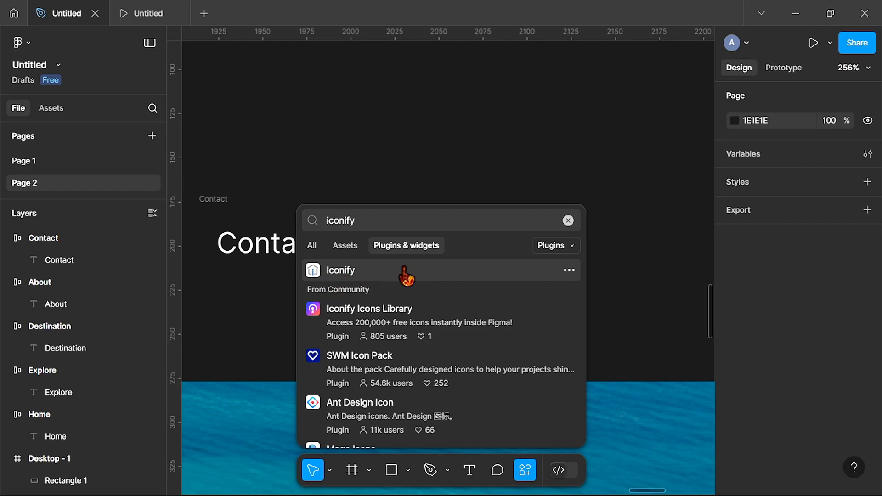
pyautogui.click(364, 272)
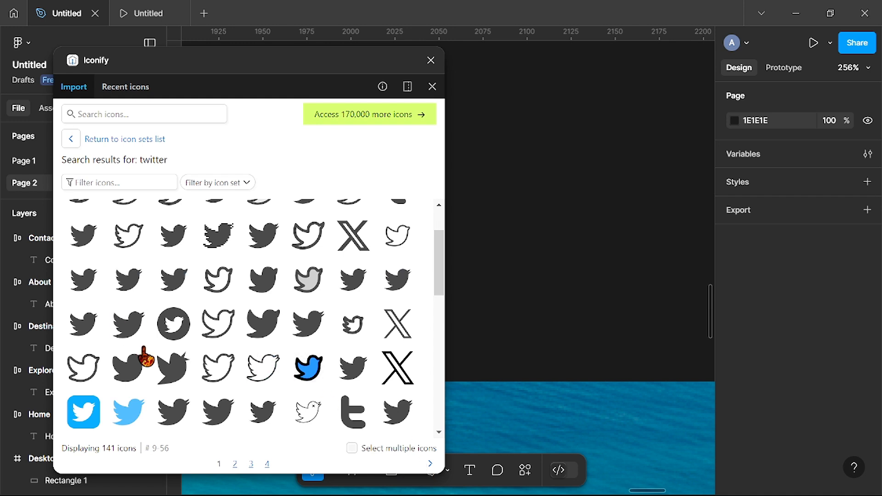
# - Search Iconify for "Whatsapp" and place the ic:baseline-whatsapp icon on the canvas beside Contact, at about X 2108, Y 183
pyautogui.scroll(2, 194, 354)
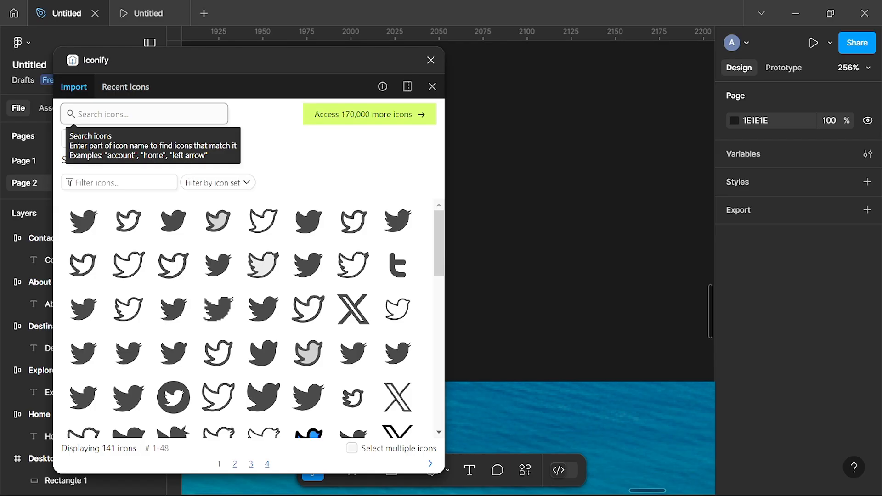
pyautogui.click(110, 114)
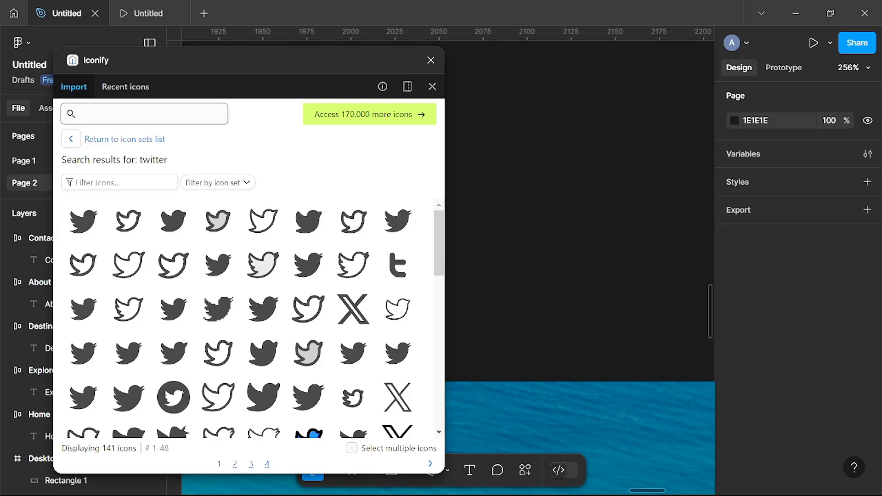
pyautogui.write('w')
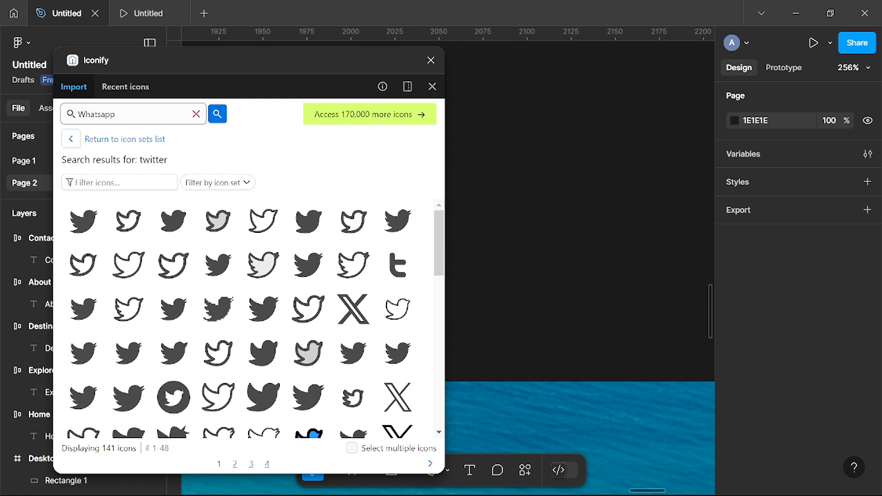
pyautogui.press('Return')
pyautogui.scroll(-1, 203, 254)
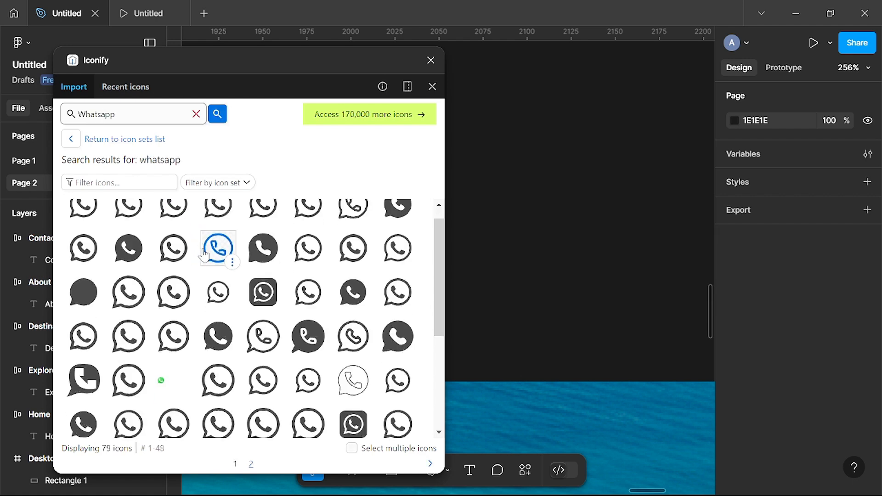
pyautogui.scroll(1, 204, 254)
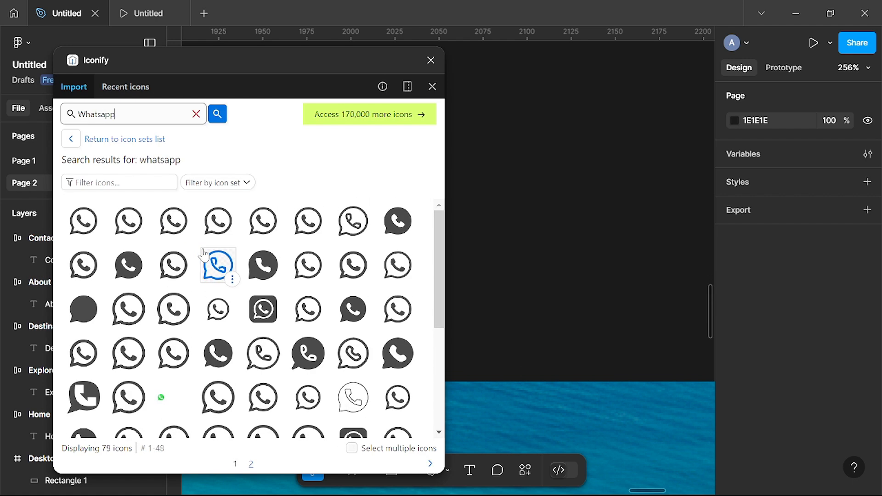
pyautogui.click(87, 221)
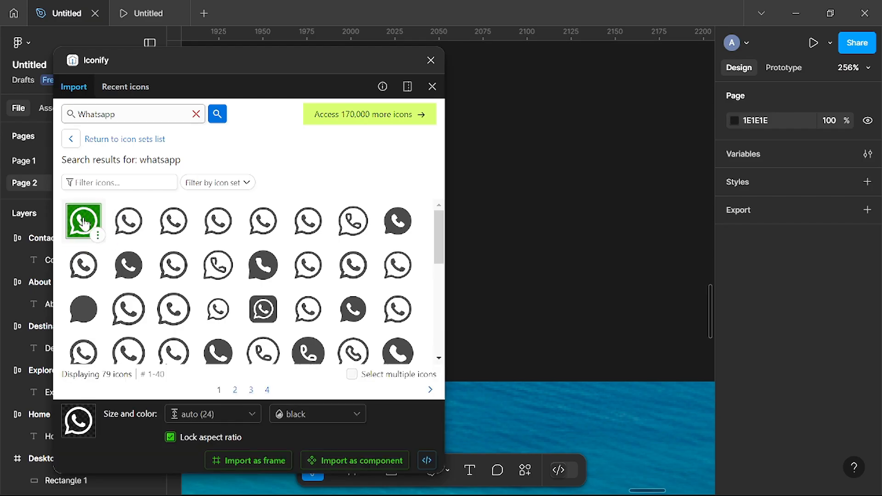
pyautogui.click(85, 224)
pyautogui.moveTo(83, 223); pyautogui.dragTo(566, 240)
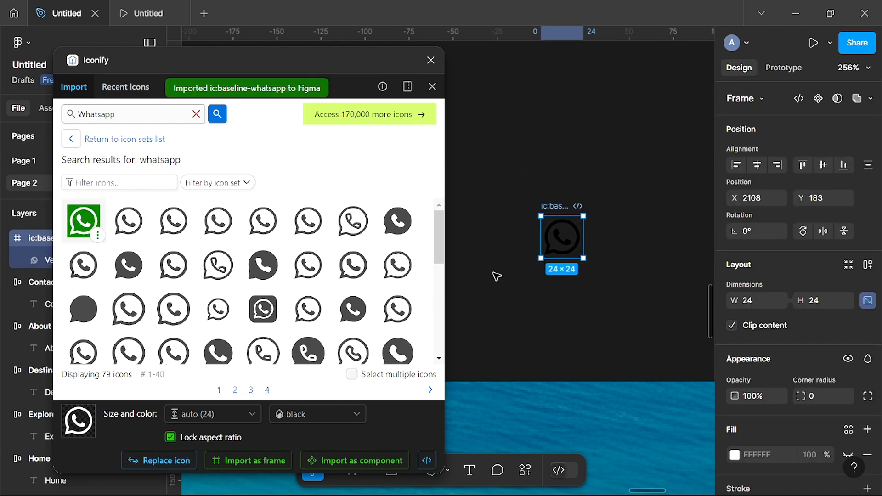
# - Search Iconify for "Instagram" and place the iconoir:instagram icon just right of the WhatsApp icon, at about X 2138, Y 180
pyautogui.click(137, 114)
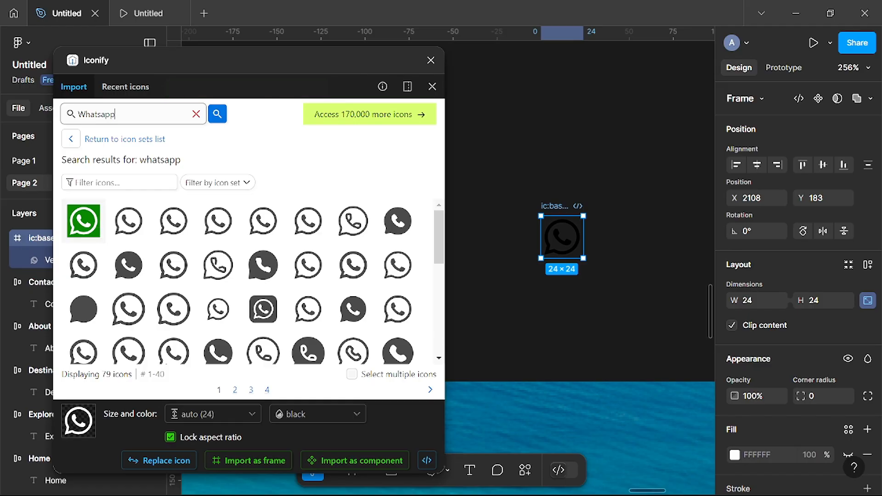
pyautogui.press('BackSpace')
pyautogui.press('BackSpace')
pyautogui.press('BackSpace')
pyautogui.press('BackSpace')
pyautogui.press('BackSpace')
pyautogui.press('BackSpace')
pyautogui.press('BackSpace')
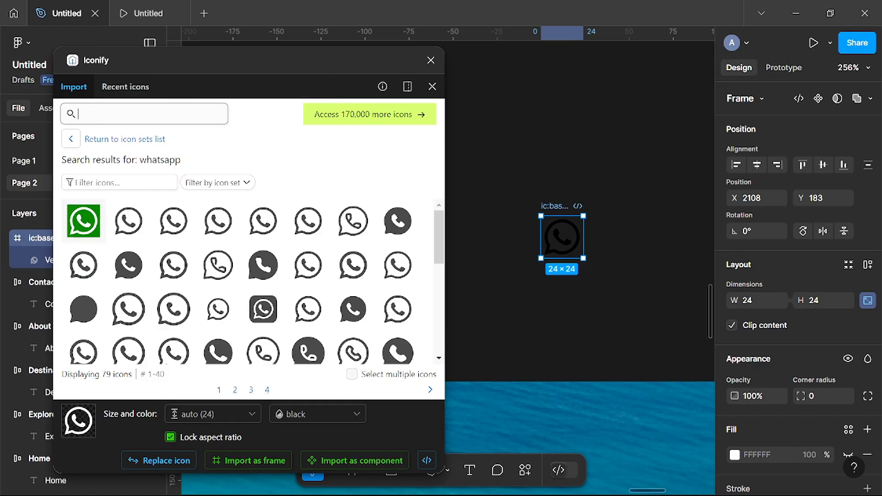
pyautogui.write('Instagram')
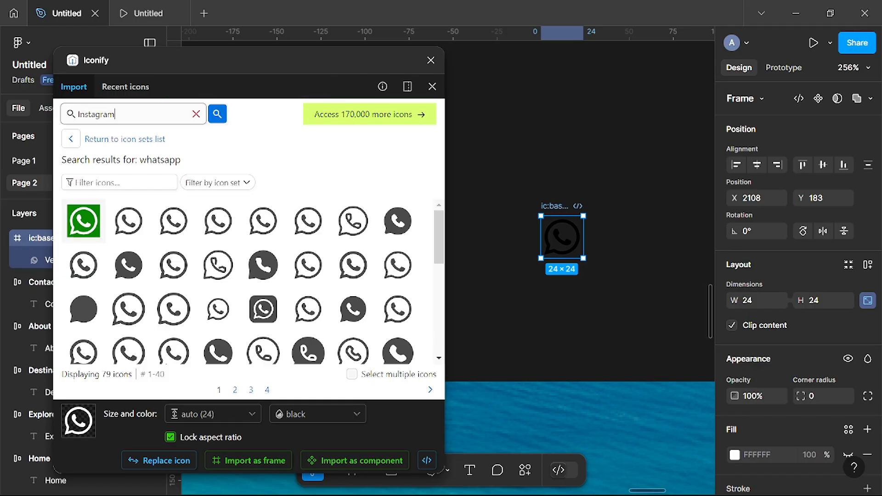
pyautogui.press('Return')
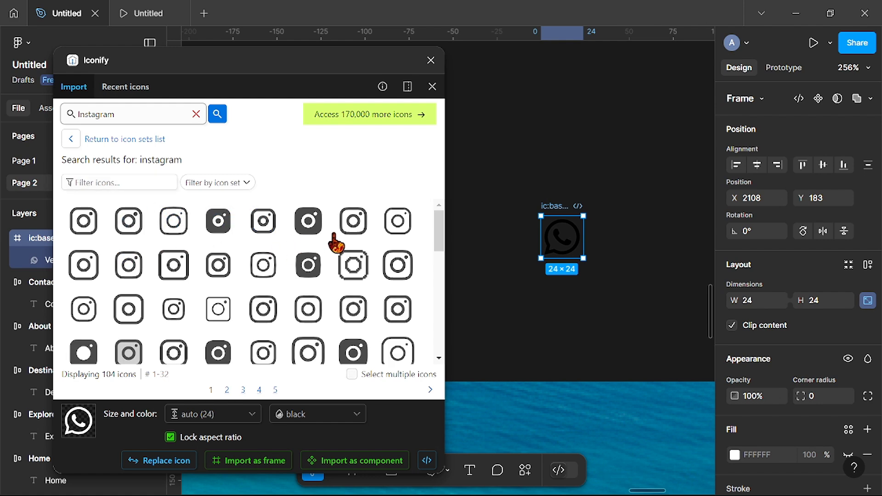
pyautogui.click(398, 225)
pyautogui.moveTo(401, 225); pyautogui.dragTo(616, 236)
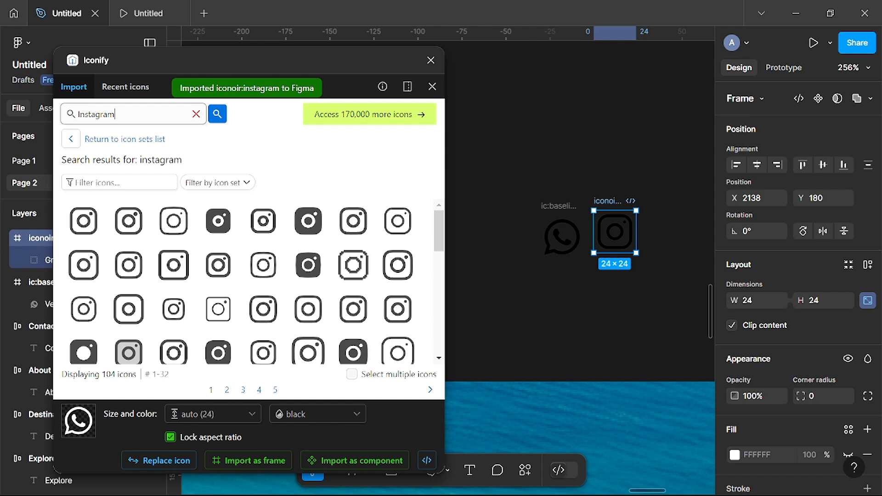
# - Replace the Iconify search term with "twitter" and run the search
pyautogui.press('BackSpace')
pyautogui.press('BackSpace')
pyautogui.press('BackSpace')
pyautogui.press('BackSpace')
pyautogui.press('BackSpace')
pyautogui.press('BackSpace')
pyautogui.press('BackSpace')
pyautogui.press('BackSpace')
pyautogui.press('BackSpace')
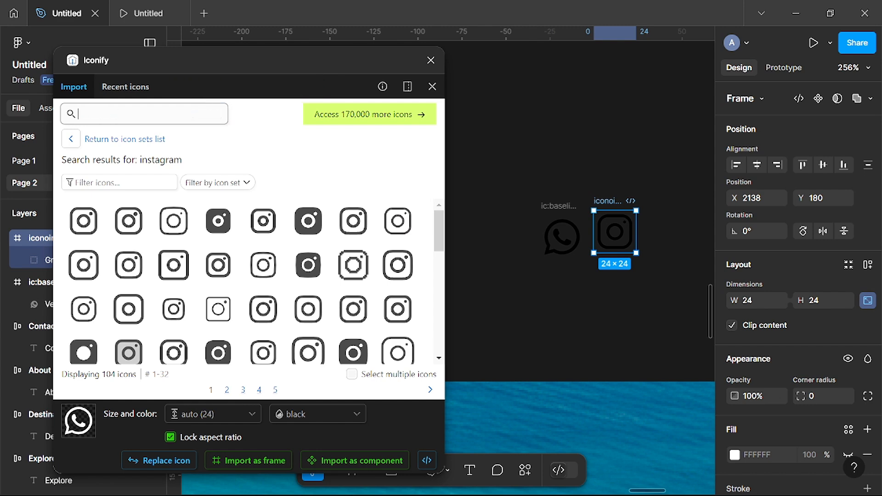
pyautogui.write('twi')
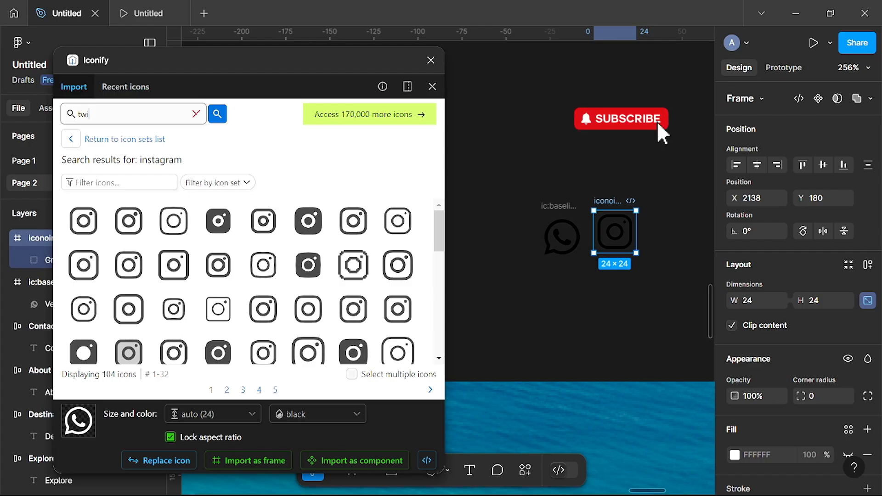
pyautogui.write('tter')
pyautogui.press('Return')
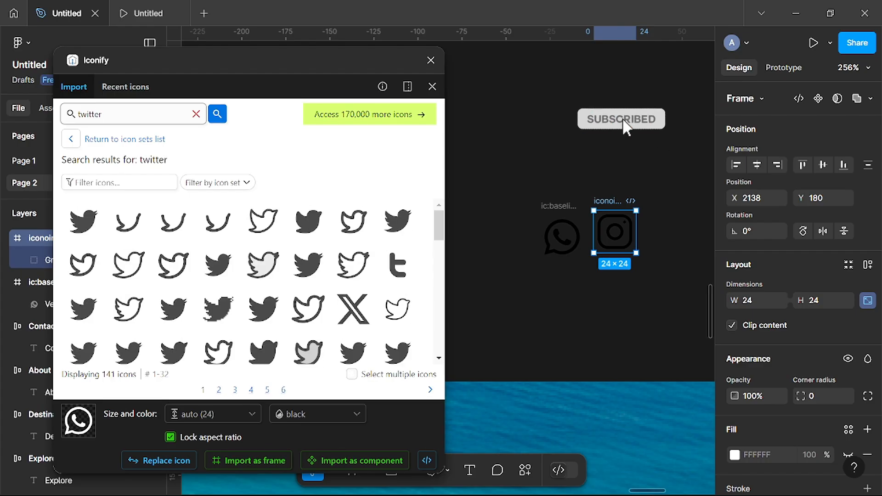
# - Place the prime:twitter X logo right of the Instagram icon, at about X 2171, Y 181, and close Iconify
pyautogui.scroll(-3, 280, 268)
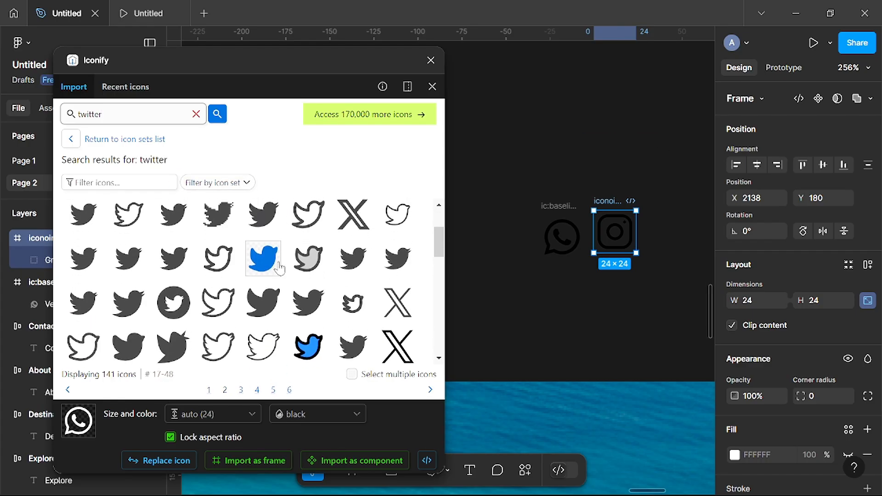
pyautogui.scroll(2, 279, 268)
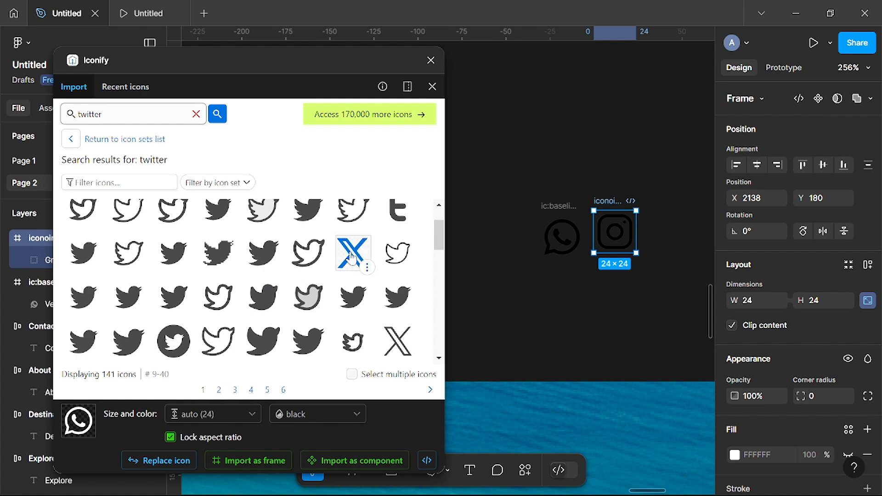
pyautogui.scroll(-1, 380, 335)
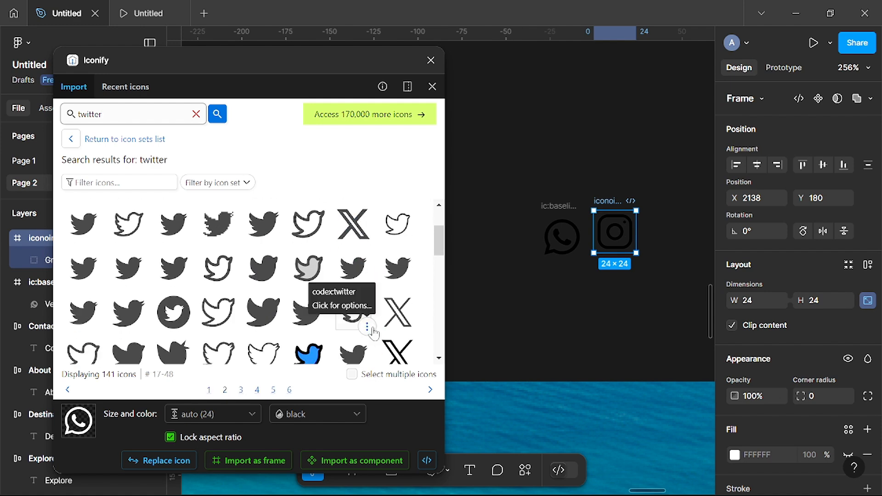
pyautogui.scroll(-1, 387, 343)
pyautogui.scroll(1, 387, 343)
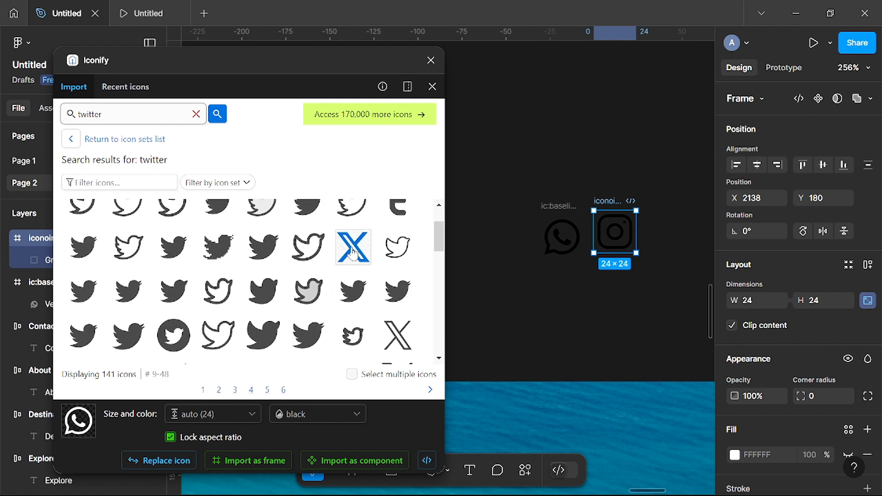
pyautogui.moveTo(349, 245); pyautogui.dragTo(667, 228)
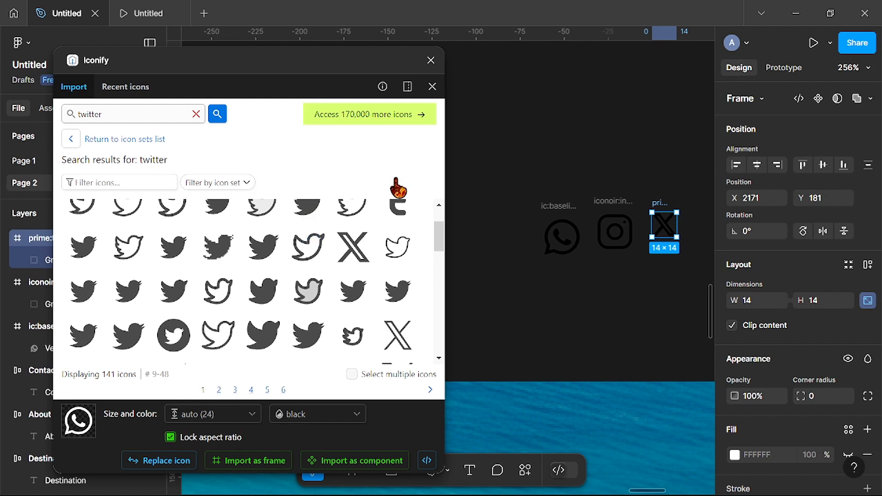
pyautogui.click(430, 61)
# - Draw a frame of about 21 × 21 left of the WhatsApp icon, at about X 2059, Y 181
pyautogui.hscroll(5, 497, 321)
pyautogui.scroll(4, 498, 321)
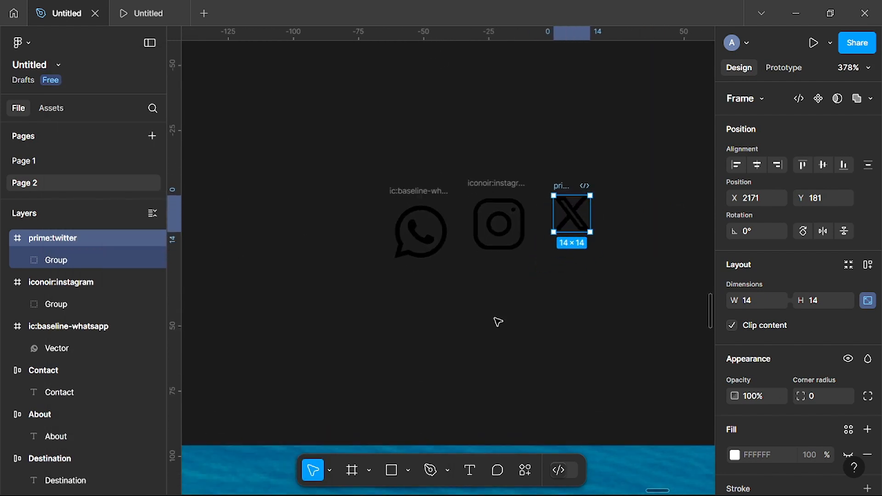
pyautogui.hscroll(-3, 422, 302)
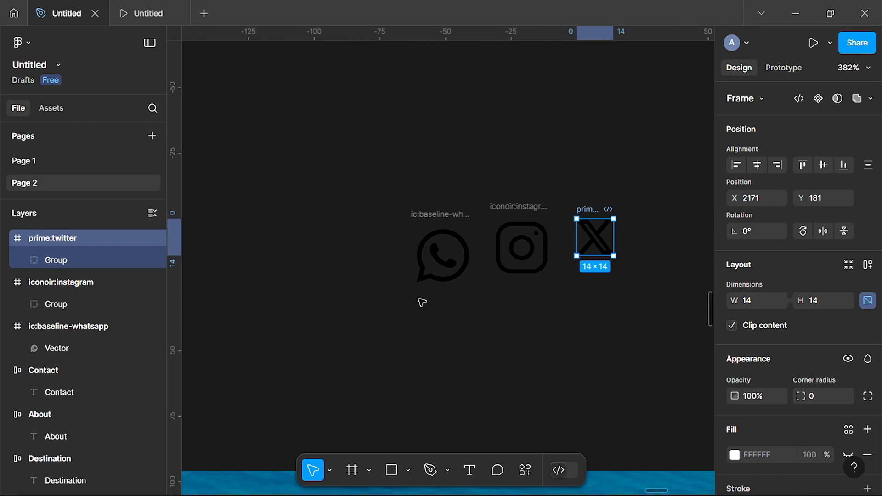
pyautogui.hscroll(-2, 421, 302)
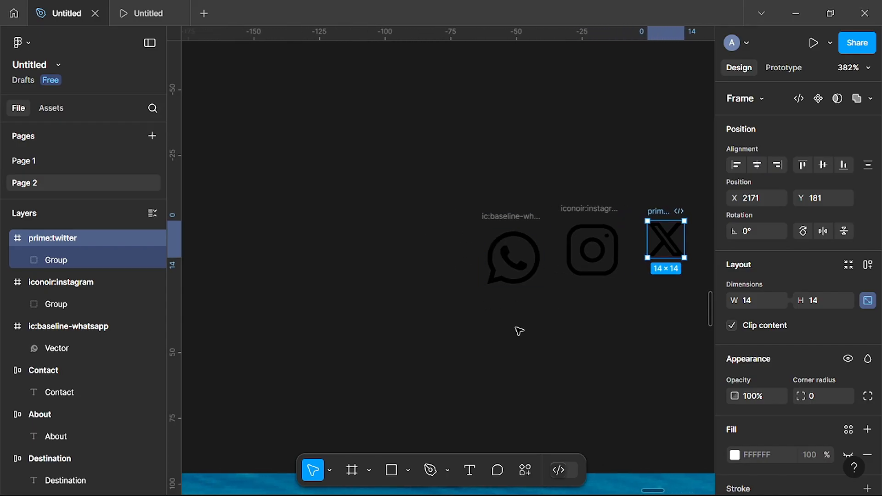
pyautogui.click(355, 478)
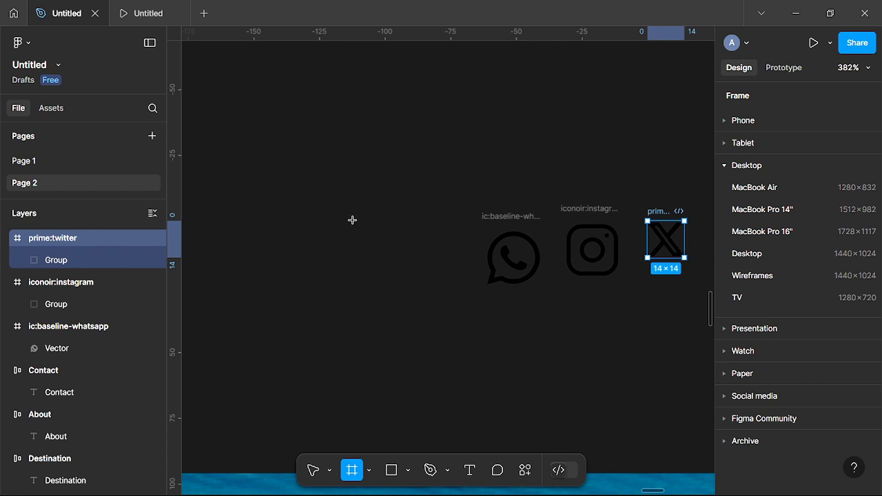
pyautogui.moveTo(353, 221); pyautogui.dragTo(408, 267)
pyautogui.moveTo(408, 267); pyautogui.dragTo(408, 276)
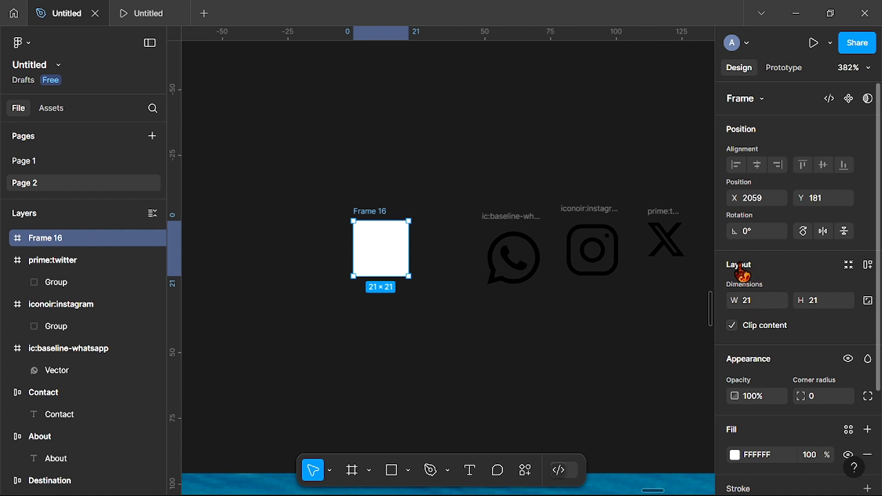
# - Set the new white frame's width and height to 32 each
pyautogui.click(757, 304)
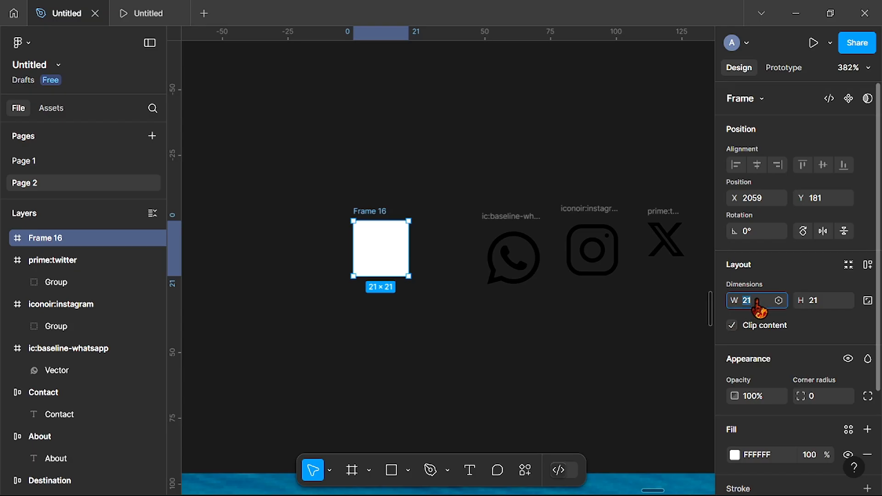
pyautogui.write('32')
pyautogui.click(821, 303)
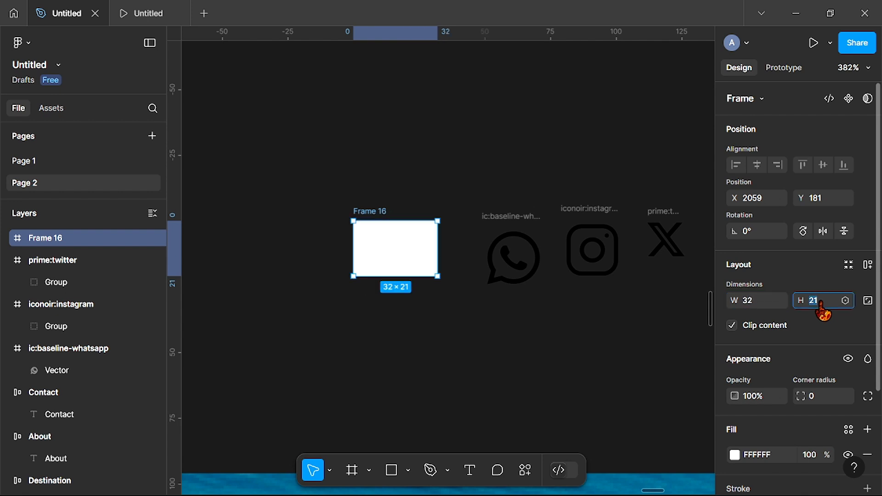
pyautogui.write('32')
pyautogui.press('Return')
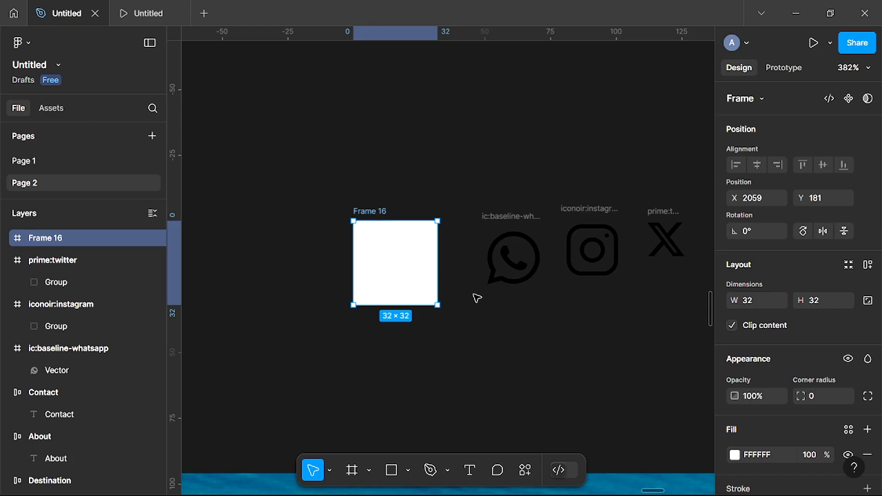
# - Round the 32 × 32 frame into a circle with a corner radius of 99
pyautogui.scroll(-2, 811, 358)
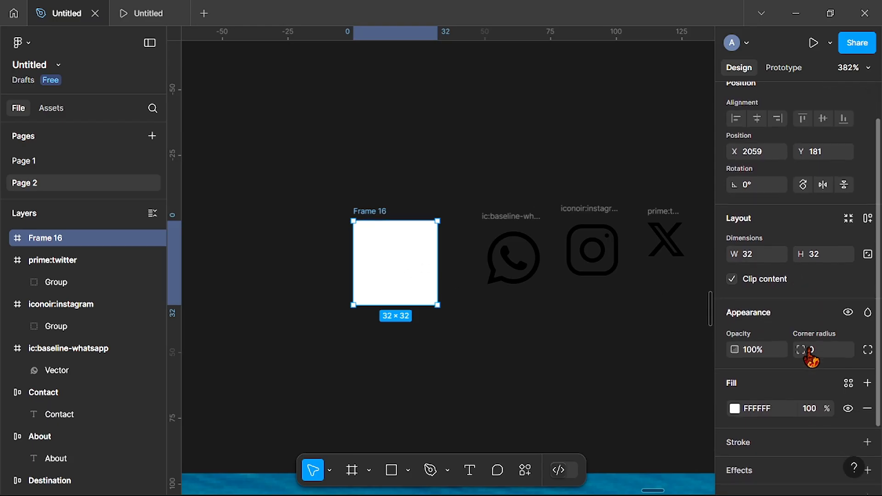
pyautogui.scroll(-3, 781, 358)
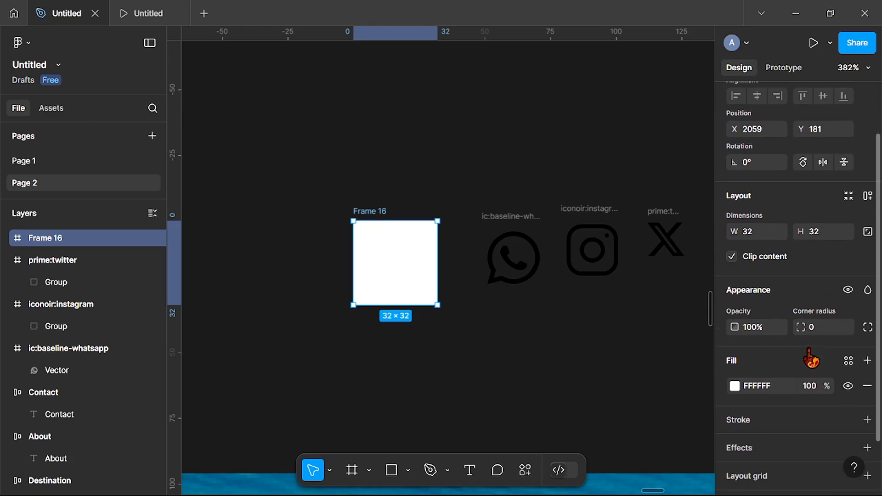
pyautogui.scroll(-2, 799, 302)
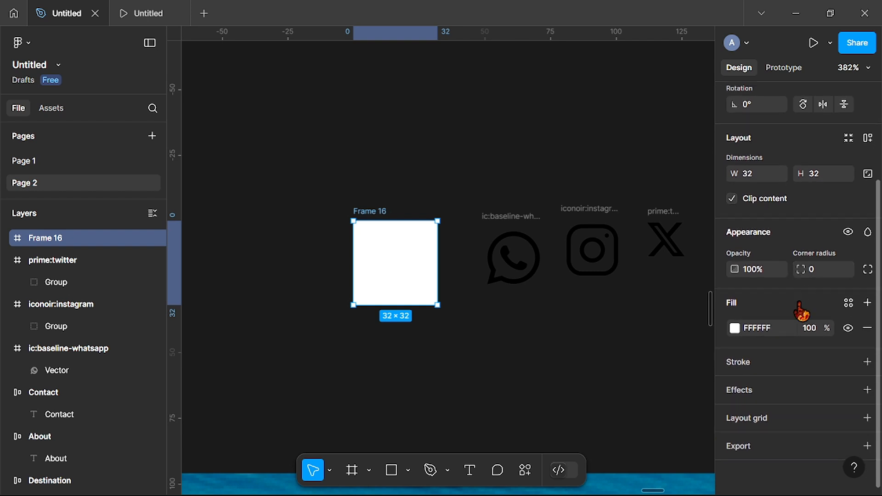
pyautogui.scroll(2, 799, 312)
pyautogui.scroll(-2, 800, 311)
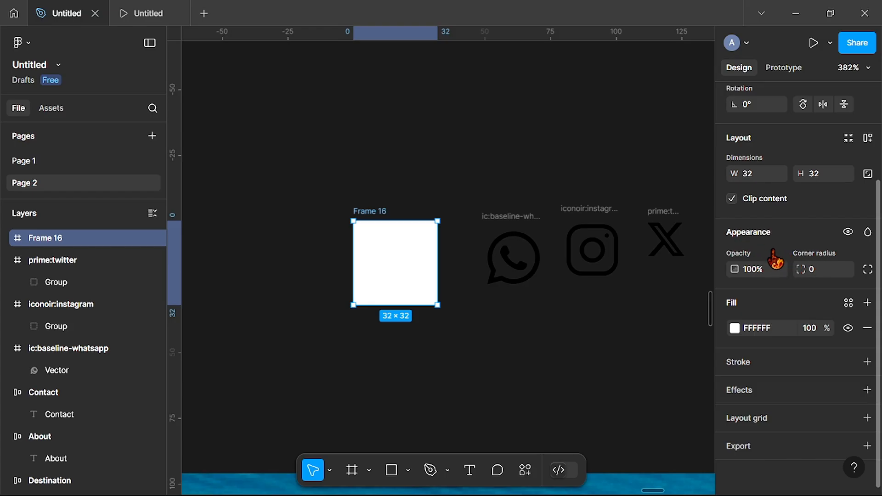
pyautogui.click(820, 272)
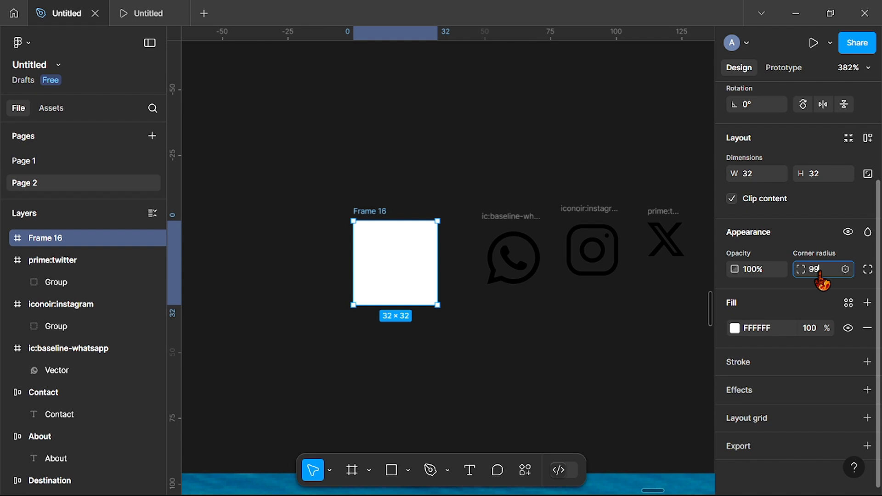
pyautogui.press('Return')
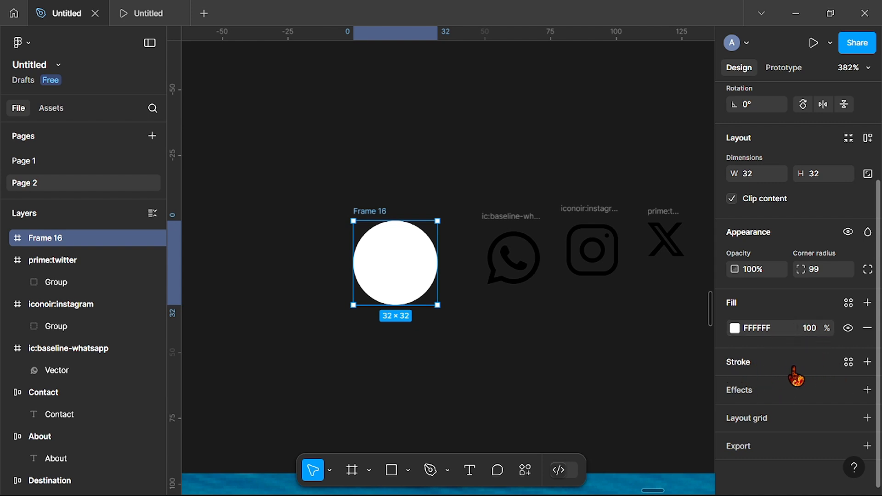
# - Add a 000000 inside stroke of weight 1 to the circular frame and remove its white fill
pyautogui.click(867, 362)
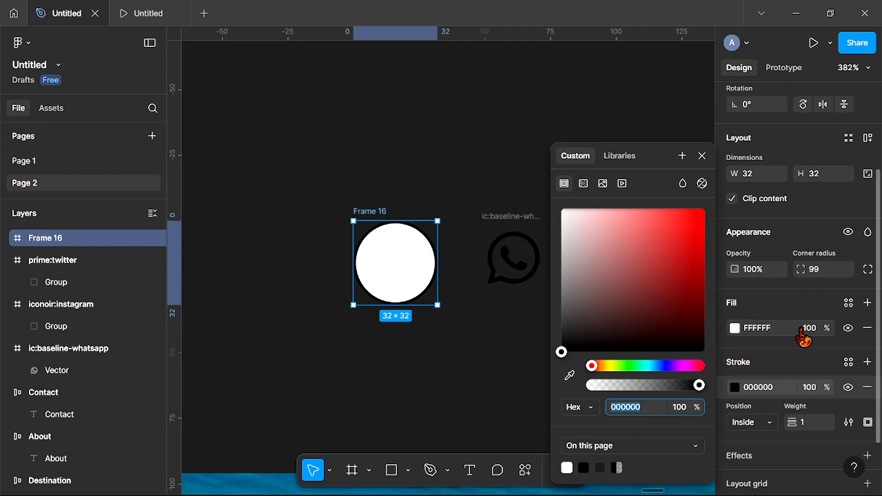
pyautogui.click(867, 329)
pyautogui.scroll(3, 556, 335)
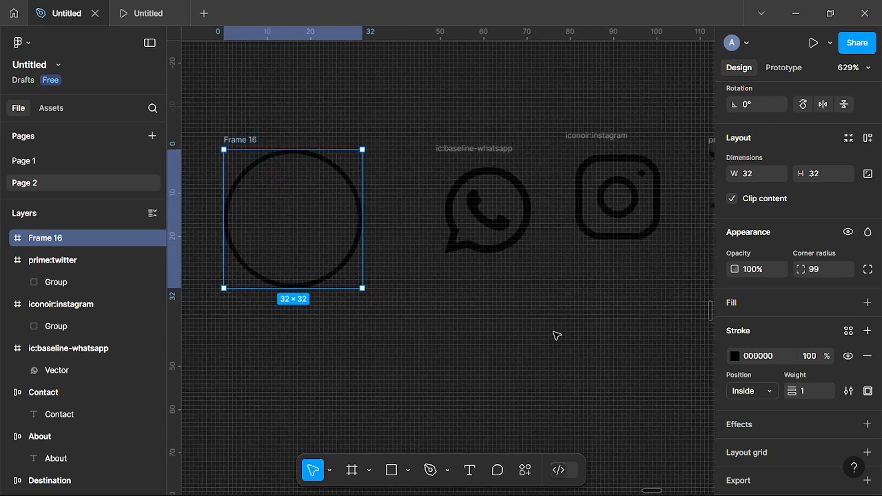
# - Move the ic:baseline-whatsapp icon into the circular frame, centred at X 4, Y 4
pyautogui.hscroll(-3, 553, 332)
pyautogui.rightClick(553, 332)
pyautogui.click(514, 336)
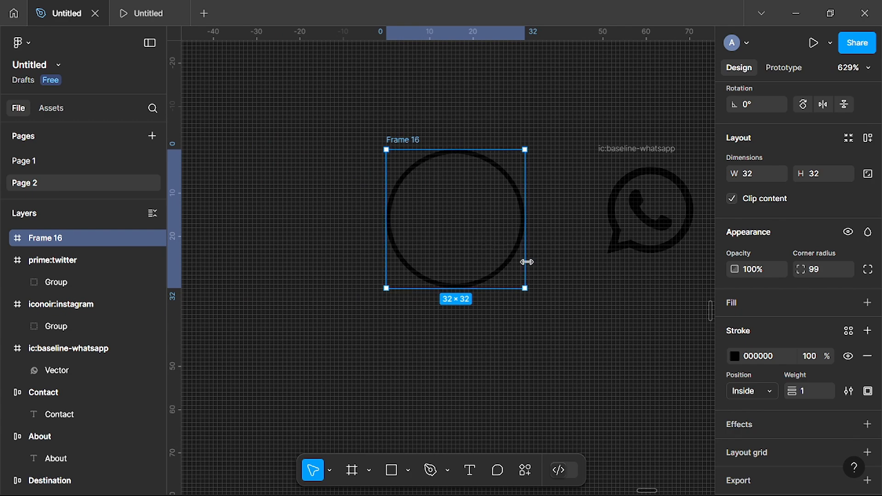
pyautogui.scroll(-2, 526, 262)
pyautogui.scroll(1, 527, 262)
pyautogui.hscroll(5, 526, 262)
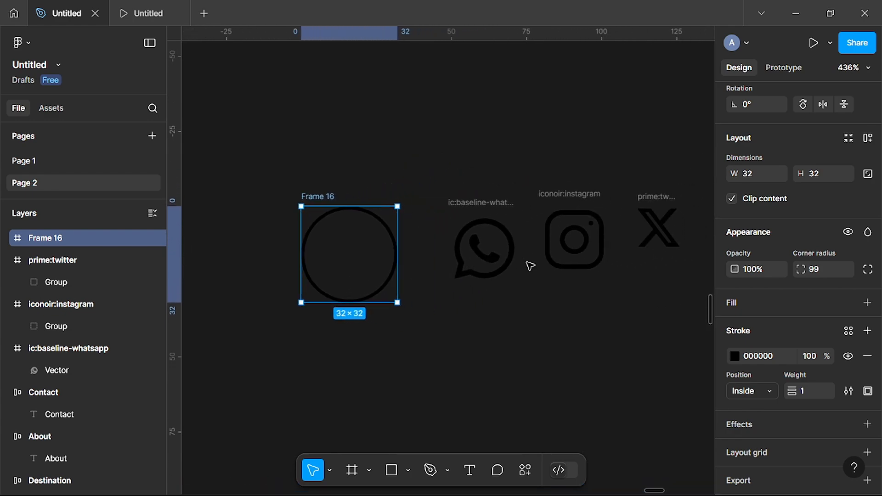
pyautogui.click(485, 205)
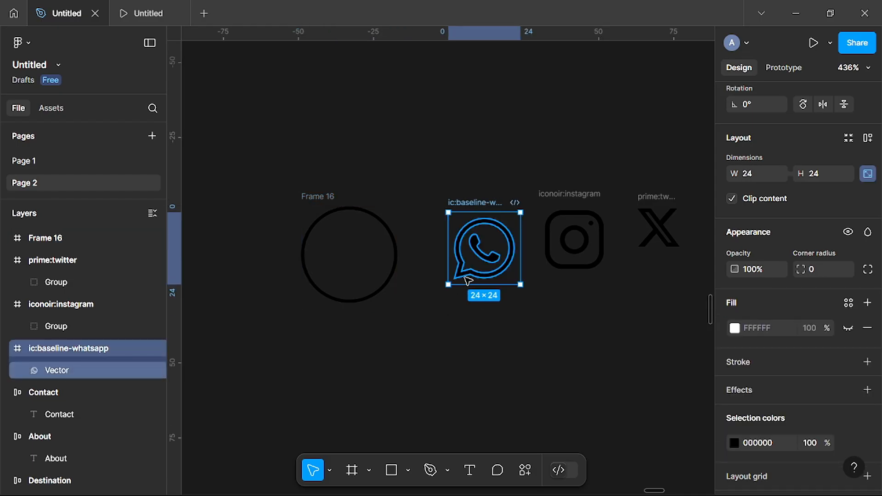
pyautogui.click(477, 227)
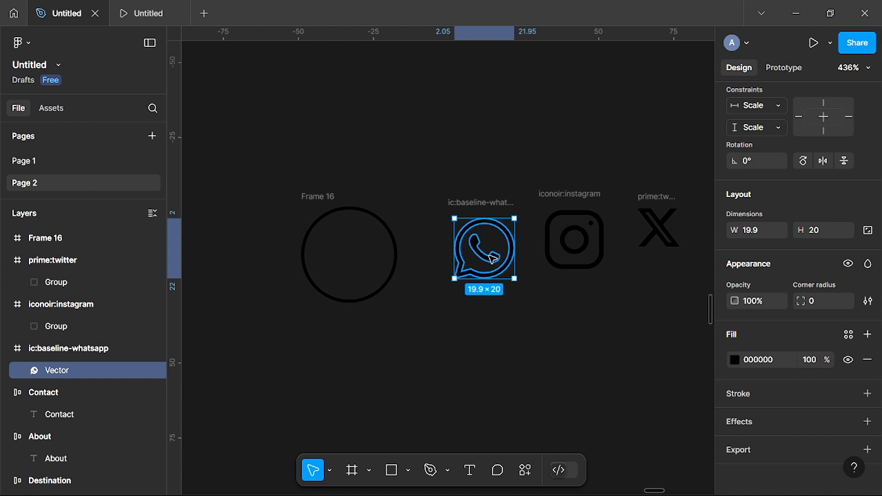
pyautogui.click(483, 202)
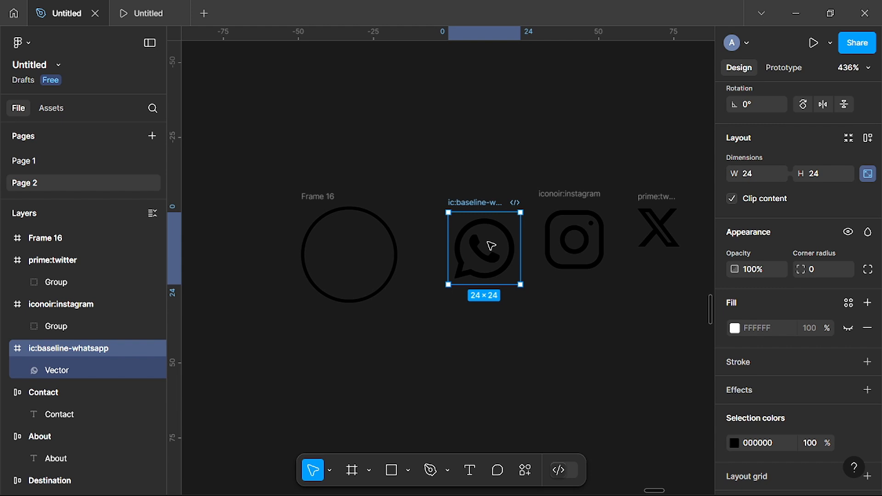
pyautogui.moveTo(491, 246); pyautogui.dragTo(354, 253)
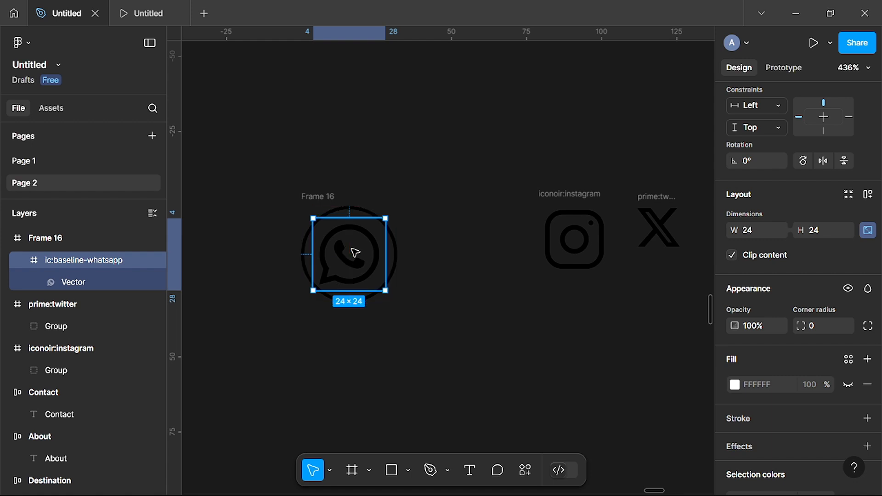
pyautogui.click(458, 260)
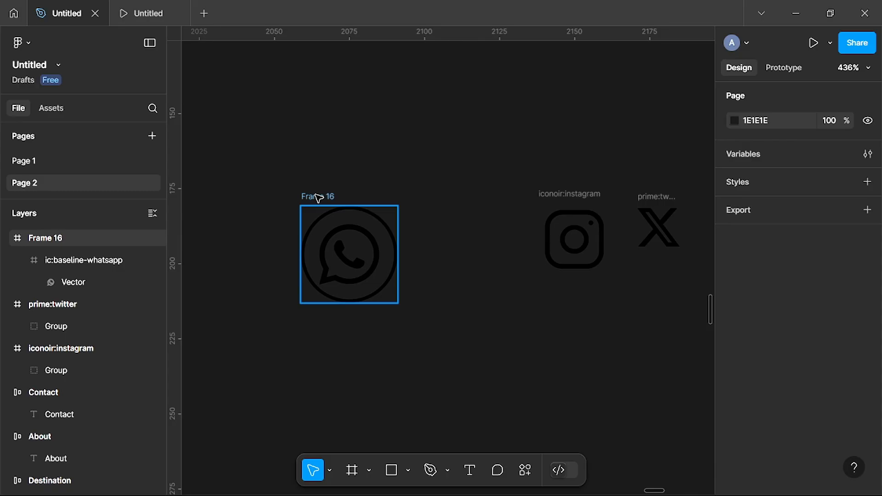
# - Rename the circular frame as Whatsapp and duplicate it just to its right at about X 2101, Y 181
pyautogui.hscroll(2, 318, 198)
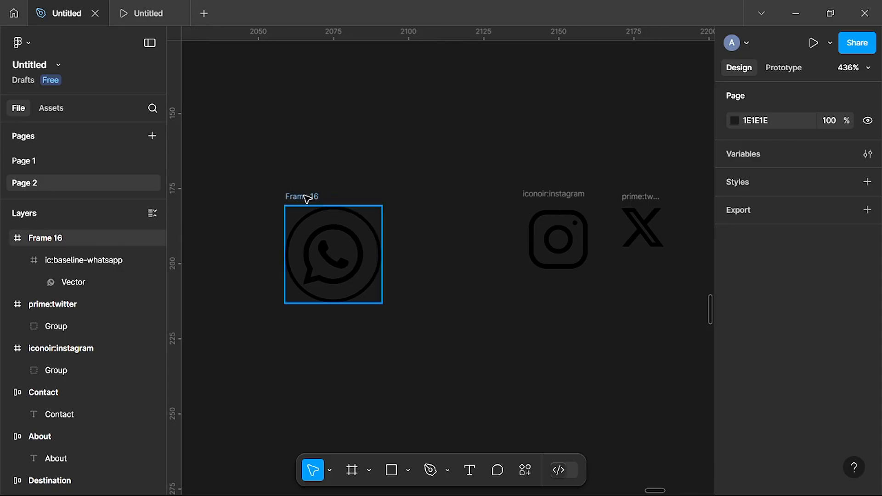
pyautogui.click(307, 199)
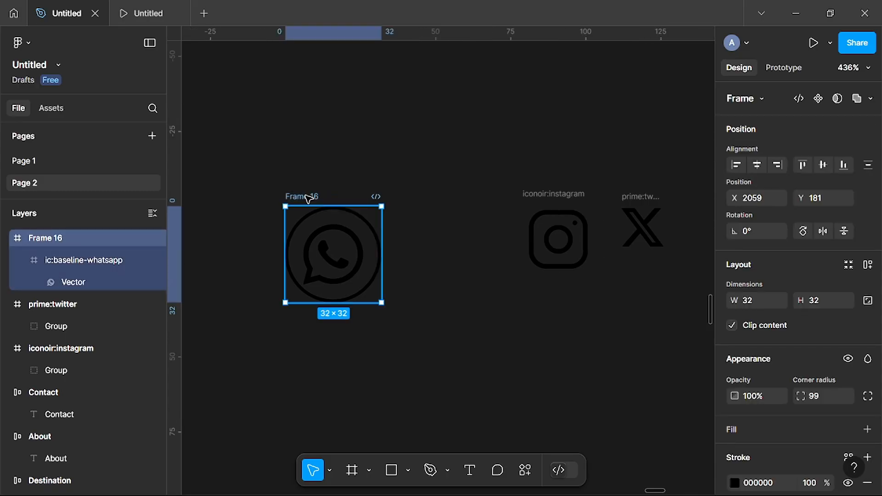
pyautogui.doubleClick(307, 197)
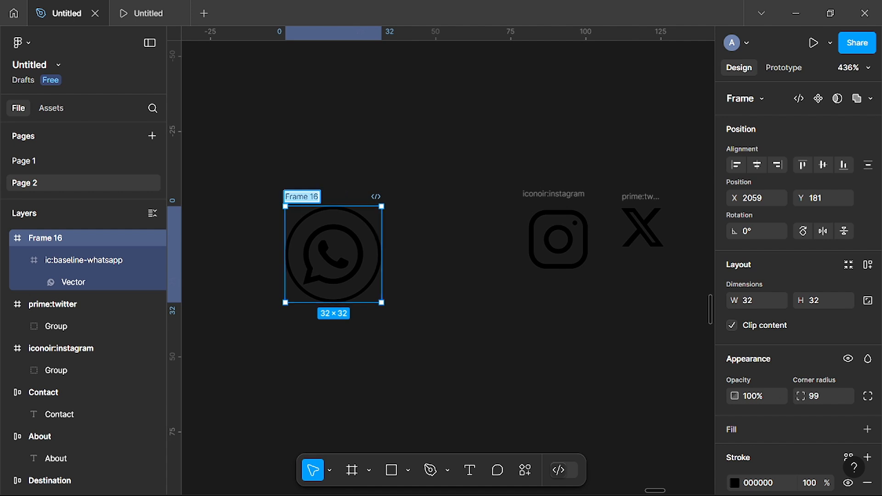
pyautogui.write('Wh')
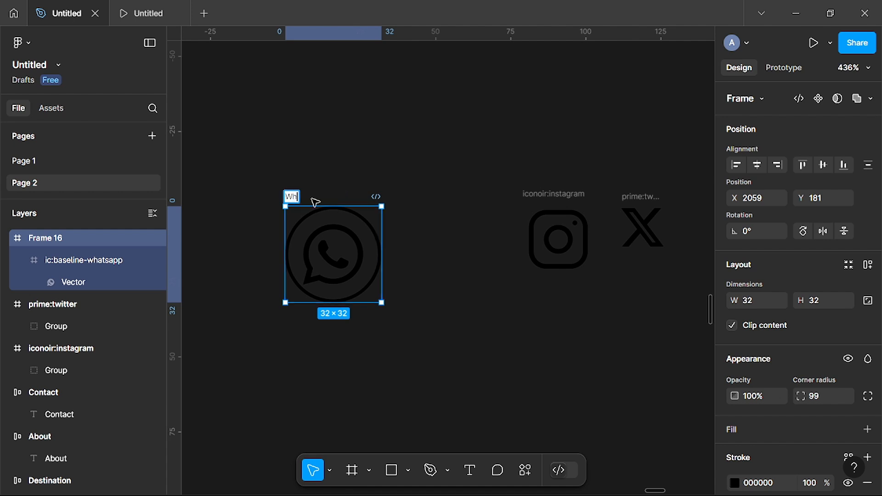
pyautogui.write('atsapp')
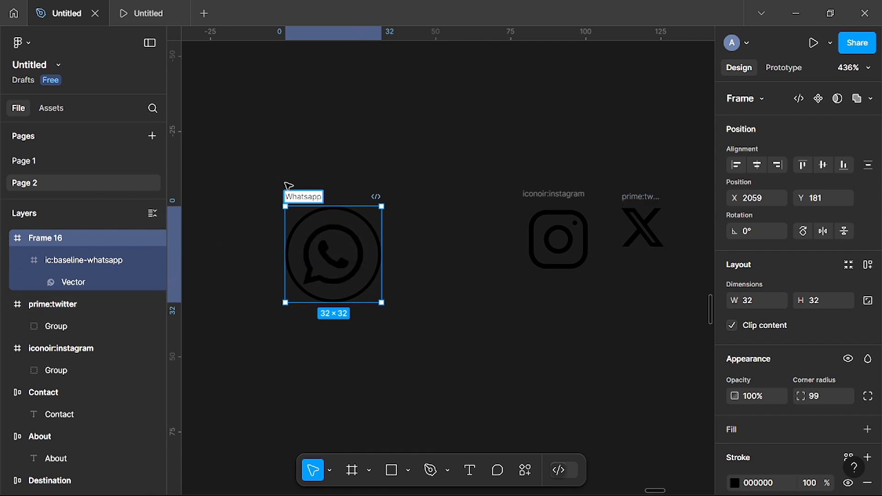
pyautogui.press('Return')
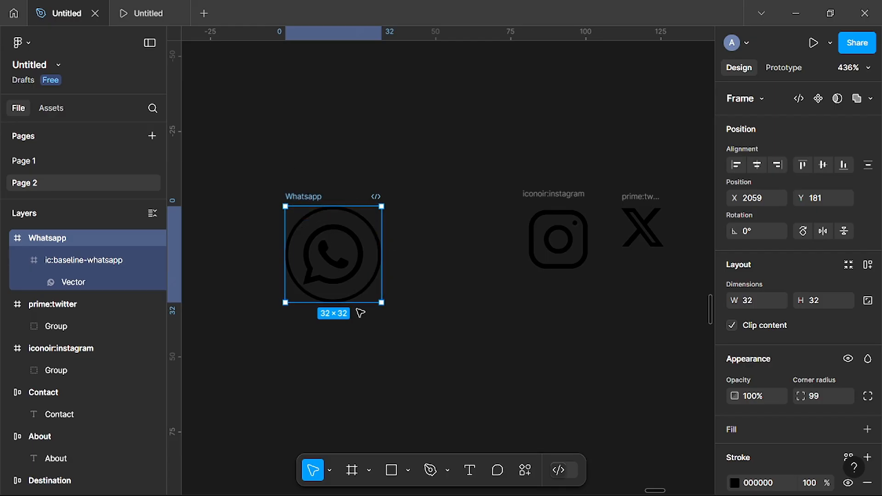
pyautogui.press('alt')
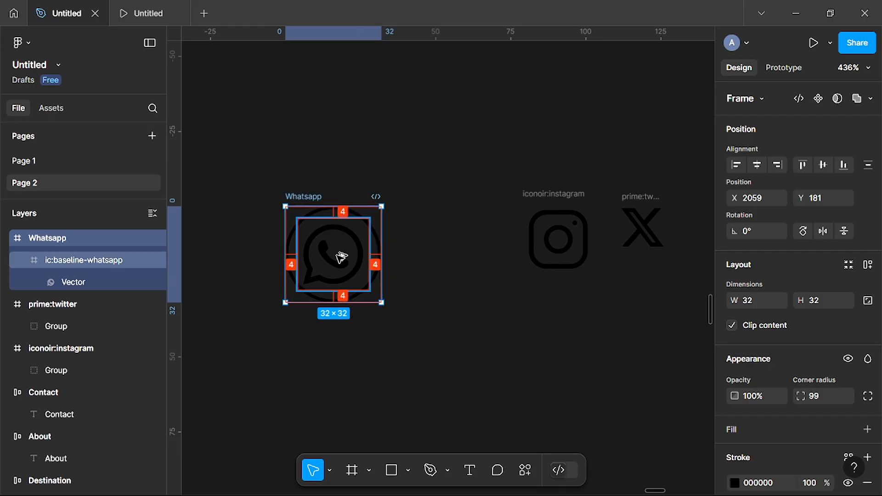
pyautogui.moveTo(341, 258); pyautogui.dragTo(468, 257)
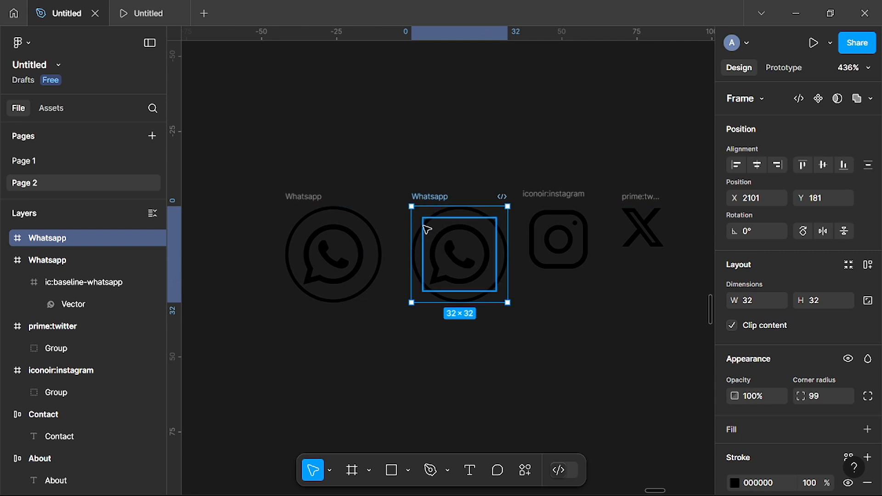
# - Cut the iconoir:instagram icon and paste it to replace the WhatsApp icon inside the duplicated circle
pyautogui.click(552, 196)
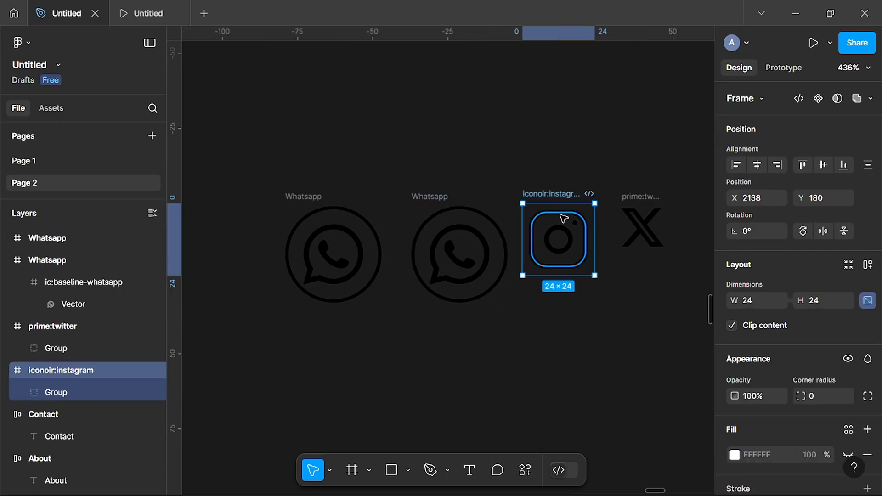
pyautogui.press('Delete')
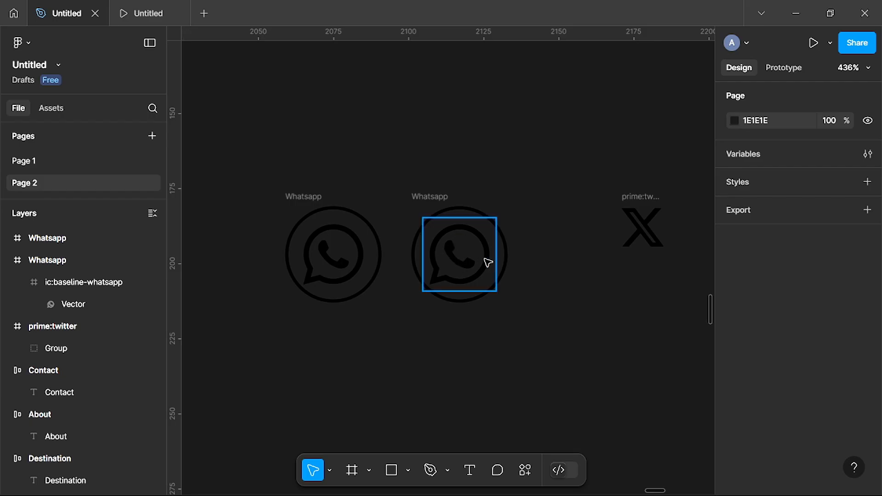
pyautogui.click(460, 261)
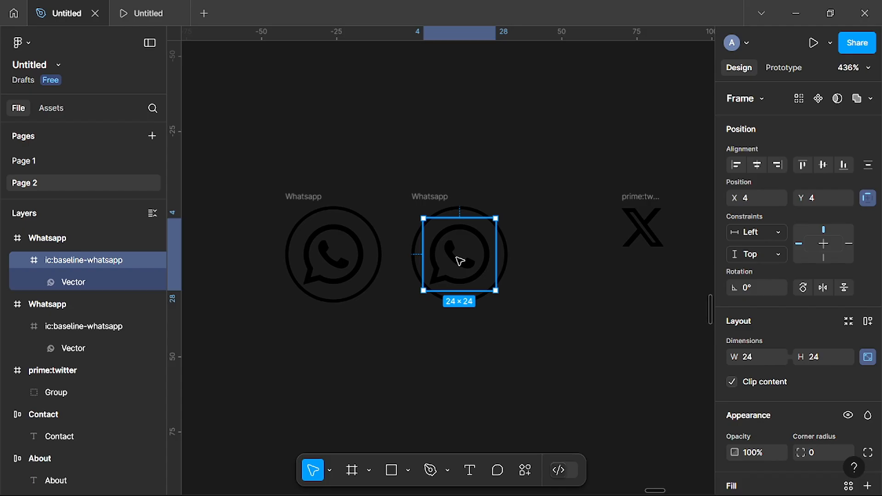
pyautogui.rightClick(459, 261)
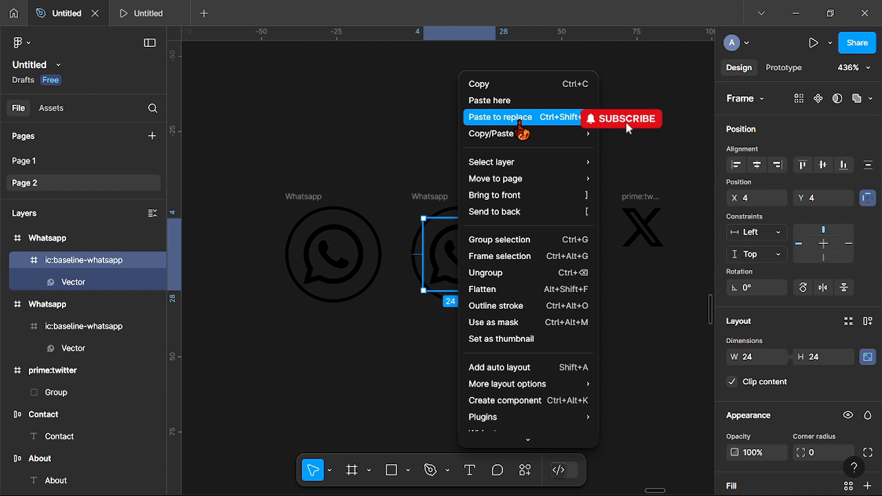
pyautogui.click(521, 123)
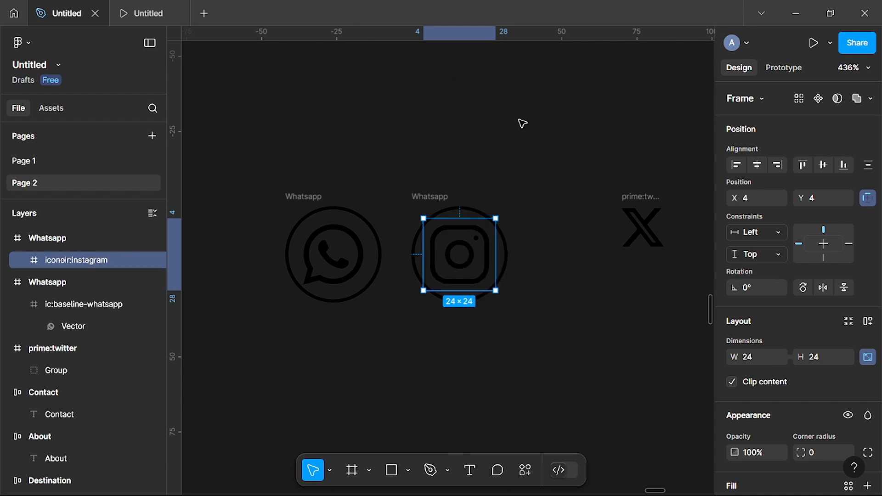
pyautogui.click(477, 163)
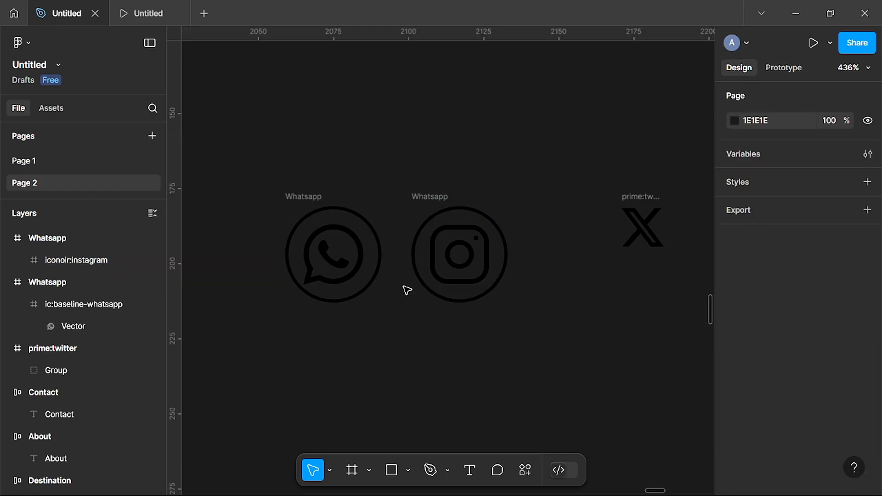
# - Rename the duplicated circular frame as Instagram
pyautogui.click(432, 198)
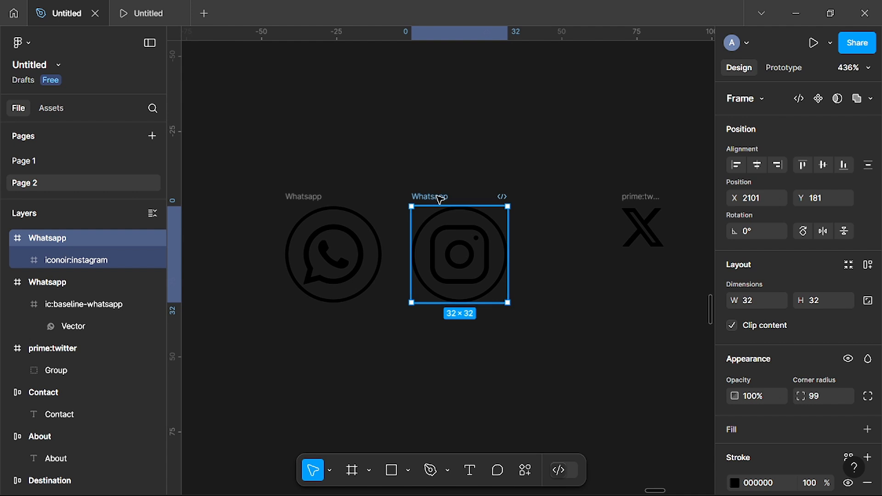
pyautogui.doubleClick(441, 197)
pyautogui.write('Instagram')
pyautogui.click(503, 226)
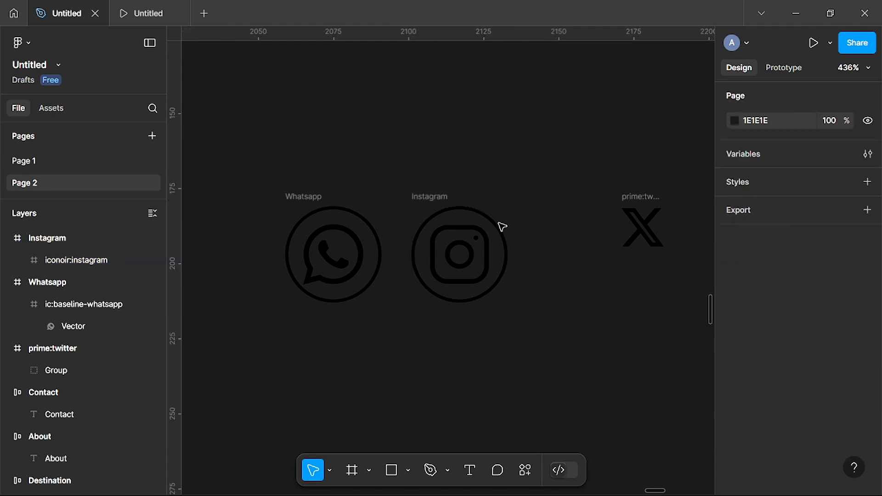
# - Duplicate the circled Instagram icon beside the original, at X 2139, Y 181
pyautogui.hscroll(4, 505, 230)
pyautogui.click(363, 201)
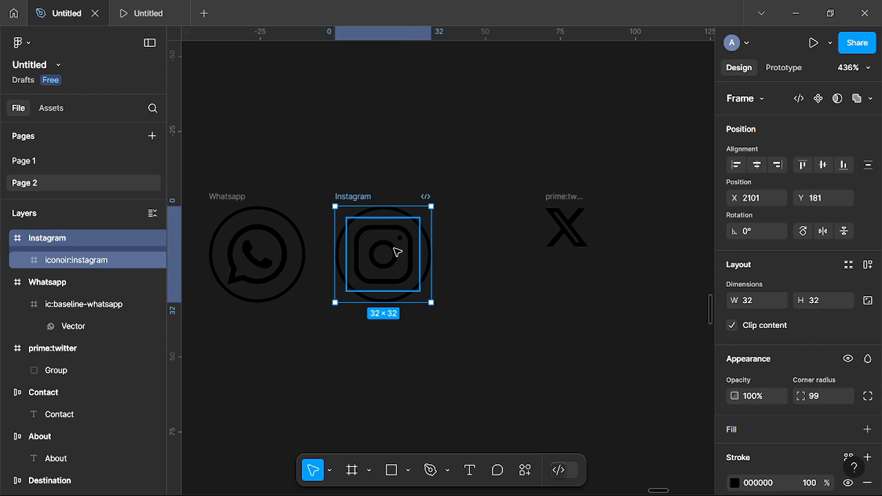
pyautogui.press('alt')
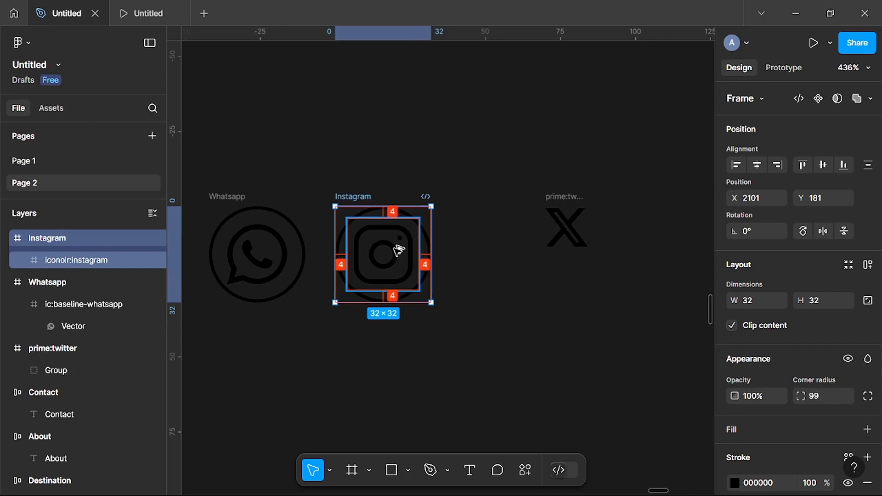
pyautogui.moveTo(398, 250); pyautogui.dragTo(515, 246)
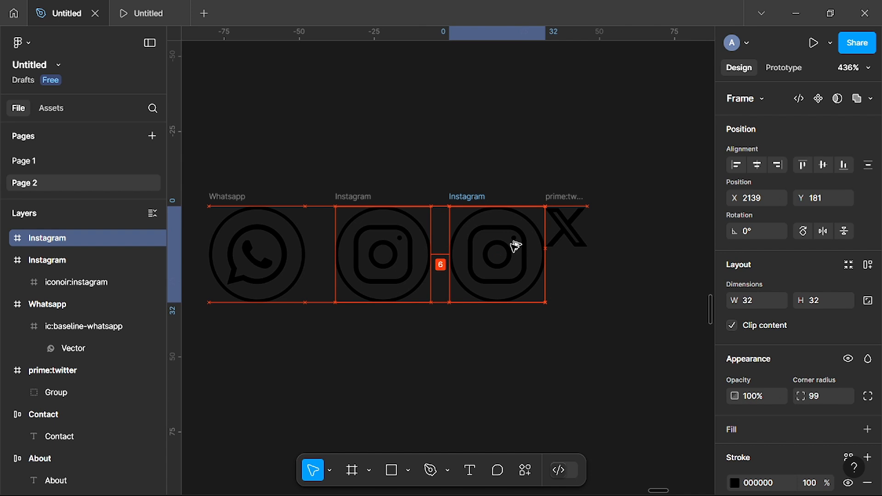
# - Move the prime:twitter X icon clear of the third circle to about X 2181, Y 190 and resize it to 16 × 16
pyautogui.hscroll(3, 611, 278)
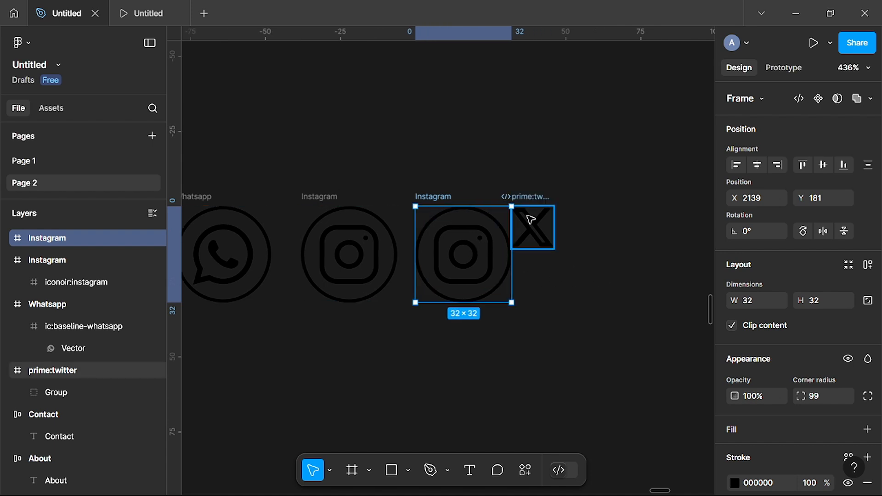
pyautogui.moveTo(542, 199); pyautogui.dragTo(572, 226)
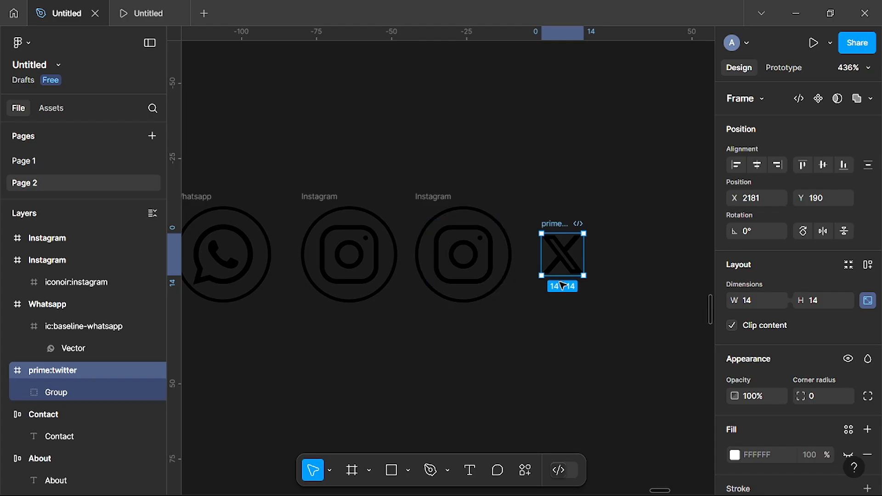
pyautogui.click(757, 303)
pyautogui.write('16')
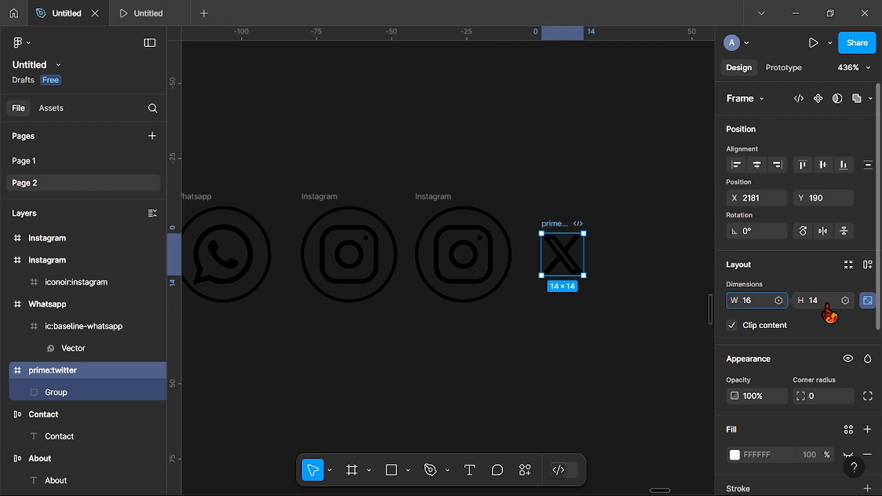
pyautogui.click(827, 303)
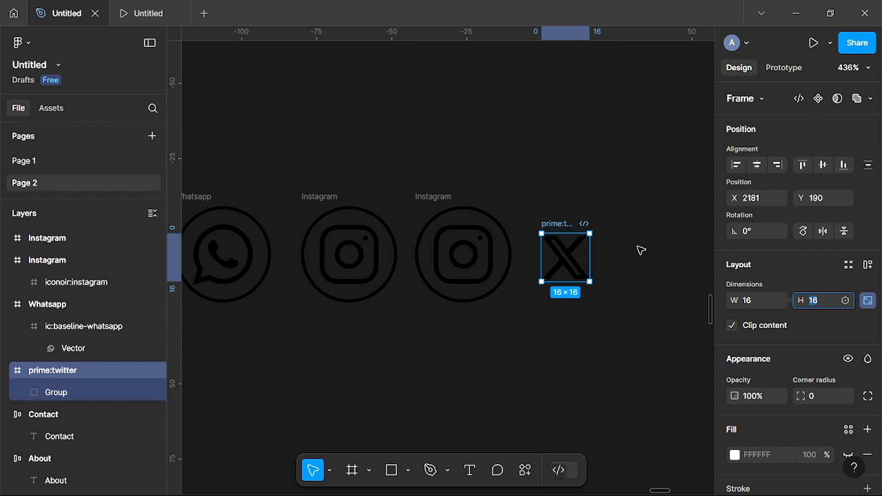
pyautogui.click(567, 254)
pyautogui.doubleClick(567, 254)
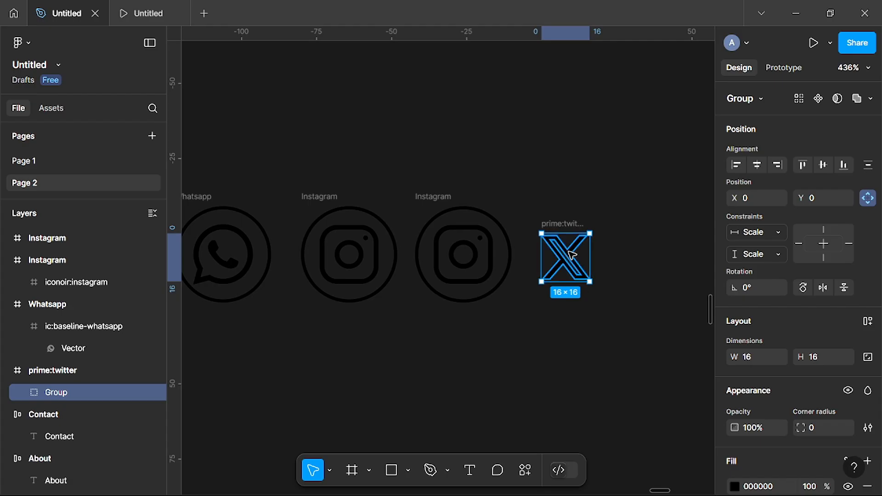
pyautogui.press('Delete')
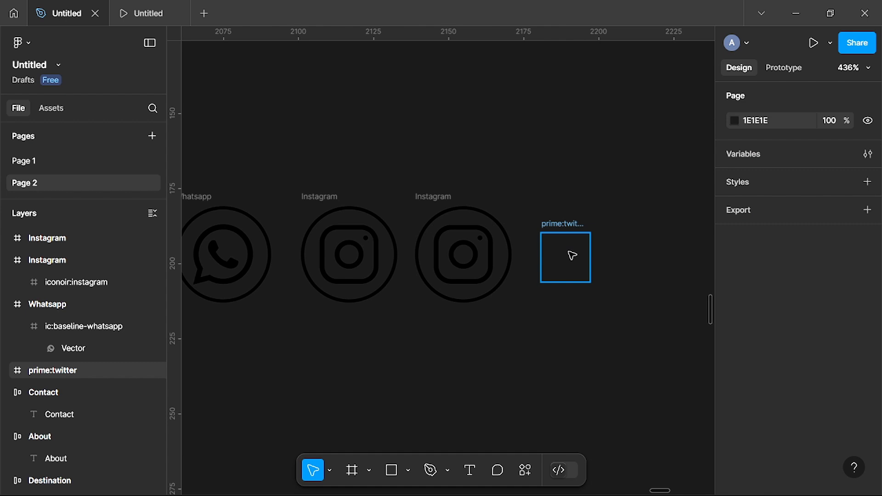
pyautogui.hotkey('ctrl', 'z')
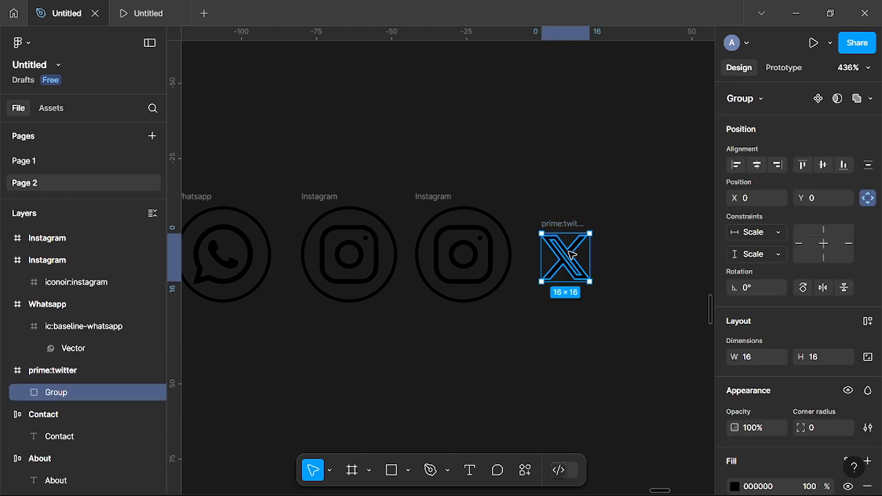
# - Cut the prime:twitter icon and paste it to replace the Instagram icon inside the third circle
pyautogui.click(561, 225)
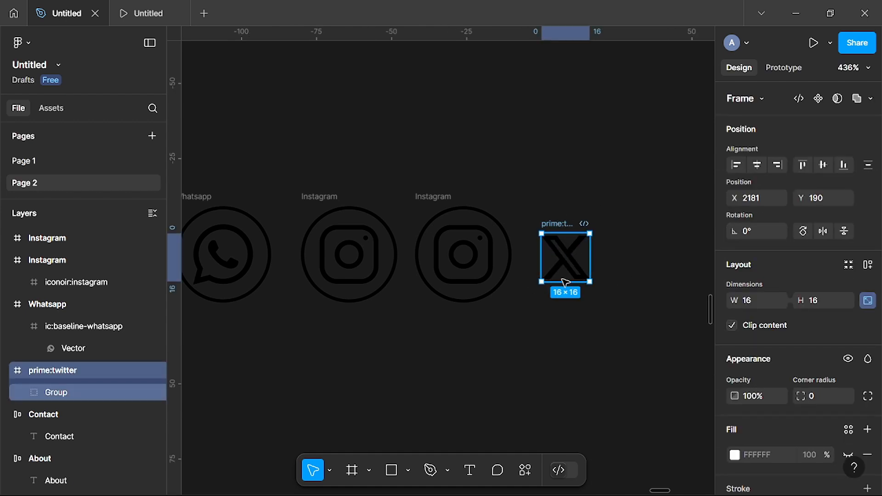
pyautogui.press('Delete')
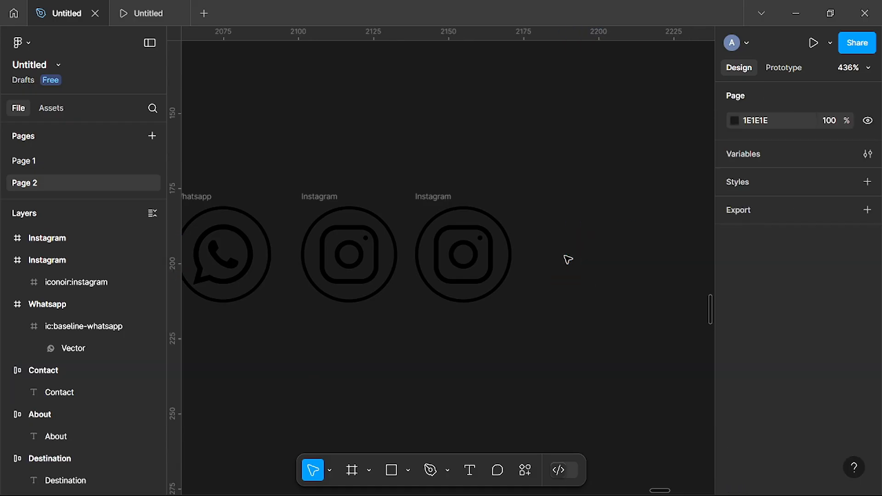
pyautogui.click(473, 261)
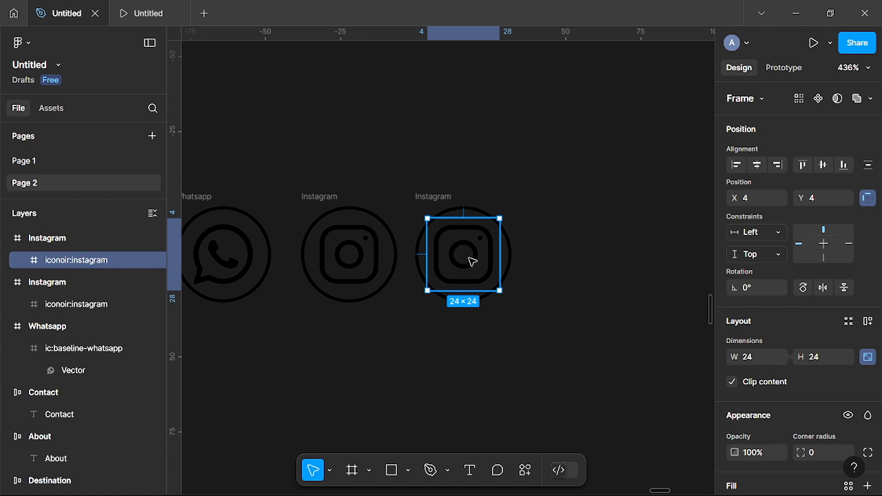
pyautogui.rightClick(472, 261)
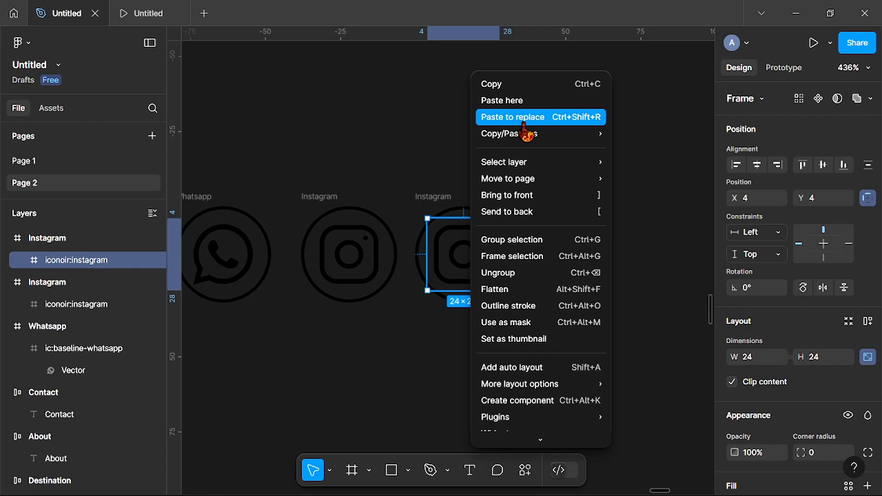
pyautogui.click(526, 118)
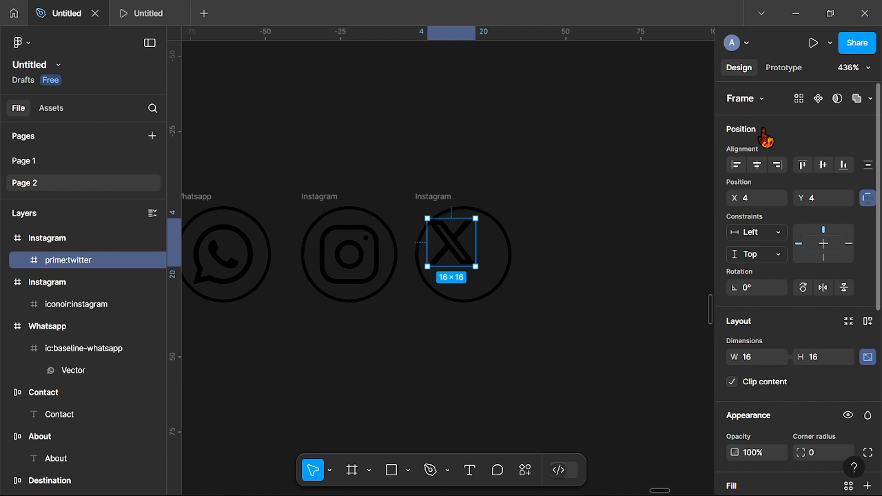
# - Centre the X icon horizontally and vertically inside its circle, at X 8, Y 8
pyautogui.click(757, 165)
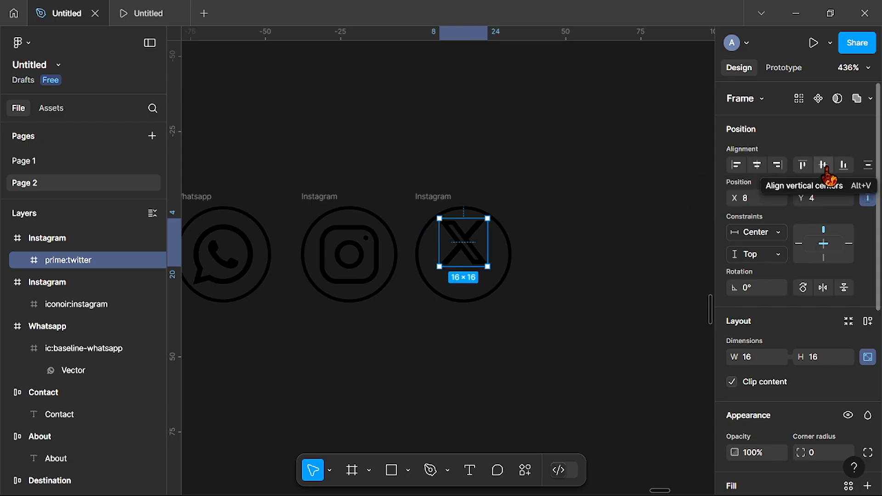
pyautogui.click(823, 165)
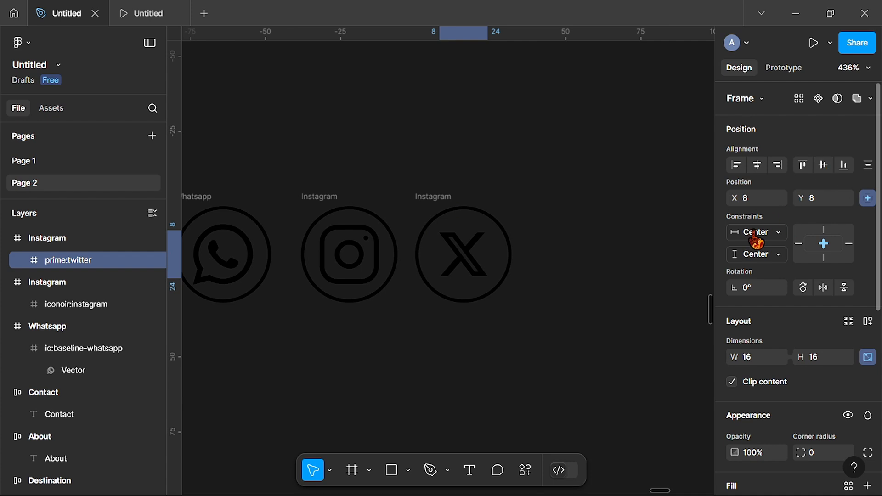
pyautogui.click(582, 240)
# - Recolour all three circled social icons, including their outlines, to white FFFFFF
pyautogui.scroll(-5, 581, 240)
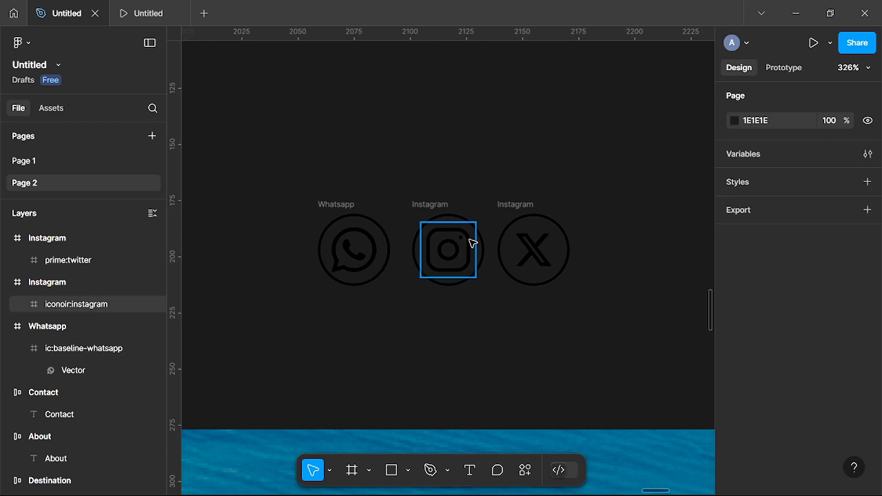
pyautogui.hscroll(-5, 415, 277)
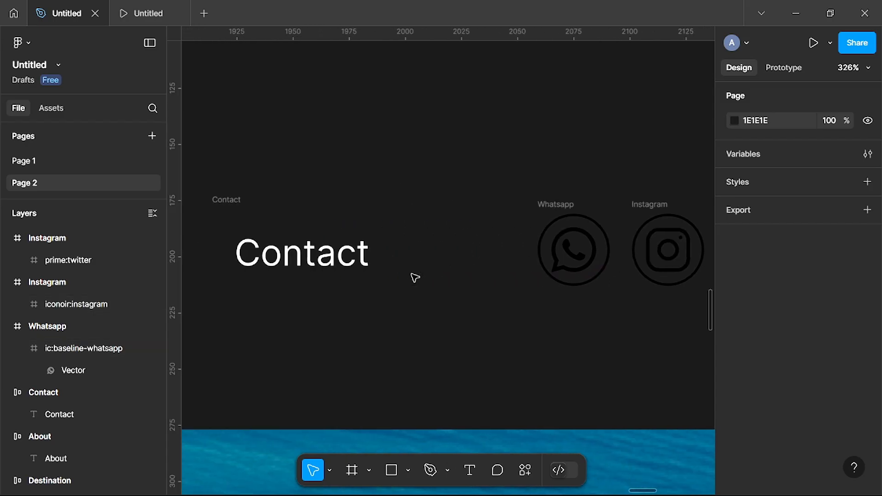
pyautogui.hscroll(6, 414, 278)
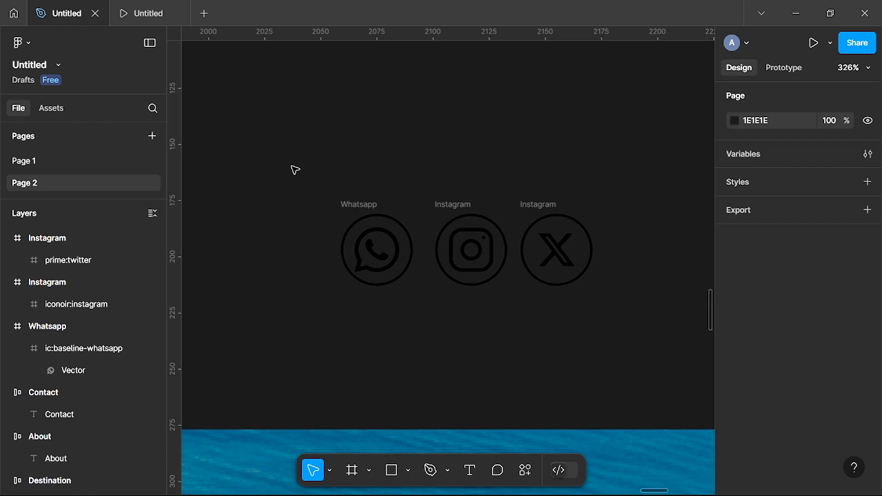
pyautogui.moveTo(296, 170); pyautogui.dragTo(641, 324)
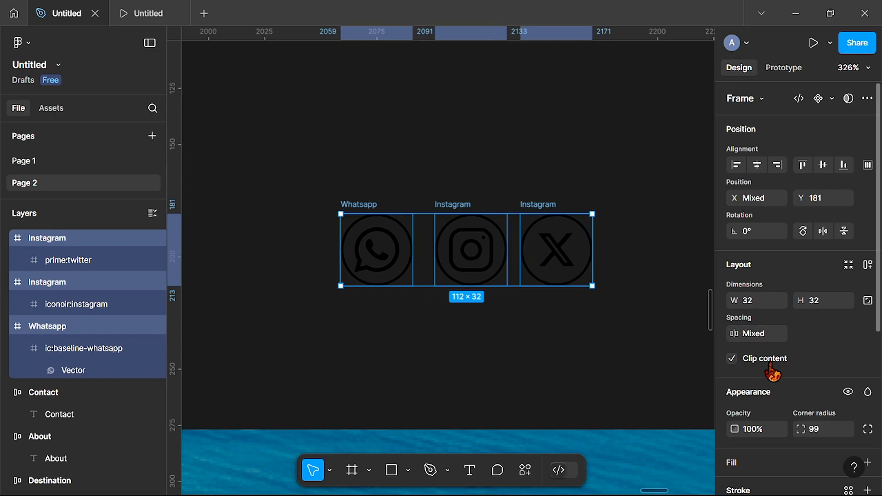
pyautogui.scroll(-5, 778, 355)
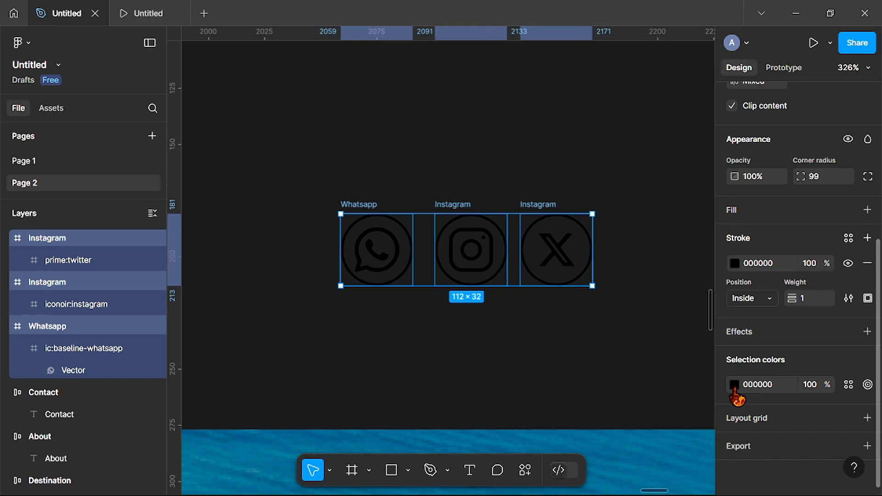
pyautogui.click(734, 386)
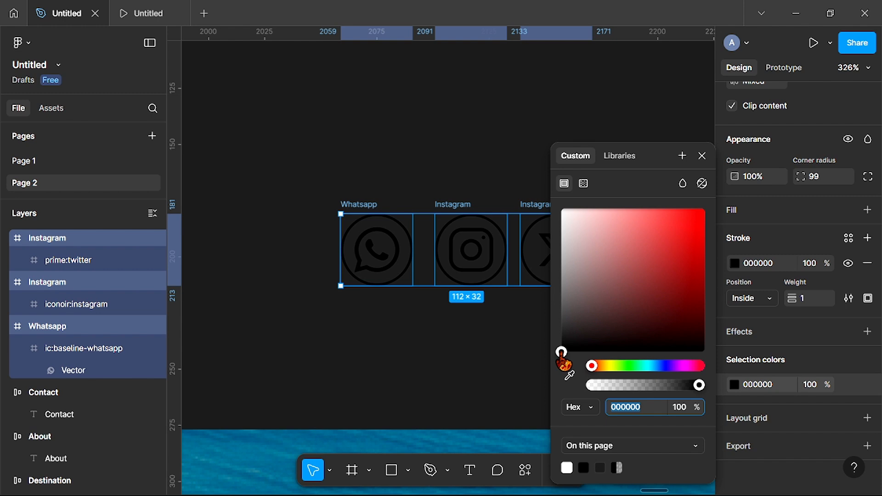
pyautogui.moveTo(562, 353)
pyautogui.mouseDown()
pyautogui.moveTo(553, 308)
pyautogui.moveTo(560, 253)
pyautogui.moveTo(541, 197)
pyautogui.mouseUp()
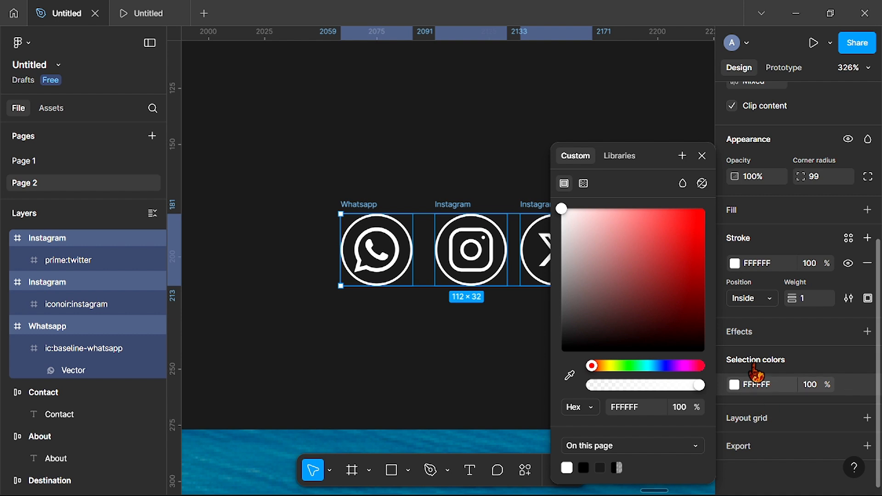
pyautogui.click(702, 156)
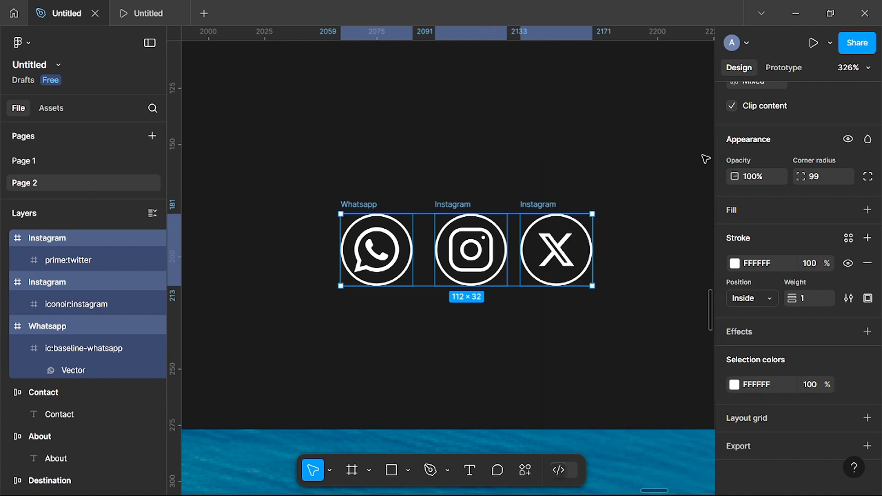
pyautogui.click(466, 318)
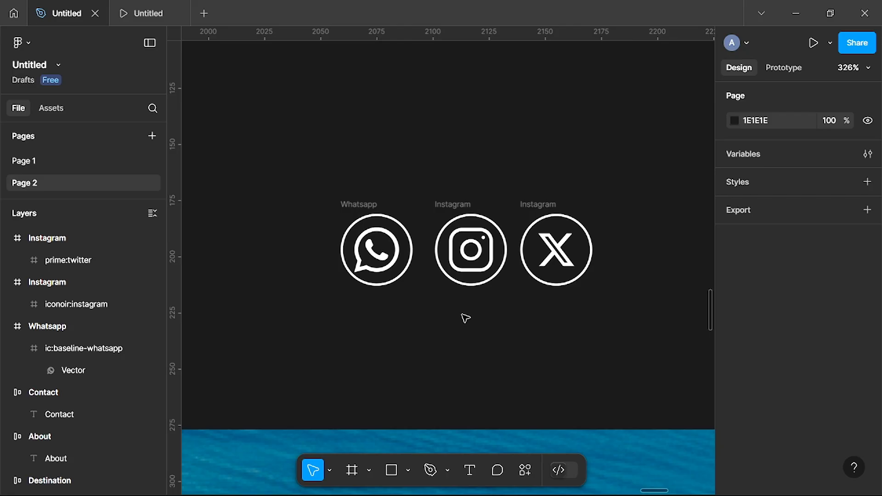
# - Examine the row of navigation links and circled social icons above the beach background
pyautogui.scroll(-5, 465, 318)
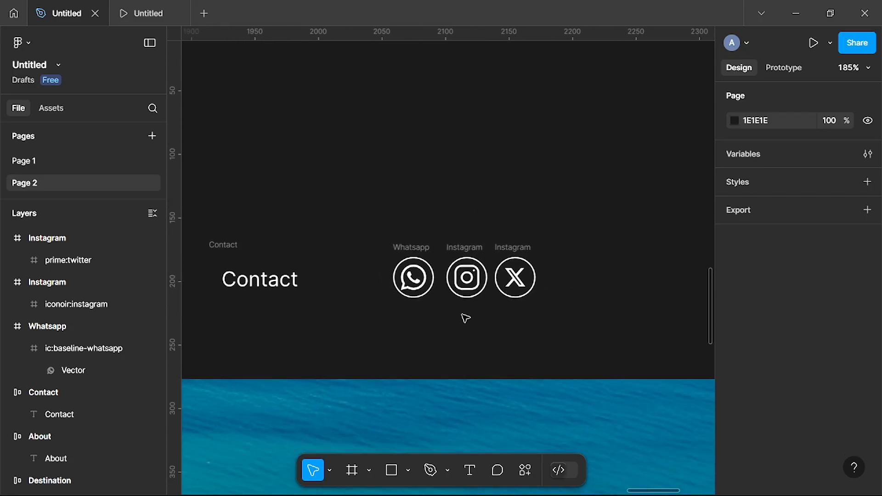
pyautogui.hscroll(-6, 465, 318)
pyautogui.hscroll(-5, 465, 318)
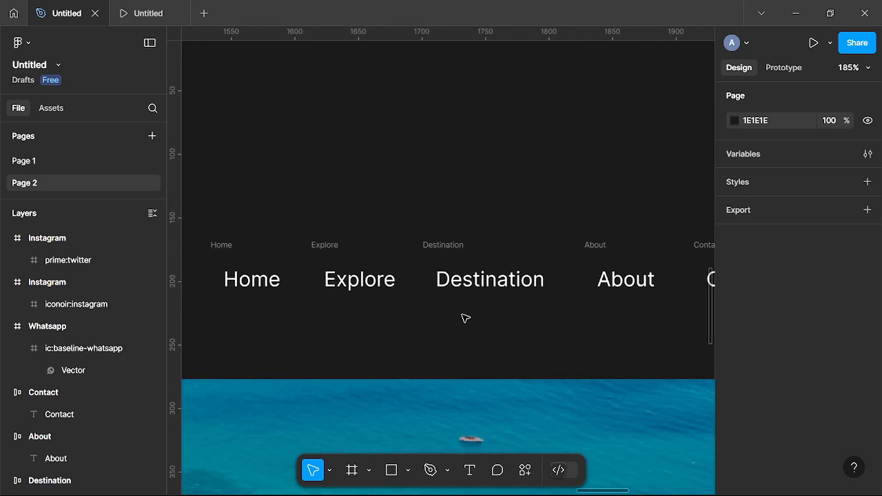
pyautogui.hscroll(4, 466, 318)
pyautogui.scroll(-1, 465, 317)
pyautogui.hscroll(-5, 466, 318)
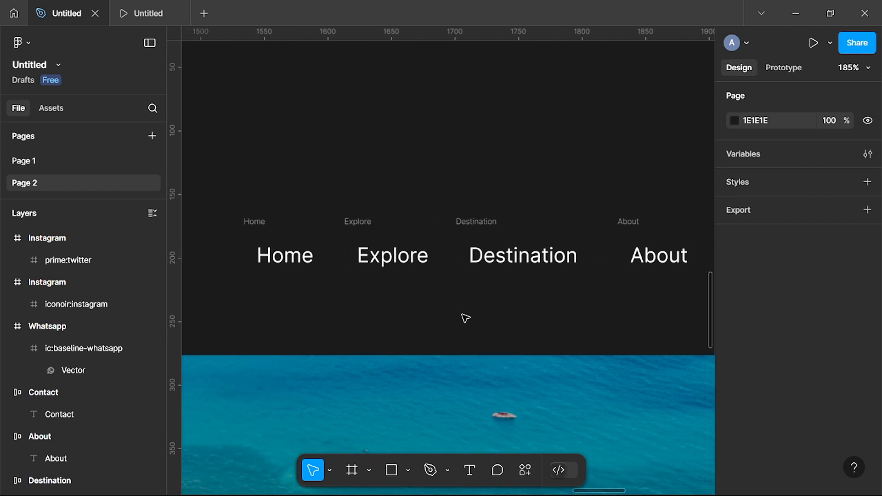
pyautogui.hscroll(2, 465, 318)
pyautogui.hscroll(3, 466, 318)
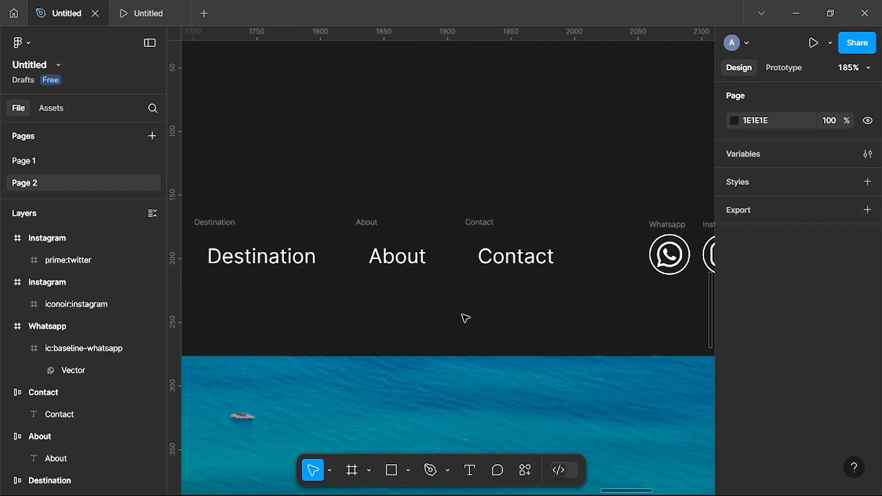
pyautogui.hscroll(-6, 465, 318)
pyautogui.hscroll(-4, 466, 318)
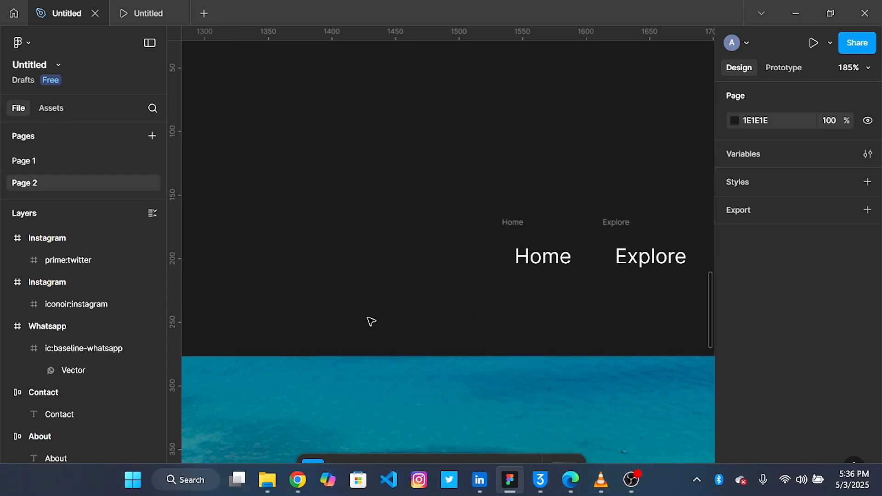
# - Copy the Travaza logo from Page 1 and paste it on Page 2 to the left of the Home link, at about X 1219, Y 184
pyautogui.click(67, 163)
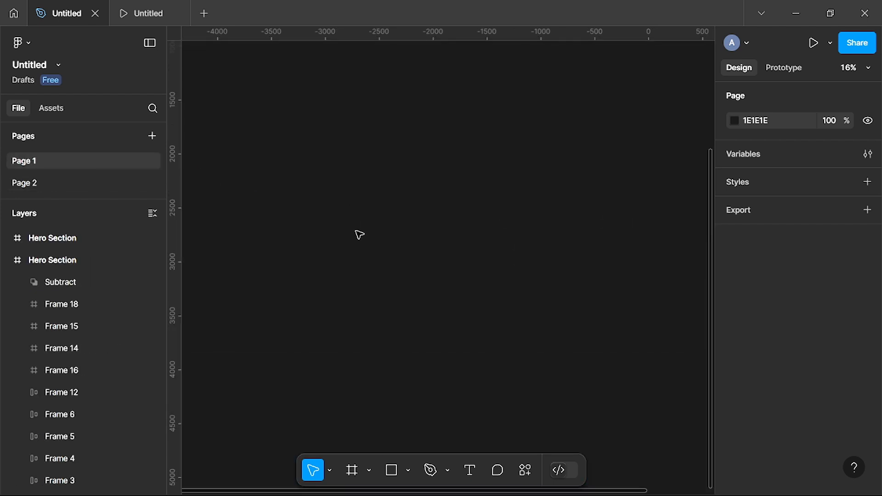
pyautogui.press('pagedown')
pyautogui.hscroll(-2, 460, 338)
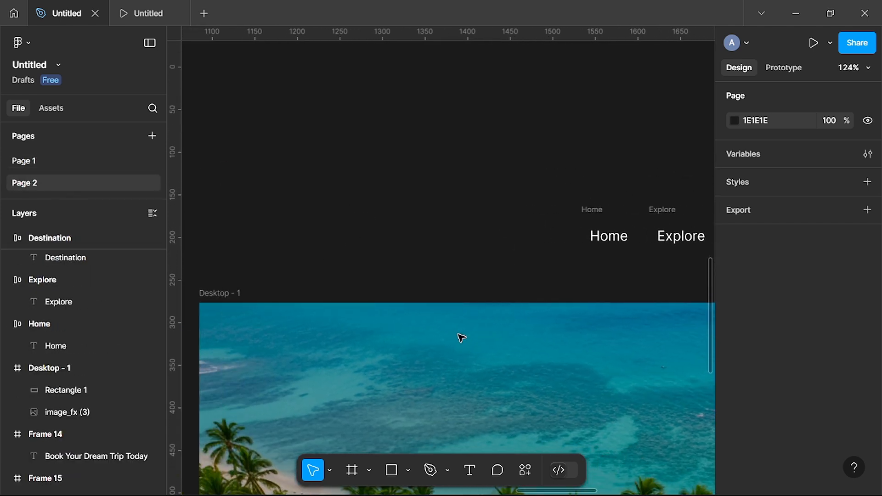
pyautogui.rightClick(399, 250)
pyautogui.click(415, 257)
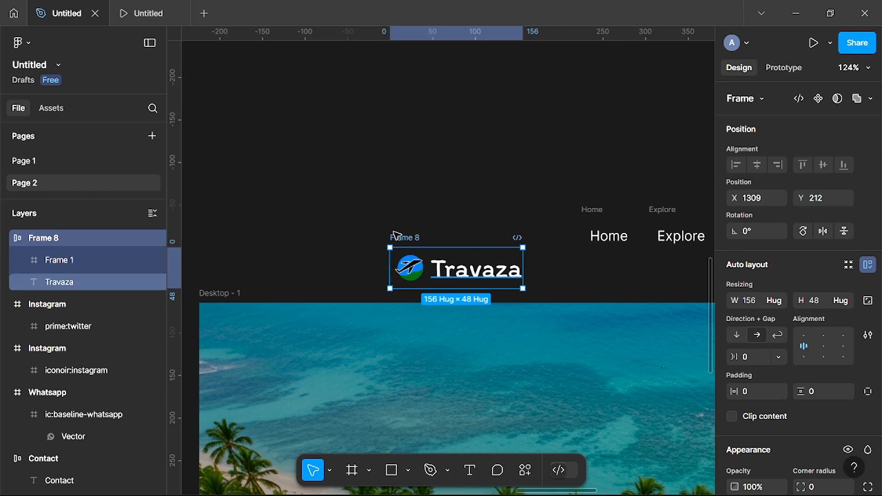
pyautogui.moveTo(461, 252); pyautogui.dragTo(409, 235)
pyautogui.scroll(5, 465, 240)
pyautogui.scroll(-1, 464, 240)
pyautogui.hscroll(-1, 465, 240)
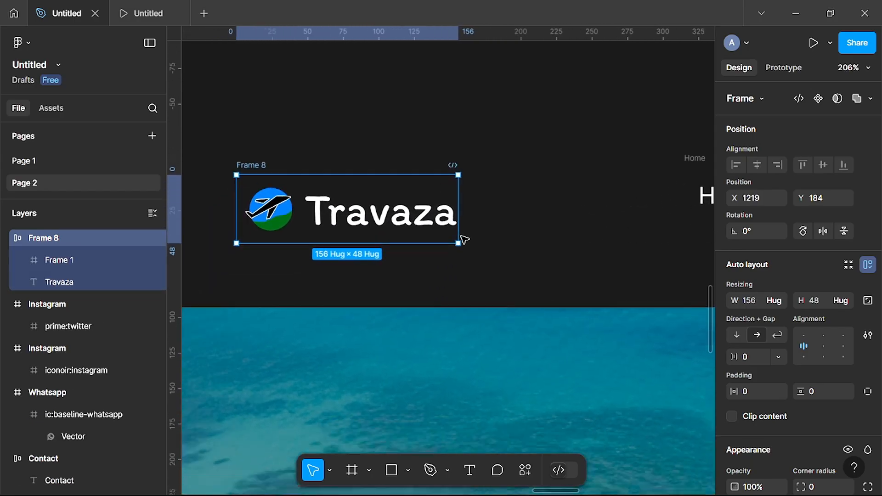
# - Examine the Travaza logo, navigation links and social icons placed above the beach background frame
pyautogui.scroll(-1, 383, 222)
pyautogui.scroll(-3, 384, 222)
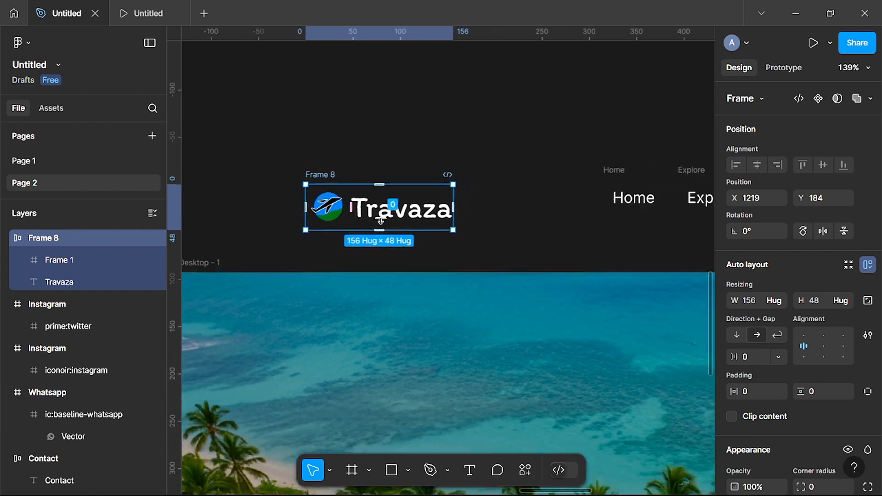
pyautogui.scroll(-1, 383, 223)
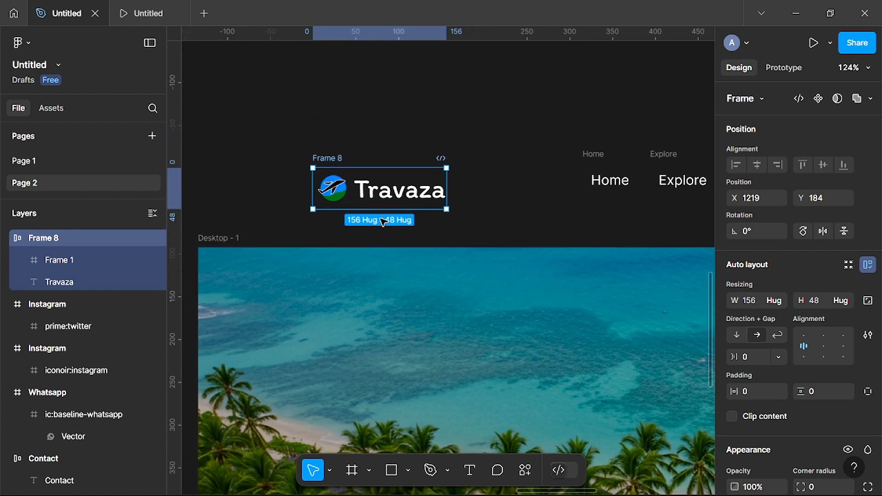
pyautogui.scroll(-4, 384, 223)
pyautogui.scroll(-2, 384, 223)
pyautogui.hscroll(1, 384, 222)
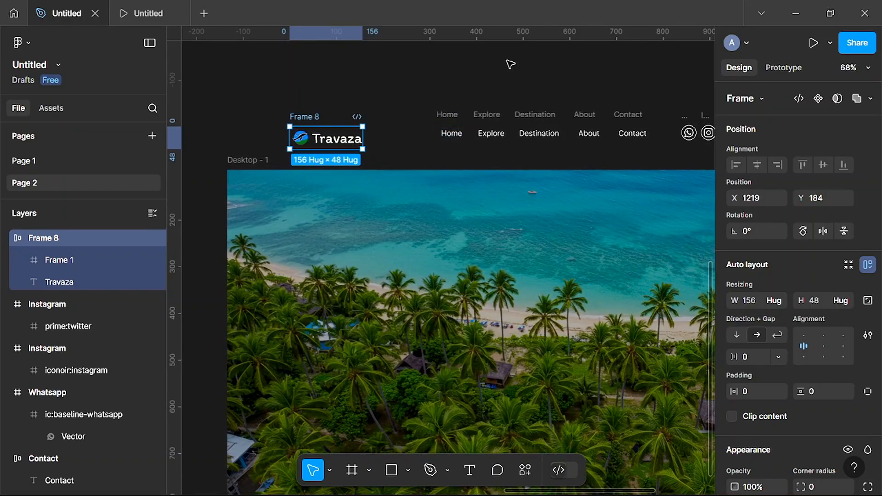
pyautogui.scroll(-2, 499, 282)
pyautogui.hscroll(1, 500, 281)
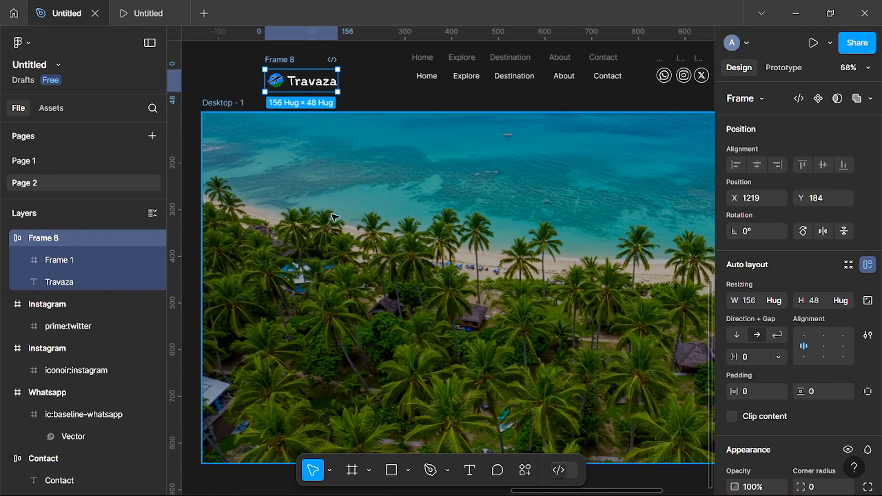
pyautogui.scroll(-3, 366, 250)
pyautogui.hscroll(2, 366, 249)
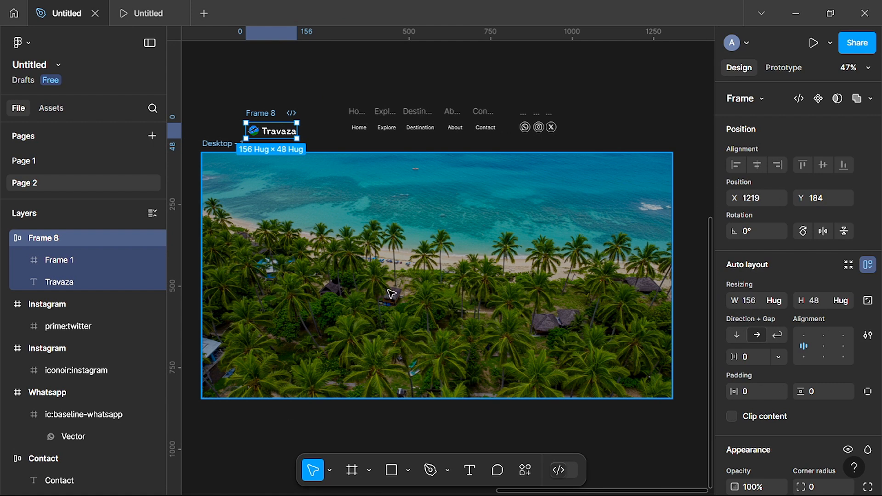
pyautogui.scroll(2, 391, 294)
pyautogui.hscroll(-2, 382, 284)
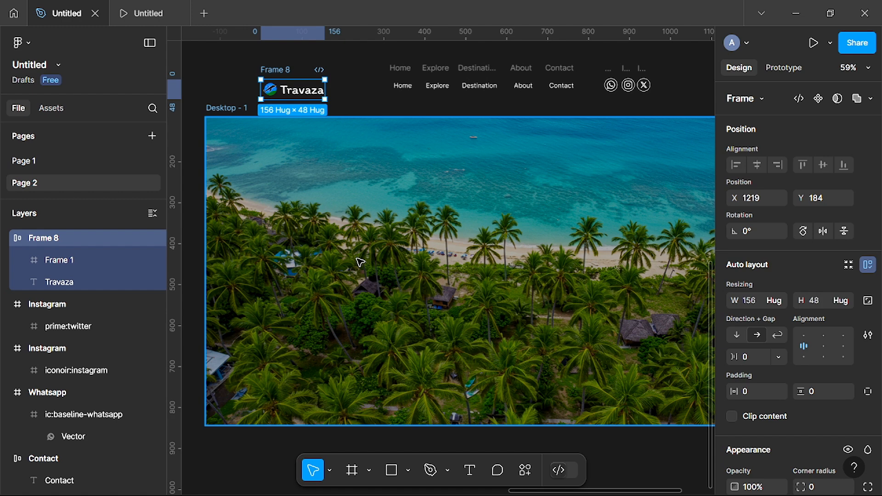
pyautogui.click(359, 90)
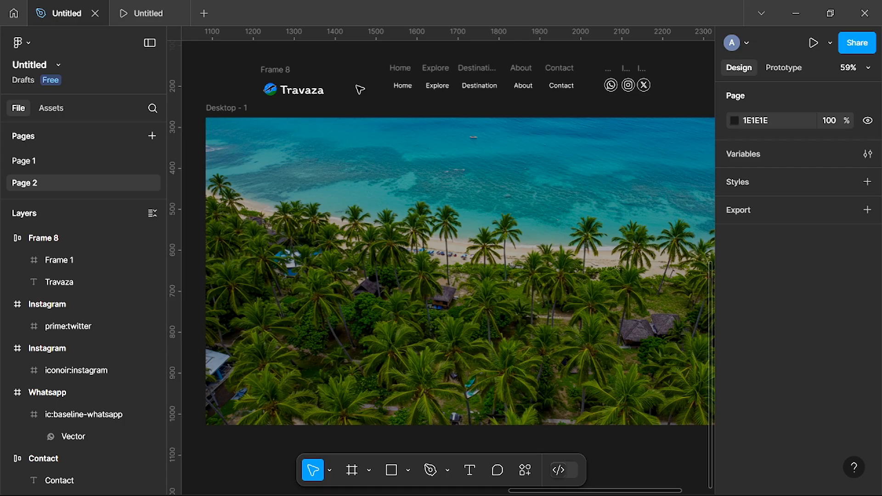
pyautogui.hscroll(2, 362, 129)
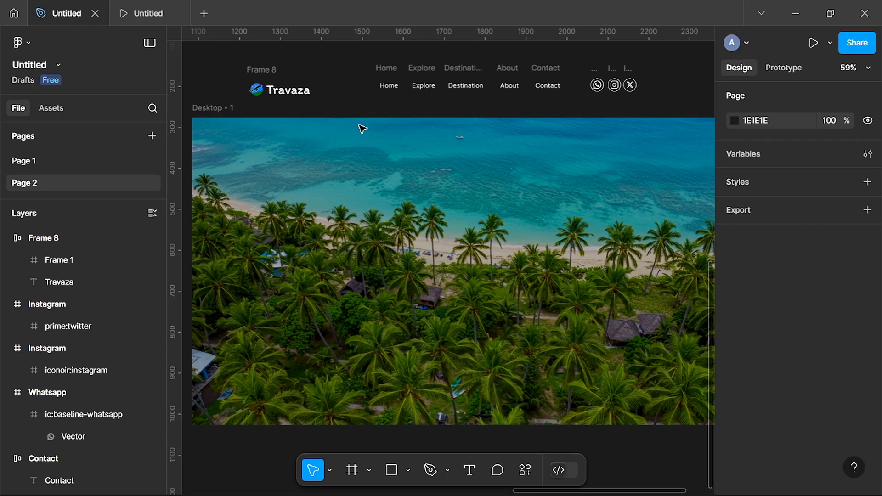
pyautogui.scroll(-3, 363, 128)
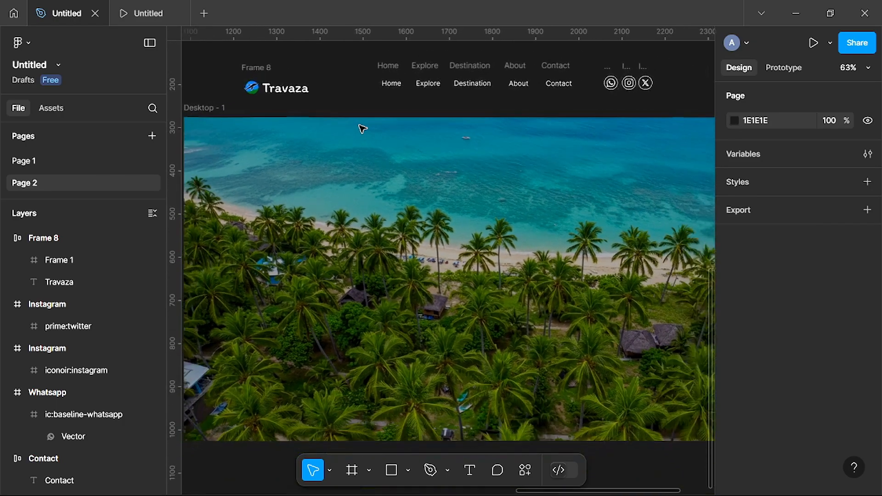
pyautogui.scroll(5, 363, 128)
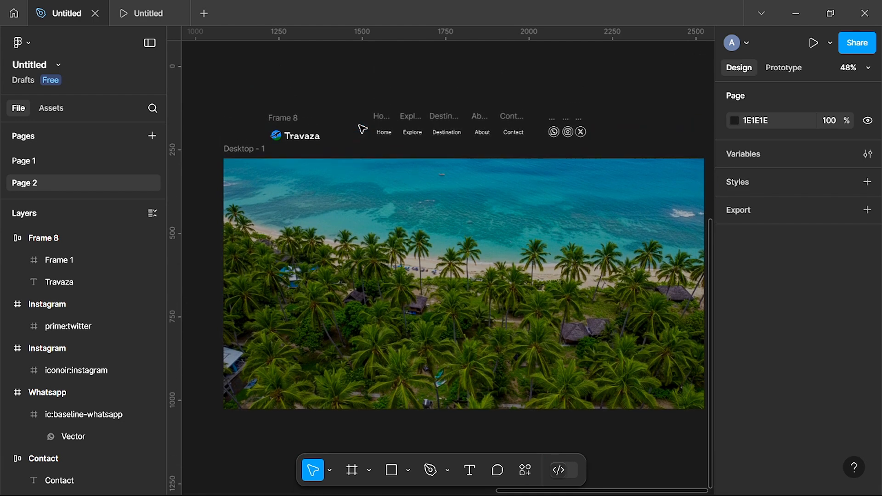
# - Rename the Desktop - 1 frame as "Hero section"
pyautogui.hscroll(3, 362, 128)
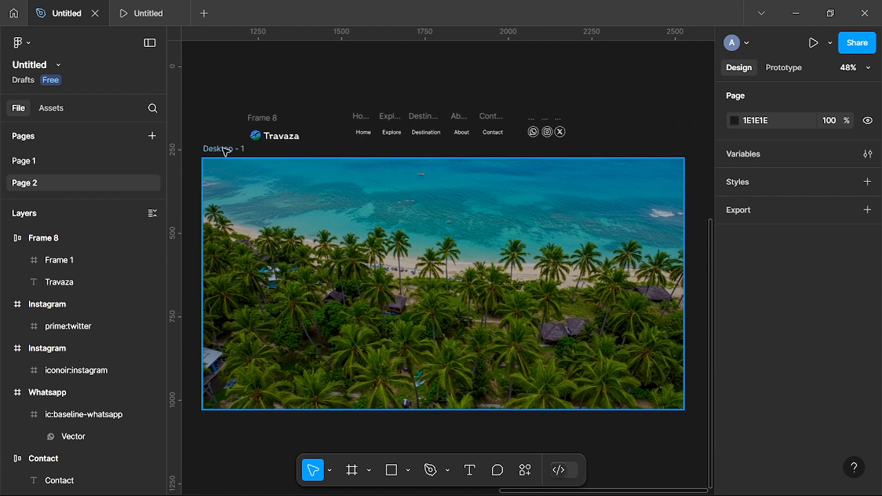
pyautogui.click(225, 150)
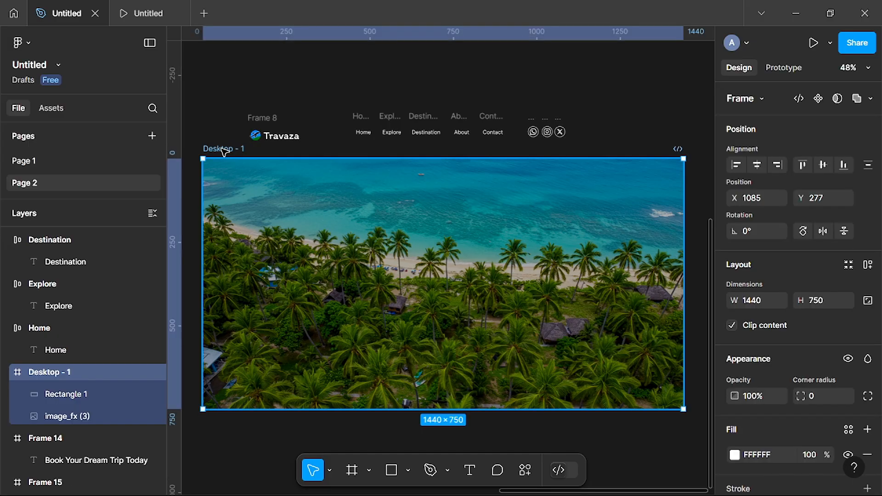
pyautogui.keyDown('ctrl'); pyautogui.scroll(4, 225, 152); pyautogui.keyUp('ctrl')
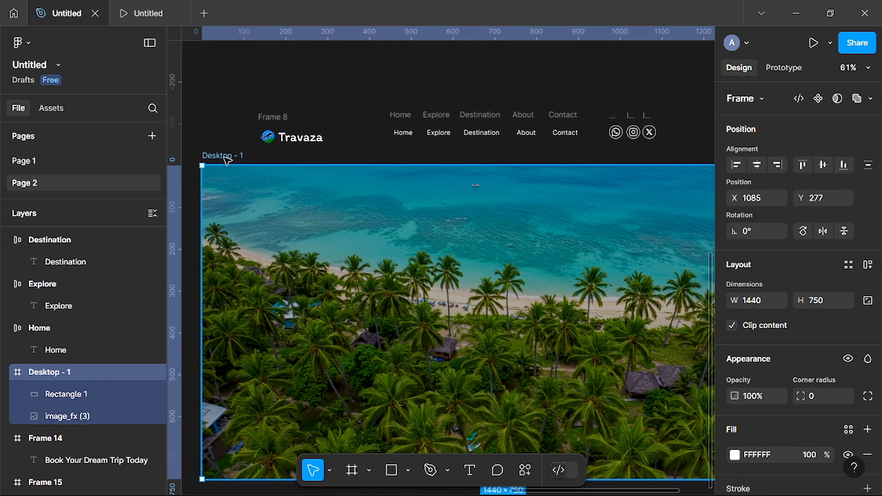
pyautogui.doubleClick(225, 157)
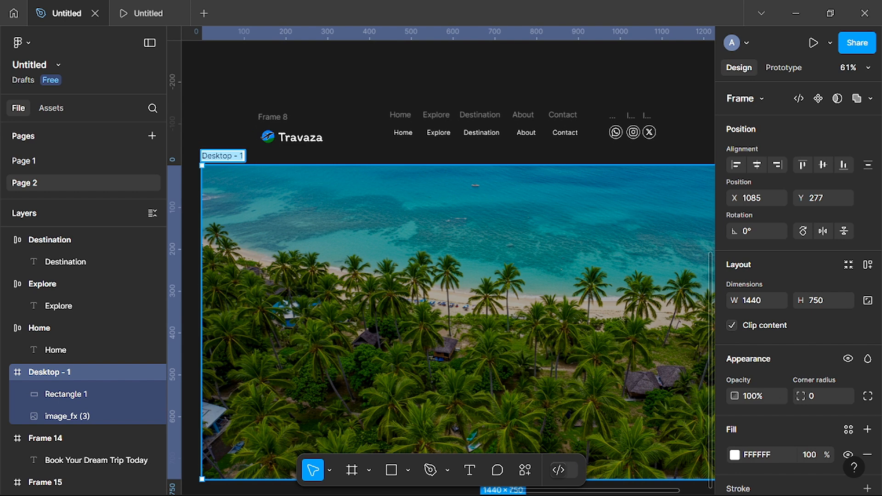
pyautogui.write('Her')
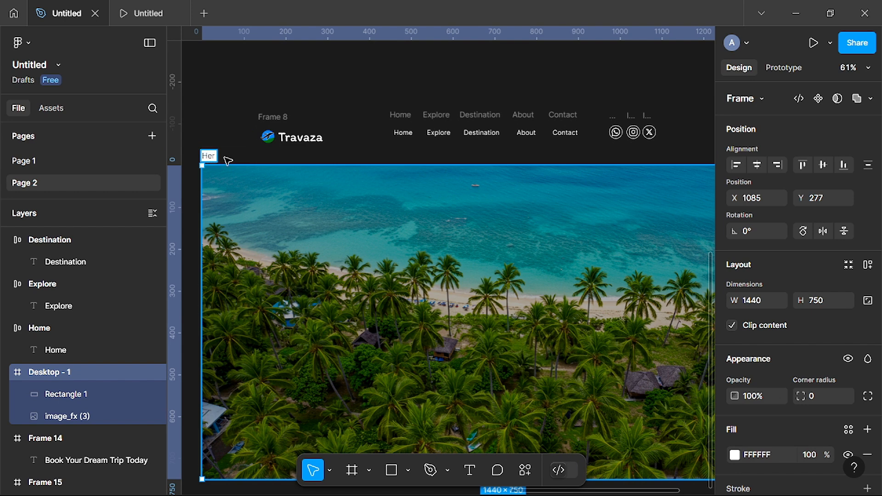
pyautogui.write('o section')
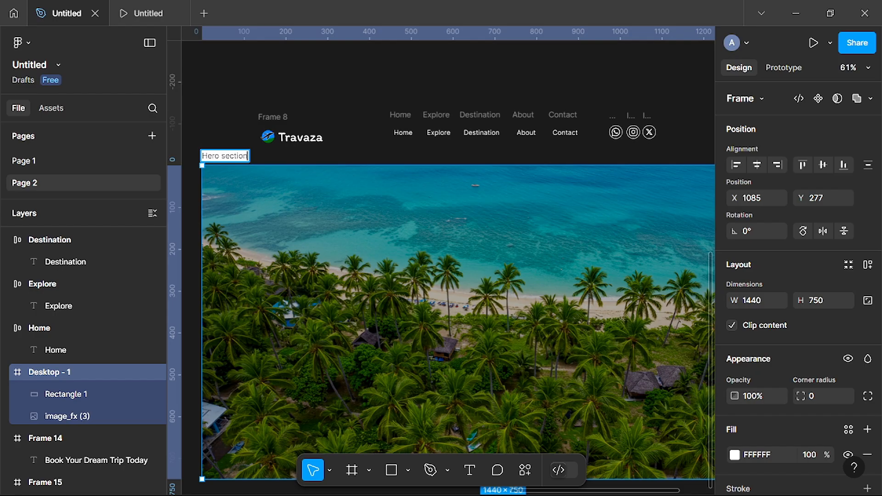
pyautogui.click(348, 157)
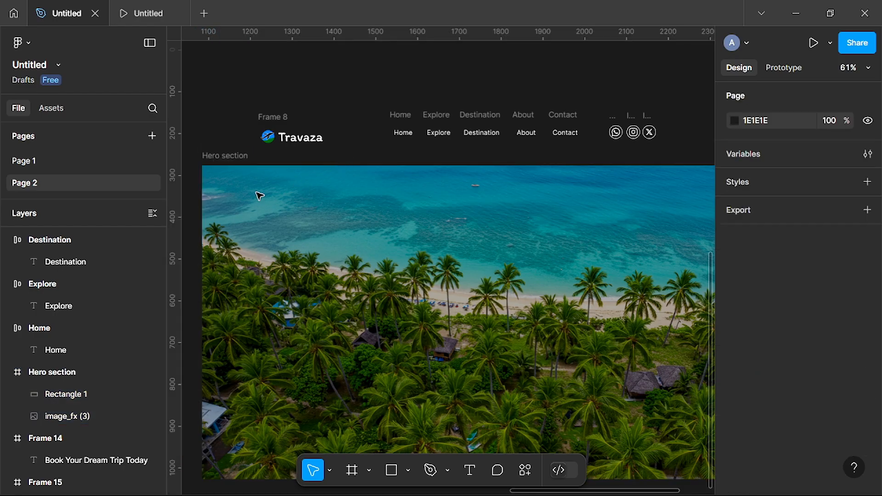
# - Add a layout grid to the Hero section frame, switch it to Columns and set the count to 12
pyautogui.click(228, 157)
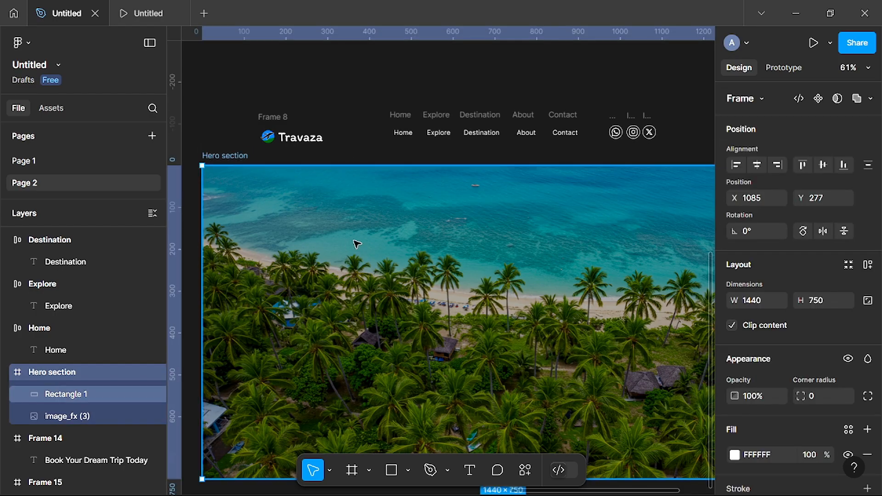
pyautogui.scroll(-3, 361, 244)
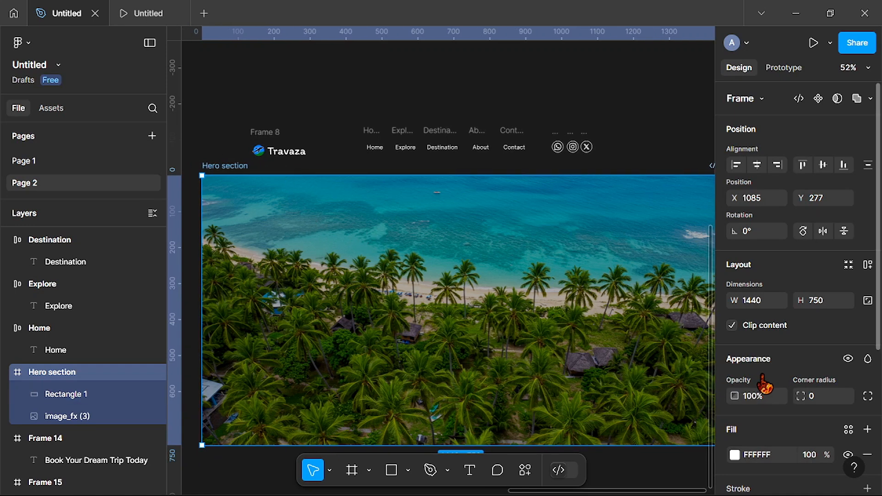
pyautogui.scroll(-5, 778, 397)
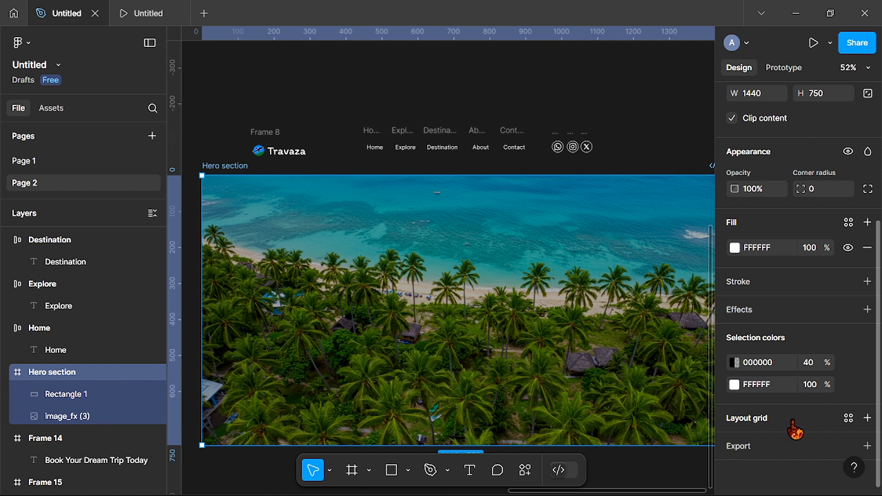
pyautogui.click(867, 418)
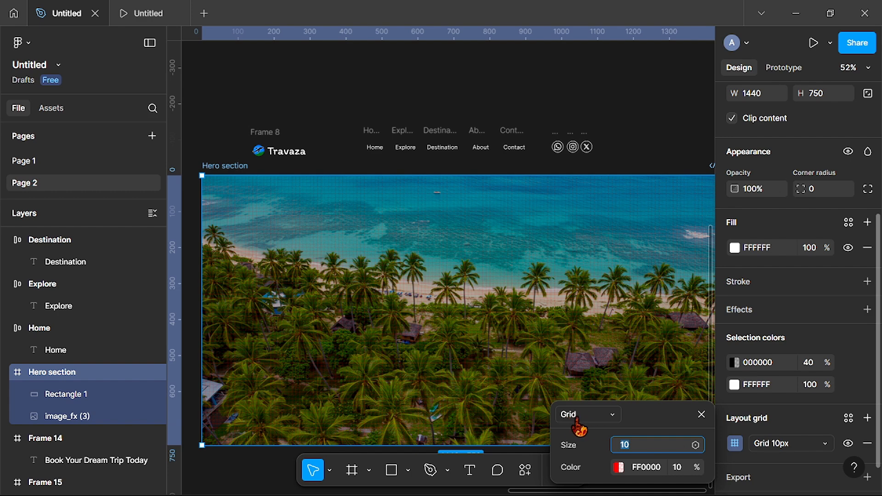
pyautogui.click(613, 417)
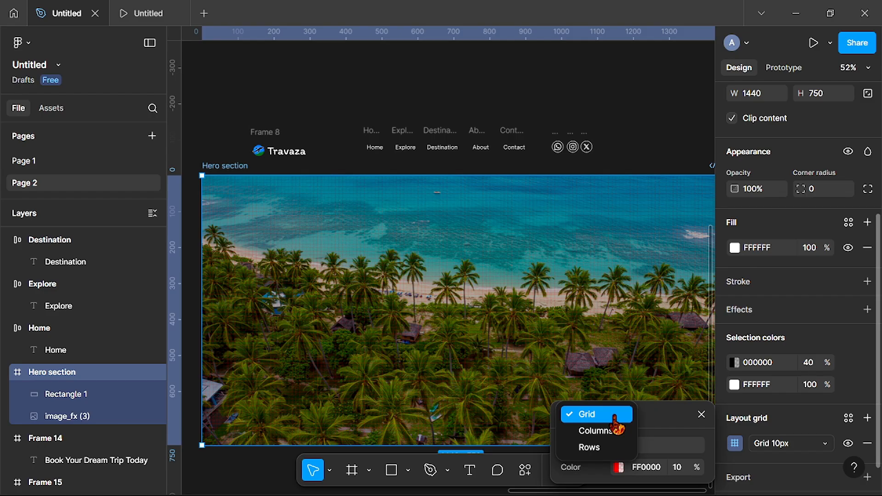
pyautogui.click(596, 431)
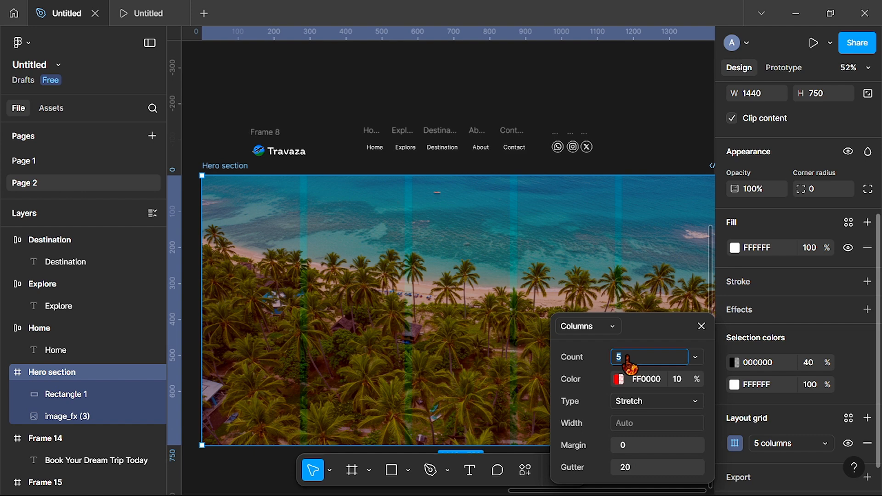
pyautogui.press('Return')
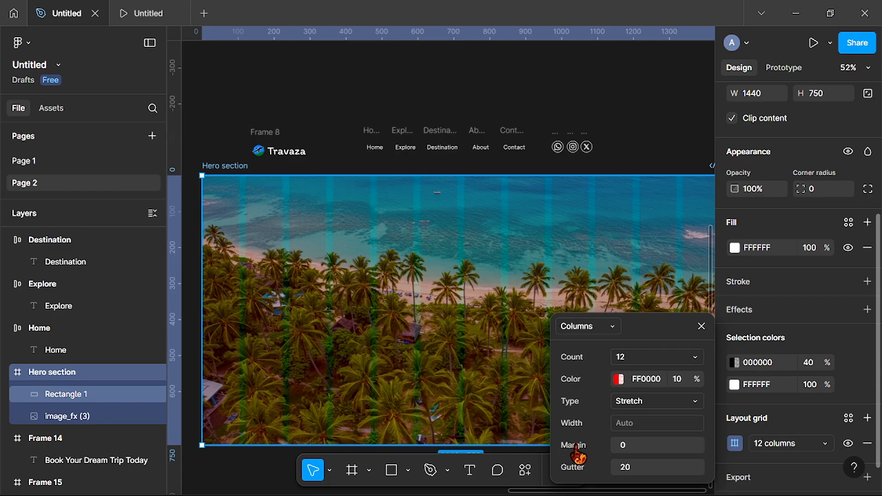
# - Set the column grid's margin to 120 and gutter to 25, and close the grid settings
pyautogui.click(626, 450)
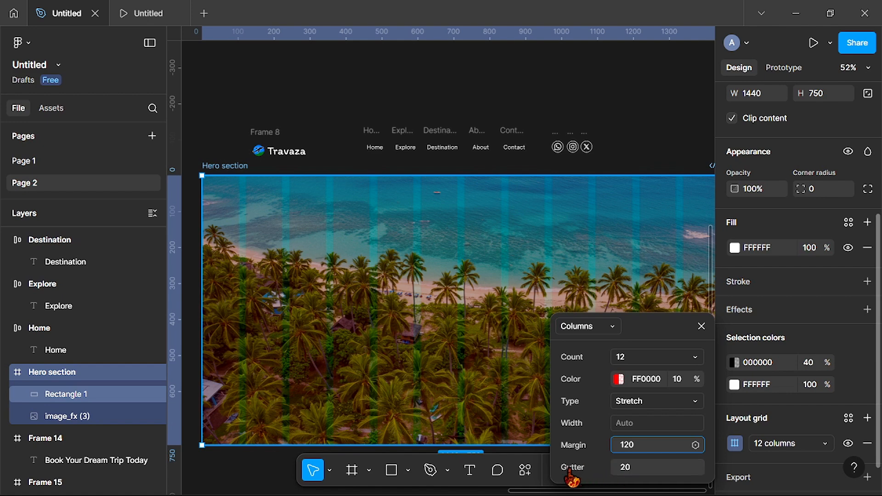
pyautogui.click(634, 468)
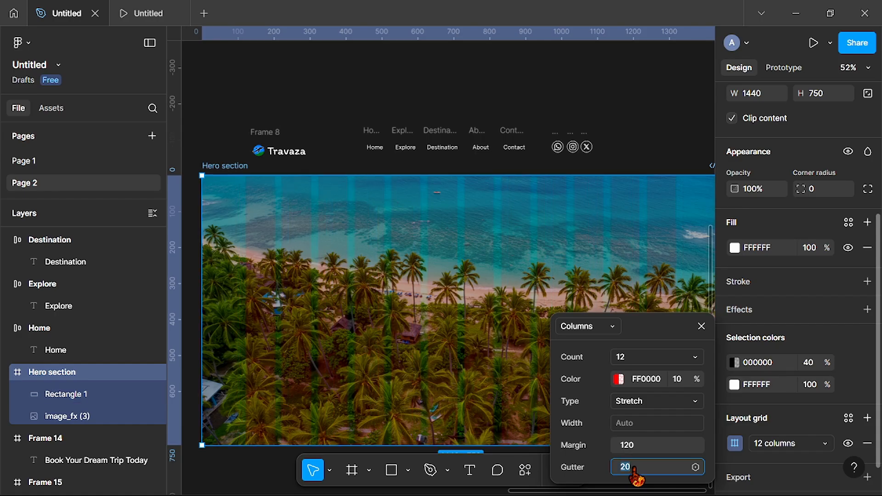
pyautogui.write('2')
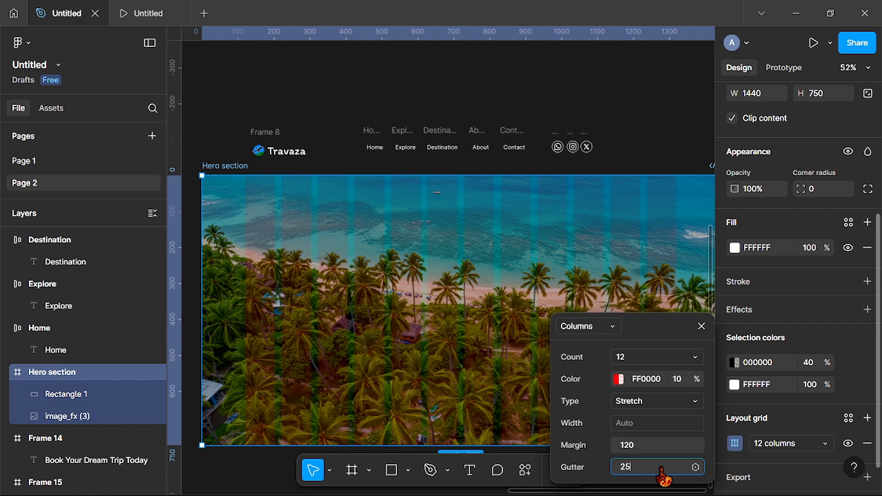
pyautogui.press('Return')
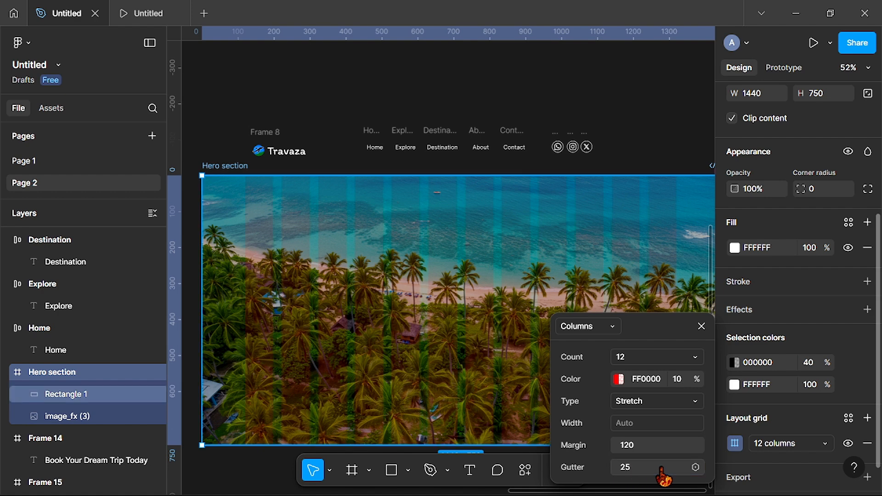
pyautogui.click(701, 327)
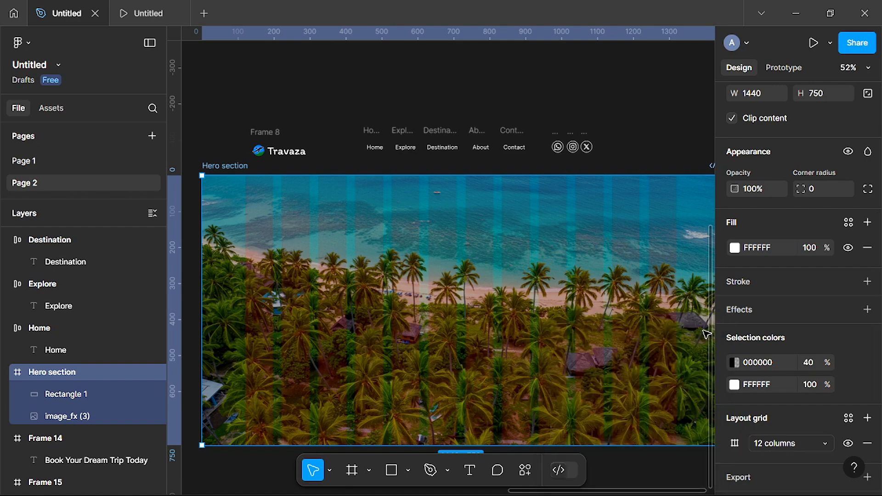
# - Examine the column grid and its side margins across the Hero section frame and against the header items
pyautogui.scroll(5, 632, 356)
pyautogui.scroll(5, 631, 356)
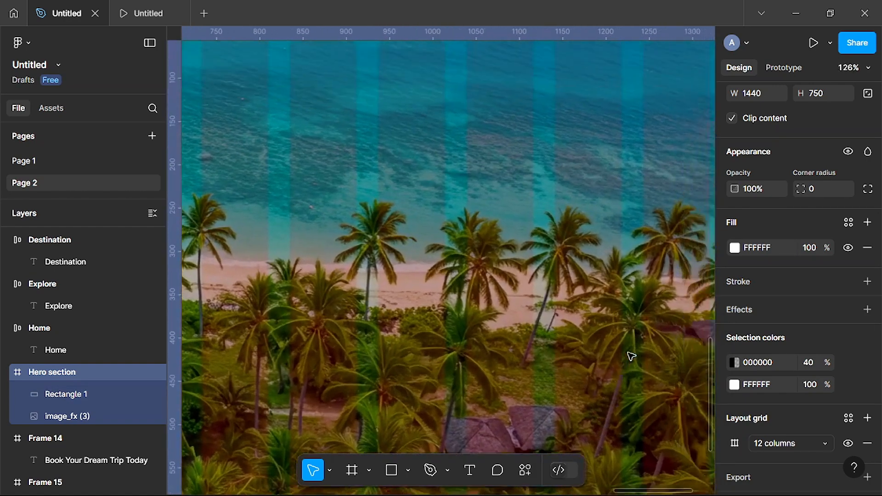
pyautogui.scroll(1, 632, 356)
pyautogui.hscroll(2, 632, 356)
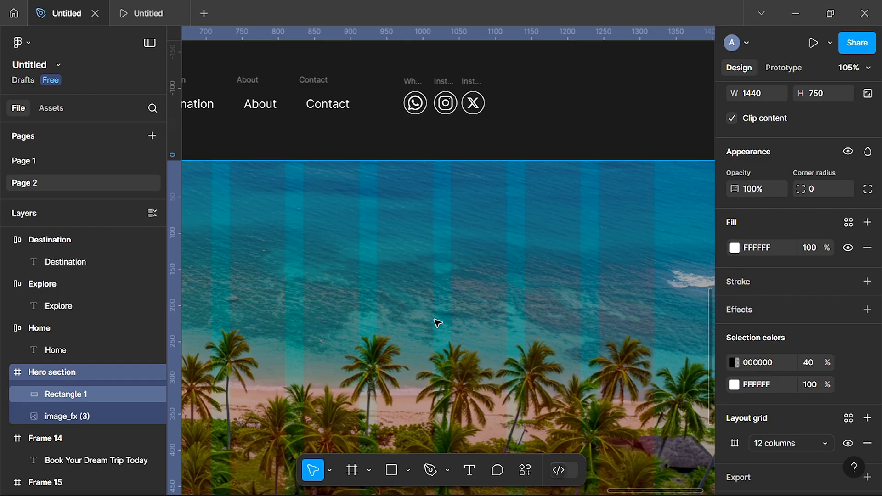
pyautogui.hscroll(8, 646, 266)
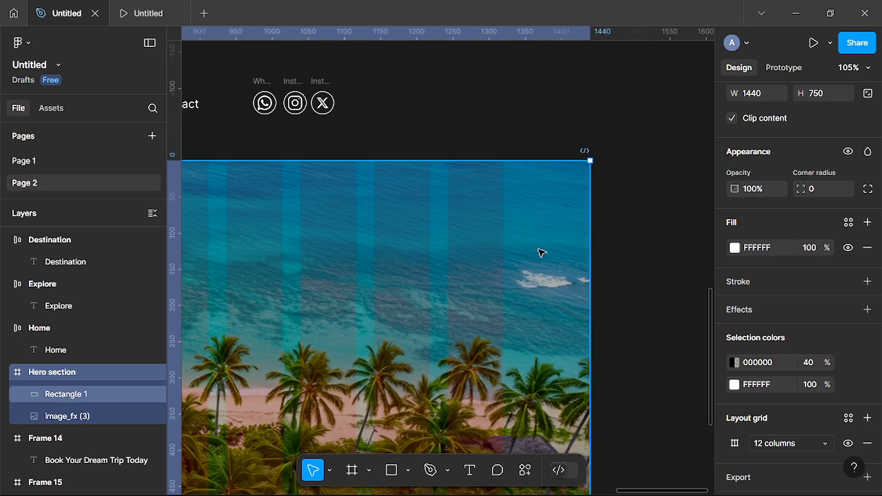
pyautogui.hscroll(-7, 533, 274)
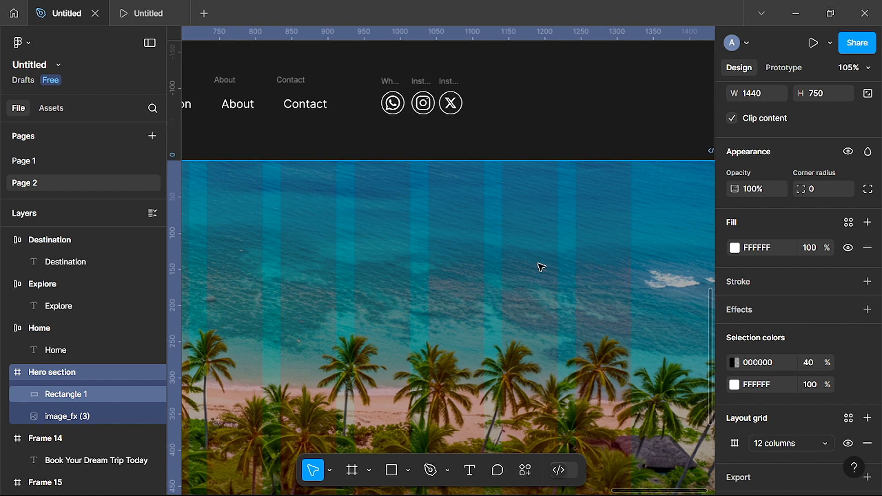
pyautogui.scroll(-5, 536, 273)
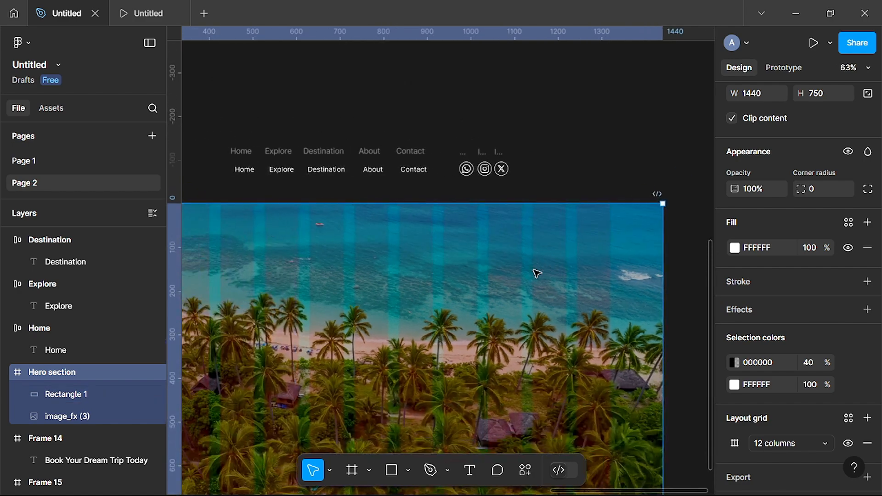
pyautogui.hscroll(-4, 536, 273)
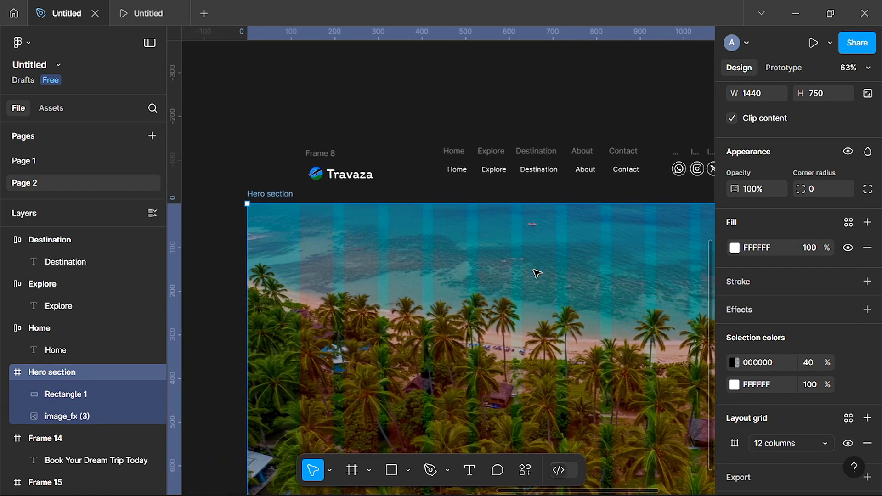
# - Move the Travaza logo frame into the Hero section, aligning its left edge with the first grid column at X 120, Y 36
pyautogui.scroll(3, 536, 273)
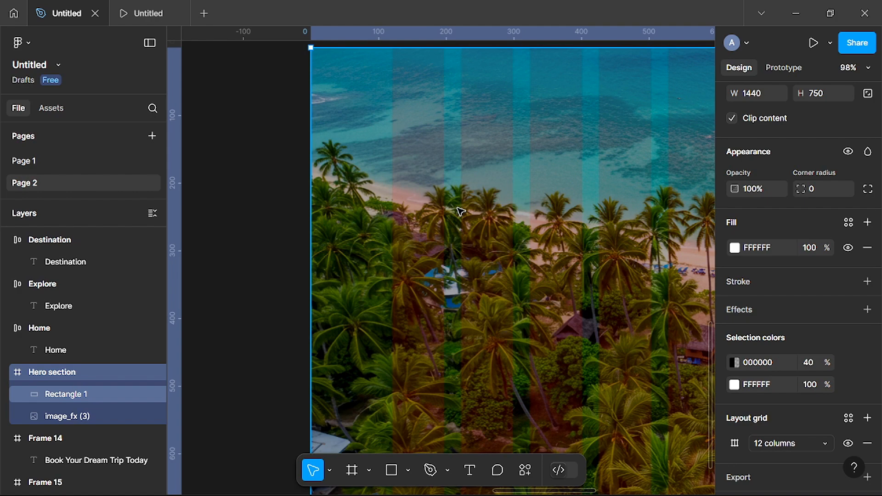
pyautogui.scroll(-5, 556, 169)
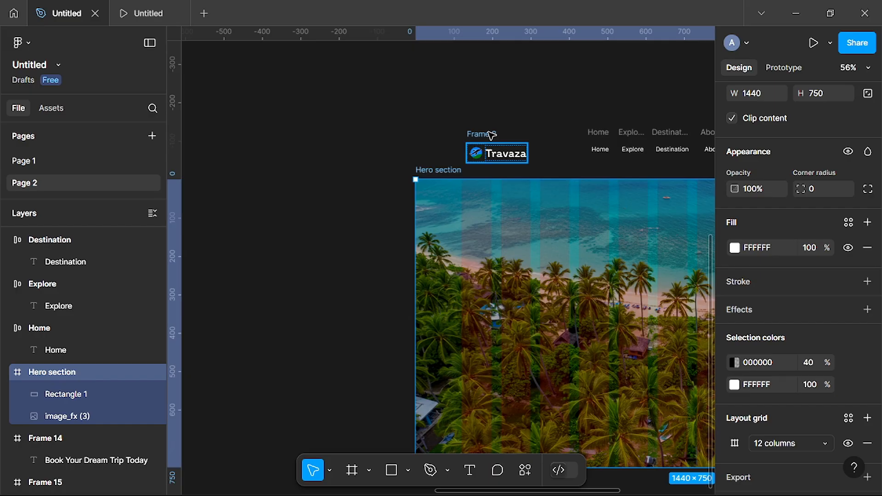
pyautogui.click(492, 134)
pyautogui.moveTo(490, 153); pyautogui.dragTo(493, 214)
pyautogui.scroll(3, 550, 269)
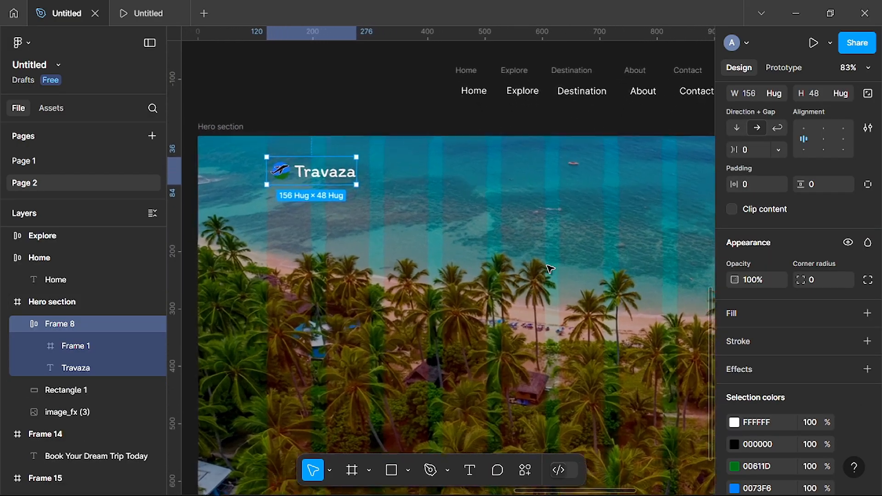
pyautogui.scroll(3, 550, 269)
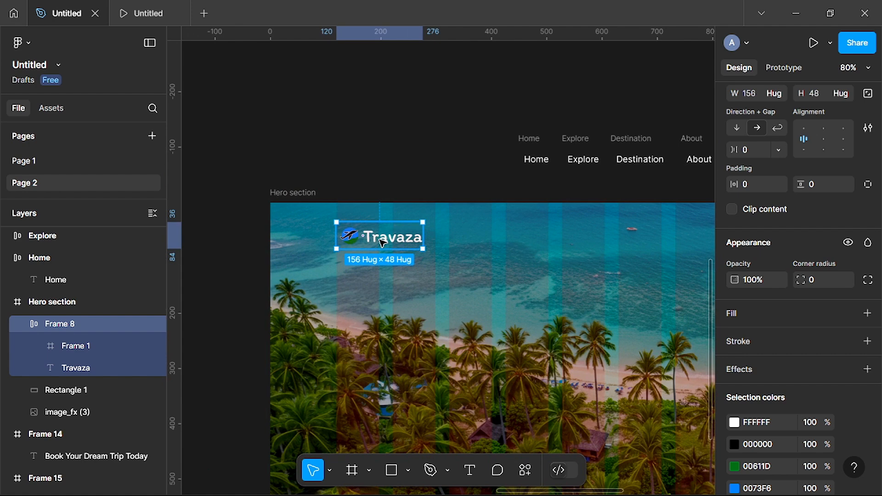
# - Combine the Home, Explore, Destination, About and Contact links above the Hero section into one horizontal auto layout frame
pyautogui.hscroll(2, 577, 248)
pyautogui.scroll(1, 577, 248)
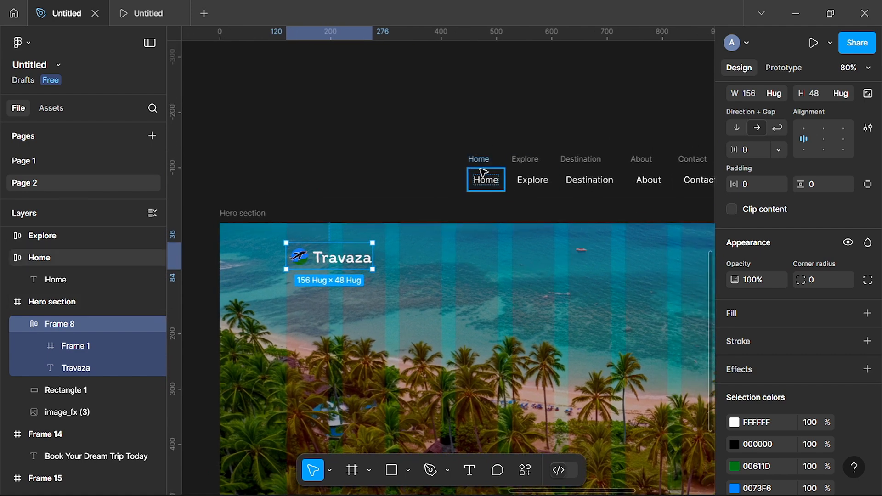
pyautogui.hscroll(3, 508, 197)
pyautogui.scroll(3, 509, 199)
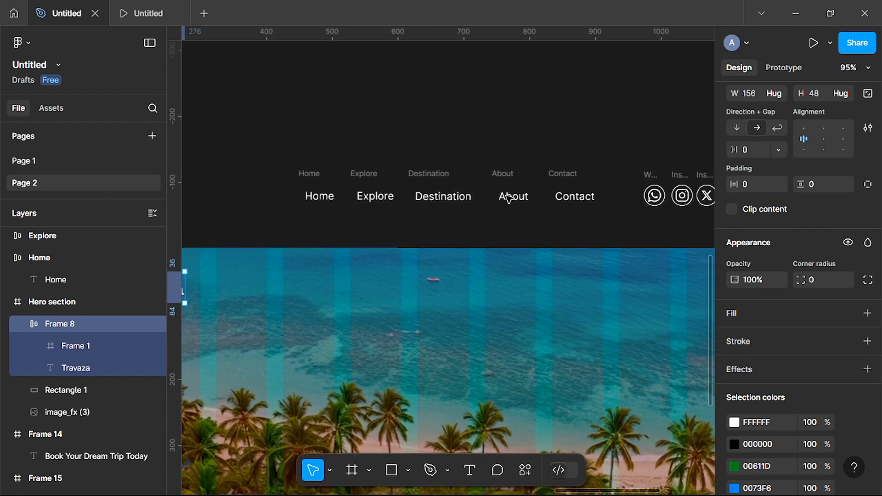
pyautogui.scroll(1, 509, 199)
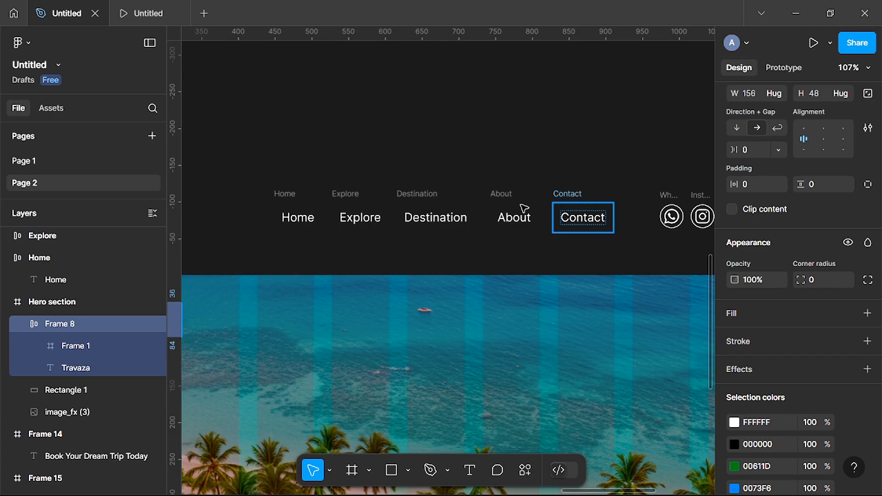
pyautogui.click(254, 179)
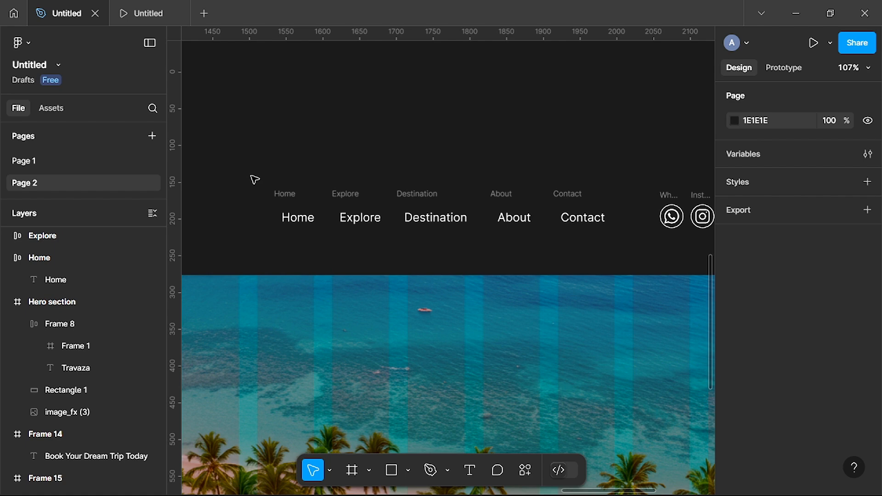
pyautogui.moveTo(254, 179); pyautogui.dragTo(553, 231)
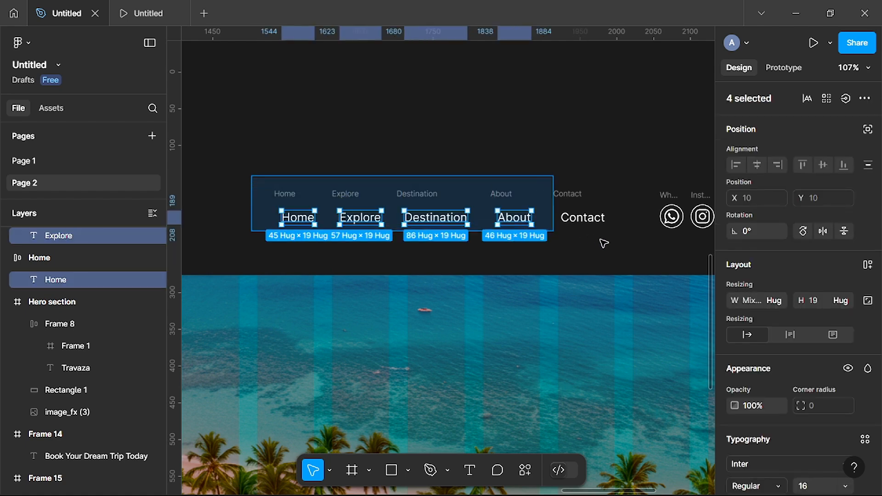
pyautogui.moveTo(603, 244); pyautogui.dragTo(632, 247)
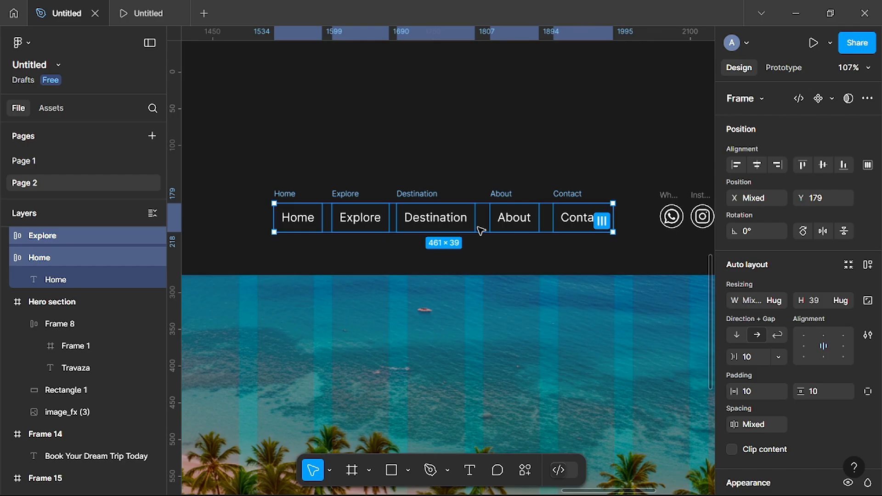
pyautogui.hotkey('shift', 'a')
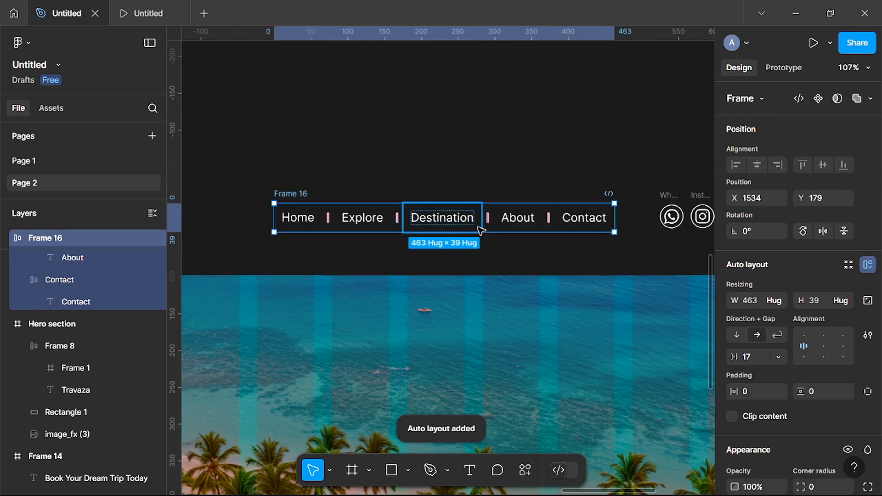
# - Rename the auto layout frame holding the five page links as "Navigation menu"
pyautogui.doubleClick(292, 193)
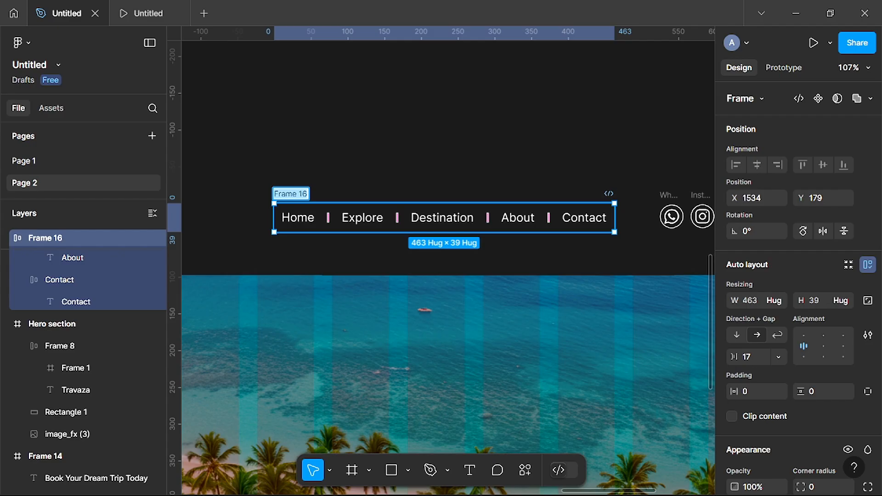
pyautogui.write('Nav')
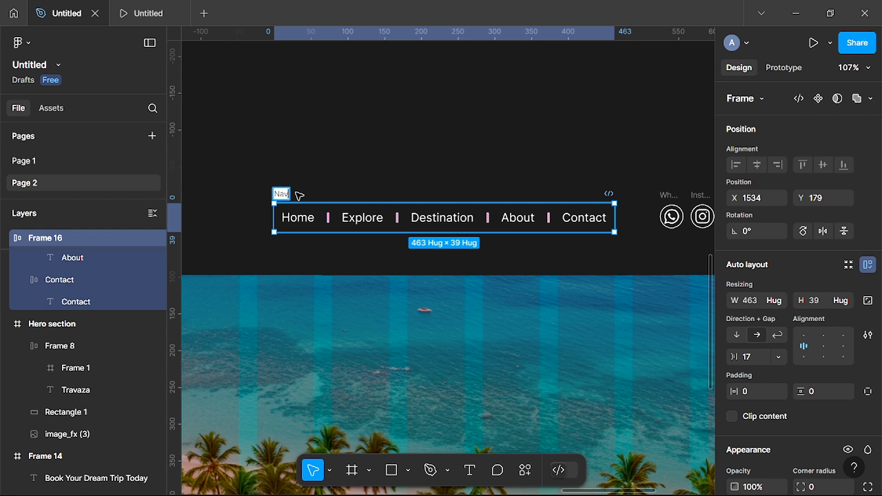
pyautogui.write('igation')
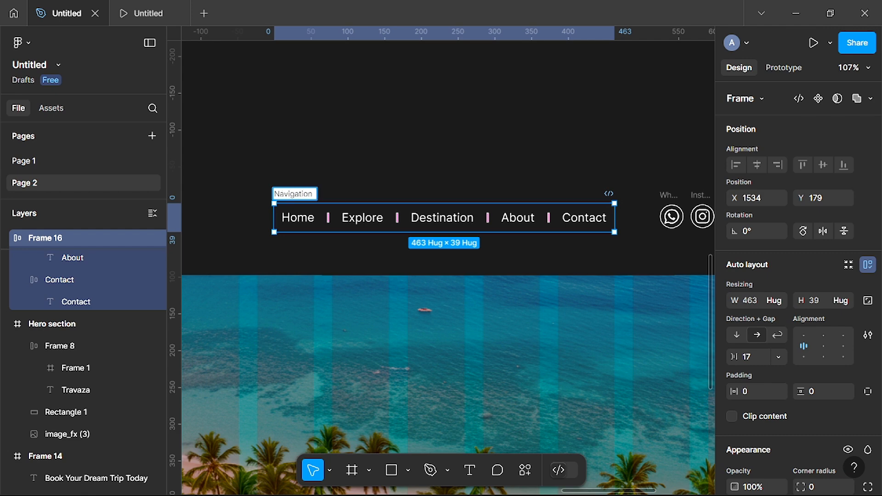
pyautogui.write(' menu')
pyautogui.click(452, 176)
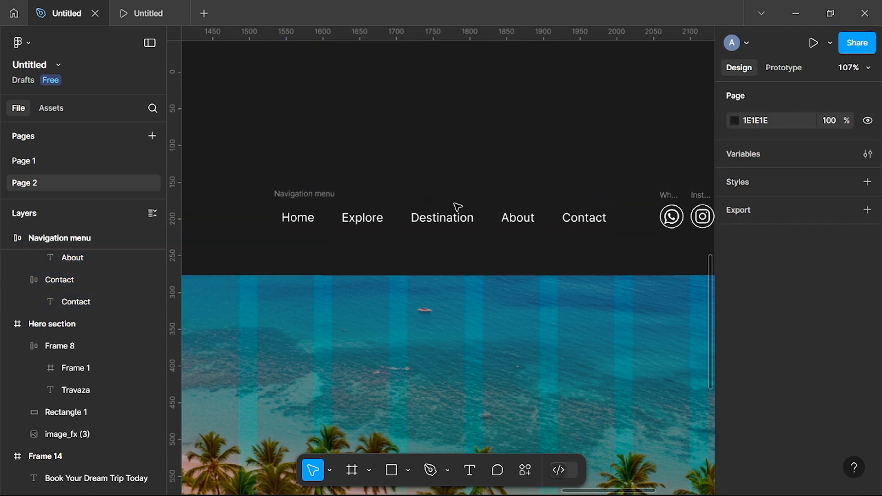
# - Combine the WhatsApp, Instagram and X icons into one auto layout frame and rename it "Links"
pyautogui.hscroll(5, 456, 207)
pyautogui.scroll(3, 420, 190)
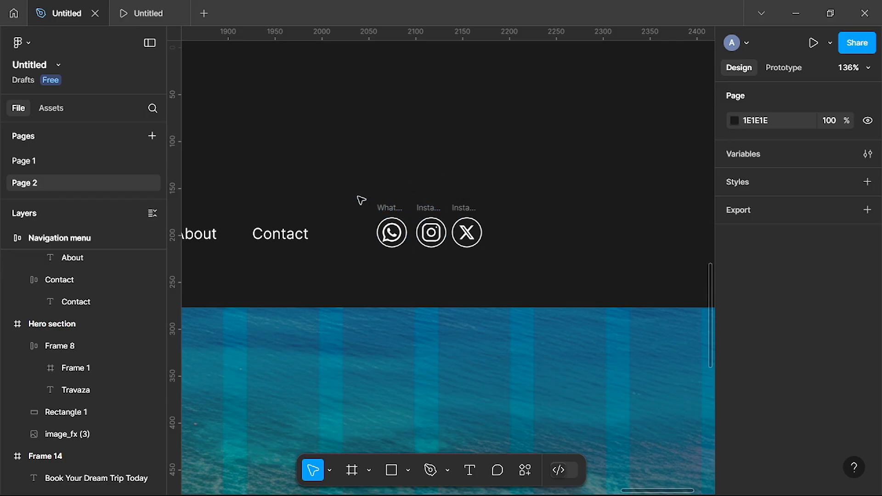
pyautogui.moveTo(361, 200); pyautogui.dragTo(536, 264)
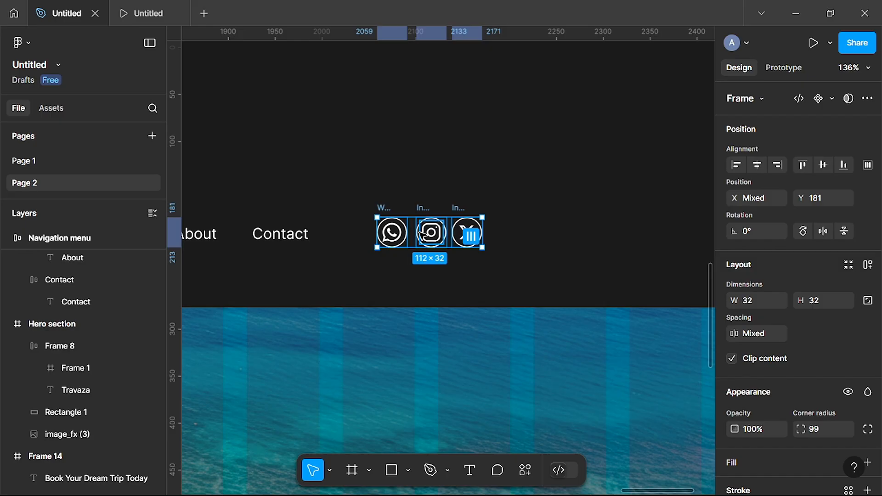
pyautogui.hotkey('shift', 'a')
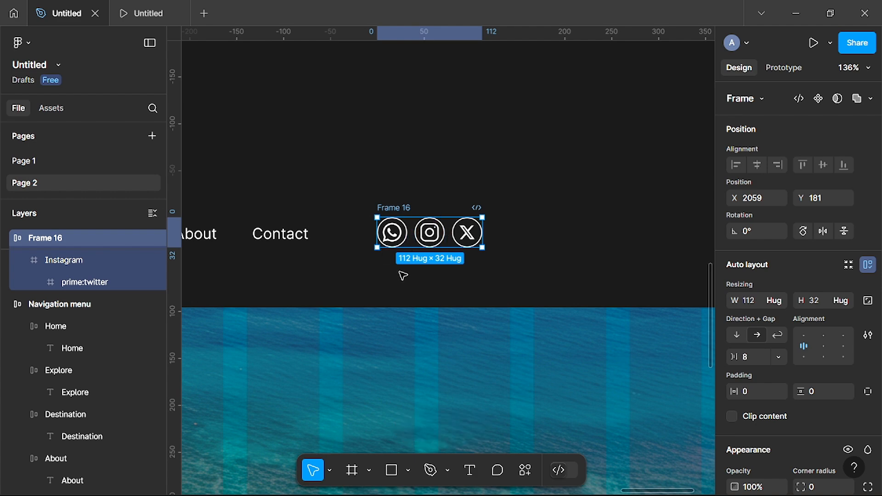
pyautogui.doubleClick(395, 209)
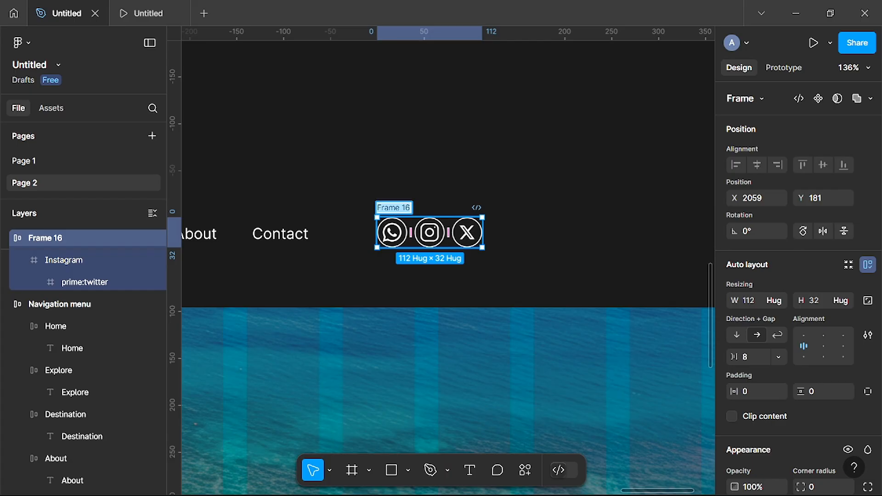
pyautogui.write('Lin')
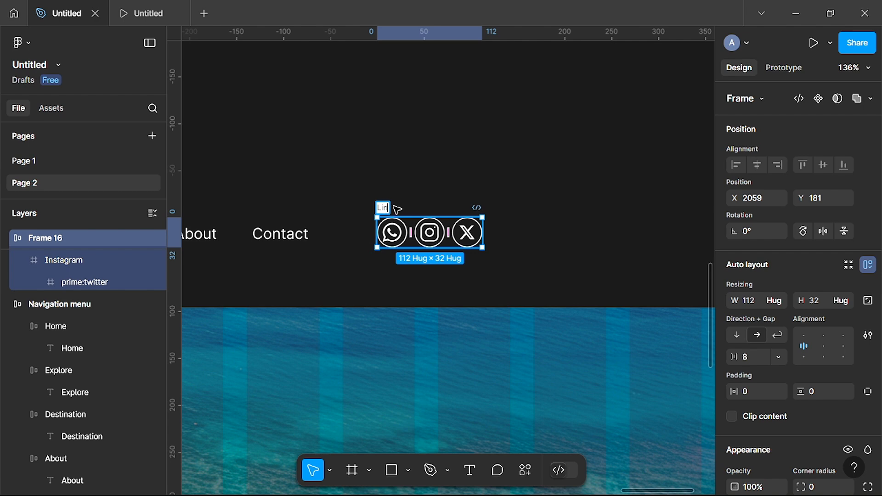
pyautogui.write('ks')
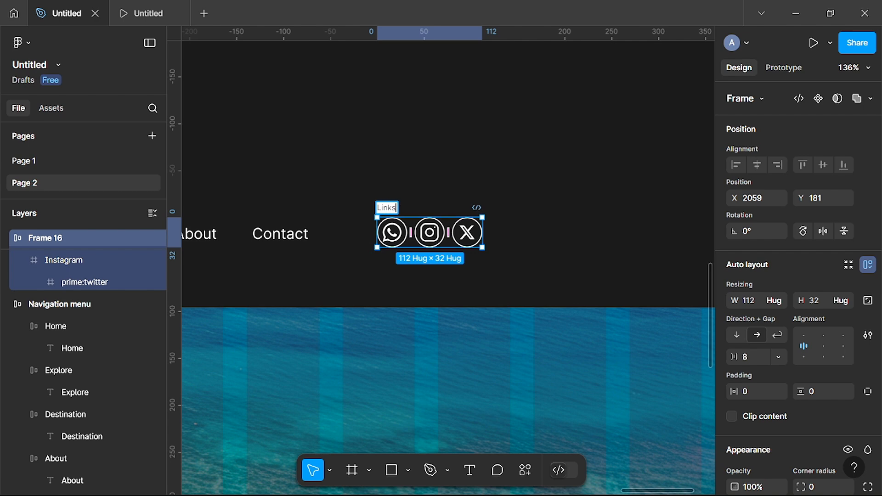
pyautogui.click(454, 180)
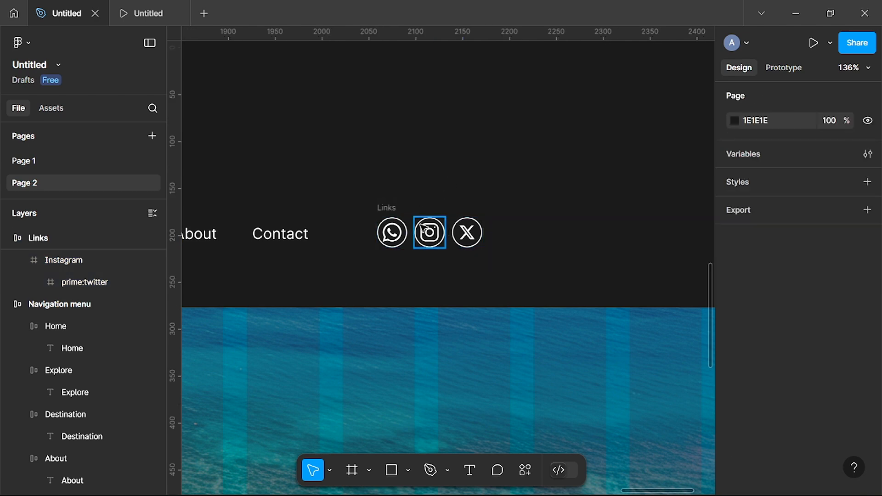
# - Set the auto layout gap between the social icons in the Links frame to 12
pyautogui.scroll(-1, 427, 230)
pyautogui.scroll(3, 428, 230)
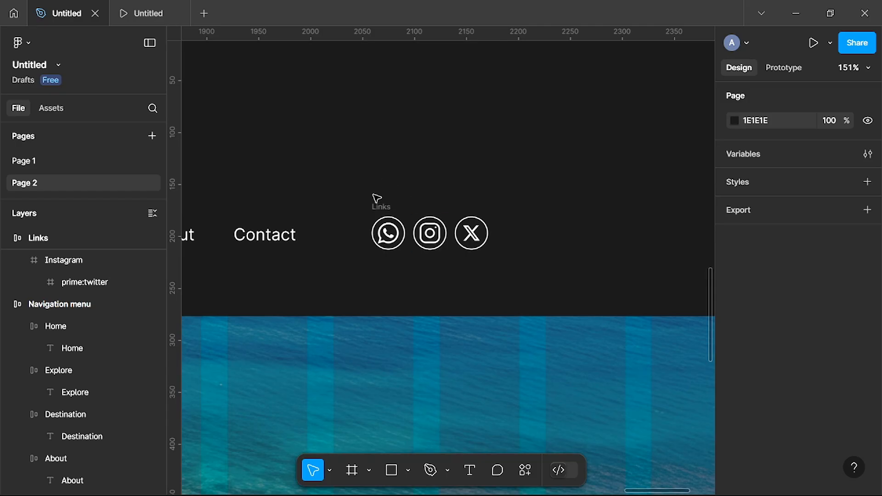
pyautogui.click(381, 208)
pyautogui.click(381, 207)
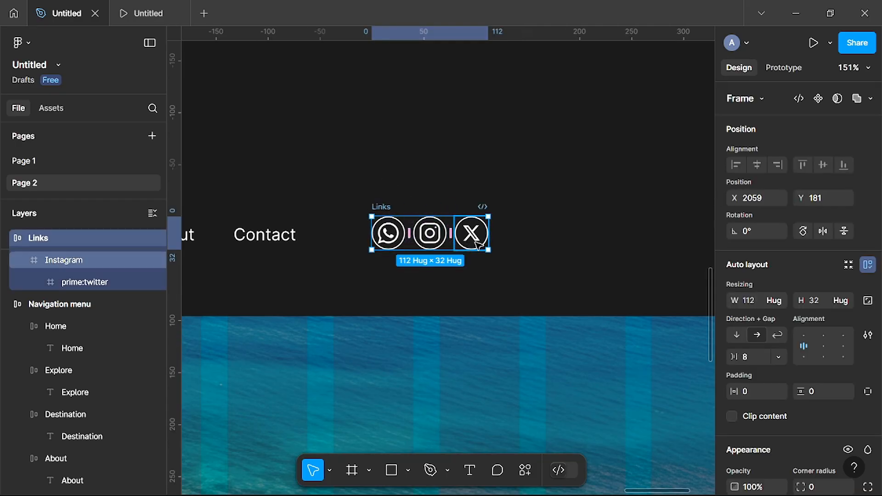
pyautogui.scroll(-1, 784, 351)
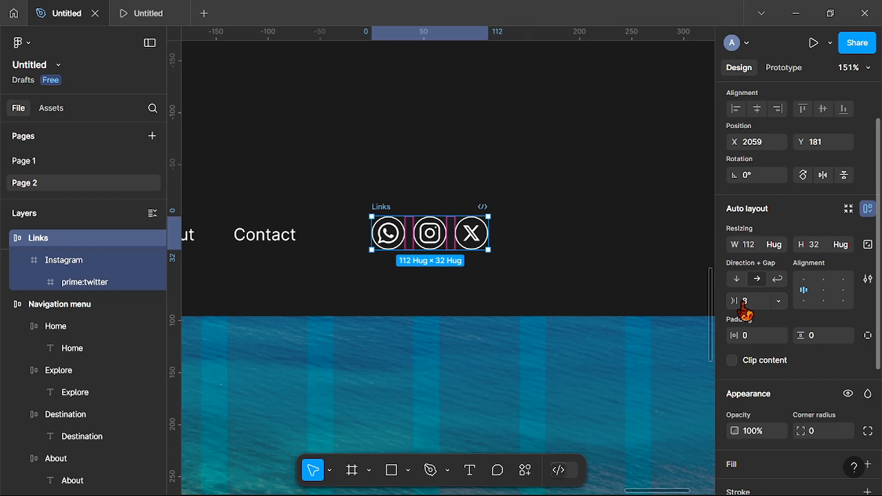
pyautogui.scroll(-1, 754, 308)
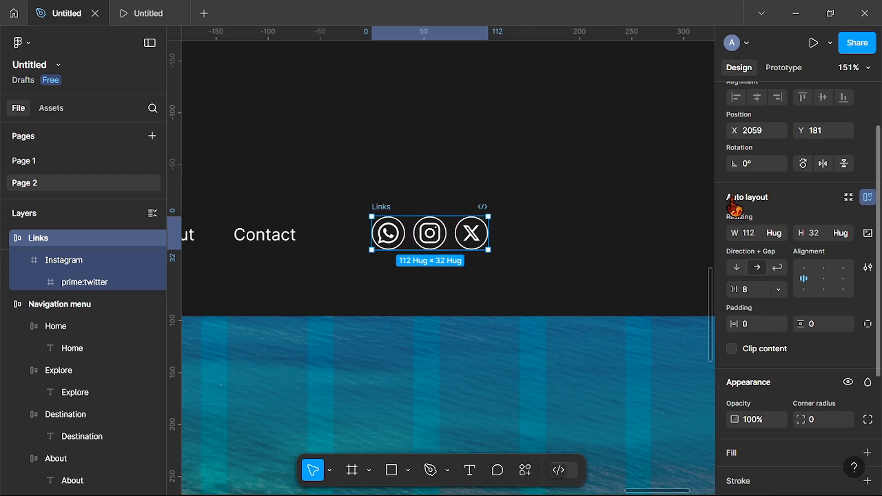
pyautogui.click(751, 295)
pyautogui.write('12')
pyautogui.press('Return')
# - Set the auto layout gap between the items of the Navigation menu frame to 32
pyautogui.hscroll(-10, 496, 251)
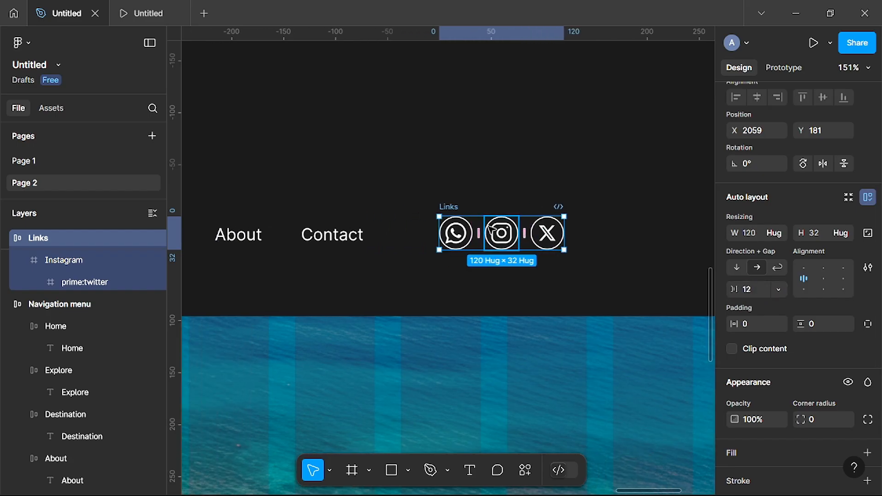
pyautogui.hscroll(-4, 475, 236)
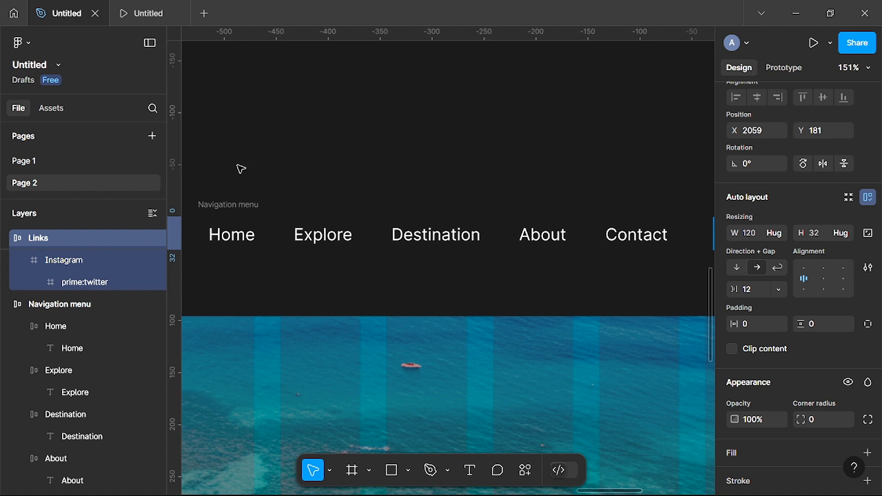
pyautogui.click(222, 206)
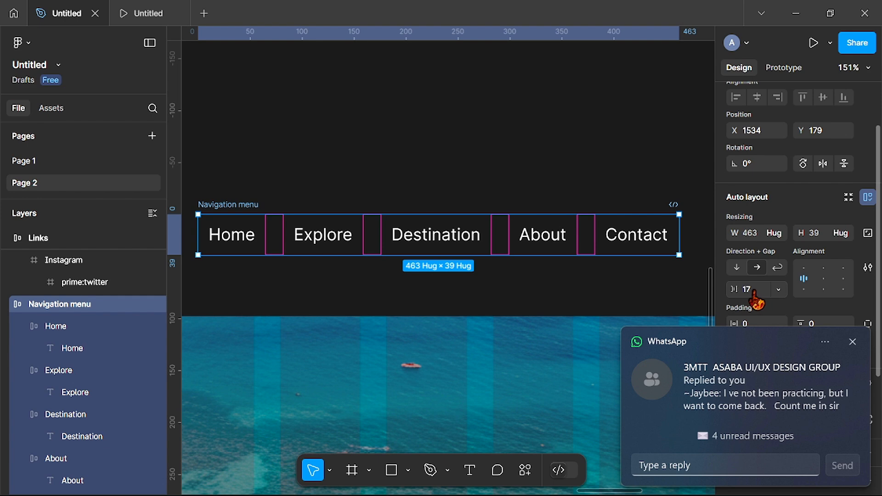
pyautogui.click(754, 291)
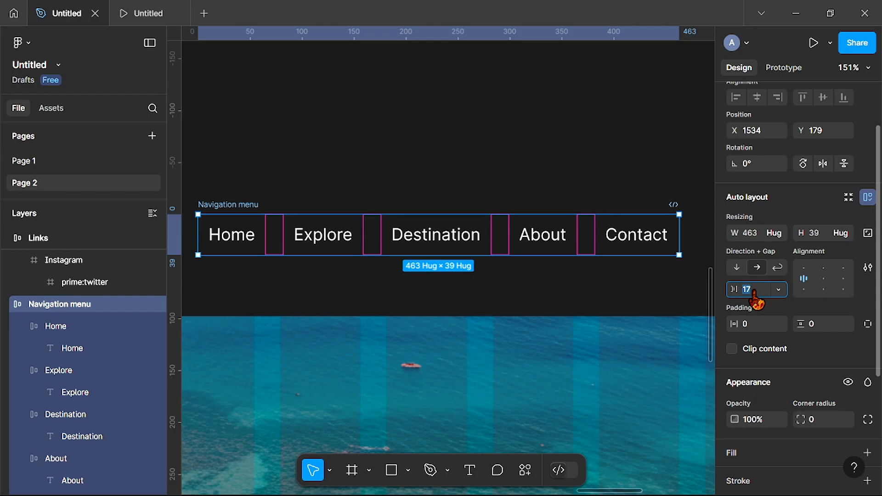
pyautogui.write('32')
pyautogui.press('Return')
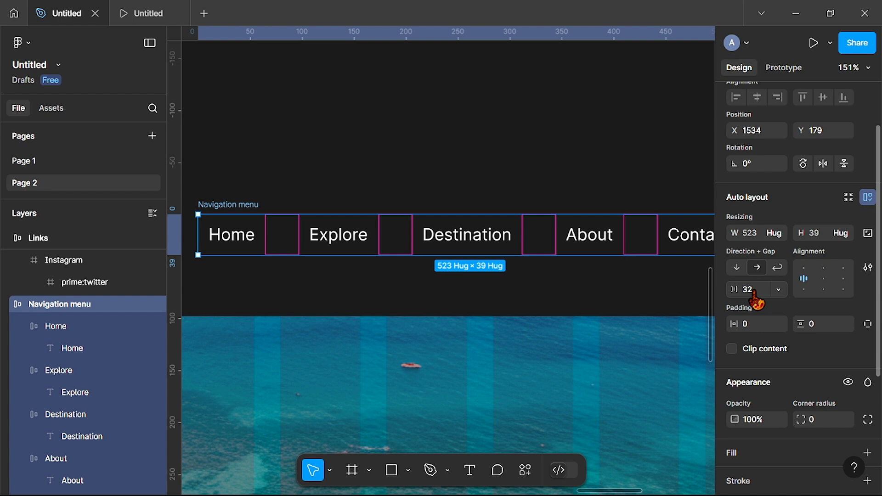
pyautogui.scroll(-5, 607, 296)
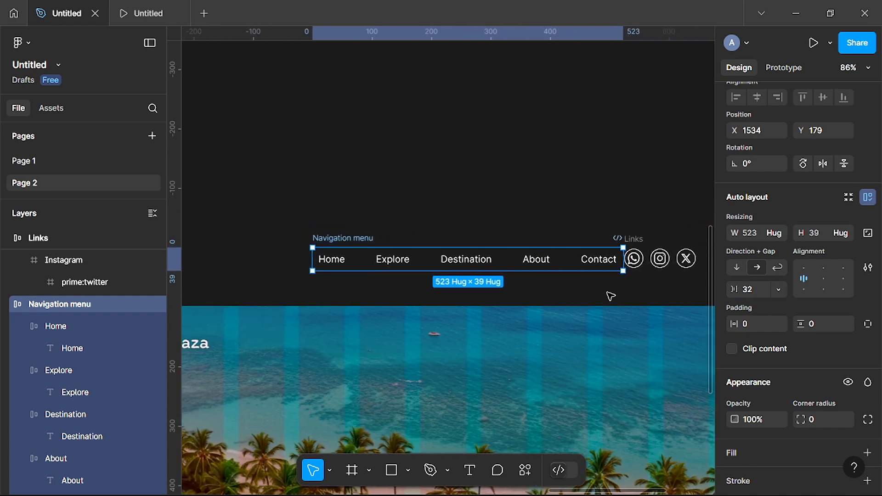
pyautogui.scroll(-2, 610, 296)
pyautogui.hscroll(-1, 610, 296)
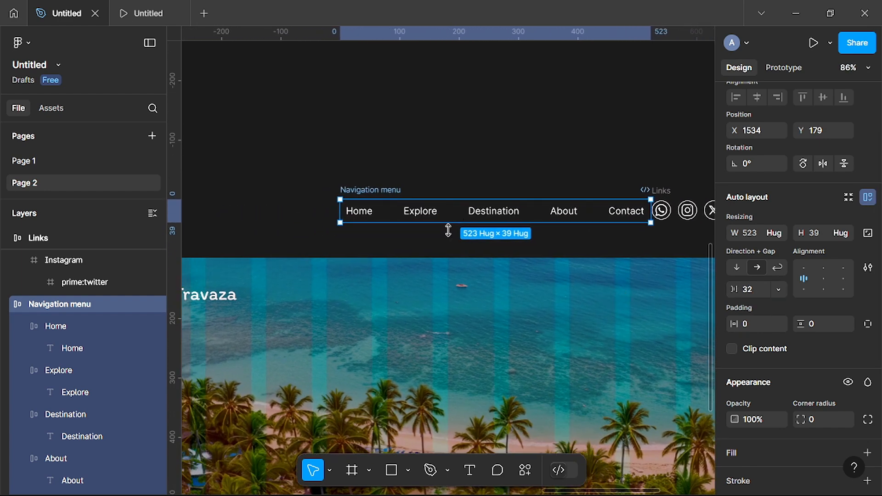
pyautogui.hscroll(1, 435, 257)
pyautogui.scroll(1, 435, 257)
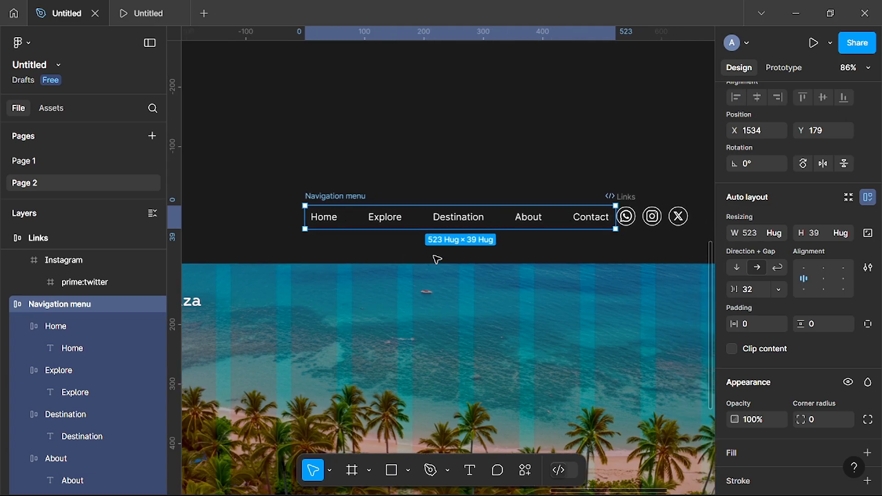
pyautogui.hscroll(1, 437, 260)
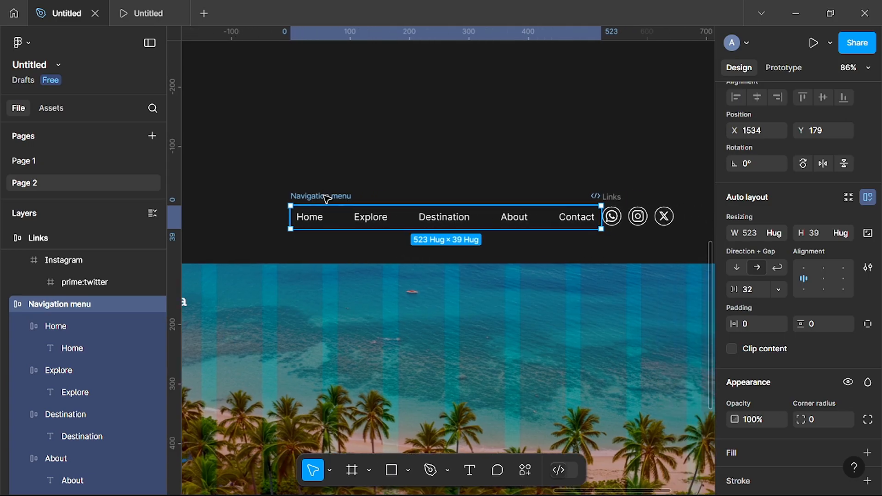
# - Place the Navigation menu frame at X 401, Y 40 and the Links frame at X 1200, Y 40 in the hero section
pyautogui.moveTo(326, 199); pyautogui.dragTo(302, 281)
pyautogui.hscroll(3, 498, 193)
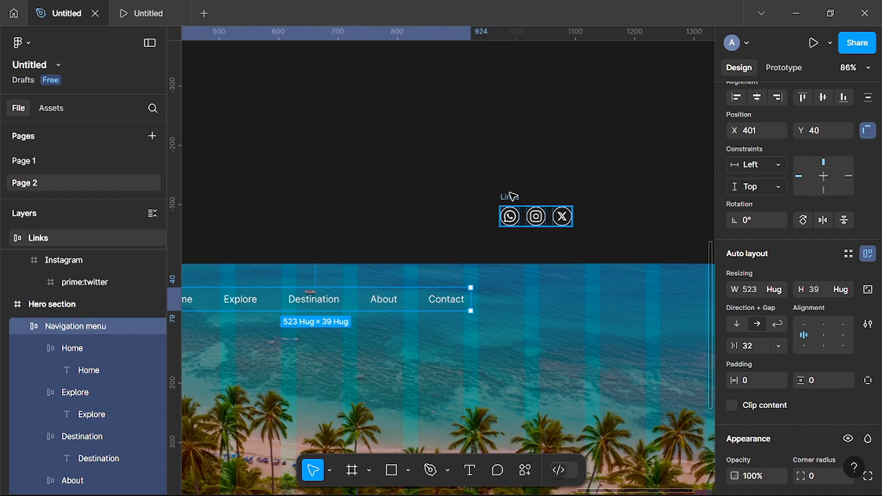
pyautogui.moveTo(512, 196); pyautogui.dragTo(591, 276)
pyautogui.hscroll(4, 591, 275)
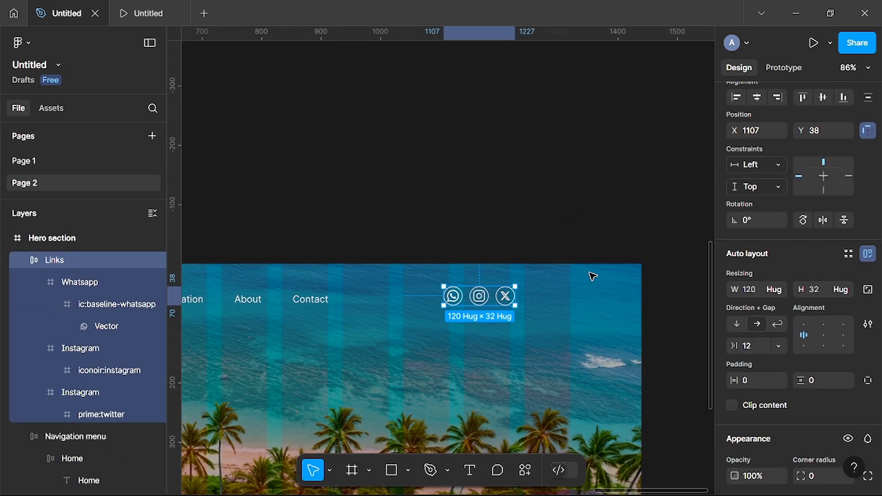
pyautogui.moveTo(473, 301); pyautogui.dragTo(528, 302)
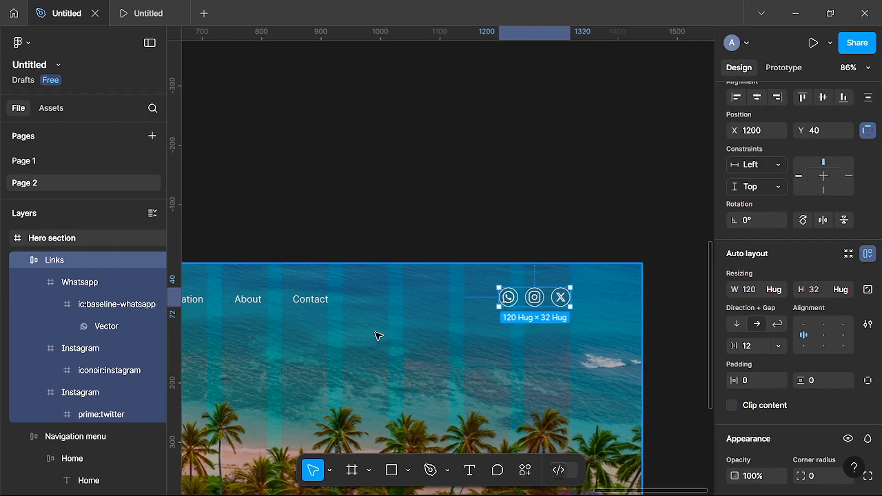
# - Combine the Travaza logo, Navigation menu and Links frames into one horizontal auto layout frame
pyautogui.hscroll(-4, 379, 337)
pyautogui.scroll(-5, 378, 336)
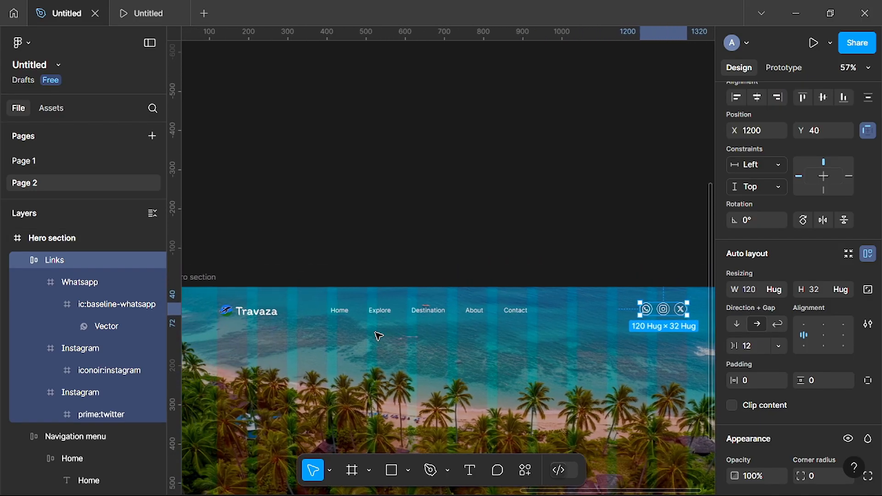
pyautogui.scroll(-3, 379, 337)
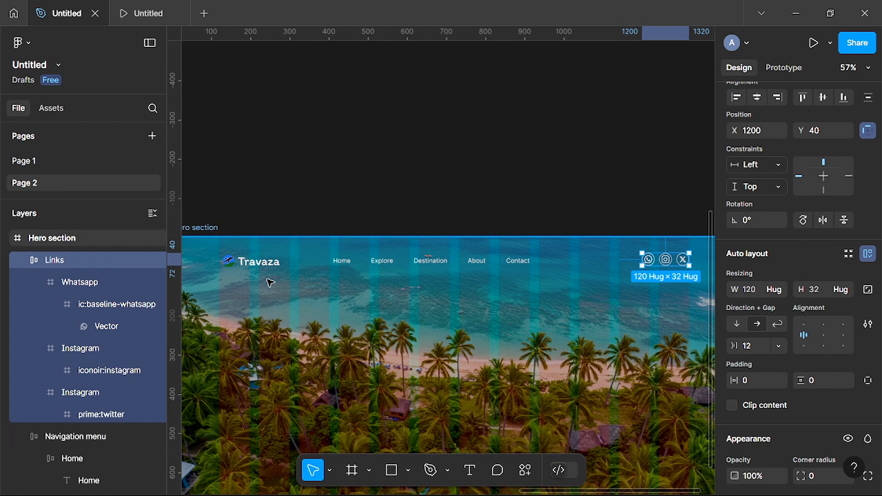
pyautogui.scroll(2, 303, 271)
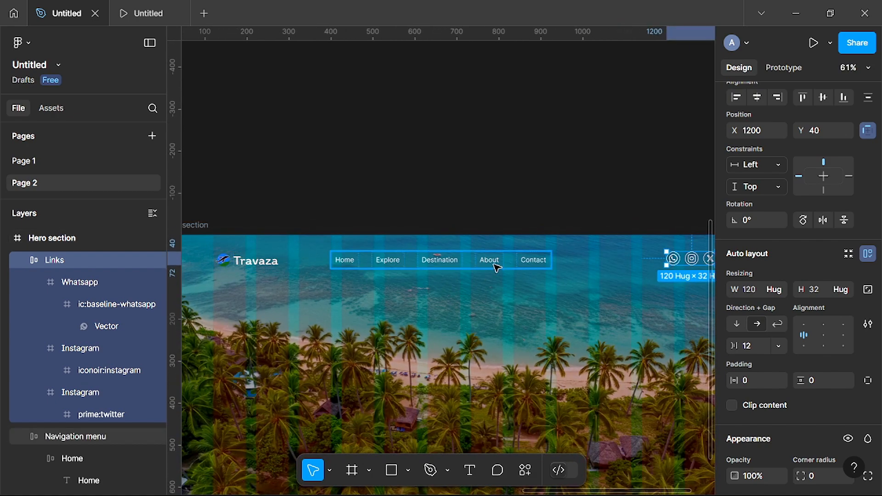
pyautogui.hscroll(3, 496, 267)
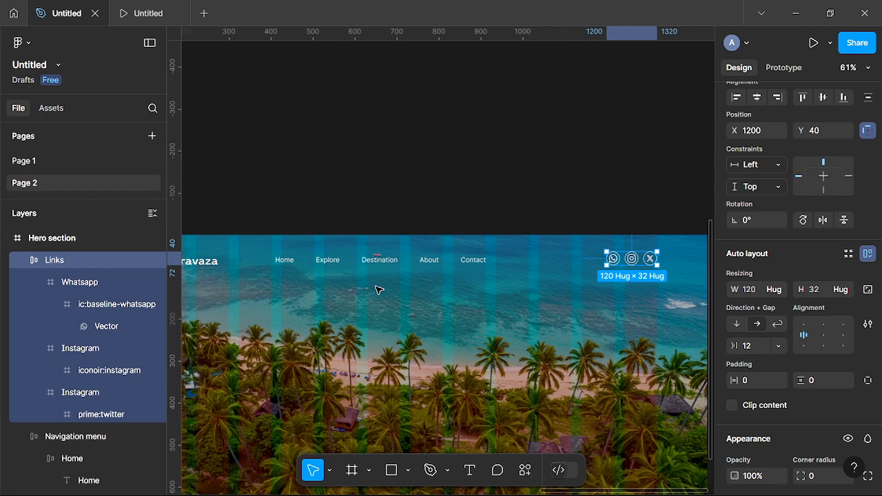
pyautogui.hscroll(-3, 379, 289)
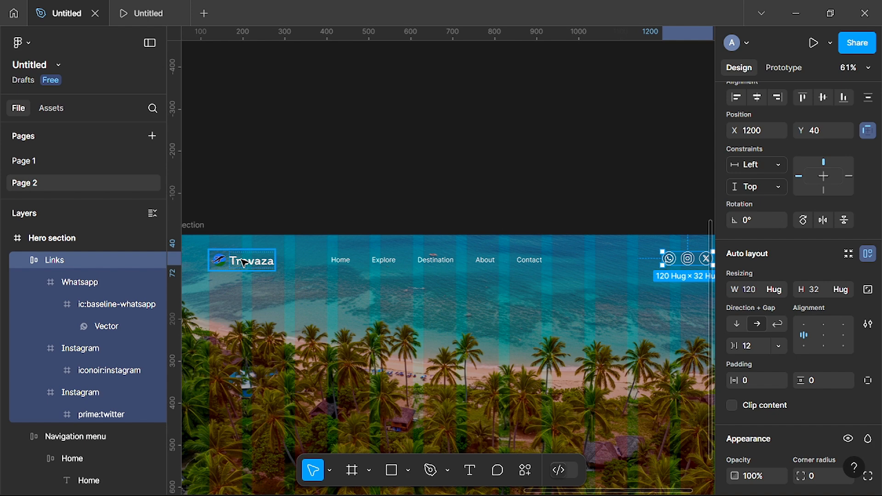
pyautogui.click(244, 263)
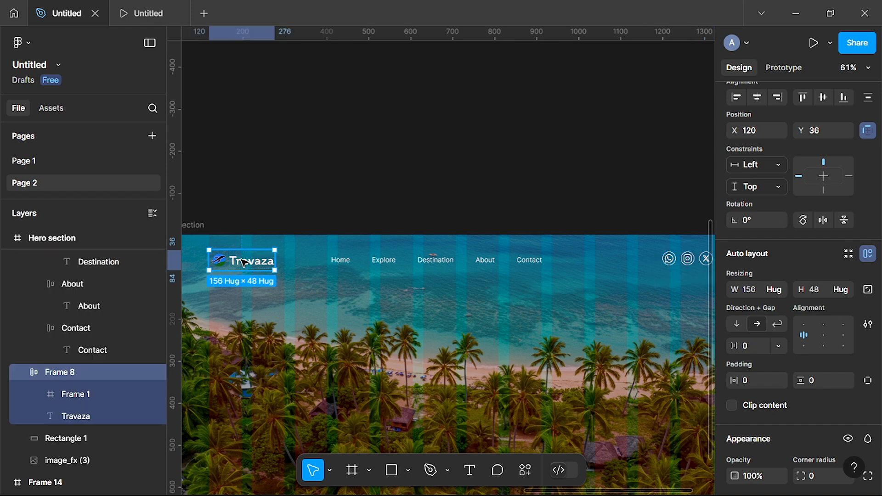
pyautogui.keyDown('shift'); pyautogui.click(383, 266); pyautogui.keyUp('shift')
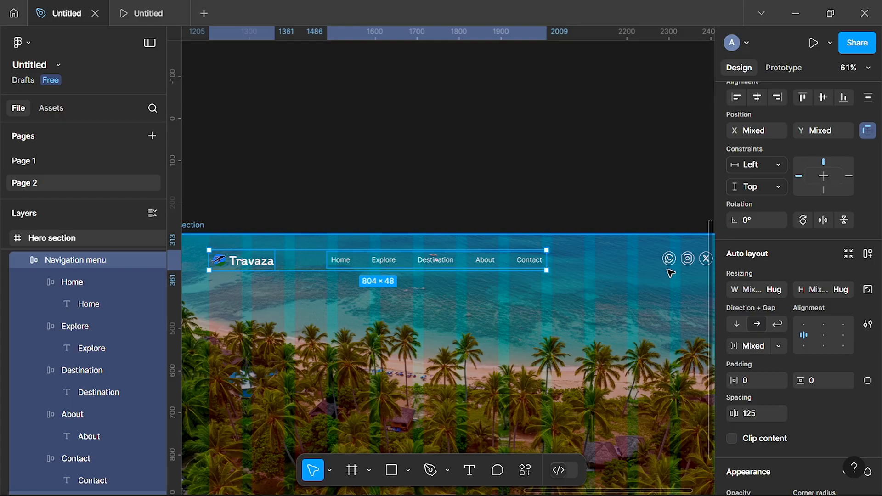
pyautogui.keyDown('shift'); pyautogui.click(690, 262); pyautogui.keyUp('shift')
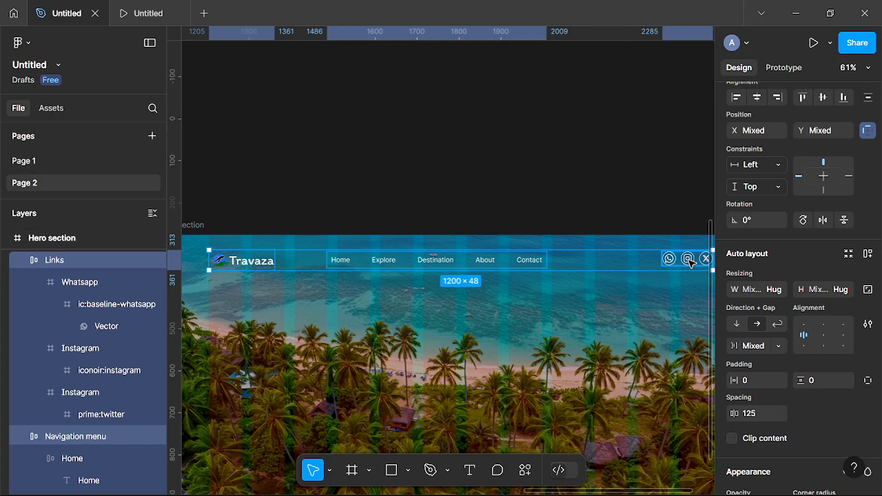
pyautogui.hscroll(2, 614, 321)
pyautogui.hscroll(-2, 614, 322)
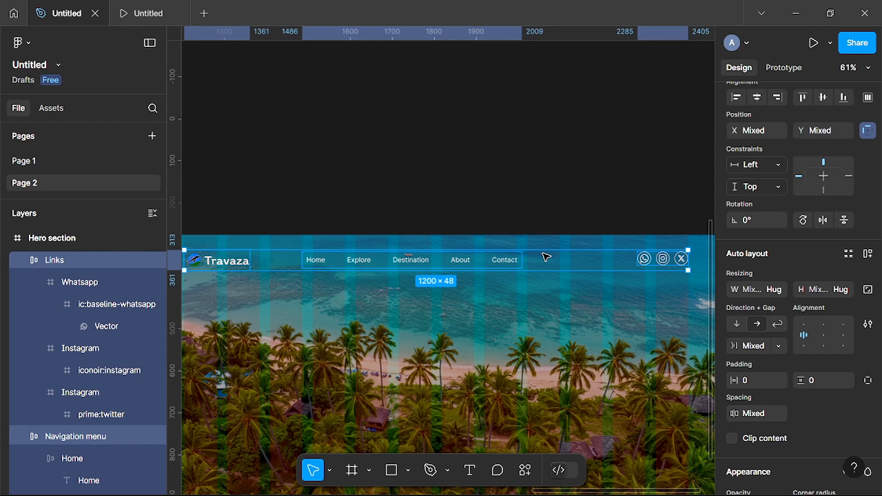
pyautogui.hotkey('shift', 'a')
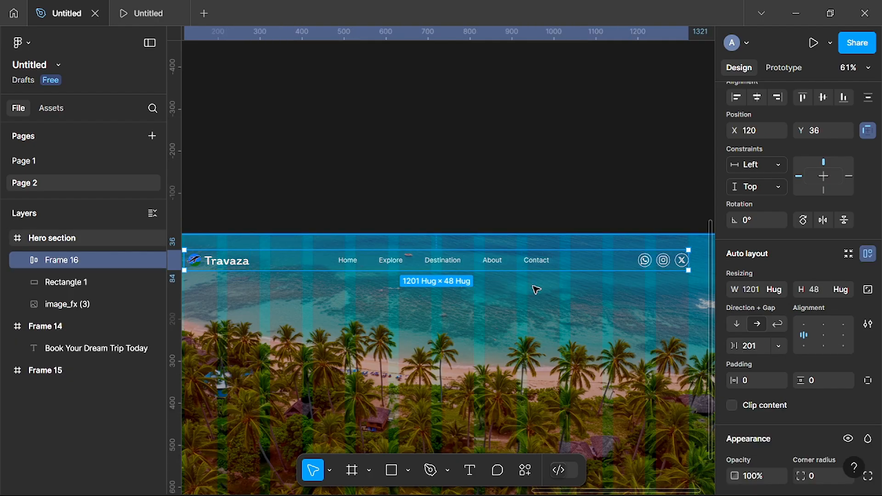
# - Examine the header row's spacing and its alignment with the column grid across the hero section
pyautogui.hscroll(-3, 535, 290)
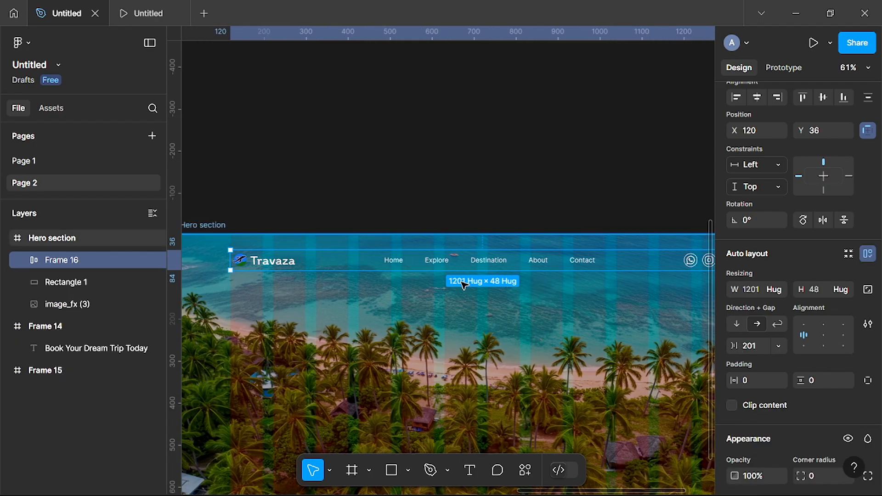
pyautogui.hscroll(4, 505, 285)
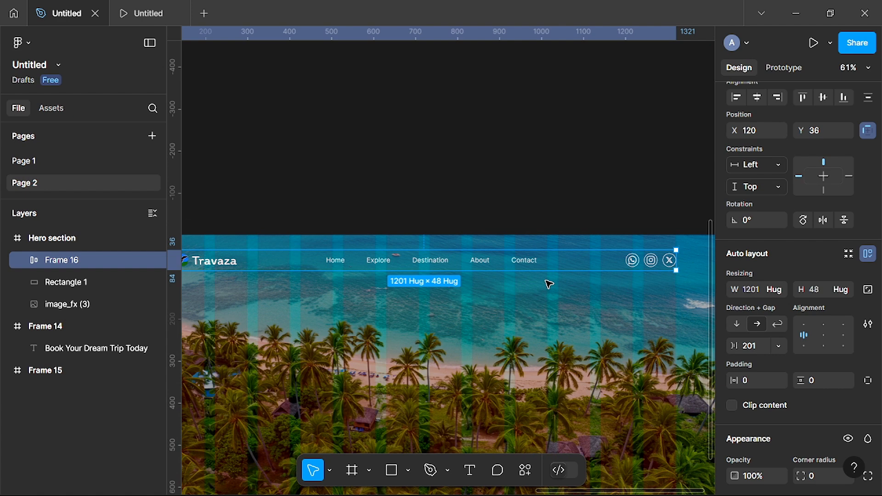
pyautogui.scroll(3, 549, 284)
pyautogui.hscroll(10, 549, 284)
pyautogui.hscroll(-3, 549, 284)
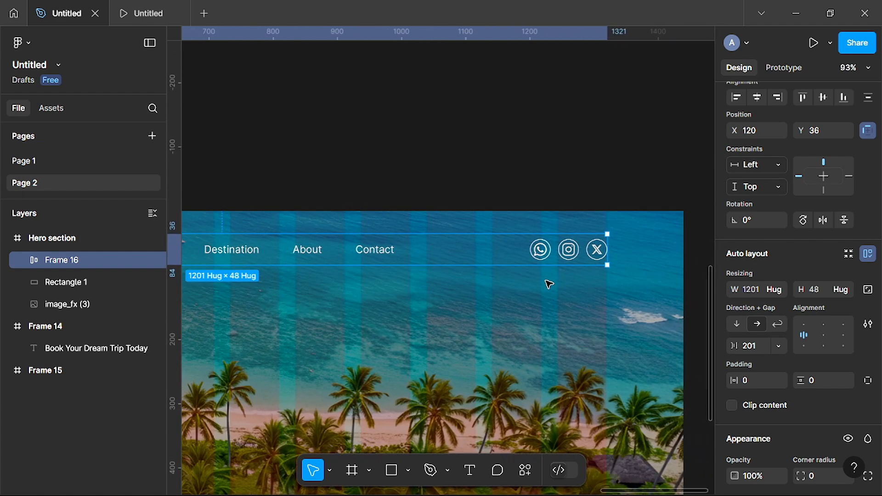
pyautogui.hscroll(-3, 549, 284)
pyautogui.scroll(-2, 549, 284)
pyautogui.scroll(1, 549, 283)
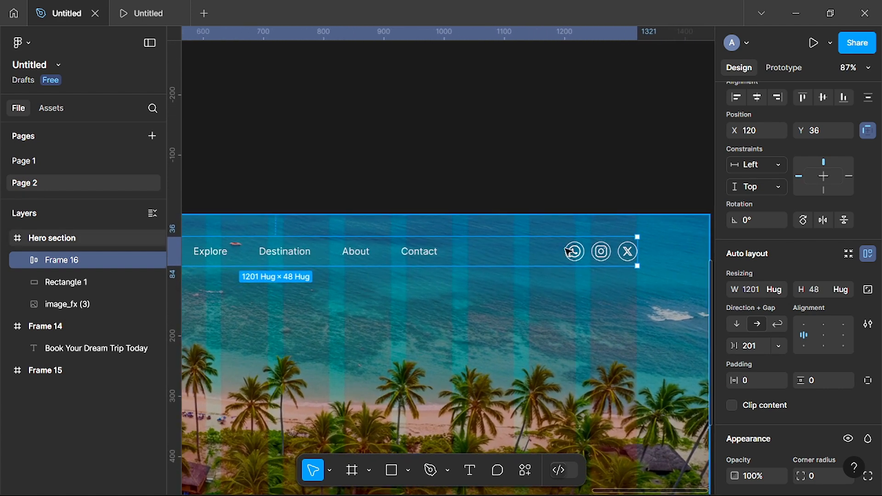
pyautogui.hscroll(-10, 423, 256)
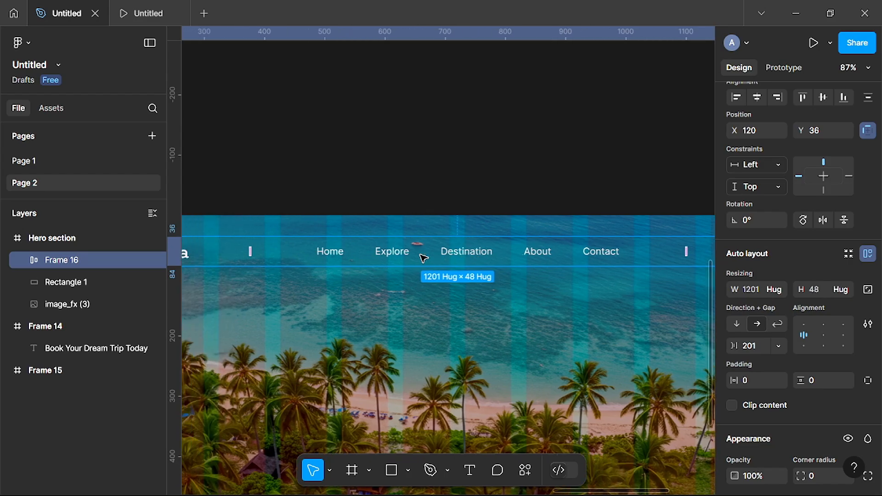
pyautogui.hscroll(-10, 423, 258)
pyautogui.scroll(-3, 423, 258)
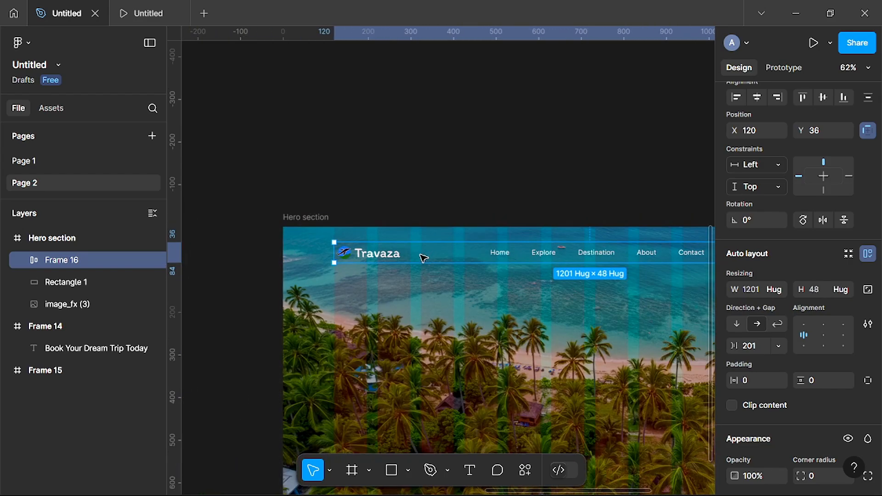
pyautogui.scroll(-6, 423, 258)
pyautogui.hscroll(3, 423, 258)
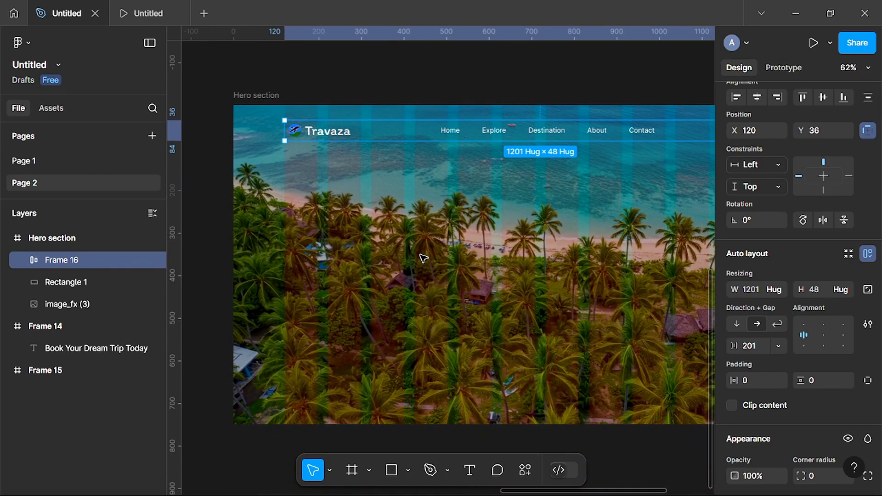
pyautogui.scroll(-1, 424, 258)
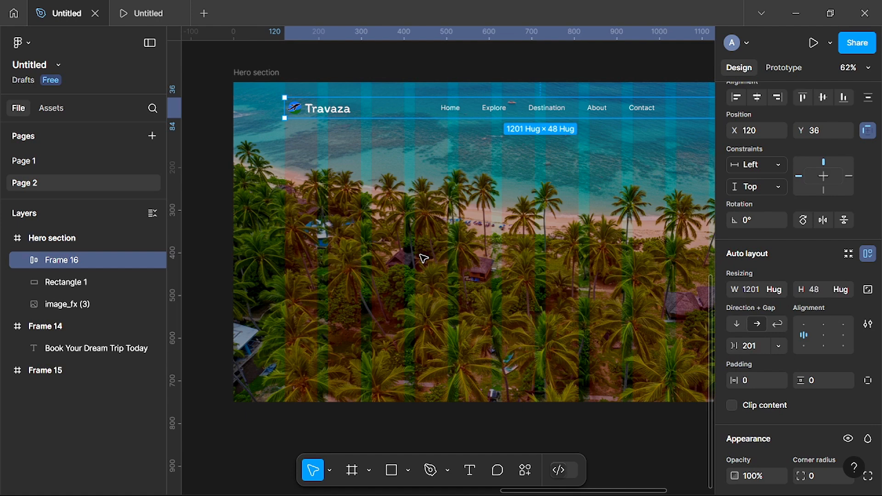
pyautogui.press('Escape')
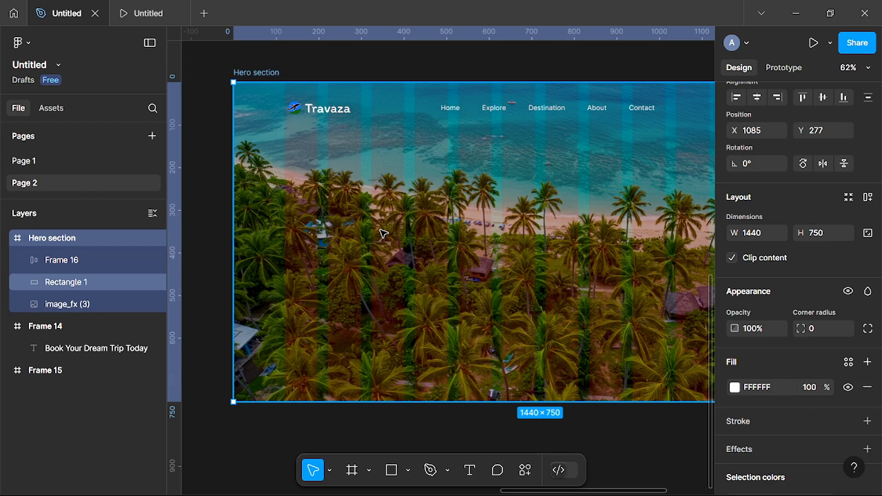
# - Move the "Book Your Dream Trip Today" heading frame and the description frame together to just beside the hero section
pyautogui.scroll(10, 384, 234)
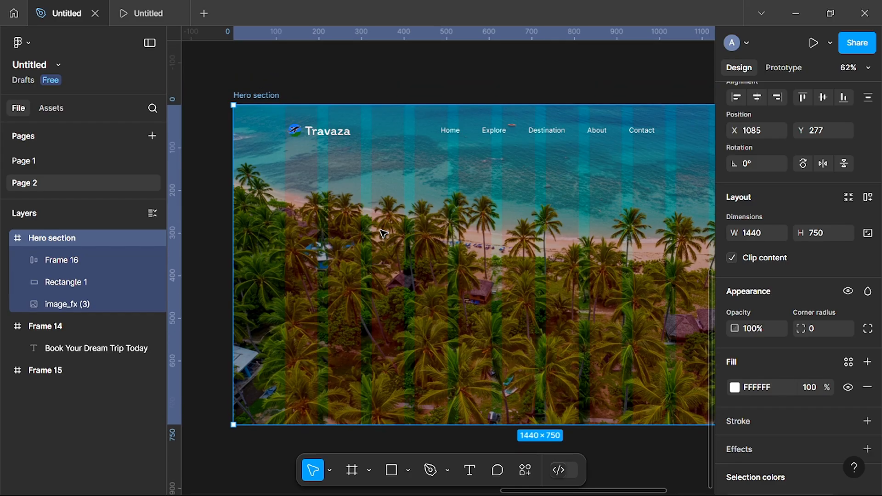
pyautogui.hscroll(-6, 384, 234)
pyautogui.keyDown('ctrl'); pyautogui.scroll(-8, 383, 234); pyautogui.keyUp('ctrl')
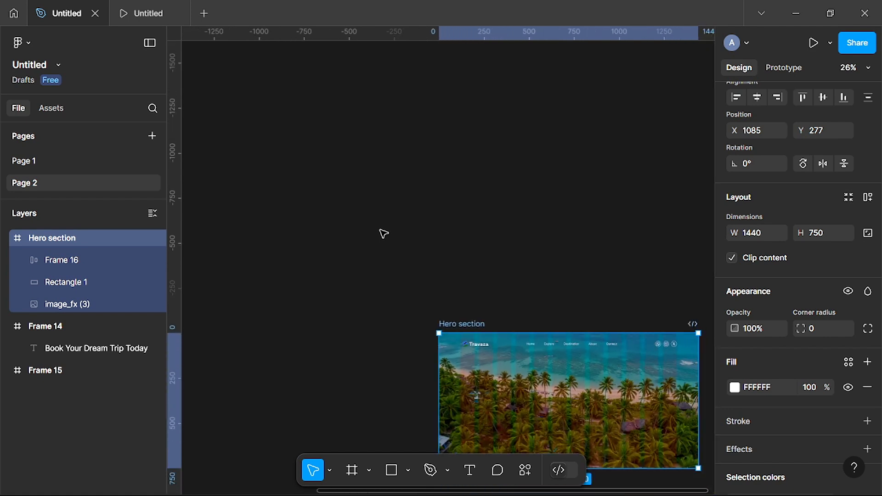
pyautogui.hscroll(-2, 402, 222)
pyautogui.hscroll(-5, 401, 223)
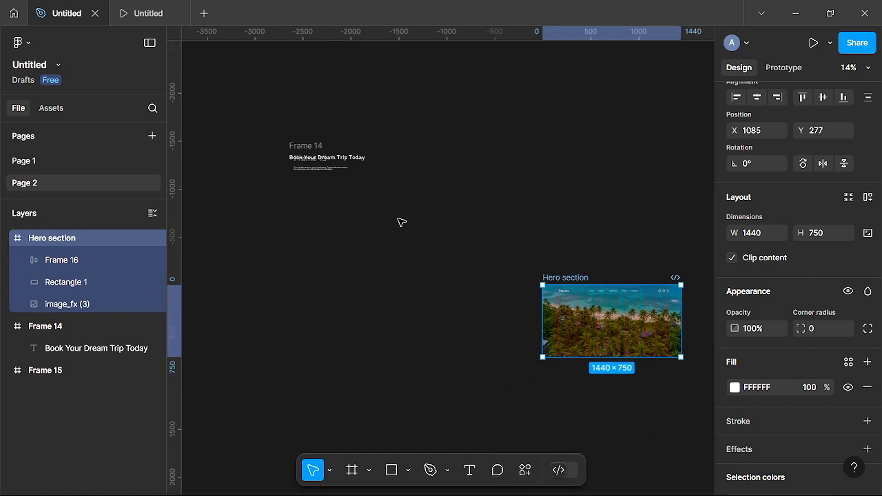
pyautogui.moveTo(288, 137); pyautogui.dragTo(385, 205)
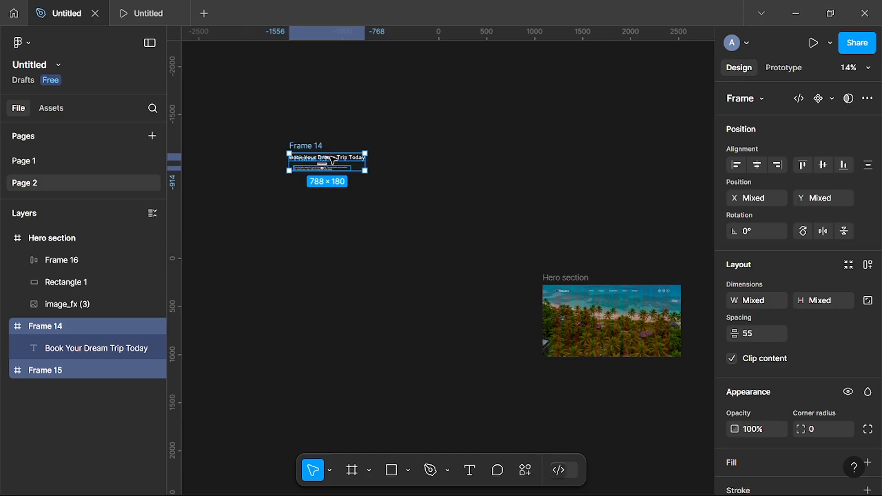
pyautogui.moveTo(323, 166); pyautogui.dragTo(497, 303)
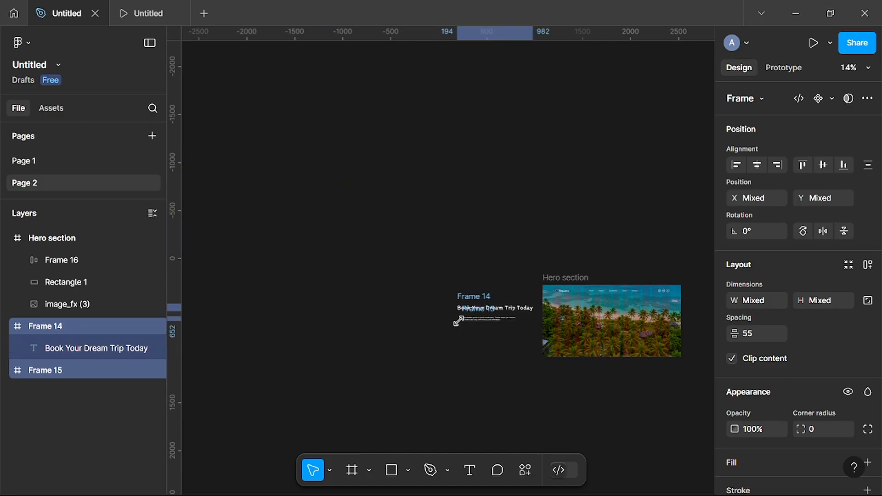
# - Move the "Book Your Dream Trip Today" heading frame into the hero section at X 120, Y 238
pyautogui.scroll(3, 456, 319)
pyautogui.hscroll(5, 456, 319)
pyautogui.scroll(2, 462, 323)
pyautogui.scroll(3, 461, 324)
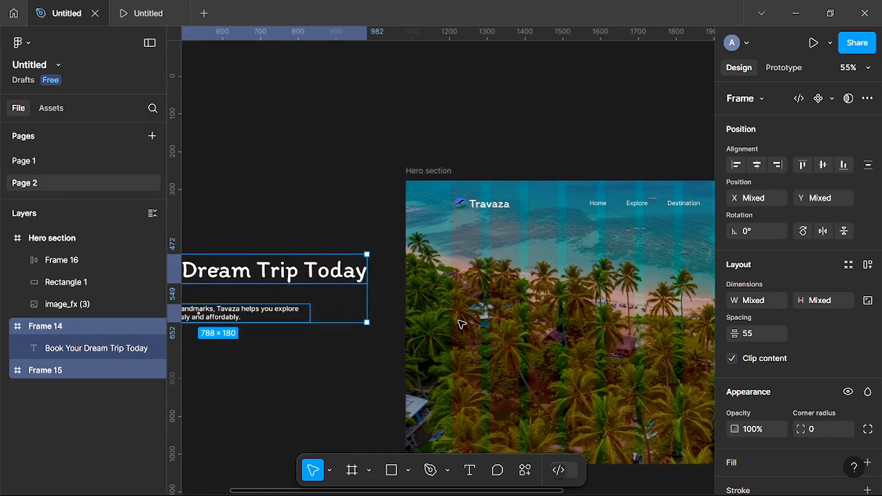
pyautogui.hscroll(-3, 459, 322)
pyautogui.scroll(1, 459, 321)
pyautogui.click(379, 348)
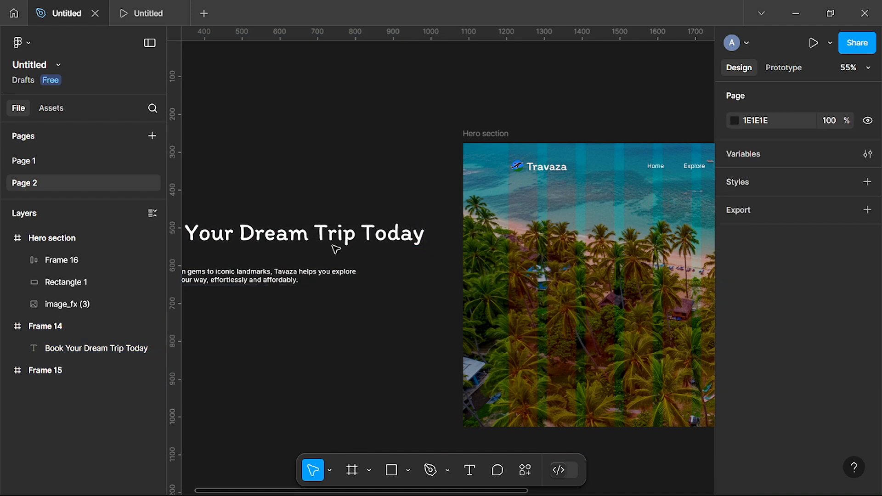
pyautogui.moveTo(299, 236); pyautogui.dragTo(667, 264)
pyautogui.hscroll(3, 627, 315)
pyautogui.hscroll(5, 627, 315)
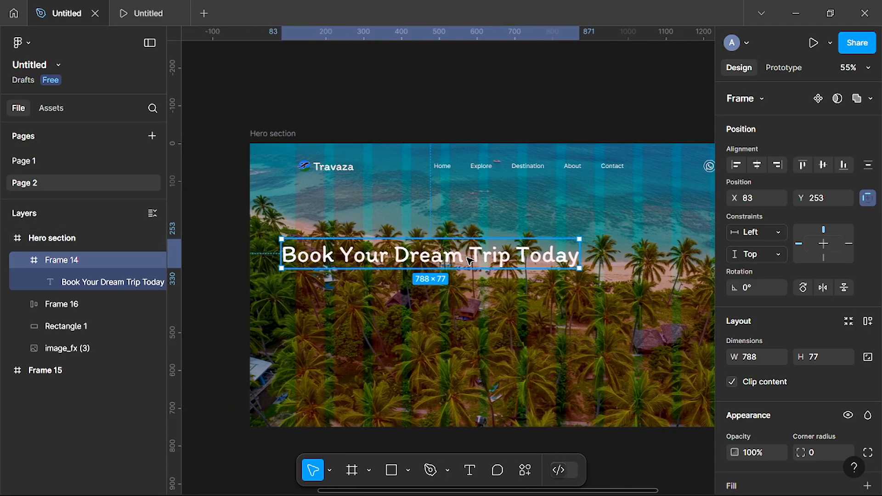
pyautogui.moveTo(470, 261); pyautogui.dragTo(483, 255)
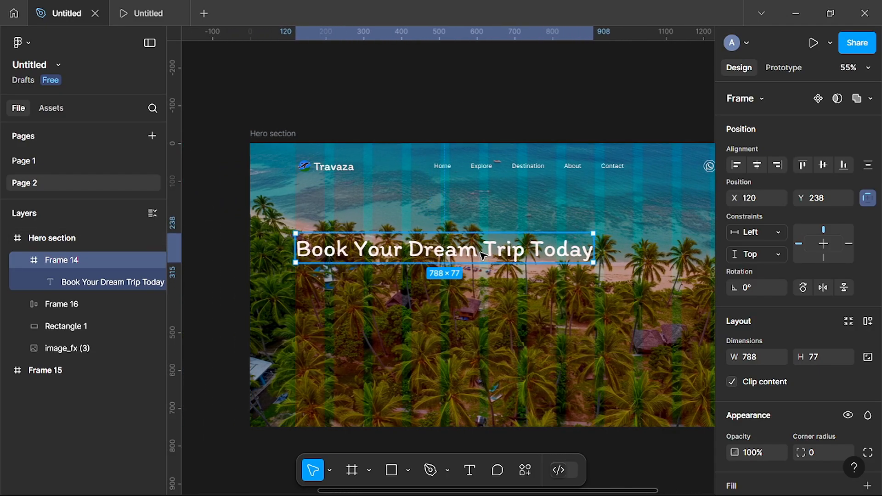
pyautogui.hscroll(-3, 498, 316)
pyautogui.hscroll(2, 499, 317)
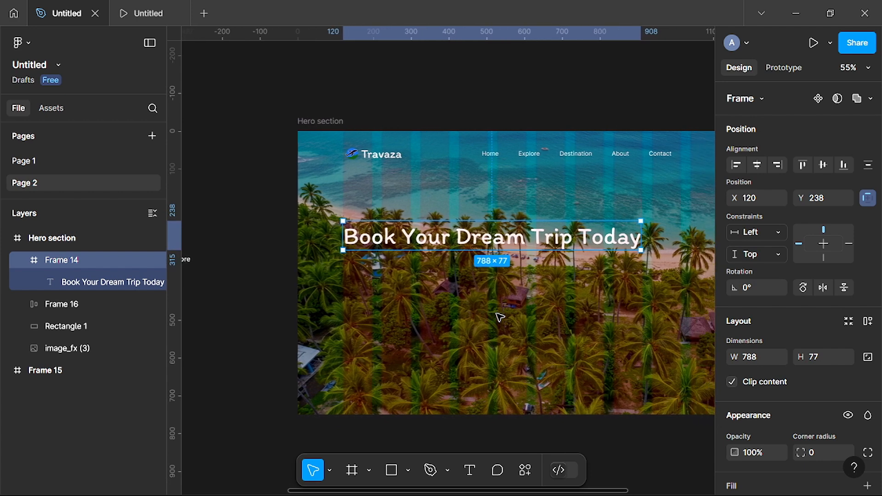
# - Move the heading frame out of the hero section to X 228, Y 379, above the description text
pyautogui.scroll(3, 472, 327)
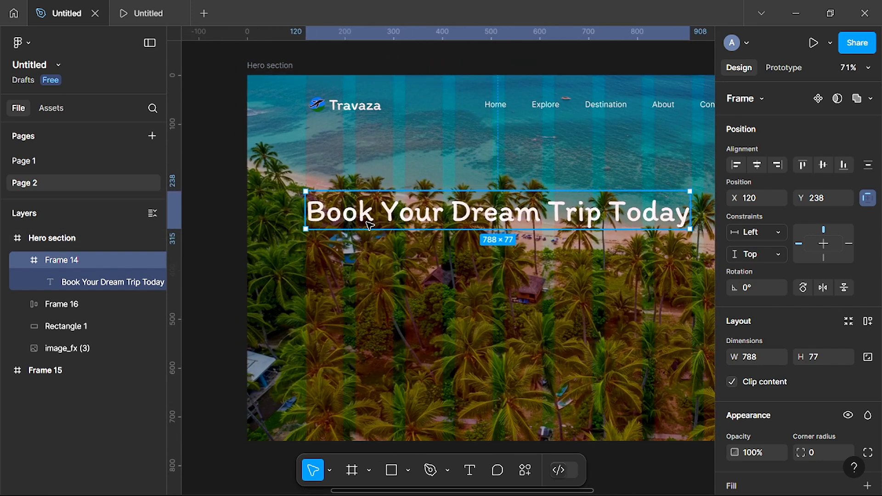
pyautogui.moveTo(388, 215); pyautogui.dragTo(275, 151)
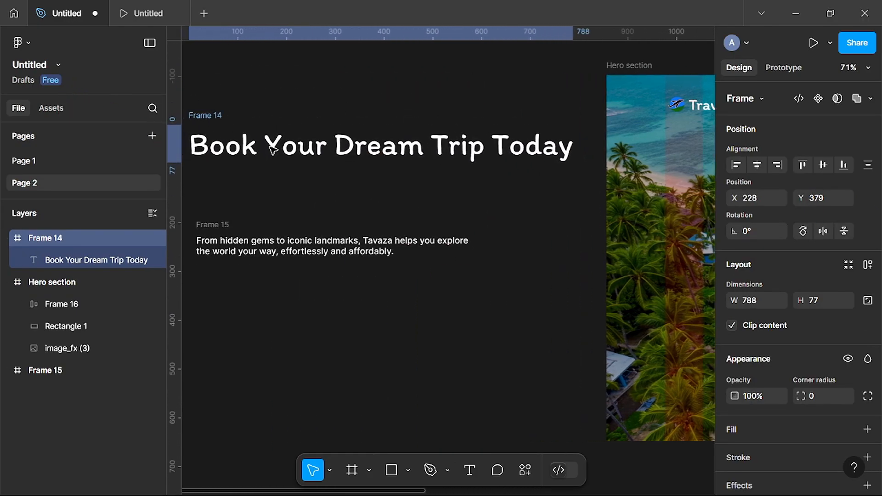
pyautogui.hscroll(-2, 320, 216)
pyautogui.scroll(1, 320, 216)
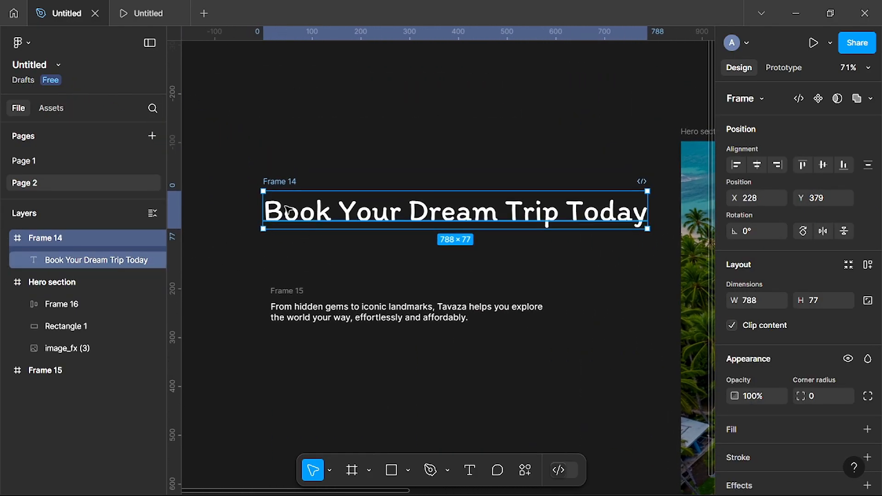
# - Take the "Book Your Dream Trip Today" text out of its frame and delete the emptied frame
pyautogui.click(321, 214)
pyautogui.moveTo(322, 213); pyautogui.dragTo(308, 134)
pyautogui.click(291, 185)
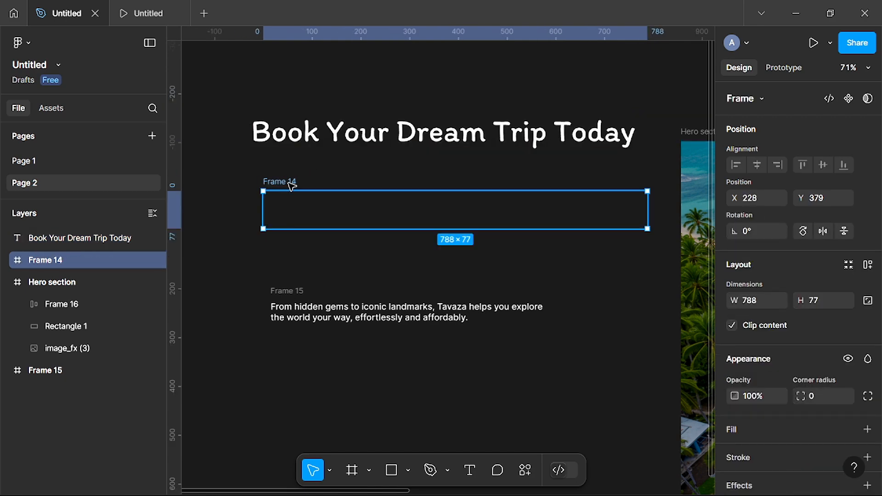
pyautogui.press('Delete')
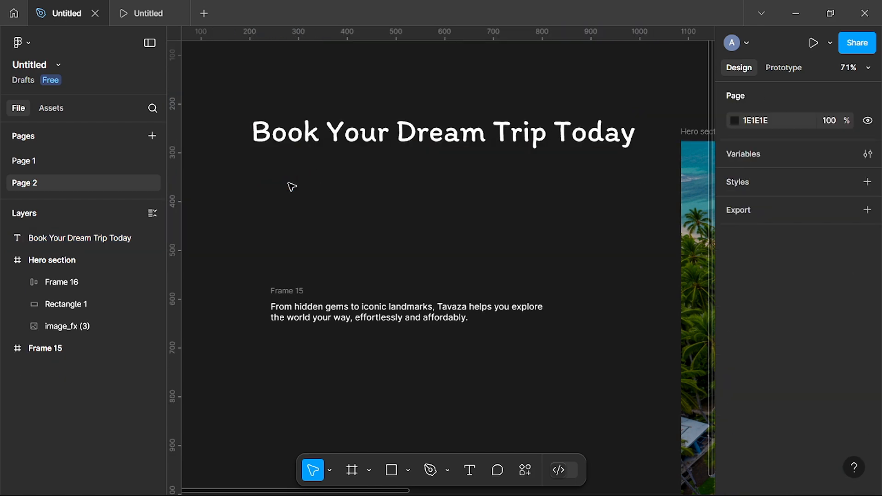
# - Take the description text out of its frame, place it beneath the heading, and delete the emptied frame
pyautogui.click(308, 313)
pyautogui.moveTo(344, 317); pyautogui.dragTo(338, 221)
pyautogui.click(298, 292)
pyautogui.press('Delete')
pyautogui.scroll(3, 374, 260)
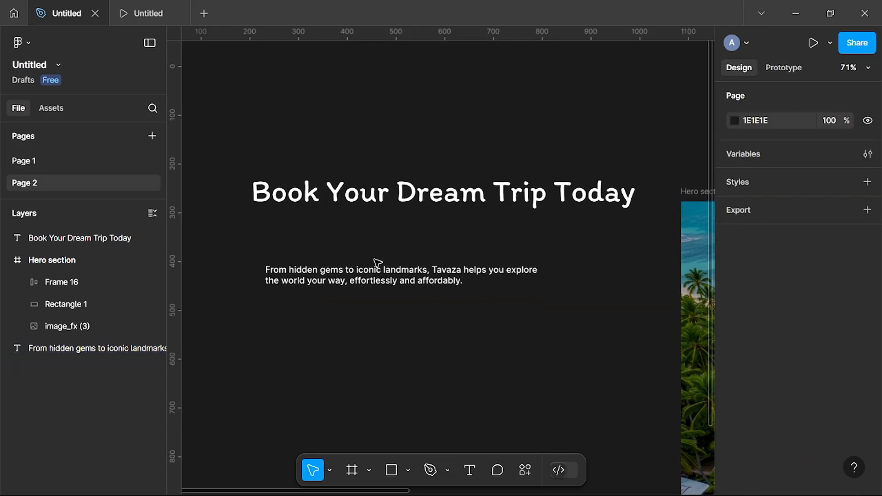
pyautogui.scroll(1, 378, 263)
pyautogui.scroll(2, 411, 221)
pyautogui.scroll(-2, 412, 221)
pyautogui.scroll(1, 412, 222)
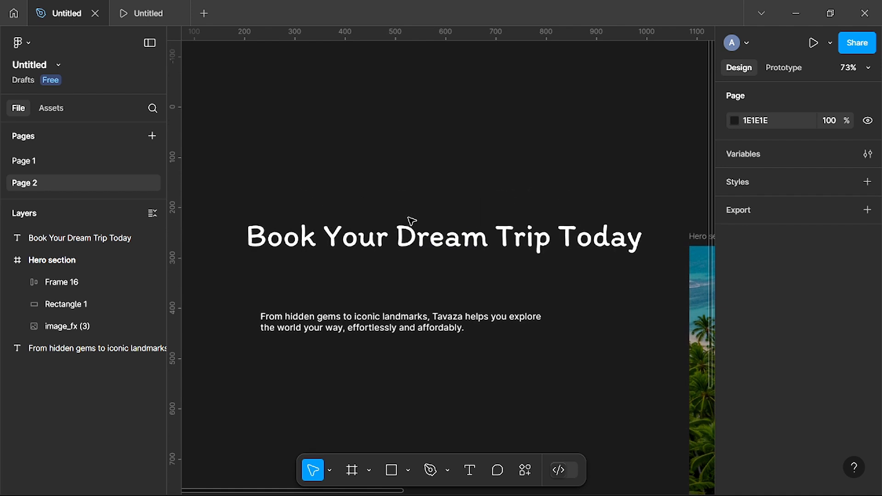
pyautogui.scroll(1, 411, 221)
# - Wrap the "Book Your Dream Trip Today" text in a new frame and name it "Hero title"
pyautogui.click(343, 251)
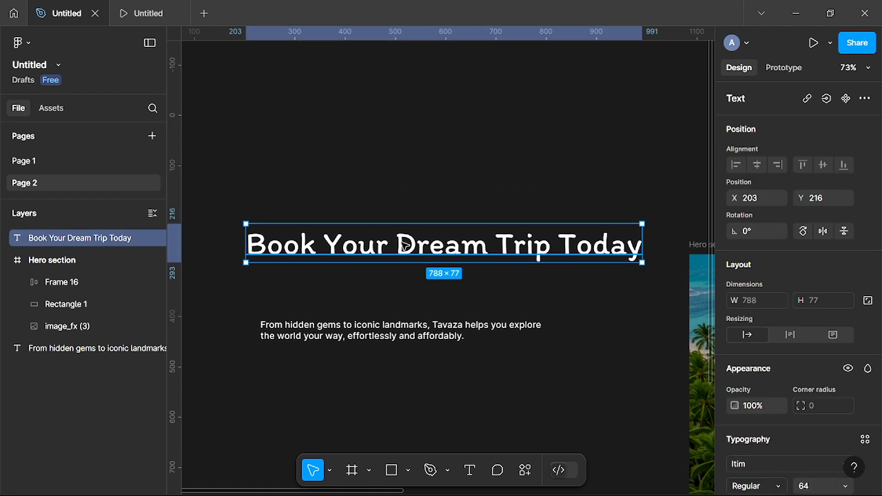
pyautogui.rightClick(364, 244)
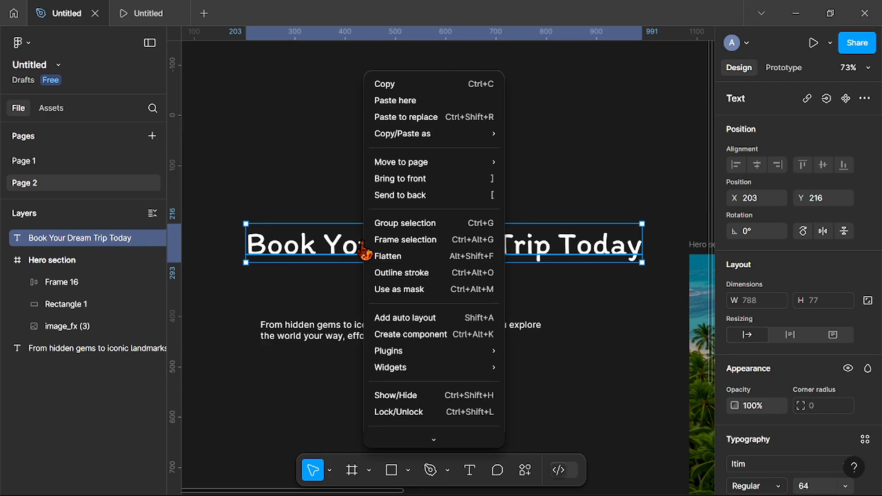
pyautogui.click(421, 246)
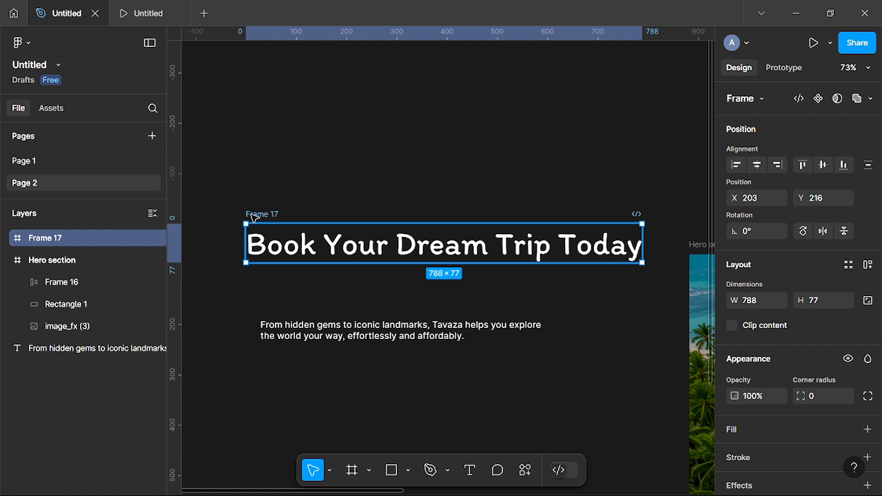
pyautogui.doubleClick(268, 216)
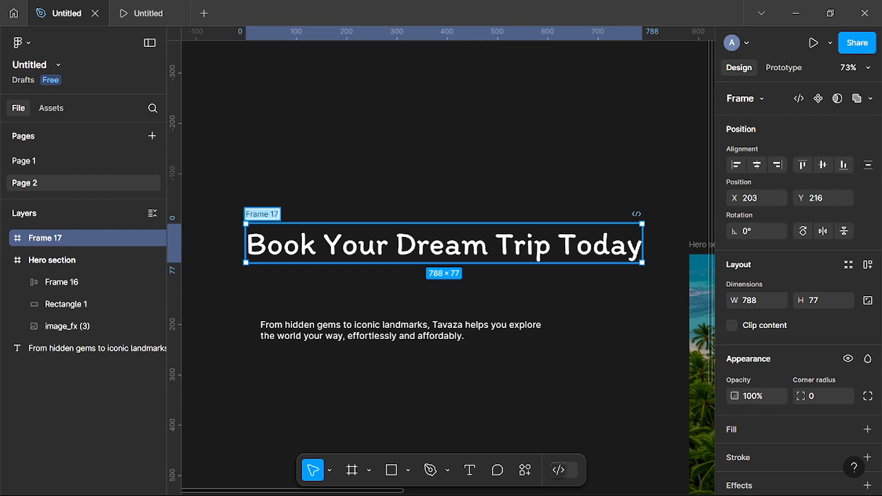
pyautogui.write('Hero ')
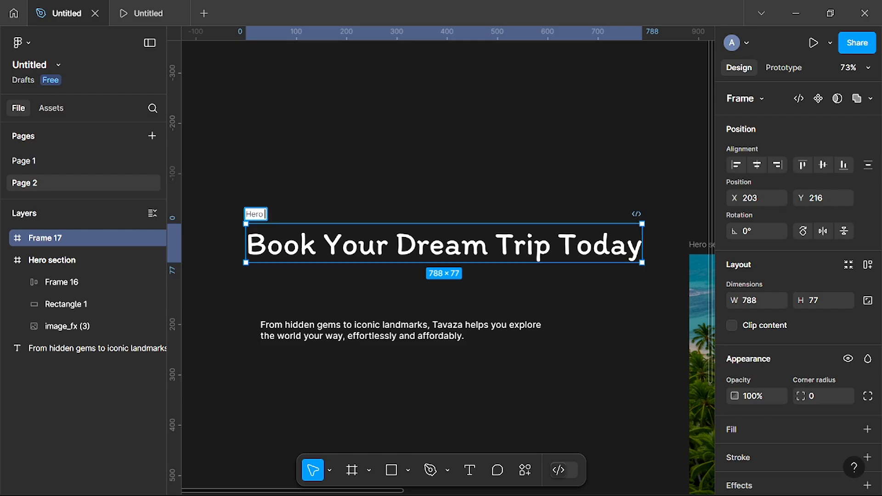
pyautogui.write('title')
pyautogui.click(347, 211)
# - Wrap the description text in a new frame and extend the frame's height to 48
pyautogui.click(303, 339)
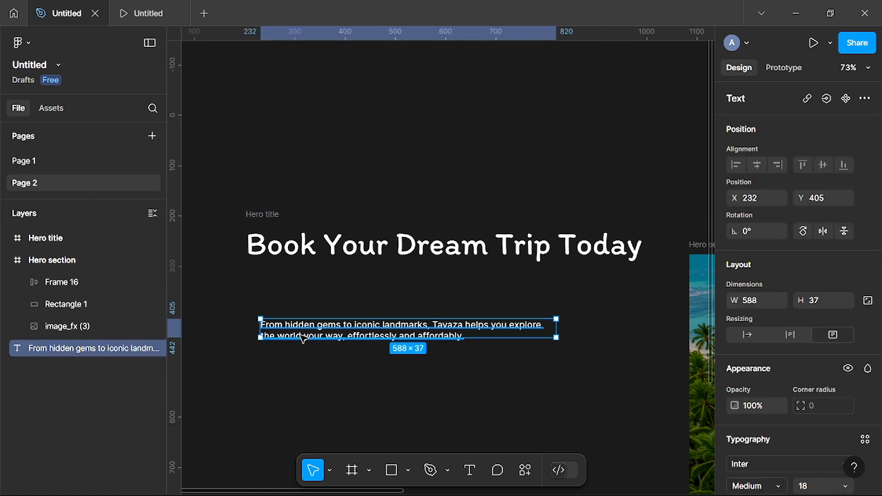
pyautogui.rightClick(330, 337)
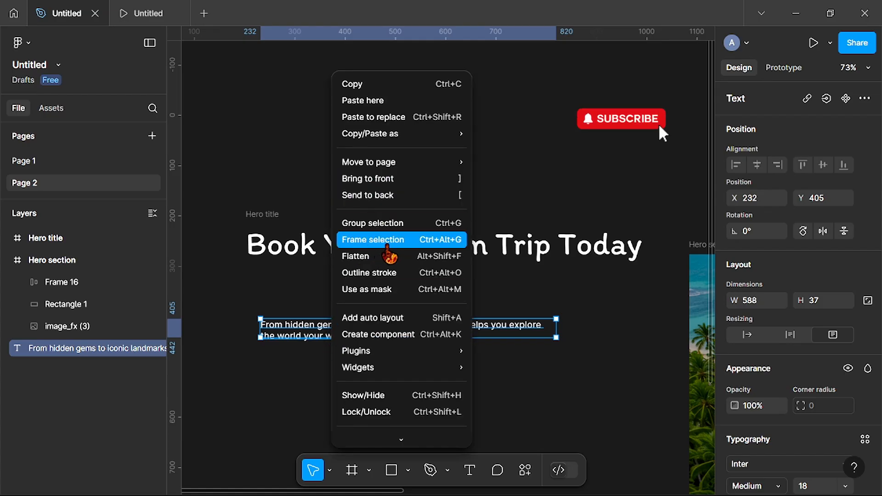
pyautogui.click(388, 251)
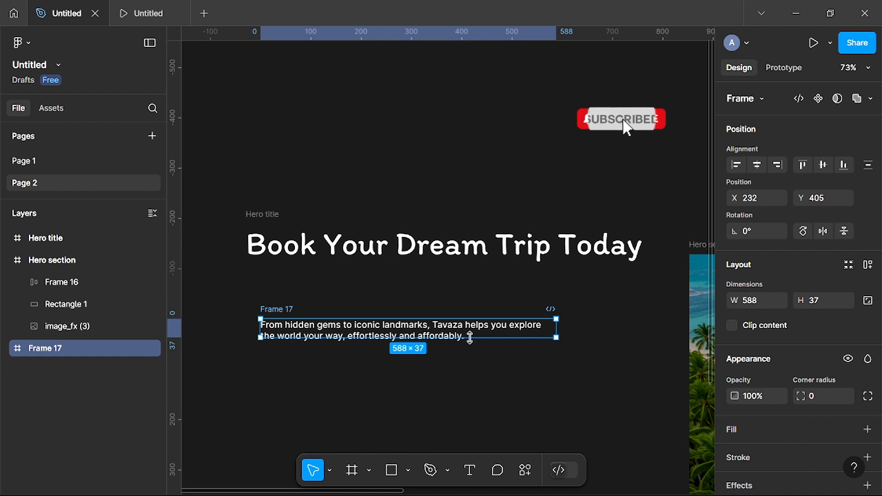
pyautogui.scroll(5, 465, 352)
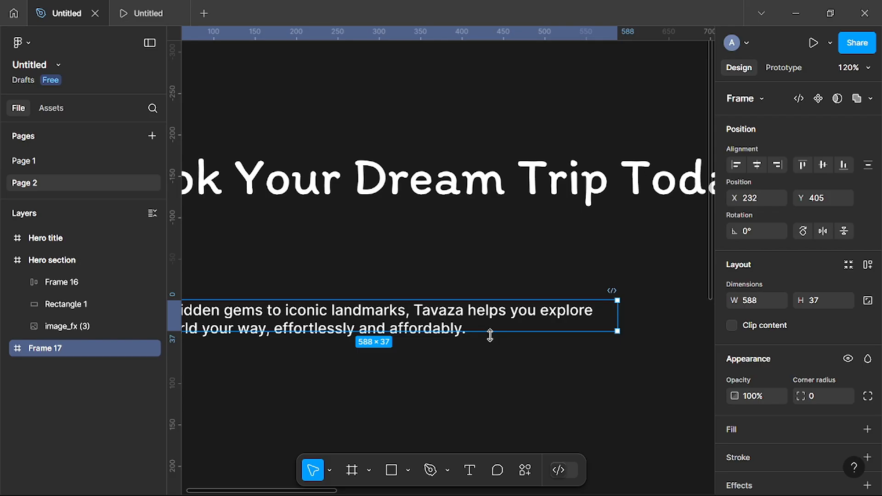
pyautogui.moveTo(490, 335); pyautogui.dragTo(490, 339)
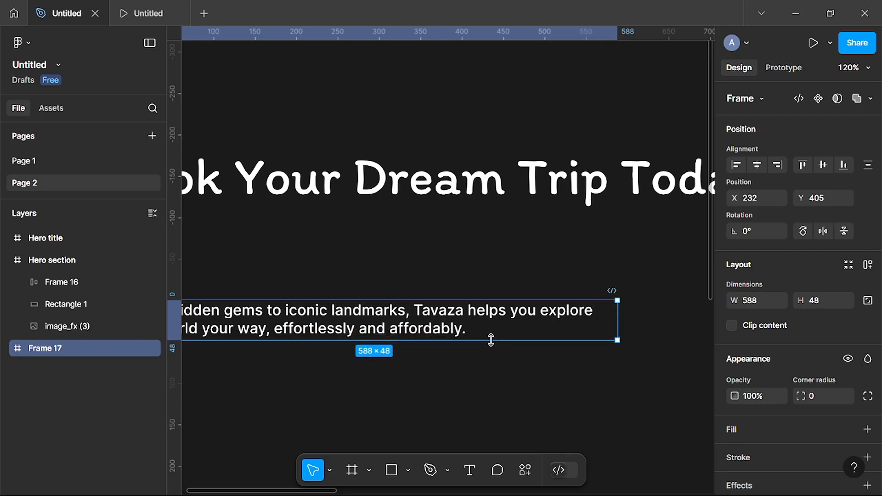
# - Rename the description's frame as "Hero body text"
pyautogui.hscroll(-3, 466, 366)
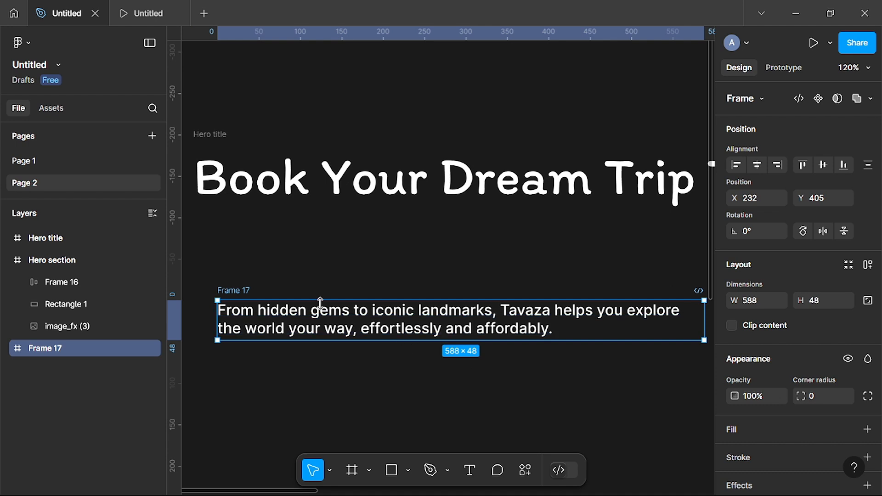
pyautogui.doubleClick(234, 291)
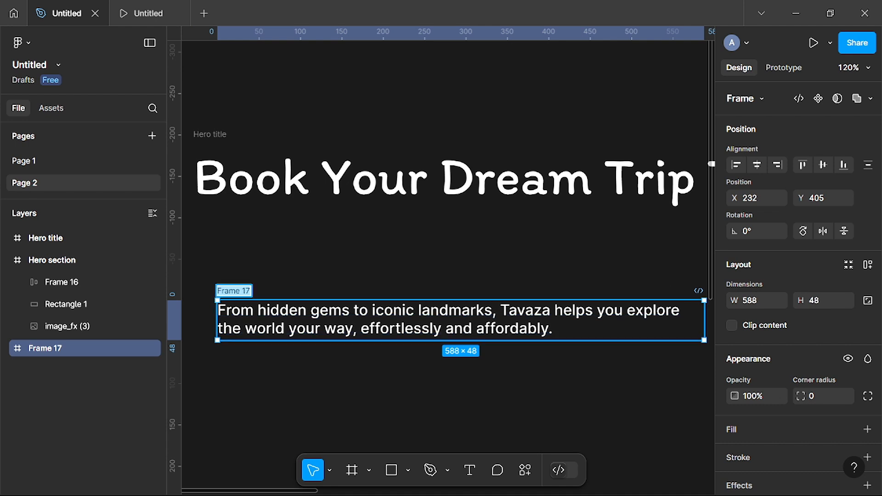
pyautogui.write('Hero body')
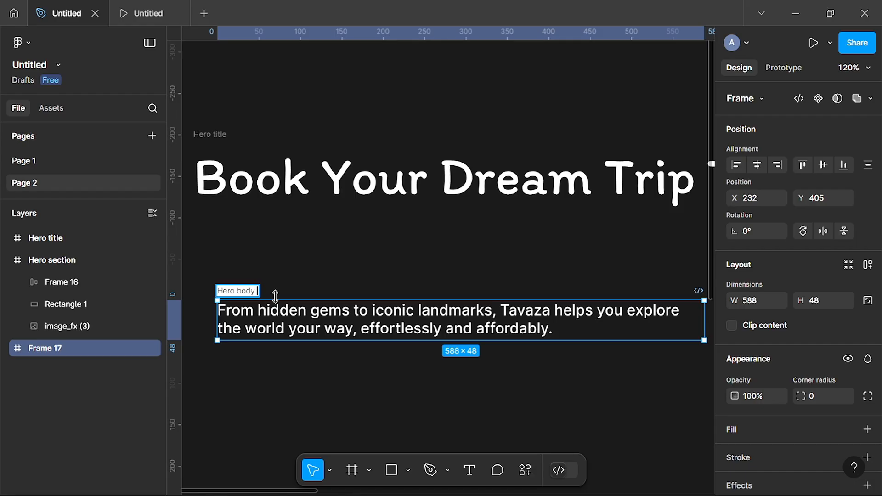
pyautogui.write(' text')
pyautogui.click(401, 419)
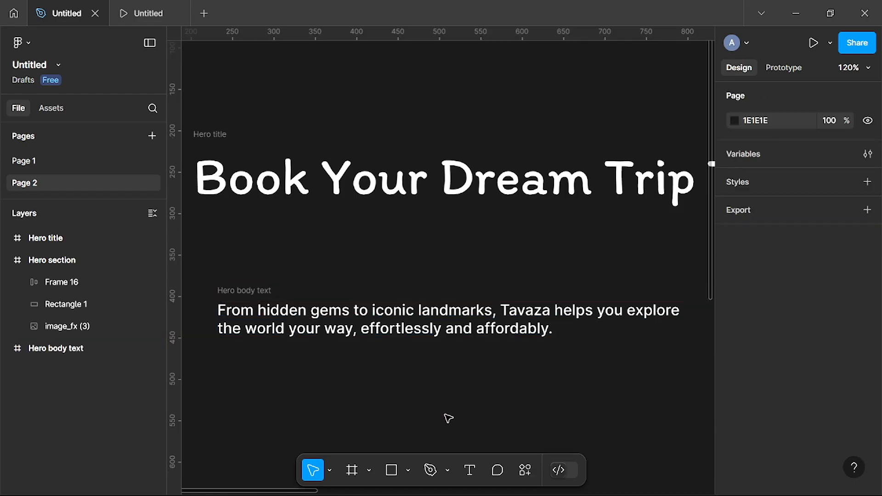
# - Move the Hero title frame into the hero section at X 116, Y 249
pyautogui.scroll(-6, 447, 418)
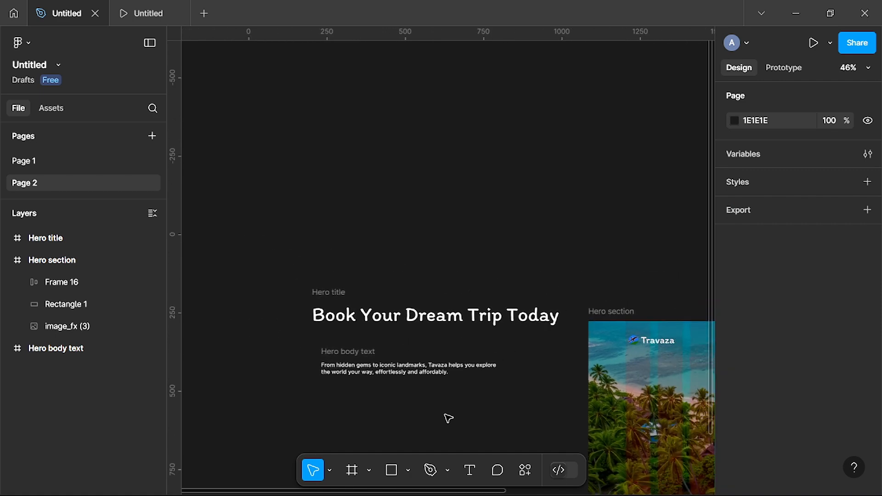
pyautogui.scroll(-3, 448, 418)
pyautogui.hscroll(5, 448, 418)
pyautogui.click(229, 239)
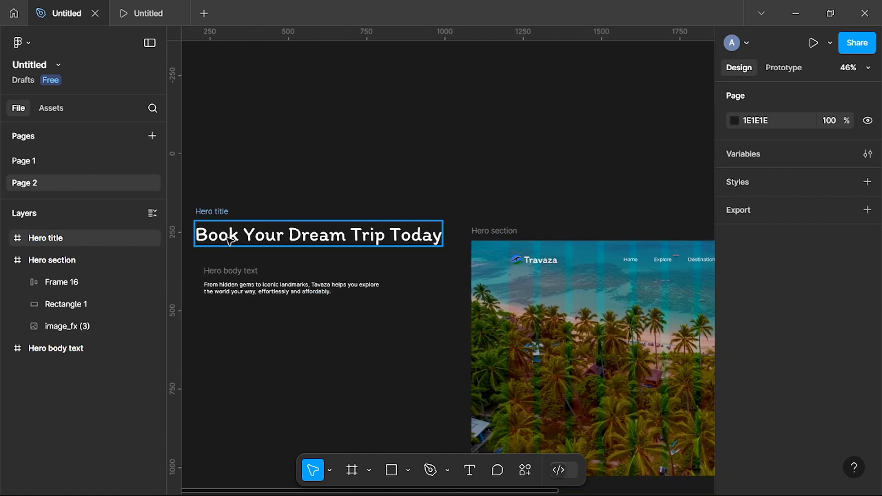
pyautogui.moveTo(211, 211); pyautogui.dragTo(562, 341)
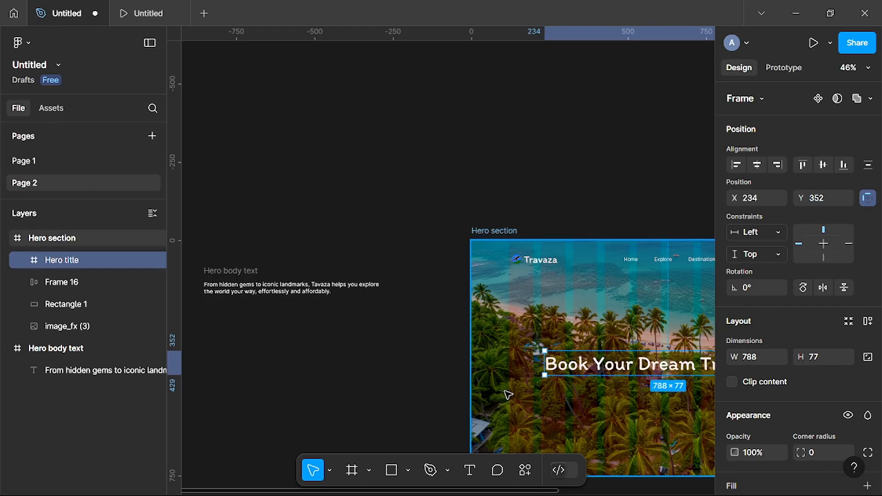
pyautogui.hotkey('shift', '2')
pyautogui.hotkey('shift', '1')
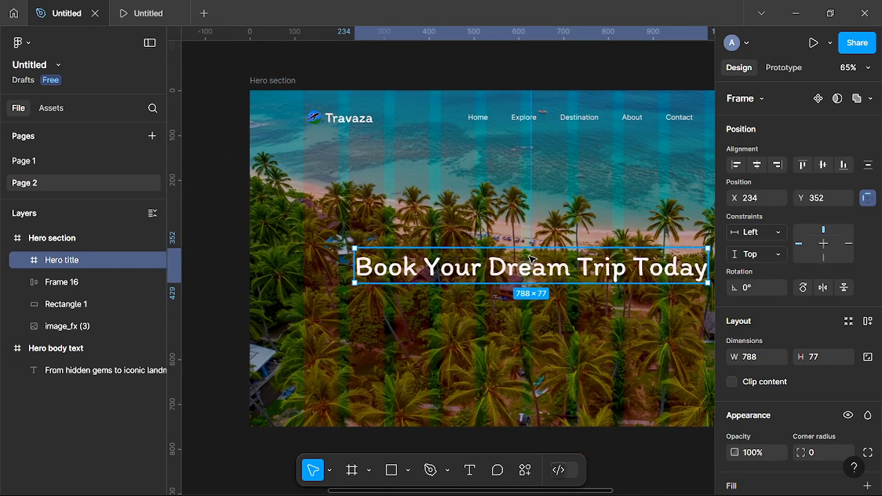
pyautogui.moveTo(547, 262); pyautogui.dragTo(494, 216)
# - Move the Hero body text frame directly beneath the heading, nested in the Hero title frame at X 0, Y 96
pyautogui.hscroll(-3, 298, 311)
pyautogui.hscroll(-4, 298, 311)
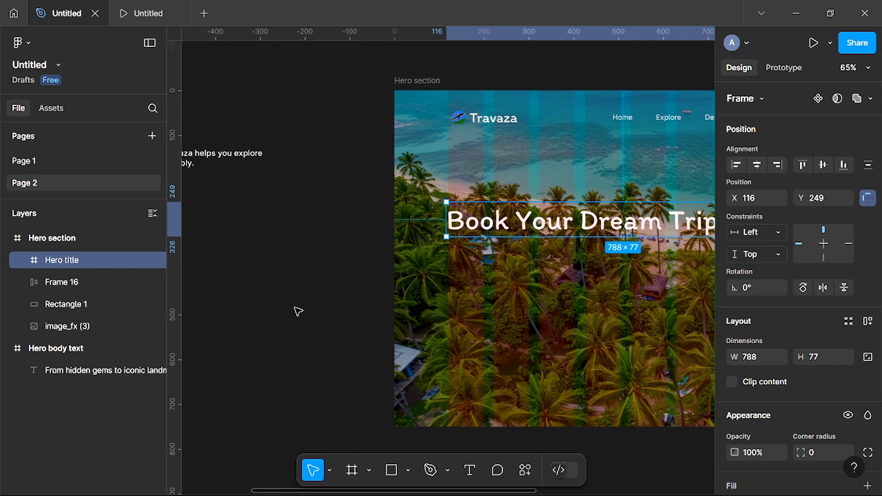
pyautogui.click(236, 159)
pyautogui.hscroll(-3, 281, 201)
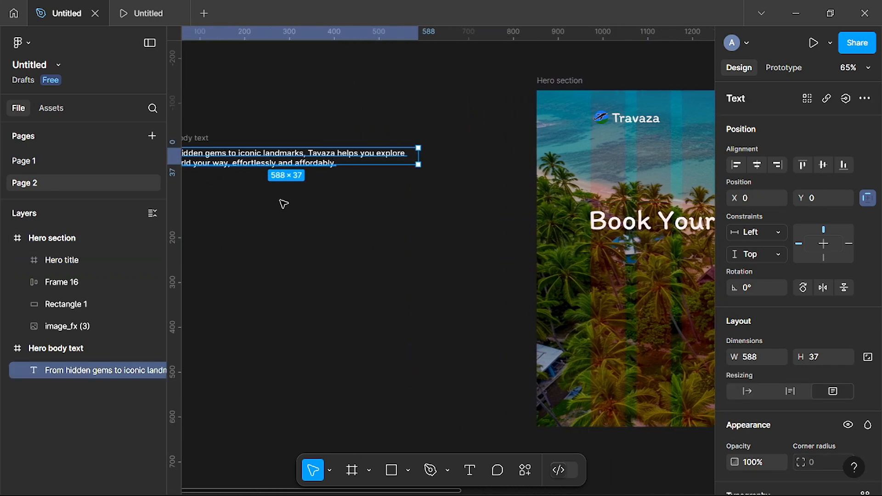
pyautogui.moveTo(197, 137); pyautogui.dragTo(631, 238)
pyautogui.scroll(-2, 679, 339)
pyautogui.hscroll(5, 679, 339)
pyautogui.hscroll(5, 679, 339)
pyautogui.scroll(-2, 679, 339)
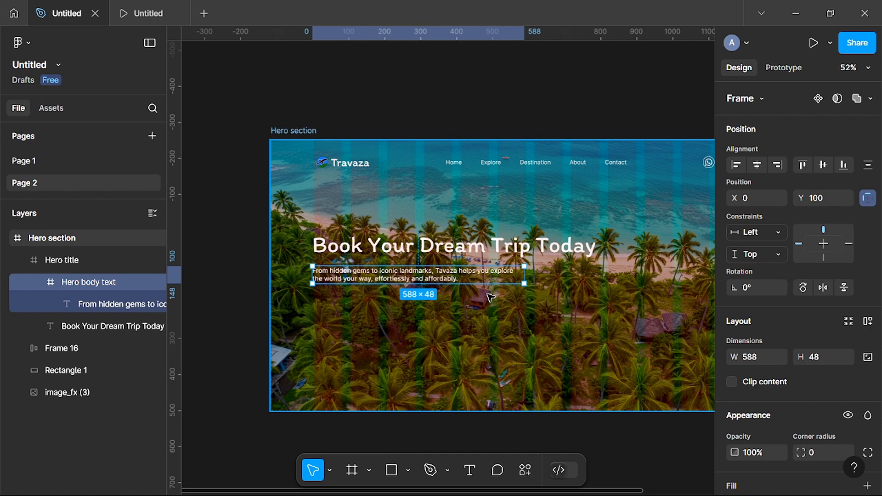
pyautogui.scroll(3, 491, 297)
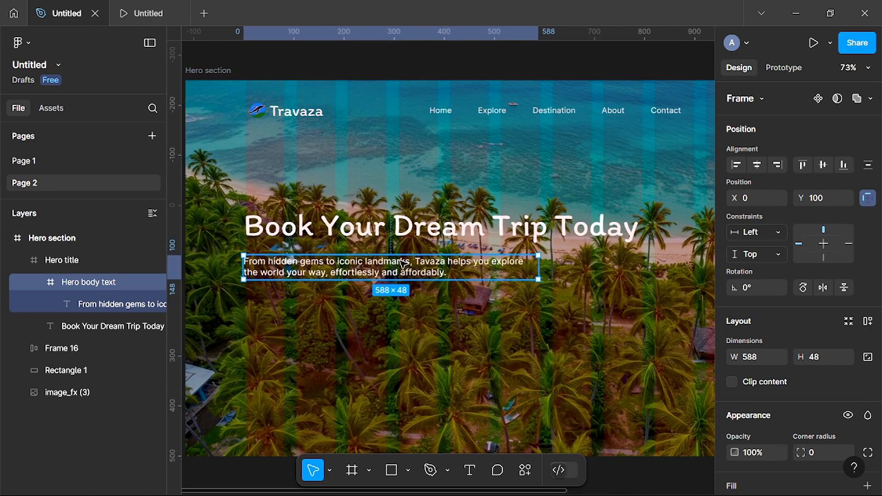
pyautogui.moveTo(403, 263); pyautogui.dragTo(412, 262)
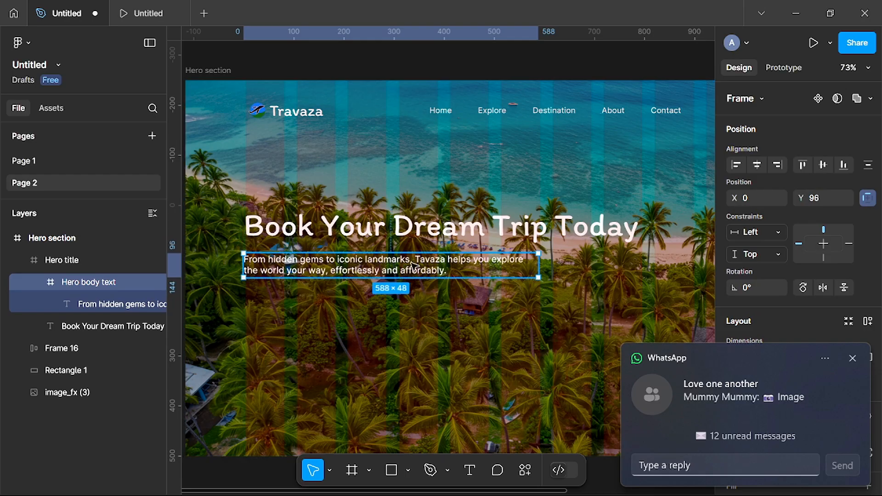
# - Examine the spacing and alignment of the heading and description against the column grid, down to the description text itself
pyautogui.scroll(-2, 483, 339)
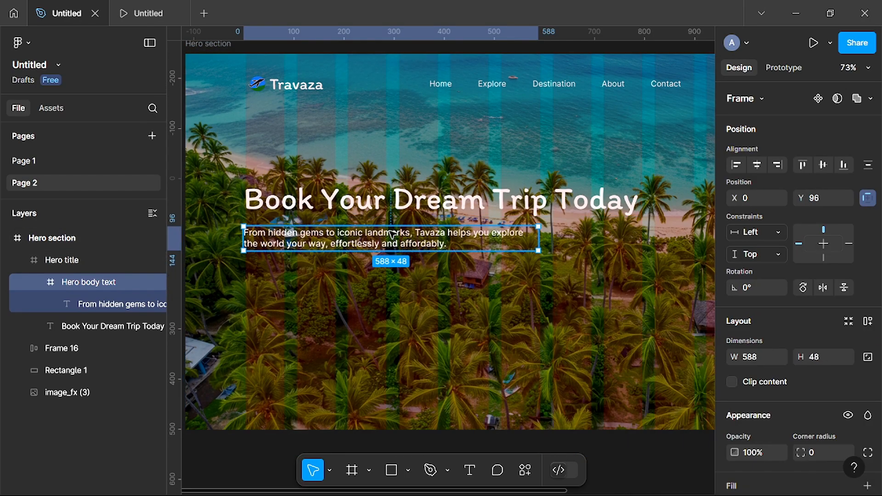
pyautogui.scroll(3, 281, 249)
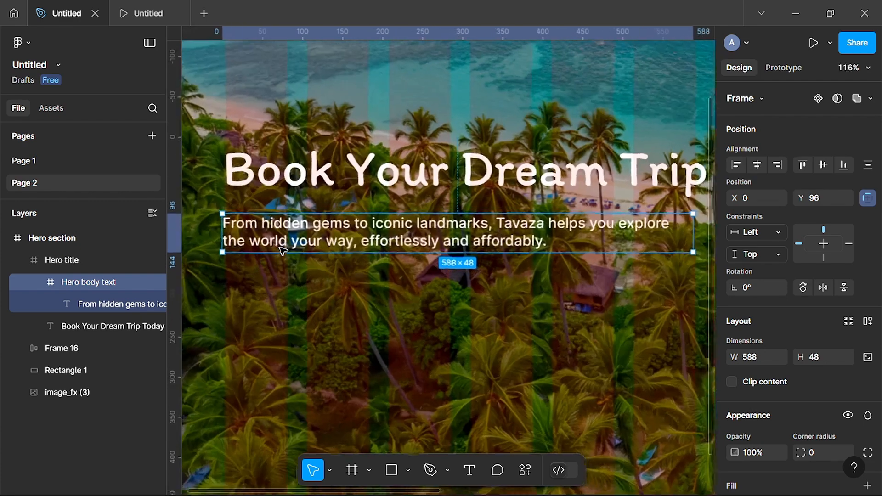
pyautogui.scroll(1, 282, 251)
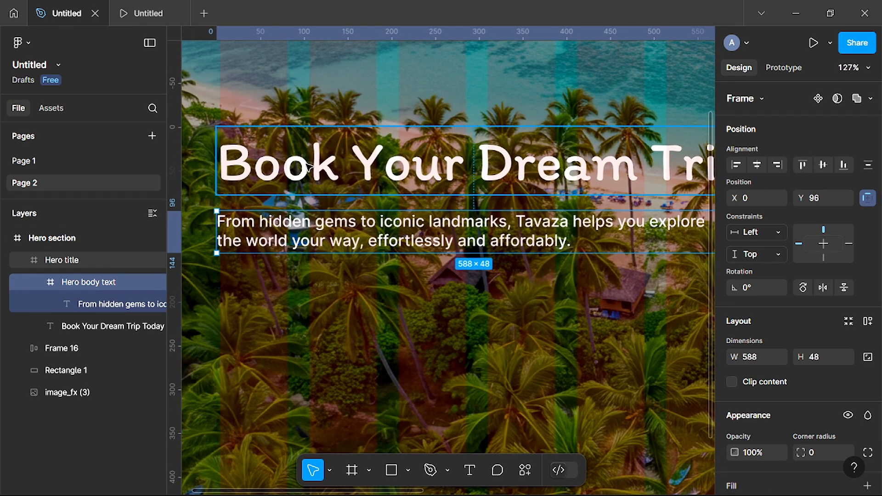
pyautogui.hscroll(2, 455, 164)
pyautogui.hscroll(5, 456, 164)
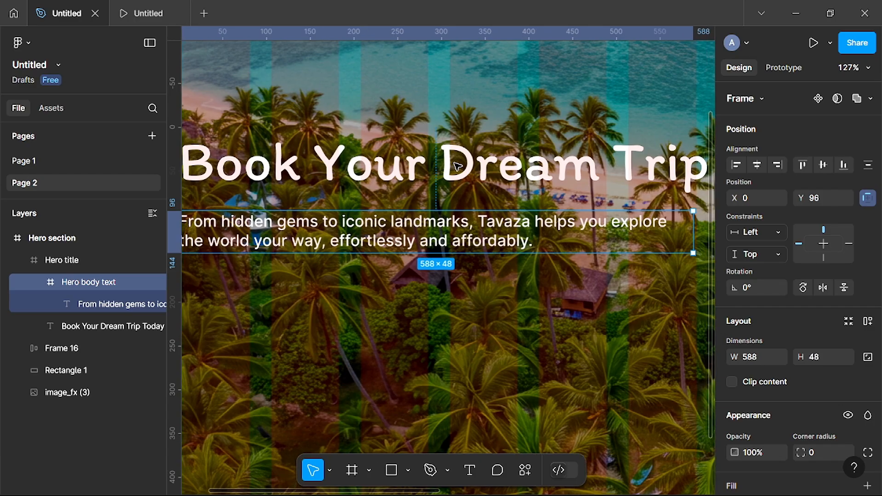
pyautogui.hscroll(-10, 457, 165)
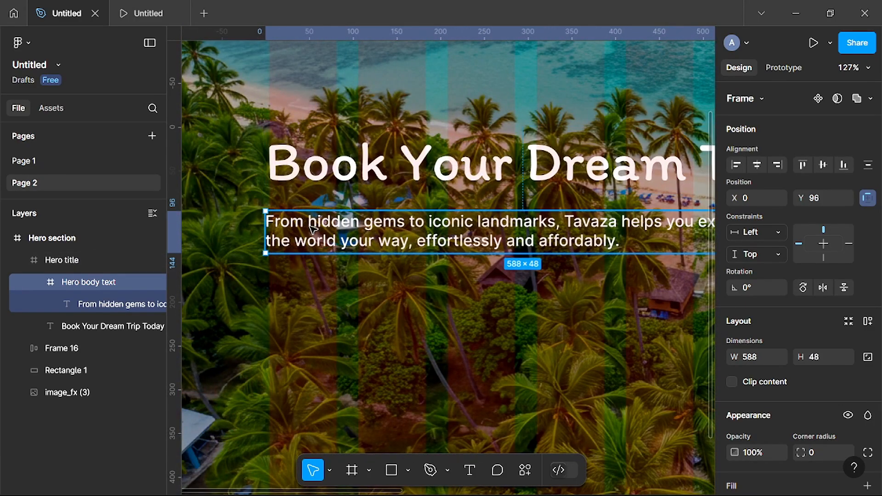
pyautogui.hscroll(1, 338, 242)
pyautogui.scroll(-2, 338, 242)
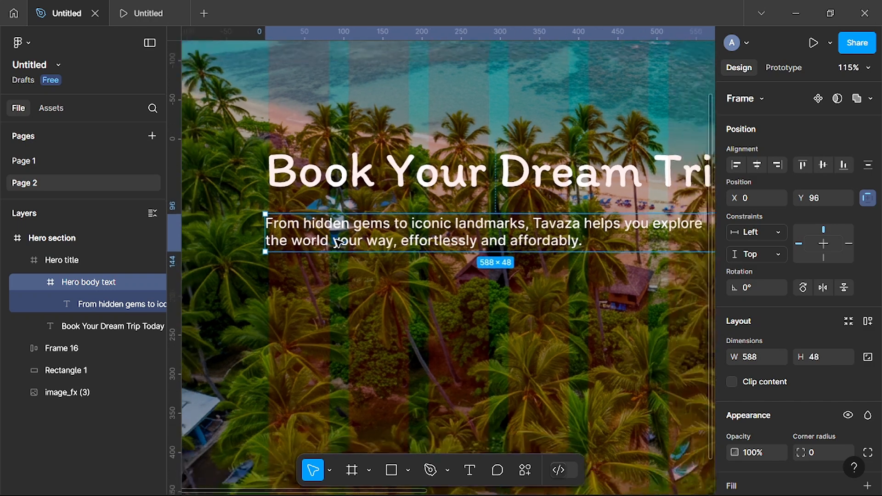
pyautogui.hscroll(4, 337, 243)
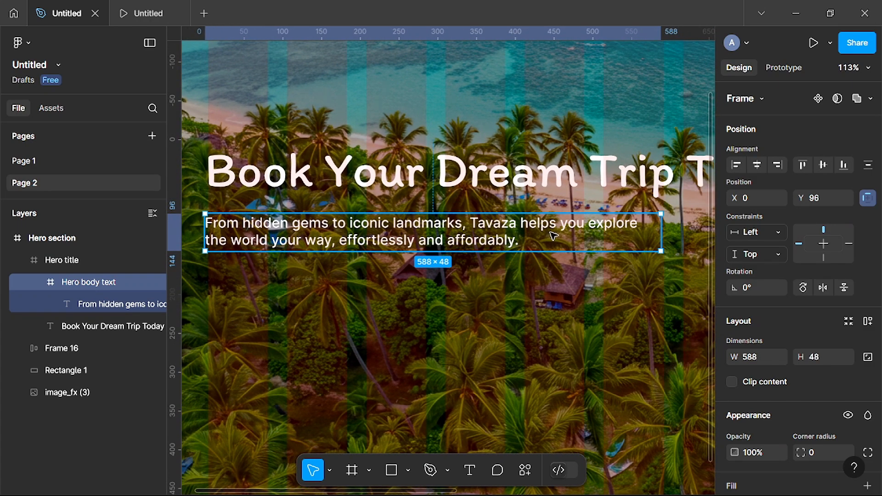
pyautogui.doubleClick(487, 229)
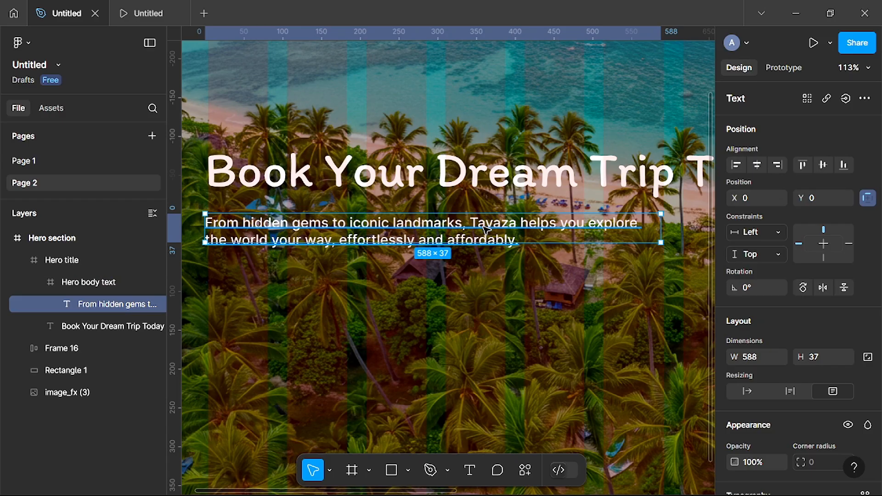
# - Correct the misspelled brand name in the description text to "Travaza"
pyautogui.doubleClick(486, 228)
pyautogui.click(473, 224)
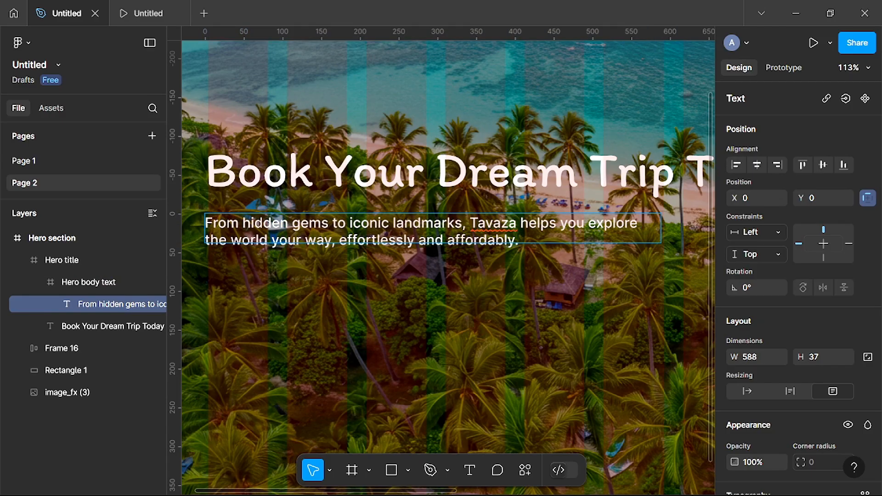
pyautogui.write('r')
pyautogui.press('Escape')
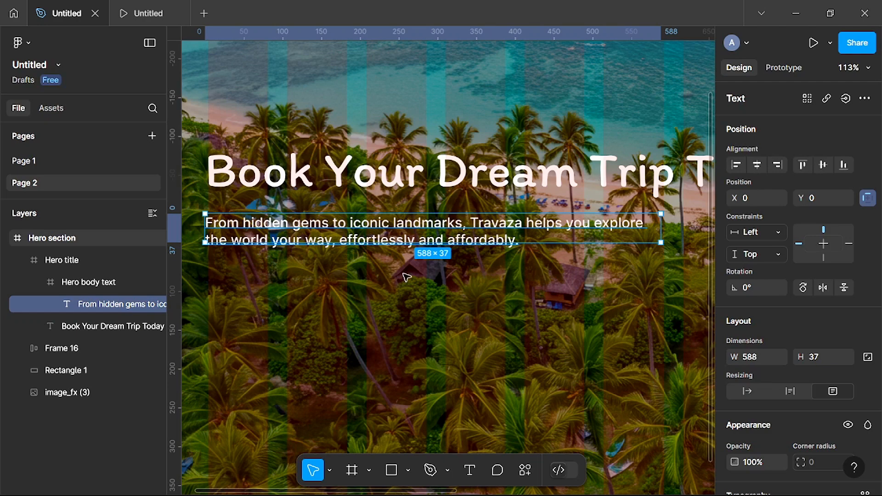
# - Examine the hero section's heading, description and header navigation against the column grid and the section's outer edges
pyautogui.scroll(3, 503, 280)
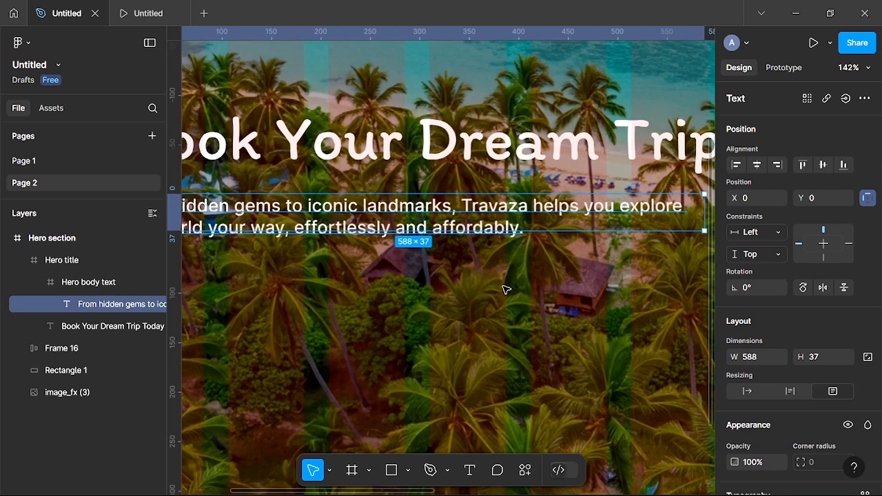
pyautogui.scroll(-2, 510, 281)
pyautogui.click(523, 282)
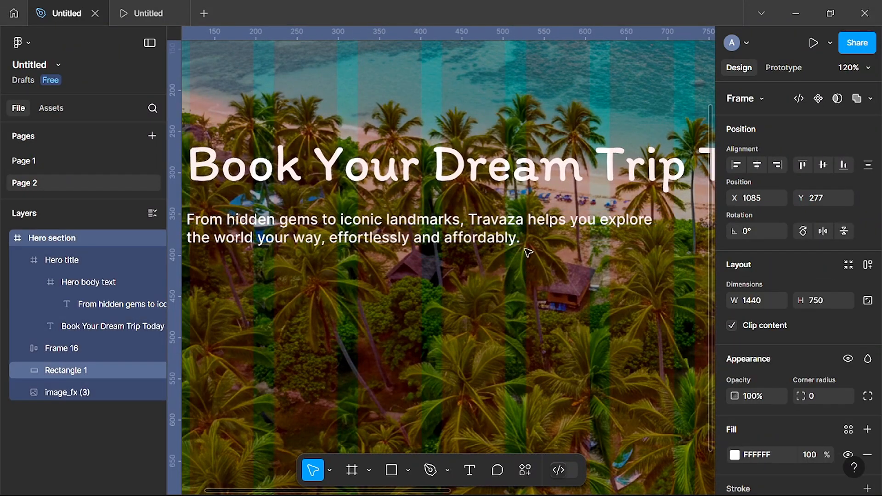
pyautogui.click(501, 230)
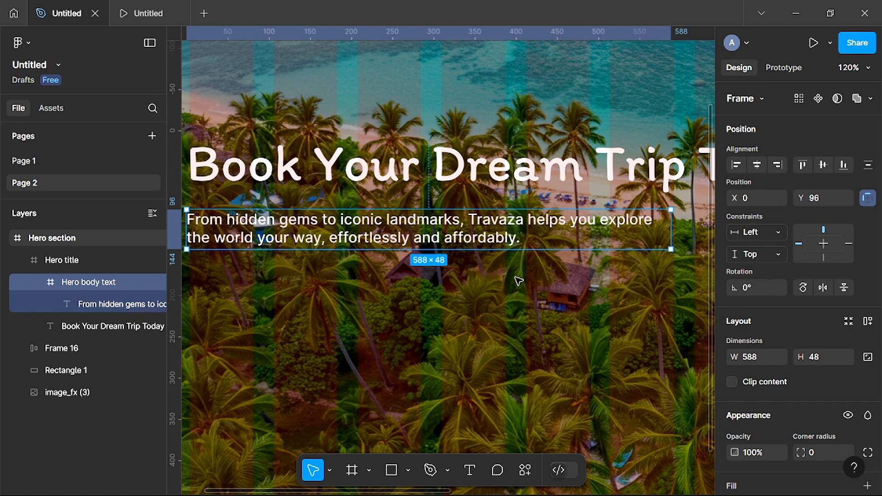
pyautogui.scroll(-3, 518, 281)
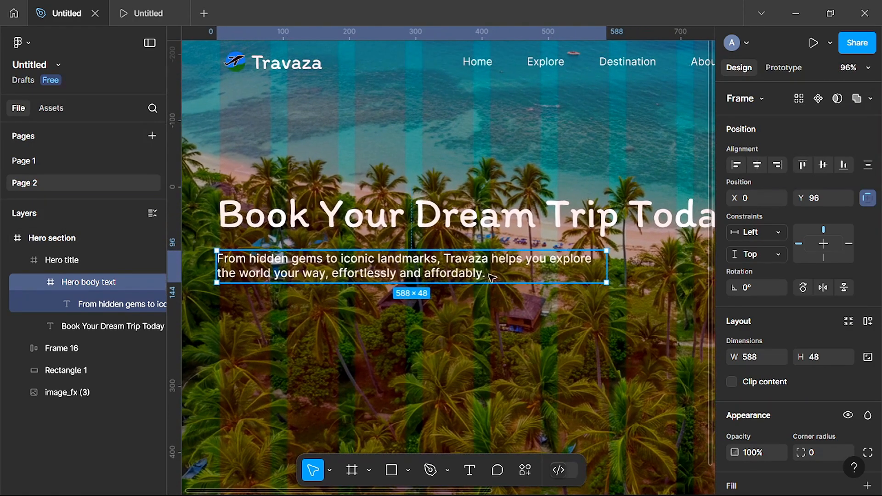
pyautogui.scroll(-2, 442, 277)
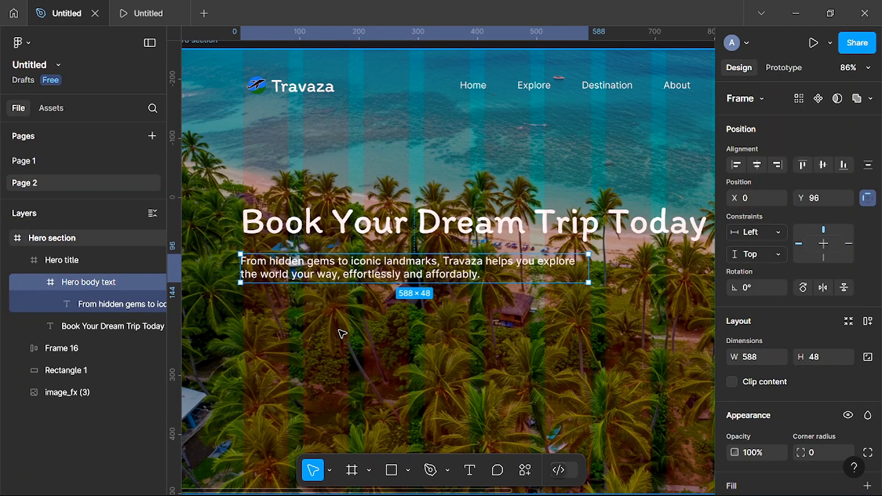
pyautogui.press('Escape')
pyautogui.hscroll(-5, 342, 334)
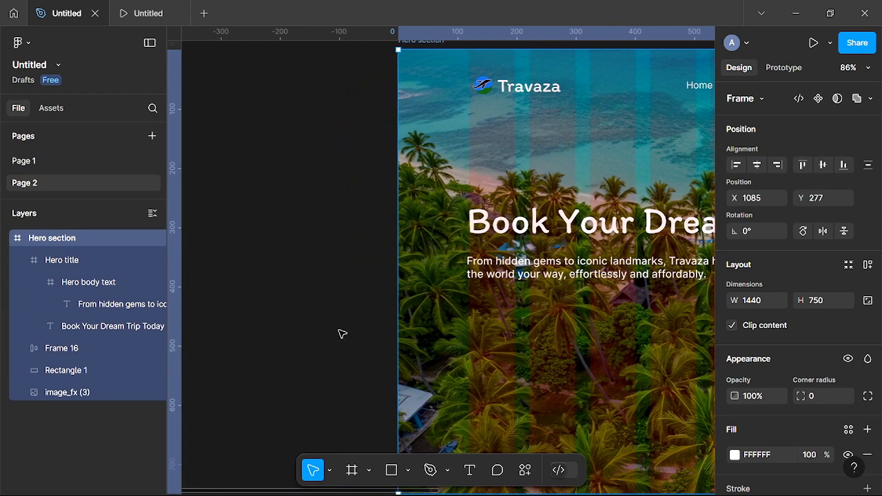
pyautogui.hscroll(-3, 342, 334)
pyautogui.scroll(3, 342, 334)
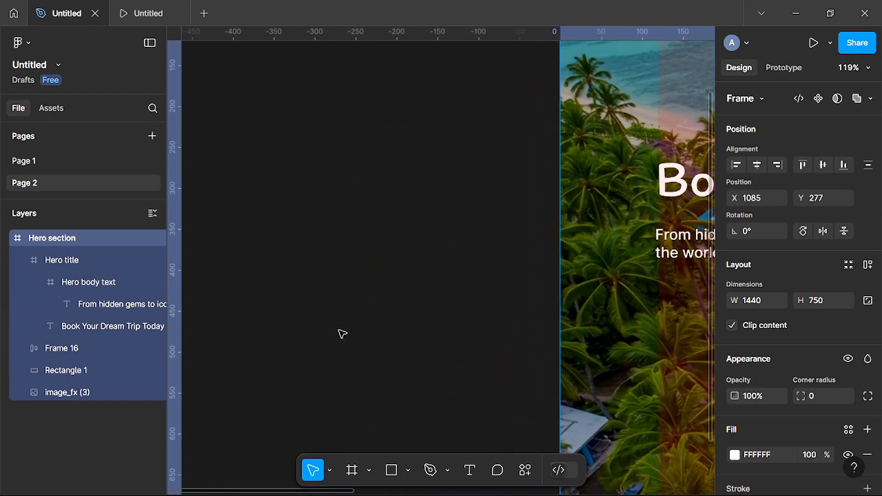
pyautogui.hscroll(2, 342, 334)
pyautogui.scroll(-3, 343, 334)
pyautogui.hscroll(5, 343, 334)
pyautogui.scroll(3, 342, 334)
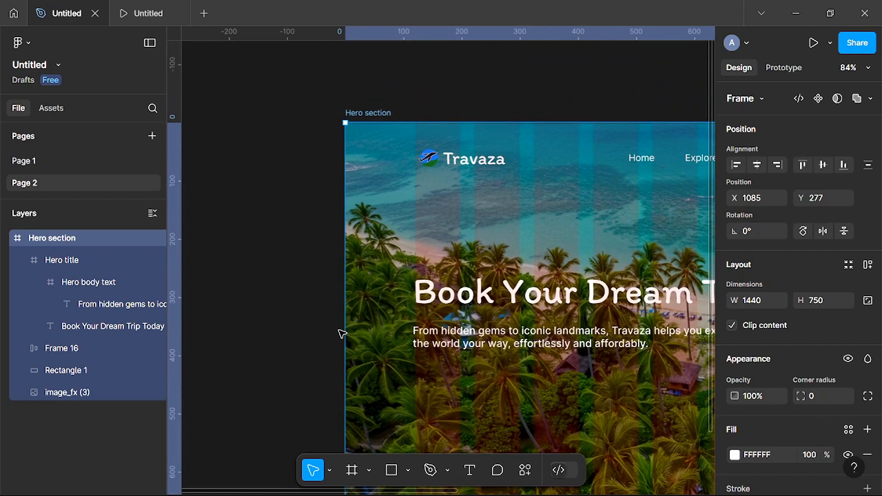
pyautogui.hscroll(2, 342, 334)
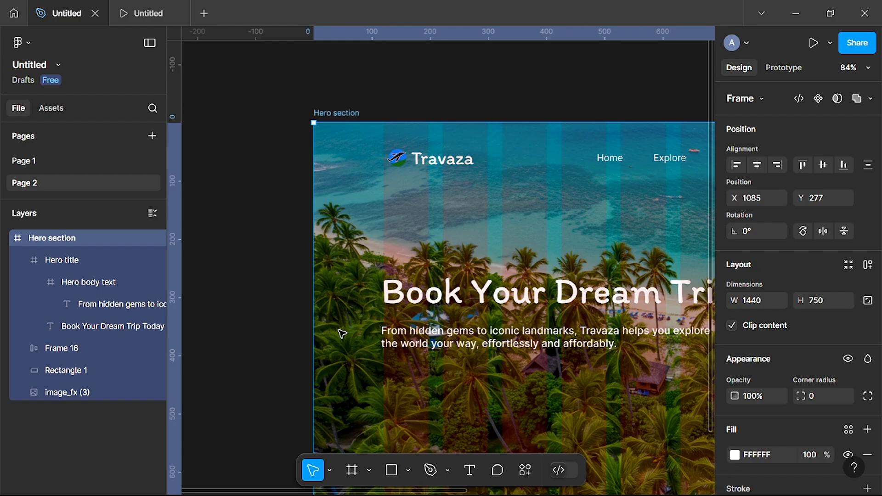
pyautogui.scroll(5, 459, 311)
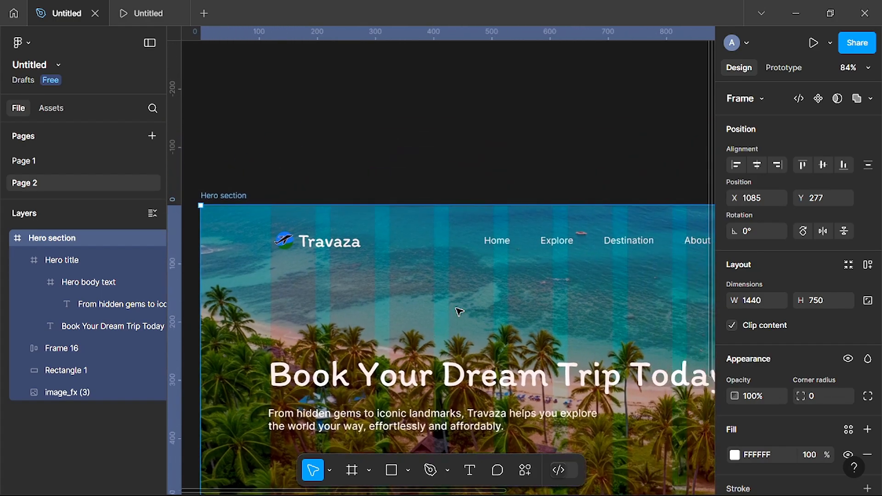
pyautogui.hscroll(4, 486, 190)
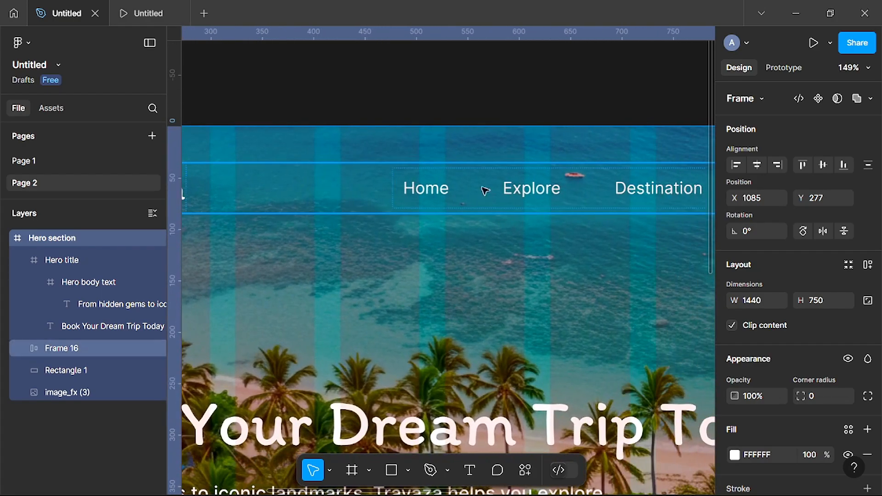
# - Duplicate the header's Home menu item with its auto layout frame into the hero section, below the description at X 234, Y 458
pyautogui.keyDown('ctrl'); pyautogui.click(419, 192); pyautogui.keyUp('ctrl')
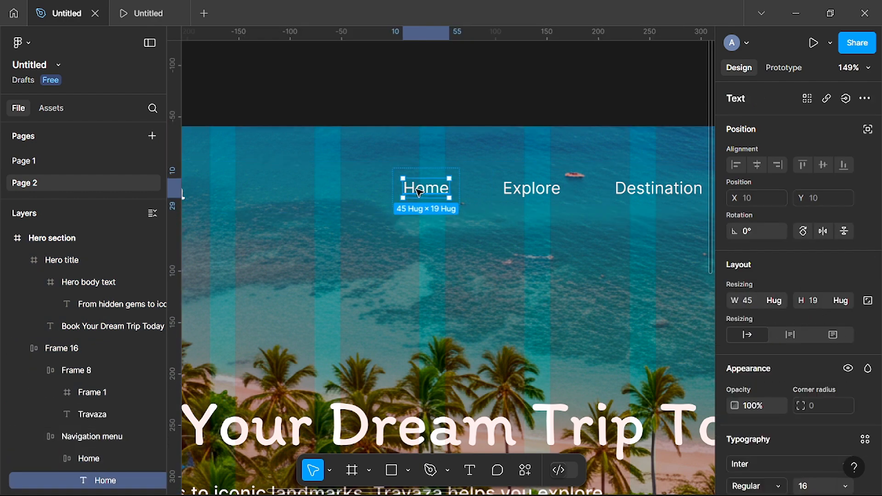
pyautogui.scroll(5, 434, 212)
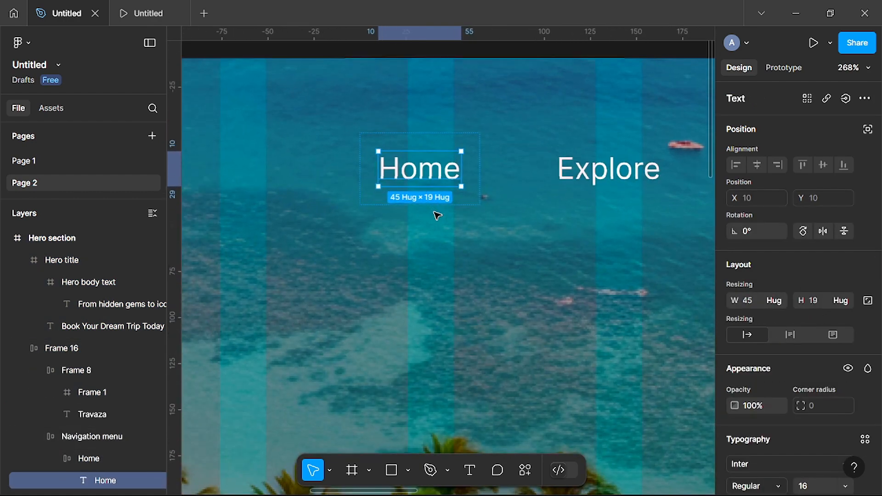
pyautogui.scroll(5, 410, 172)
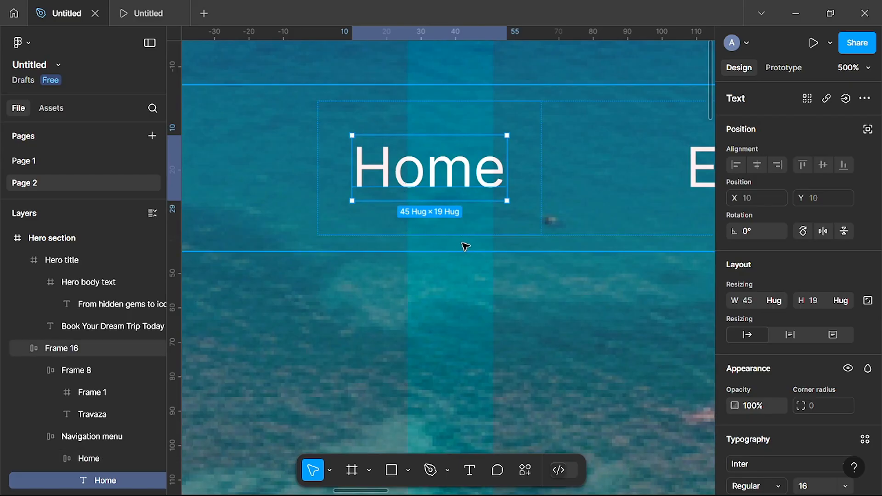
pyautogui.click(491, 246)
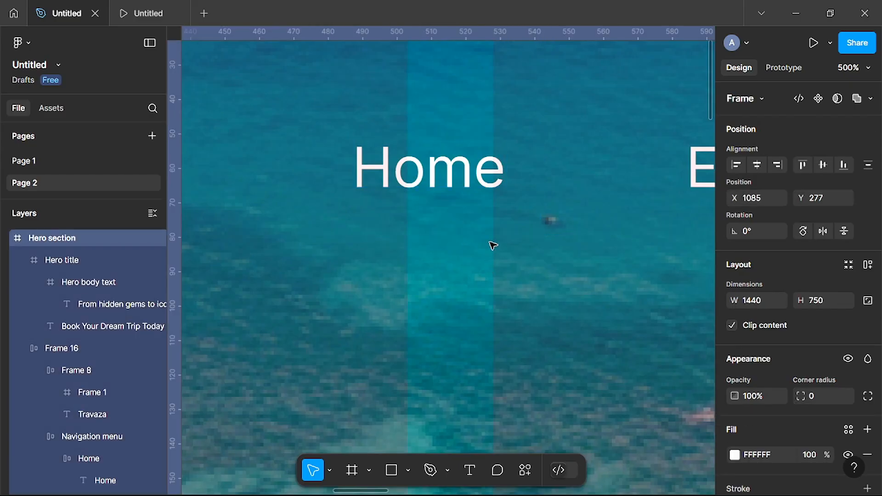
pyautogui.doubleClick(482, 203)
pyautogui.doubleClick(482, 204)
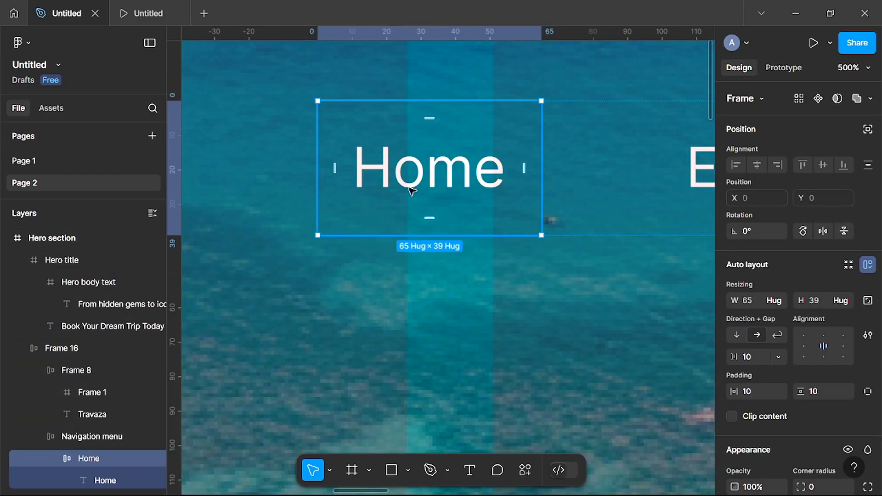
pyautogui.scroll(-8, 410, 189)
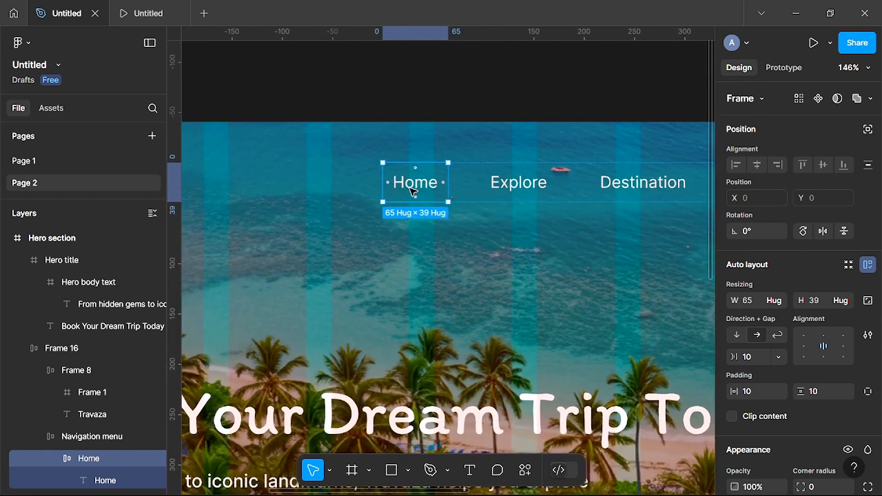
pyautogui.scroll(-3, 412, 191)
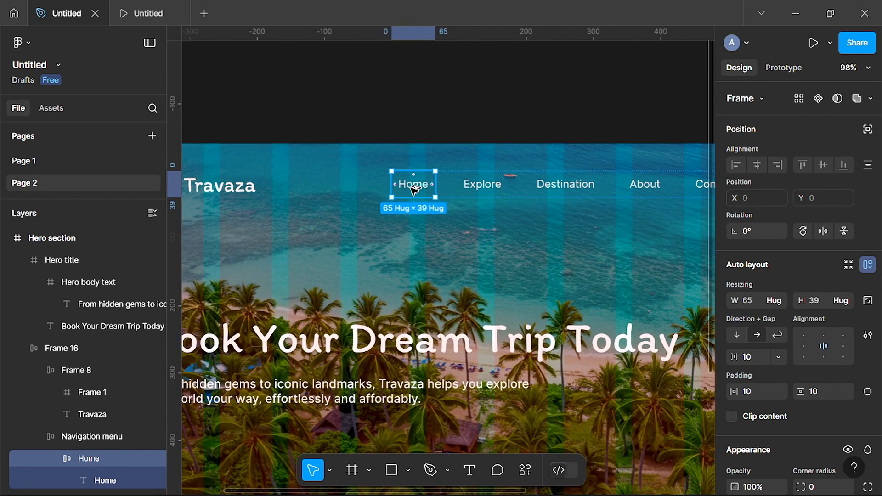
pyautogui.moveTo(412, 192); pyautogui.dragTo(246, 420)
pyautogui.scroll(-5, 247, 420)
pyautogui.hscroll(-3, 247, 420)
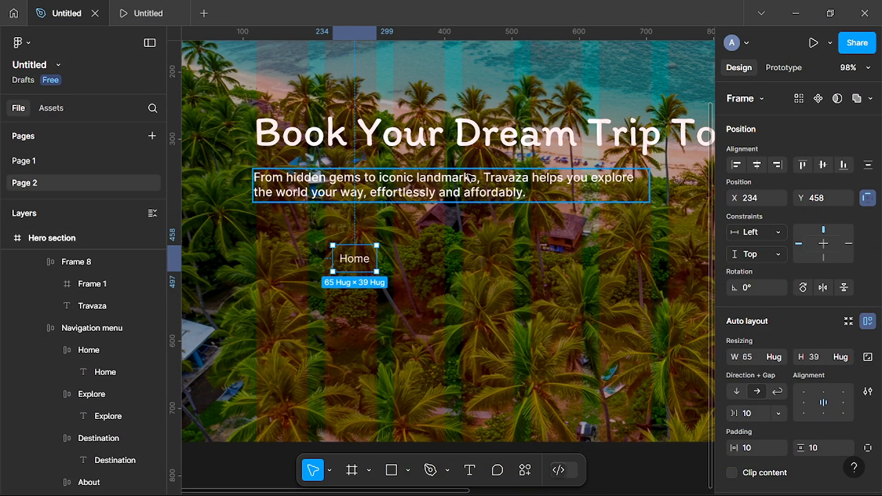
# - Move the copied Home frame to X 120, Y 438, aligned with the start of the first grid column
pyautogui.scroll(4, 391, 188)
pyautogui.hscroll(1, 390, 188)
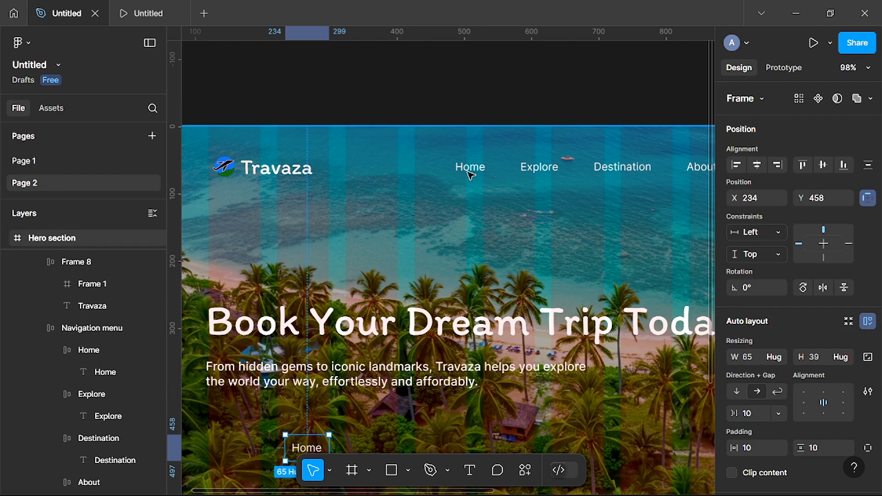
pyautogui.scroll(-2, 290, 432)
pyautogui.scroll(-3, 290, 431)
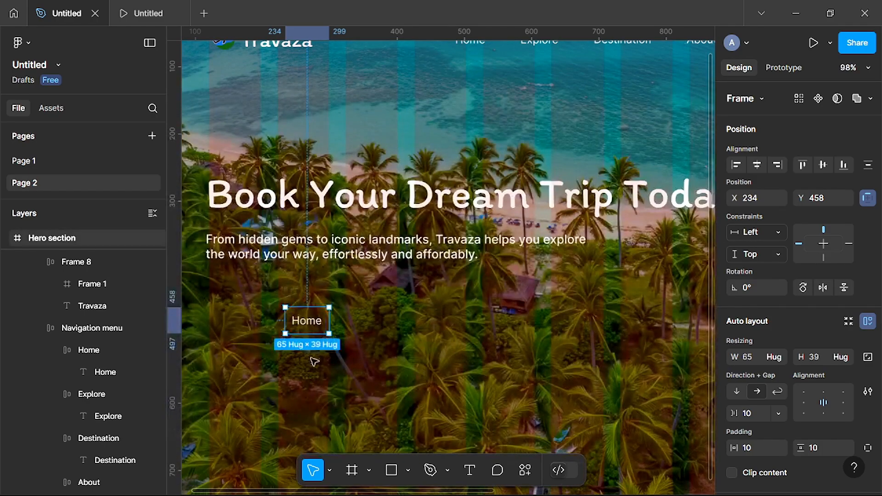
pyautogui.moveTo(286, 324); pyautogui.dragTo(209, 311)
pyautogui.keyDown('ctrl'); pyautogui.scroll(6, 274, 296); pyautogui.keyUp('ctrl')
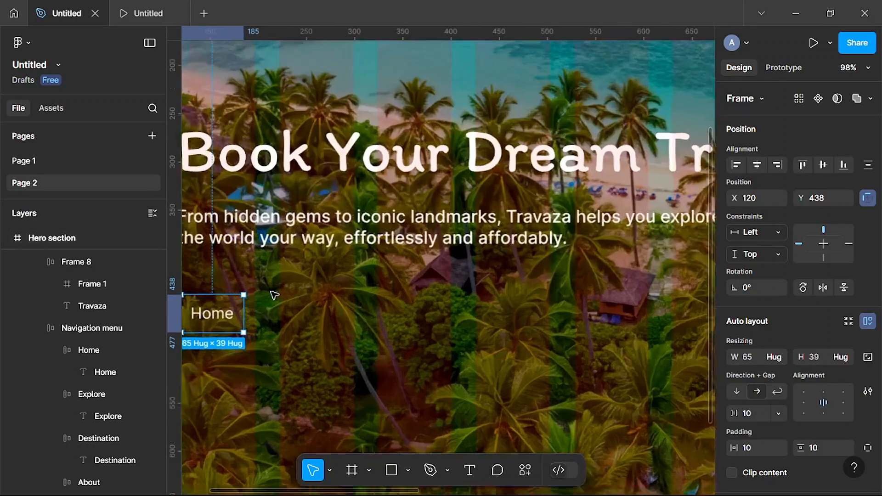
pyautogui.scroll(3, 274, 295)
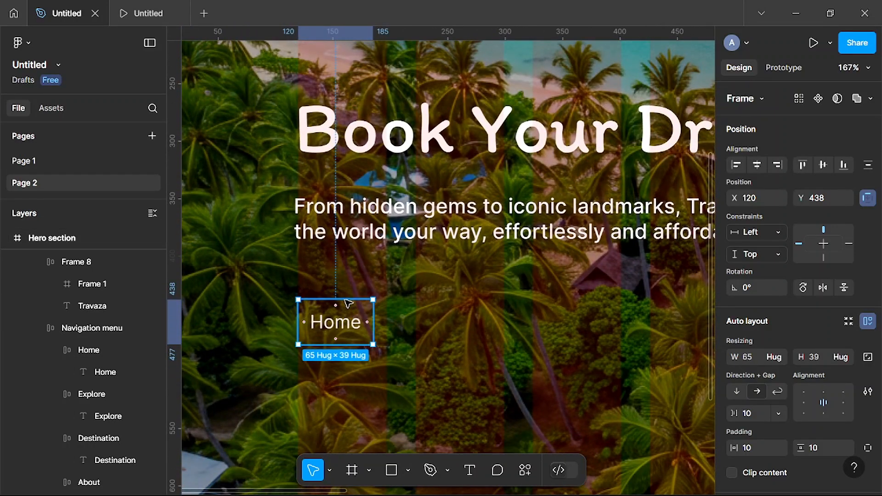
pyautogui.keyDown('ctrl'); pyautogui.scroll(3, 353, 334); pyautogui.keyUp('ctrl')
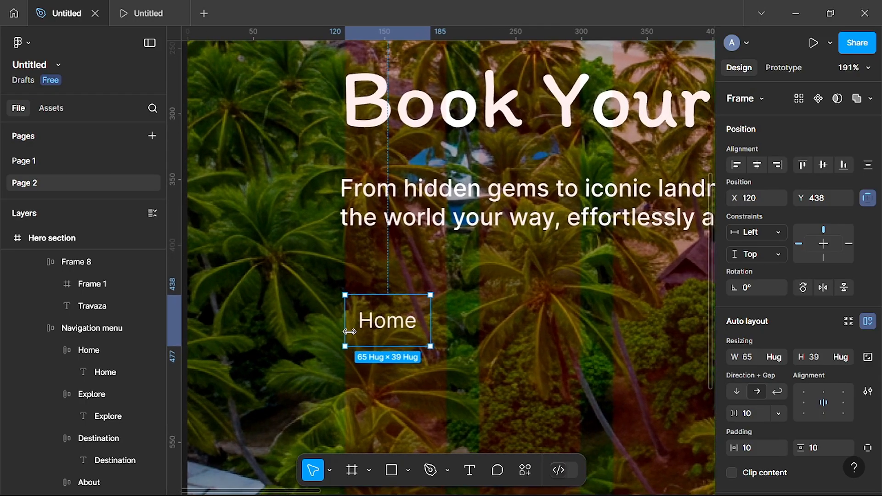
pyautogui.hscroll(-1, 353, 334)
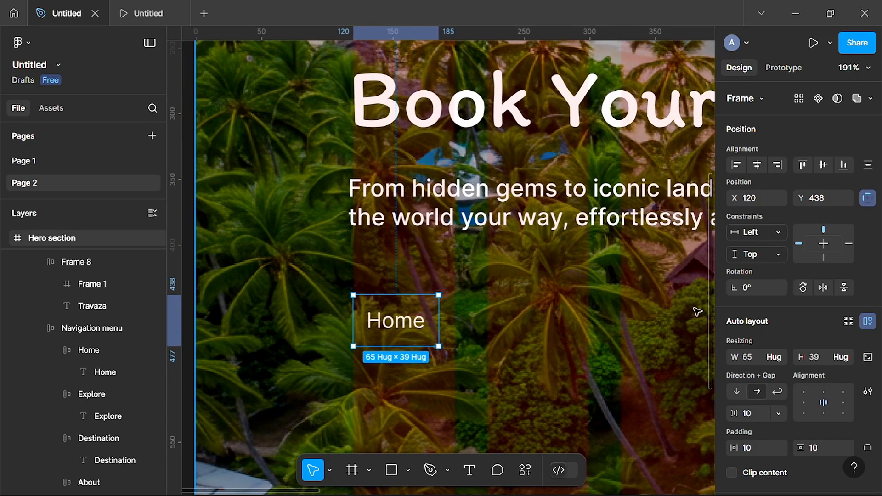
# - Set the copied Home frame's horizontal padding to 24
pyautogui.scroll(-3, 768, 386)
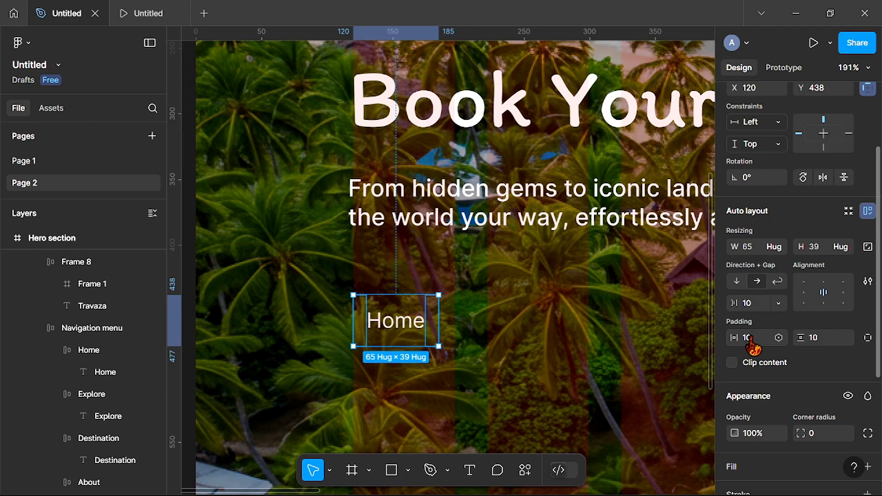
pyautogui.click(754, 342)
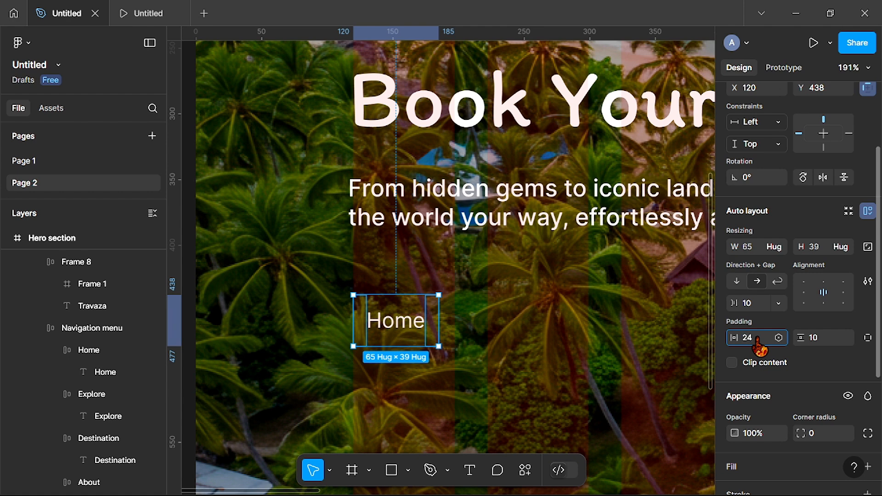
pyautogui.press('Return')
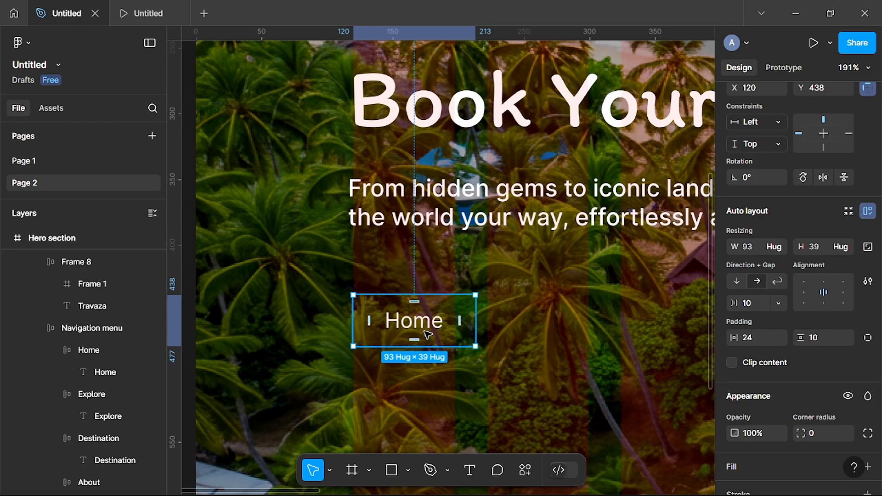
# - Add a solid FFFFFF fill at 100% to the copied Home frame
pyautogui.scroll(-2, 767, 377)
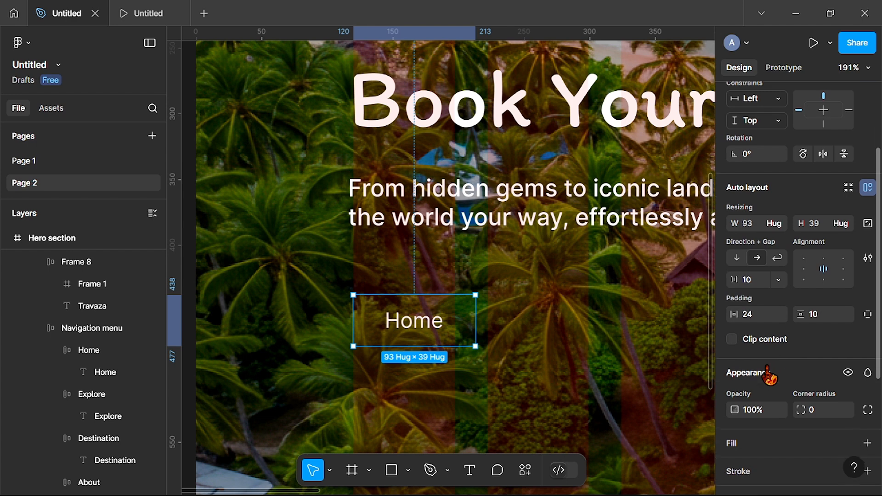
pyautogui.scroll(-2, 768, 377)
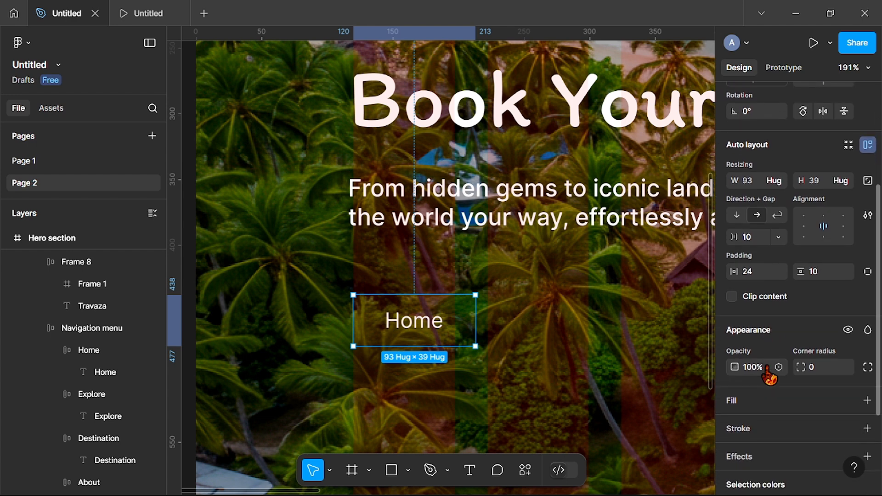
pyautogui.scroll(-3, 768, 377)
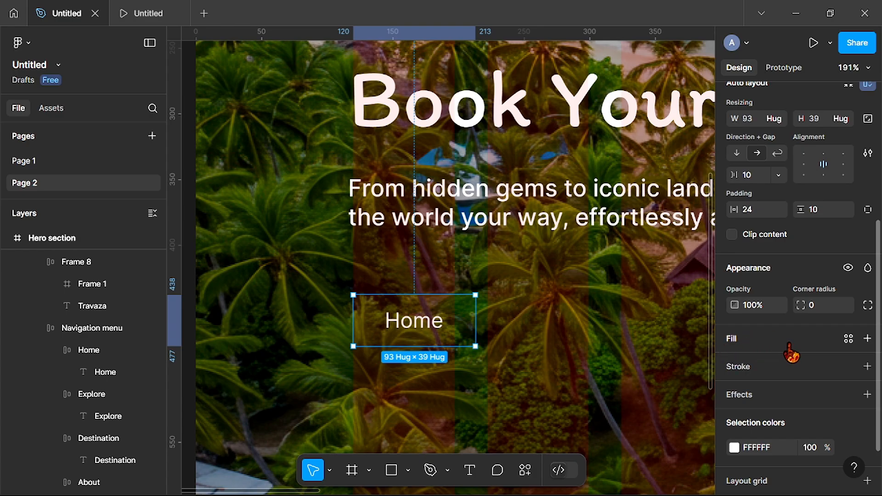
pyautogui.click(868, 339)
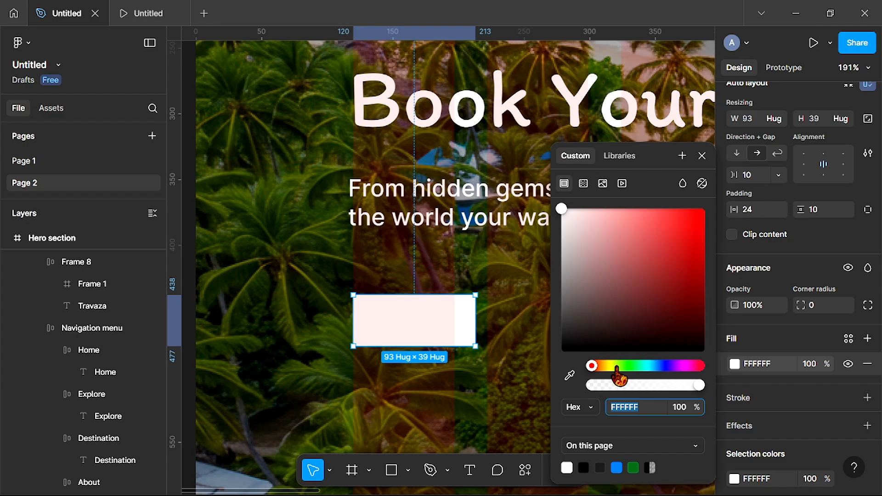
# - Set the fill of the copied Home button to the page's blue, 0073F6
pyautogui.moveTo(591, 368)
pyautogui.mouseDown()
pyautogui.moveTo(692, 370)
pyautogui.moveTo(591, 378)
pyautogui.moveTo(643, 371)
pyautogui.moveTo(705, 387)
pyautogui.moveTo(639, 368)
pyautogui.moveTo(590, 377)
pyautogui.mouseUp()
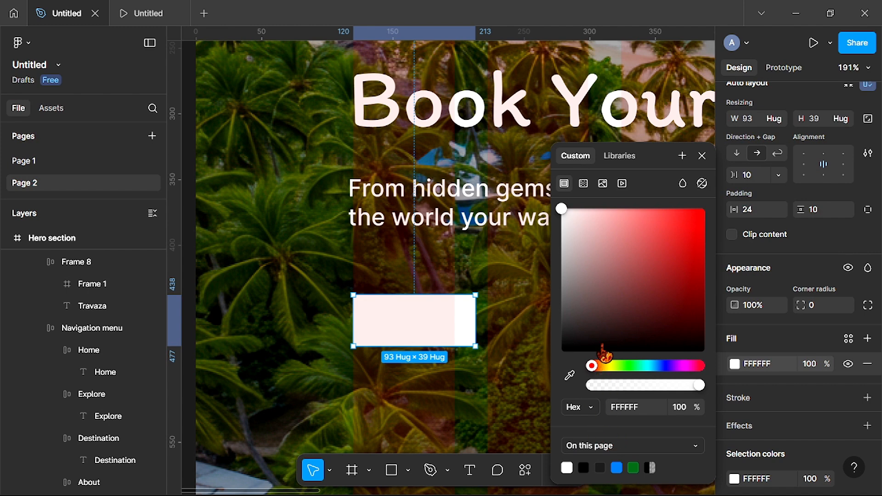
pyautogui.click(617, 467)
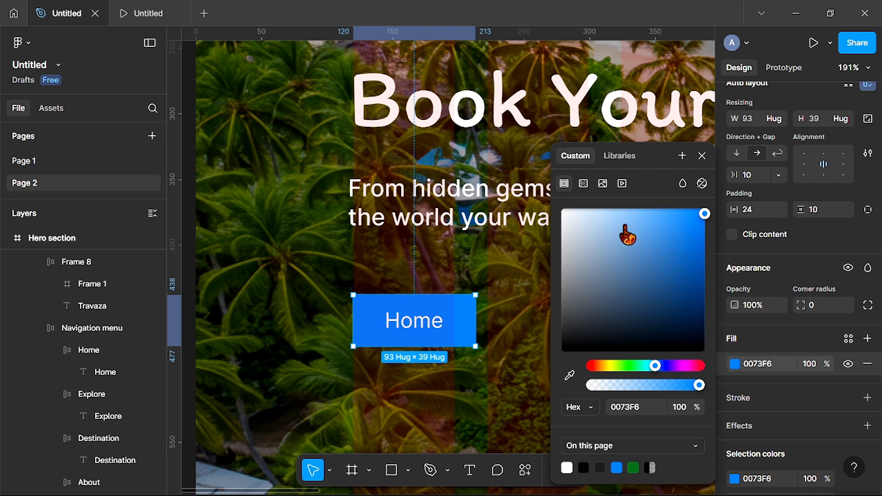
pyautogui.click(702, 157)
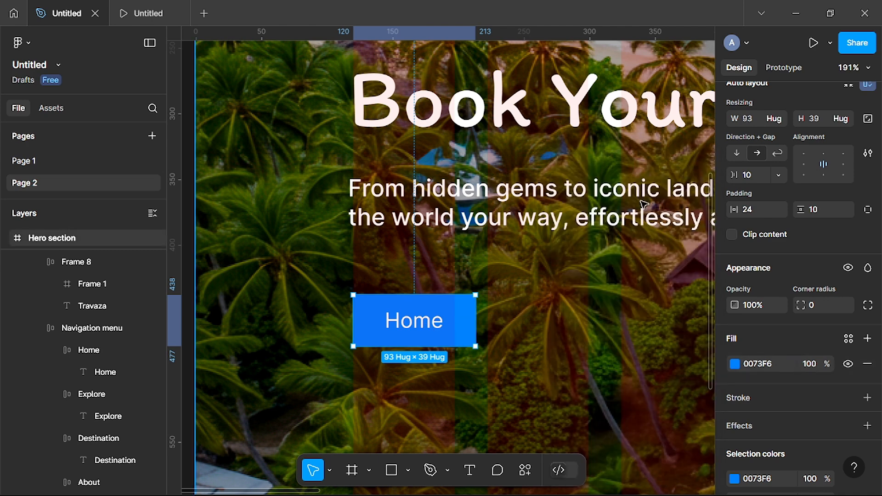
# - Replace the blue button's label with "Book Now"
pyautogui.doubleClick(414, 327)
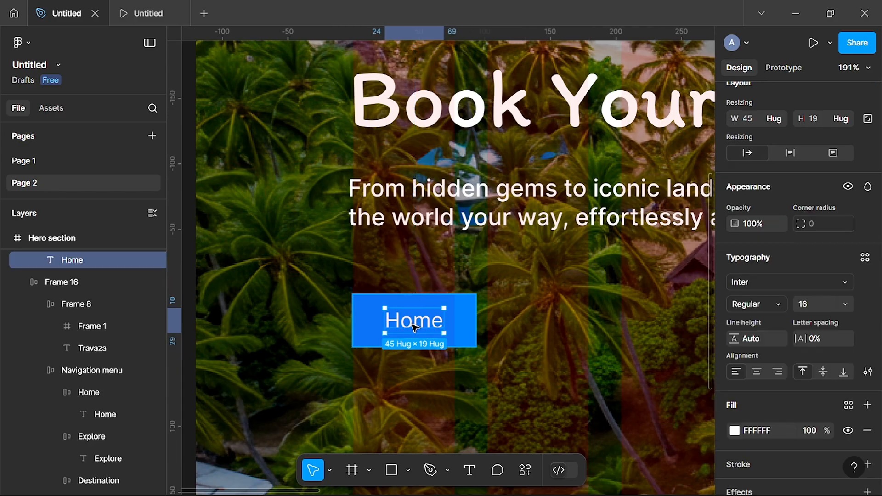
pyautogui.press('Return')
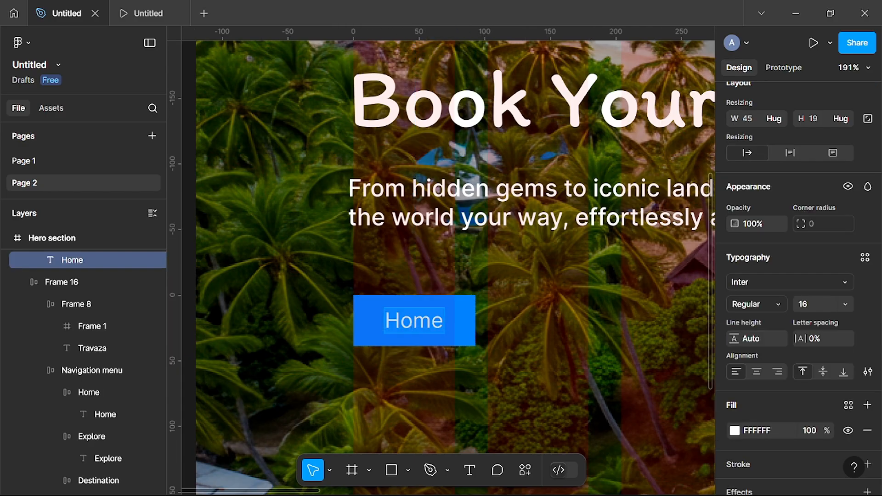
pyautogui.scroll(5, 394, 332)
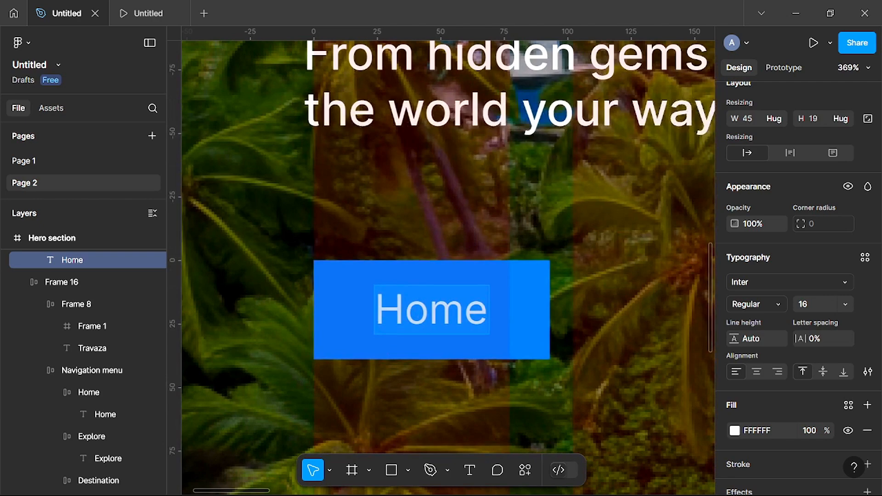
pyautogui.scroll(4, 430, 308)
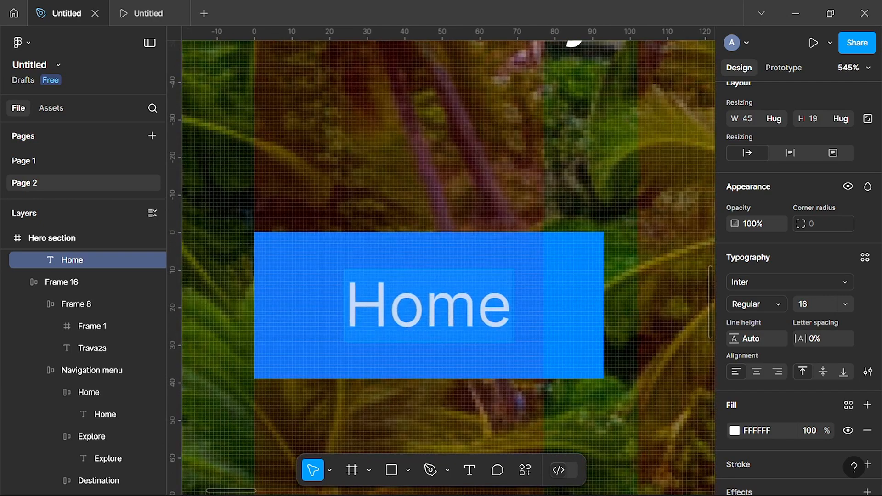
pyautogui.scroll(-1, 429, 307)
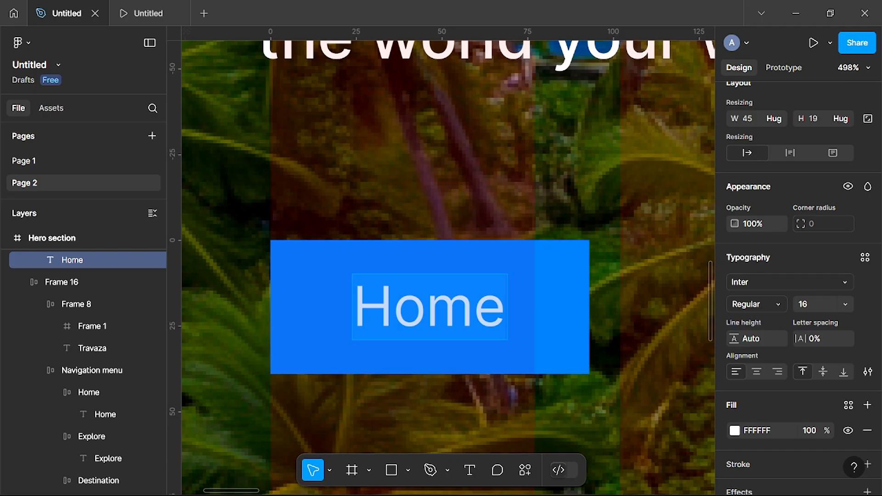
pyautogui.write('B')
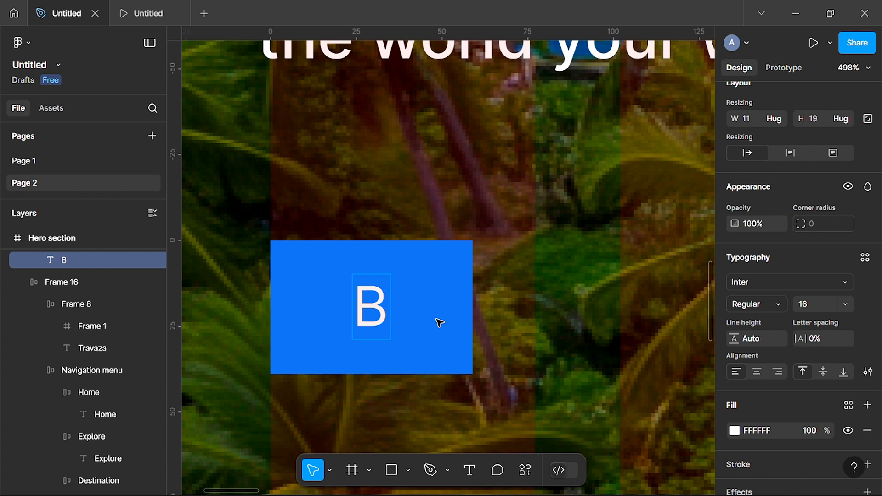
pyautogui.write('ook ')
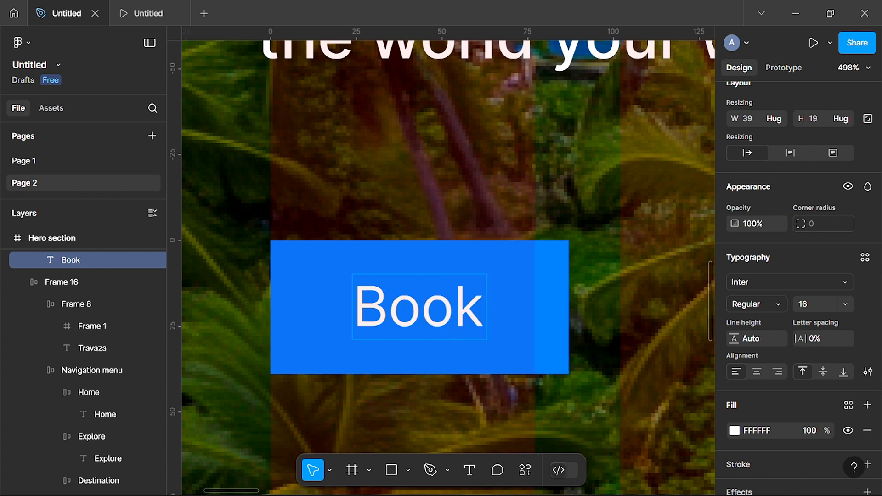
pyautogui.write('Now')
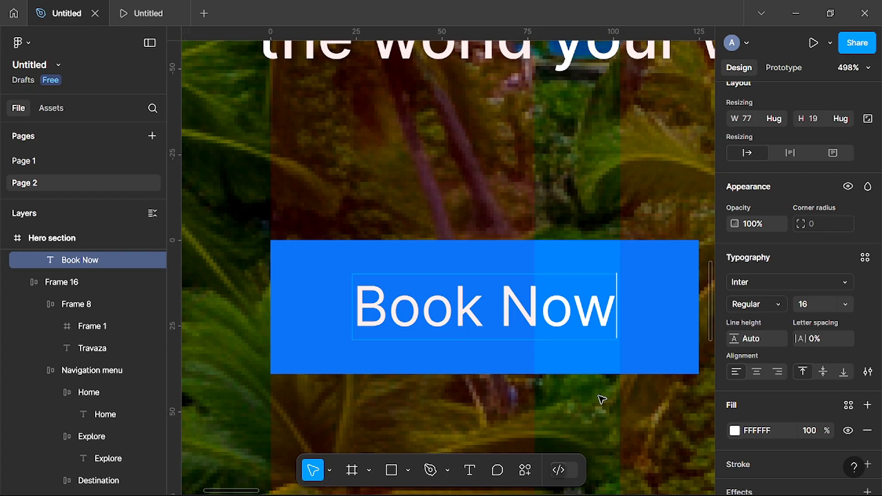
pyautogui.scroll(-3, 602, 399)
pyautogui.hscroll(1, 602, 399)
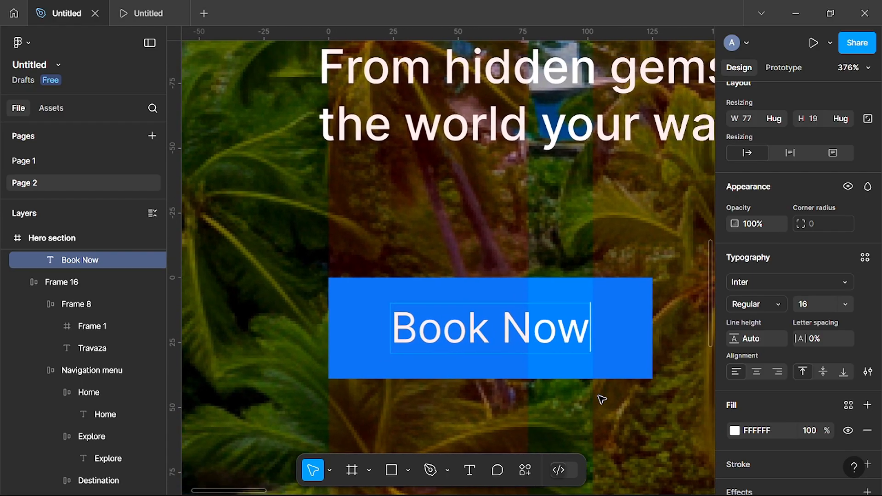
pyautogui.scroll(-2, 602, 399)
pyautogui.hscroll(1, 601, 399)
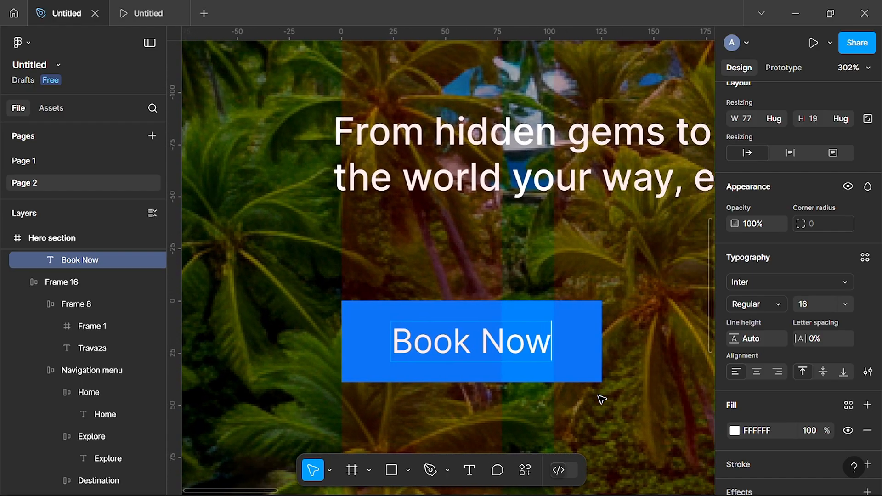
pyautogui.scroll(-2, 602, 399)
pyautogui.scroll(-1, 602, 399)
pyautogui.press('Escape')
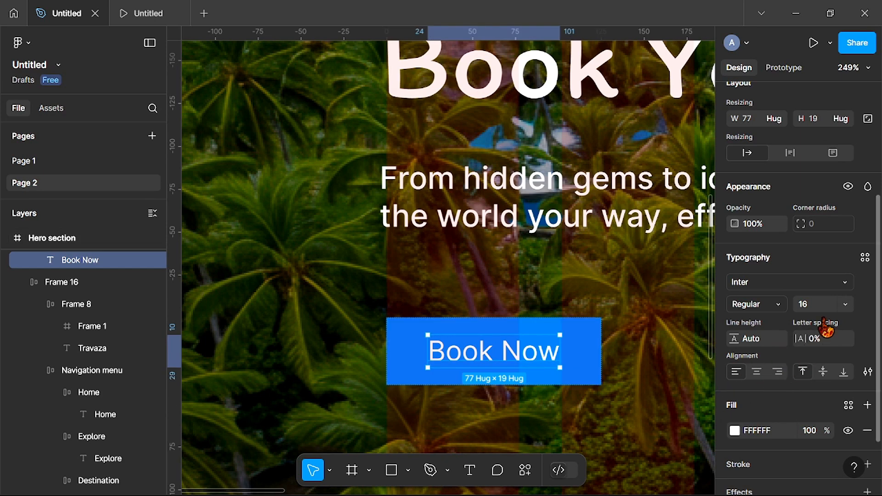
# - Set the font size of the Book Now button label to 14
pyautogui.scroll(-1, 825, 327)
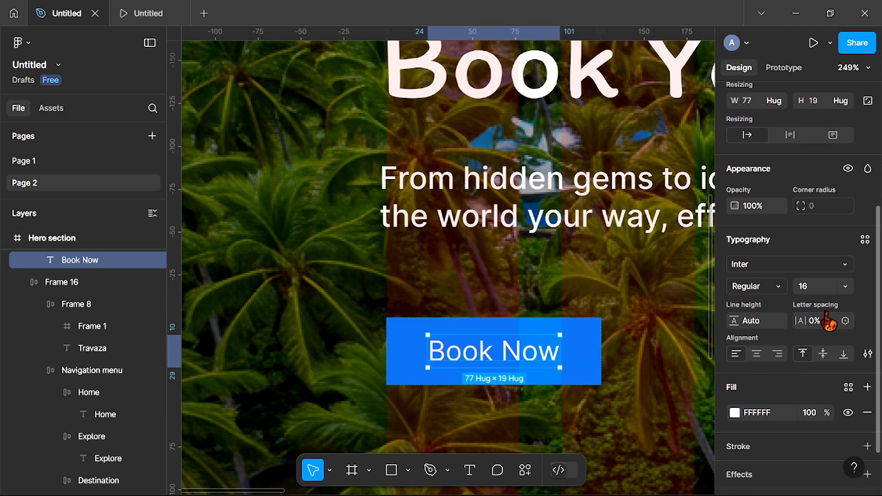
pyautogui.click(845, 290)
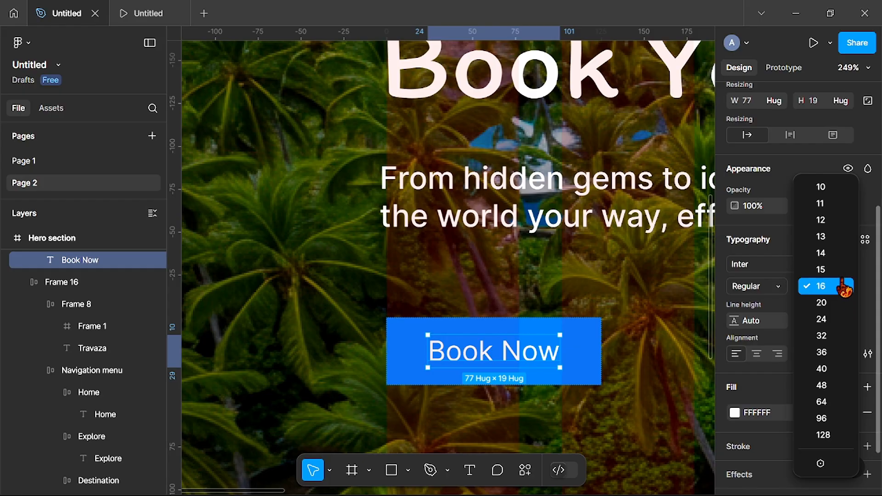
pyautogui.click(839, 256)
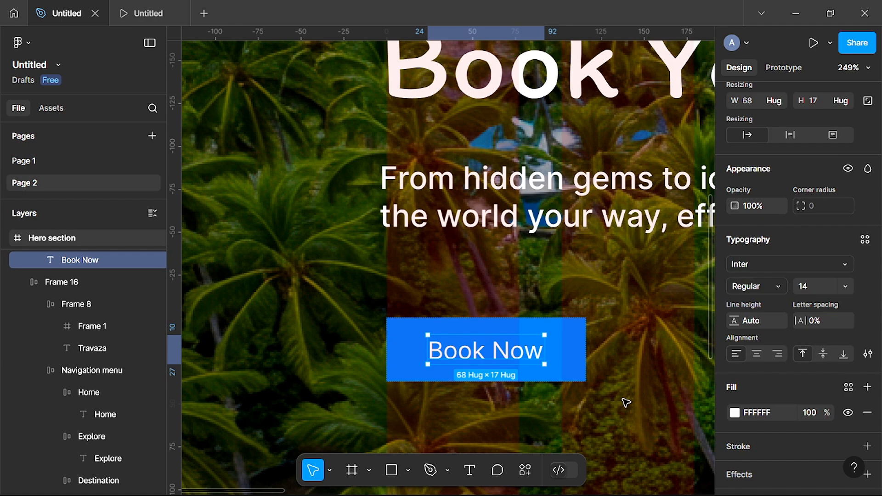
pyautogui.scroll(-2, 626, 402)
pyautogui.scroll(-4, 579, 395)
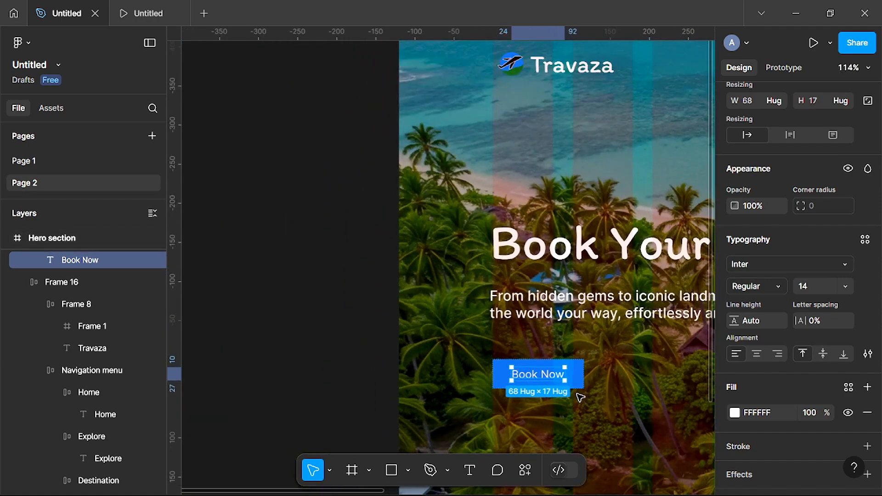
pyautogui.scroll(-2, 580, 397)
pyautogui.hscroll(3, 580, 397)
pyautogui.scroll(-2, 581, 397)
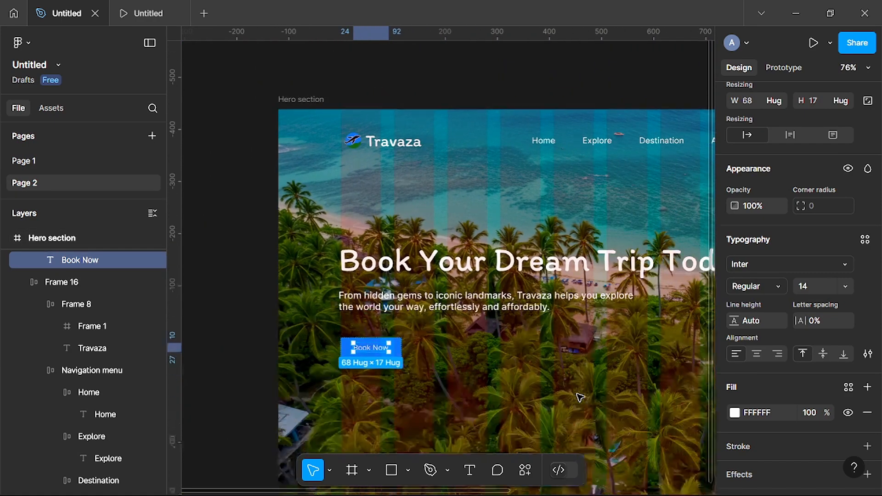
pyautogui.scroll(3, 494, 372)
pyautogui.press('Escape')
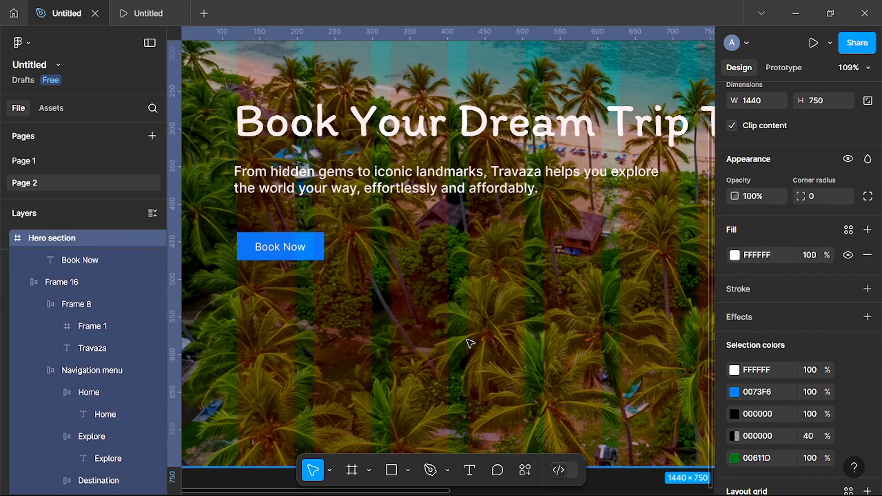
# - Examine the hero section across its full width, checking the headline, body text, button and navigation against the layout columns
pyautogui.scroll(-4, 350, 240)
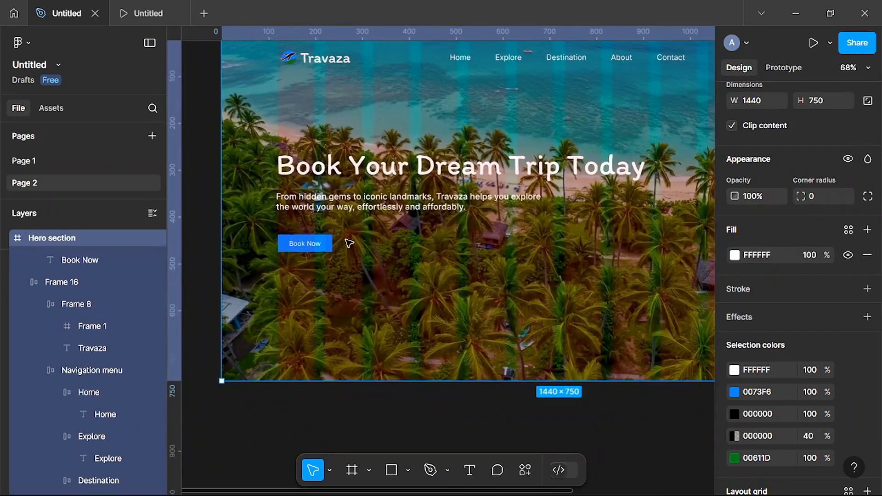
pyautogui.hscroll(3, 493, 280)
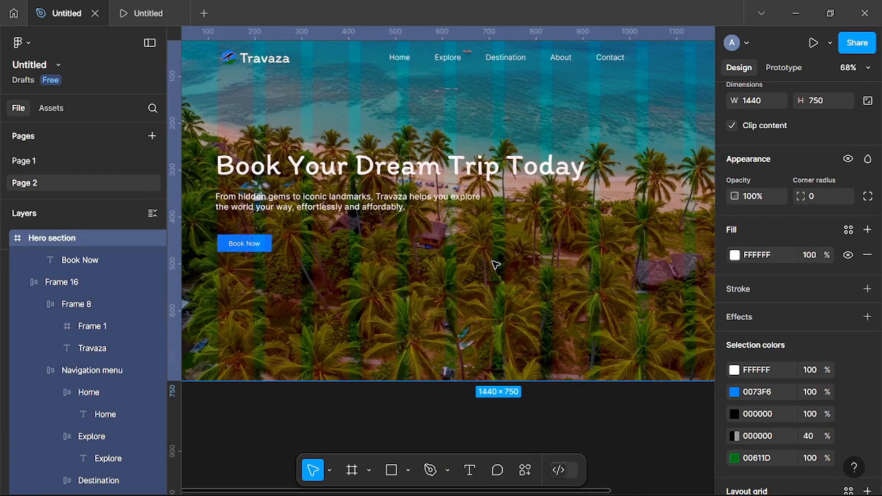
pyautogui.hscroll(2, 495, 264)
pyautogui.hscroll(1, 445, 232)
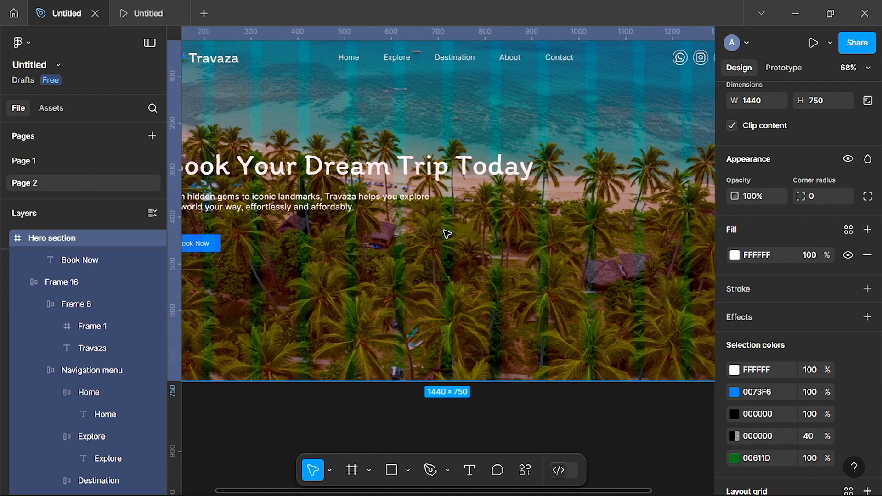
pyautogui.hscroll(-4, 447, 234)
pyautogui.hscroll(6, 446, 234)
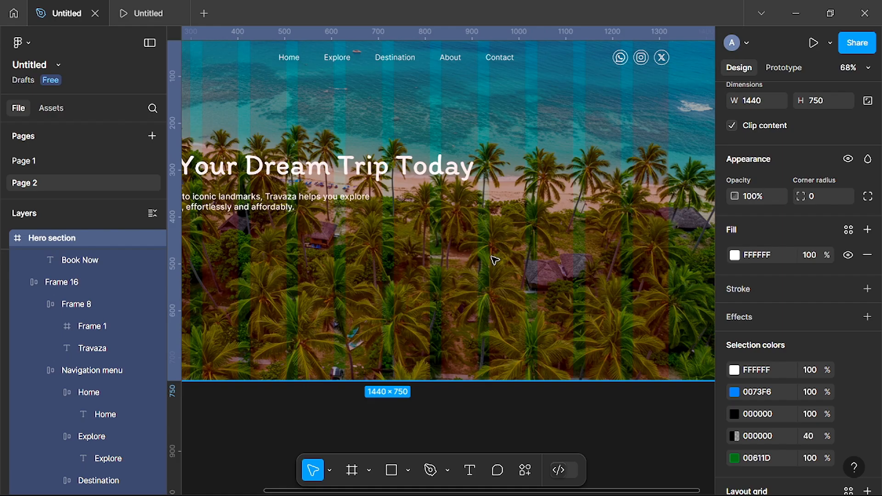
pyautogui.hscroll(-8, 462, 264)
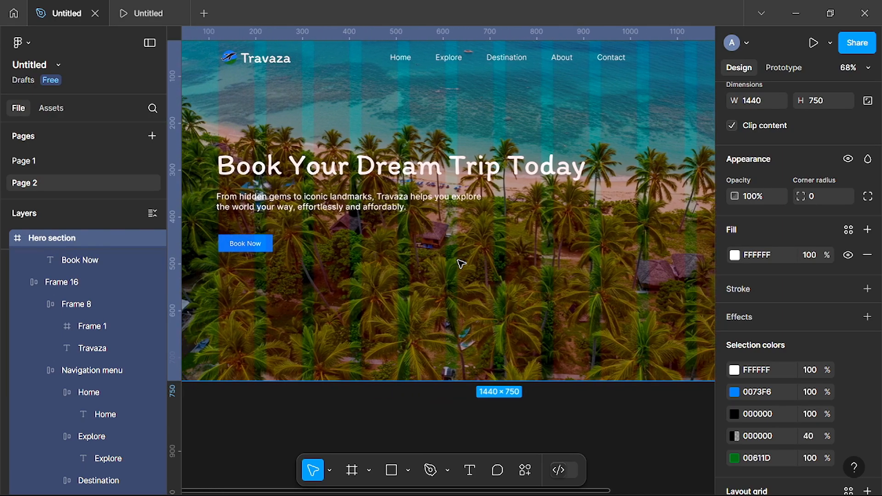
pyautogui.hscroll(12, 462, 263)
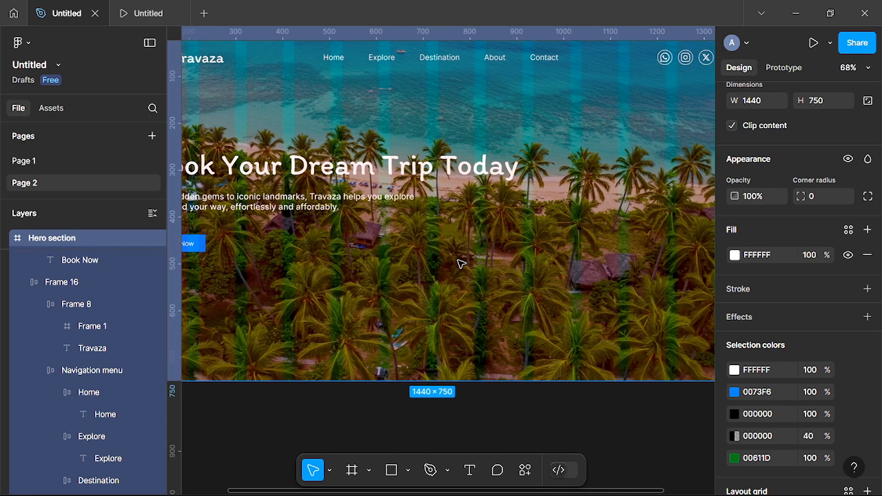
pyautogui.hscroll(1, 461, 263)
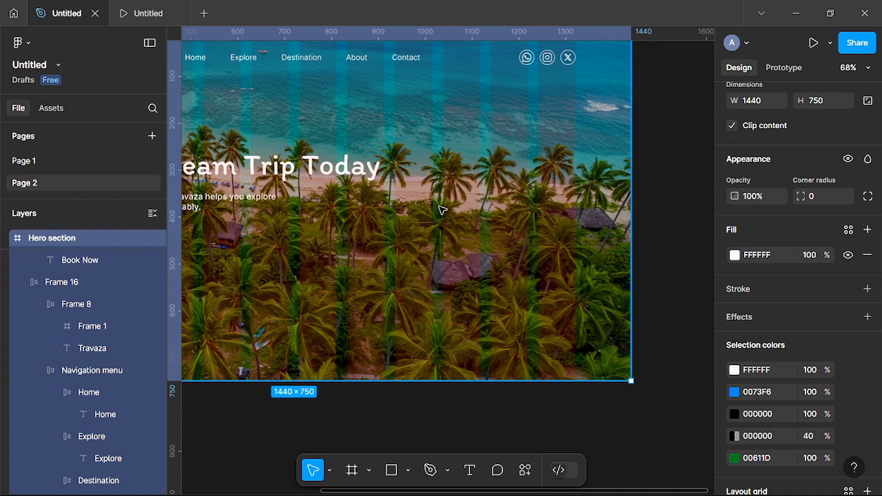
pyautogui.hscroll(-4, 394, 296)
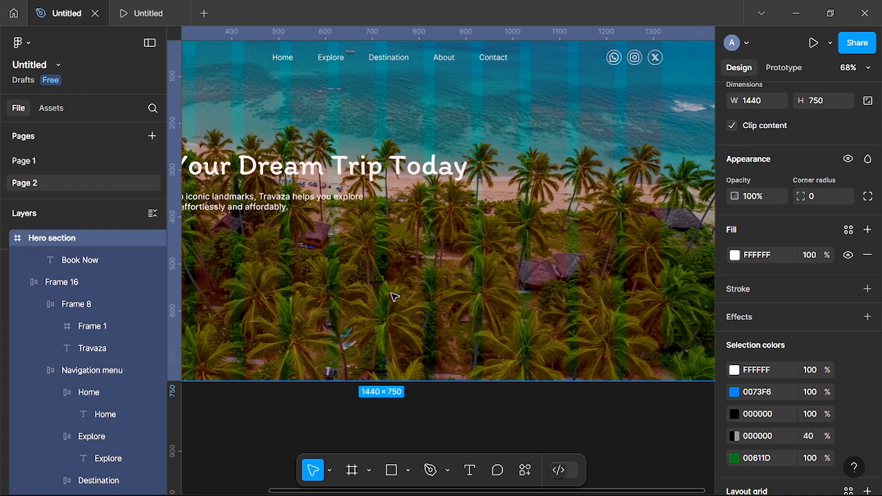
pyautogui.hscroll(-7, 395, 296)
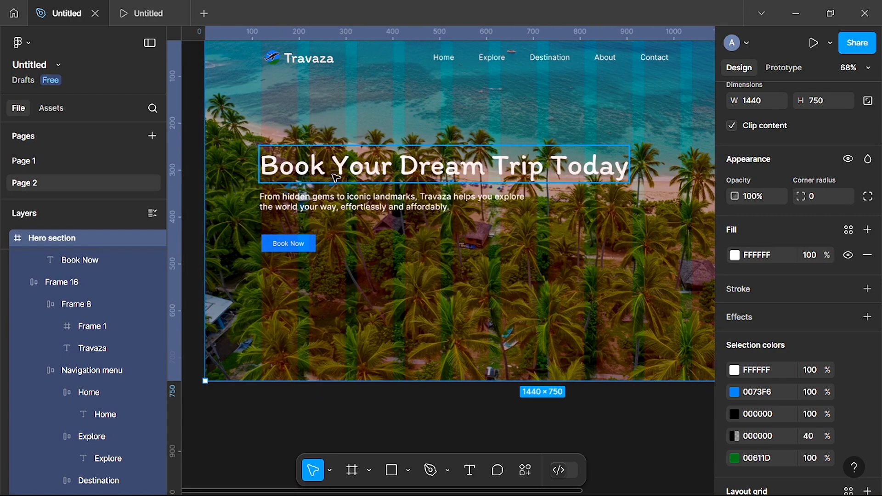
pyautogui.click(371, 171)
pyautogui.click(571, 260)
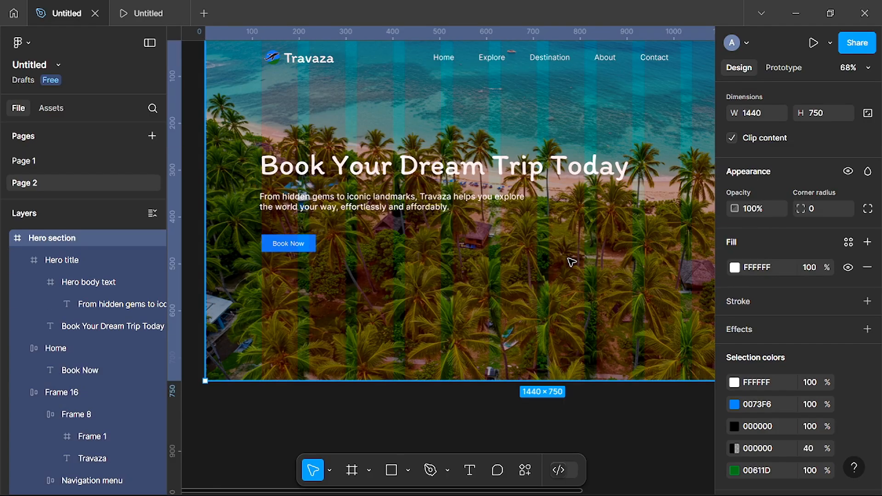
# - Draw a rectangle about 306 × 234 in the empty area of the hero section, lower than the headline and beside the body text
pyautogui.hscroll(5, 571, 261)
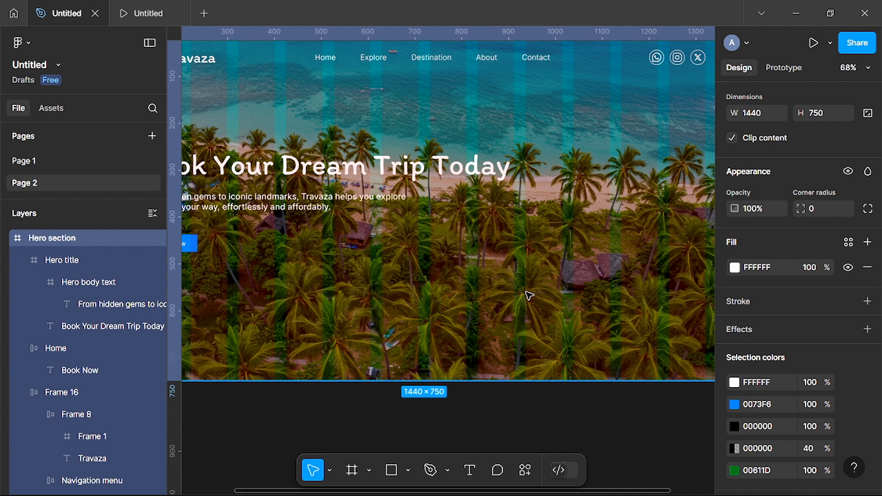
pyautogui.hscroll(4, 527, 294)
pyautogui.hscroll(2, 529, 295)
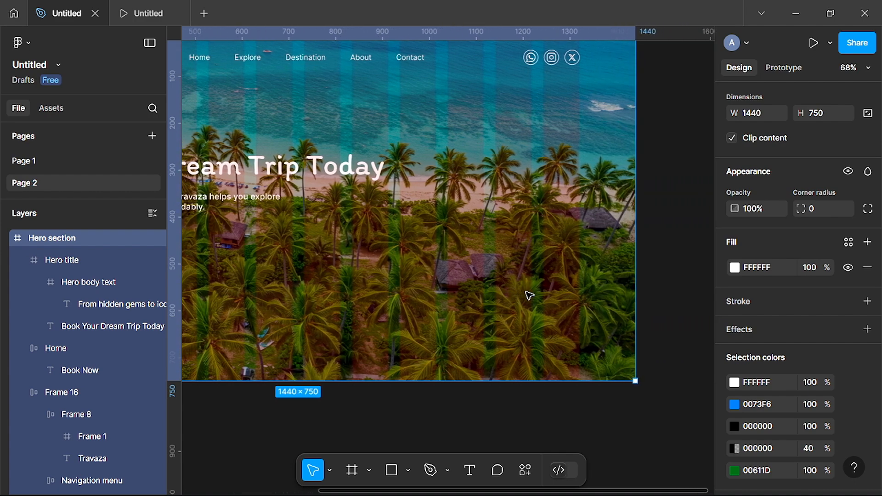
pyautogui.scroll(5, 455, 266)
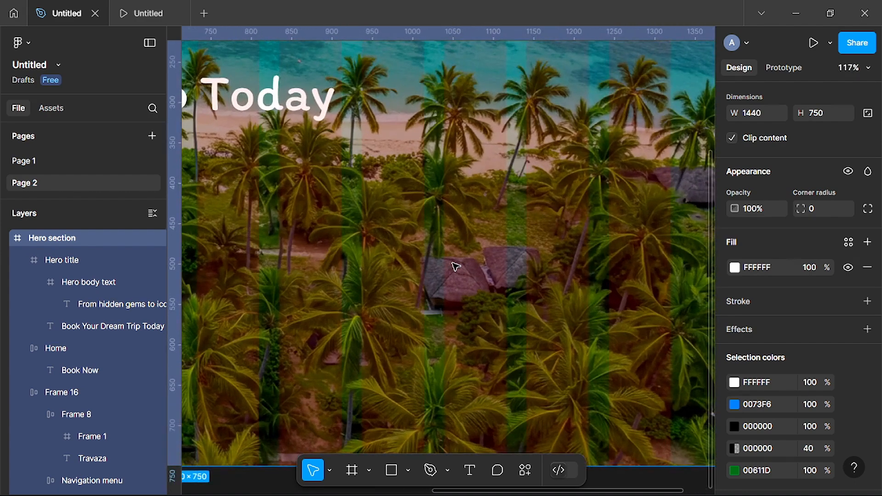
pyautogui.scroll(-5, 455, 266)
pyautogui.scroll(1, 455, 267)
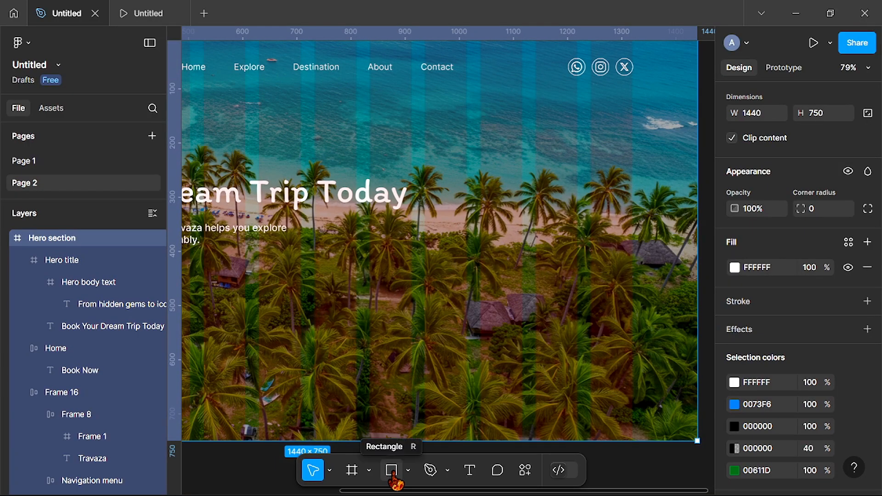
pyautogui.click(391, 470)
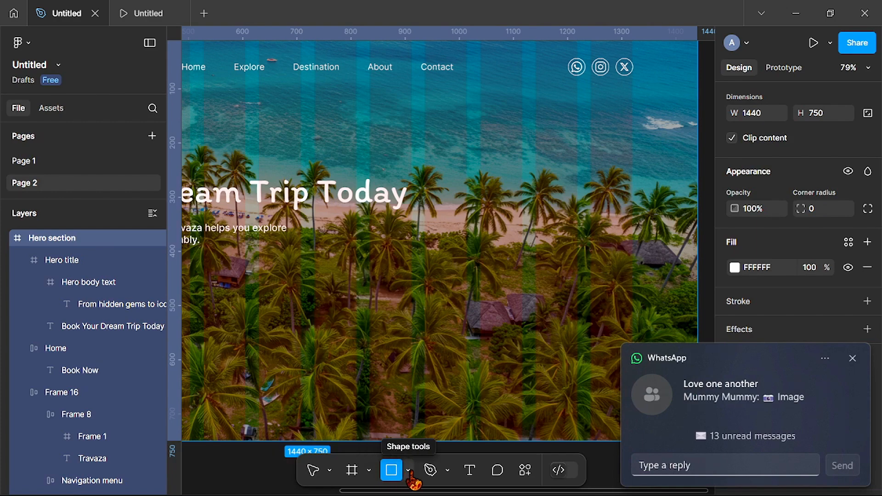
pyautogui.click(409, 471)
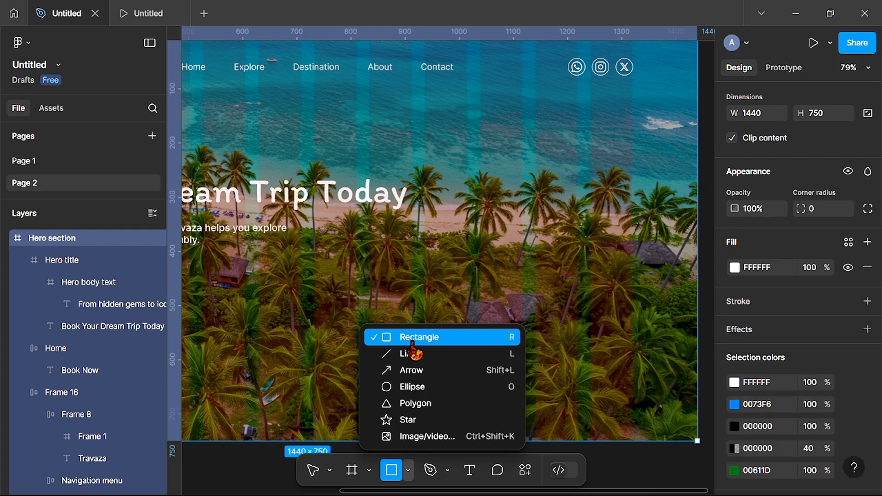
pyautogui.click(412, 340)
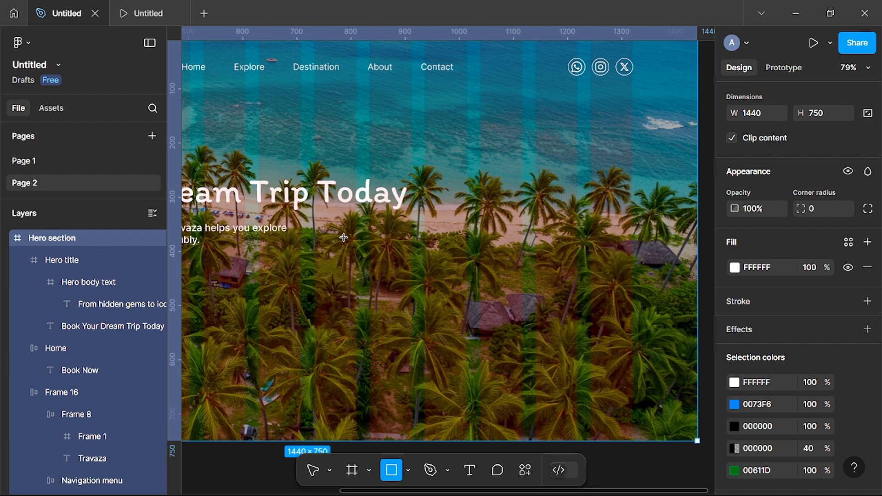
pyautogui.scroll(-3, 363, 248)
pyautogui.hscroll(-3, 363, 248)
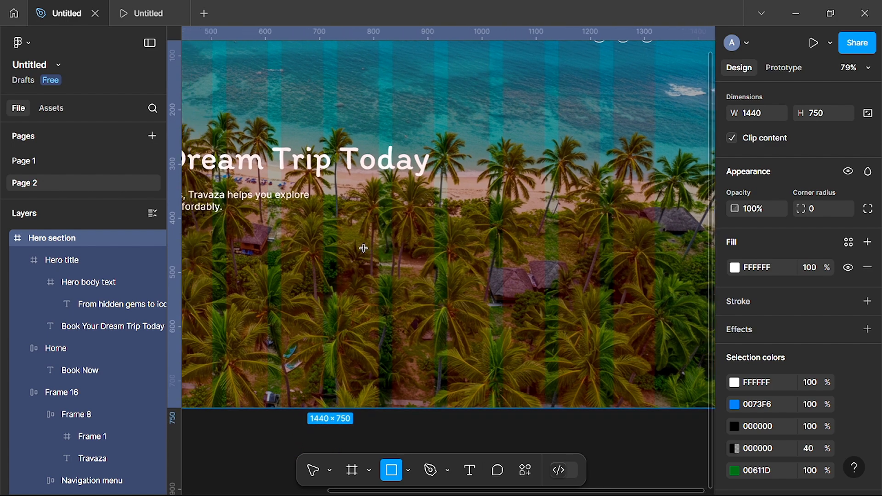
pyautogui.hscroll(2, 364, 248)
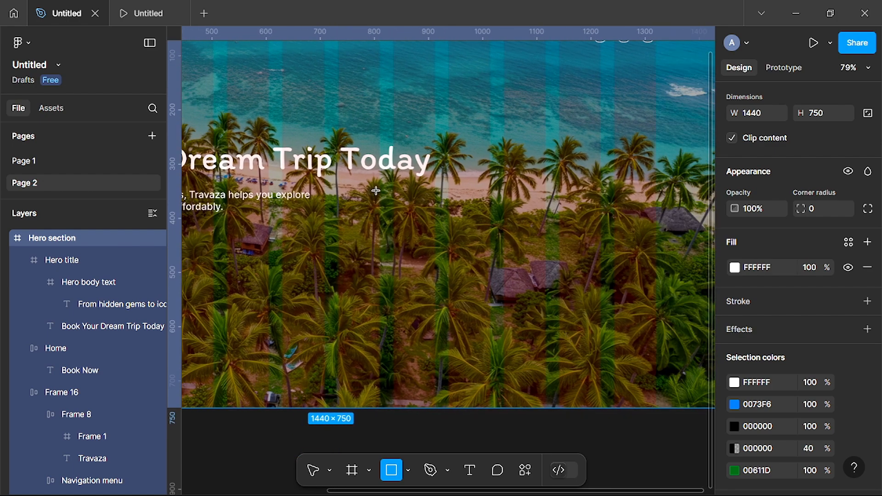
pyautogui.moveTo(380, 191)
pyautogui.mouseDown()
pyautogui.moveTo(482, 267)
pyautogui.moveTo(544, 328)
pyautogui.moveTo(543, 319)
pyautogui.mouseUp()
# - Move the rectangle so its right edge lines up with the outer edge of the last layout column, at X 1320
pyautogui.moveTo(482, 266)
pyautogui.mouseDown()
pyautogui.moveTo(573, 271)
pyautogui.moveTo(597, 261)
pyautogui.mouseUp()
pyautogui.scroll(3, 568, 303)
pyautogui.hscroll(5, 566, 301)
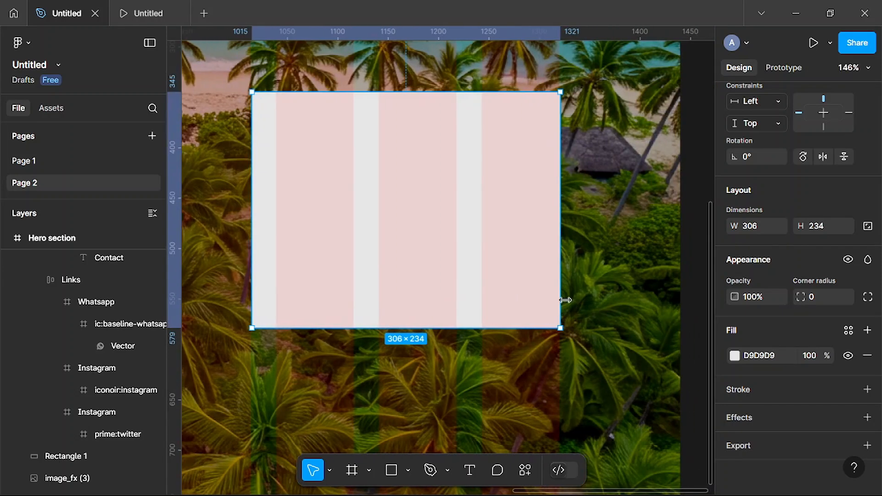
pyautogui.moveTo(528, 293); pyautogui.dragTo(528, 294)
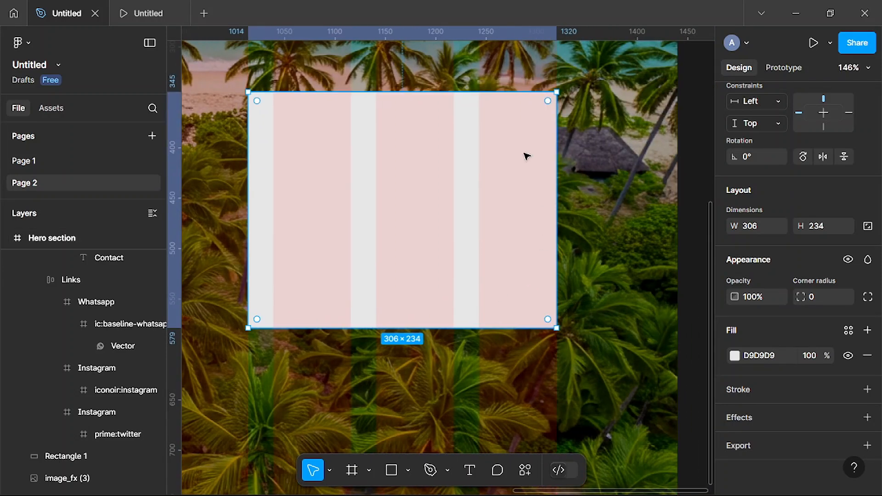
# - Place a copy of the rectangle on its left side, level with it and about 7 px apart
pyautogui.scroll(-2, 479, 344)
pyautogui.hscroll(-5, 478, 345)
pyautogui.scroll(2, 478, 344)
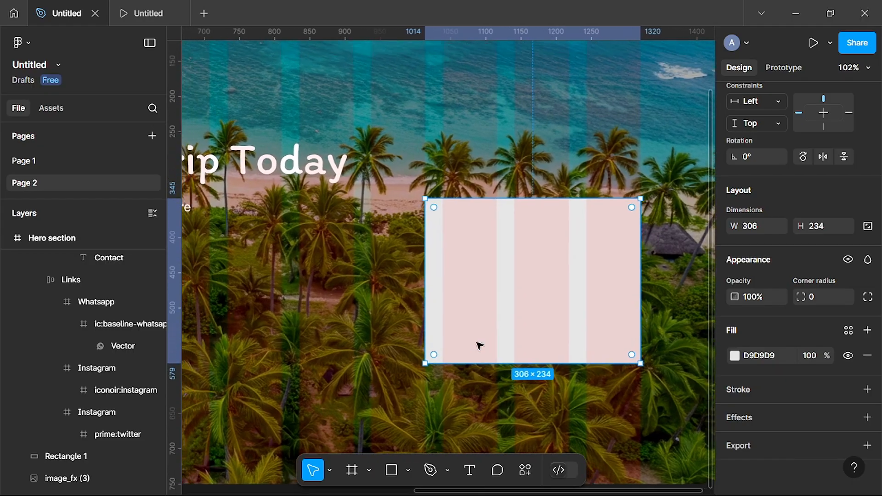
pyautogui.scroll(-1, 479, 344)
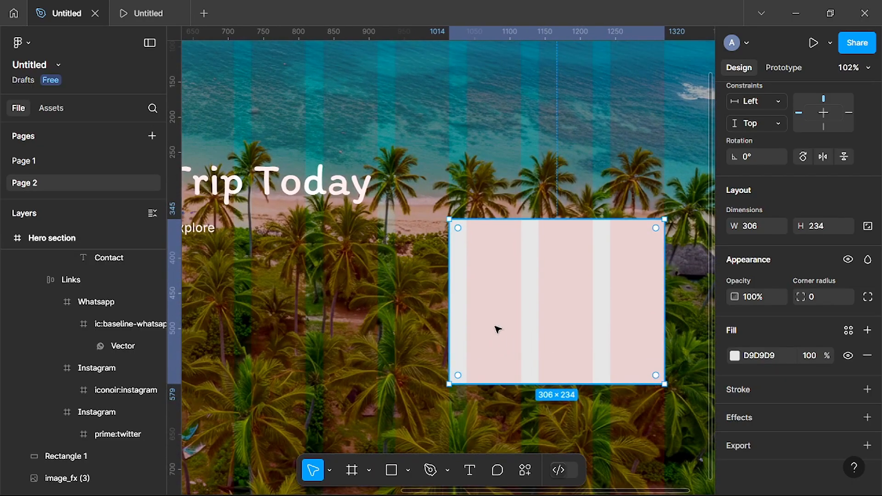
pyautogui.scroll(-3, 528, 322)
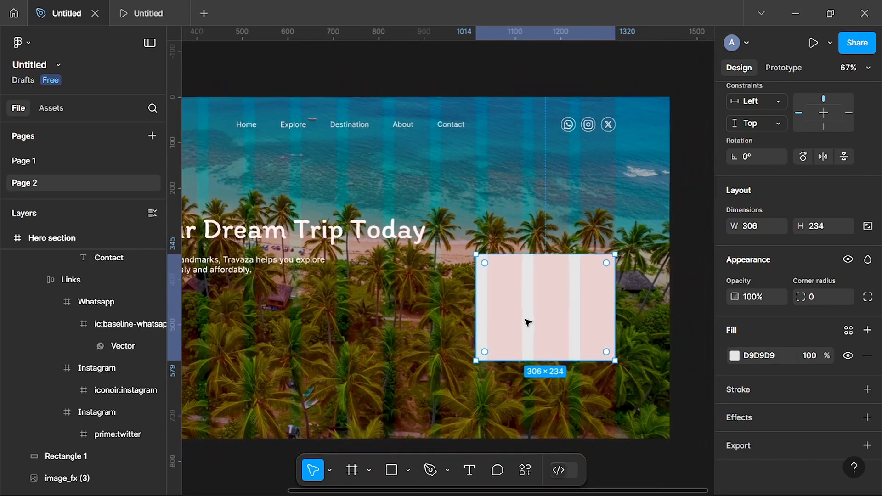
pyautogui.moveTo(537, 326); pyautogui.dragTo(396, 330)
# - Shrink the copied rectangle to about 274 × 176, keeping its right edge in place
pyautogui.scroll(5, 404, 349)
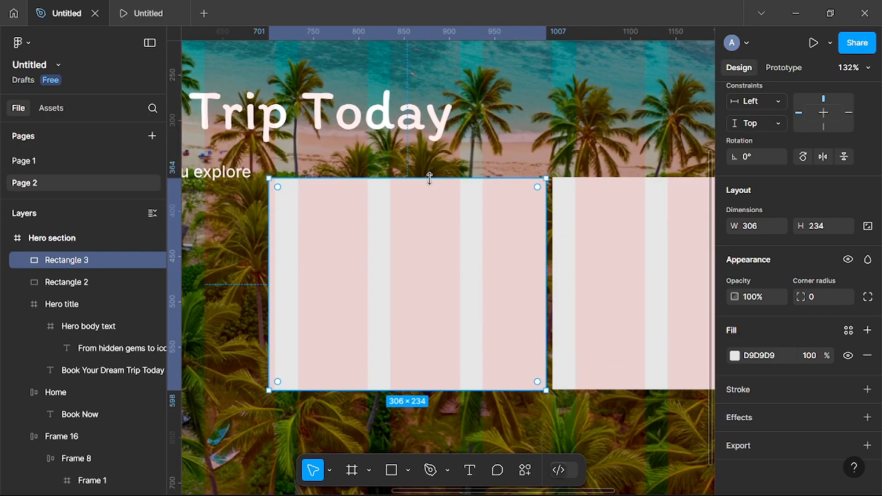
pyautogui.moveTo(429, 178); pyautogui.dragTo(430, 205)
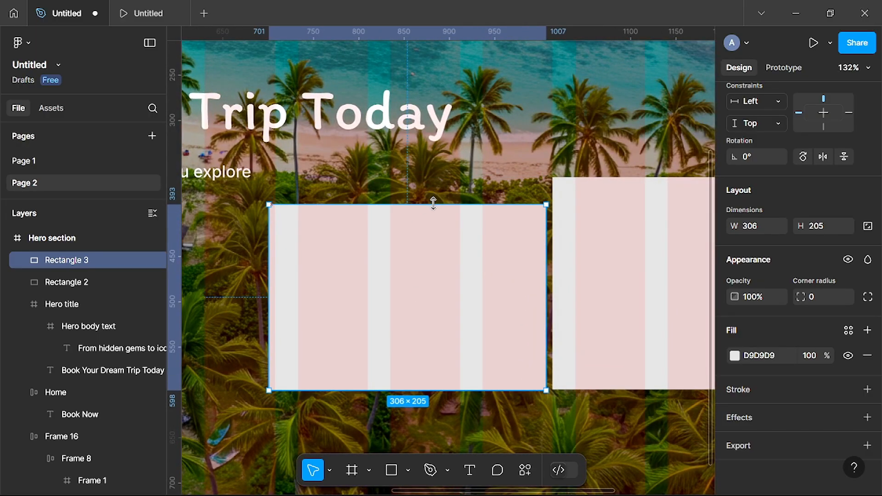
pyautogui.moveTo(411, 394); pyautogui.dragTo(411, 364)
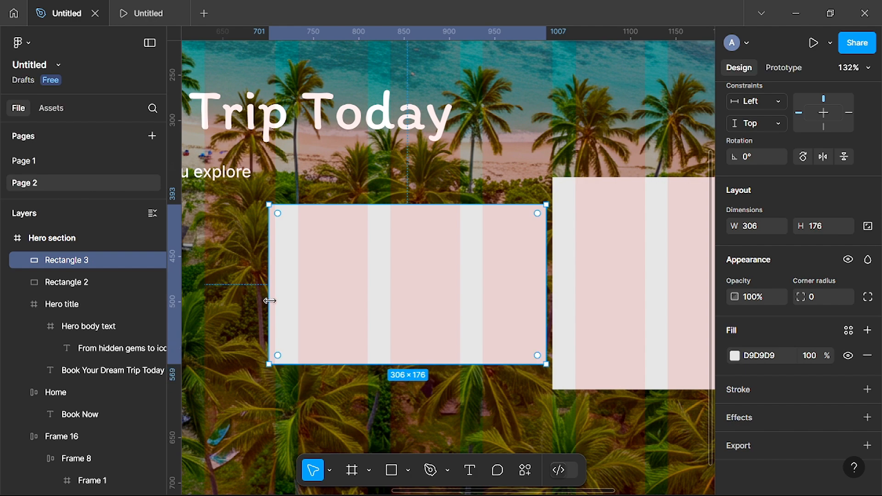
pyautogui.moveTo(275, 297); pyautogui.dragTo(297, 297)
pyautogui.scroll(-5, 464, 361)
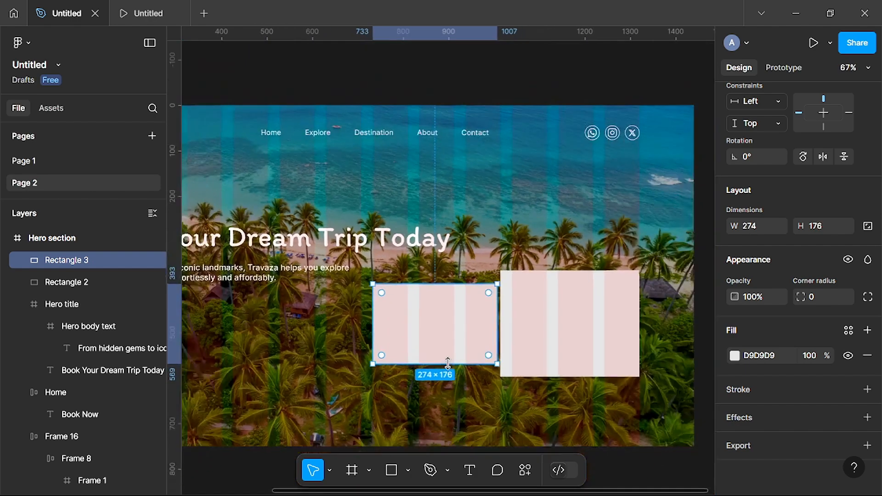
# - Lower the smaller rectangle so its bottom edge lines up with the larger rectangle's bottom edge
pyautogui.click(480, 398)
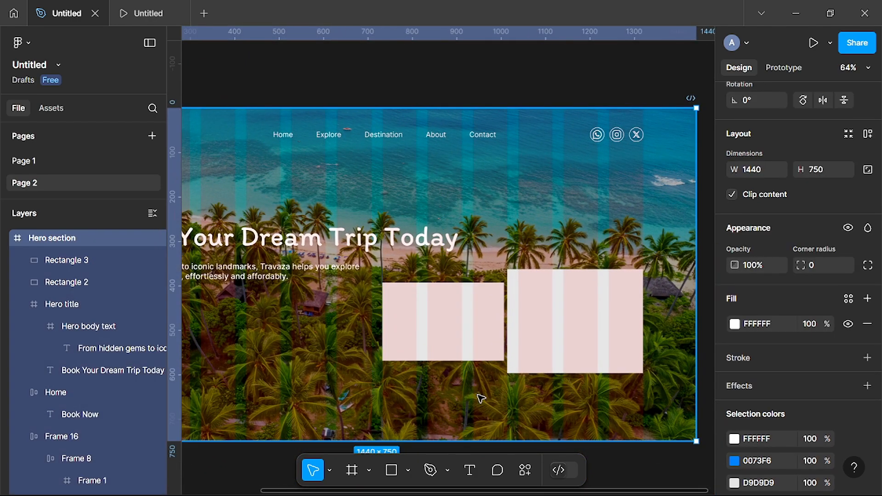
pyautogui.hscroll(-5, 387, 398)
pyautogui.scroll(-2, 387, 398)
pyautogui.scroll(-2, 387, 397)
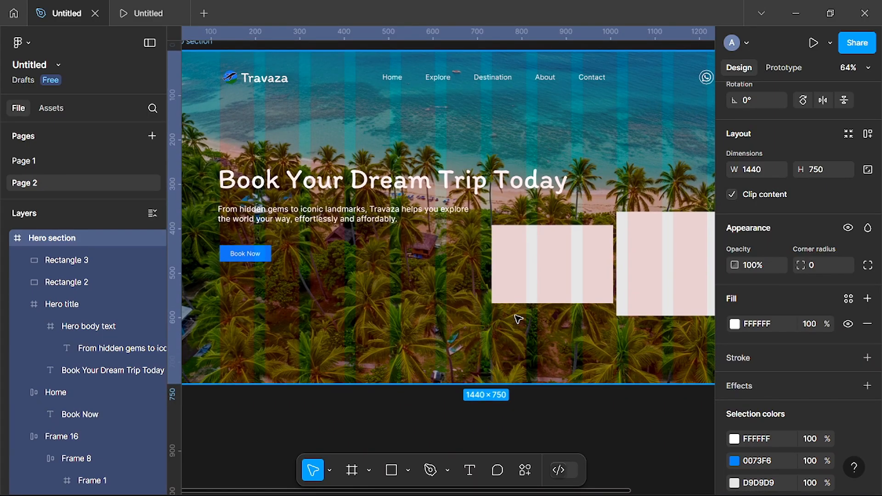
pyautogui.scroll(3, 518, 318)
pyautogui.hscroll(3, 518, 319)
pyautogui.hscroll(2, 518, 318)
pyautogui.moveTo(469, 272); pyautogui.dragTo(471, 281)
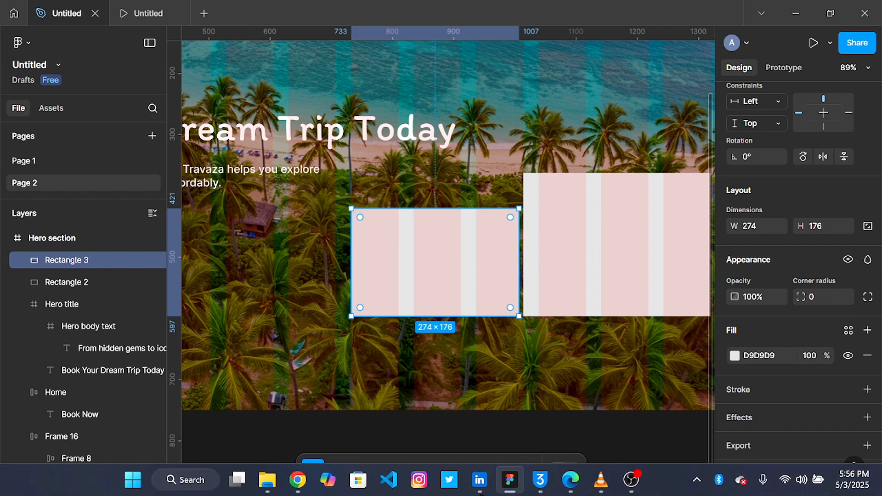
# - Lower the larger rectangle to about Y 393 so it is vertically centred beside the smaller one
pyautogui.click(604, 335)
pyautogui.scroll(-5, 604, 335)
pyautogui.hscroll(2, 605, 338)
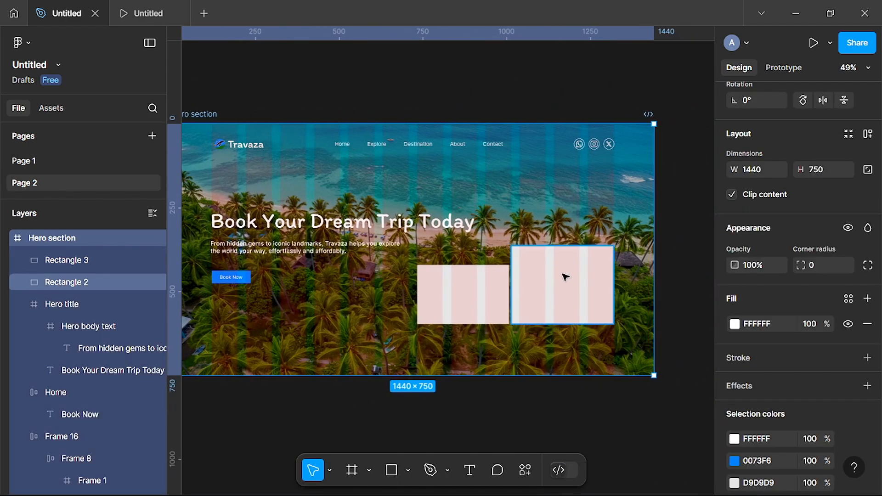
pyautogui.scroll(1, 565, 278)
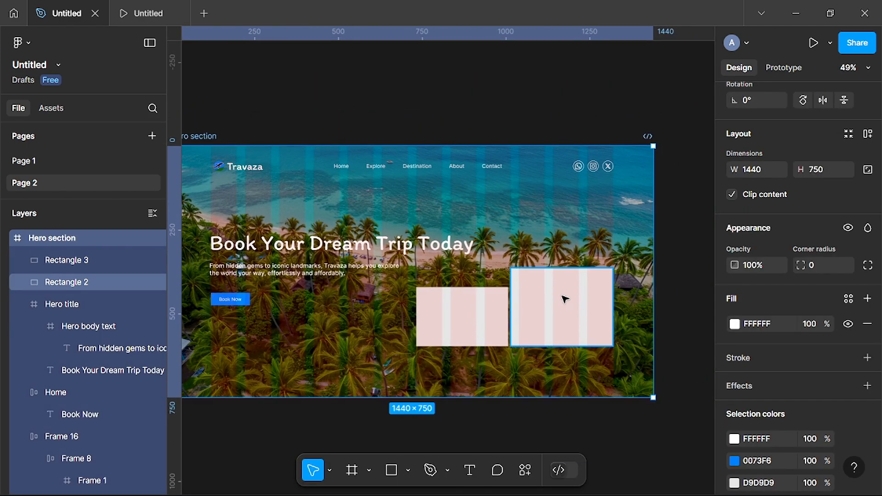
pyautogui.moveTo(563, 299); pyautogui.dragTo(565, 311)
pyautogui.scroll(2, 498, 315)
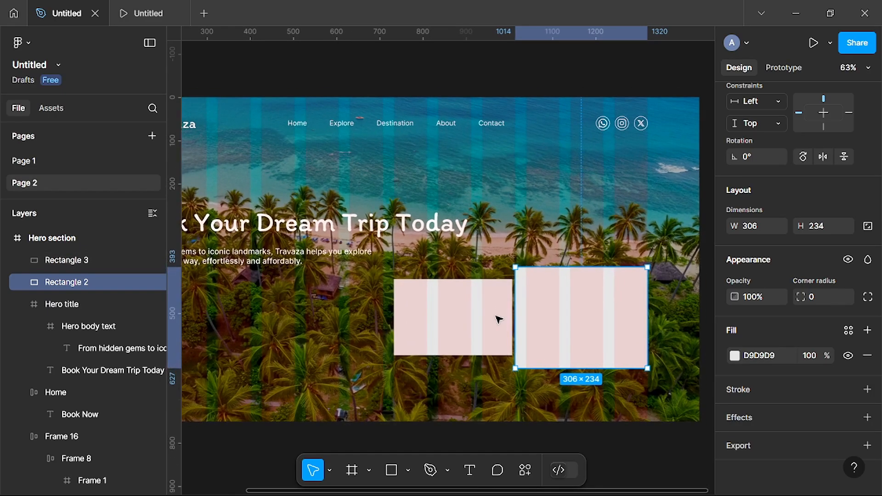
# - Set the smaller rectangle's corner radius to 12
pyautogui.scroll(2, 498, 319)
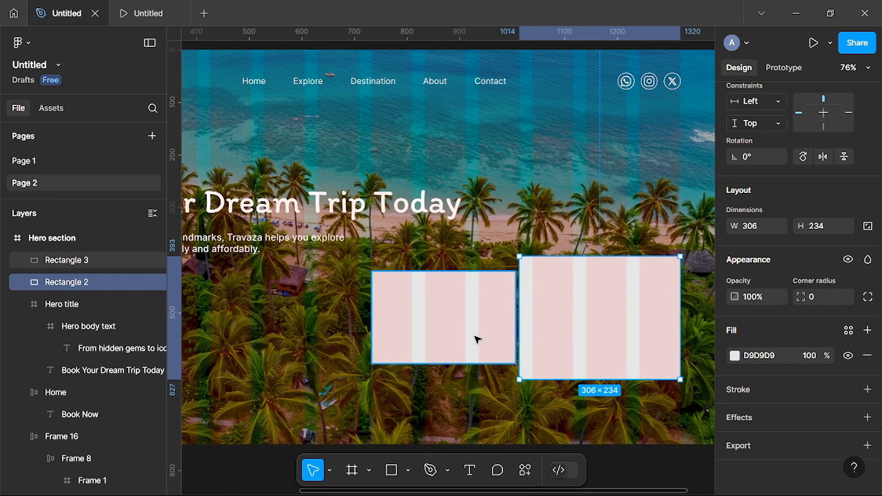
pyautogui.scroll(2, 458, 328)
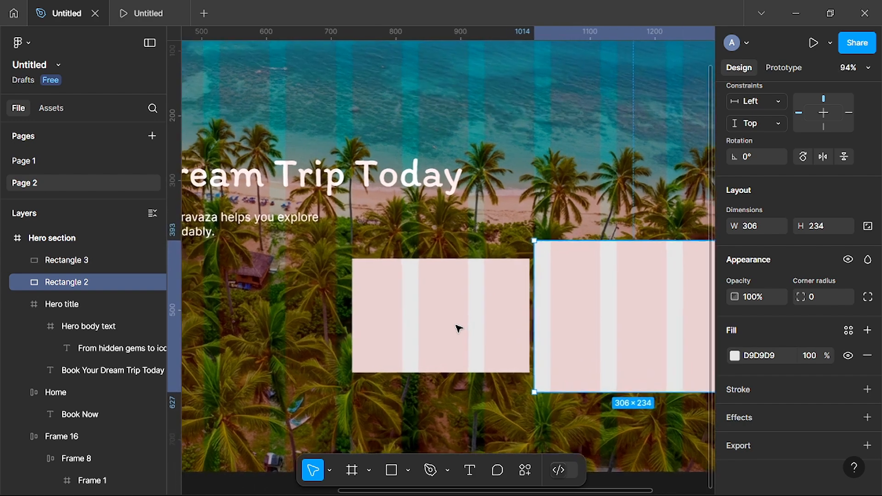
pyautogui.click(422, 312)
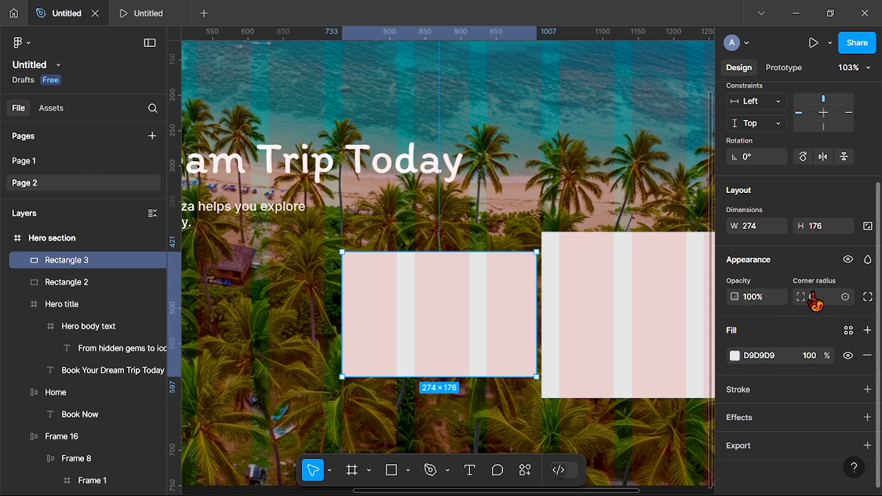
pyautogui.click(825, 298)
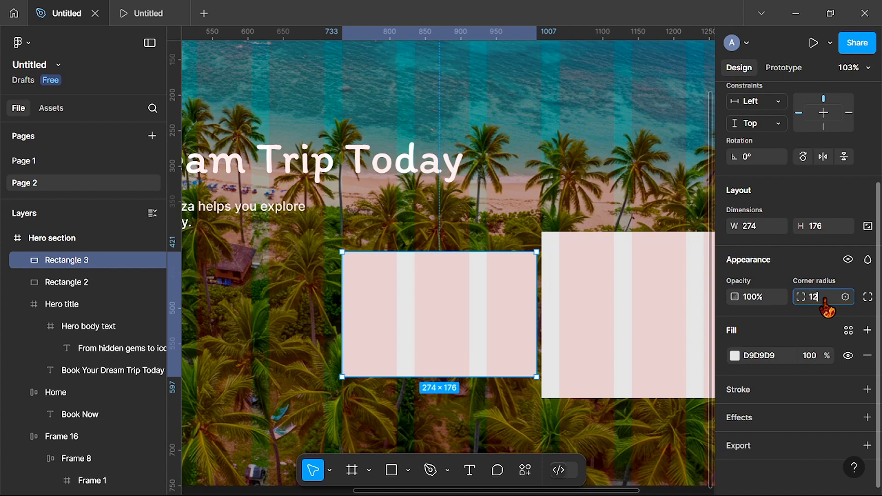
pyautogui.write('12')
pyautogui.press('Return')
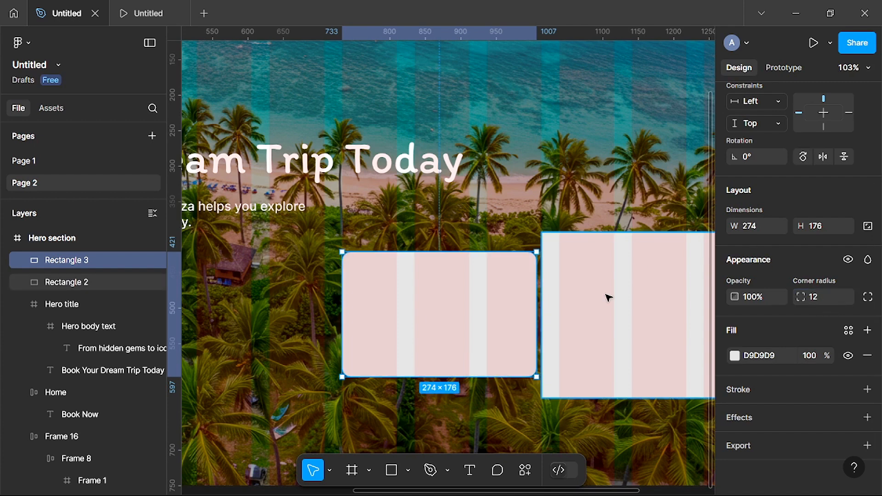
# - Give the larger rectangle a corner radius of 12 and deselect it
pyautogui.hscroll(5, 609, 298)
pyautogui.click(572, 299)
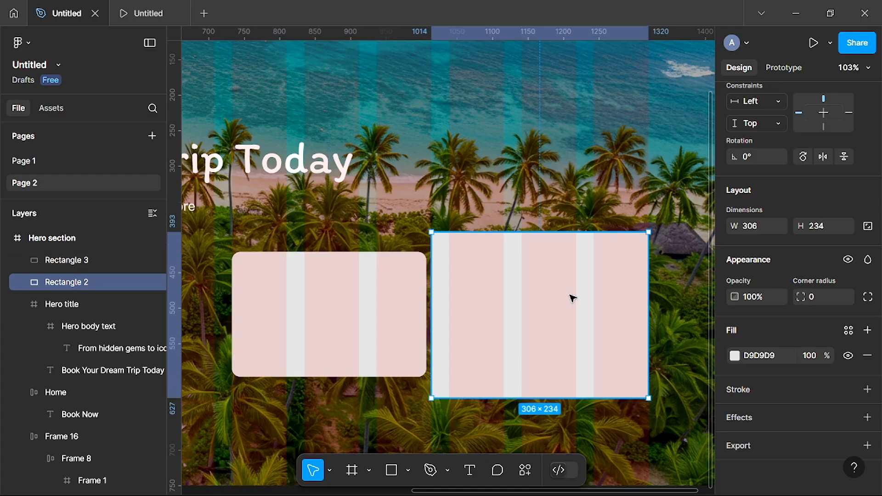
pyautogui.click(820, 297)
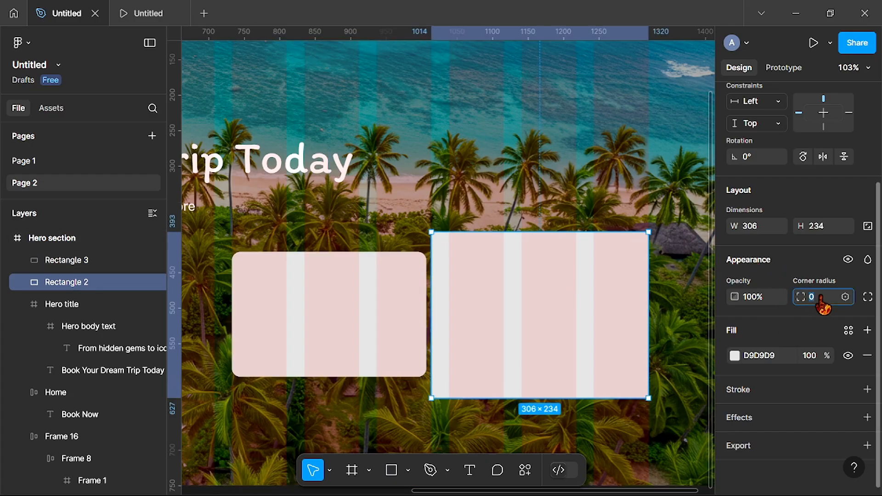
pyautogui.write('12')
pyautogui.press('Return')
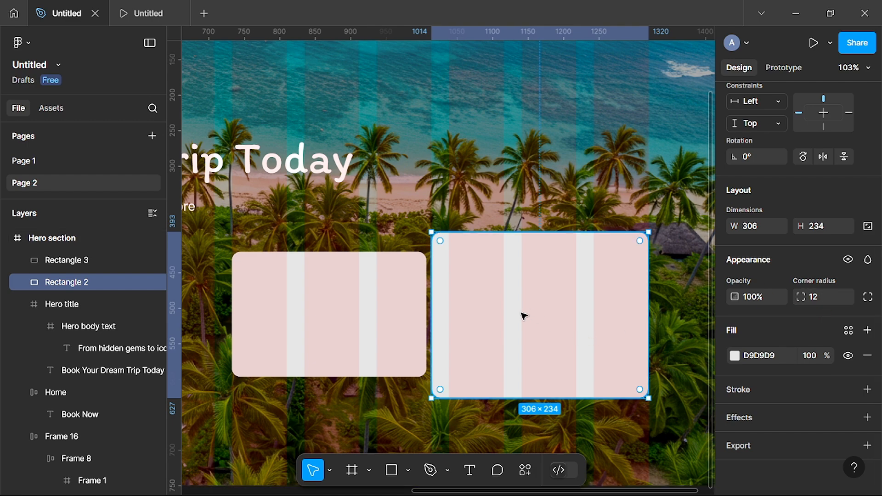
pyautogui.click(456, 195)
pyautogui.hscroll(-3, 440, 206)
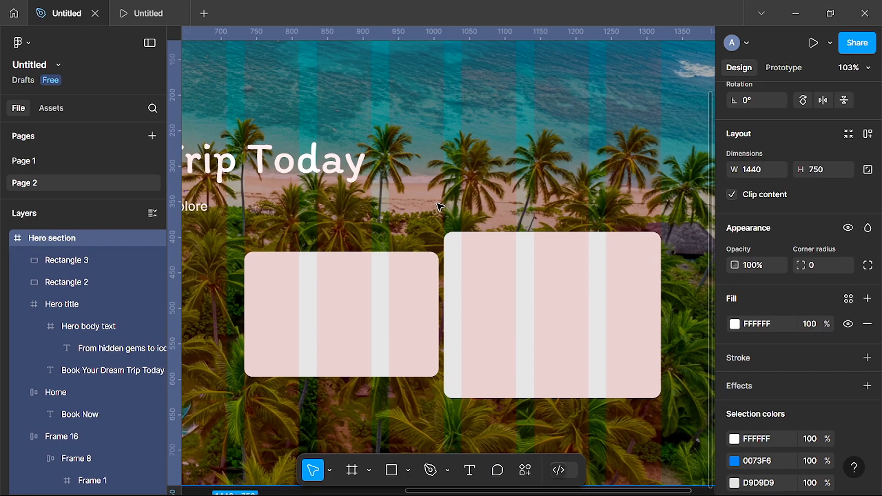
pyautogui.scroll(-3, 440, 206)
pyautogui.hscroll(-2, 440, 207)
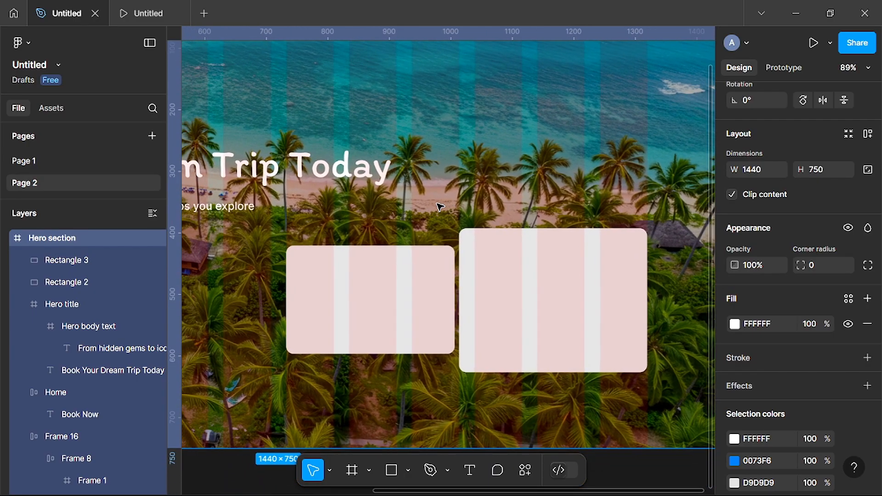
pyautogui.hscroll(-3, 440, 207)
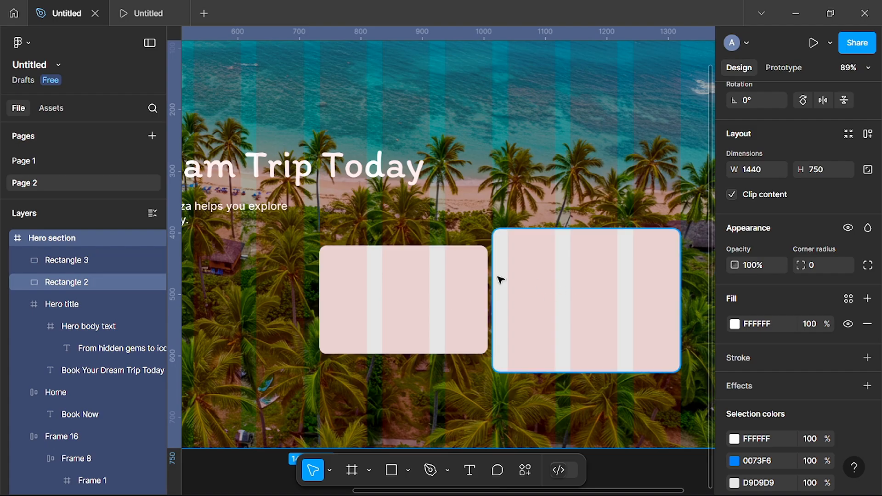
# - Find the Unsplash plugin by searching the plugin list for "unsplash" and run it
pyautogui.scroll(-3, 406, 298)
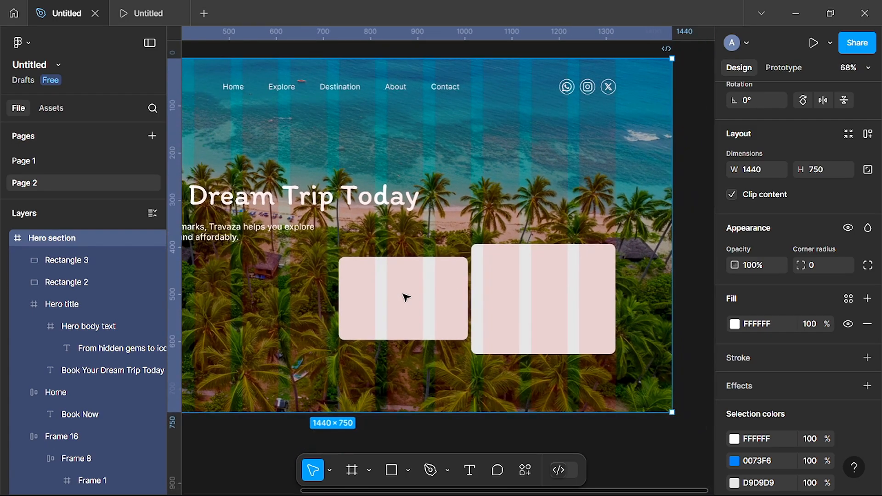
pyautogui.hscroll(-2, 407, 297)
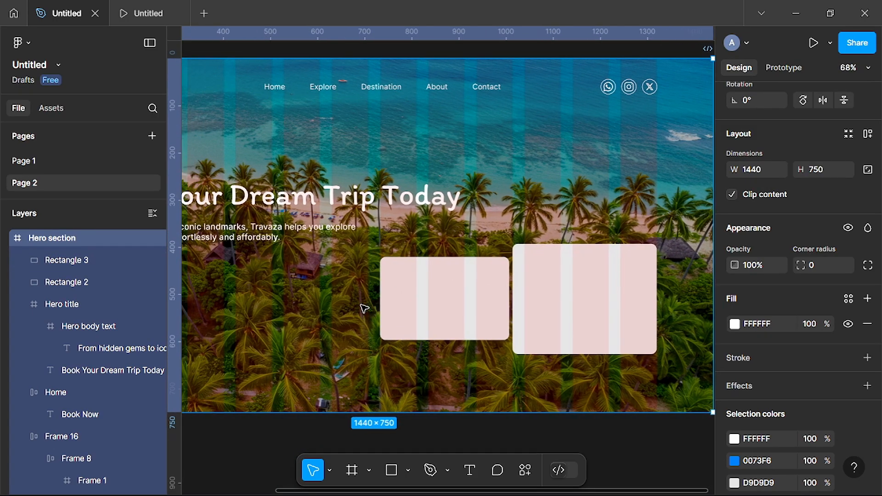
pyautogui.hscroll(-2, 430, 314)
pyautogui.scroll(-1, 430, 311)
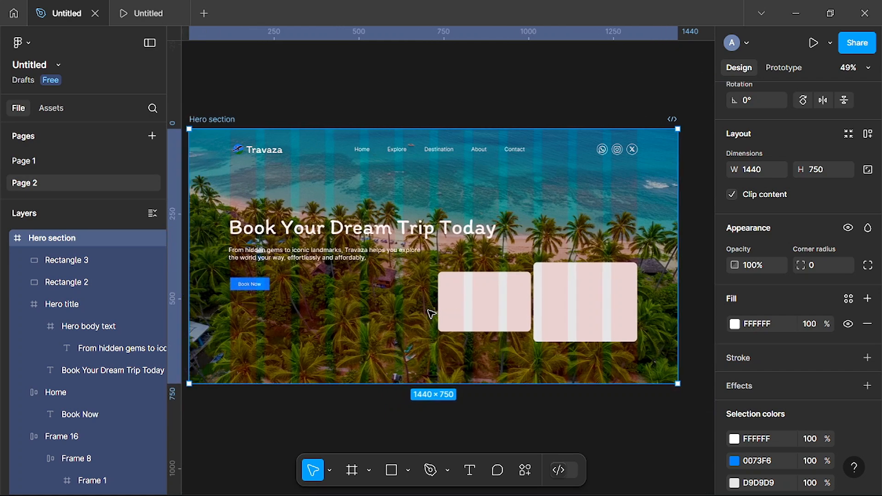
pyautogui.rightClick(320, 304)
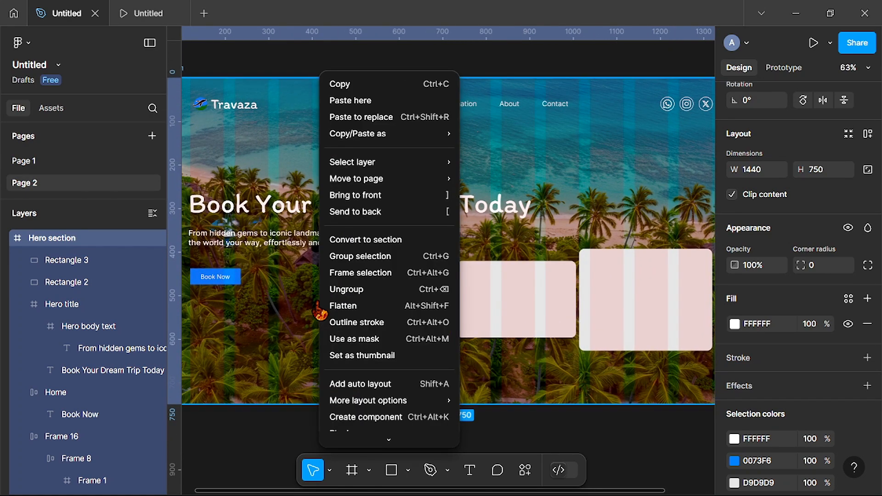
pyautogui.scroll(-3, 368, 331)
pyautogui.moveTo(366, 321)
pyautogui.scroll(-1, 366, 324)
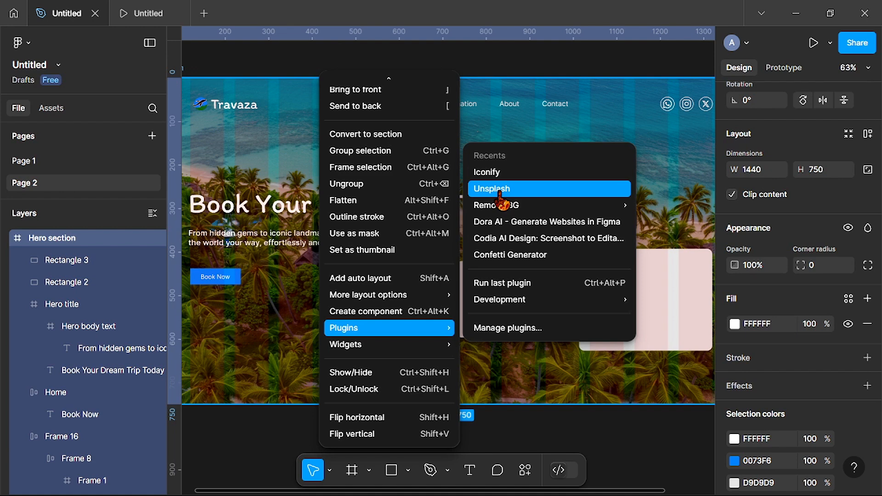
pyautogui.click(511, 336)
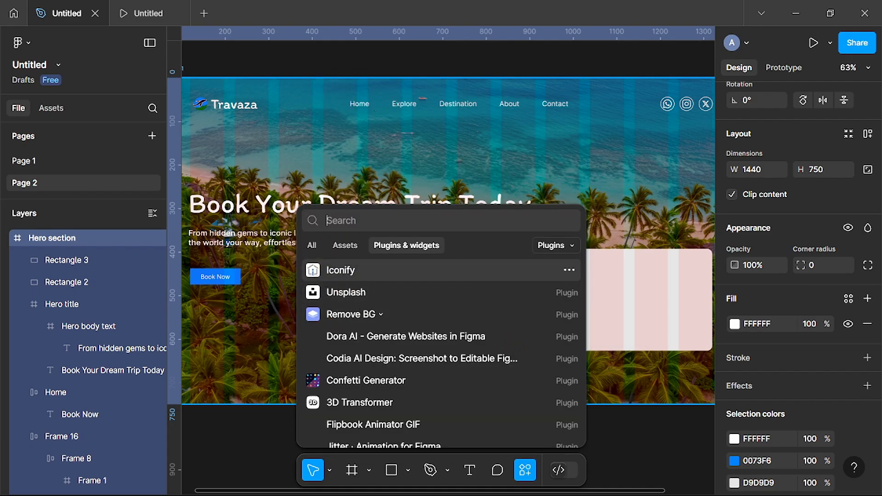
pyautogui.write('unsplash')
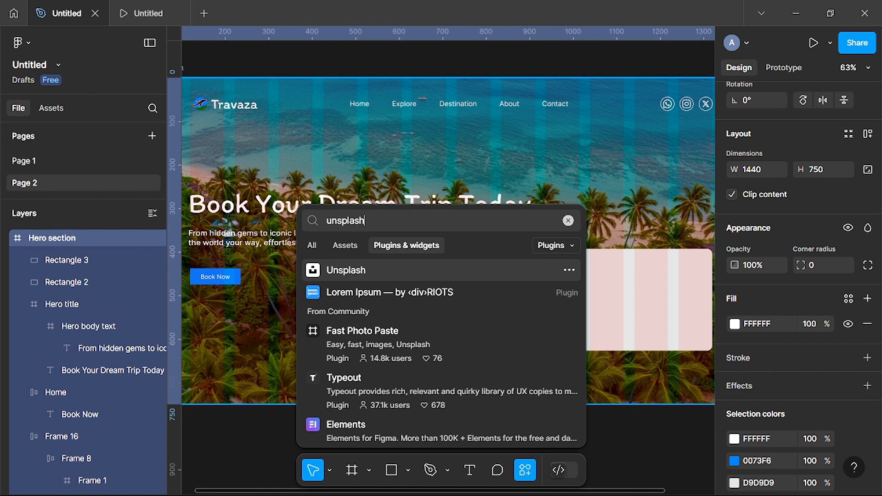
pyautogui.press('Return')
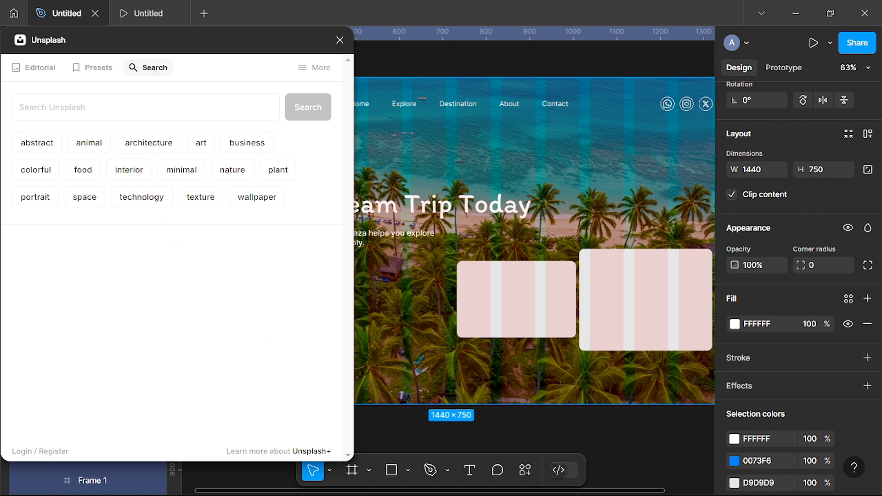
# - Search the Unsplash photo library for "Santorini"
pyautogui.click(145, 107)
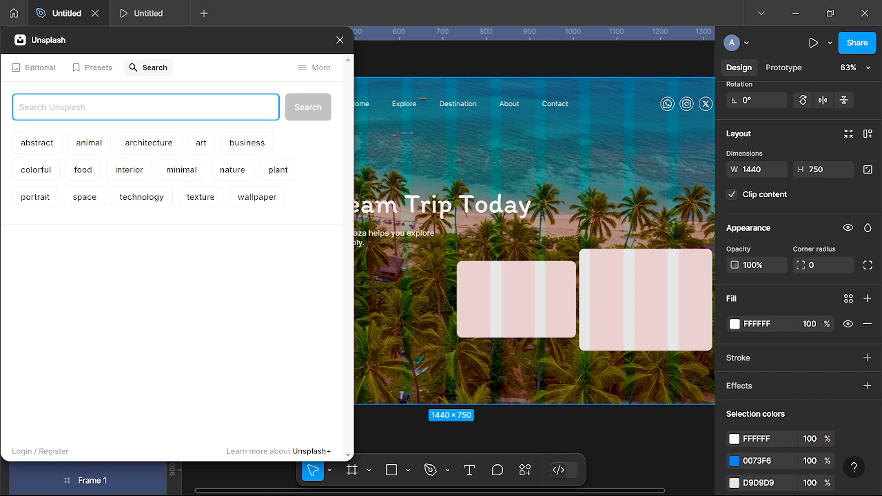
pyautogui.write('Santorini')
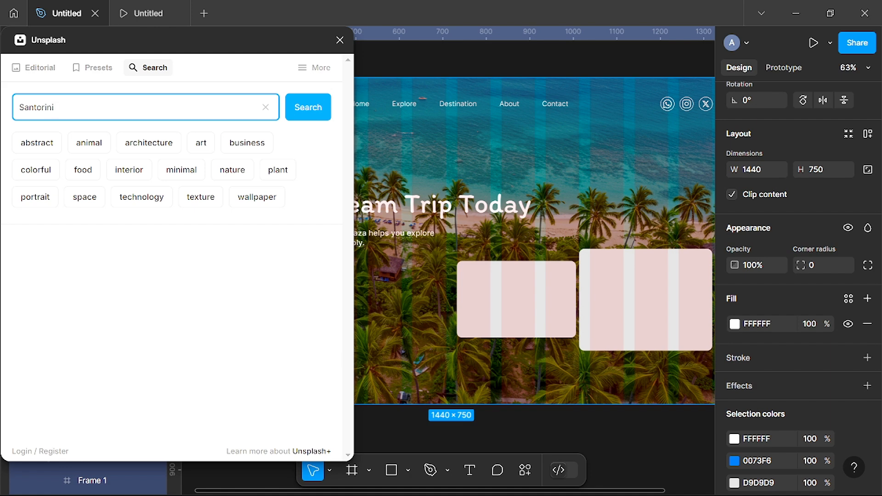
pyautogui.click(312, 112)
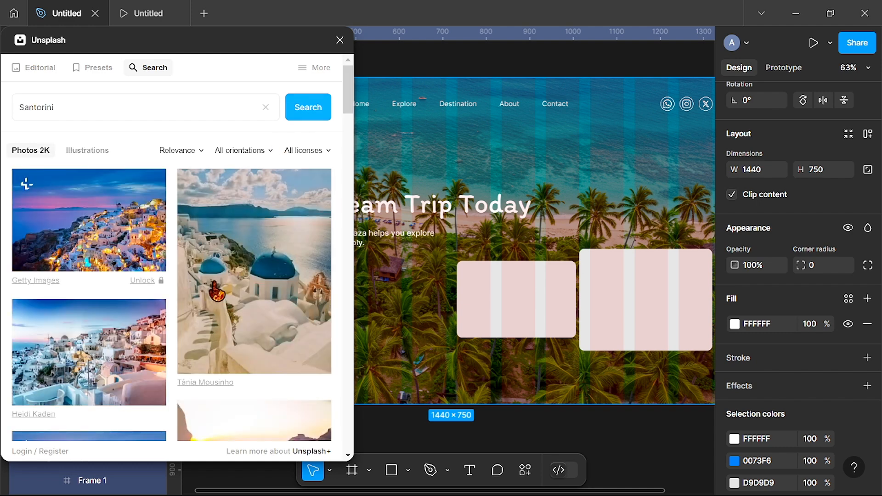
# - Browse the Santorini photos for an image that suits the hero section's larger card
pyautogui.scroll(-5, 216, 291)
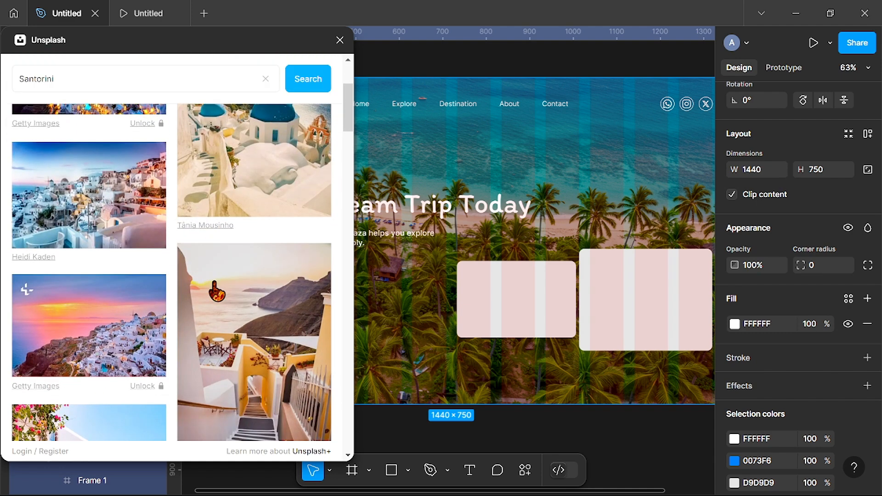
pyautogui.scroll(-7, 217, 292)
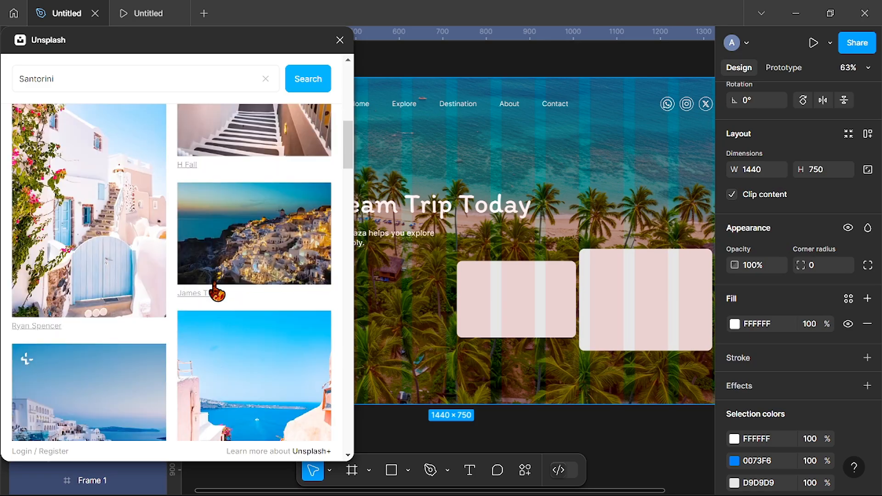
pyautogui.scroll(-3, 217, 292)
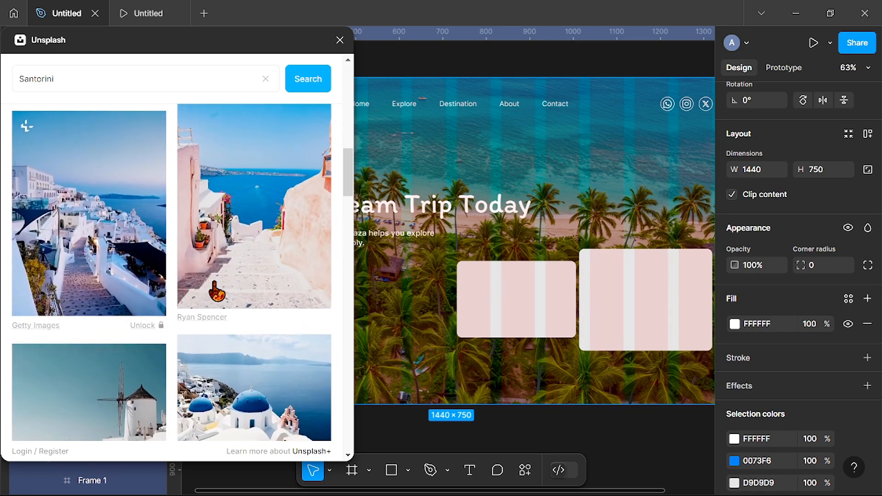
pyautogui.scroll(-5, 216, 292)
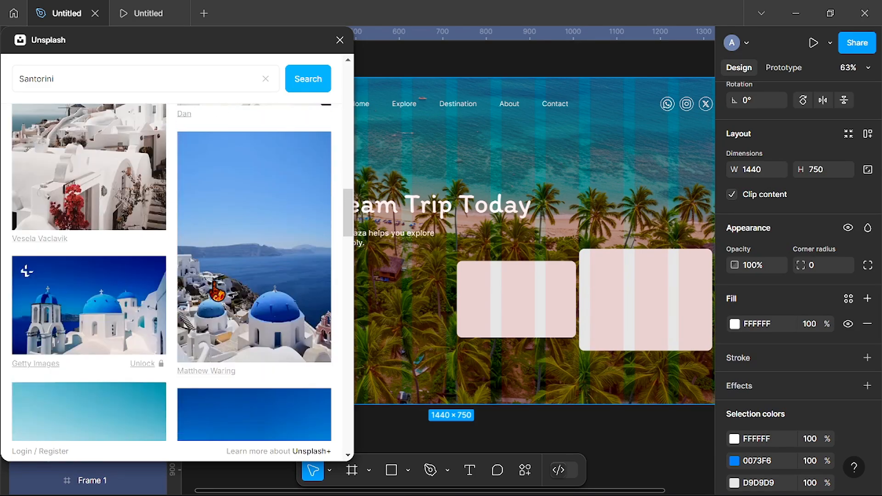
pyautogui.scroll(-6, 216, 292)
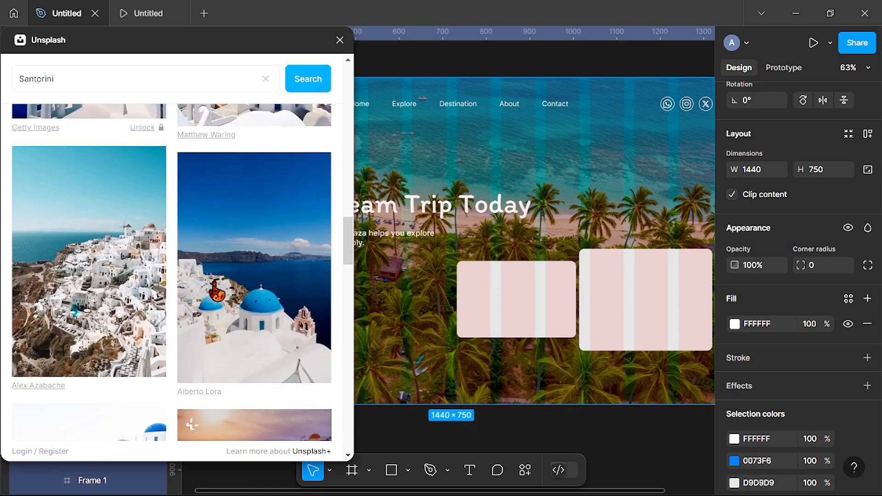
pyautogui.scroll(-5, 215, 292)
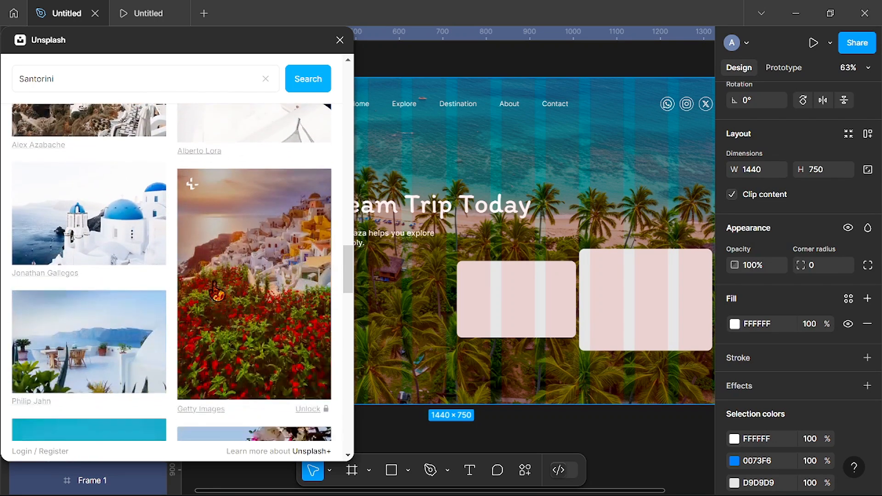
pyautogui.scroll(-6, 215, 292)
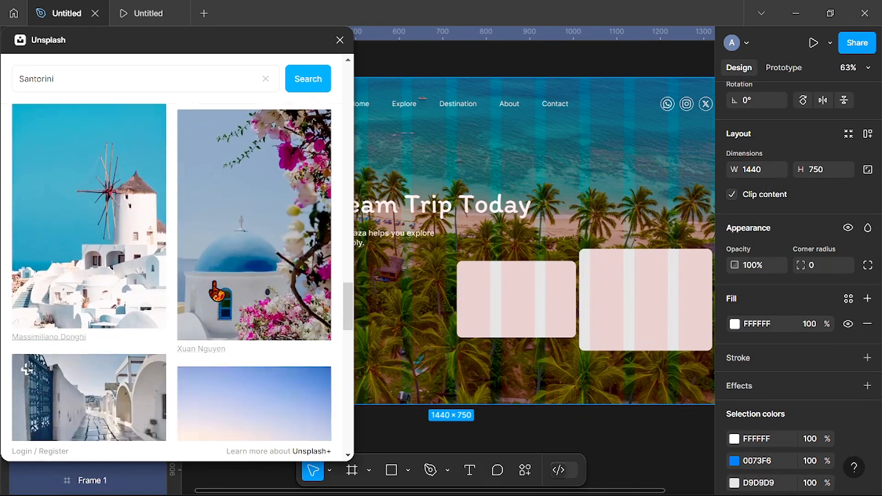
pyautogui.scroll(-5, 216, 292)
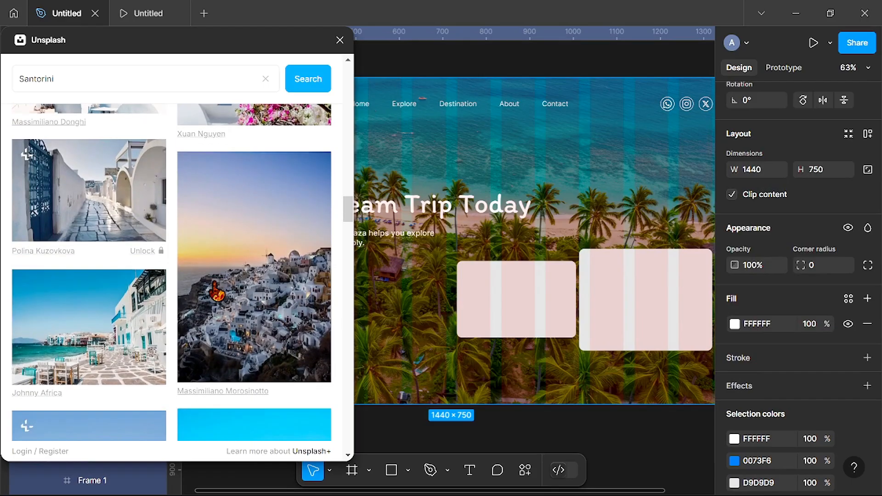
pyautogui.scroll(-4, 215, 293)
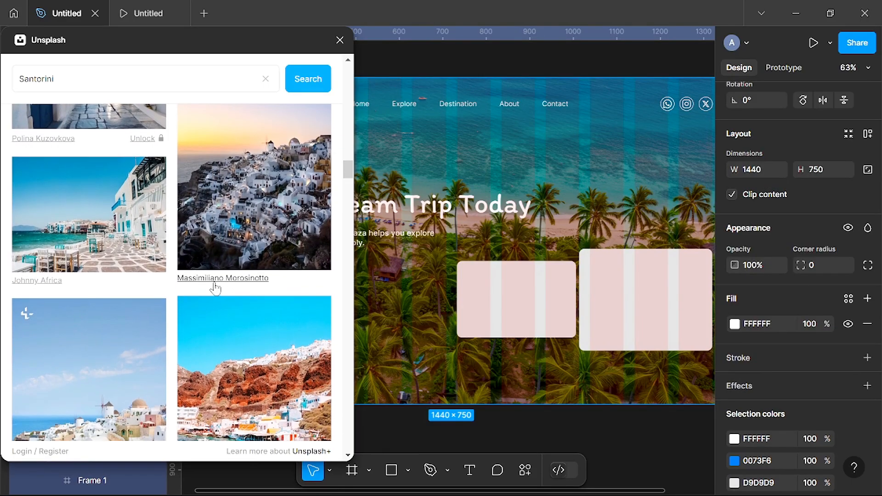
pyautogui.scroll(-3, 215, 289)
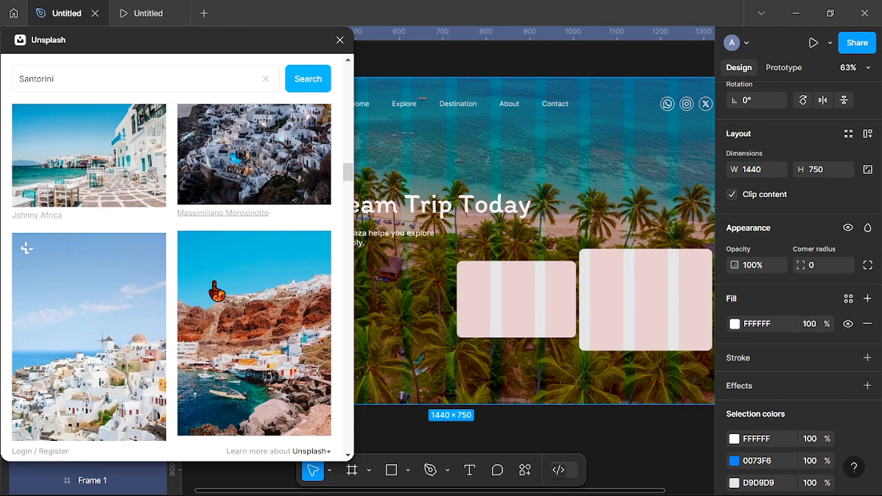
pyautogui.scroll(2, 142, 252)
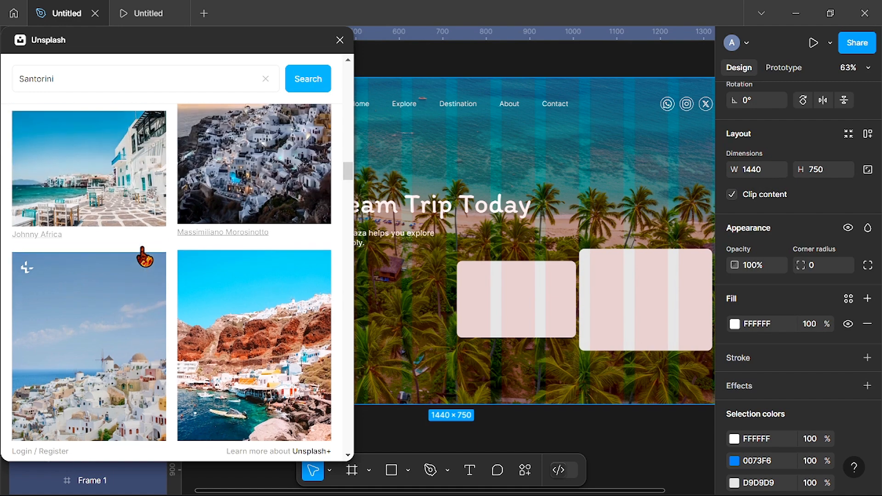
pyautogui.scroll(1, 127, 191)
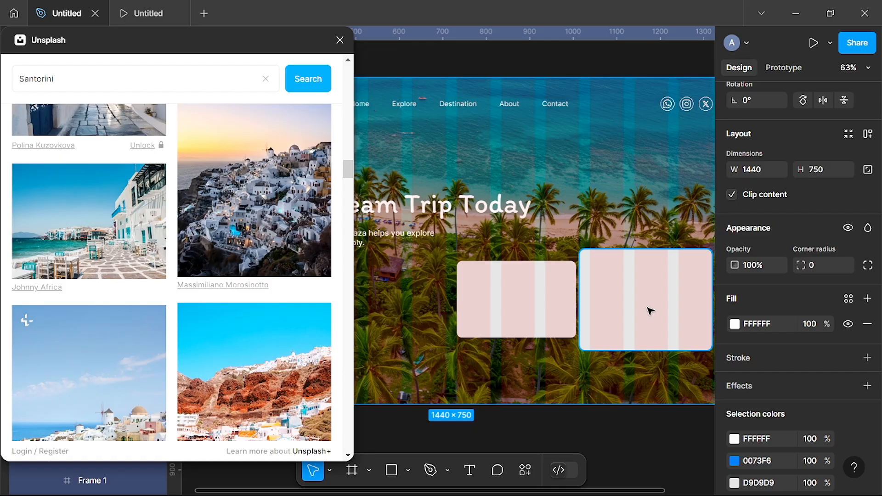
# - Fill the larger rounded rectangle with the Santorini photo of white houses on red cliffs above a small boat harbour
pyautogui.click(650, 311)
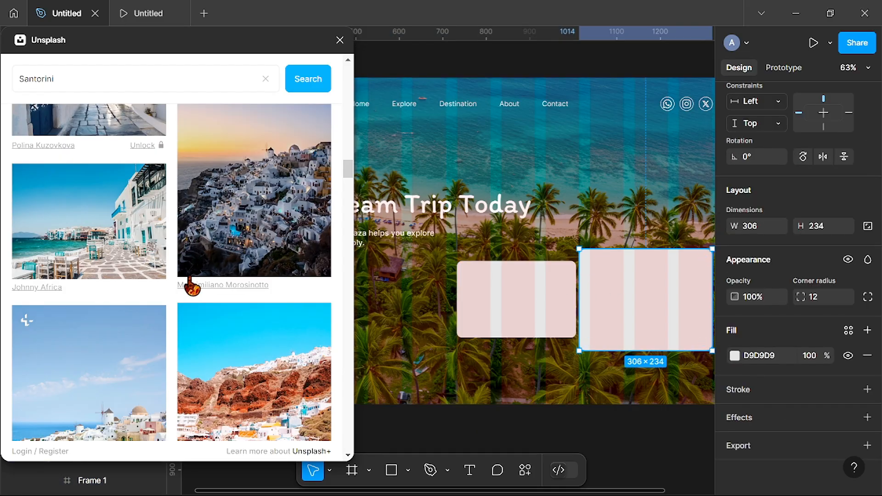
pyautogui.scroll(-1, 129, 286)
pyautogui.scroll(2, 129, 285)
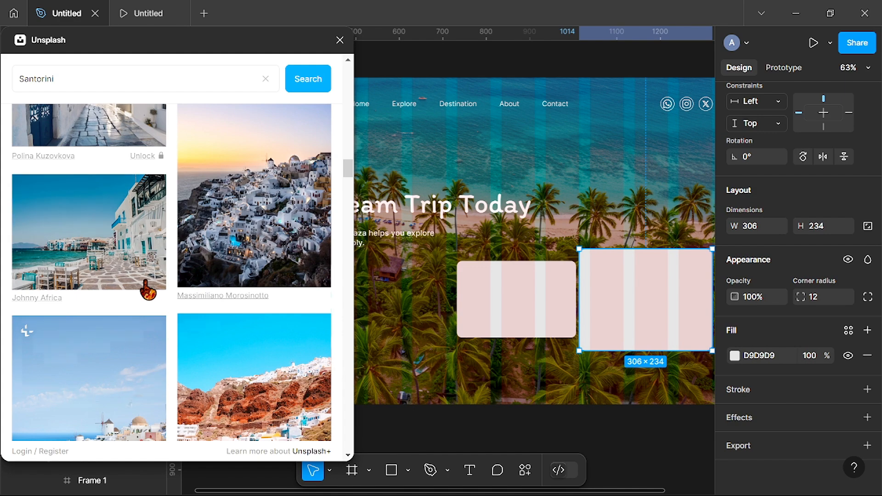
pyautogui.scroll(-3, 147, 291)
pyautogui.scroll(-8, 147, 291)
pyautogui.scroll(6, 147, 290)
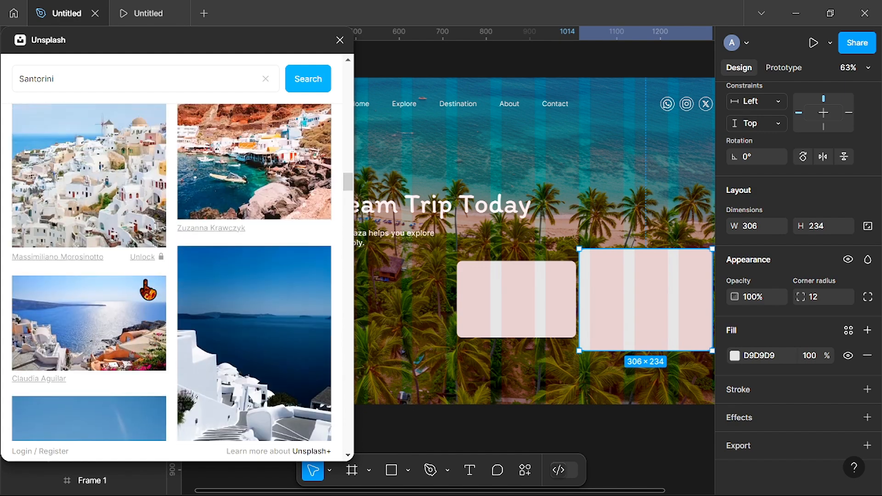
pyautogui.scroll(4, 147, 291)
pyautogui.scroll(-3, 147, 290)
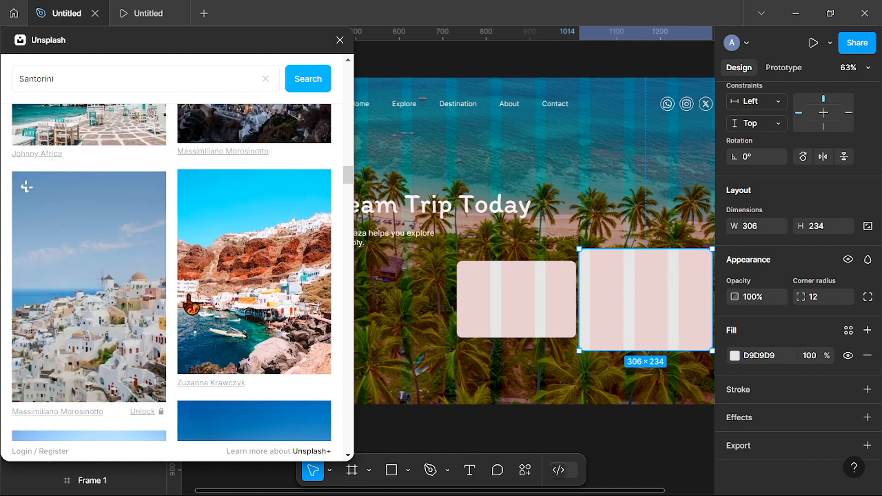
pyautogui.click(266, 292)
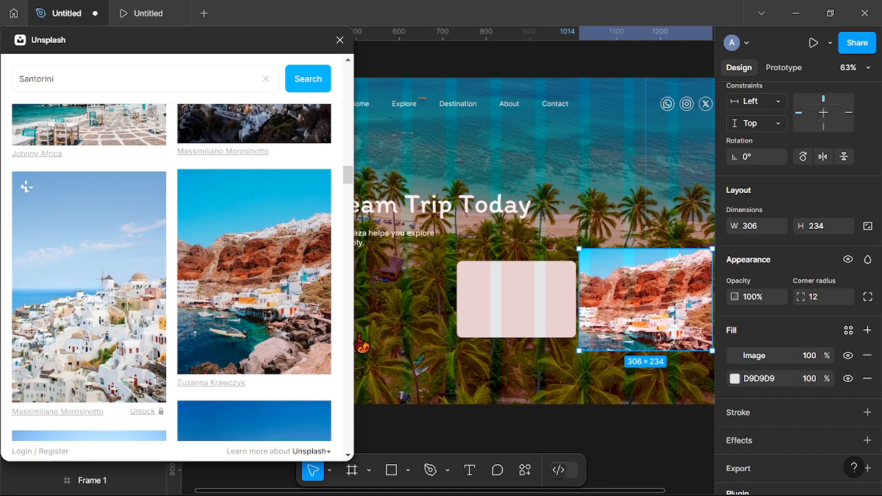
pyautogui.hscroll(2, 604, 294)
pyautogui.hscroll(2, 604, 294)
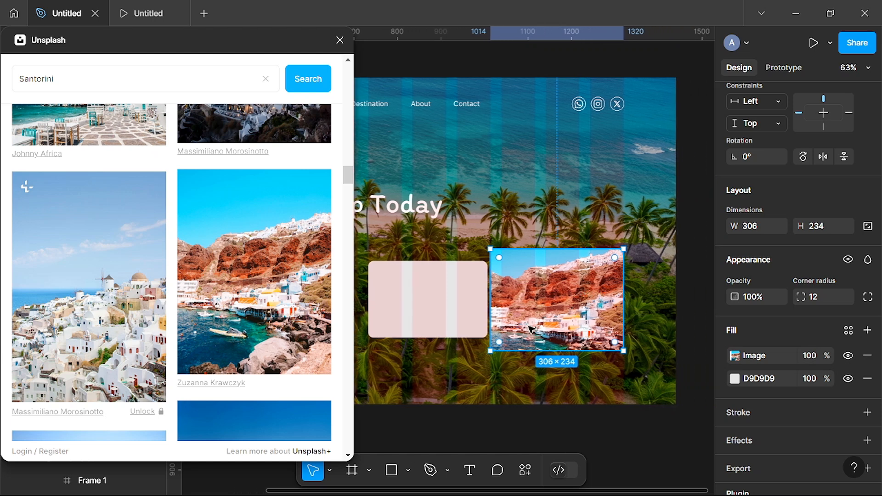
pyautogui.hscroll(-4, 529, 327)
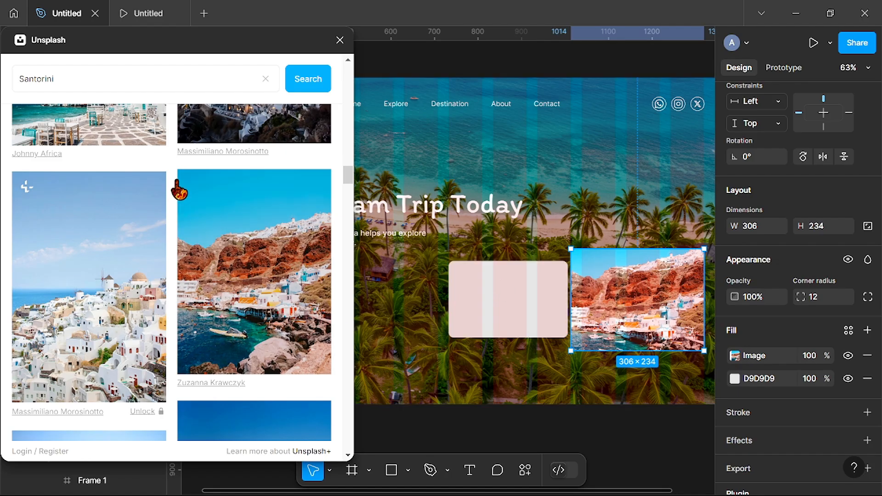
# - Replace the Unsplash search term with "Tourist", extend it to "Tourist attraction" and run the search
pyautogui.click(55, 79)
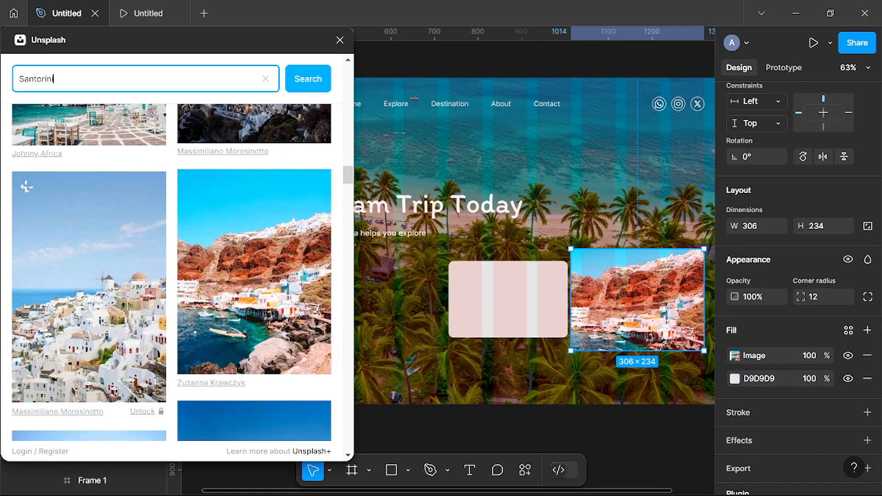
pyautogui.press('BackSpace')
pyautogui.press('BackSpace')
pyautogui.press('BackSpace')
pyautogui.press('BackSpace')
pyautogui.press('BackSpace')
pyautogui.press('BackSpace')
pyautogui.press('BackSpace')
pyautogui.press('BackSpace')
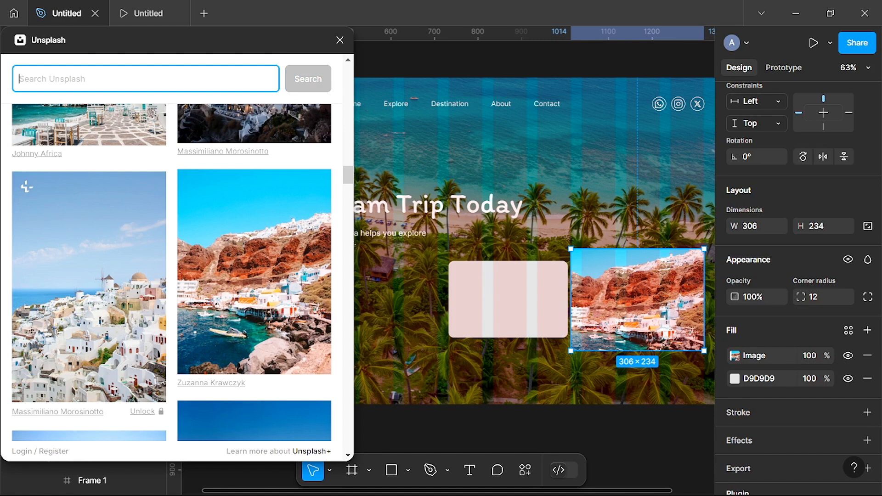
pyautogui.write('Tourist')
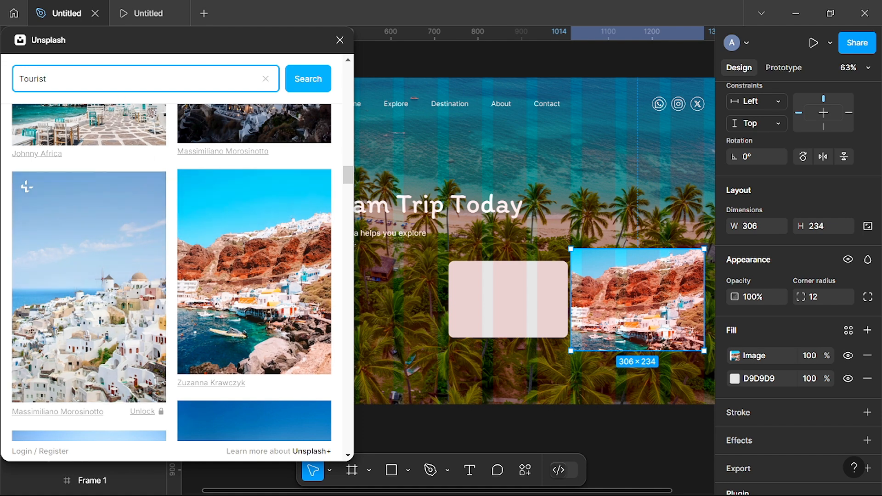
pyautogui.press('Return')
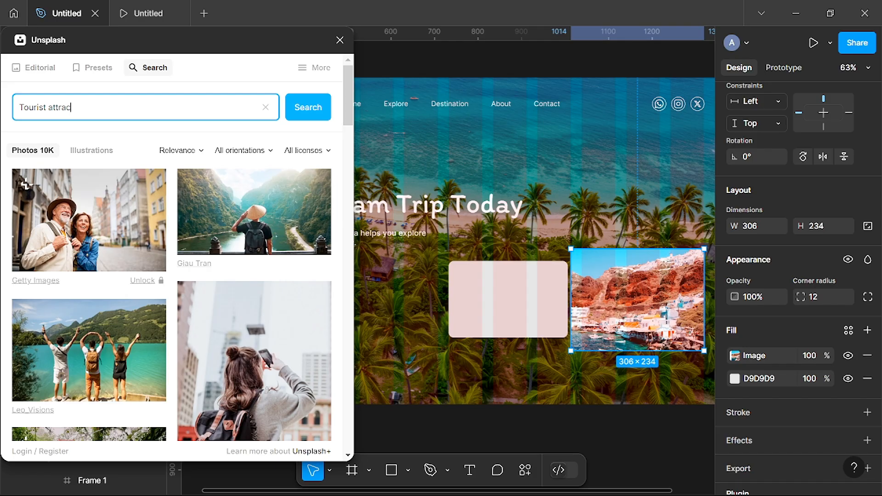
pyautogui.press('Return')
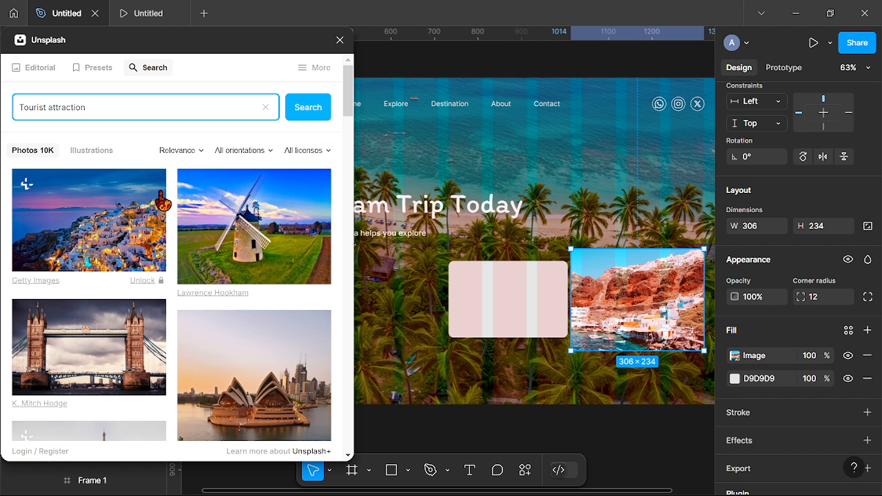
# - Browse the "Tourist attraction" photos for an image that suits the hero section's smaller card
pyautogui.scroll(-5, 183, 252)
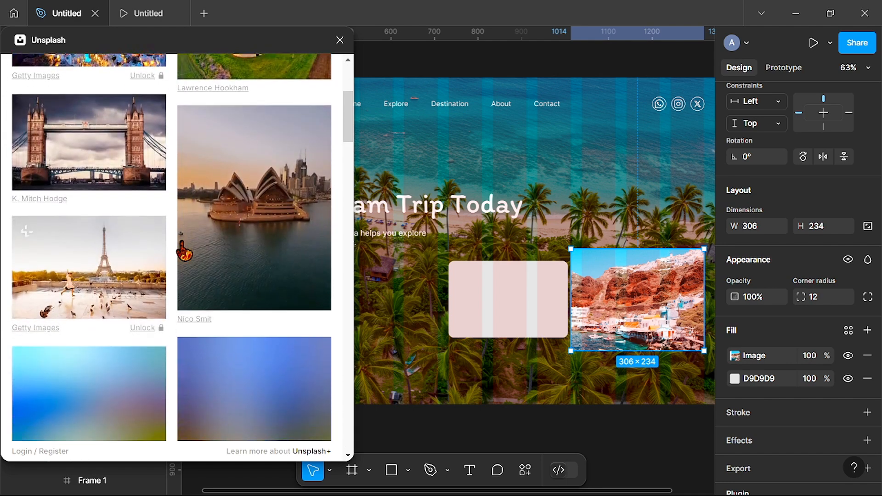
pyautogui.scroll(-3, 183, 252)
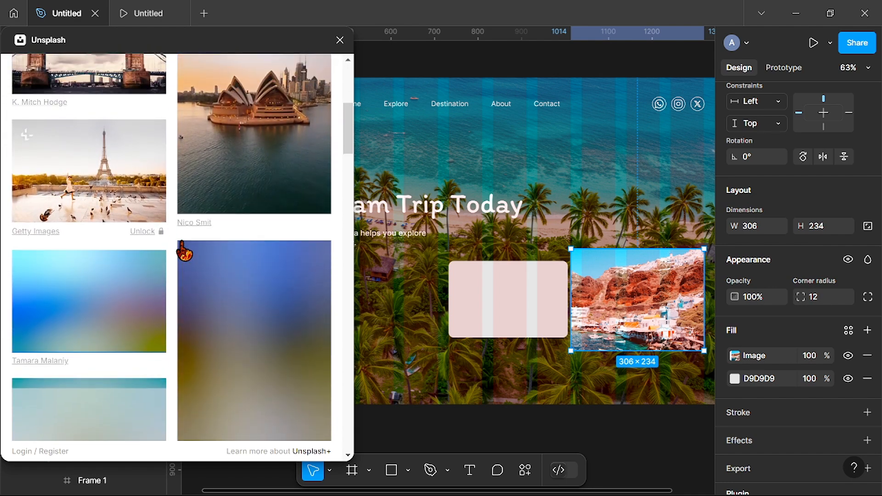
pyautogui.scroll(-10, 243, 257)
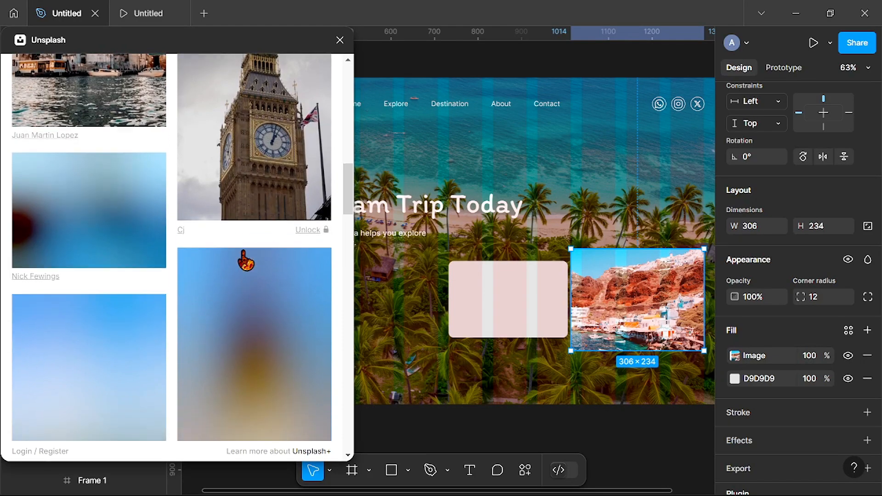
pyautogui.scroll(3, 246, 262)
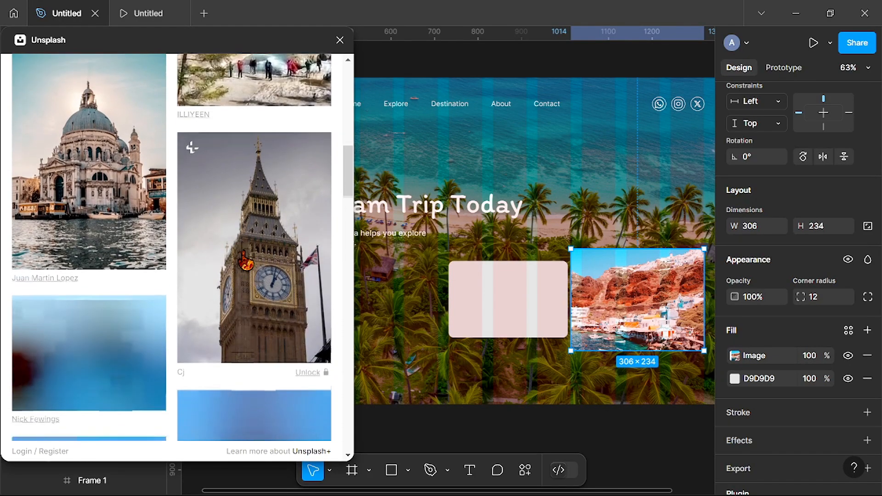
pyautogui.scroll(-10, 246, 262)
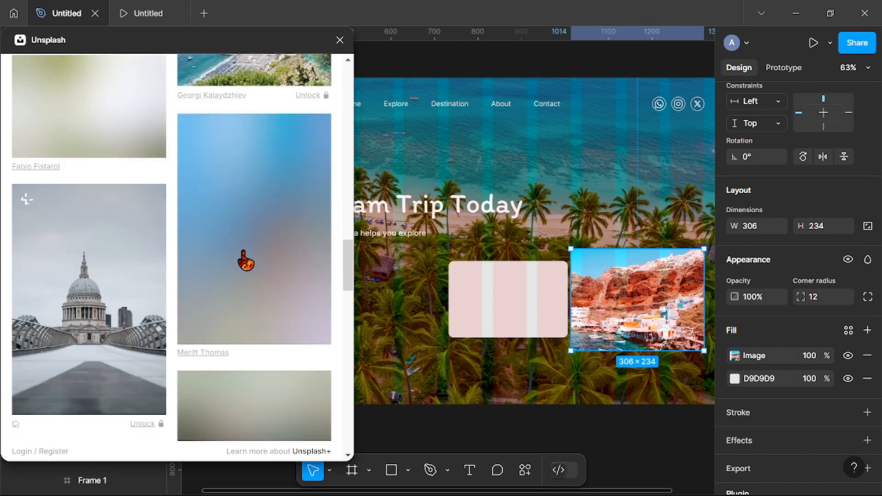
pyautogui.scroll(-13, 246, 262)
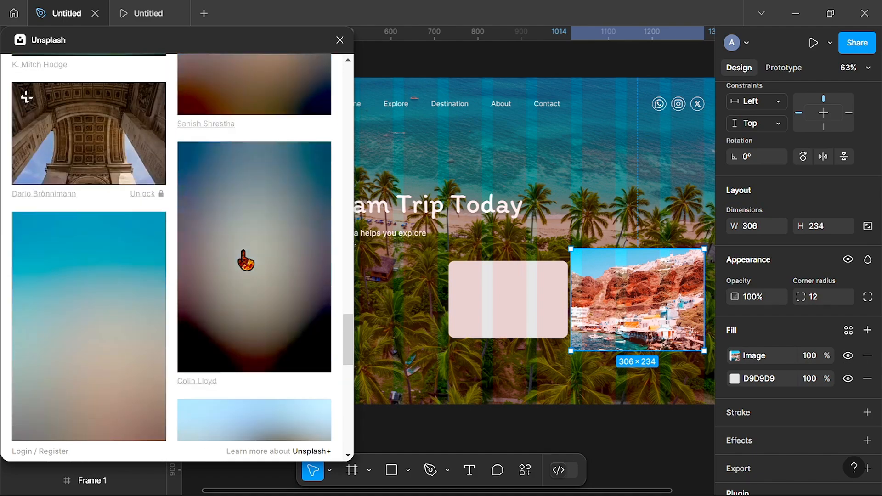
pyautogui.scroll(15, 246, 262)
pyautogui.scroll(-5, 246, 262)
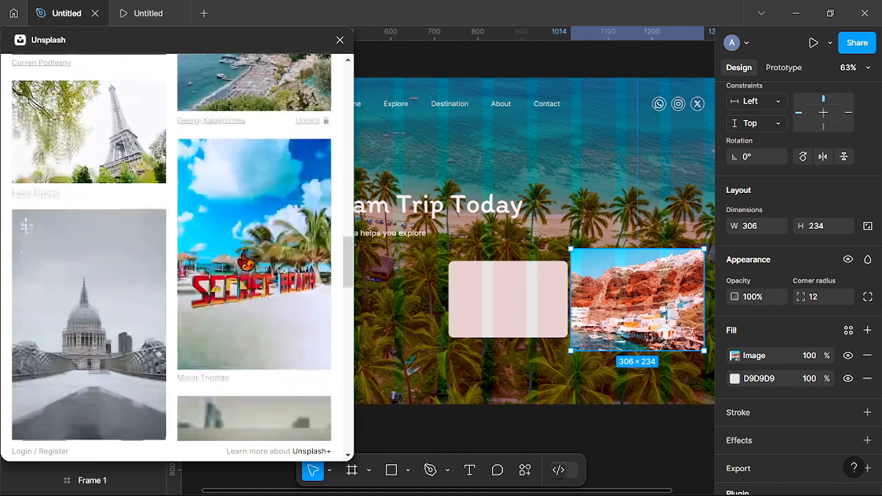
pyautogui.scroll(-2, 245, 262)
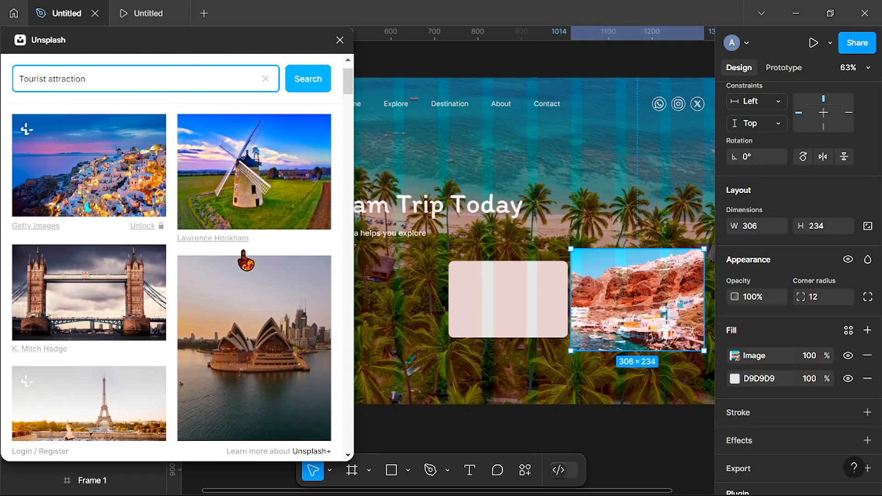
pyautogui.scroll(2, 246, 262)
pyautogui.scroll(-5, 136, 257)
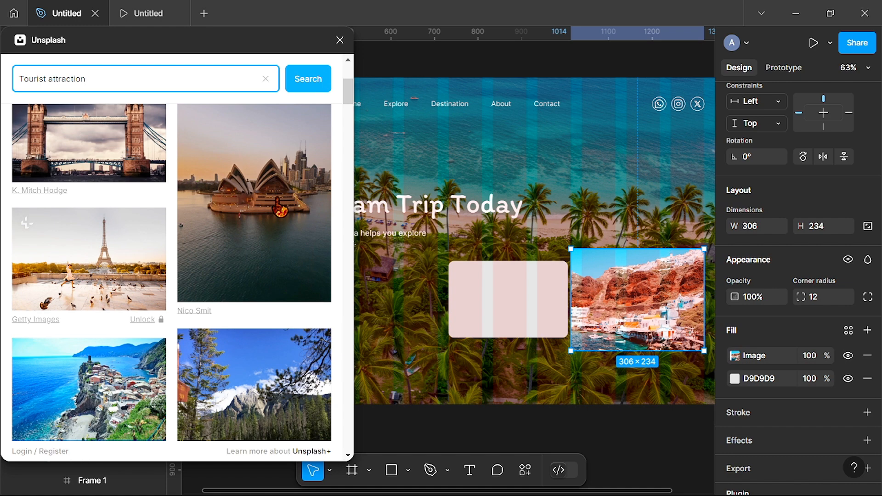
# - Fill the smaller rounded rectangle with the Sydney Opera House sunset photo and close the Unsplash plugin
pyautogui.click(490, 295)
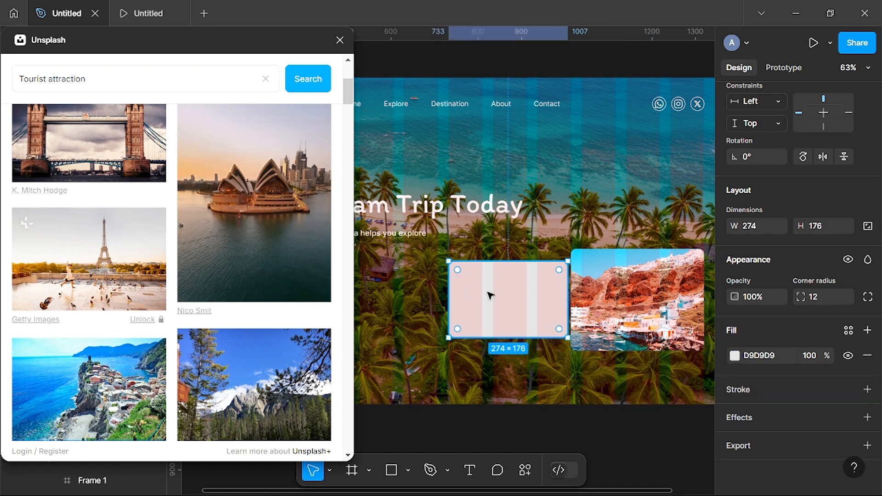
pyautogui.click(247, 182)
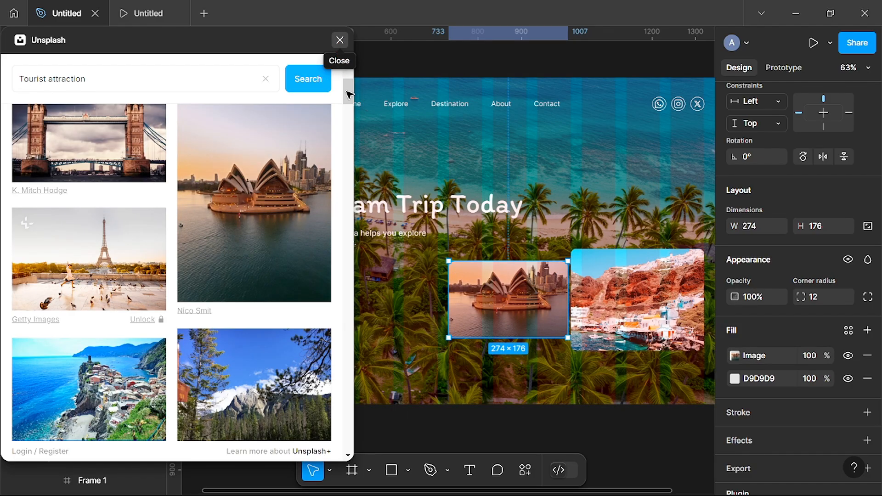
pyautogui.click(340, 42)
# - Examine the hero section's layout and the extents of the Hero title and Hero body text frames
pyautogui.scroll(-3, 436, 256)
pyautogui.scroll(2, 437, 257)
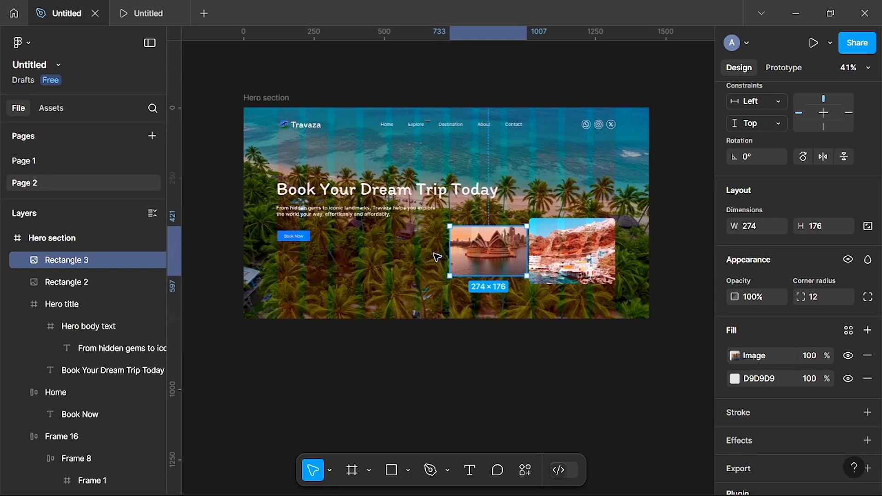
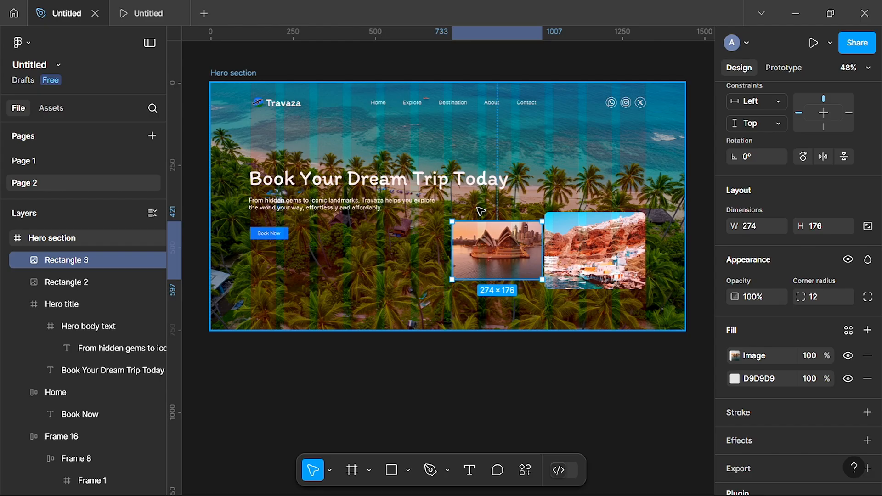
pyautogui.scroll(5, 481, 212)
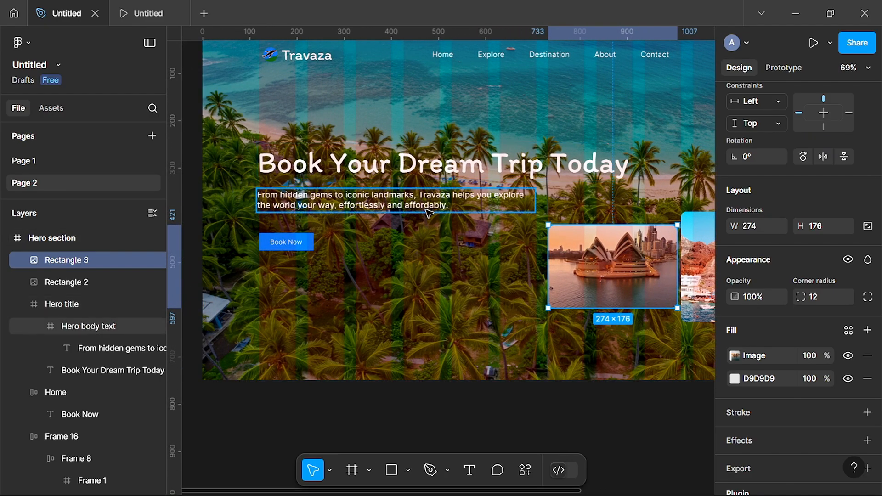
pyautogui.scroll(2, 413, 193)
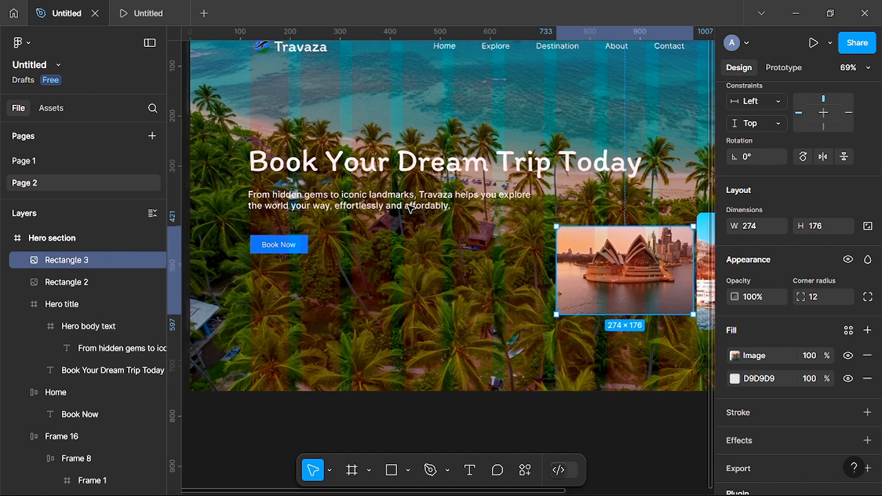
pyautogui.click(397, 173)
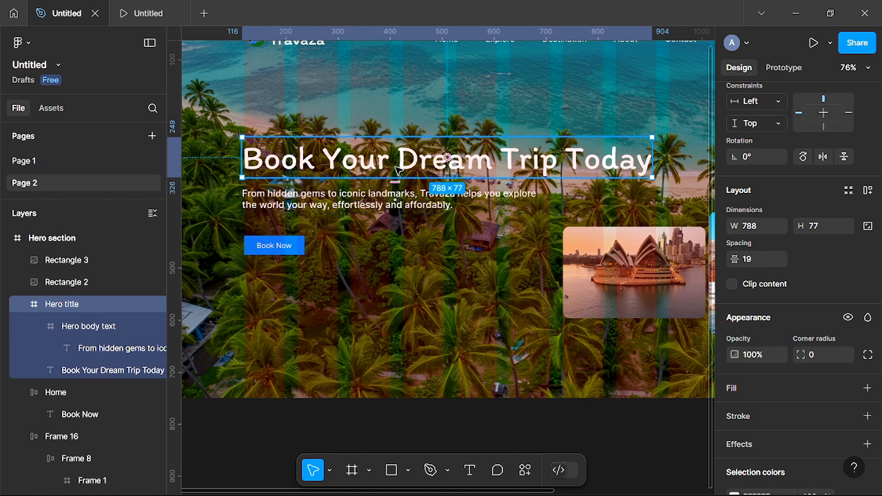
pyautogui.click(391, 203)
pyautogui.scroll(-1, 442, 194)
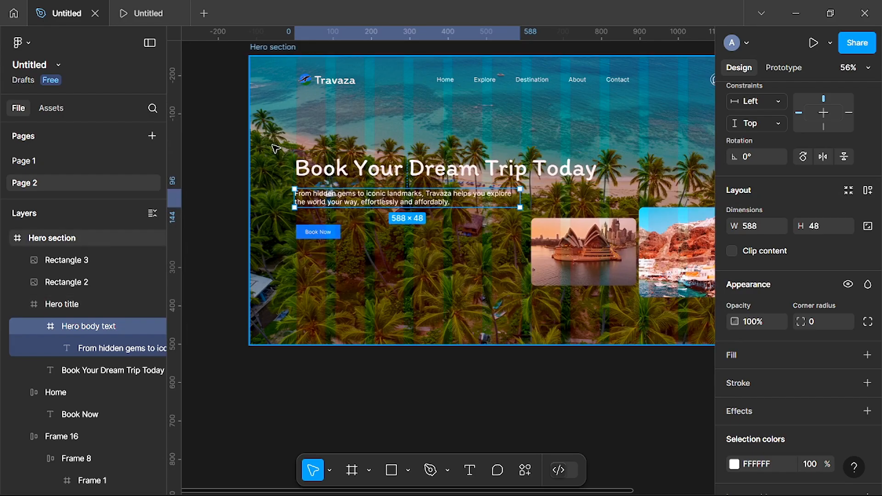
pyautogui.click(305, 147)
pyautogui.scroll(2, 384, 222)
pyautogui.click(403, 145)
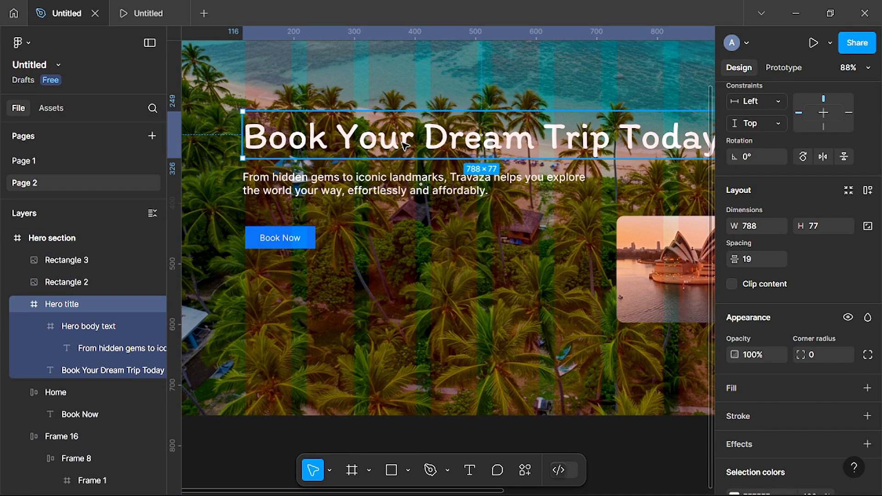
pyautogui.click(364, 192)
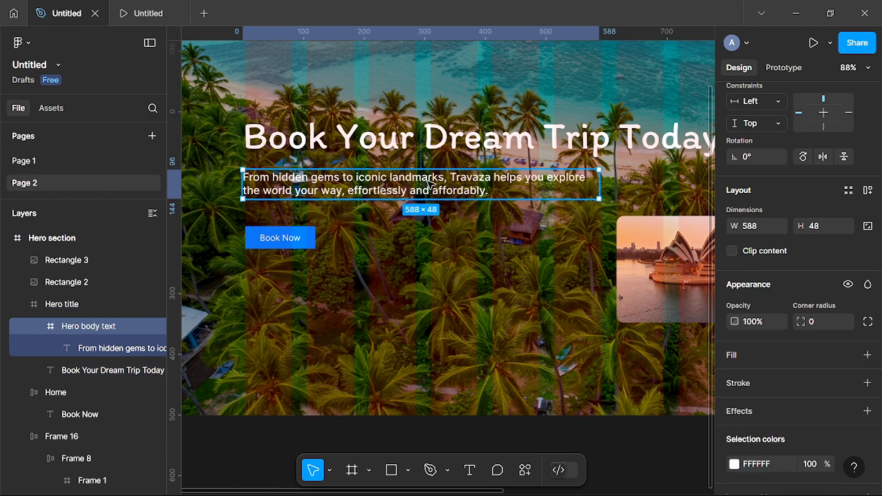
pyautogui.scroll(-3, 459, 162)
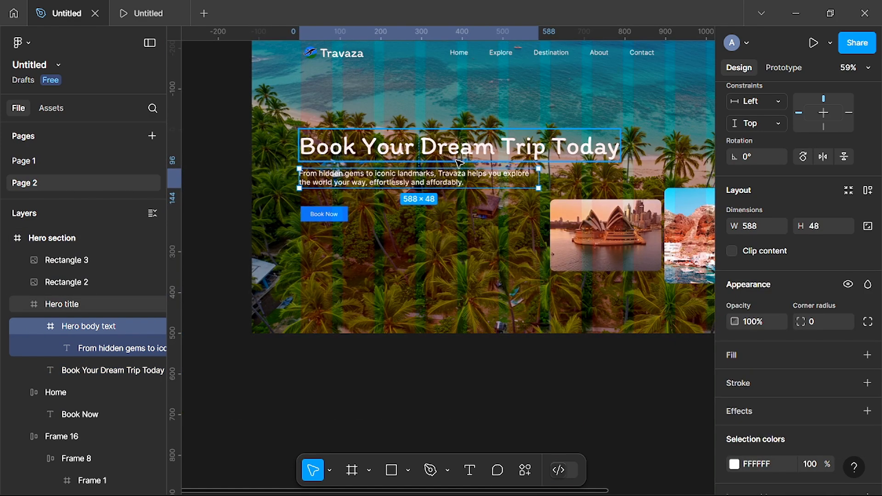
pyautogui.scroll(-2, 457, 162)
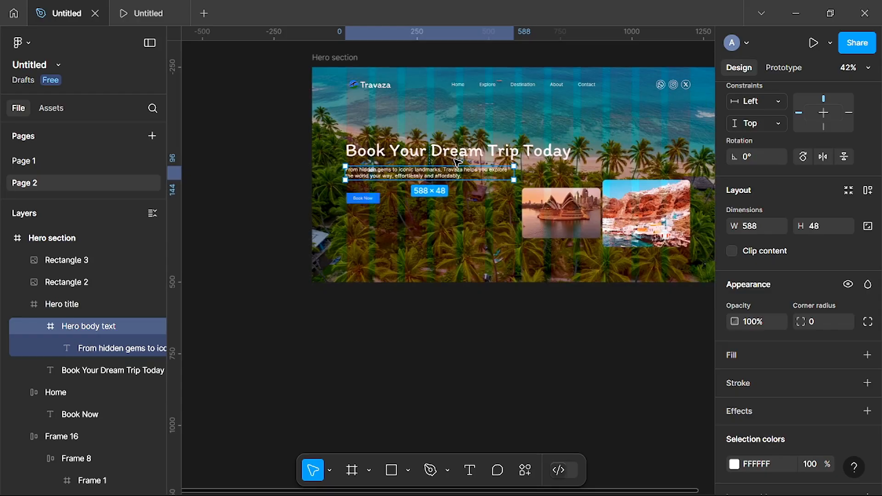
pyautogui.scroll(3, 458, 162)
pyautogui.scroll(-3, 458, 162)
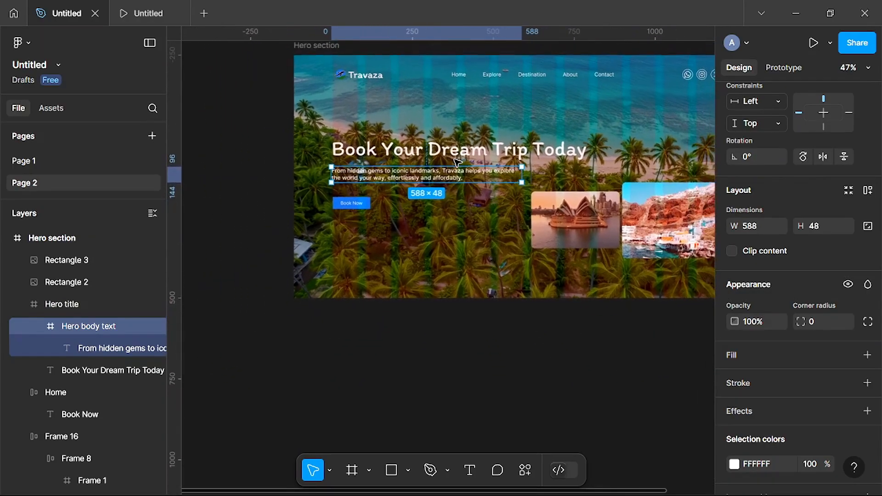
pyautogui.scroll(-1, 458, 162)
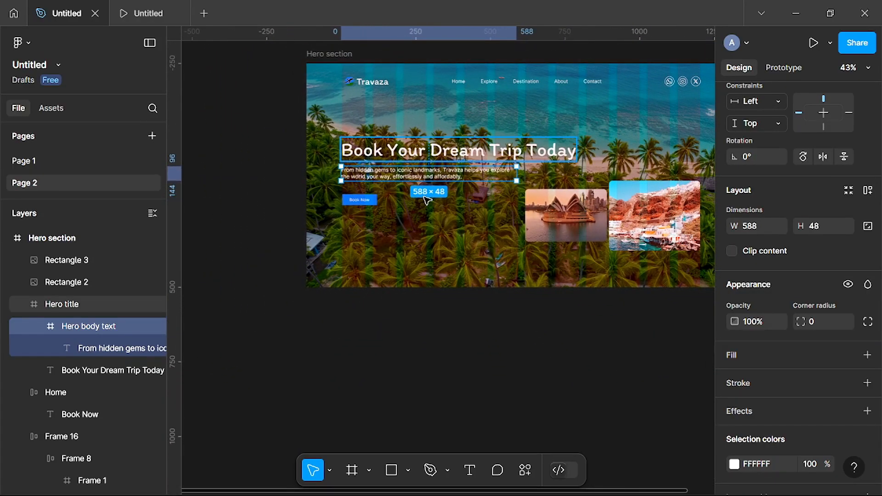
# - Move the Hero title frame with its headline and body text out of the hero section onto the empty canvas beside it
pyautogui.click(464, 157)
pyautogui.hscroll(-5, 477, 153)
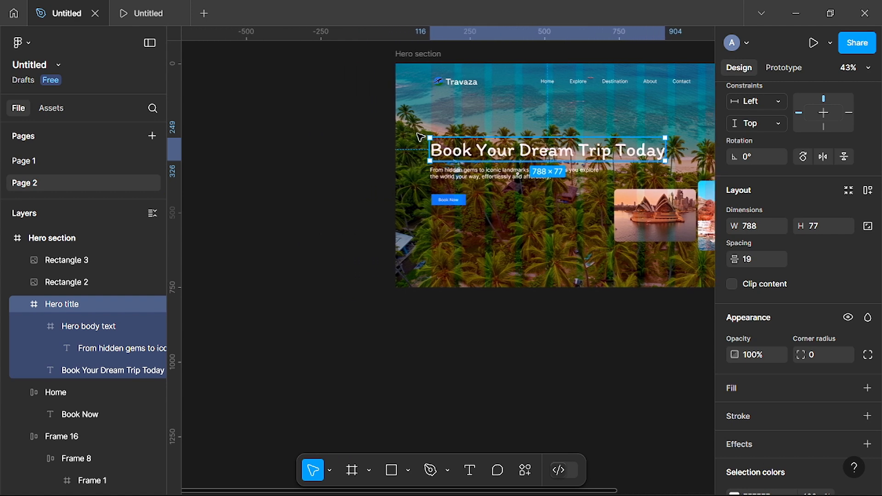
pyautogui.moveTo(516, 149); pyautogui.dragTo(244, 128)
pyautogui.hscroll(-5, 243, 133)
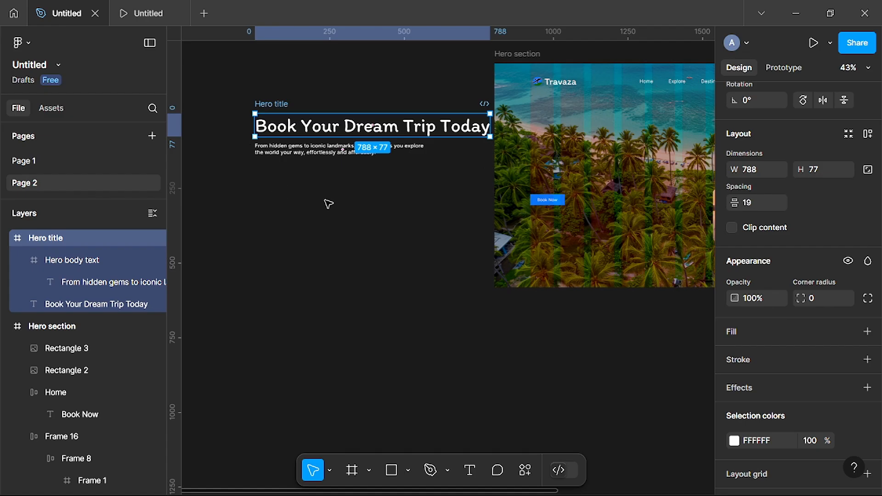
pyautogui.moveTo(357, 150); pyautogui.dragTo(328, 148)
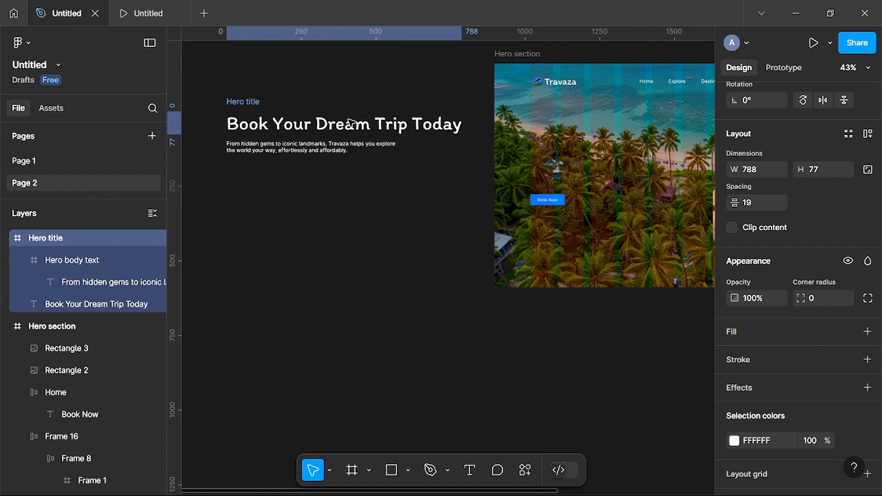
# - Move the Book Now button out to below the body text and align the Hero body text frame with the headline at X 0, Y 101
pyautogui.click(328, 148)
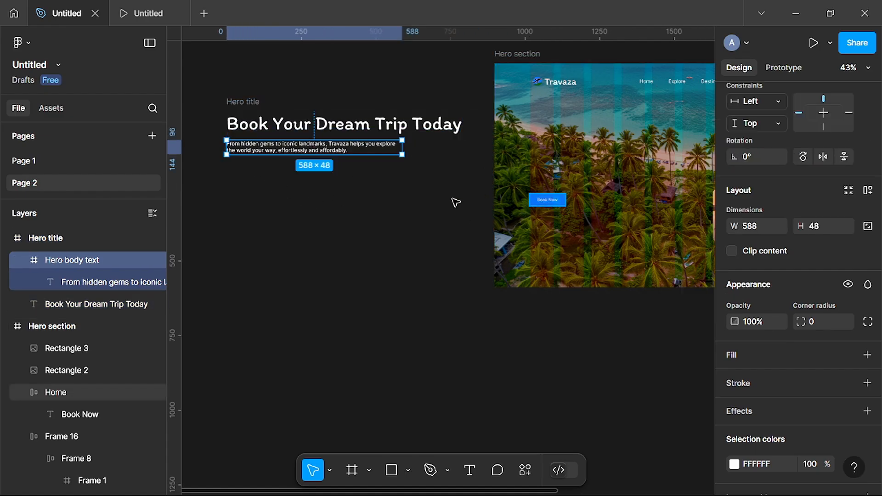
pyautogui.moveTo(546, 199); pyautogui.dragTo(245, 171)
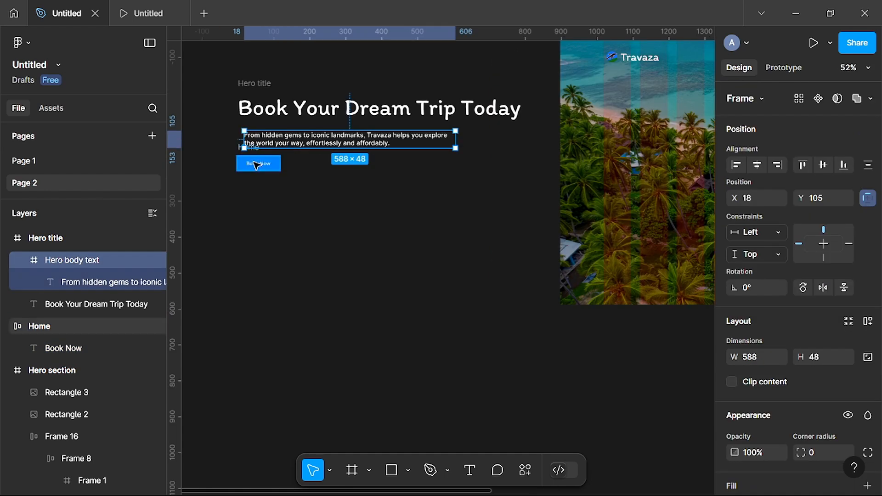
pyautogui.scroll(4, 242, 150)
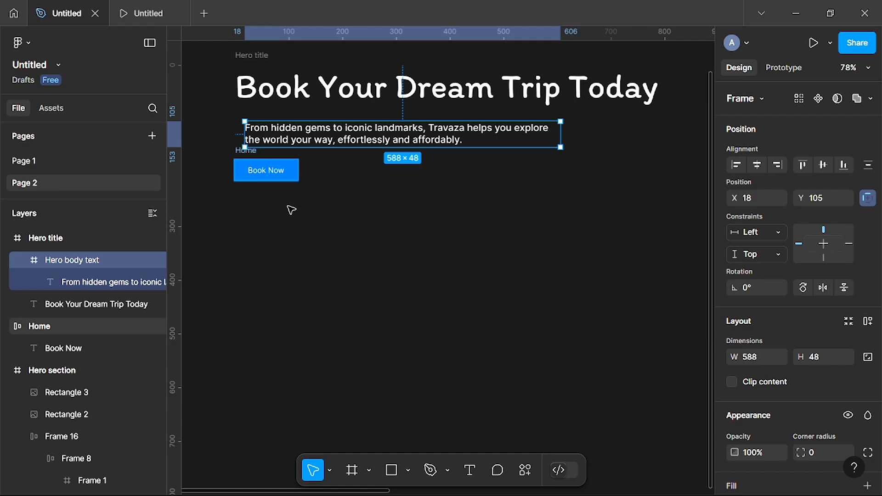
pyautogui.moveTo(276, 164); pyautogui.dragTo(289, 210)
pyautogui.moveTo(268, 135); pyautogui.dragTo(267, 137)
pyautogui.scroll(-3, 266, 136)
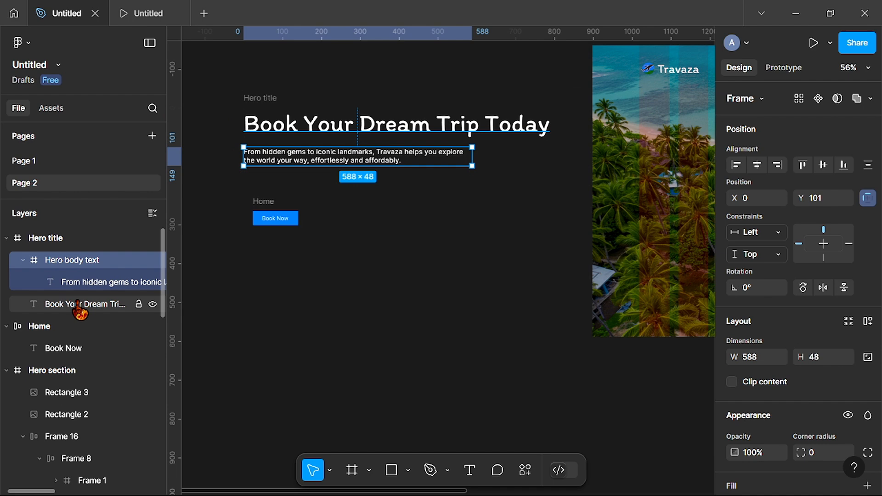
# - Collapse the Hero body text layer inside the Hero title frame and try to reorder it below the headline layer
pyautogui.click(79, 305)
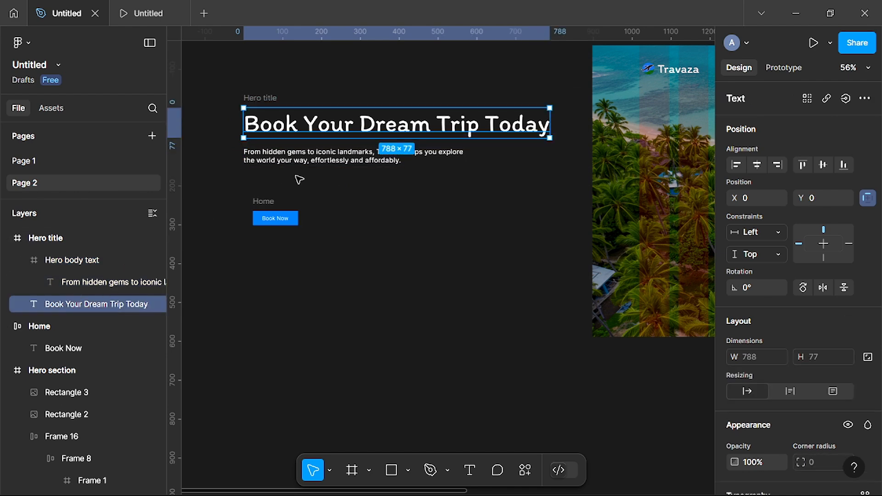
pyautogui.scroll(5, 367, 158)
pyautogui.scroll(-2, 368, 158)
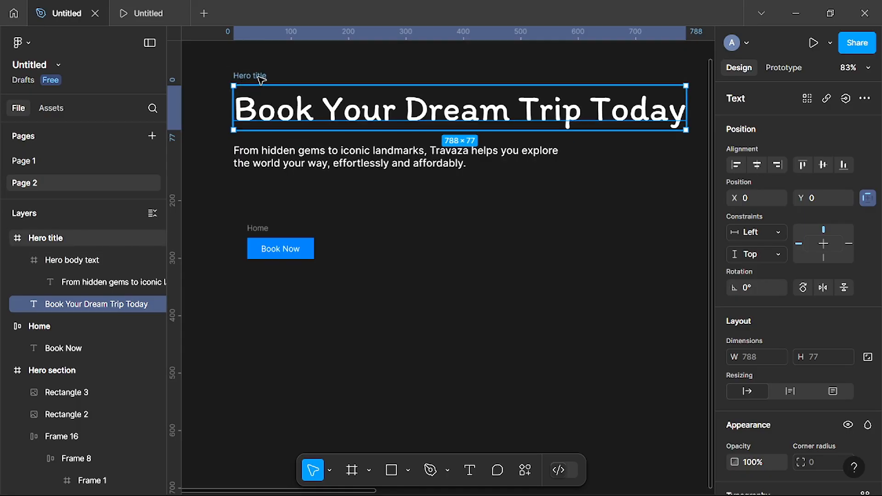
pyautogui.click(249, 75)
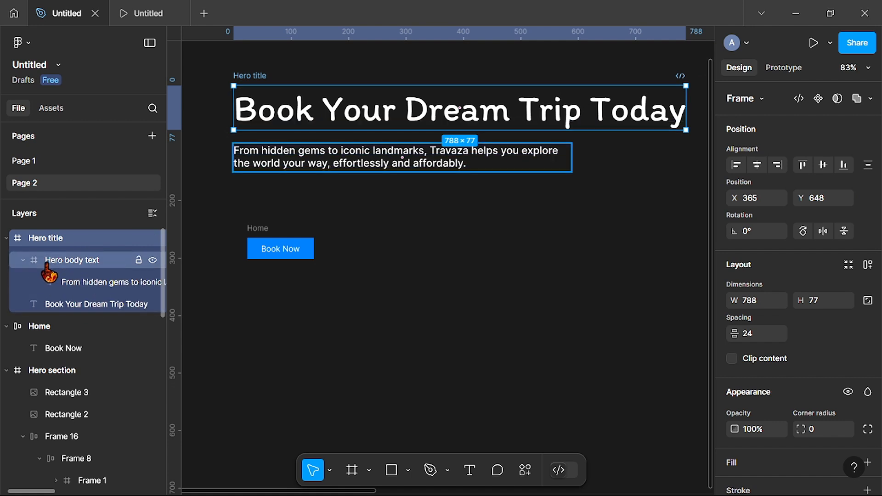
pyautogui.click(23, 260)
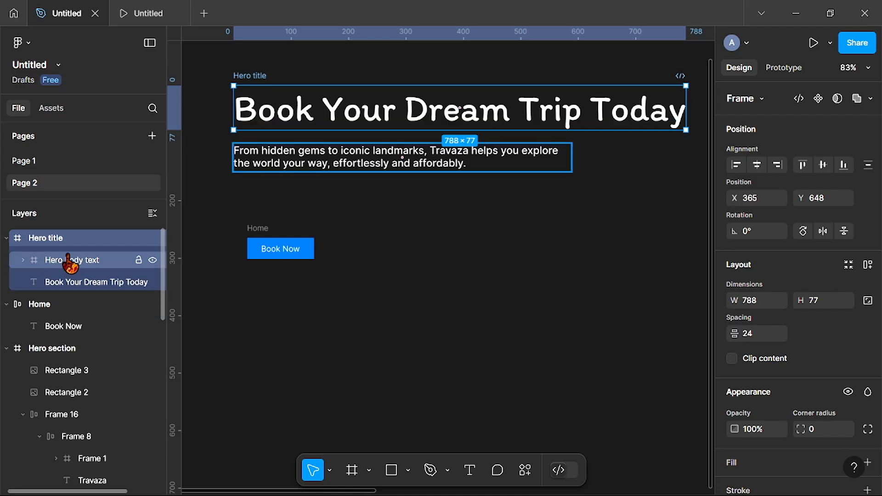
pyautogui.moveTo(69, 263); pyautogui.dragTo(73, 301)
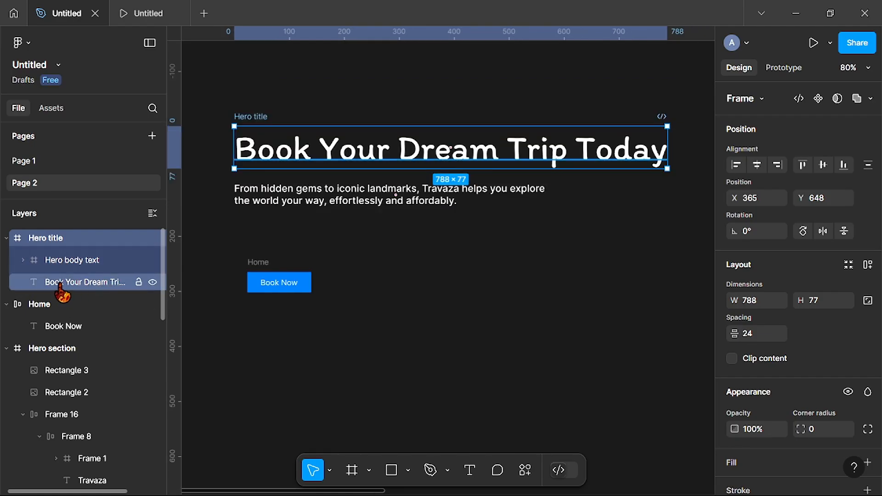
# - Take the Hero body text frame out of the Hero title frame so it becomes a separate top-level layer
pyautogui.click(60, 286)
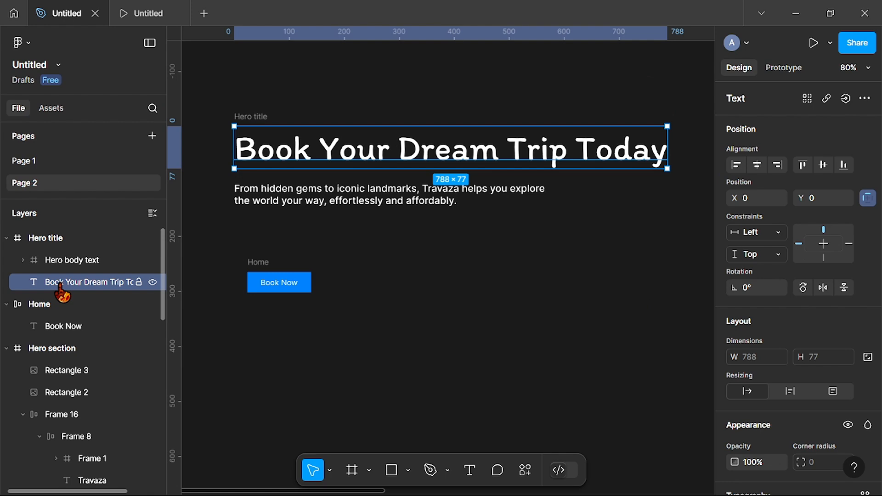
pyautogui.moveTo(60, 290); pyautogui.dragTo(32, 297)
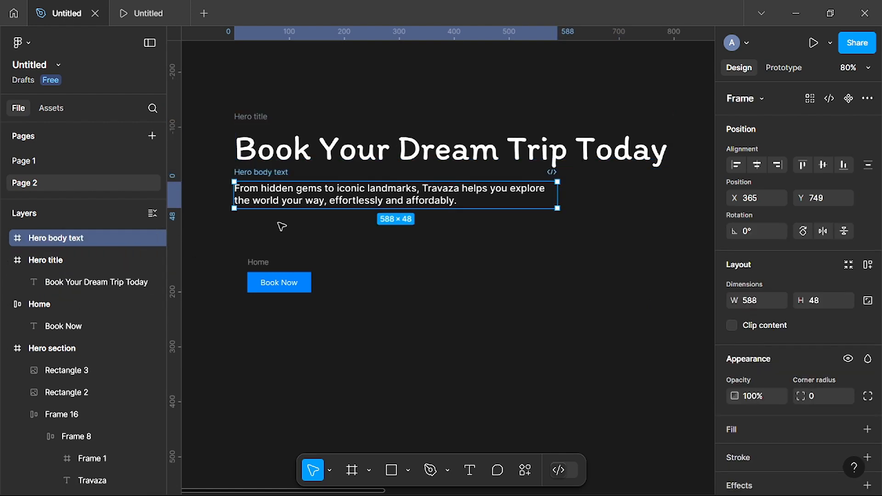
pyautogui.scroll(5, 333, 212)
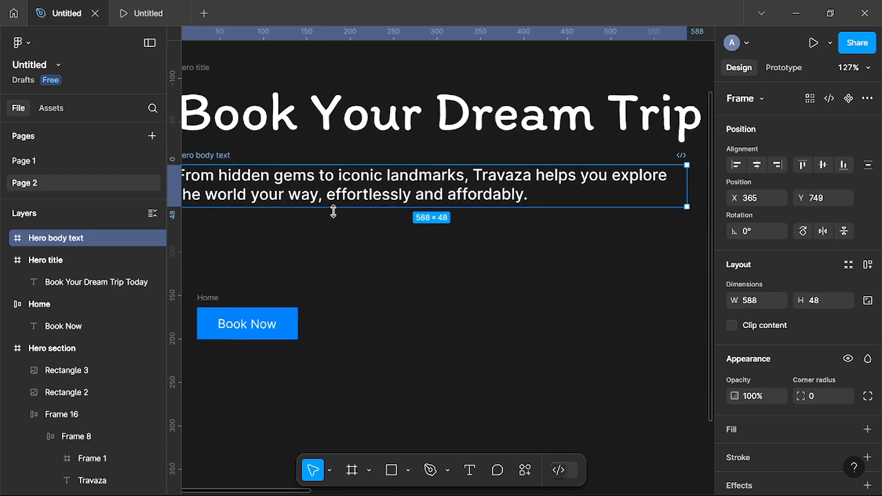
pyautogui.scroll(-3, 331, 209)
pyautogui.hscroll(-2, 251, 191)
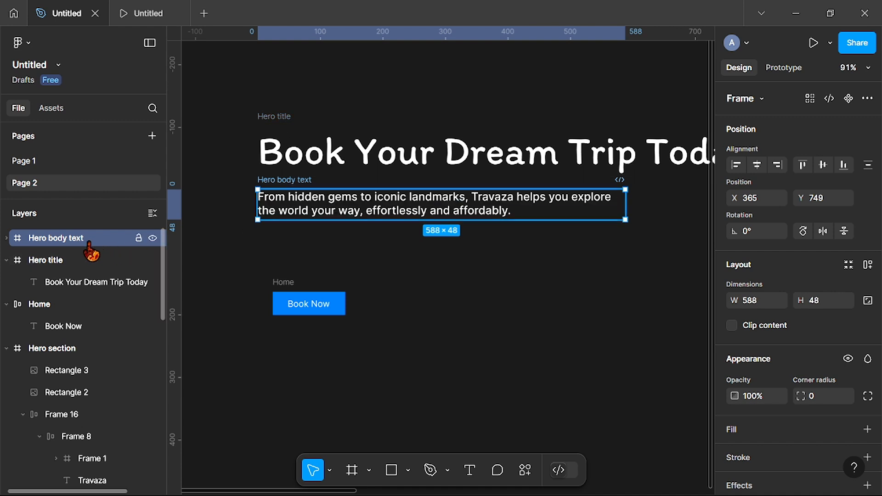
# - Collapse the Hero title, Home and Hero section layers in the layer list
pyautogui.click(7, 260)
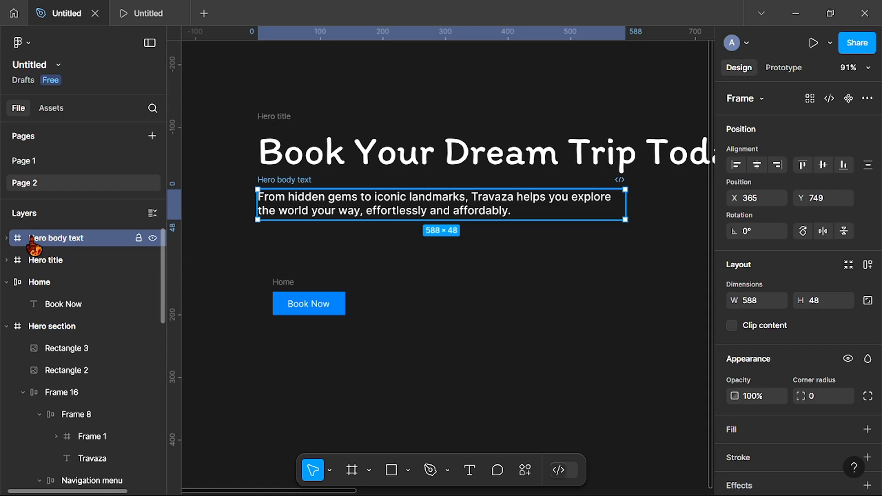
pyautogui.click(5, 282)
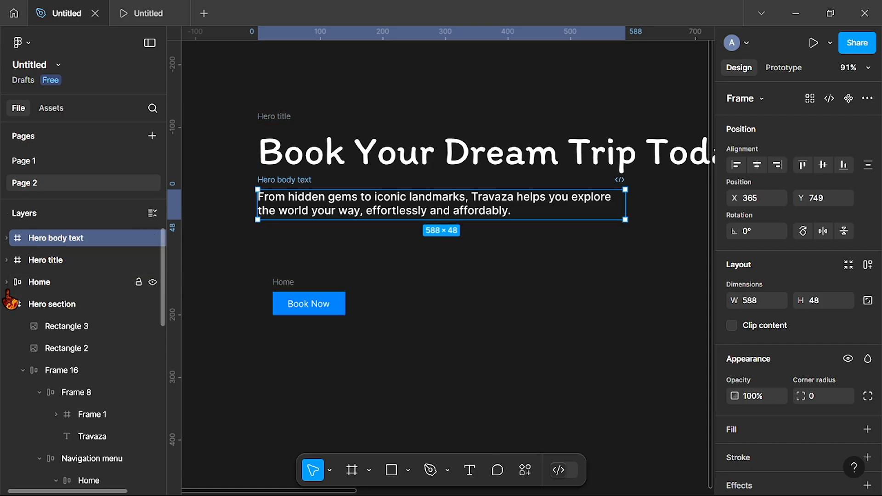
pyautogui.click(7, 304)
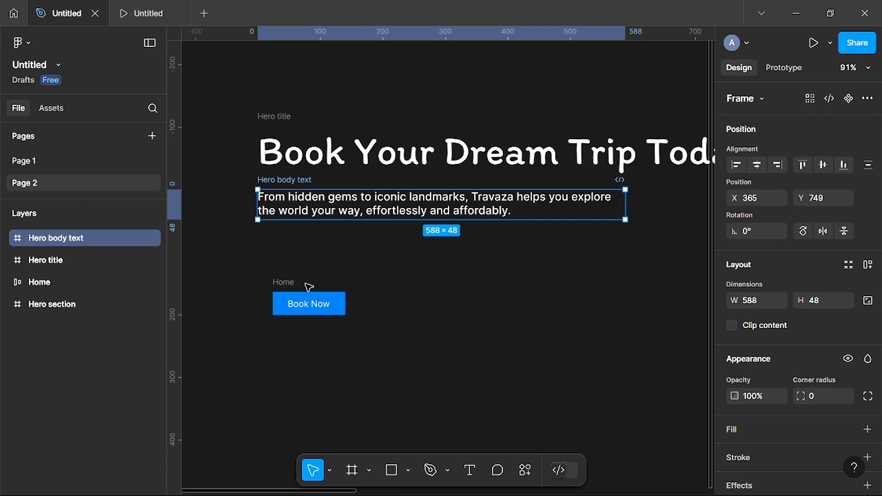
# - Rename the Home frame around the Book Now label as Button
pyautogui.scroll(2, 294, 293)
pyautogui.scroll(2, 293, 292)
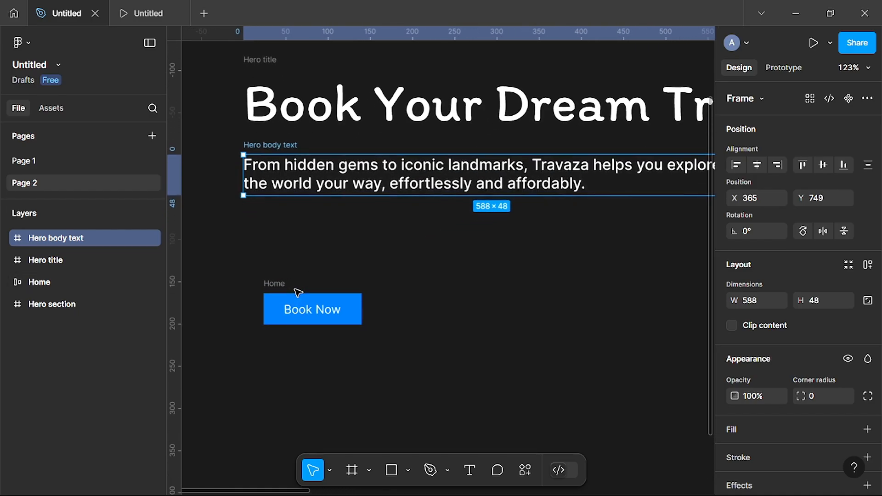
pyautogui.doubleClick(278, 285)
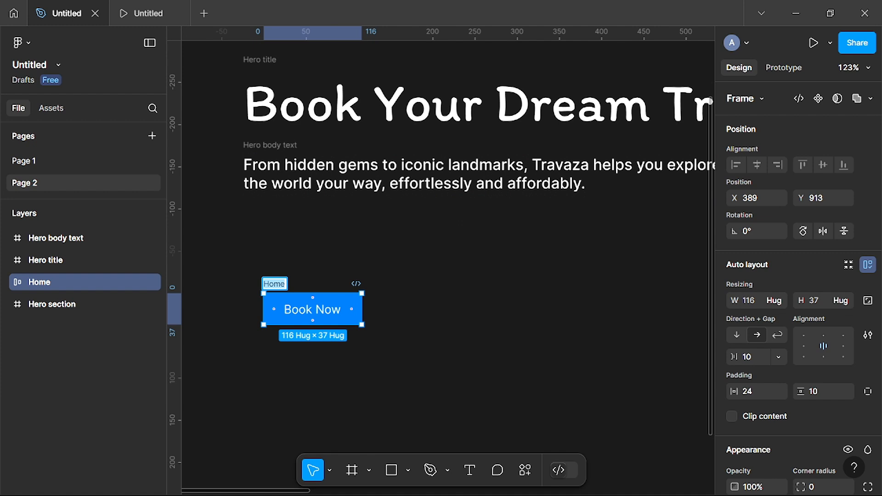
pyautogui.write('Button')
pyautogui.click(340, 334)
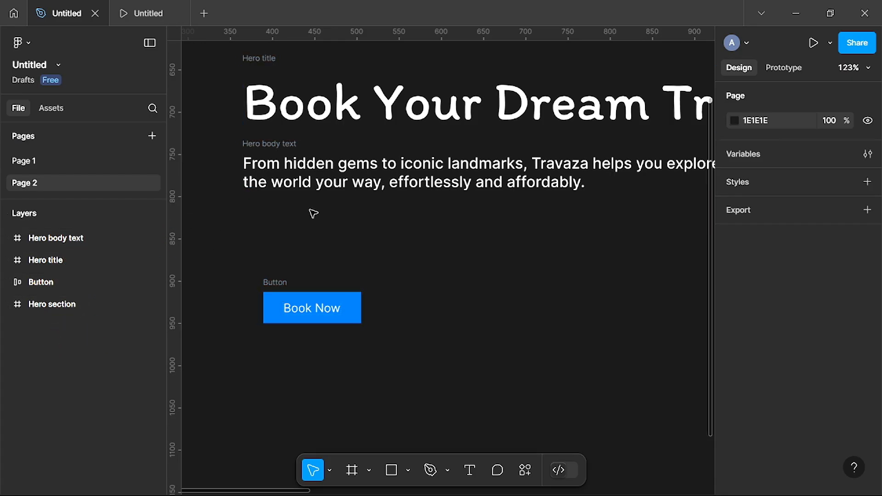
# - Move the Hero title frame back into the hero section, placing it at X 123, Y 252
pyautogui.scroll(-5, 401, 232)
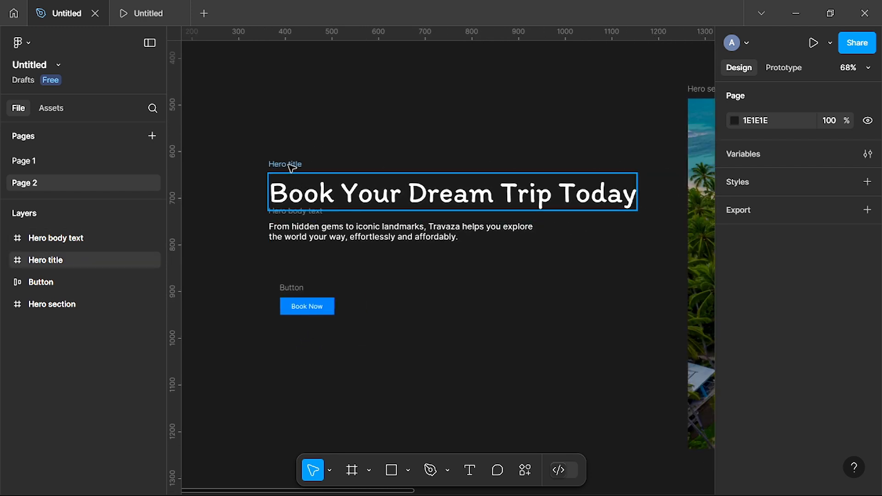
pyautogui.scroll(-3, 348, 191)
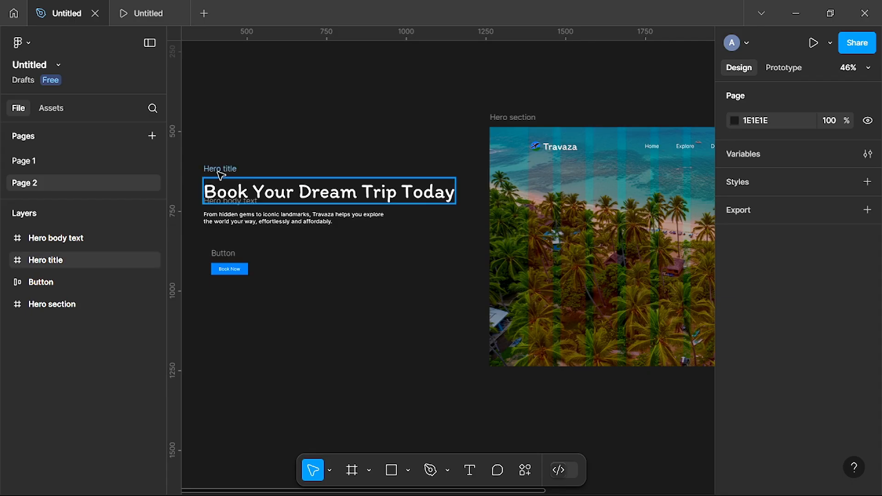
pyautogui.moveTo(213, 166); pyautogui.dragTo(545, 204)
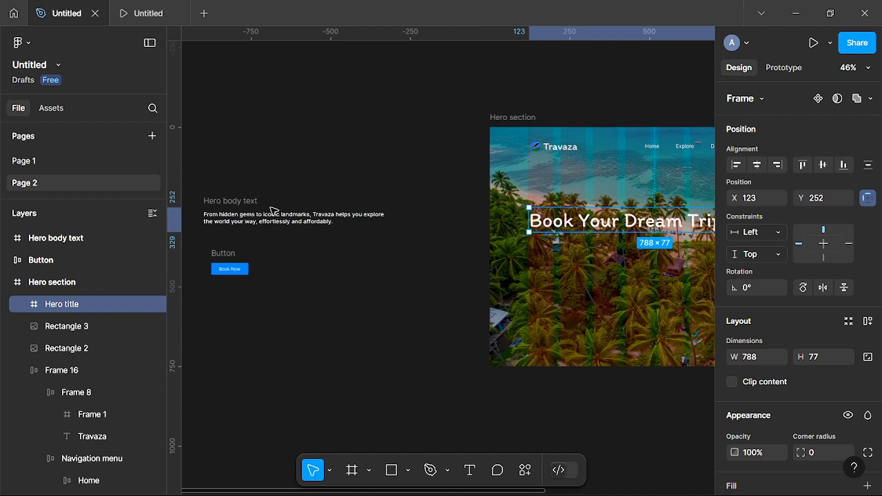
# - Place the Hero body text below the headline as its own layer in the hero section, with the Book Now button beneath at X 120, Y 491
pyautogui.moveTo(285, 205); pyautogui.dragTo(46, 287)
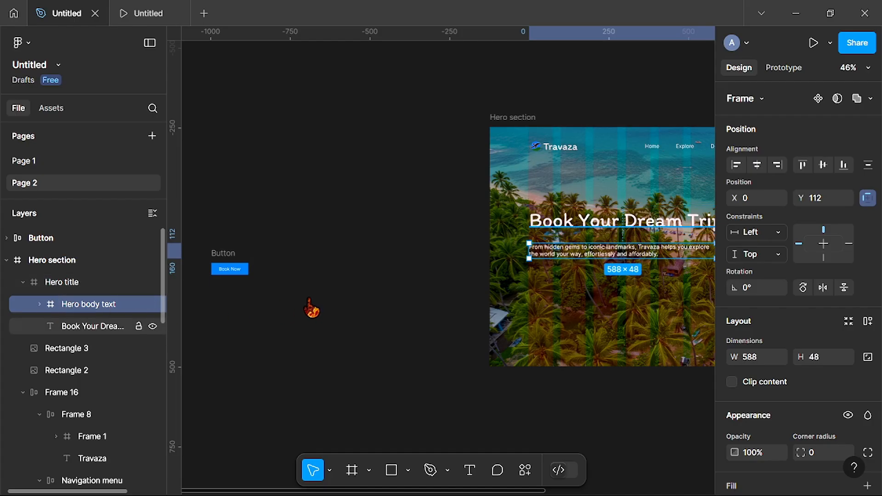
pyautogui.moveTo(97, 307); pyautogui.dragTo(87, 283)
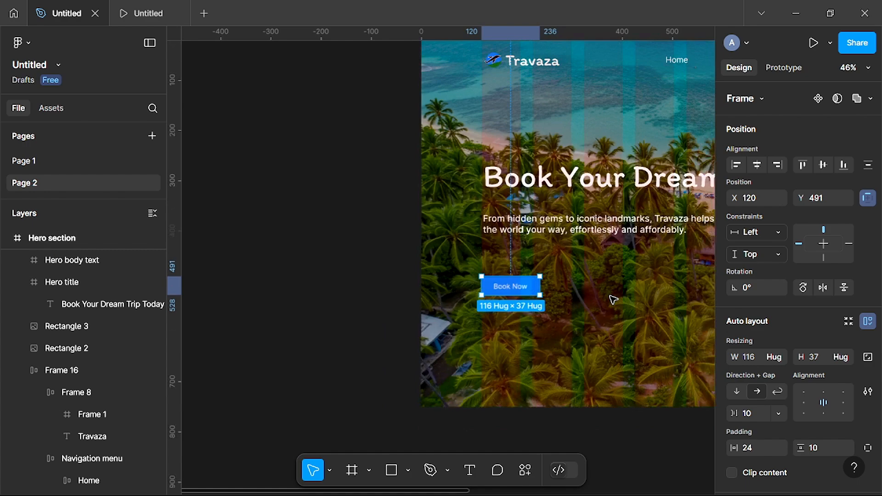
pyautogui.scroll(5, 613, 299)
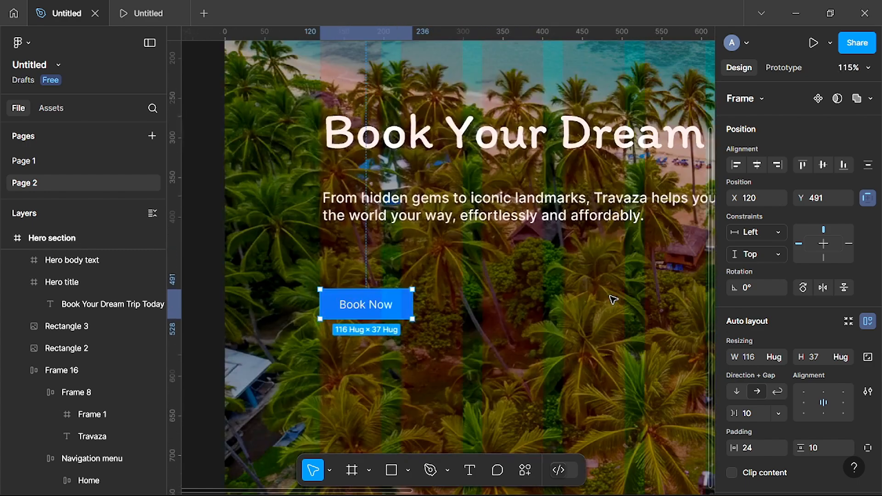
pyautogui.scroll(-4, 613, 300)
pyautogui.hscroll(3, 613, 300)
pyautogui.scroll(-1, 613, 299)
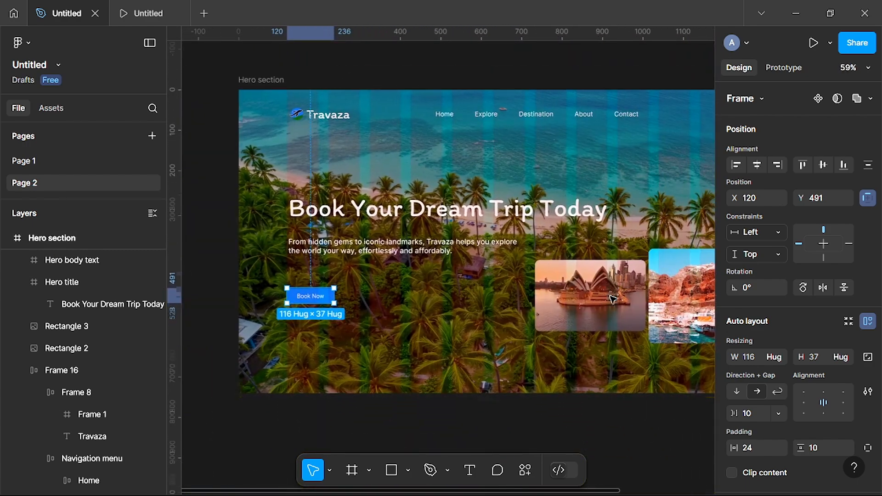
# - Nudge the Hero title frame down to Y 265, closer to the body text
pyautogui.scroll(1, 613, 300)
pyautogui.scroll(2, 613, 300)
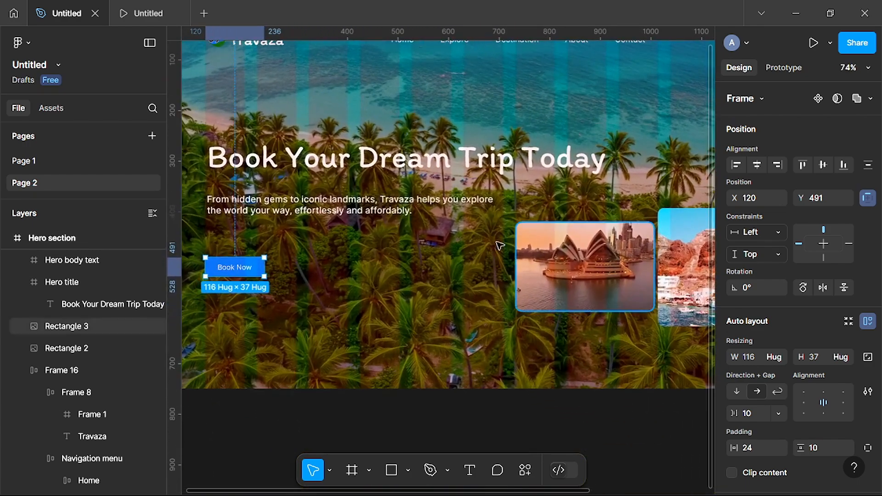
pyautogui.click(401, 171)
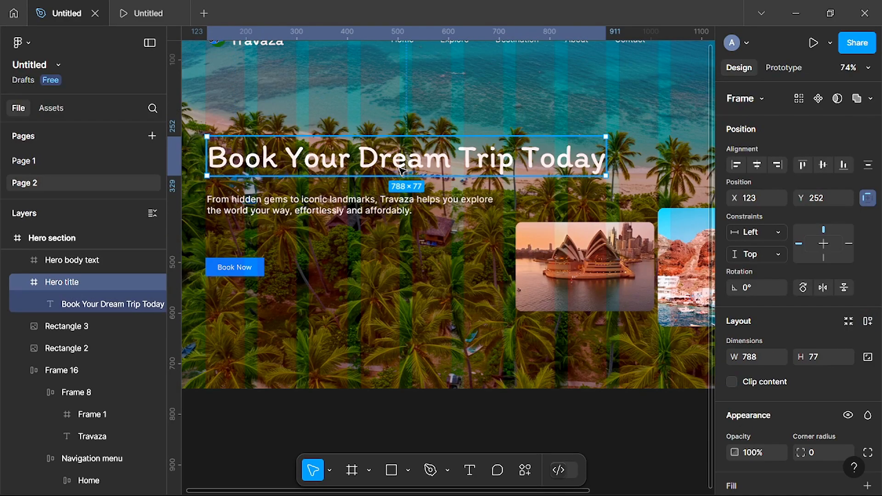
pyautogui.press('Down')
pyautogui.press('Down')
pyautogui.press('Down')
pyautogui.press('Down')
pyautogui.press('Down')
pyautogui.press('Down')
pyautogui.press('Down')
pyautogui.press('Down')
pyautogui.press('Down')
pyautogui.press('Down')
pyautogui.press('Down')
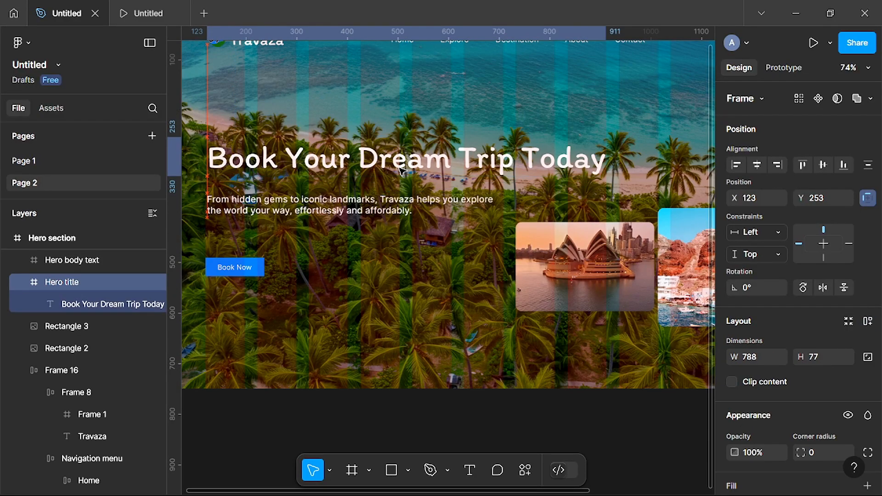
pyautogui.press('Down')
pyautogui.press('Down')
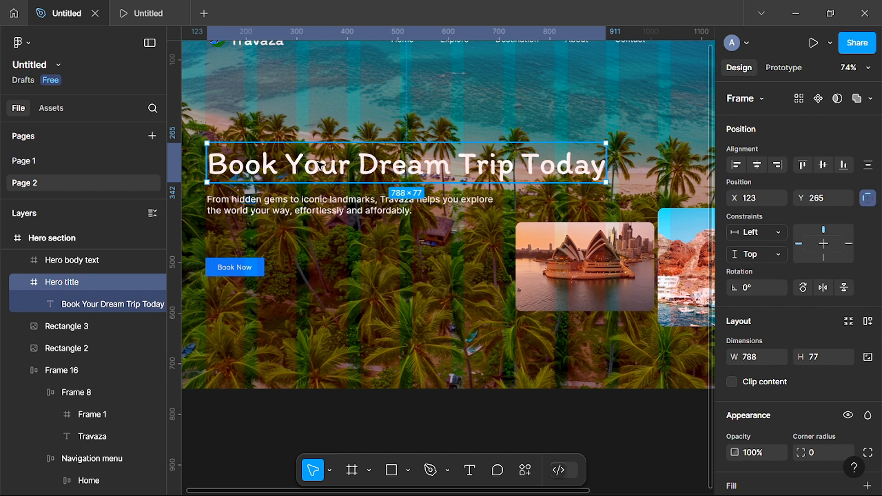
# - Set the vertical spacing between the Hero title and Hero body text frames to 16
pyautogui.keyDown('shift'); pyautogui.click(294, 207); pyautogui.keyUp('shift')
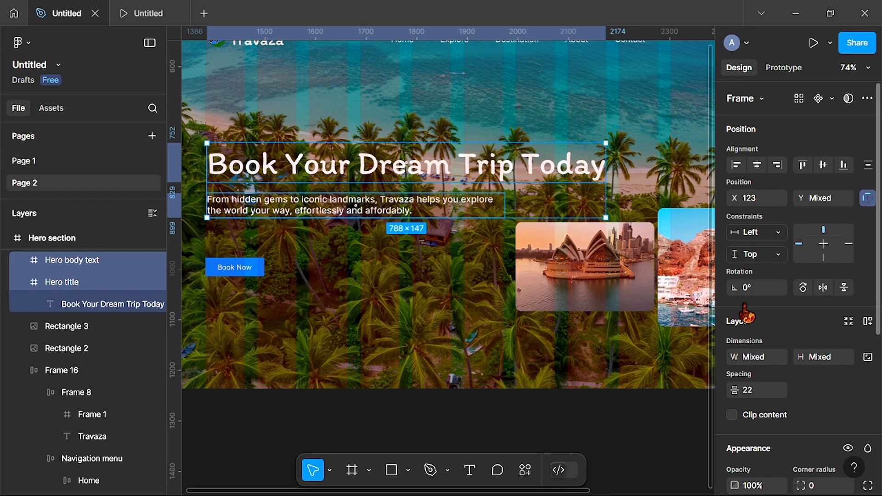
pyautogui.scroll(-1, 786, 284)
pyautogui.scroll(-1, 785, 285)
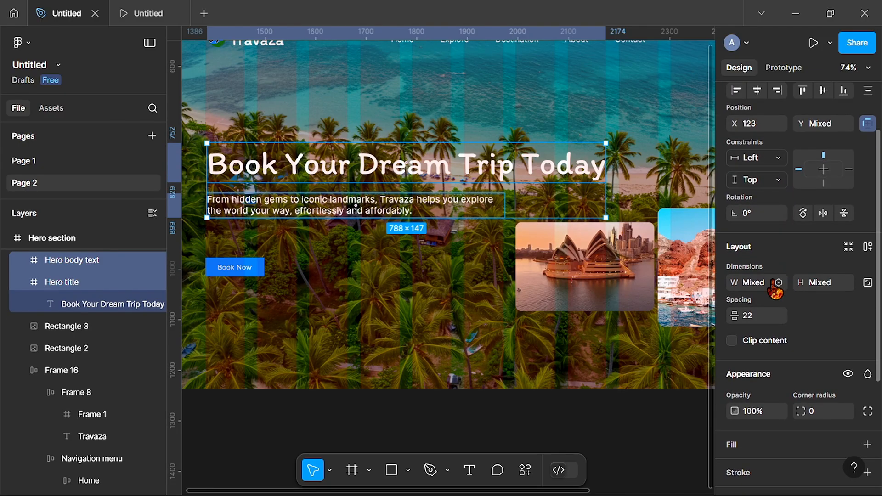
pyautogui.click(754, 317)
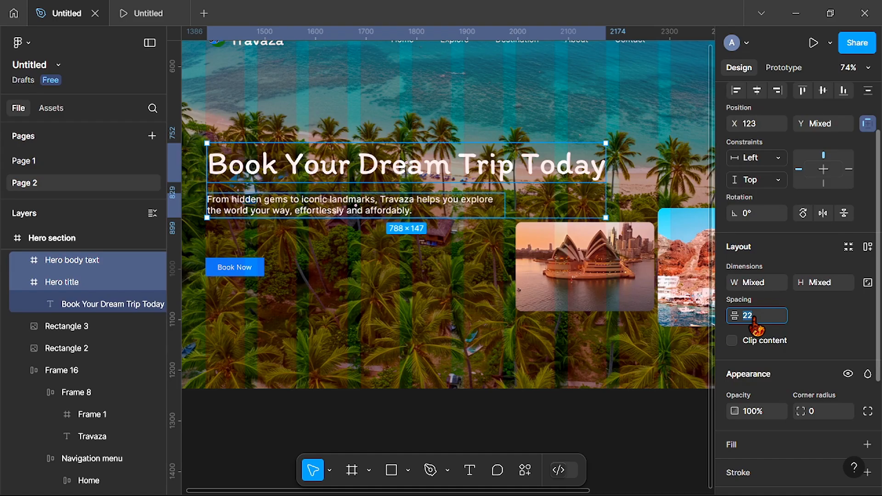
pyautogui.write('16')
pyautogui.press('Return')
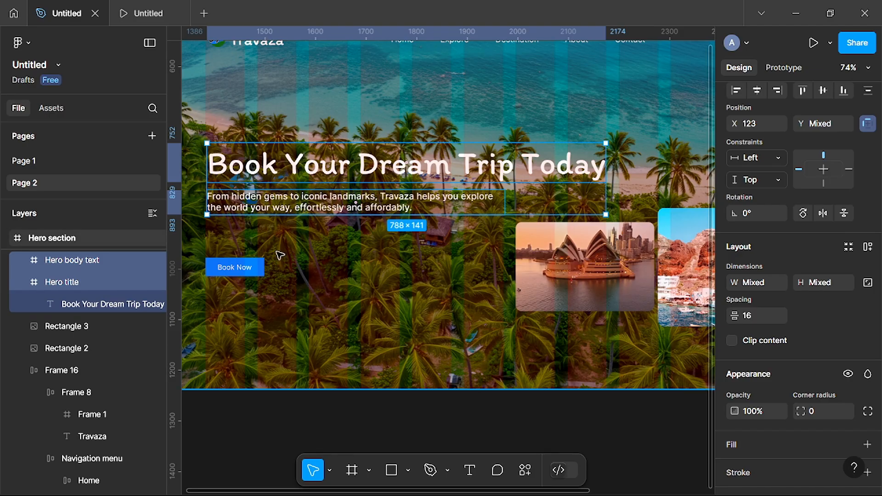
# - Move the Book Now button up to about 40 px below the body text, left-aligned with it at X 123
pyautogui.click(299, 262)
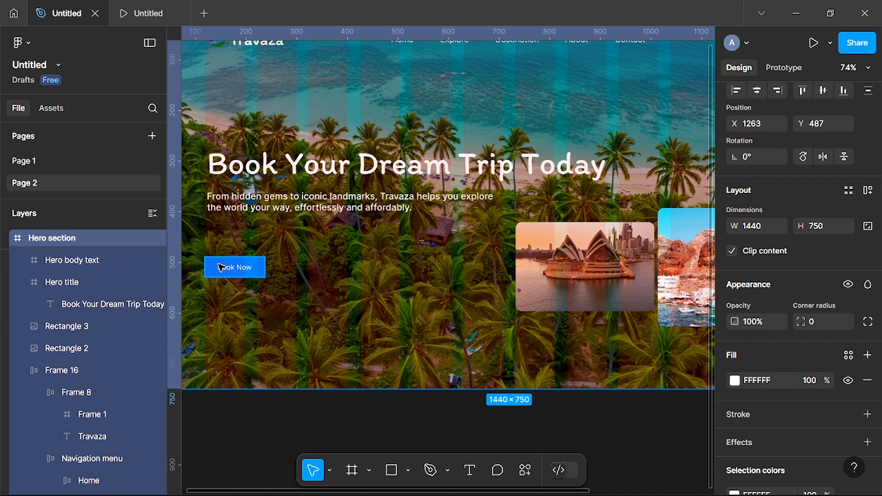
pyautogui.click(235, 271)
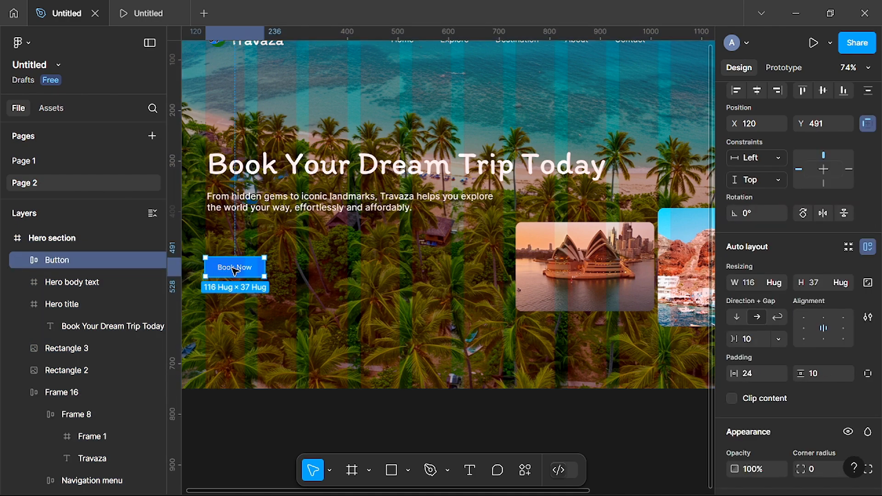
pyautogui.moveTo(234, 270); pyautogui.dragTo(237, 248)
# - Set the vertical spacing between the Hero body text frame and the Book Now button to 32
pyautogui.click(248, 206)
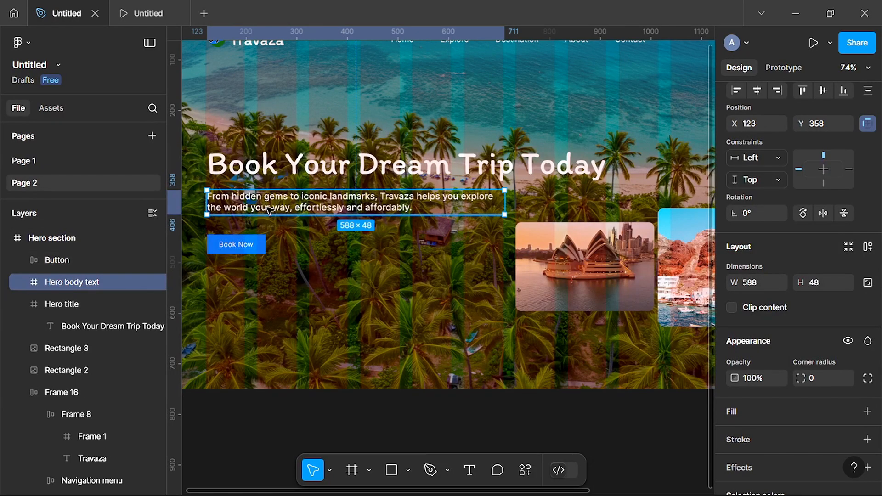
pyautogui.keyDown('shift'); pyautogui.click(244, 247); pyautogui.keyUp('shift')
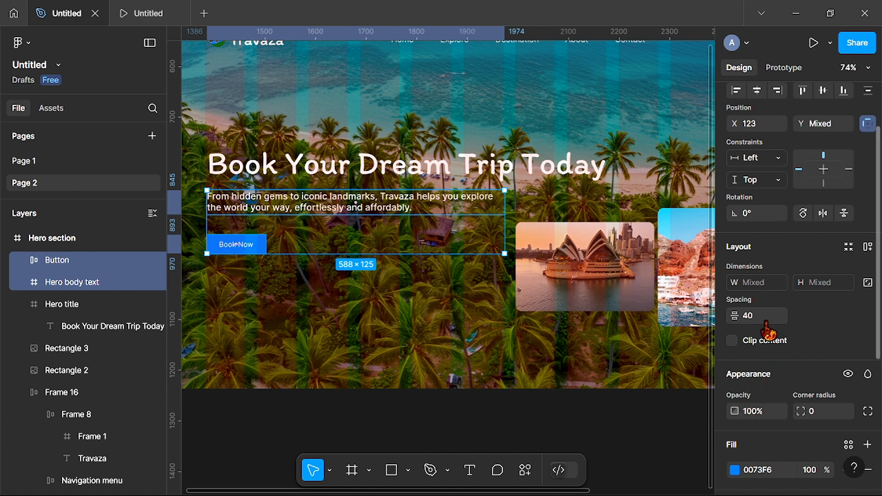
pyautogui.scroll(-2, 785, 328)
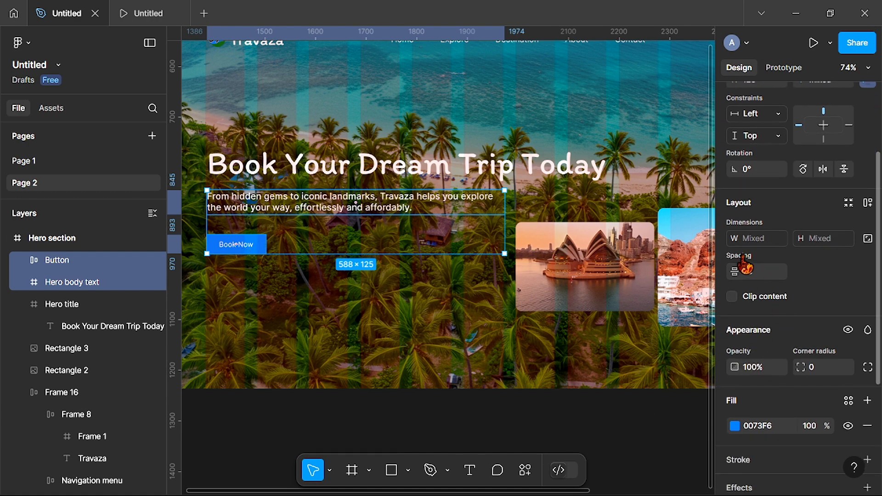
pyautogui.click(756, 280)
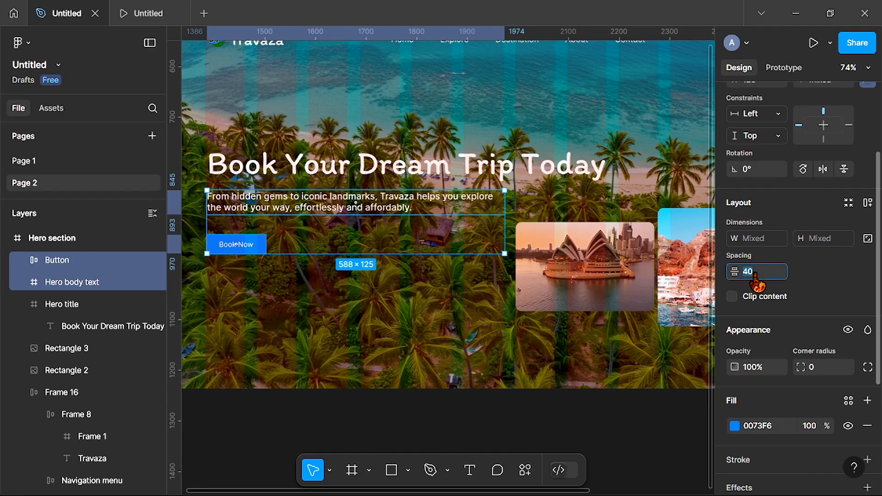
pyautogui.write('32')
pyautogui.press('Return')
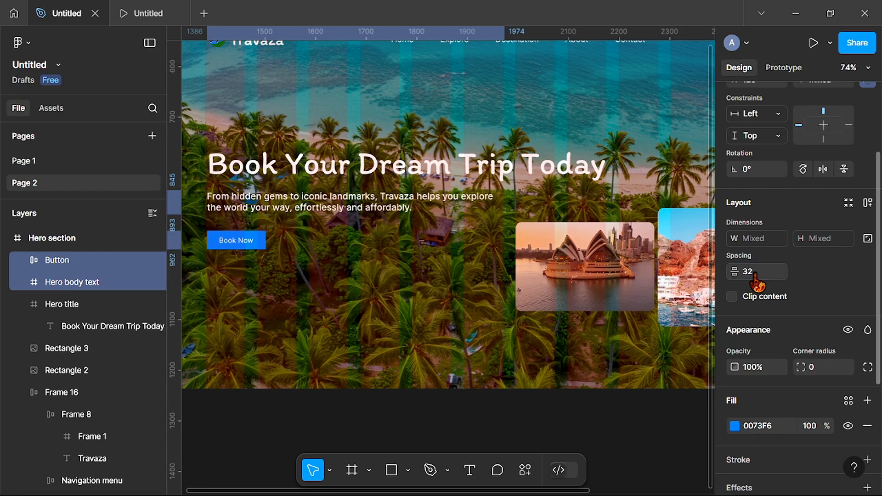
pyautogui.scroll(-1, 333, 274)
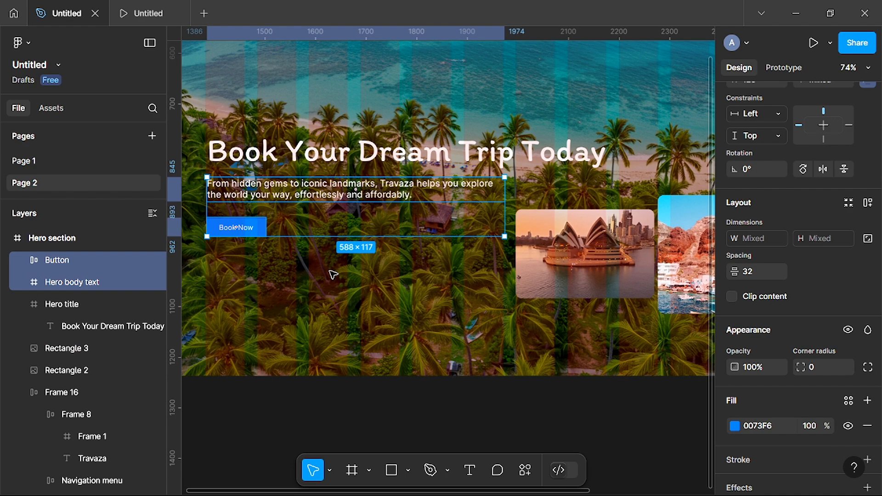
pyautogui.click(301, 284)
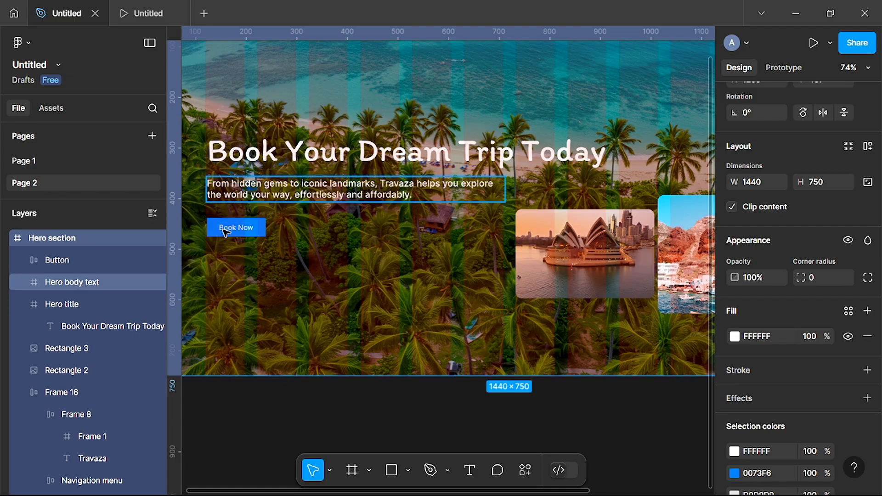
# - Combine the Hero title and Hero body text in auto layout, wrap them with the Book Now button, and nudge everything left to X 121
pyautogui.click(236, 157)
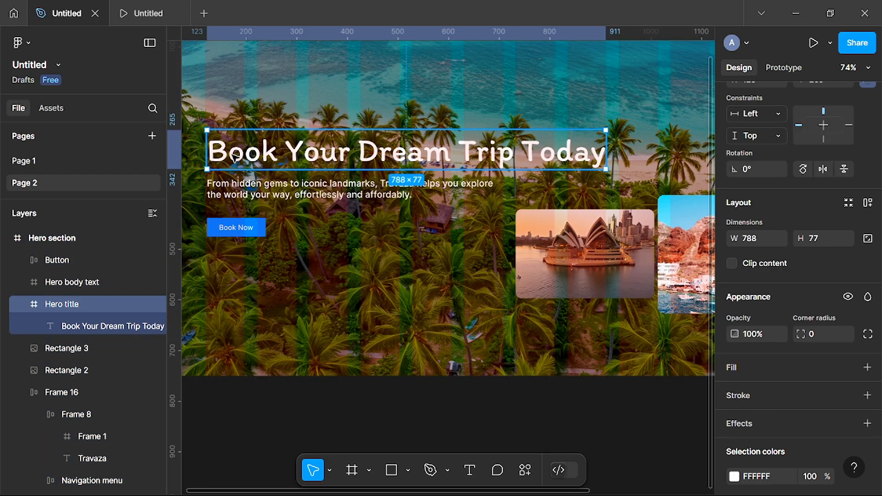
pyautogui.keyDown('shift'); pyautogui.click(238, 195); pyautogui.keyUp('shift')
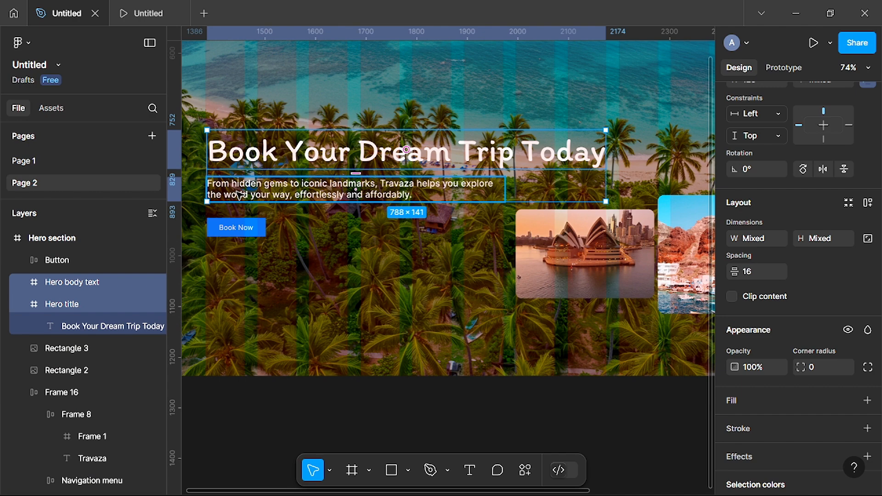
pyautogui.hotkey('shift', 'a')
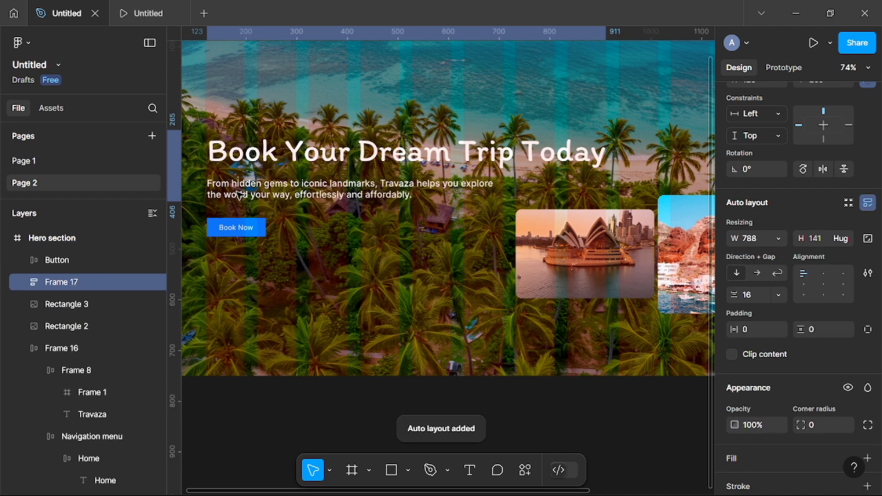
pyautogui.keyDown('shift'); pyautogui.click(230, 232); pyautogui.keyUp('shift')
pyautogui.hotkey('shift', 'a')
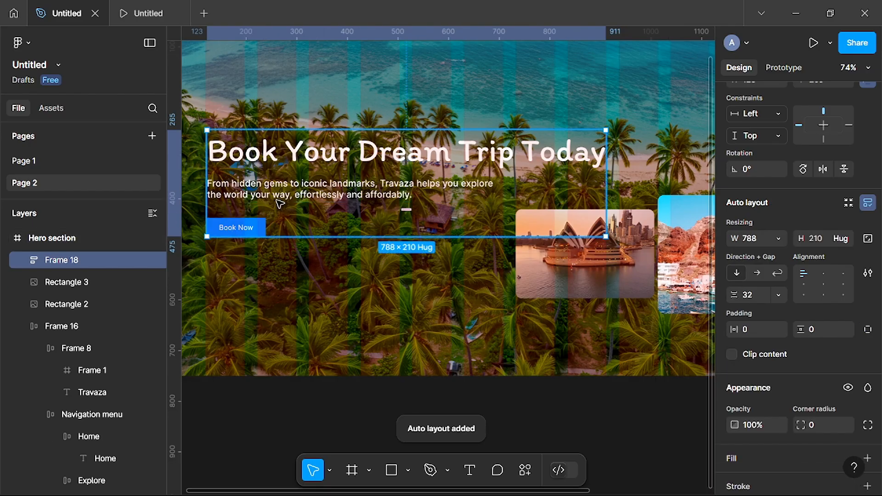
pyautogui.press('Left')
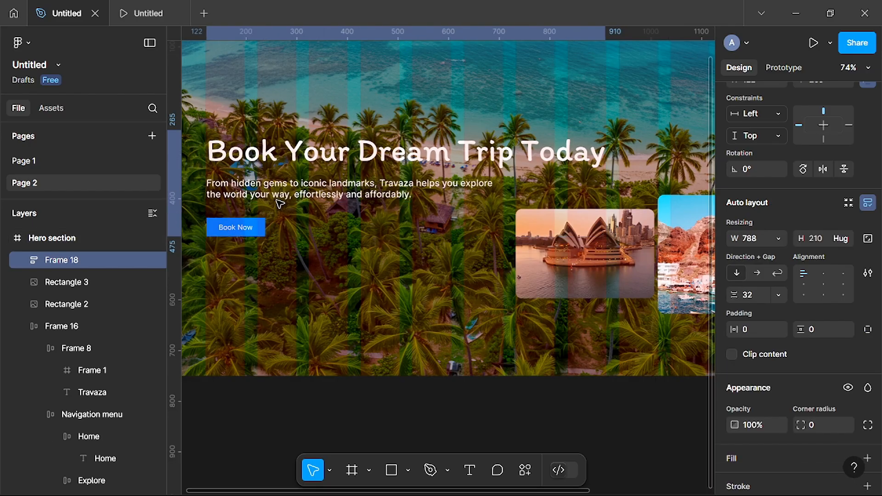
pyautogui.press('Left')
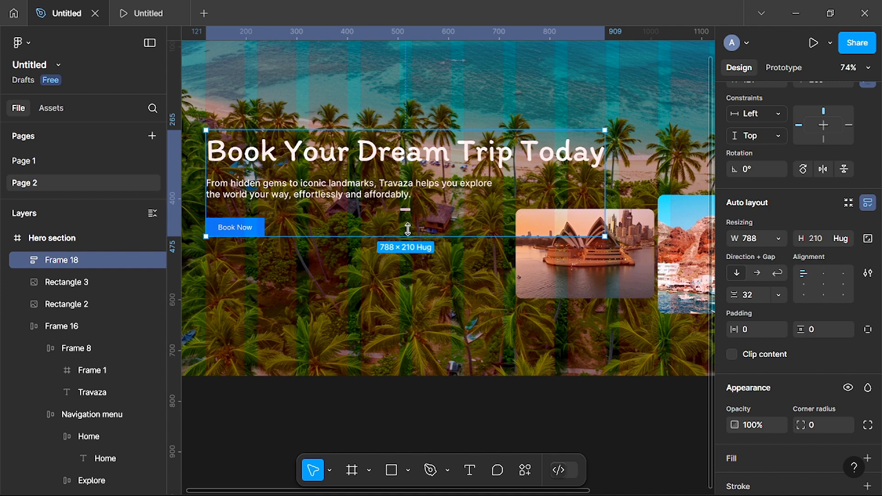
# - Ungroup both nested auto layout frames so the Hero title, Hero body text and button sit directly in the Hero section
pyautogui.rightClick(389, 179)
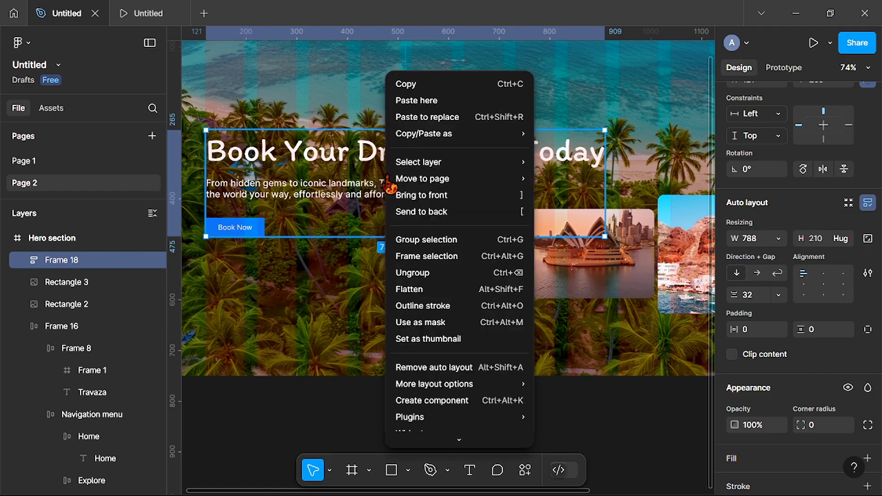
pyautogui.click(420, 273)
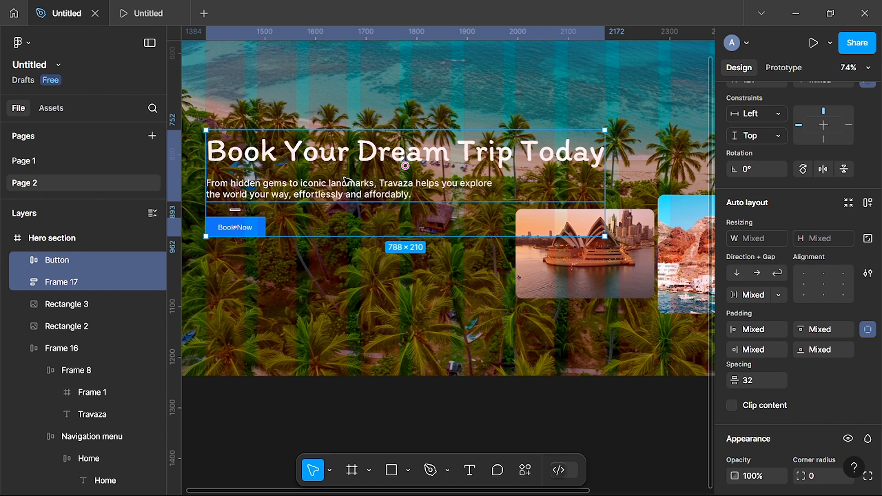
pyautogui.click(345, 180)
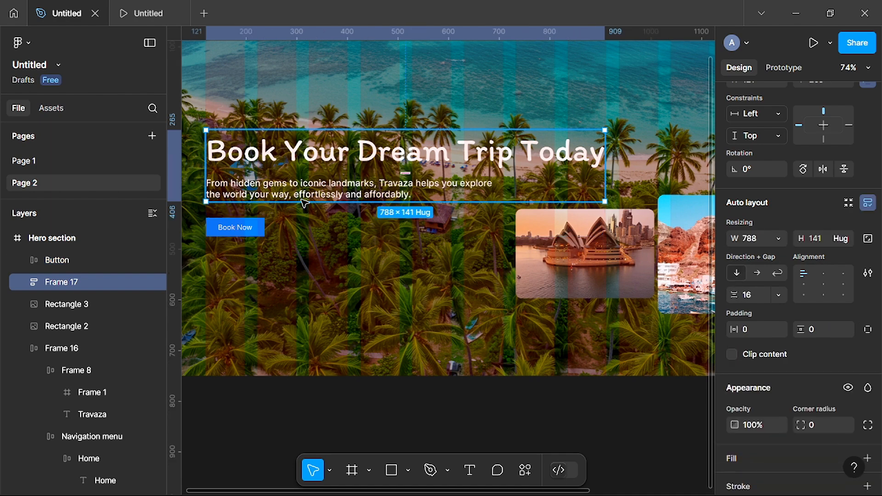
pyautogui.rightClick(393, 177)
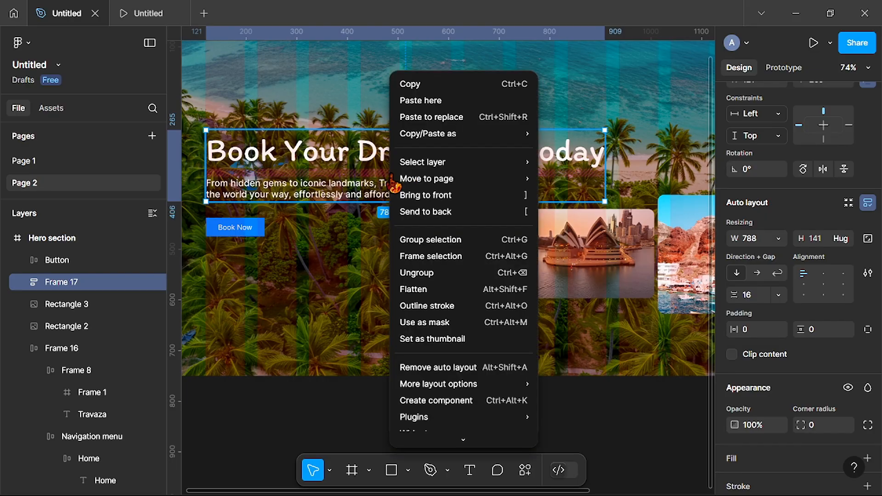
pyautogui.click(421, 273)
pyautogui.press('Escape')
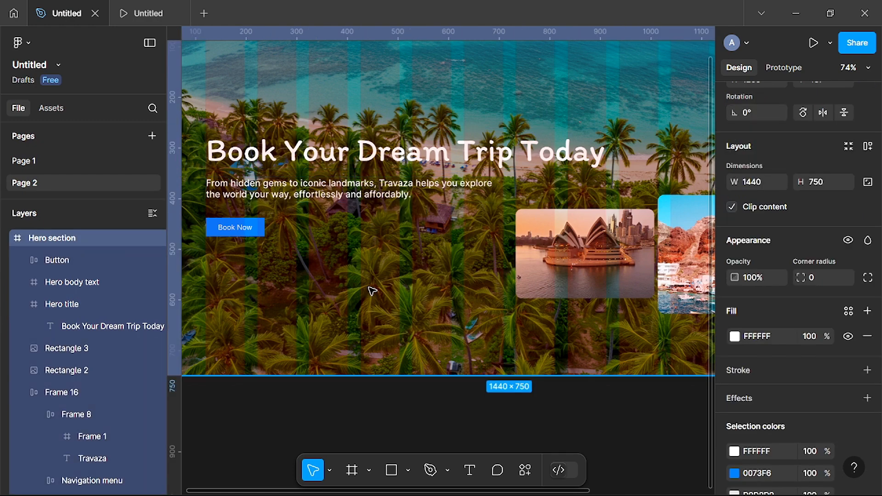
# - Set the horizontal spacing between the two photo cards to 16
pyautogui.scroll(-3, 373, 291)
pyautogui.hscroll(3, 372, 290)
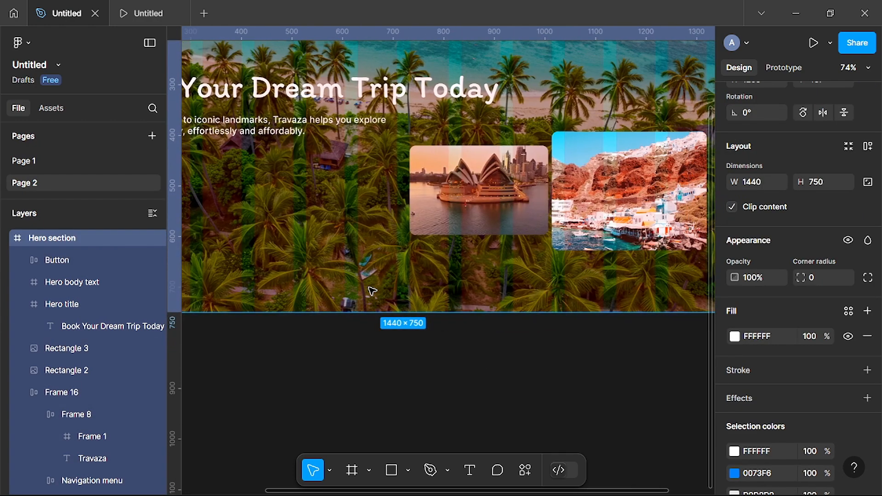
pyautogui.hscroll(5, 372, 290)
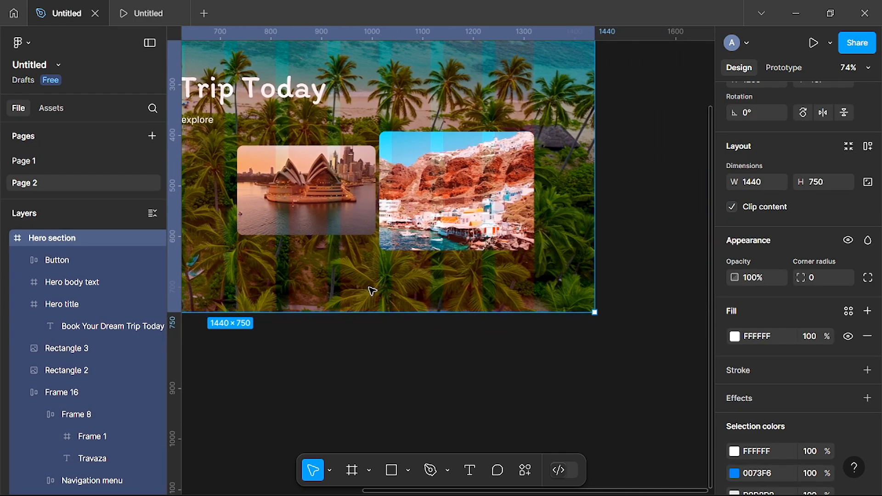
pyautogui.click(282, 211)
pyautogui.keyDown('shift'); pyautogui.click(395, 191); pyautogui.keyUp('shift')
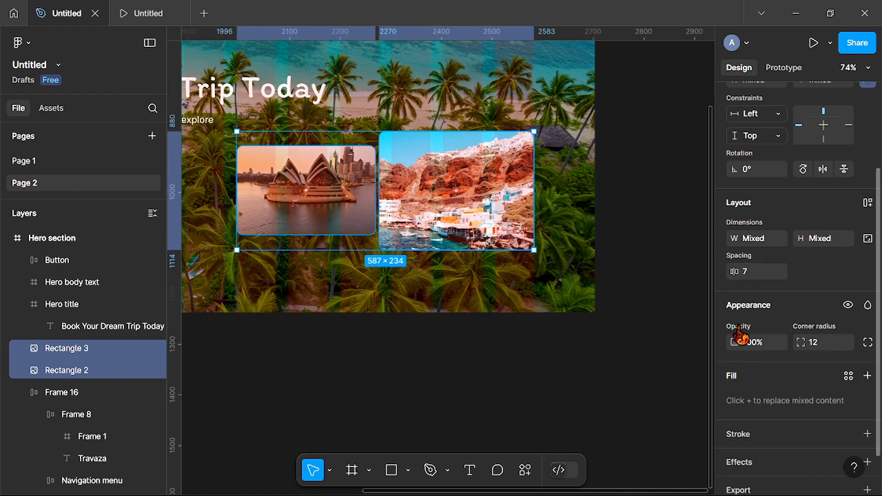
pyautogui.click(751, 273)
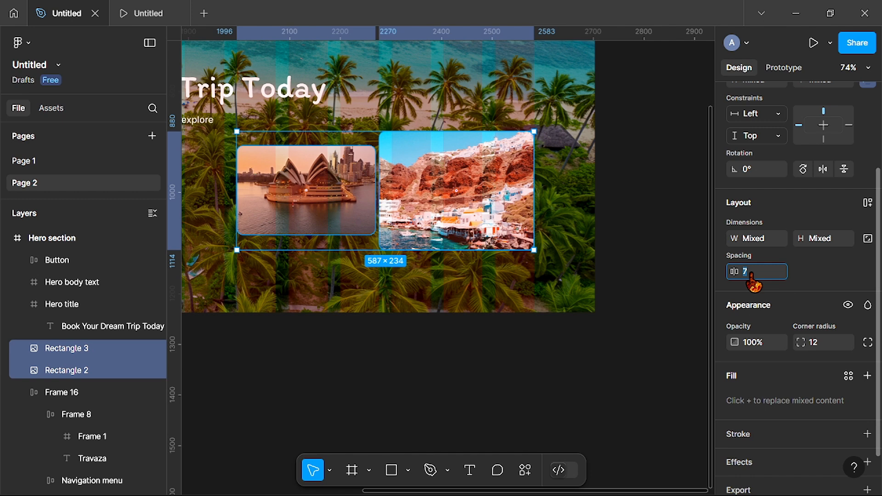
pyautogui.write('16')
pyautogui.press('Return')
# - Nudge both photo cards left together until the larger card's right edge sits at X 1320, then deselect them
pyautogui.press('Left')
pyautogui.press('Left')
pyautogui.press('Left')
pyautogui.press('Left')
pyautogui.press('Left')
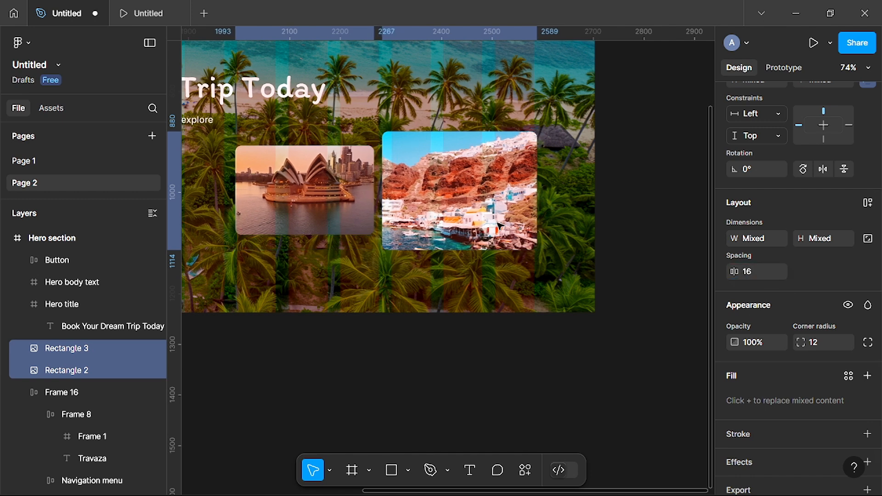
pyautogui.press('Left')
pyautogui.press('Left')
pyautogui.press('Left')
pyautogui.press('Left')
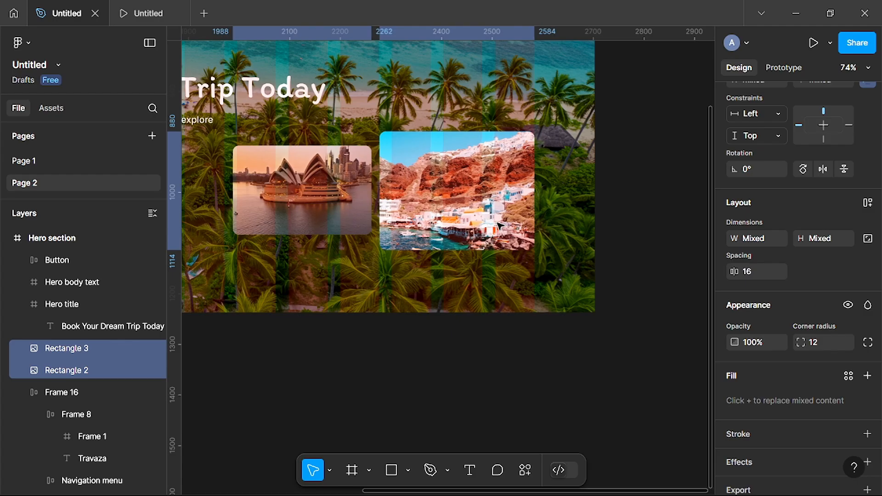
pyautogui.press('Left')
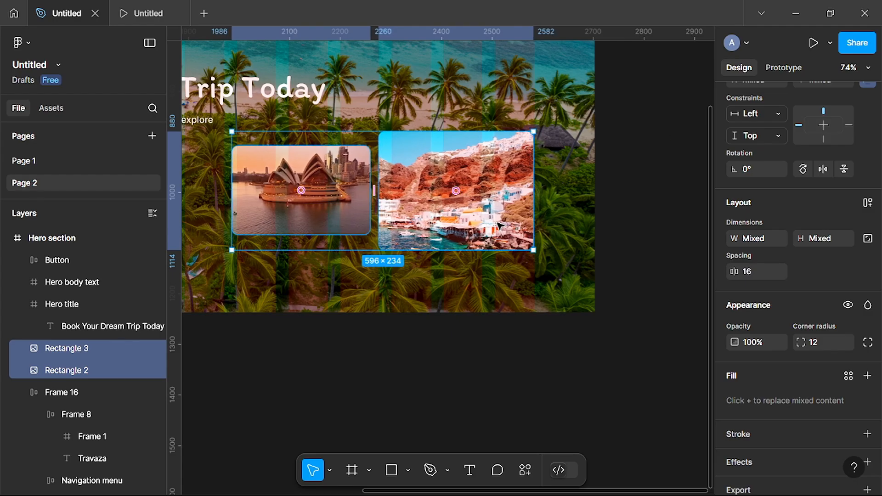
pyautogui.press('Right')
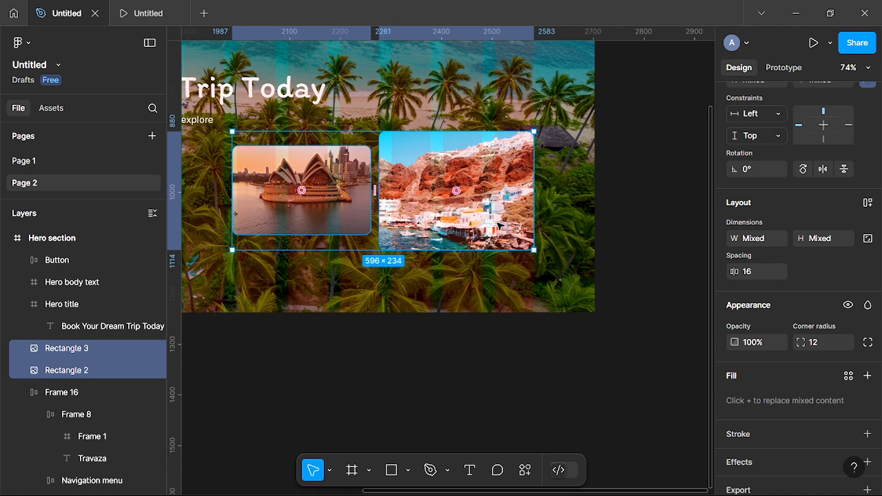
pyautogui.click(568, 288)
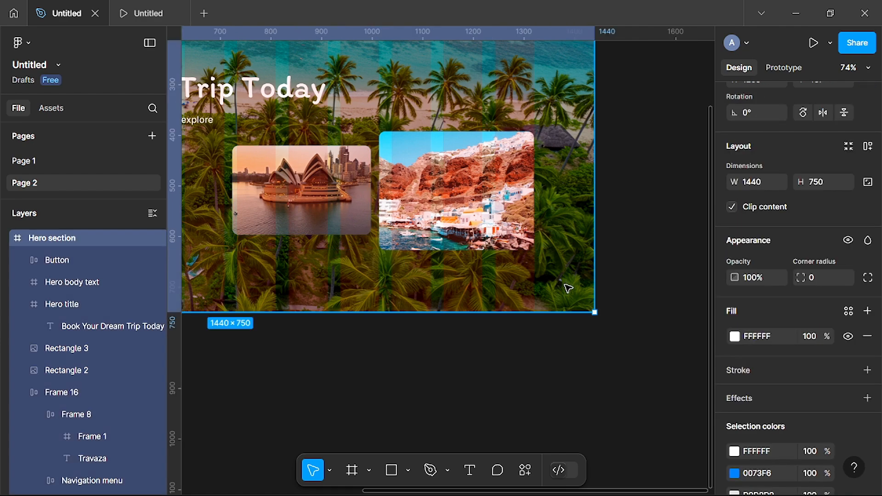
# - Duplicate the Hero section frame and place the copy level with the original, on its left side
pyautogui.hotkey('shift', '2')
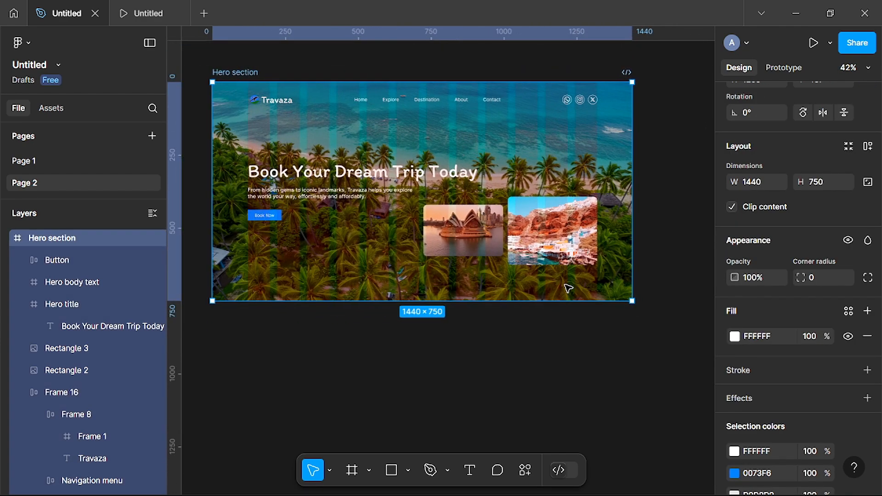
pyautogui.scroll(1, 568, 288)
pyautogui.scroll(1, 568, 289)
pyautogui.scroll(-2, 568, 288)
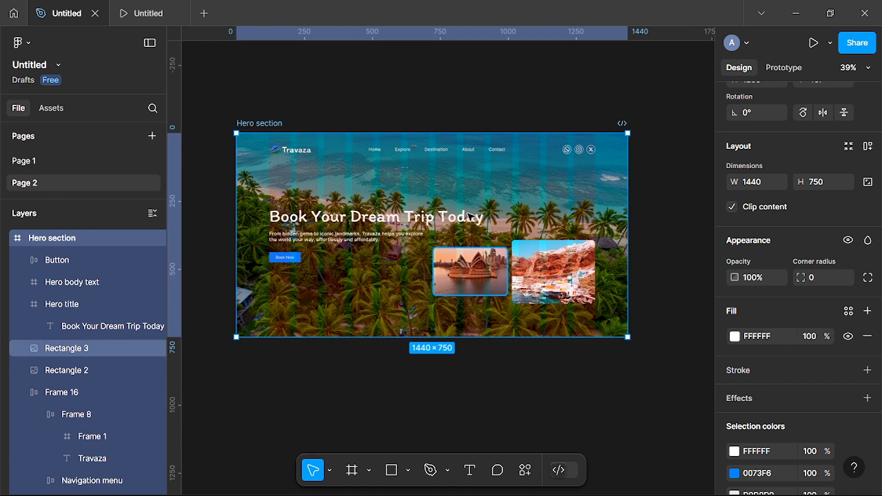
pyautogui.scroll(3, 512, 331)
pyautogui.scroll(5, 512, 331)
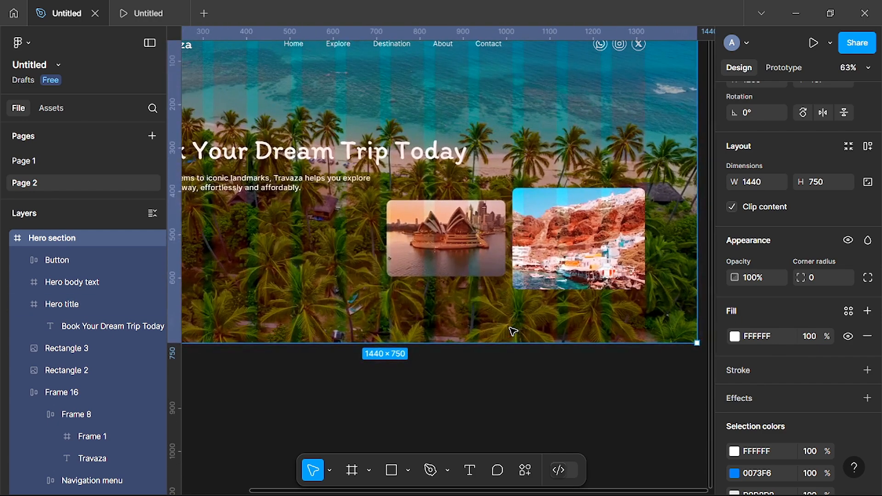
pyautogui.scroll(-3, 511, 331)
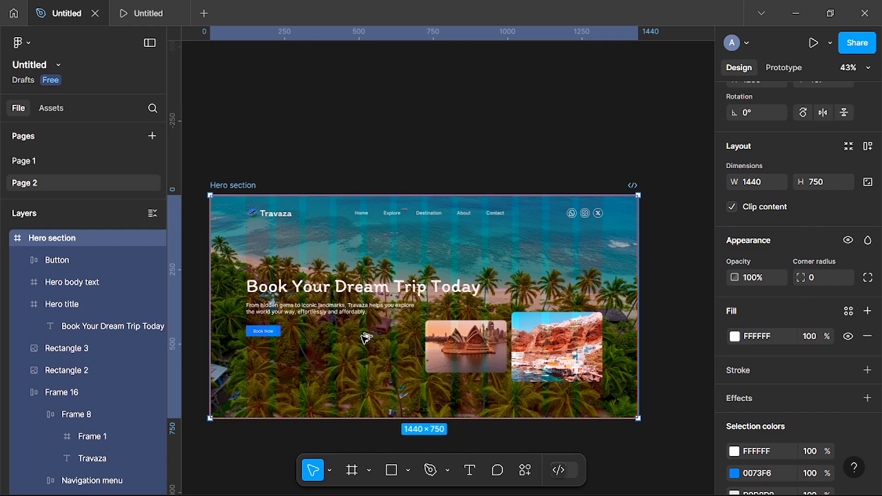
pyautogui.moveTo(361, 334); pyautogui.dragTo(206, 341)
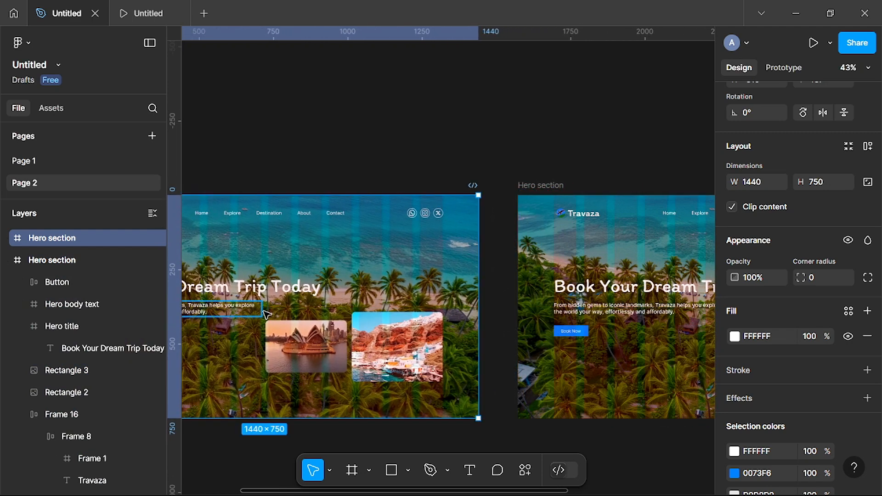
# - Wrap the opera house photo card in the duplicated Hero section in its own frame
pyautogui.hscroll(-5, 267, 314)
pyautogui.hscroll(-2, 266, 314)
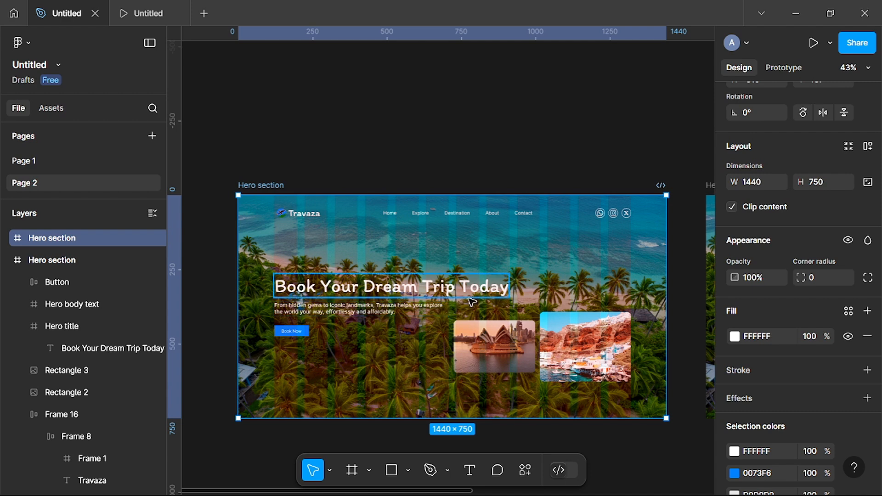
pyautogui.scroll(5, 472, 301)
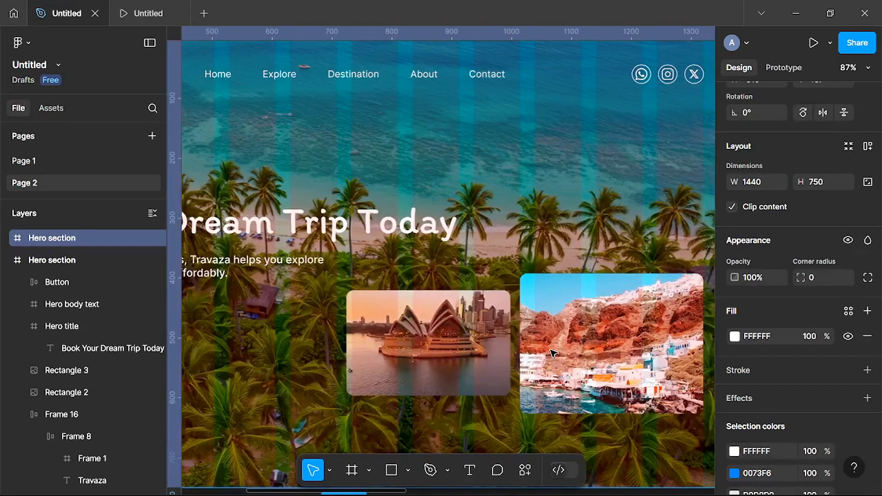
pyautogui.scroll(-1, 553, 352)
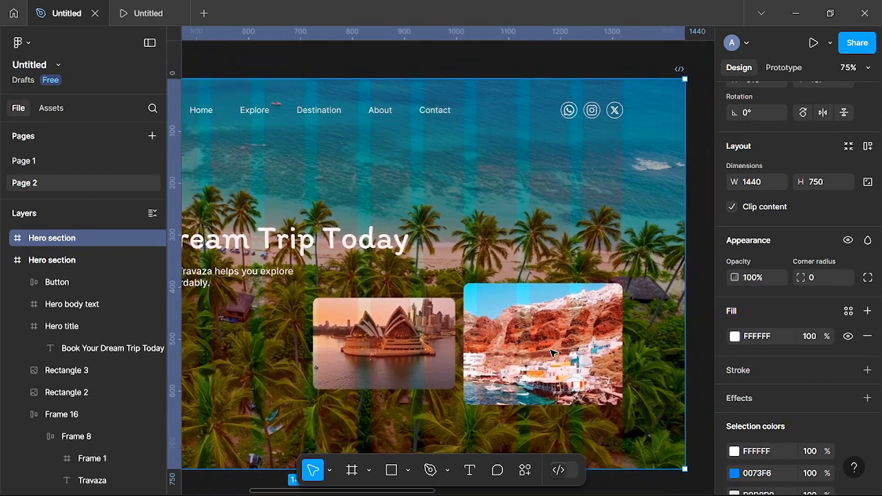
pyautogui.click(393, 346)
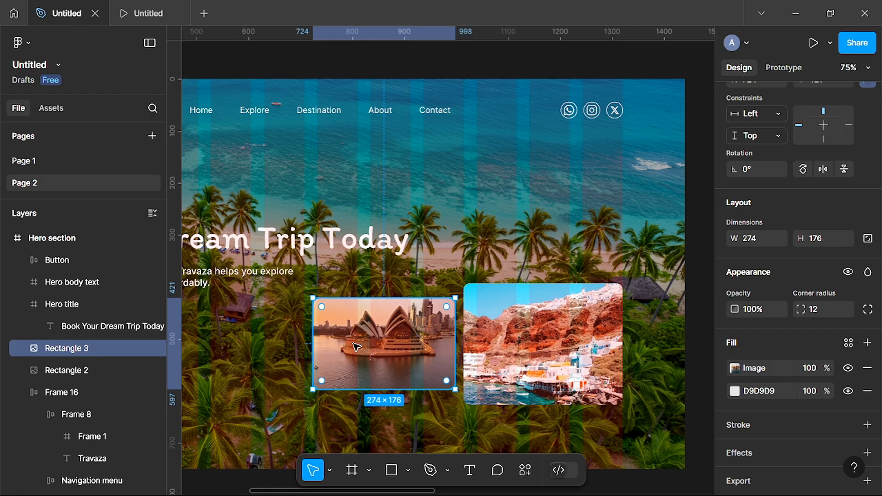
pyautogui.rightClick(372, 359)
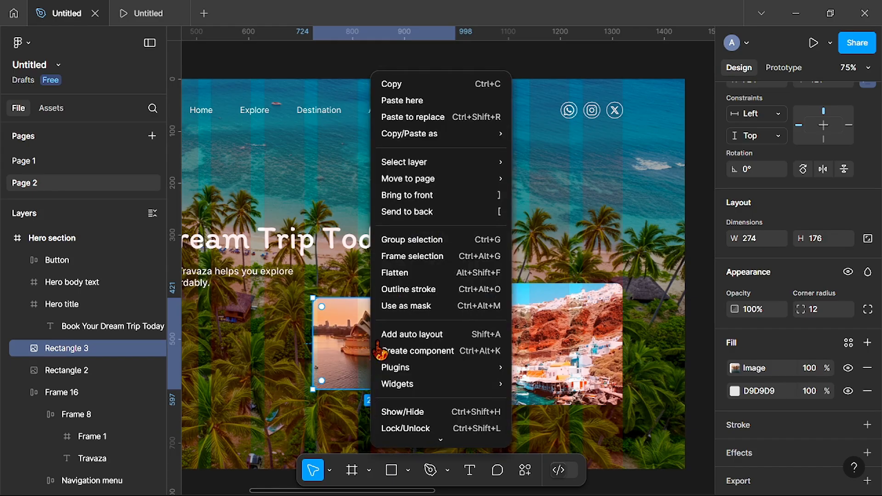
pyautogui.click(420, 260)
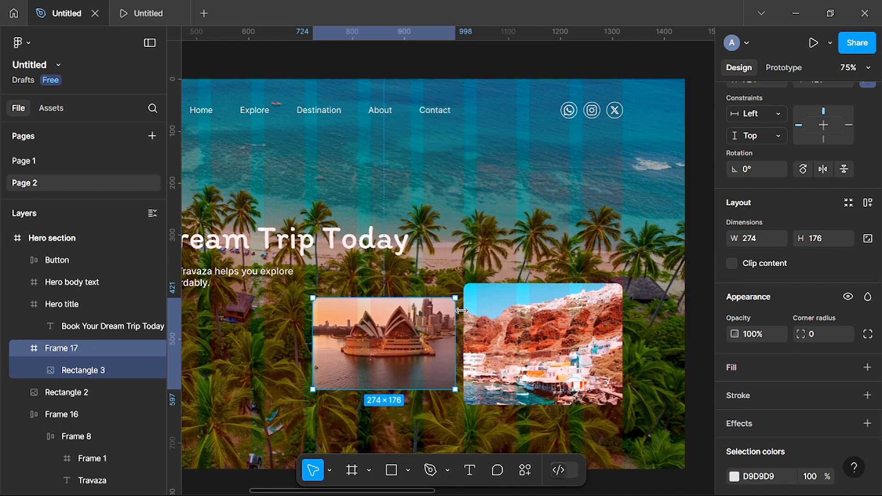
# - Wrap the larger cliffside village photo card, Rectangle 2, in its own frame
pyautogui.click(515, 331)
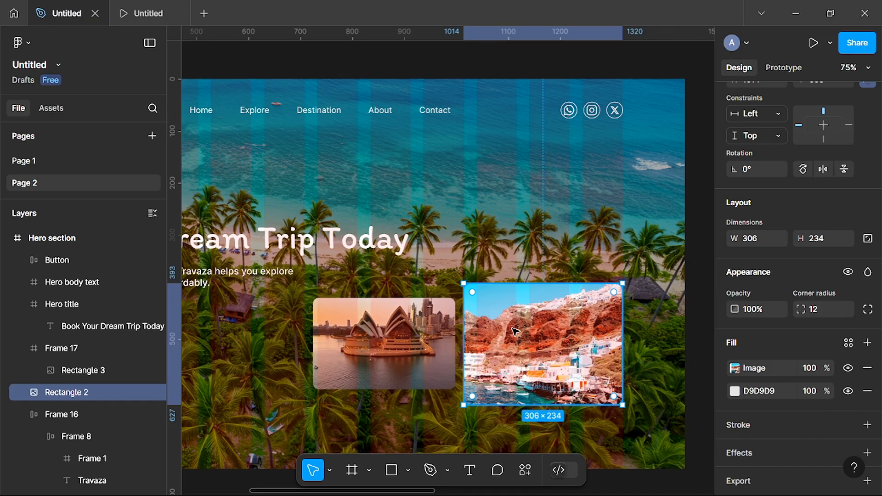
pyautogui.rightClick(516, 331)
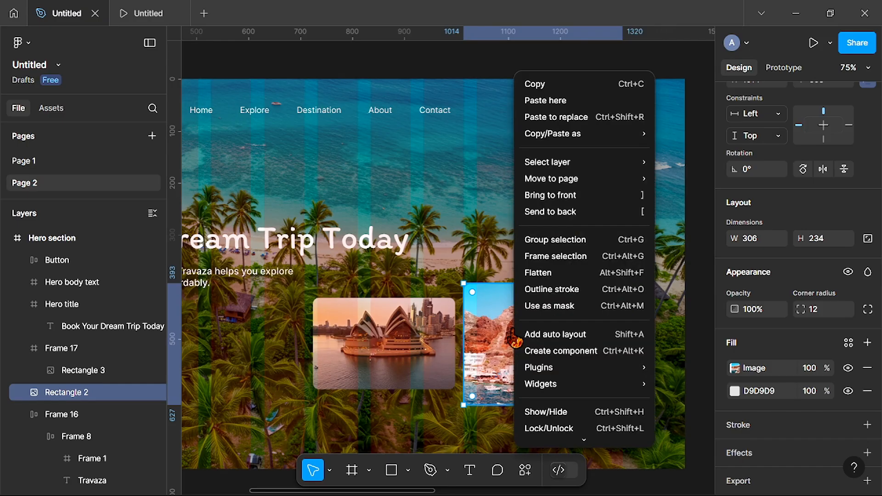
pyautogui.click(558, 259)
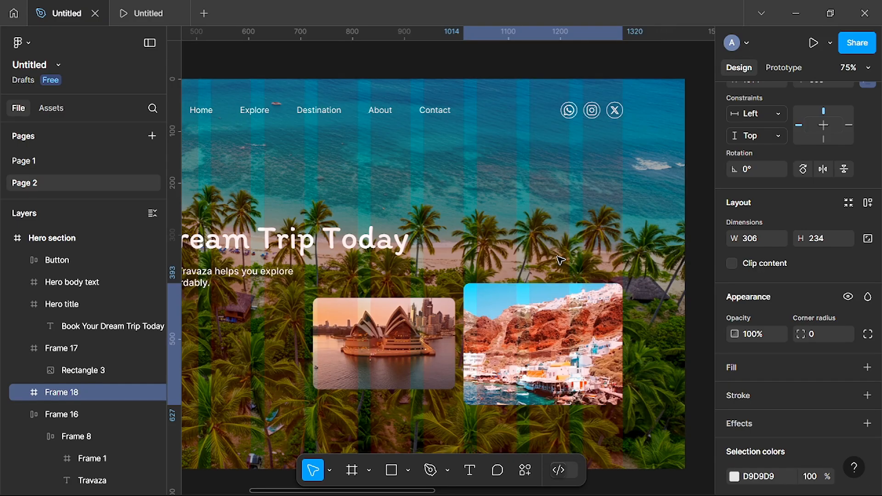
pyautogui.hscroll(-8, 461, 361)
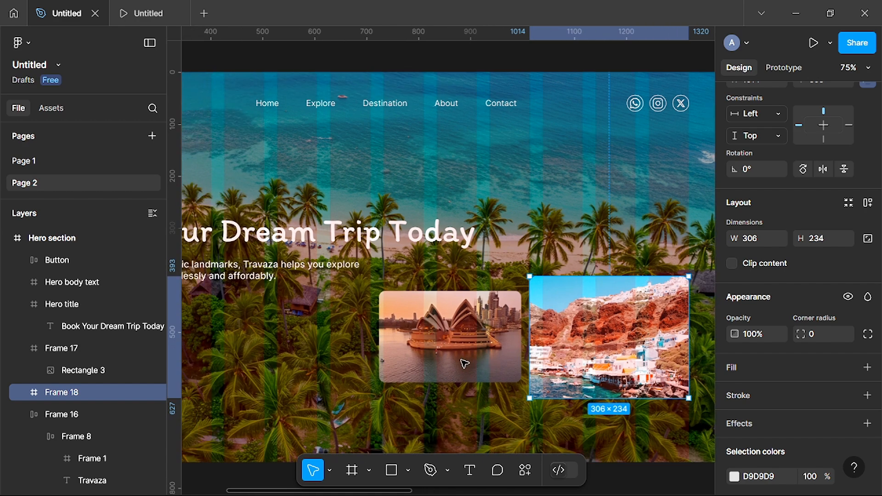
# - Wrap the Book Now button in the duplicated Hero section in its own frame
pyautogui.hscroll(-2, 464, 363)
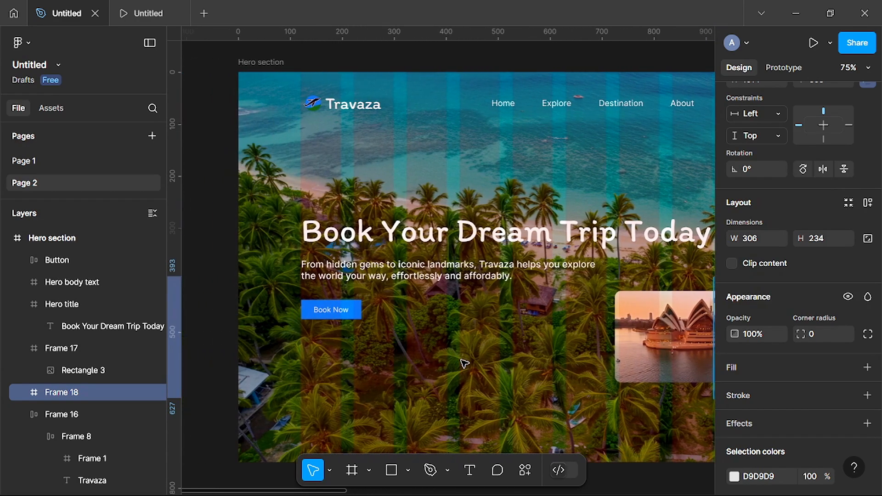
pyautogui.scroll(5, 346, 358)
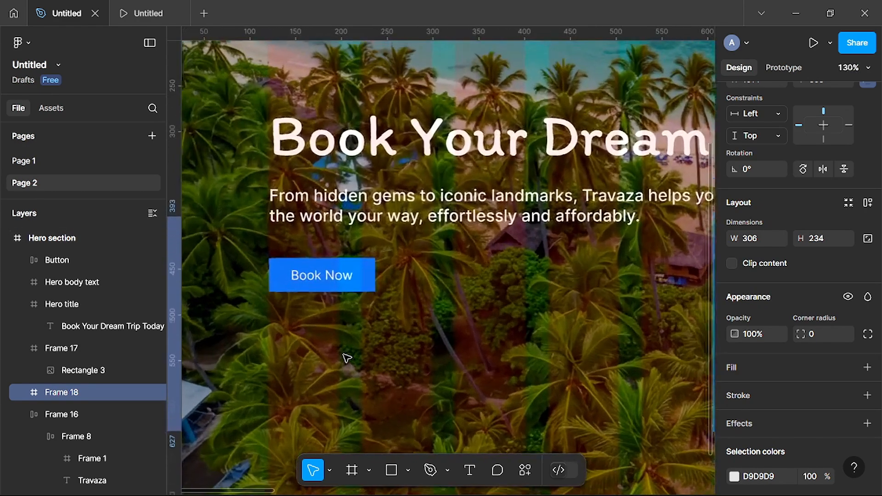
pyautogui.click(360, 274)
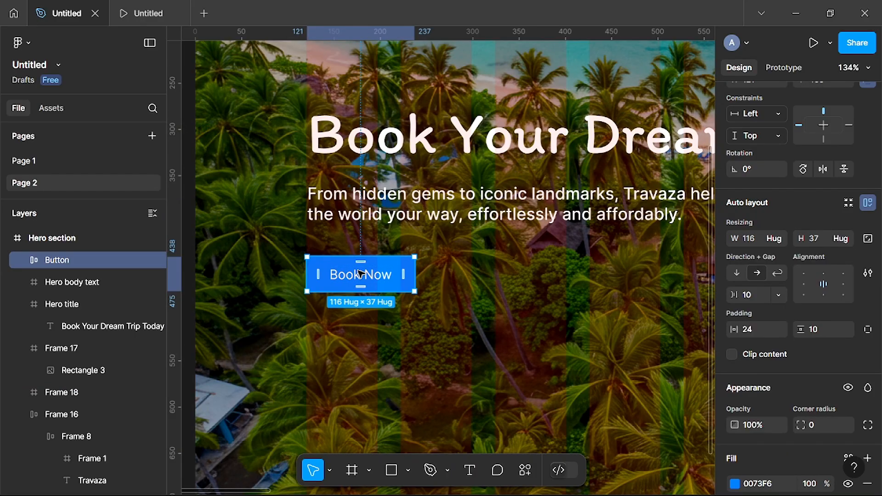
pyautogui.rightClick(360, 273)
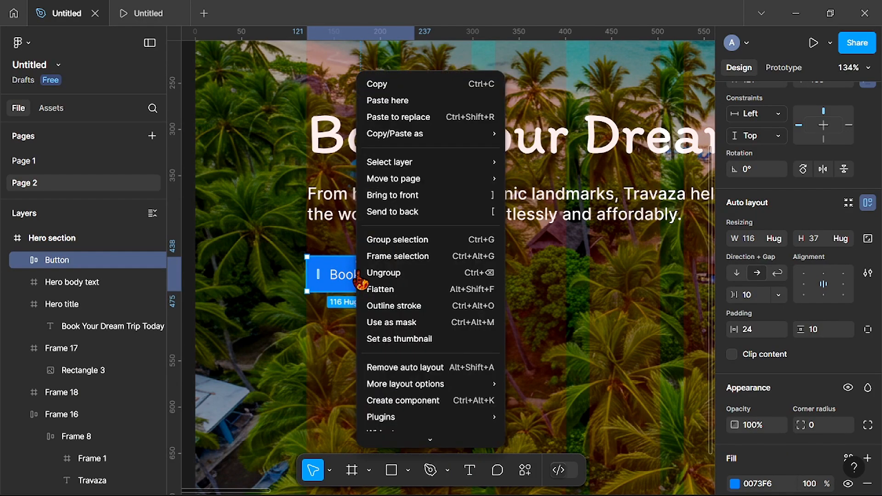
pyautogui.click(410, 261)
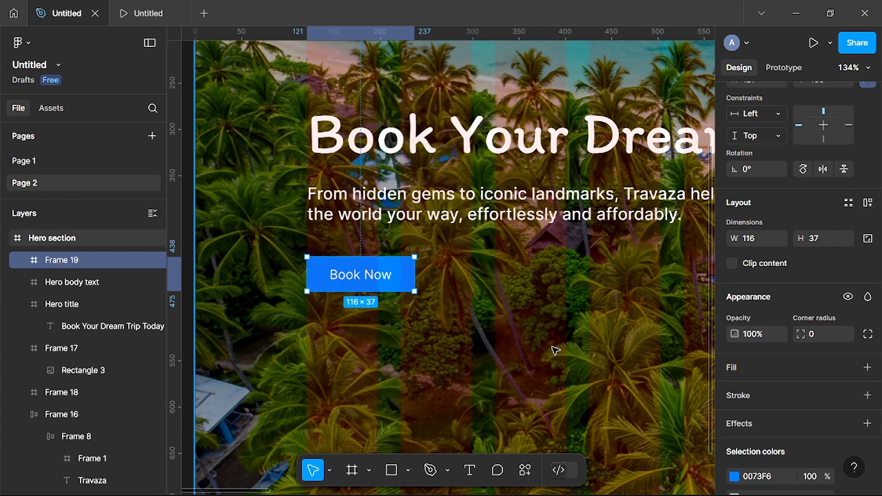
# - Look over the photo cards, navigation bar and empty space around them in the duplicated Hero section
pyautogui.scroll(-5, 556, 350)
pyautogui.scroll(2, 556, 351)
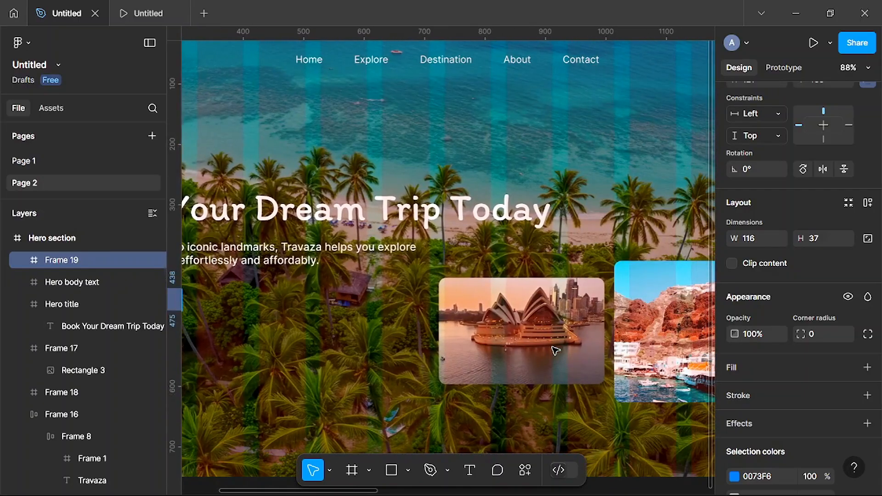
pyautogui.scroll(3, 555, 350)
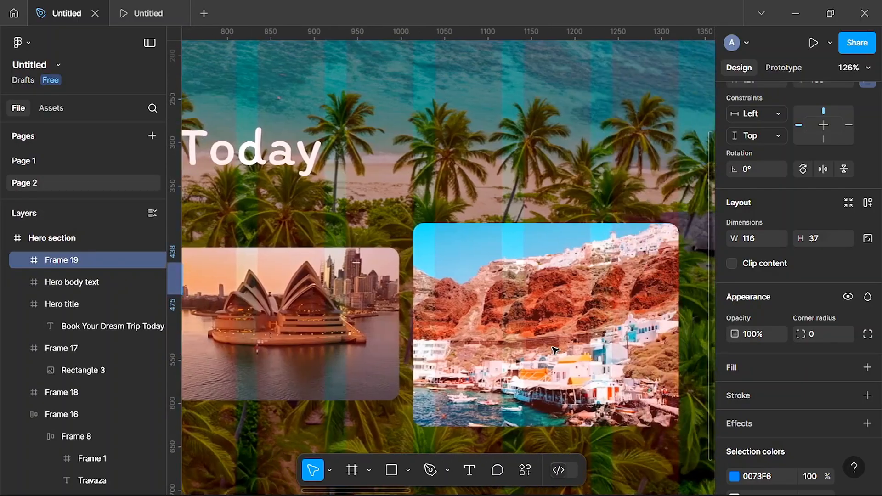
pyautogui.hscroll(-3, 555, 351)
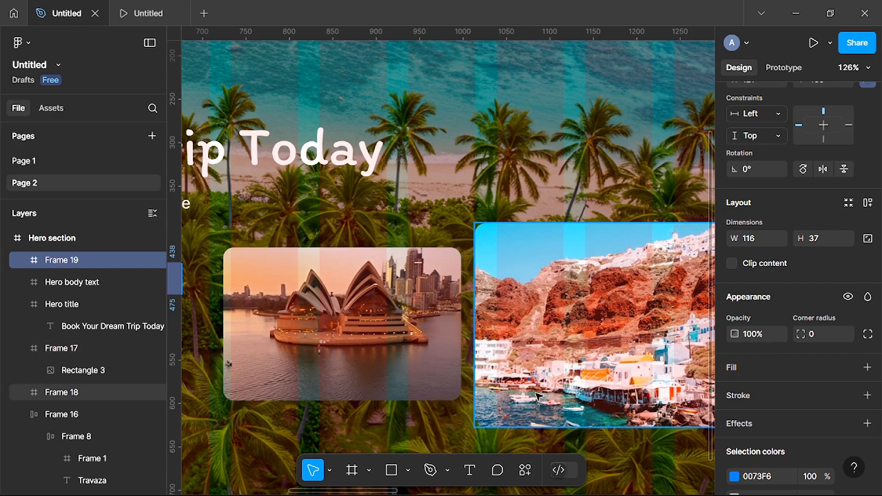
pyautogui.hscroll(3, 537, 396)
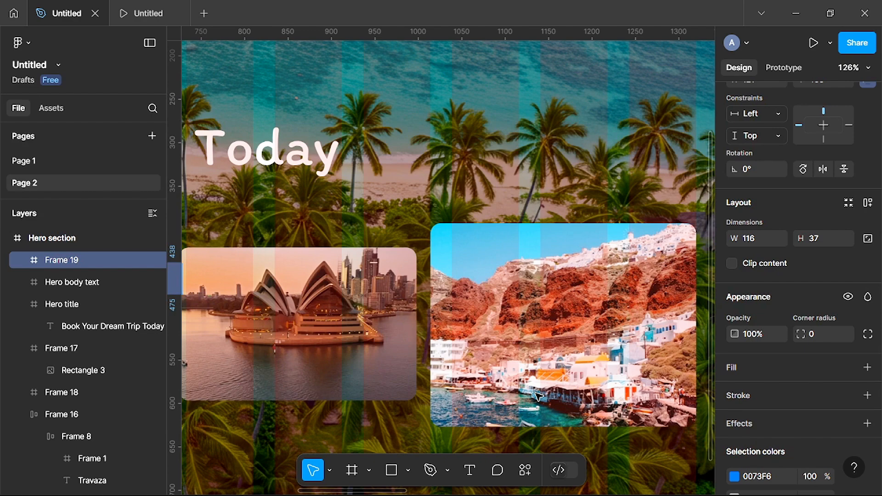
pyautogui.scroll(2, 511, 360)
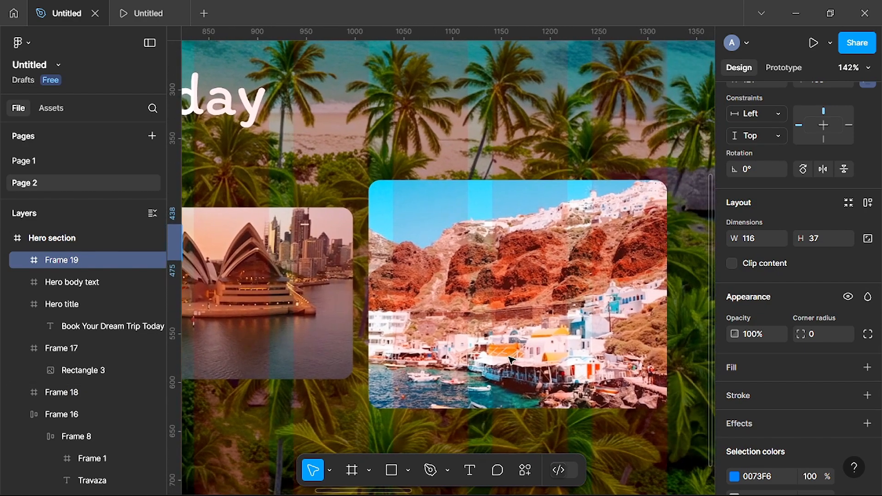
pyautogui.scroll(-1, 510, 360)
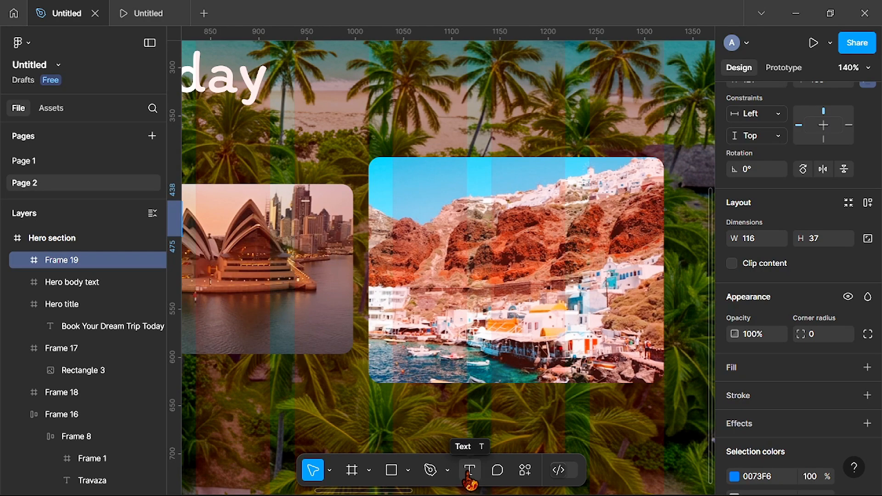
pyautogui.scroll(-5, 480, 331)
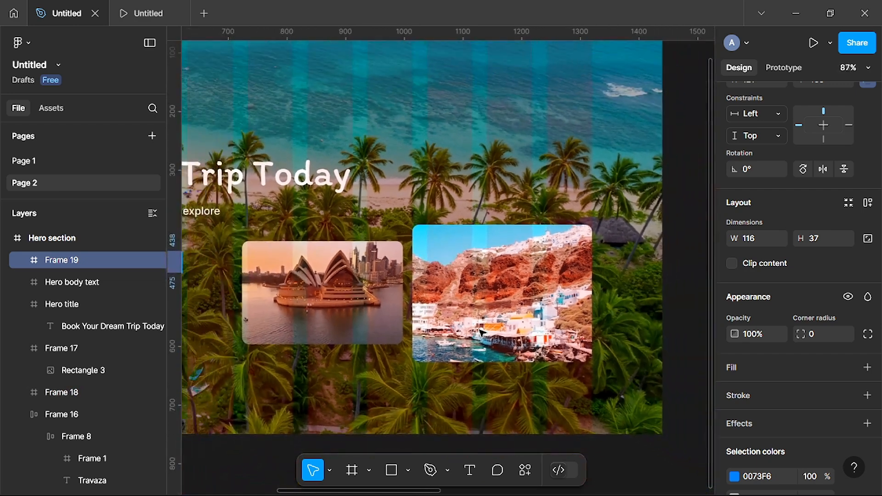
pyautogui.scroll(5, 480, 332)
pyautogui.hscroll(-2, 481, 331)
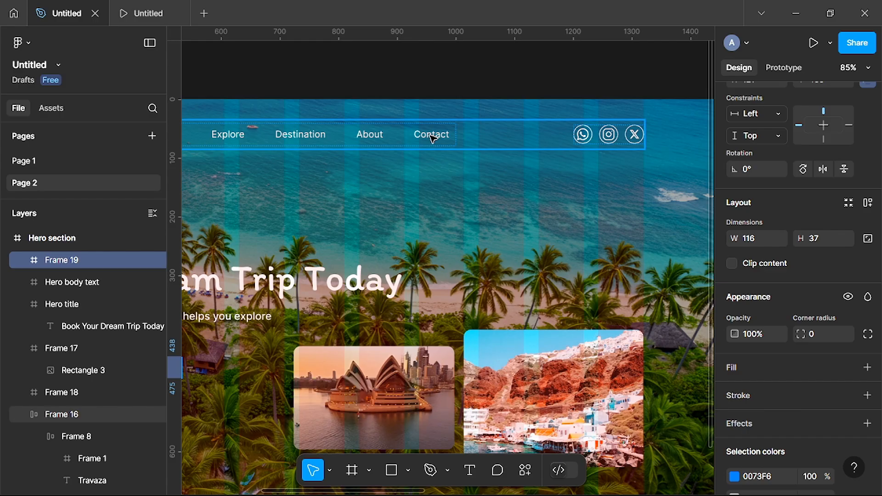
pyautogui.scroll(-5, 403, 335)
pyautogui.hscroll(-5, 403, 336)
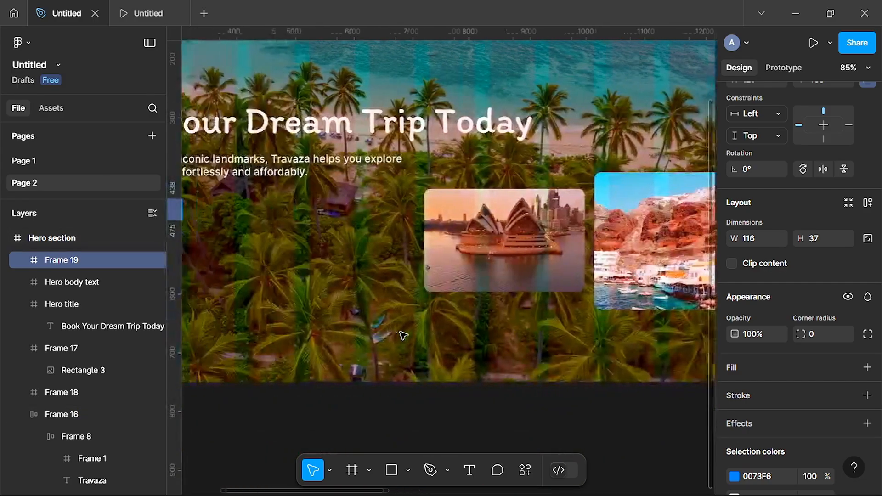
# - Duplicate the Book Now button out of its frame and place the copy beside the original, at about X 387, Y 465
pyautogui.hscroll(-2, 403, 336)
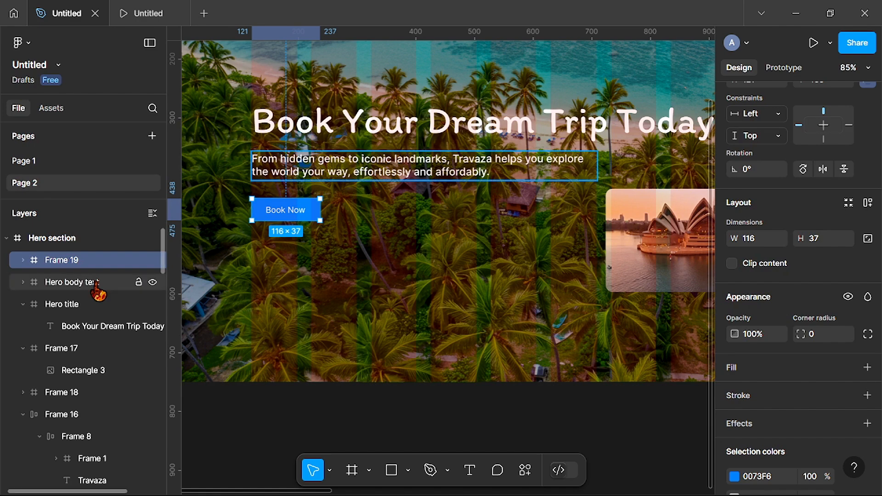
pyautogui.hotkey('shift', 'a')
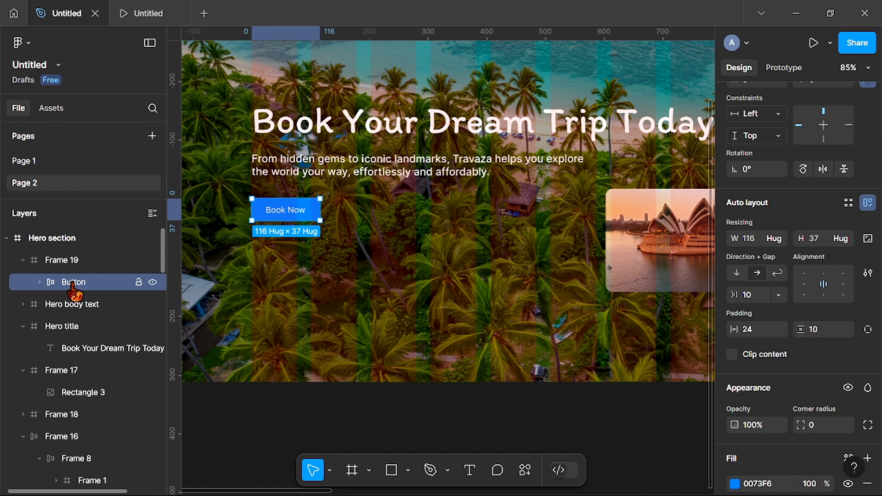
pyautogui.press('alt')
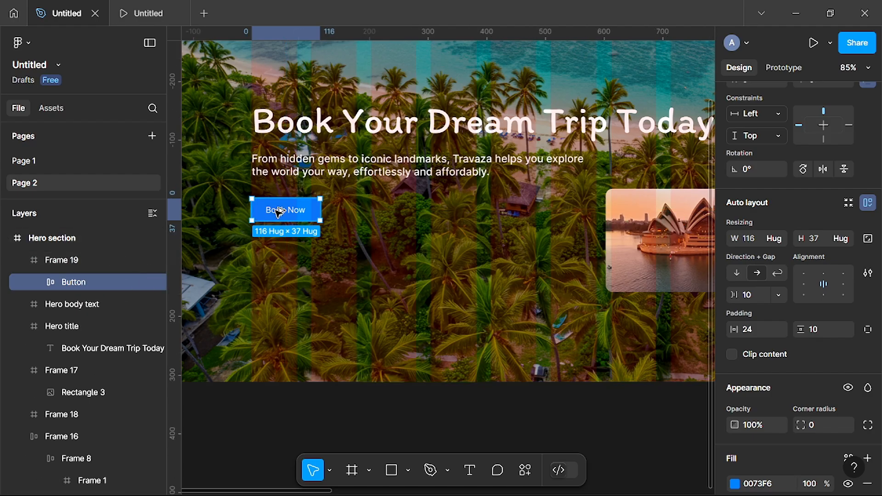
pyautogui.moveTo(278, 213); pyautogui.dragTo(435, 227)
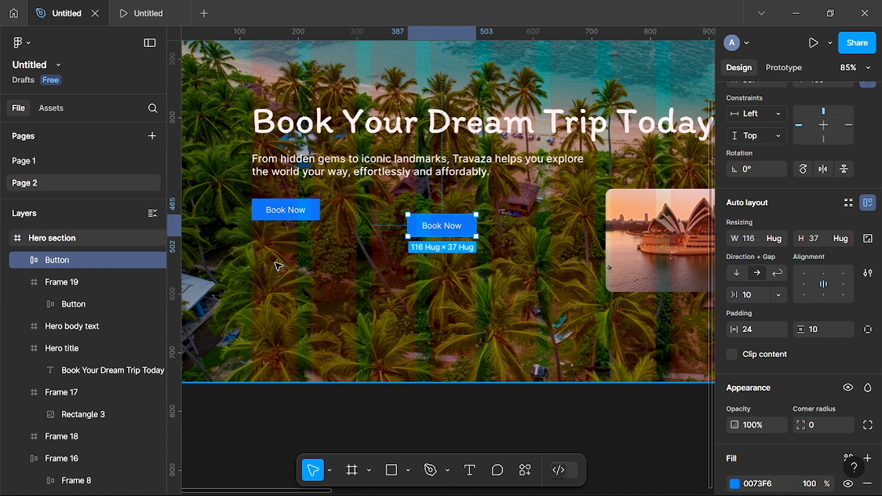
# - Rename the copied button's layer as Title and deselect it
pyautogui.scroll(3, 396, 256)
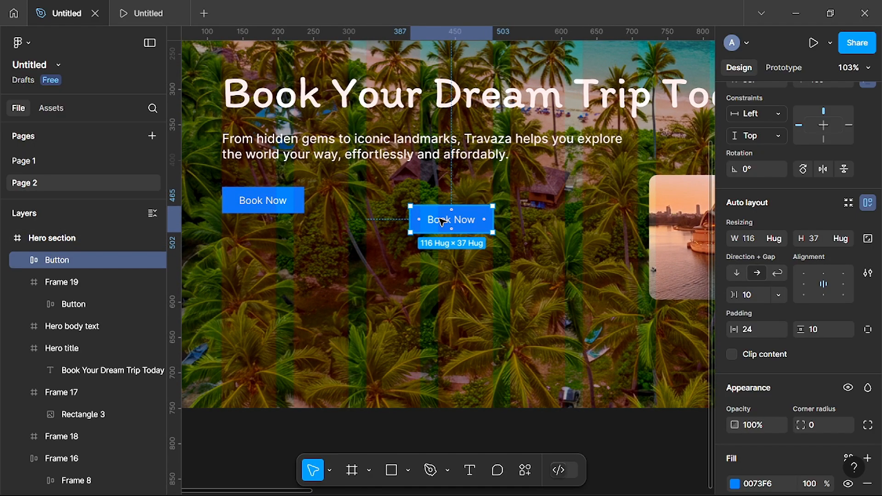
pyautogui.doubleClick(76, 262)
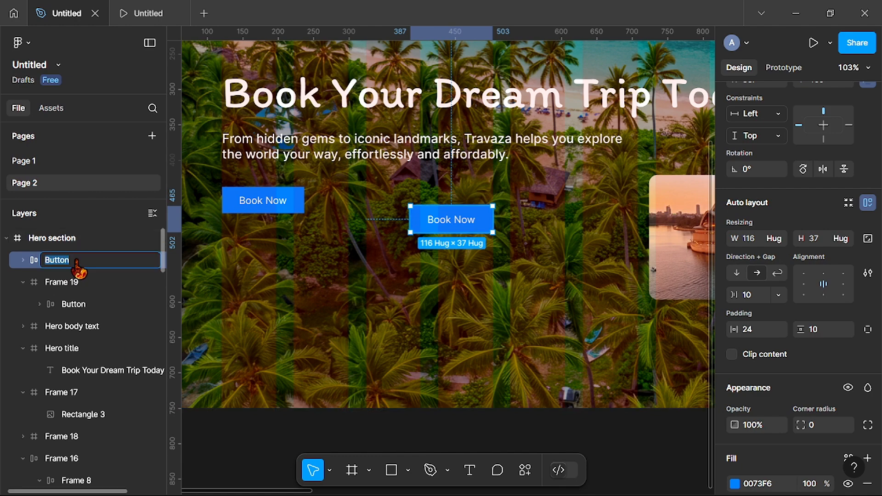
pyautogui.write('Title')
pyautogui.press('Return')
pyautogui.click(289, 293)
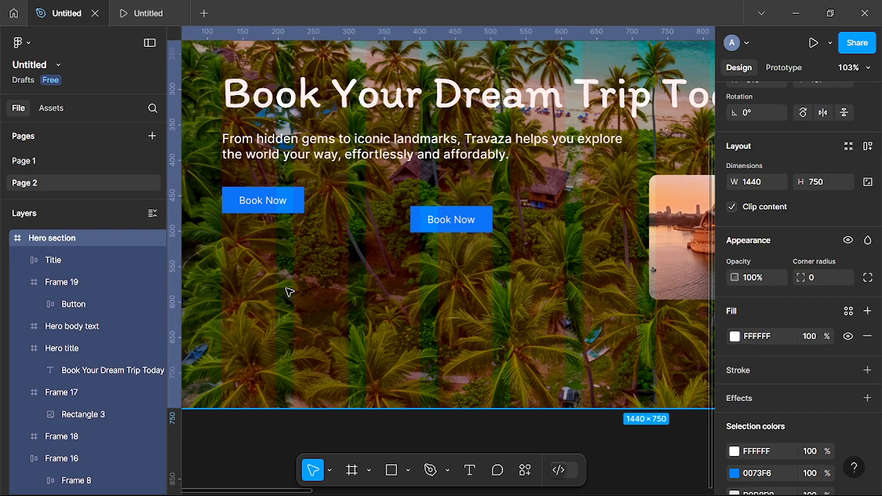
# - Replace the copied button's Book Now text with "Santoniri"
pyautogui.hscroll(3, 474, 229)
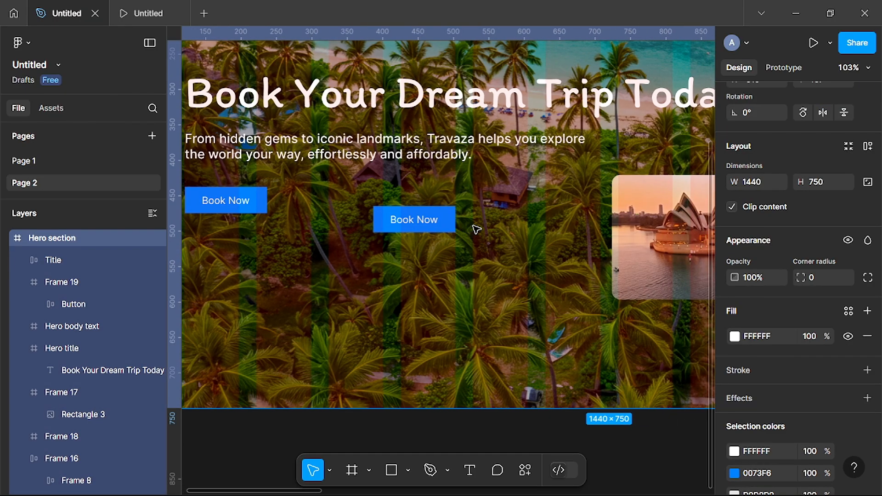
pyautogui.scroll(5, 432, 228)
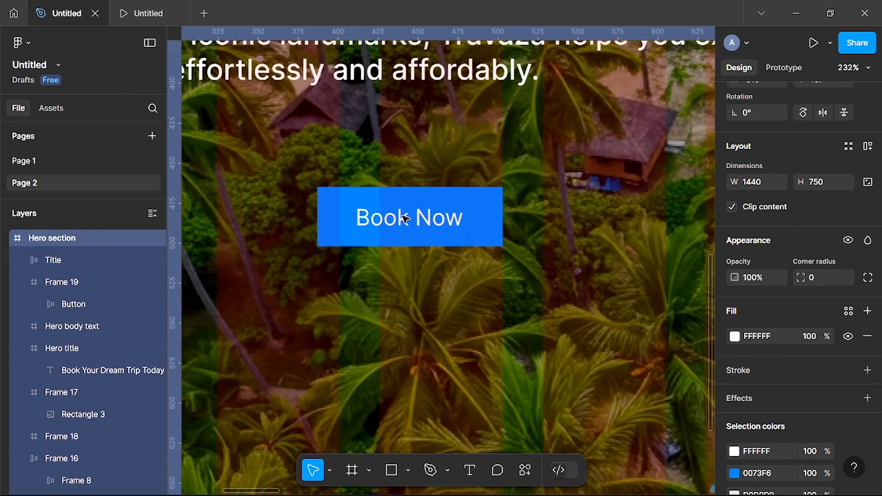
pyautogui.click(414, 217)
pyautogui.doubleClick(415, 218)
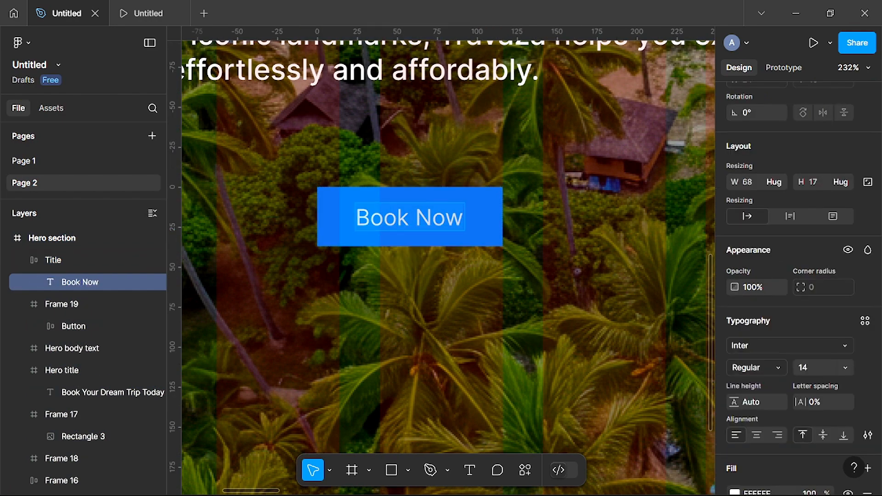
pyautogui.write('Santoniri')
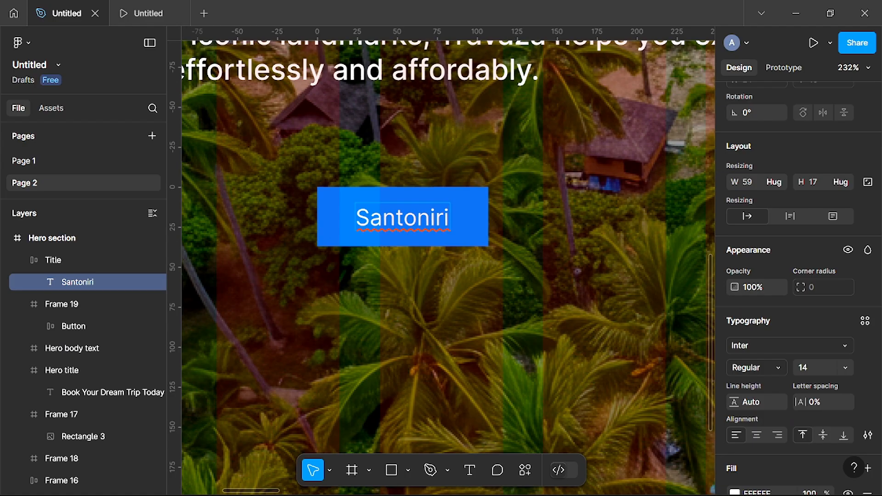
pyautogui.press('Escape')
# - Move the Santoniri label below the larger cliffside village photo card, to about X 1022, Y 665
pyautogui.keyDown('ctrl'); pyautogui.scroll(-5, 226, 281); pyautogui.keyUp('ctrl')
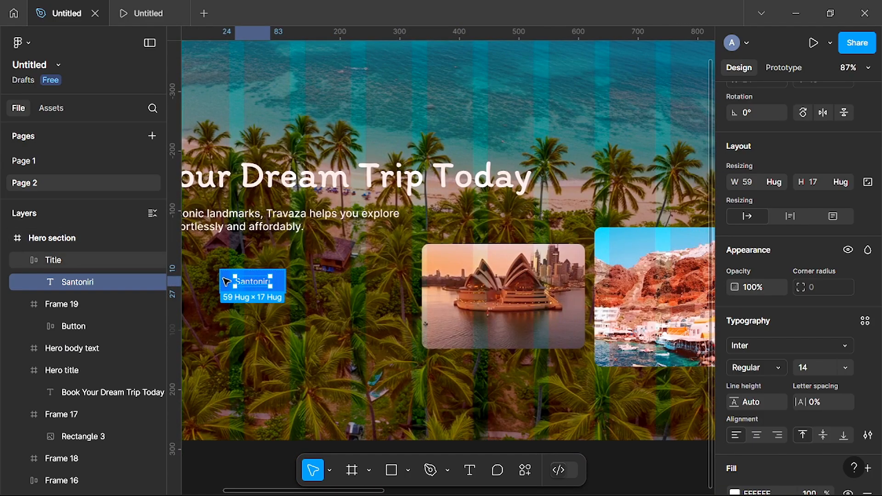
pyautogui.press('Escape')
pyautogui.moveTo(246, 278); pyautogui.dragTo(624, 396)
pyautogui.hscroll(4, 624, 398)
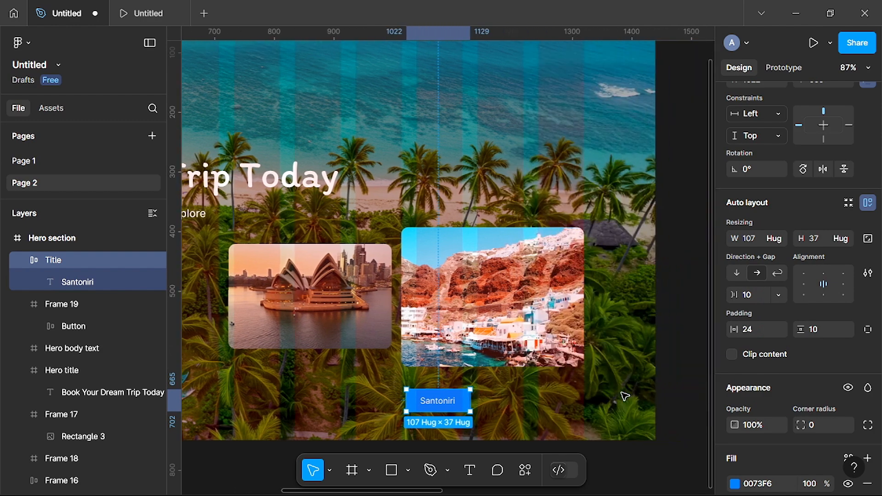
# - Duplicate the Santoniri label and place the copy on its left side, at about X 928, Y 658
pyautogui.keyDown('ctrl'); pyautogui.scroll(3, 624, 399); pyautogui.keyUp('ctrl')
pyautogui.hscroll(-3, 625, 398)
pyautogui.scroll(-1, 624, 399)
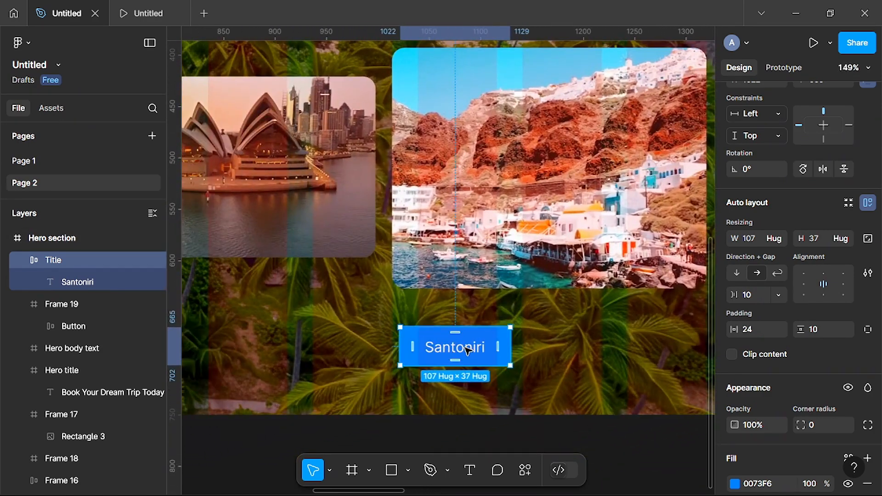
pyautogui.keyDown('ctrl'); pyautogui.scroll(2, 469, 350); pyautogui.keyUp('ctrl')
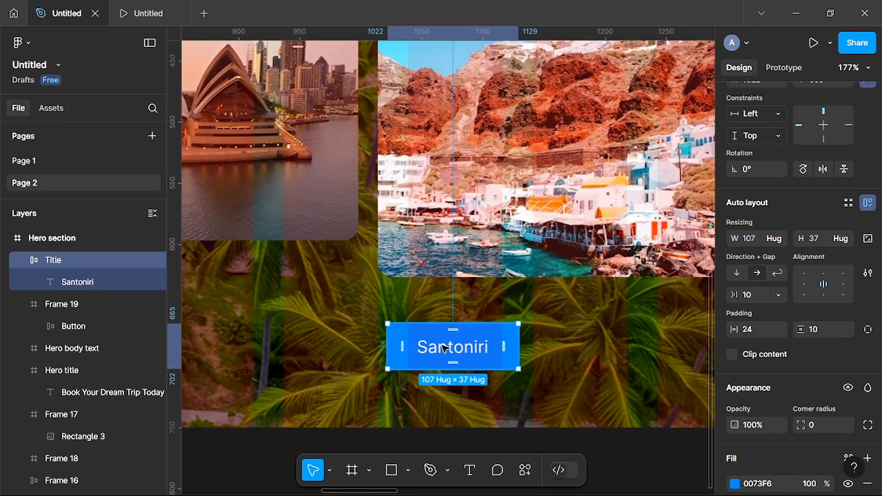
pyautogui.moveTo(448, 348); pyautogui.dragTo(323, 343)
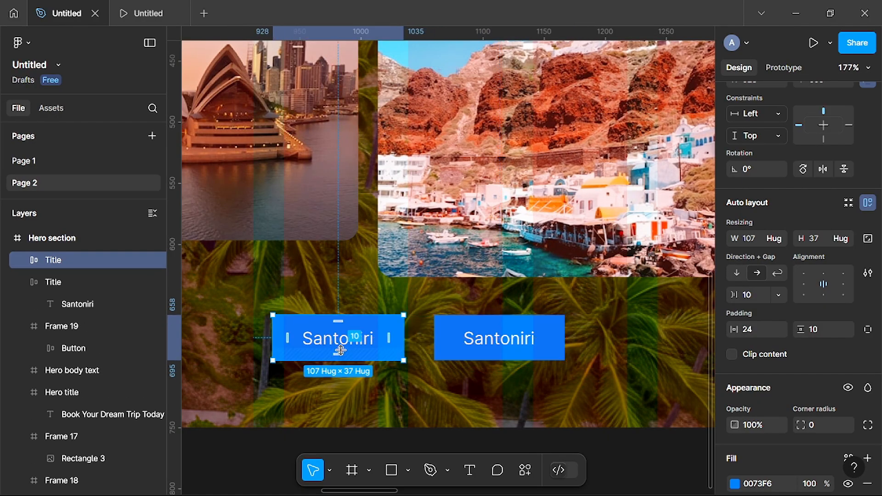
# - Replace the copied label's text with "Califonia" and deselect it
pyautogui.hscroll(-1, 340, 351)
pyautogui.hscroll(-3, 341, 350)
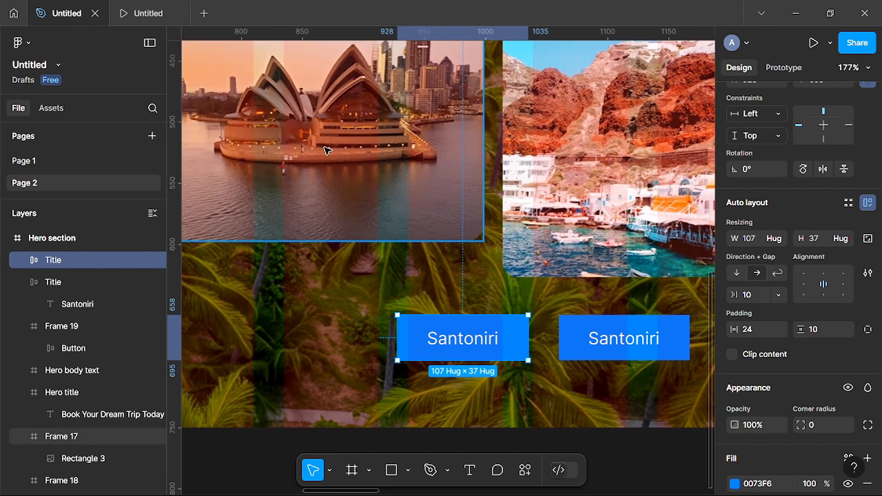
pyautogui.doubleClick(465, 349)
pyautogui.doubleClick(465, 349)
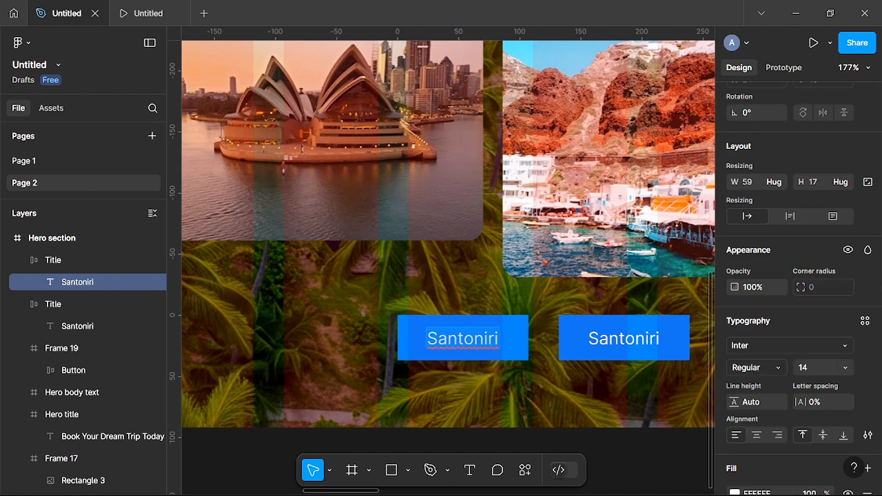
pyautogui.write('Cali')
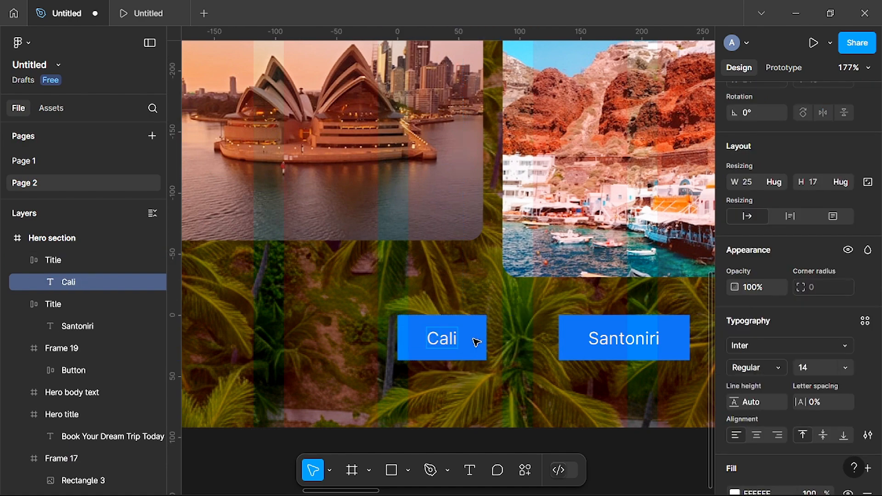
pyautogui.write('fonia')
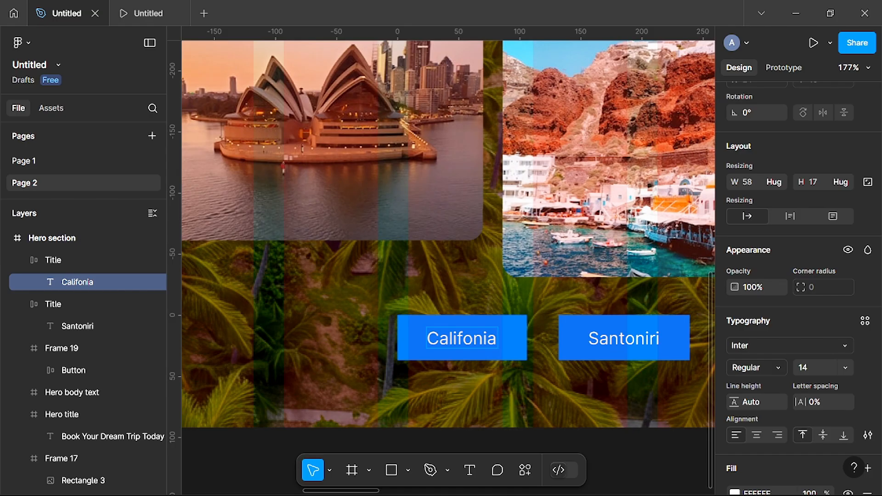
pyautogui.press('Escape')
pyautogui.click(531, 394)
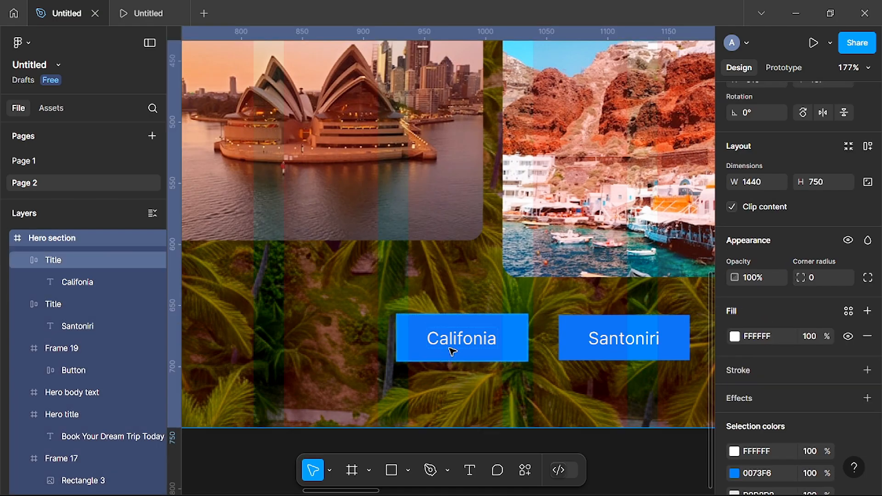
# - Replace the Califonia label's text with "London" and deselect it
pyautogui.click(466, 347)
pyautogui.doubleClick(465, 347)
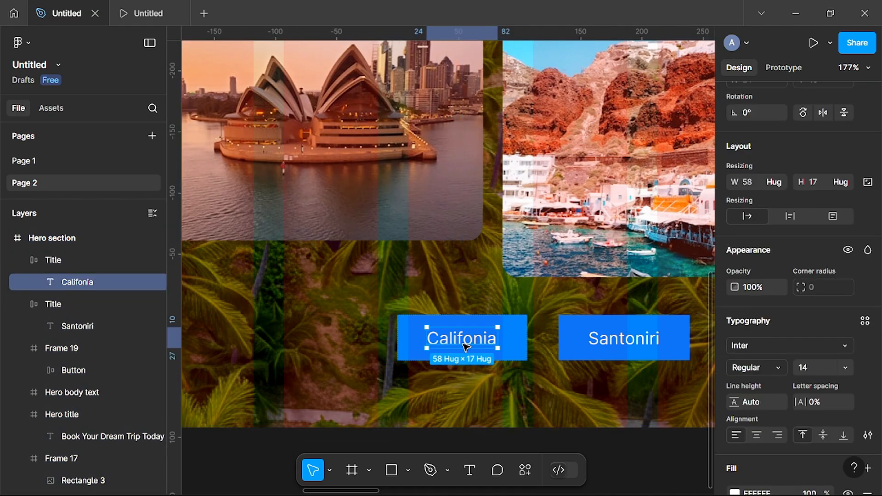
pyautogui.doubleClick(465, 347)
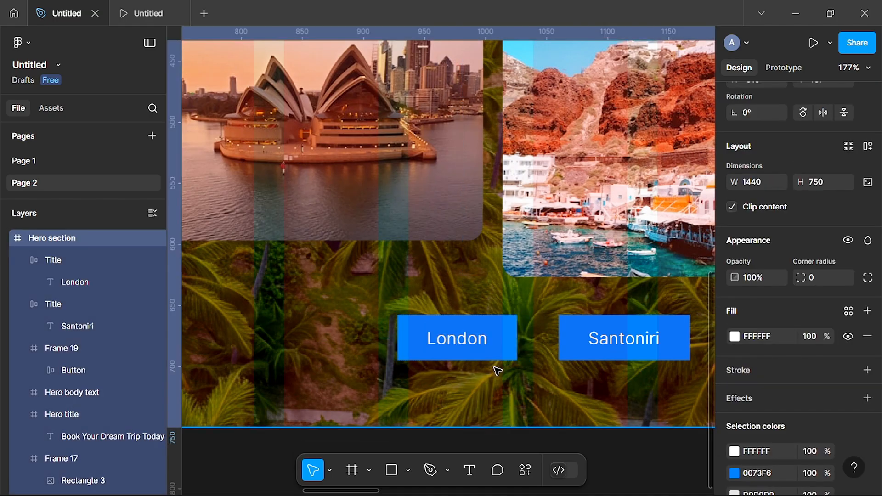
# - Round the corners of the Santoniri label and set the London label's corner radius to 12
pyautogui.hscroll(10, 497, 370)
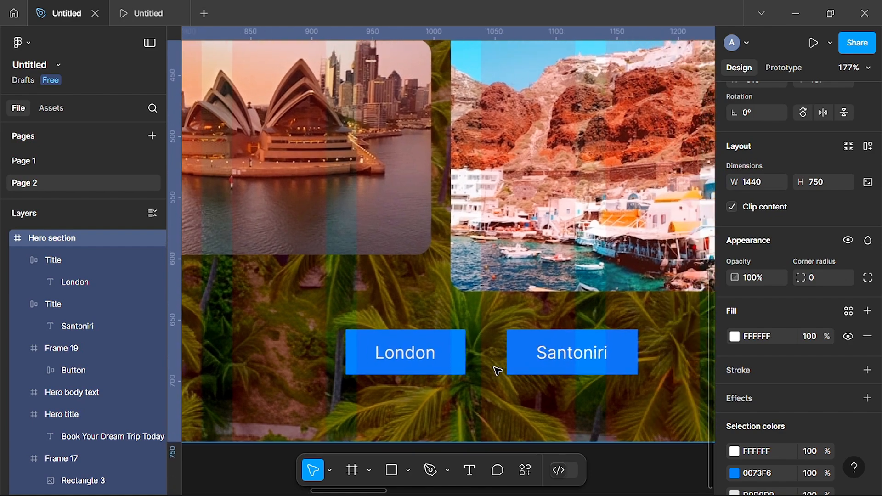
pyautogui.hscroll(2, 497, 370)
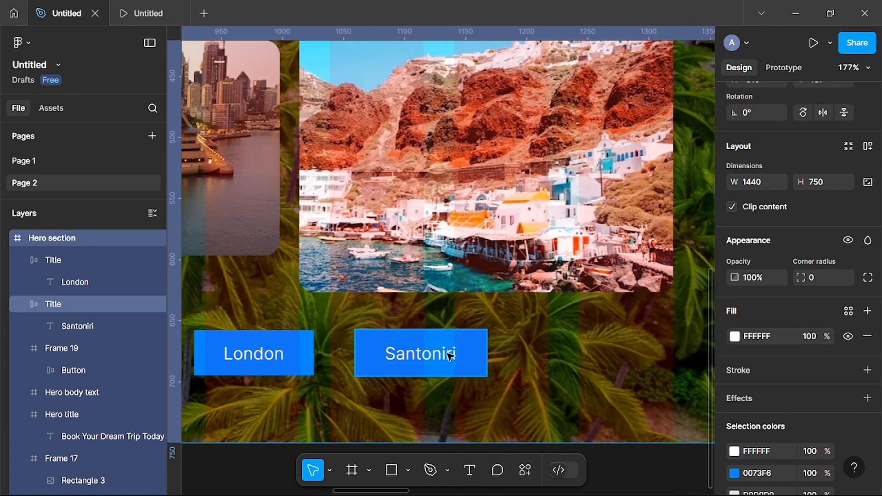
pyautogui.click(453, 354)
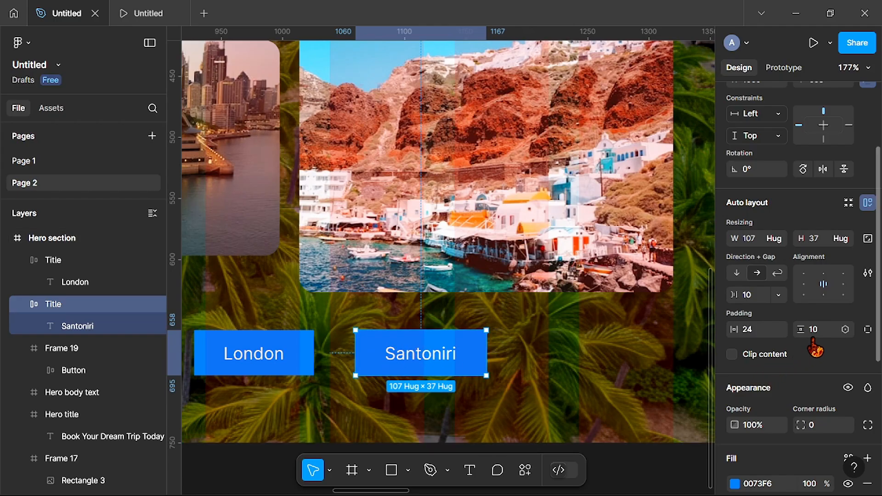
pyautogui.scroll(-4, 809, 303)
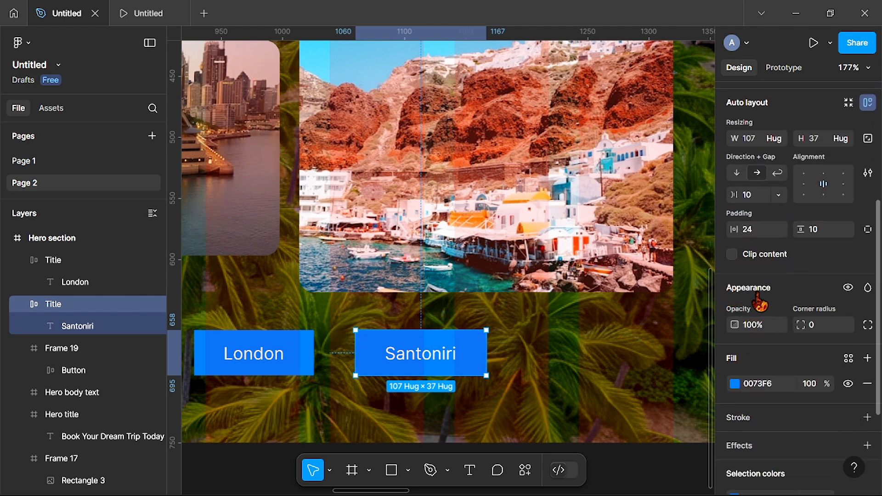
pyautogui.click(819, 329)
pyautogui.press('Return')
pyautogui.hscroll(-4, 332, 349)
pyautogui.click(334, 351)
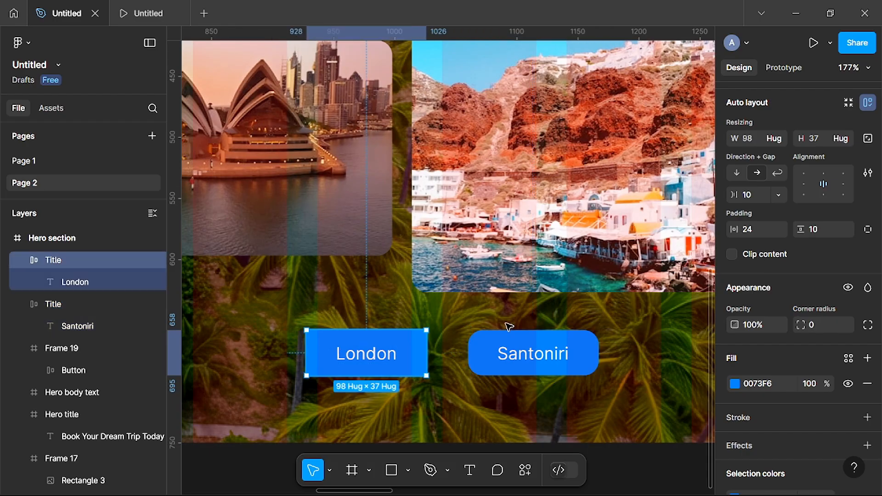
pyautogui.click(816, 329)
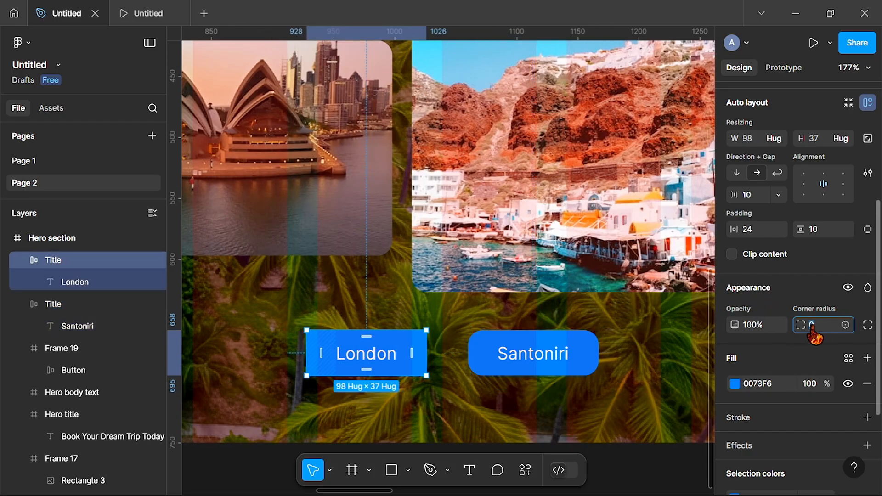
pyautogui.doubleClick(812, 327)
pyautogui.write('12')
pyautogui.press('Return')
# - Move the London label inside the opera house photo's frame, onto the photo's lower-right corner
pyautogui.scroll(-2, 477, 400)
pyautogui.doubleClick(400, 298)
pyautogui.moveTo(400, 298); pyautogui.dragTo(360, 236)
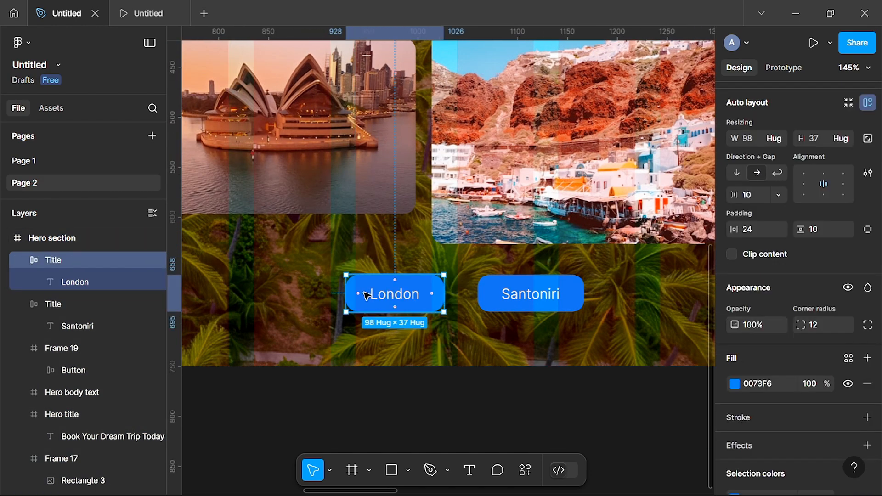
pyautogui.moveTo(364, 292); pyautogui.dragTo(326, 188)
# - Move the Santoniri label onto the cliffside village photo's lower-right corner and nudge the London label slightly inward from its photo's edge
pyautogui.hscroll(5, 506, 274)
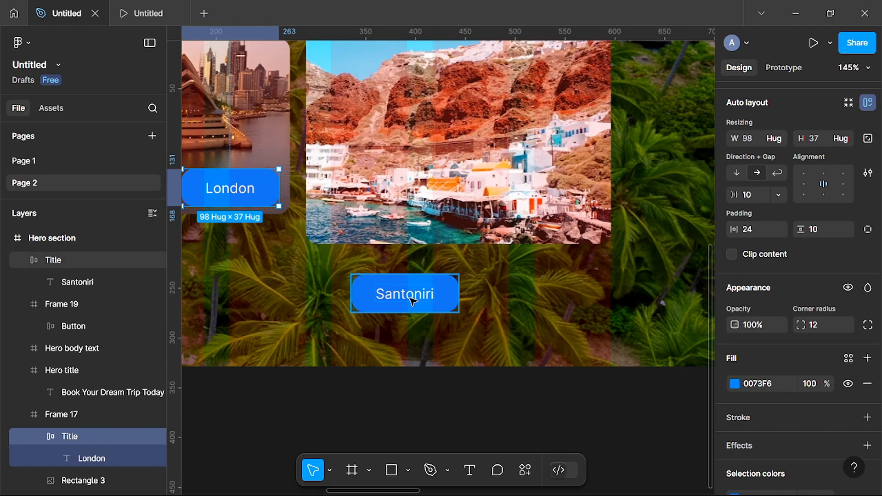
pyautogui.moveTo(414, 301); pyautogui.dragTo(559, 228)
pyautogui.moveTo(247, 191); pyautogui.dragTo(252, 194)
pyautogui.click(315, 258)
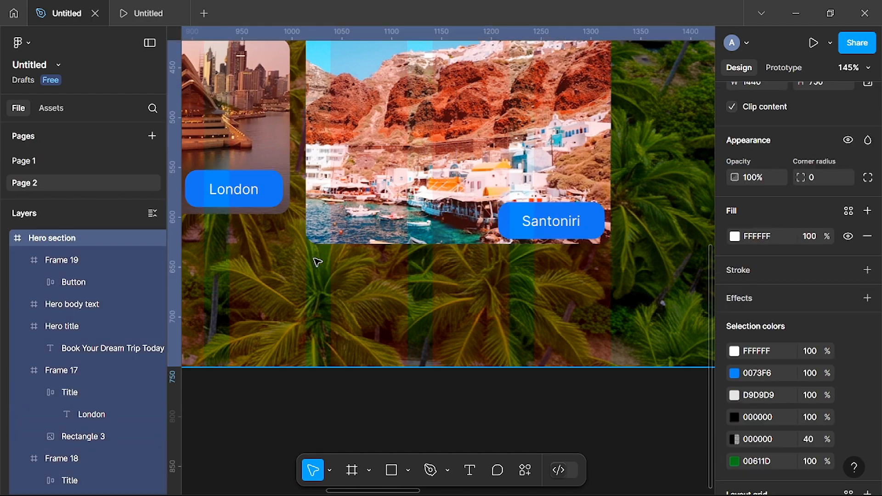
# - Examine the two labelled photo cards and compare them with the unlabelled hero section beside them
pyautogui.scroll(-5, 317, 262)
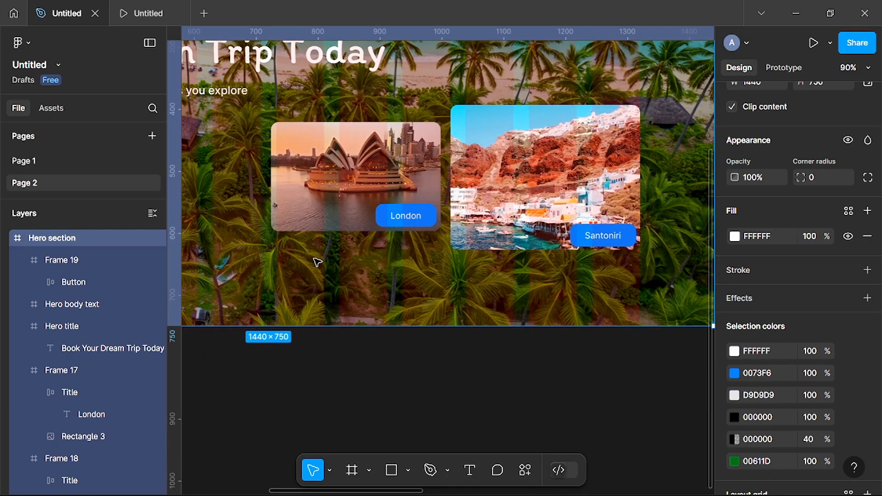
pyautogui.scroll(-4, 318, 262)
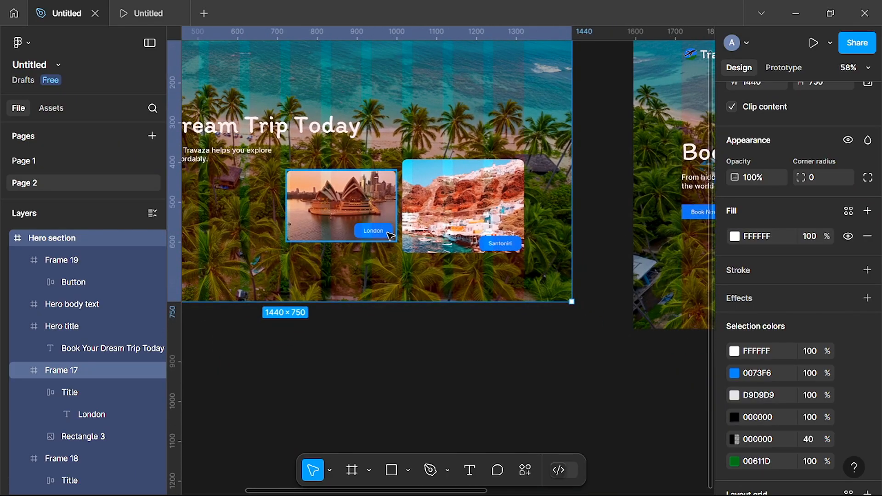
pyautogui.scroll(3, 390, 236)
pyautogui.scroll(3, 391, 236)
pyautogui.hscroll(10, 390, 236)
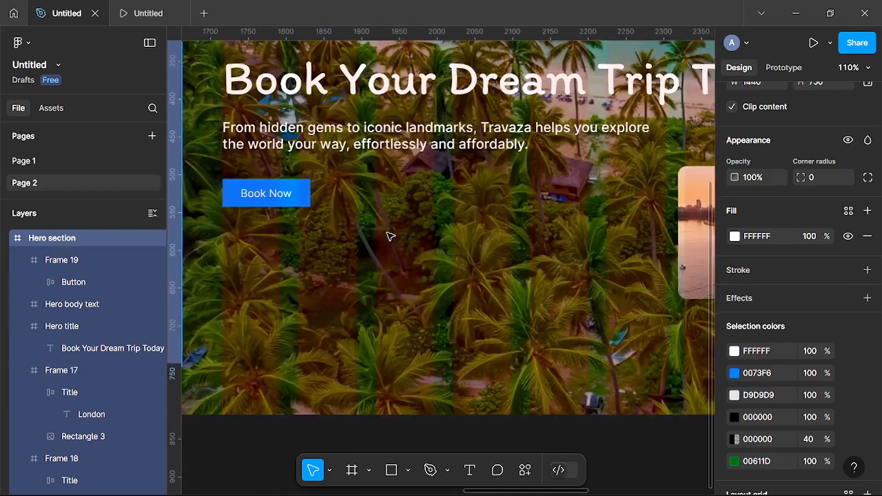
pyautogui.hscroll(-10, 391, 236)
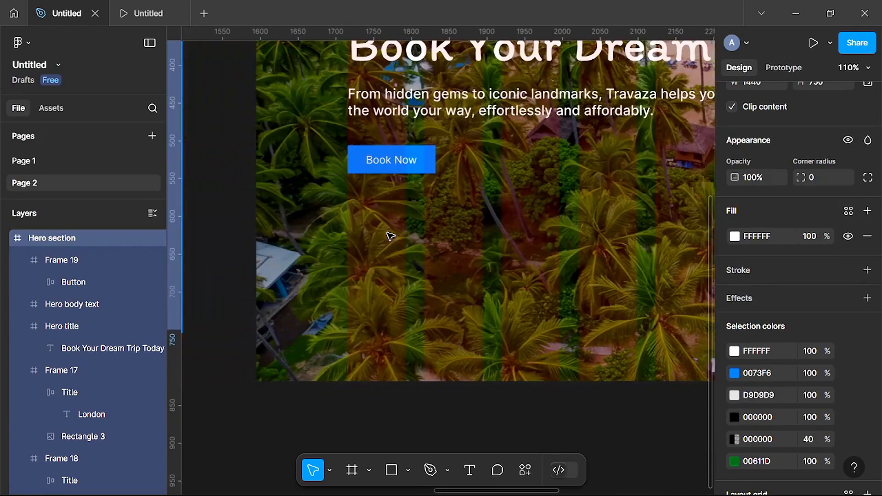
pyautogui.scroll(-4, 390, 233)
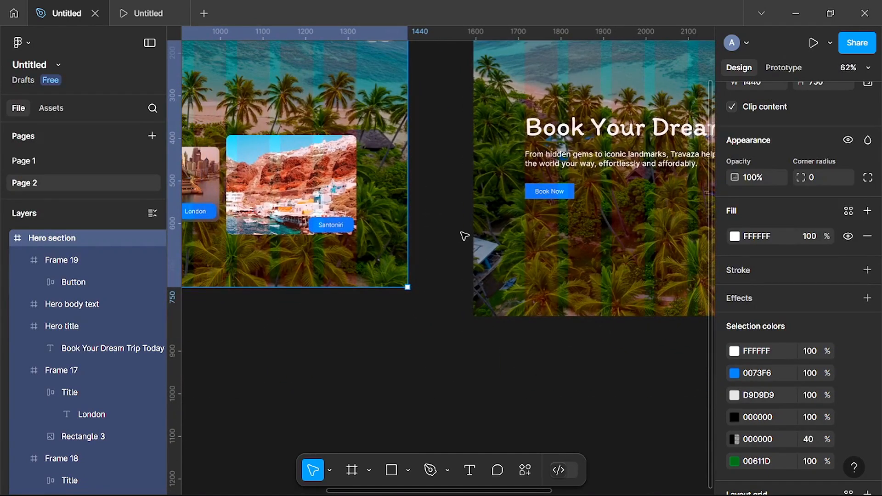
pyautogui.hscroll(-1, 464, 236)
pyautogui.hscroll(-5, 268, 244)
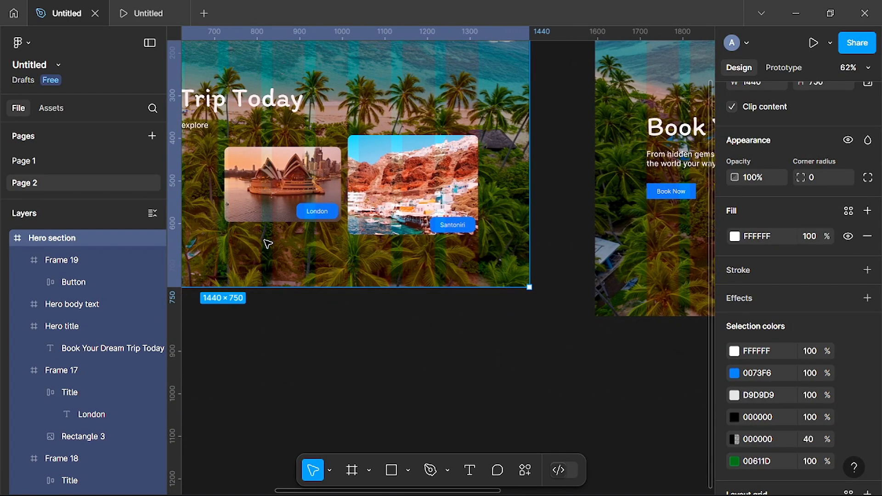
# - Rename the cliffside village photo's frame, Frame 18, as "Santorini"
pyautogui.click(400, 175)
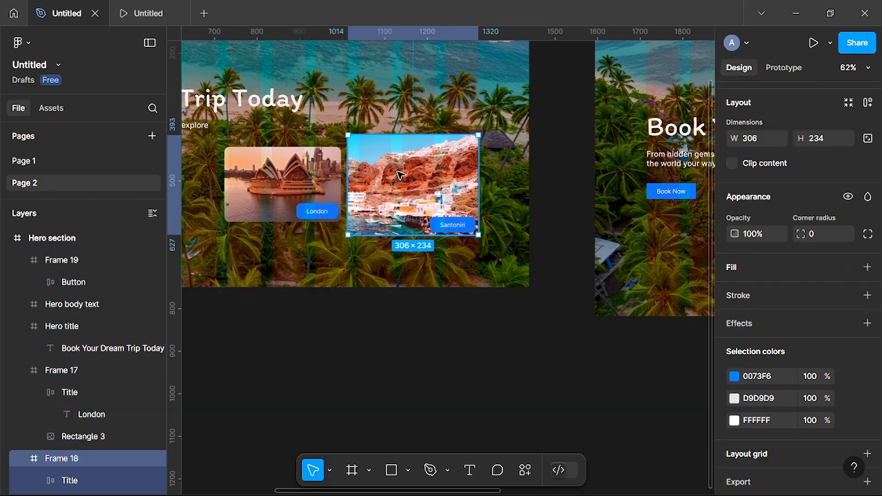
pyautogui.scroll(-4, 89, 455)
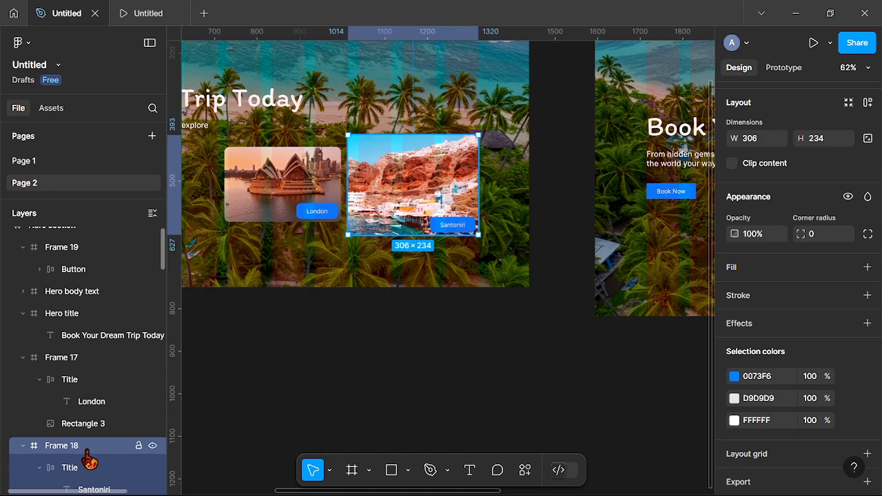
pyautogui.scroll(-1, 75, 386)
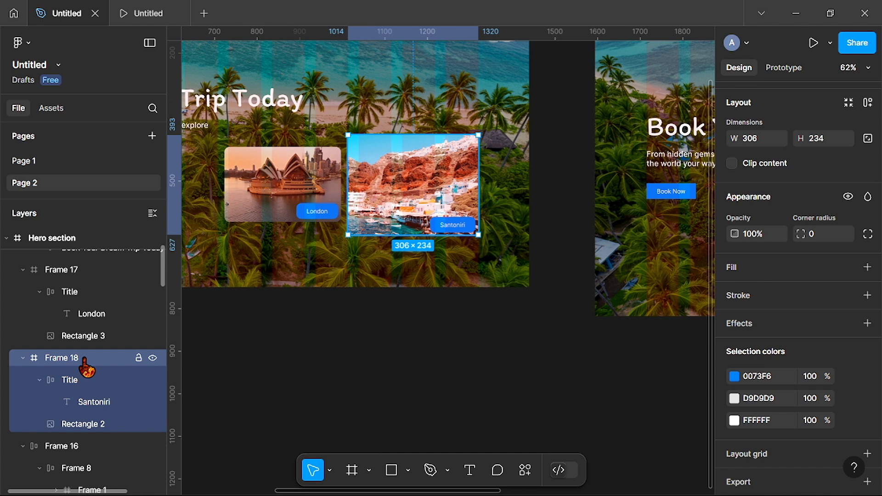
pyautogui.doubleClick(86, 363)
pyautogui.write('Santorini')
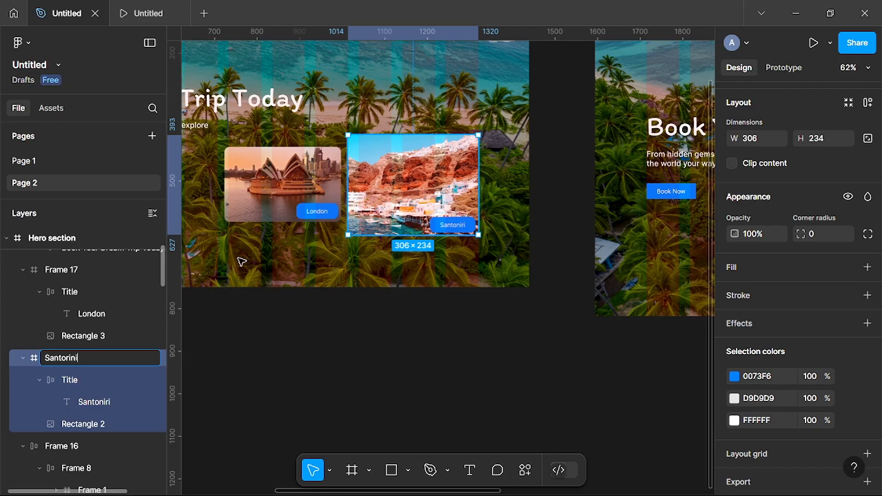
# - Rename the opera house photo's frame, Frame 17, as "London" and deselect it
pyautogui.click(271, 177)
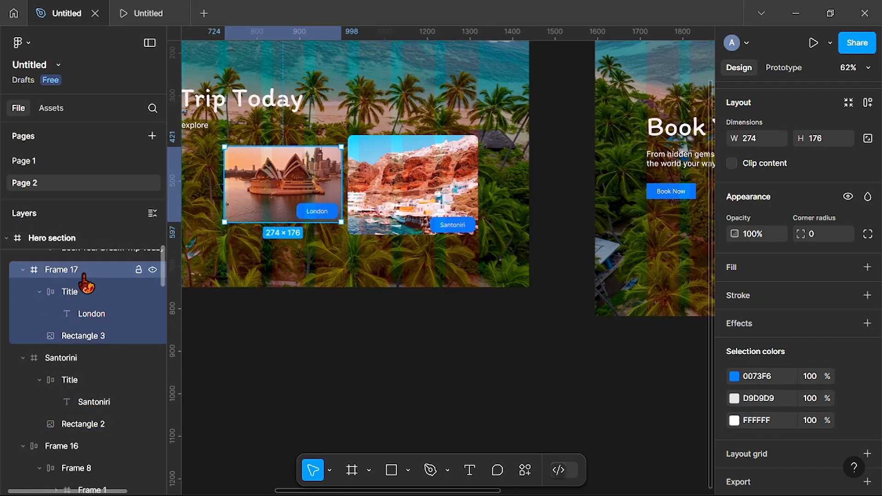
pyautogui.doubleClick(69, 270)
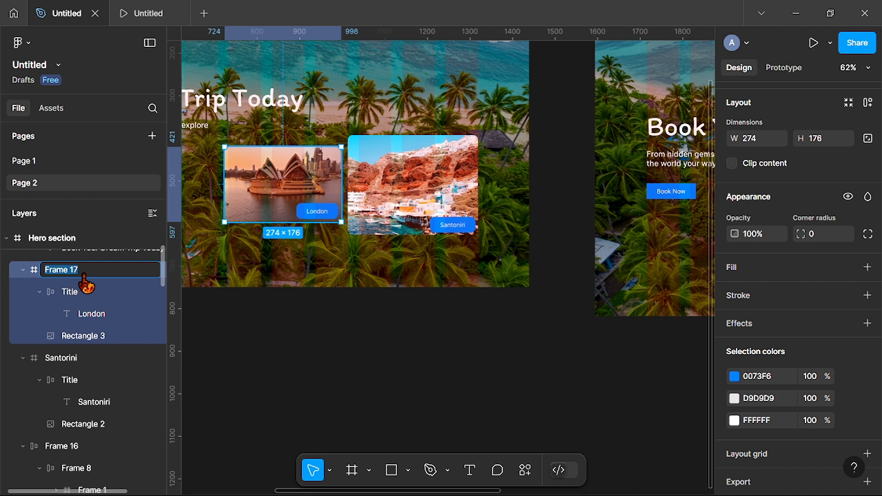
pyautogui.write('London')
pyautogui.click(248, 354)
# - Copy the Santorini card frame and paste it to replace the cliffside village photo in the other hero section
pyautogui.scroll(-5, 253, 349)
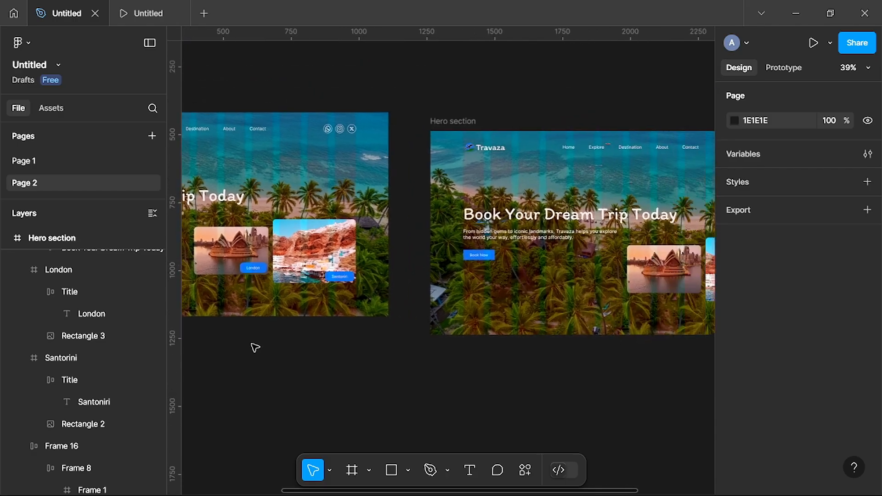
pyautogui.hscroll(3, 256, 347)
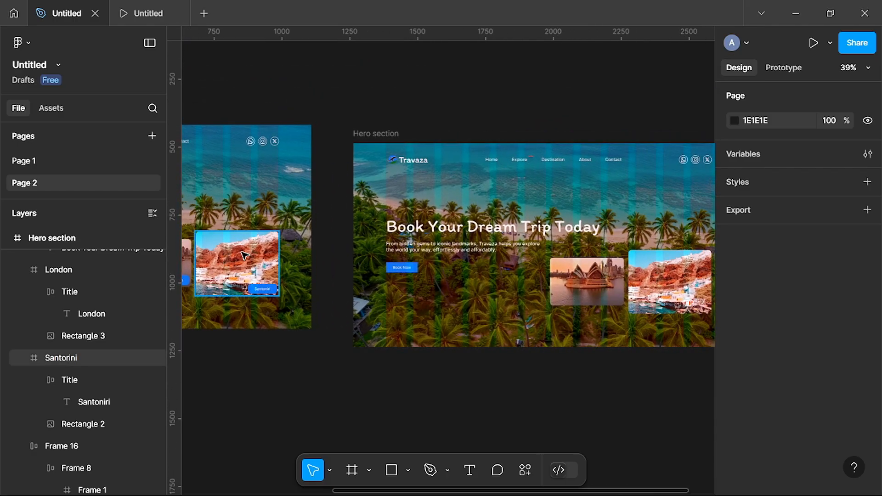
pyautogui.click(244, 259)
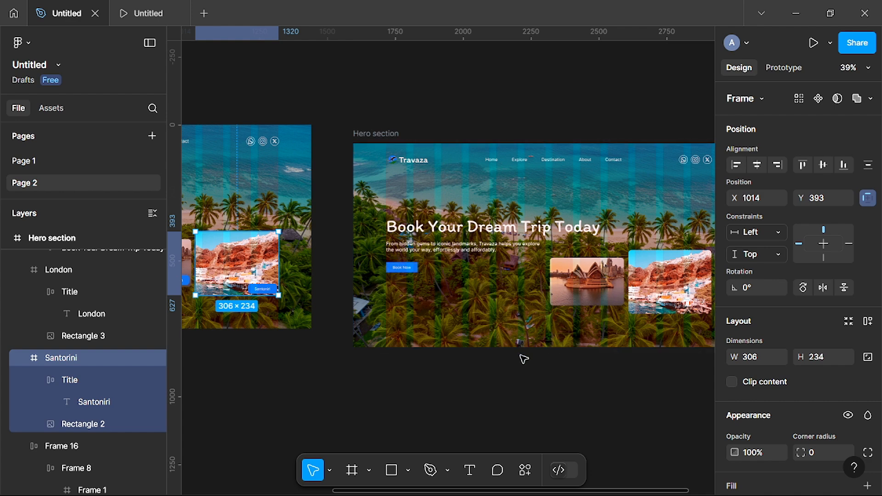
pyautogui.hscroll(6, 517, 315)
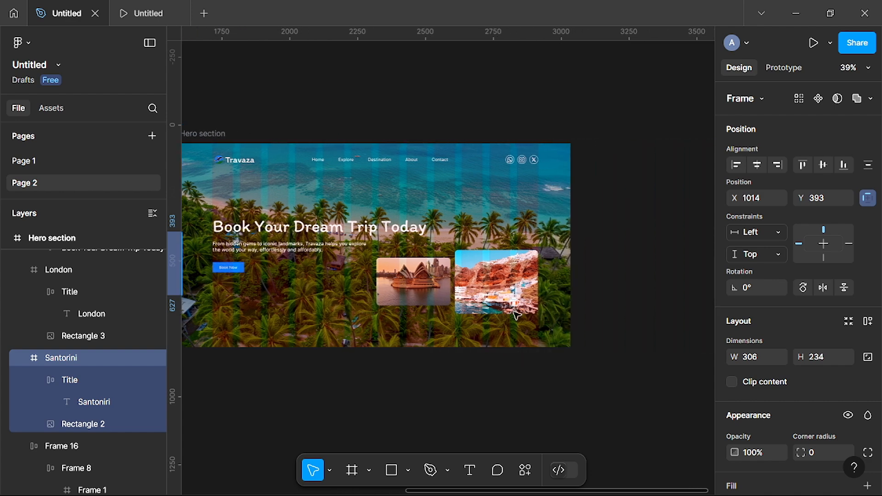
pyautogui.click(504, 284)
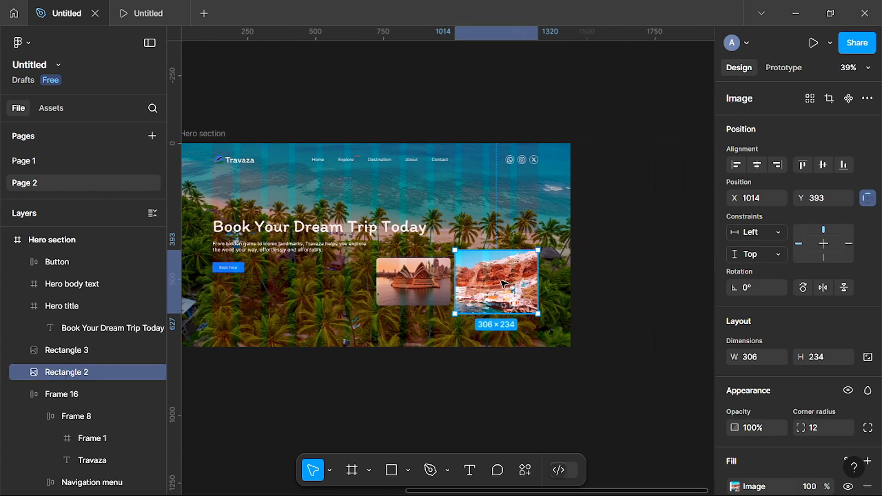
pyautogui.press('Escape')
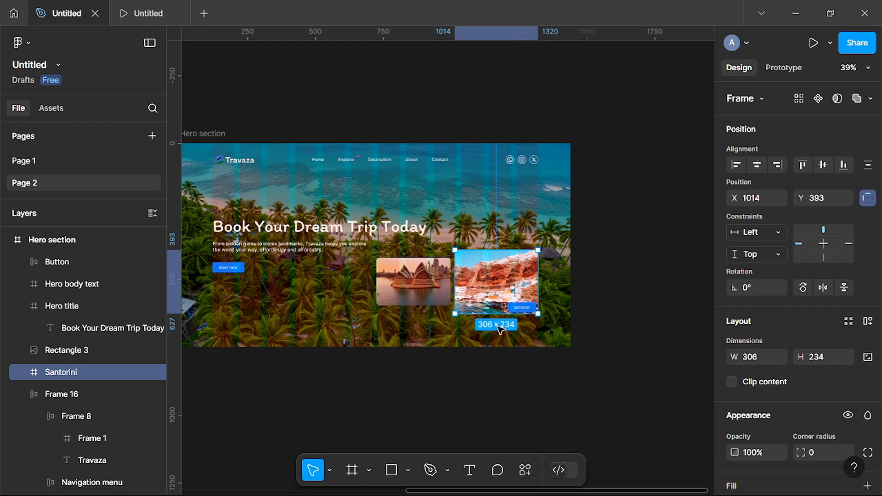
# - Copy the London card frame and paste it to replace the opera house photo in the other hero section
pyautogui.hscroll(-4, 459, 325)
pyautogui.hscroll(-3, 458, 326)
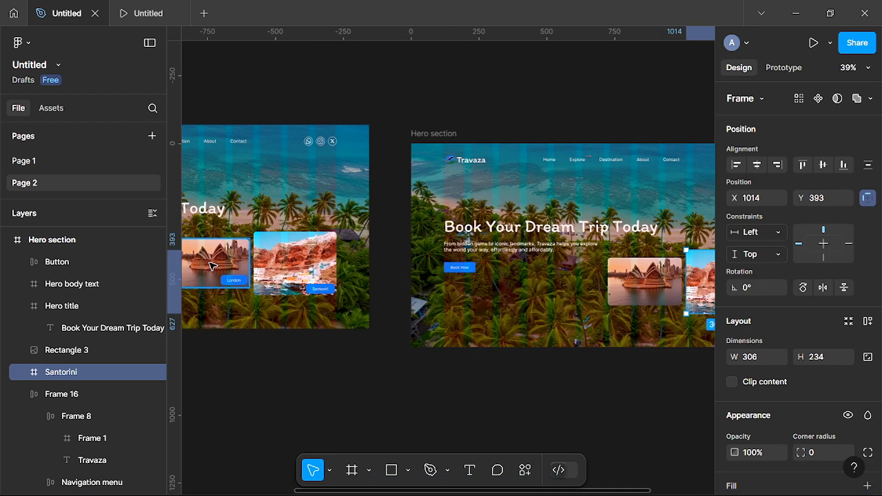
pyautogui.click(213, 266)
pyautogui.hscroll(4, 465, 303)
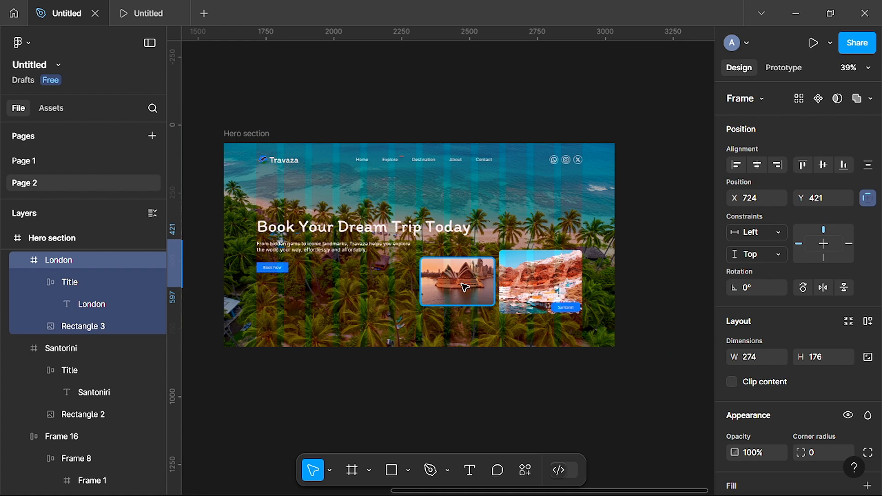
pyautogui.click(465, 287)
pyautogui.rightClick(465, 288)
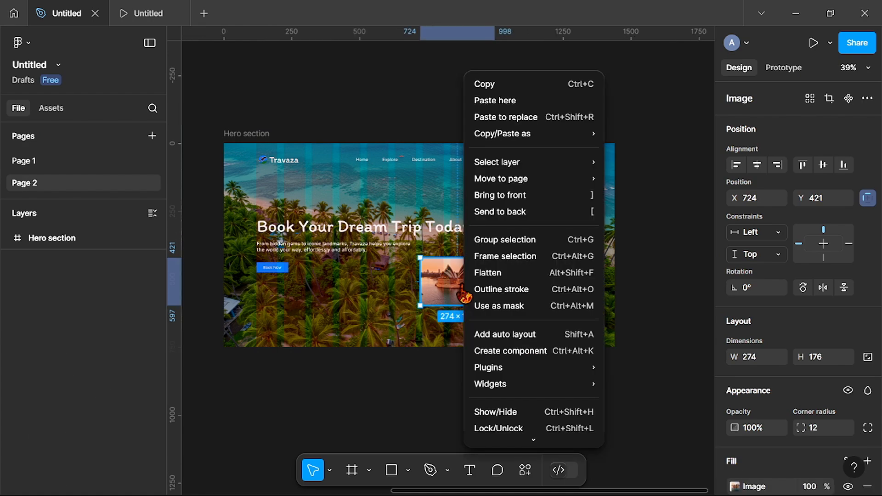
pyautogui.click(521, 118)
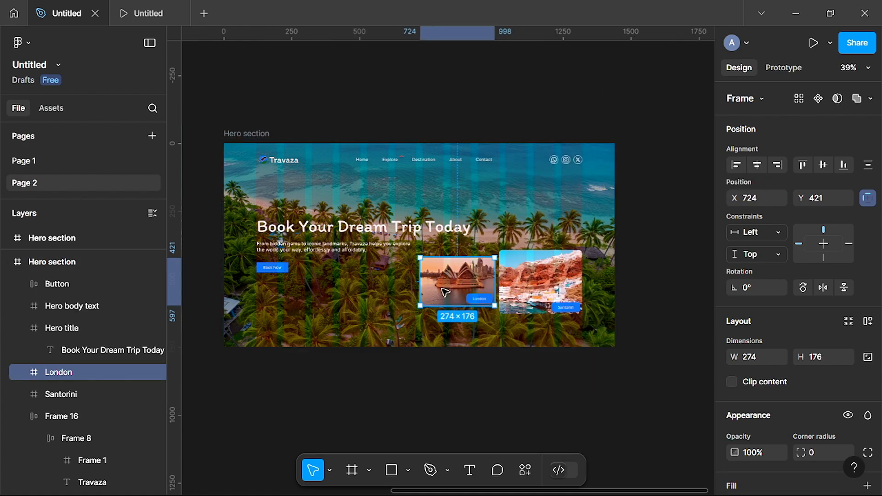
pyautogui.scroll(5, 444, 292)
pyautogui.hscroll(-6, 445, 292)
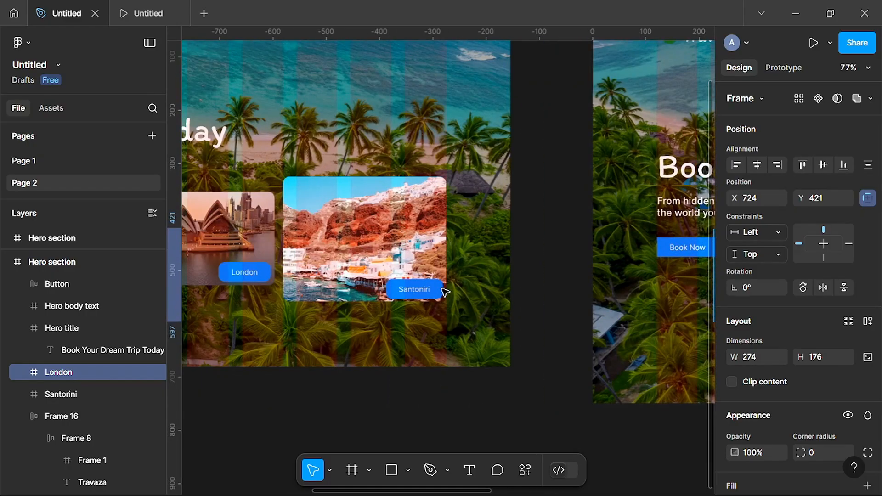
pyautogui.hscroll(-3, 445, 292)
pyautogui.scroll(-3, 445, 292)
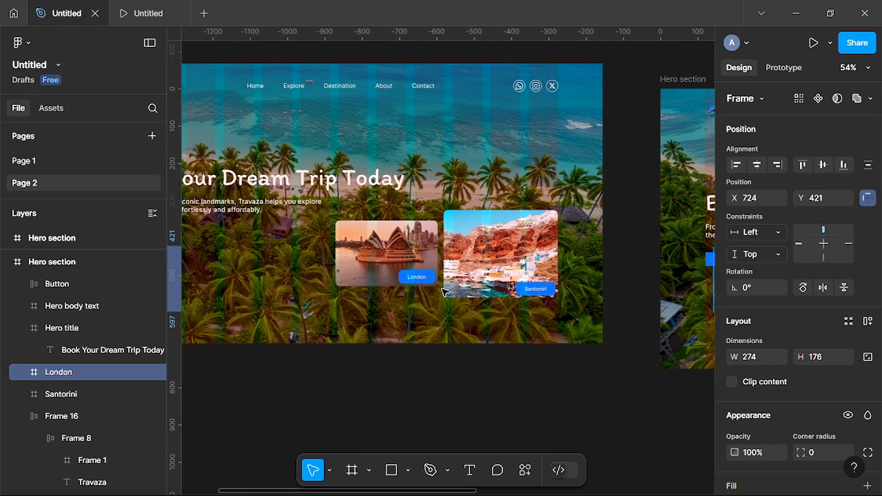
# - Wrap the London card in the hero section in a new frame using Frame selection
pyautogui.scroll(3, 444, 292)
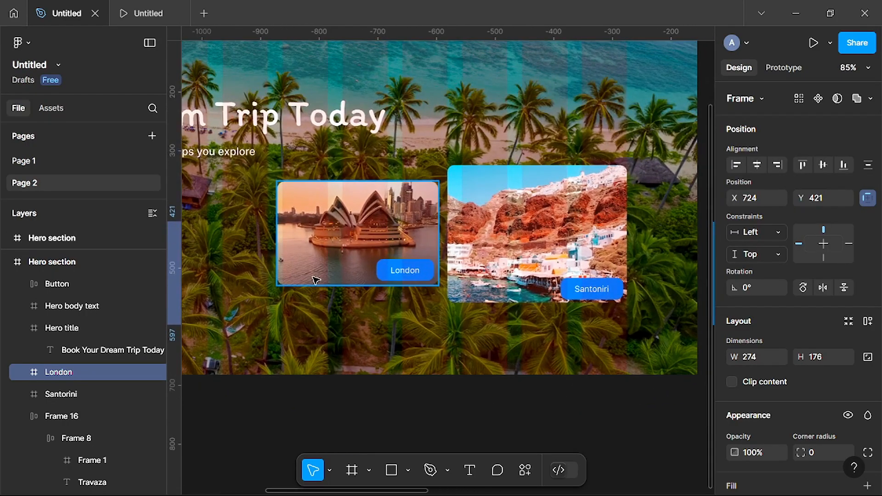
pyautogui.hscroll(-2, 386, 269)
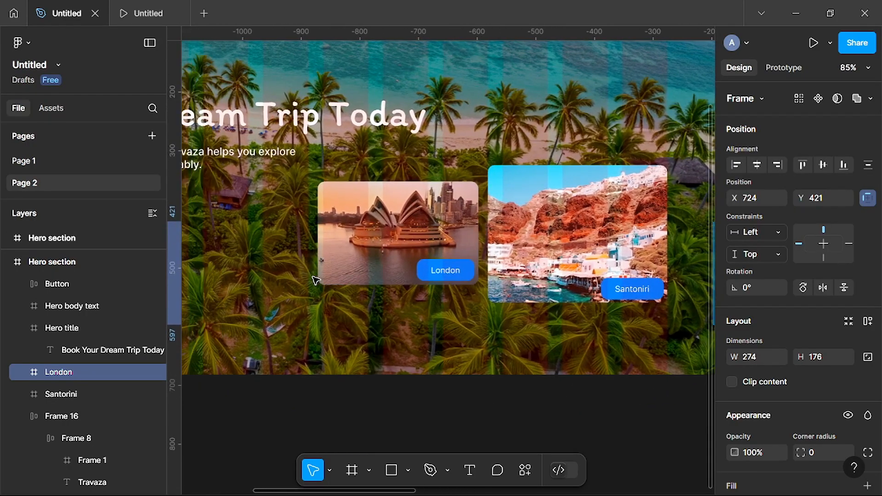
pyautogui.click(363, 200)
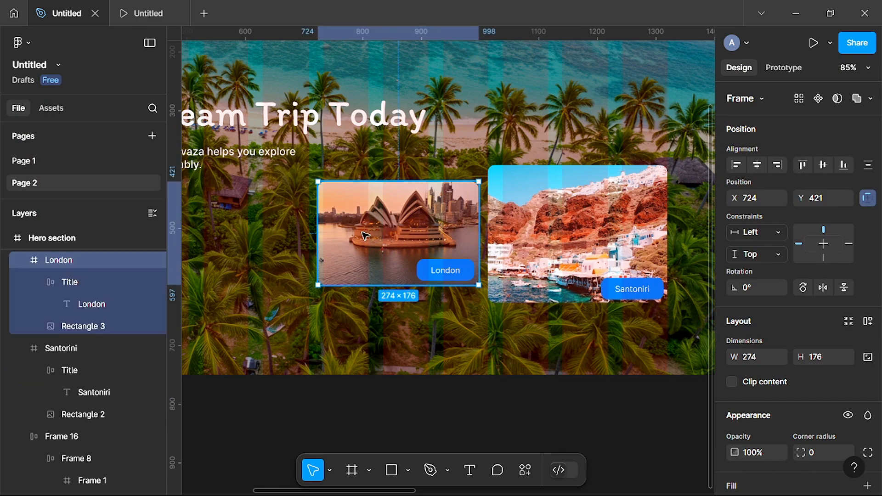
pyautogui.rightClick(365, 237)
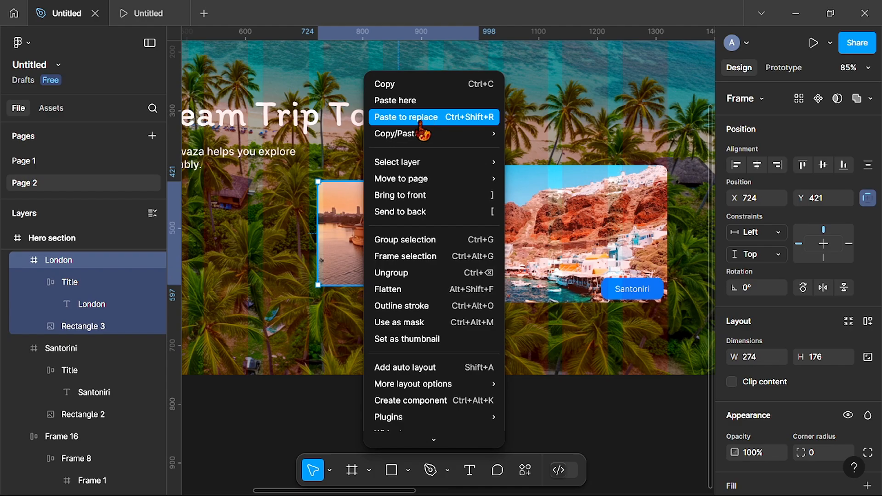
pyautogui.click(399, 258)
# - Wrap the Santorini card in the hero section in a new frame using Frame selection
pyautogui.click(583, 250)
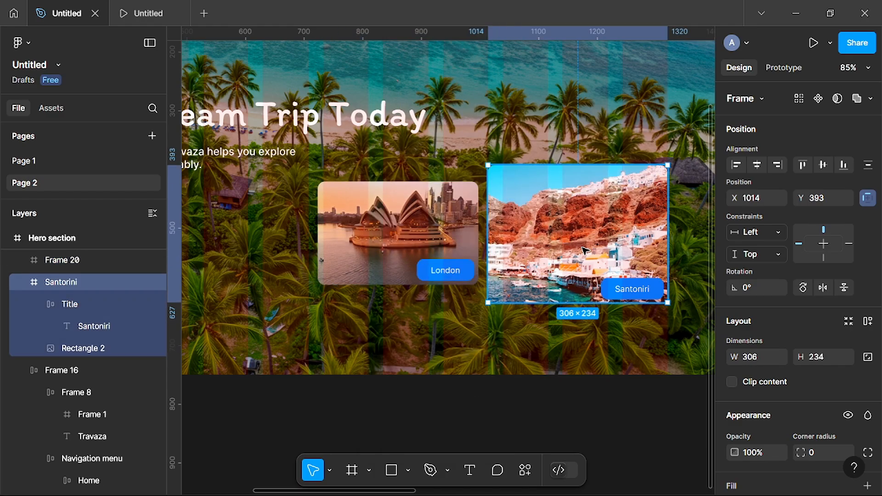
pyautogui.rightClick(582, 250)
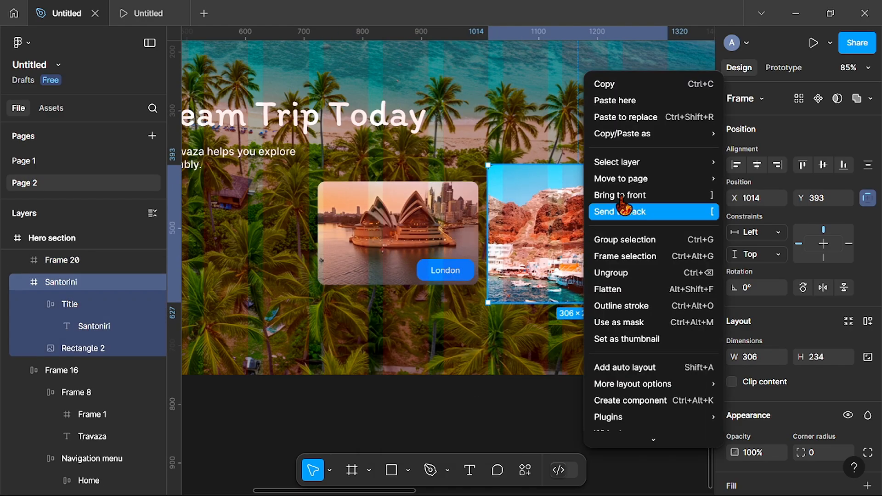
pyautogui.click(626, 257)
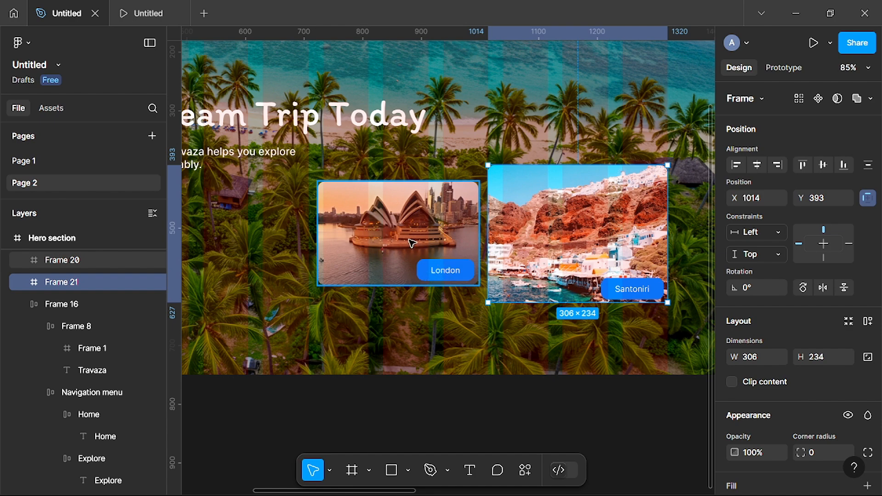
# - Place a copy of the framed London card below the hero section and ungroup it down to its photo and title label
pyautogui.keyDown('alt'); pyautogui.moveTo(454, 216); pyautogui.dragTo(463, 442); pyautogui.keyUp('alt')
pyautogui.scroll(-3, 464, 442)
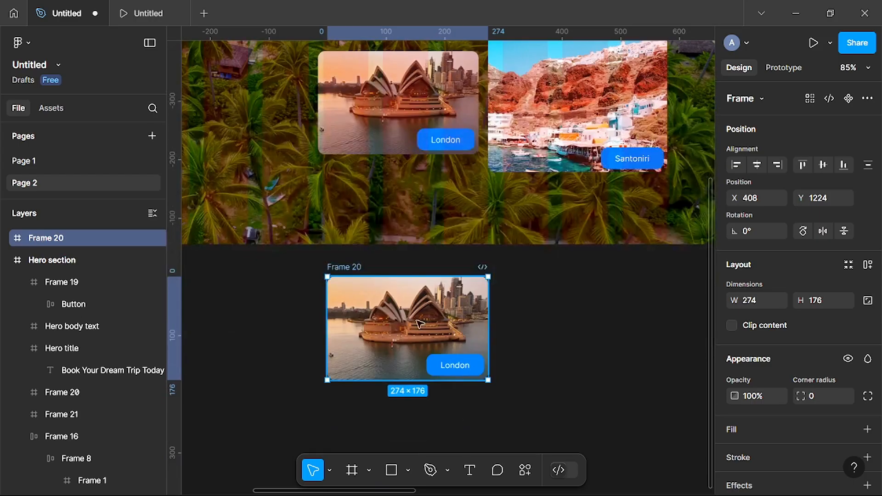
pyautogui.rightClick(390, 324)
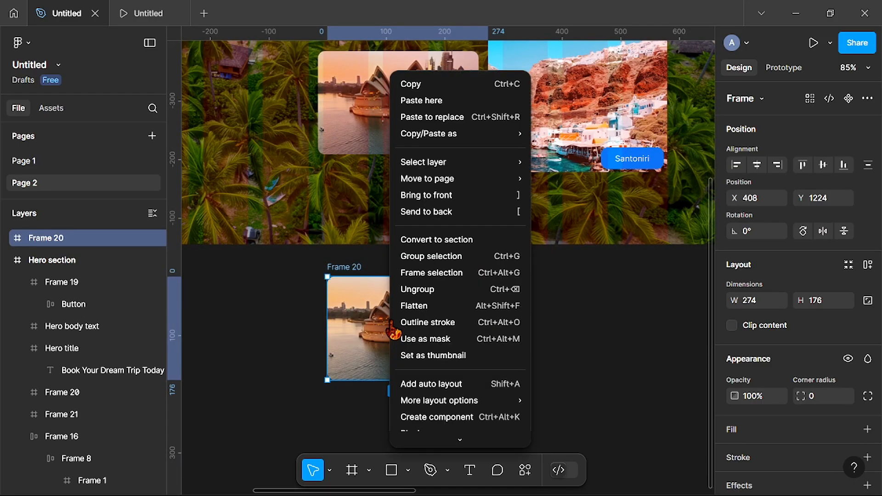
pyautogui.click(431, 290)
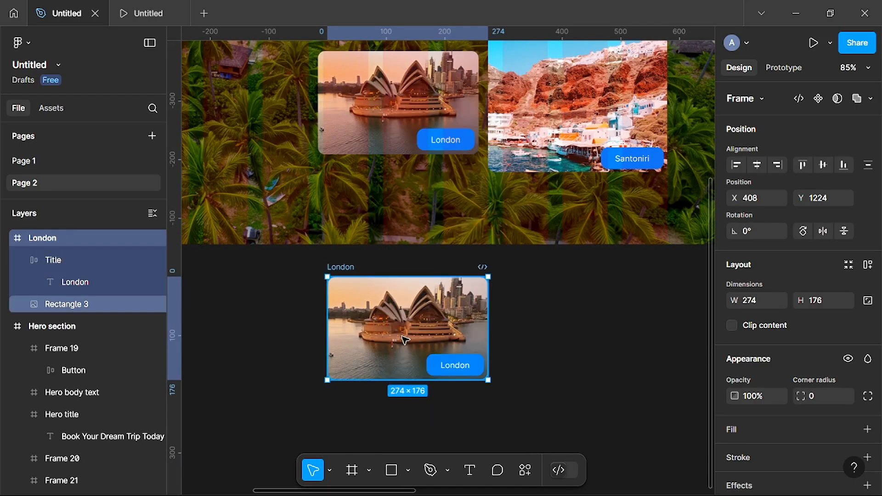
pyautogui.rightClick(386, 354)
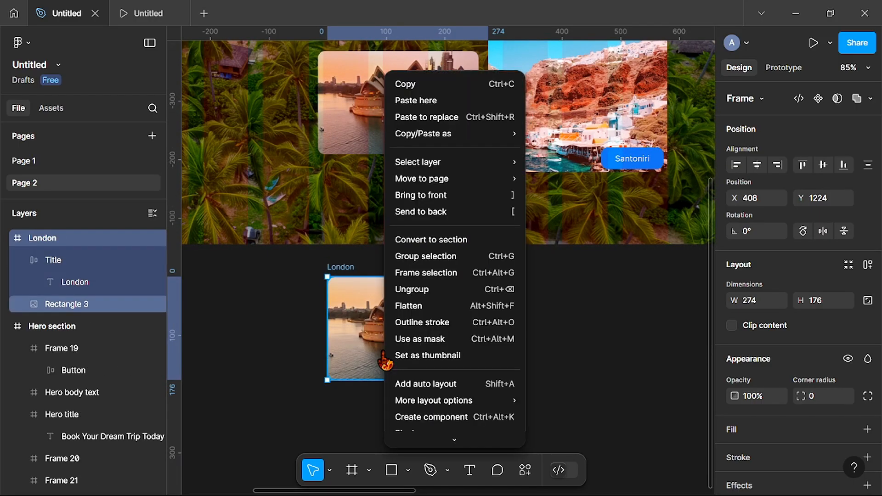
pyautogui.click(428, 290)
pyautogui.scroll(4, 429, 335)
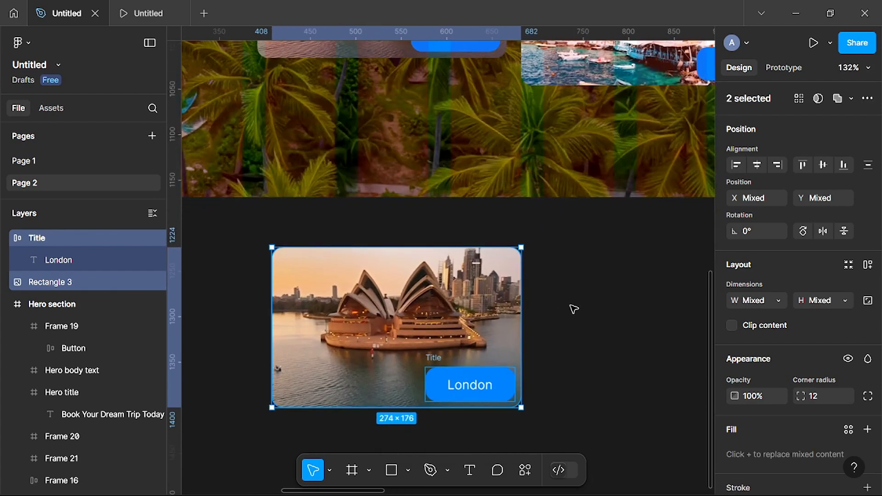
pyautogui.click(577, 308)
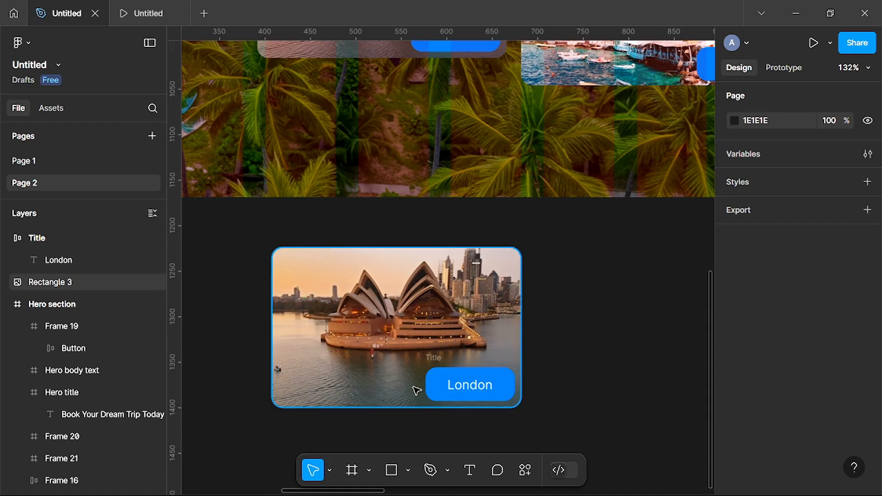
# - Move the copied opera house photo away from its London label and undo the move
pyautogui.scroll(-6, 439, 370)
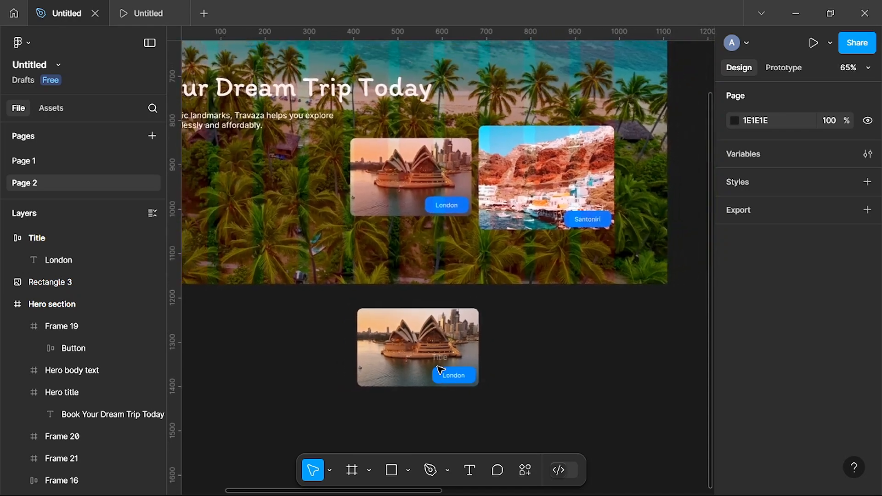
pyautogui.scroll(-1, 441, 370)
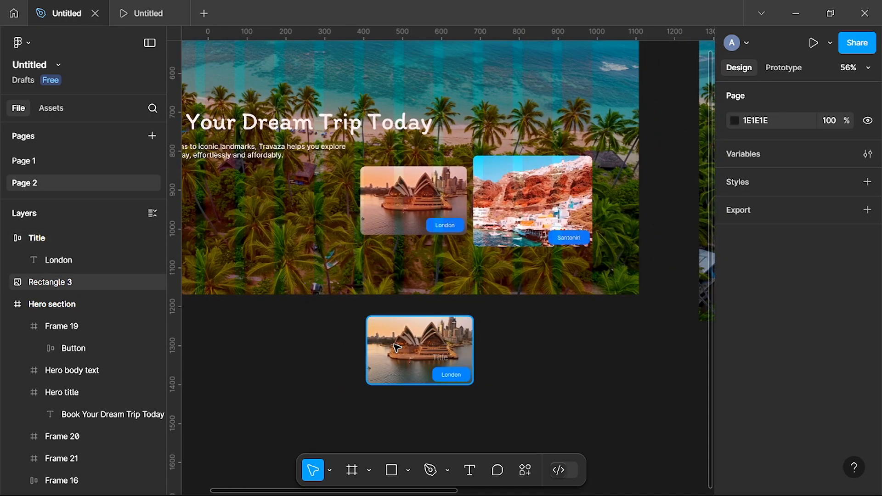
pyautogui.moveTo(396, 347); pyautogui.dragTo(332, 368)
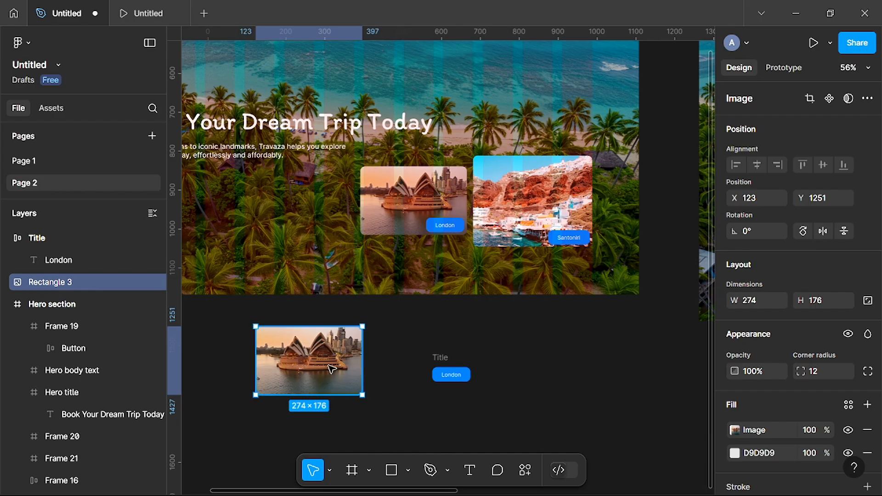
pyautogui.scroll(4, 457, 392)
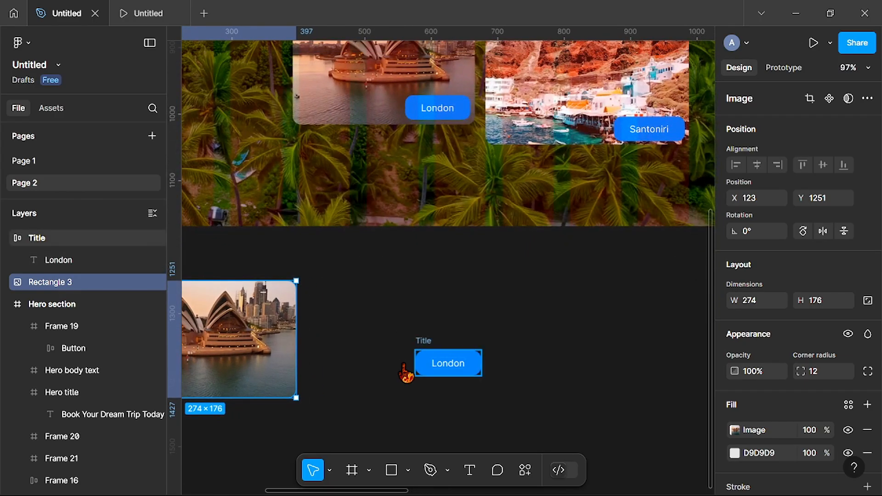
pyautogui.hscroll(-3, 339, 335)
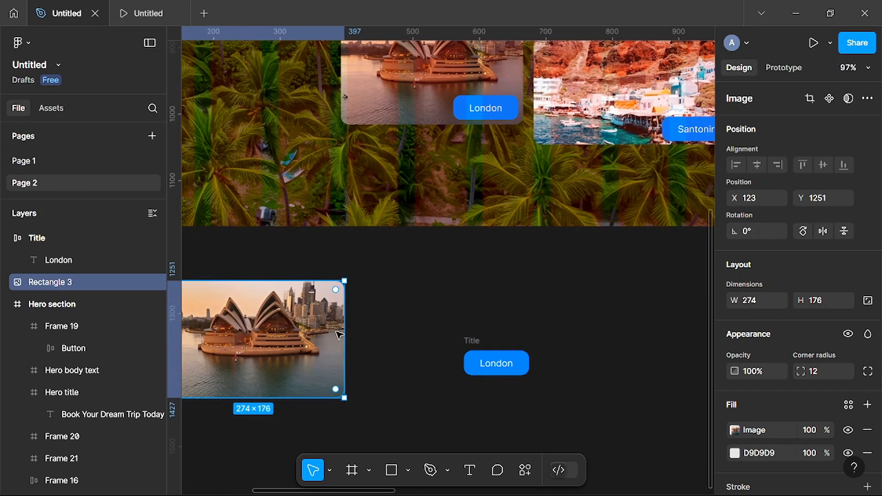
pyautogui.hscroll(-3, 338, 335)
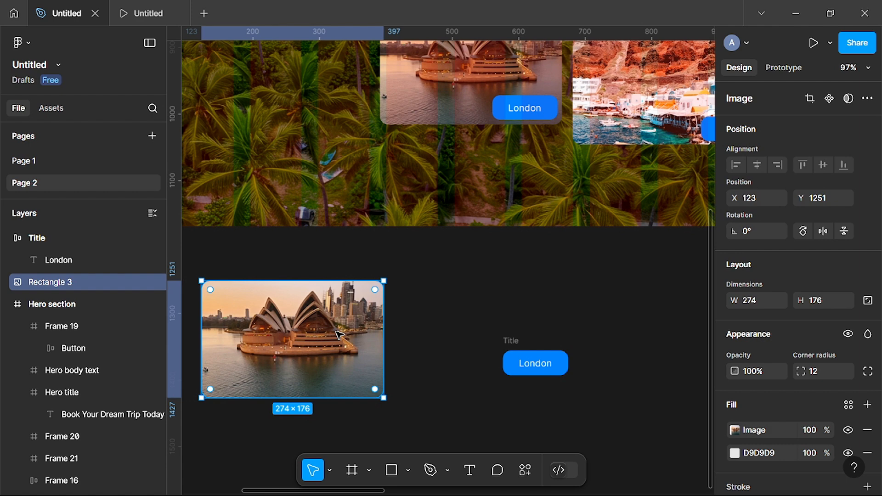
pyautogui.hotkey('ctrl', 'z')
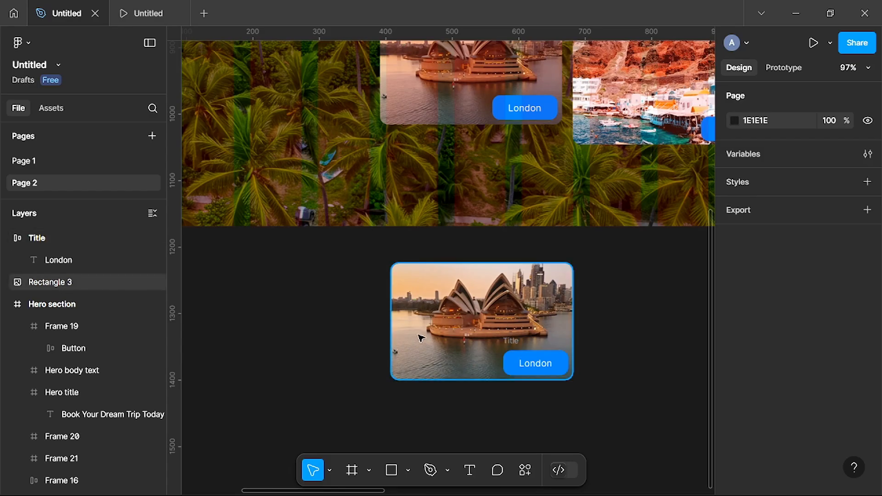
# - Select the copied opera house photo together with its London label and wrap both in one frame
pyautogui.click(375, 274)
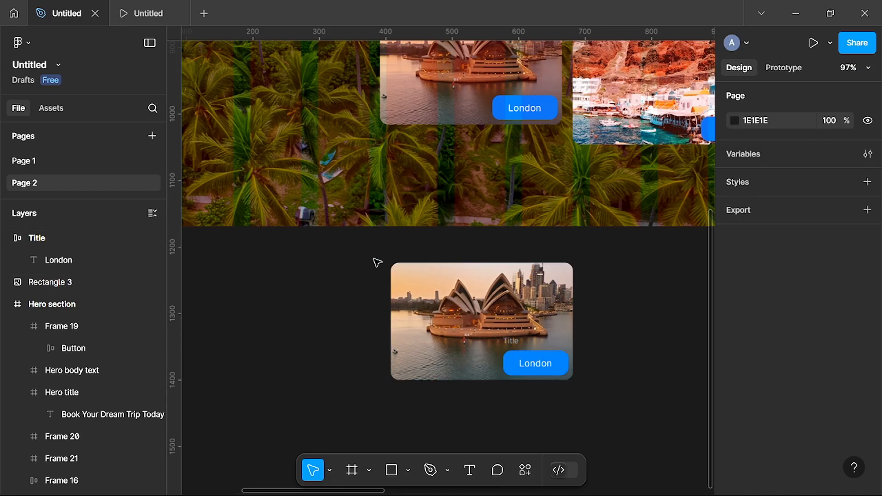
pyautogui.click(463, 304)
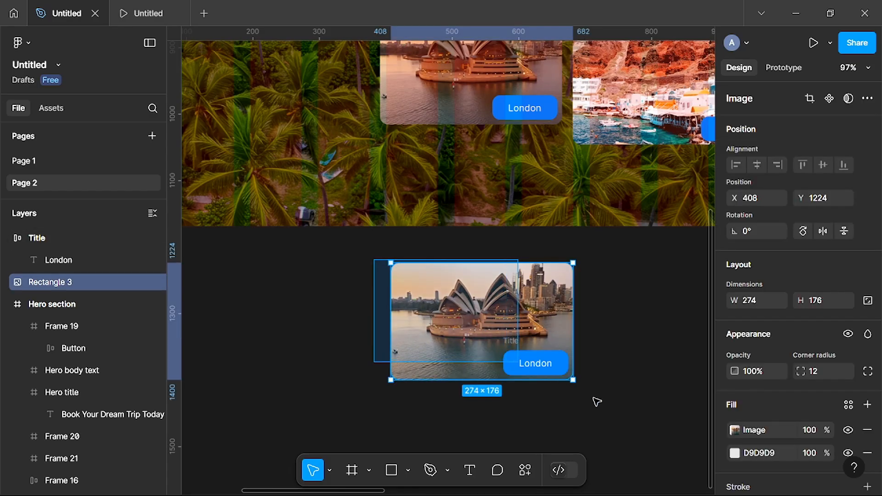
pyautogui.moveTo(606, 404)
pyautogui.mouseDown()
pyautogui.moveTo(611, 419)
pyautogui.moveTo(620, 418)
pyautogui.moveTo(607, 410)
pyautogui.mouseUp()
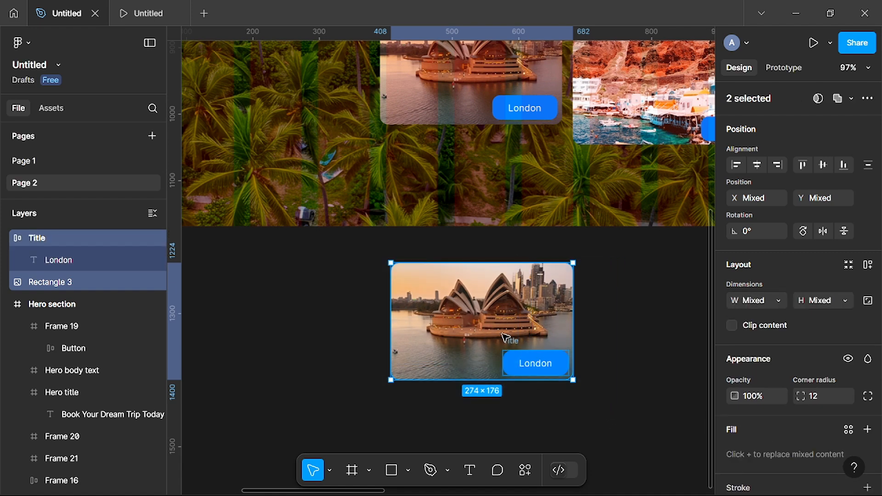
pyautogui.rightClick(506, 337)
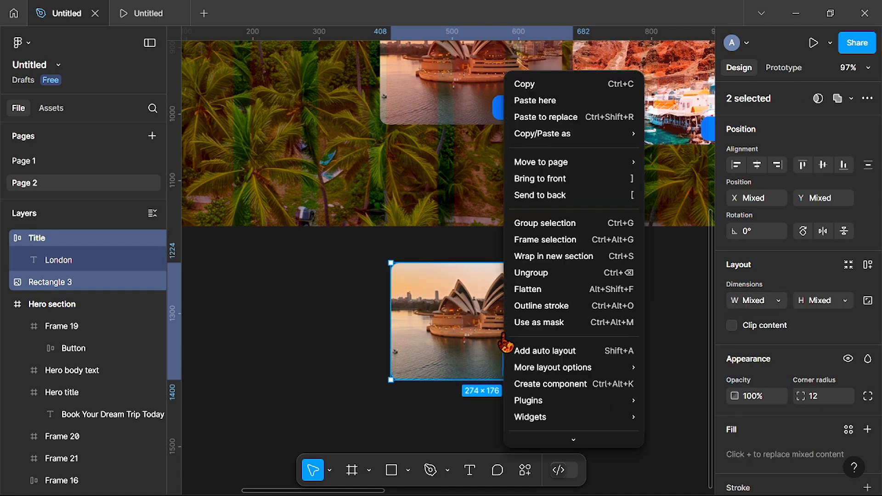
pyautogui.click(556, 240)
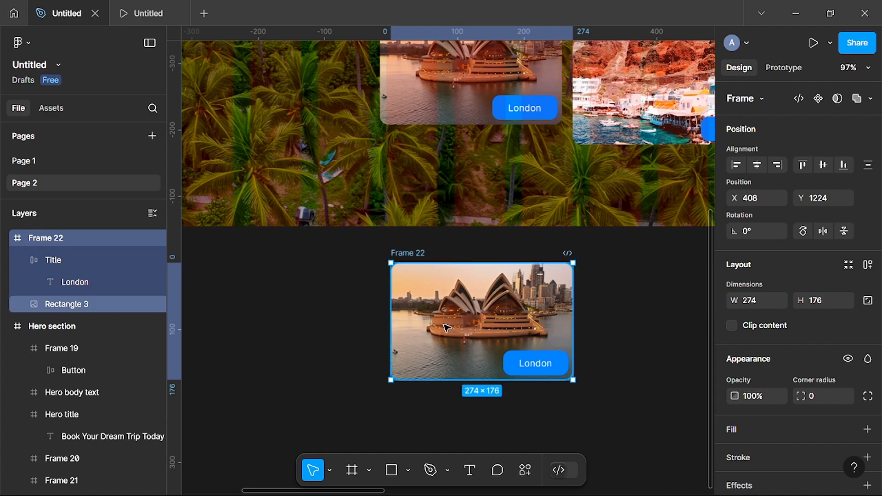
# - Shift the reframed London card copy sideways below the hero section and delete it
pyautogui.moveTo(351, 321); pyautogui.dragTo(427, 310)
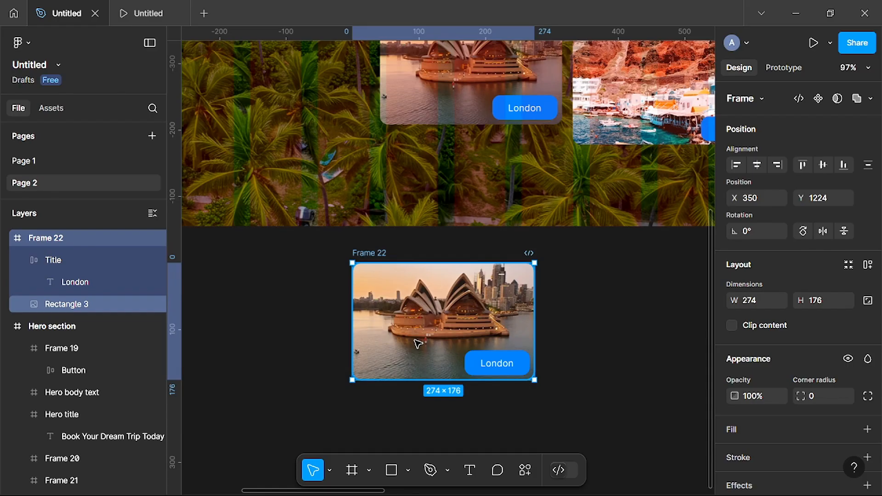
pyautogui.press('Delete')
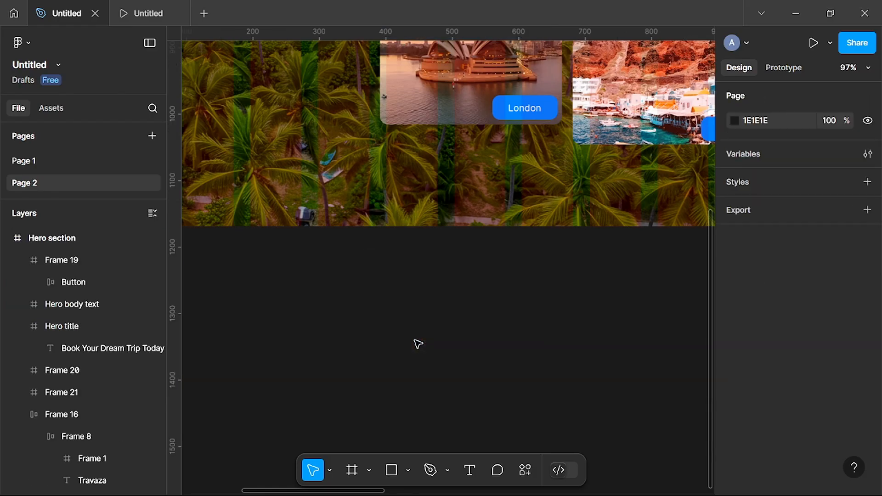
# - Review the hero section's overall layout, from the navigation bar and title to the destination cards
pyautogui.scroll(2, 527, 238)
pyautogui.scroll(-5, 528, 238)
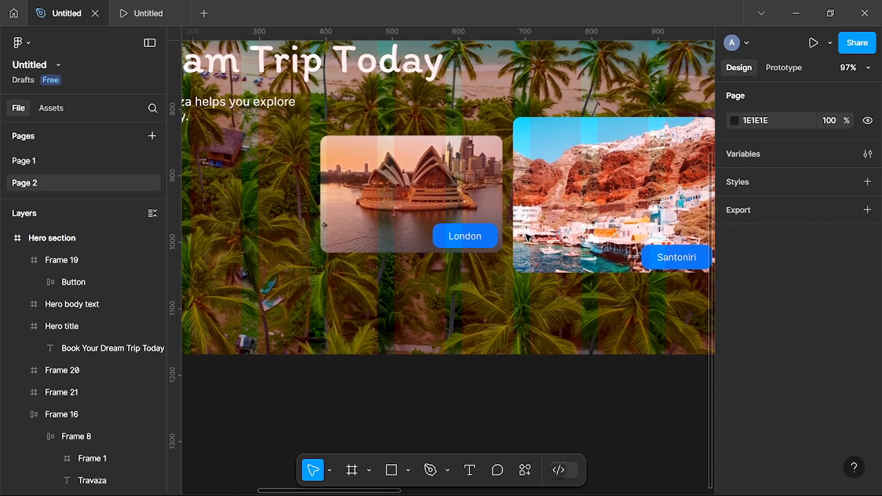
pyautogui.hscroll(-3, 528, 237)
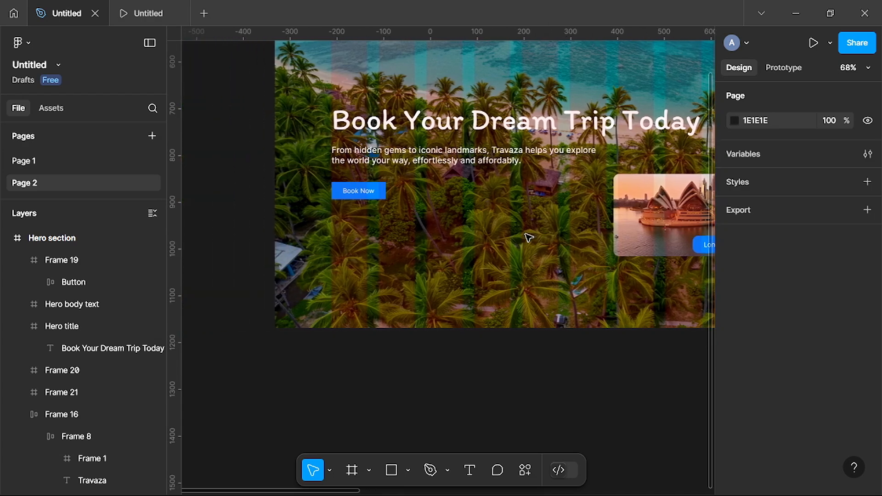
pyautogui.scroll(-3, 528, 238)
pyautogui.scroll(3, 528, 237)
pyautogui.hscroll(2, 528, 238)
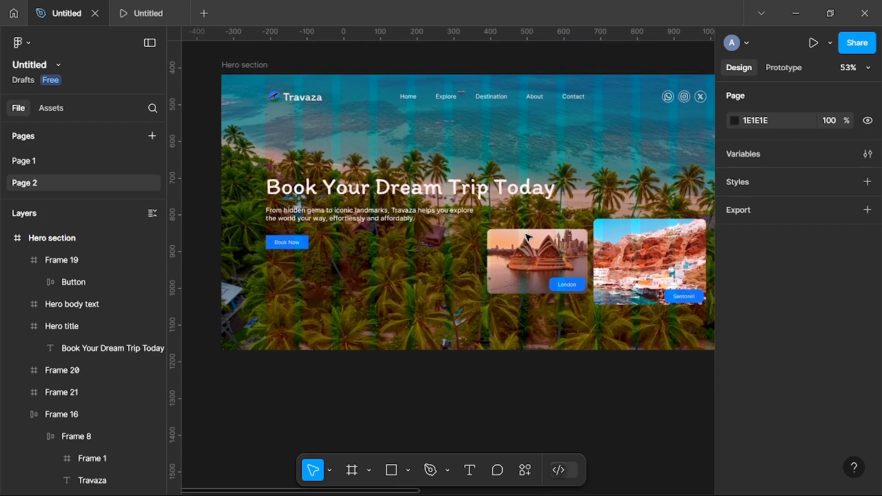
pyautogui.click(495, 147)
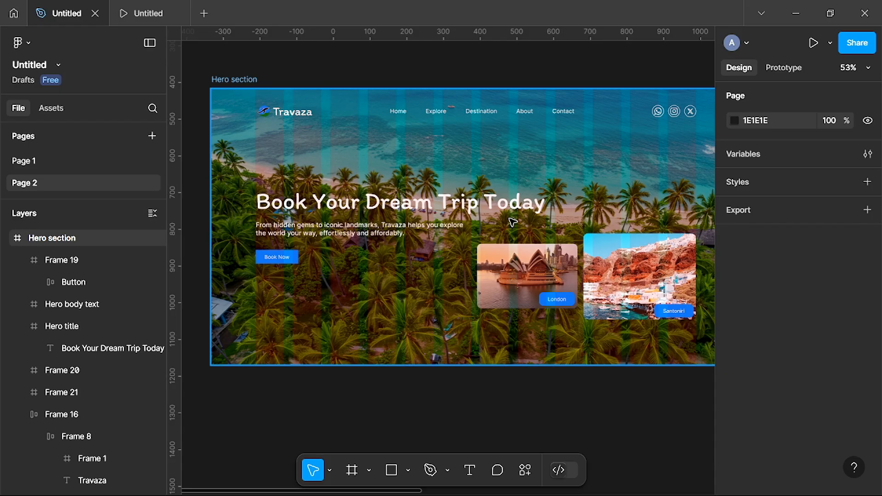
pyautogui.press('Escape')
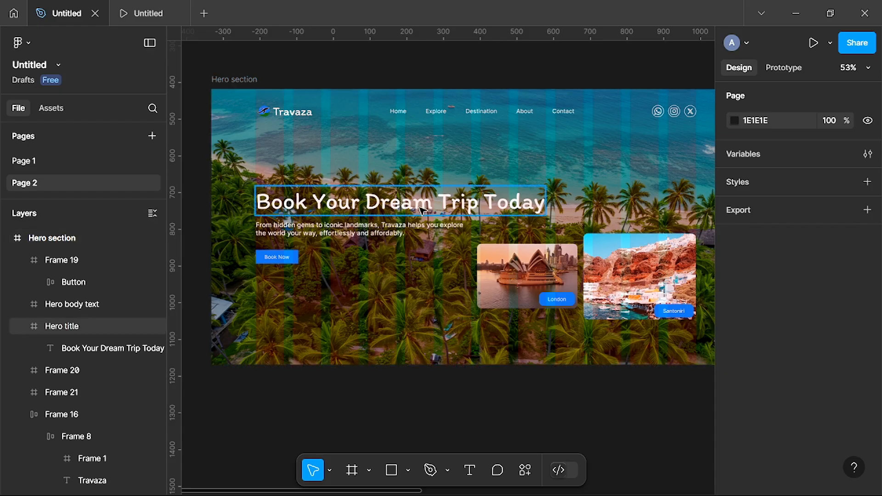
pyautogui.scroll(3, 396, 191)
pyautogui.scroll(3, 396, 191)
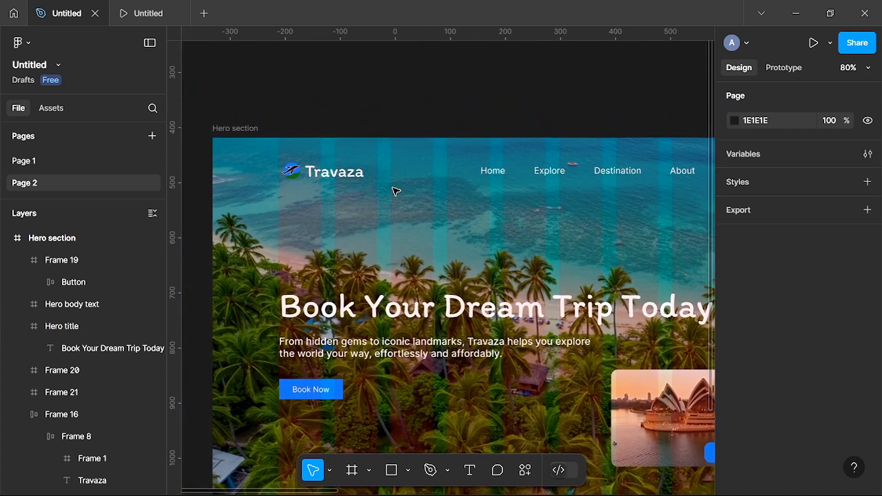
pyautogui.scroll(-5, 396, 191)
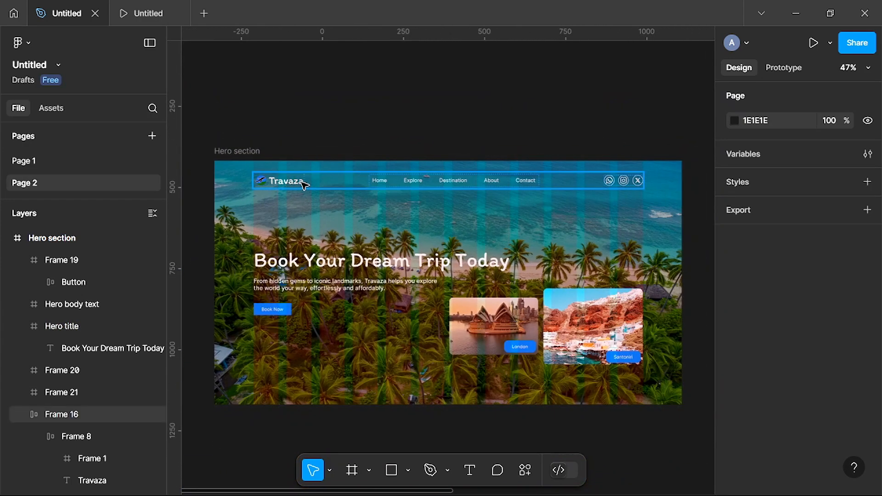
# - Ungroup the navigation bar's outer frame so the logo, menu and social links become separate layers in the hero section
pyautogui.click(347, 181)
pyautogui.scroll(3, 372, 189)
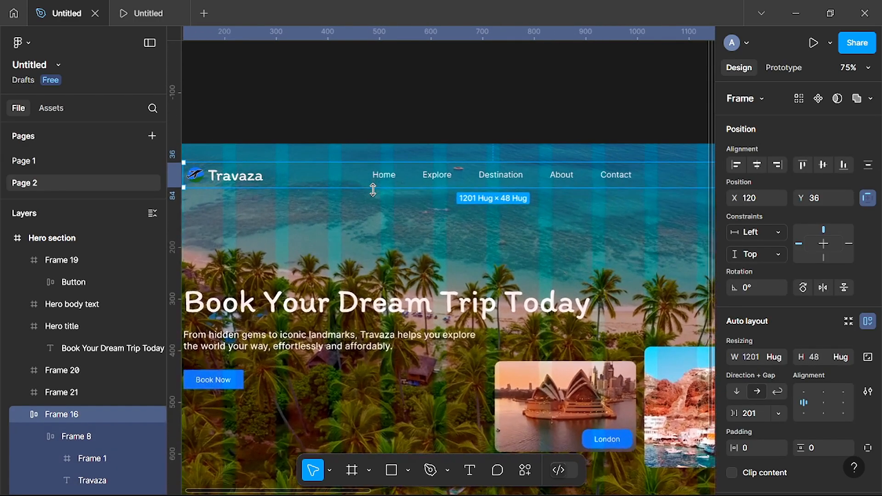
pyautogui.scroll(-1, 372, 188)
pyautogui.scroll(-2, 373, 189)
pyautogui.hscroll(1, 349, 189)
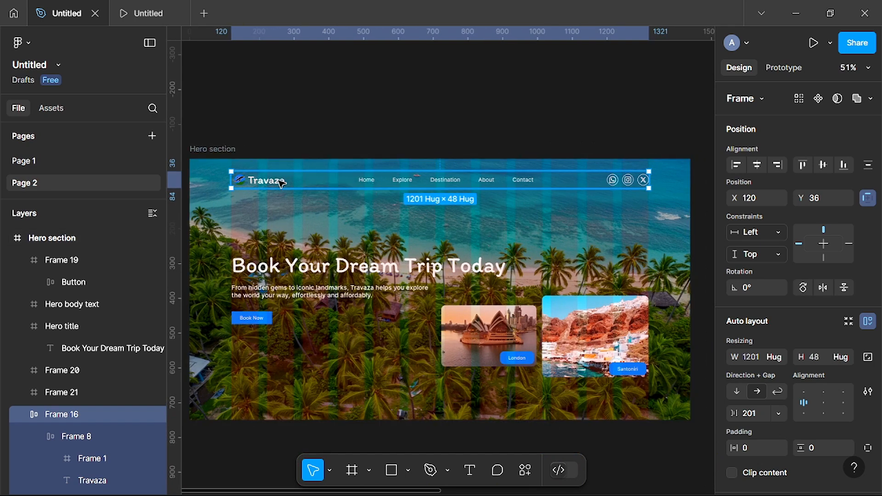
pyautogui.rightClick(329, 179)
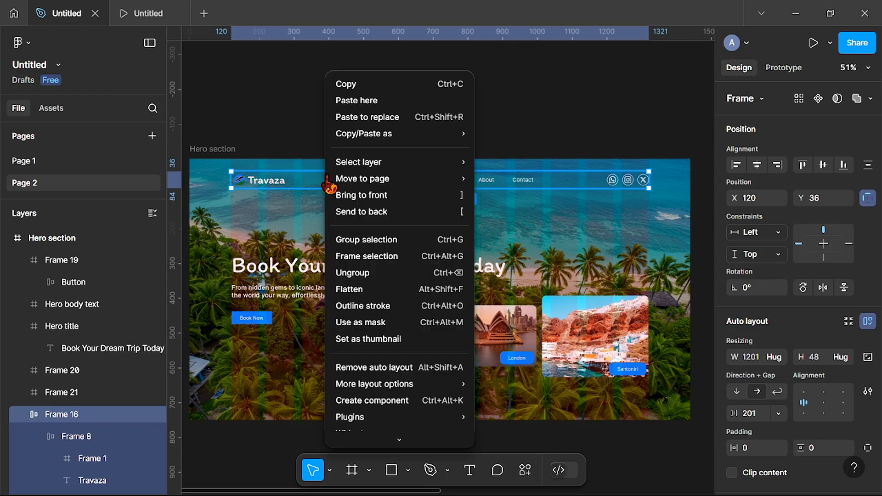
pyautogui.click(351, 273)
pyautogui.click(384, 199)
# - Ungroup the navigation menu into separate Home, Explore, Destination, About and Contact items
pyautogui.scroll(5, 385, 200)
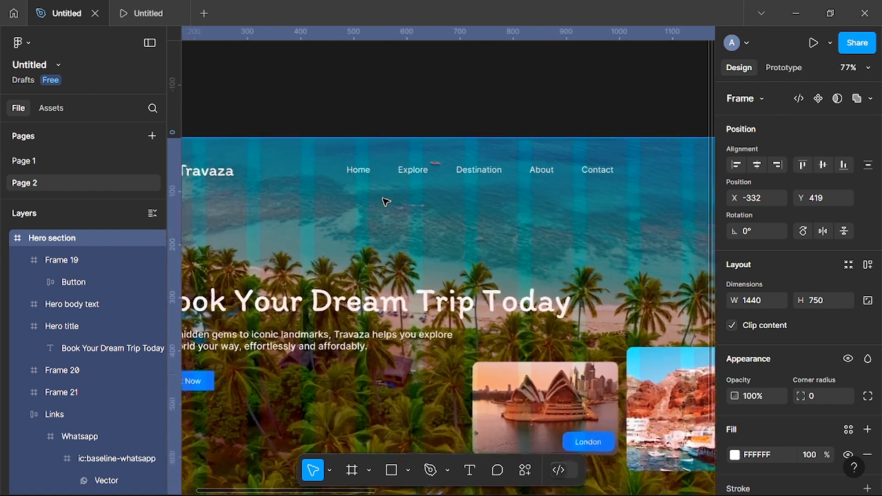
pyautogui.hscroll(3, 384, 201)
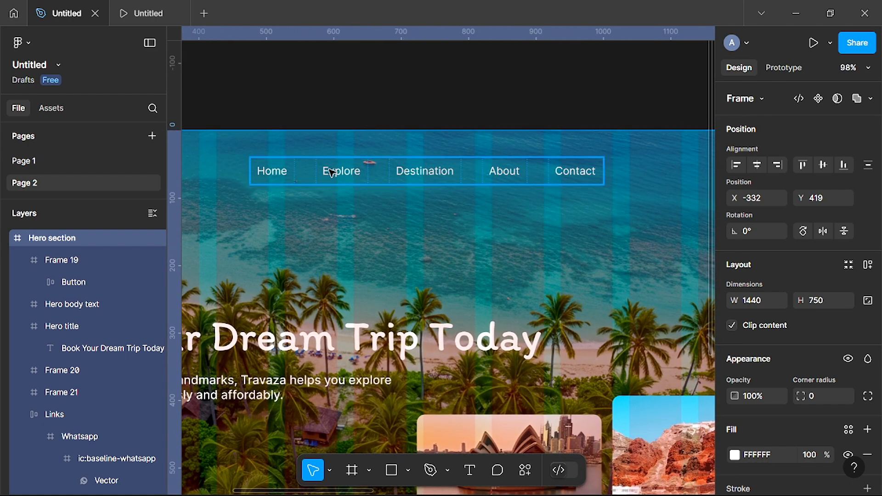
pyautogui.click(366, 182)
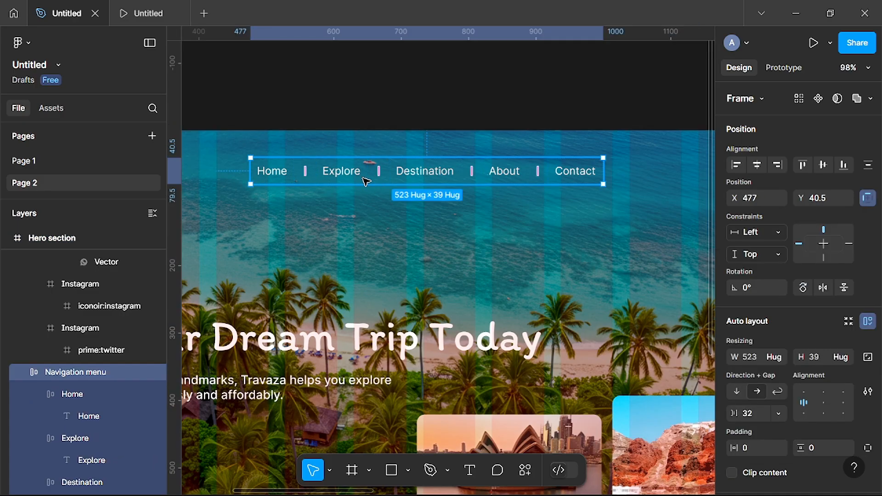
pyautogui.rightClick(366, 181)
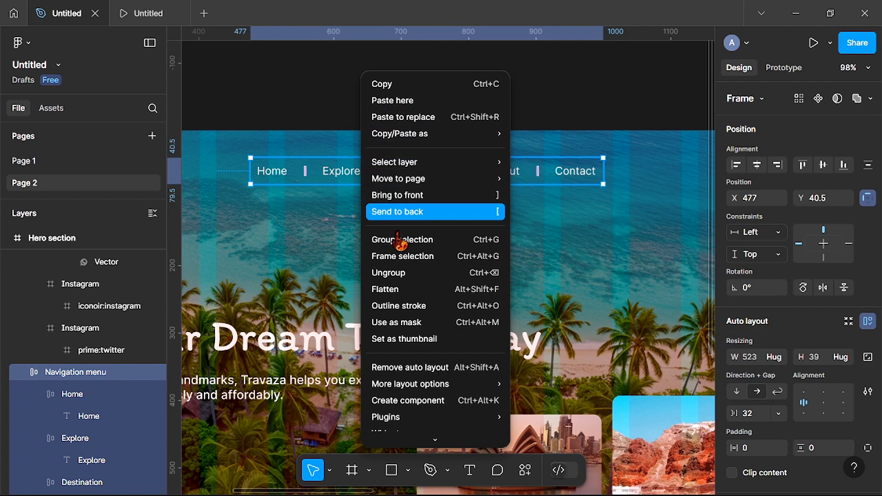
pyautogui.click(397, 273)
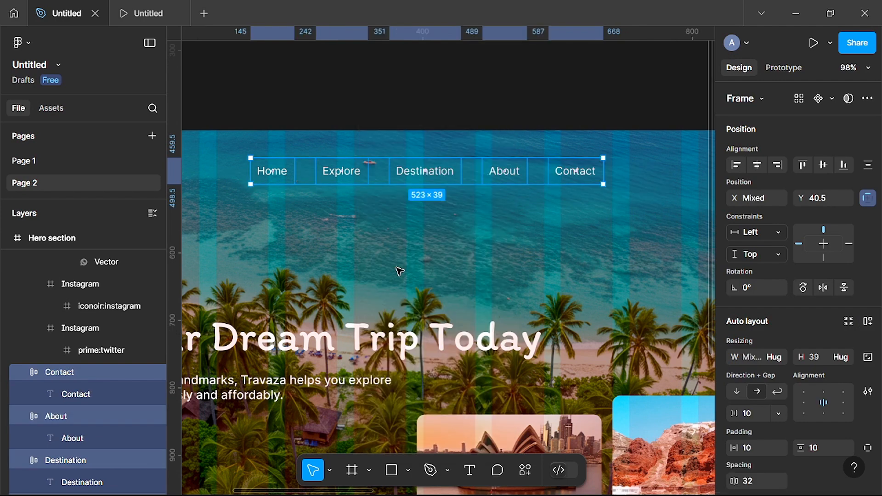
pyautogui.click(400, 271)
# - Examine the separated navigation items and the social icons group across the hero section's header
pyautogui.scroll(-3, 462, 231)
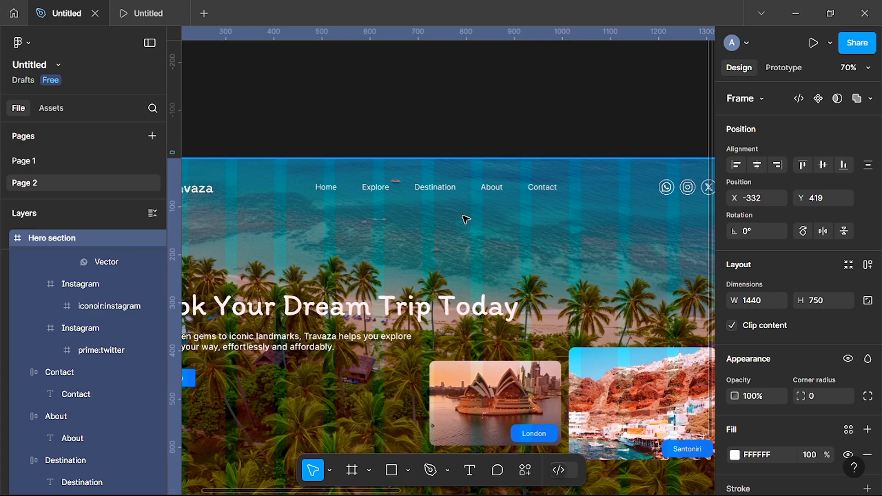
pyautogui.scroll(1, 466, 219)
pyautogui.scroll(-2, 466, 219)
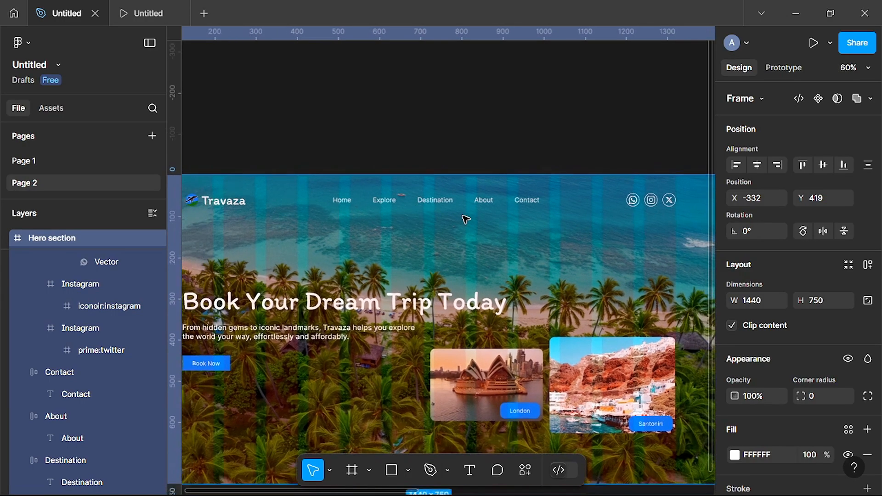
pyautogui.click(638, 206)
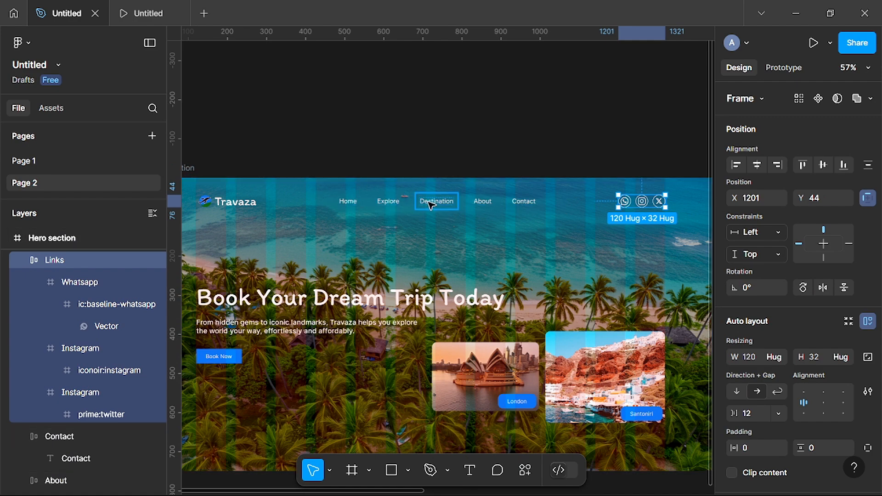
pyautogui.scroll(1, 431, 206)
pyautogui.scroll(5, 431, 205)
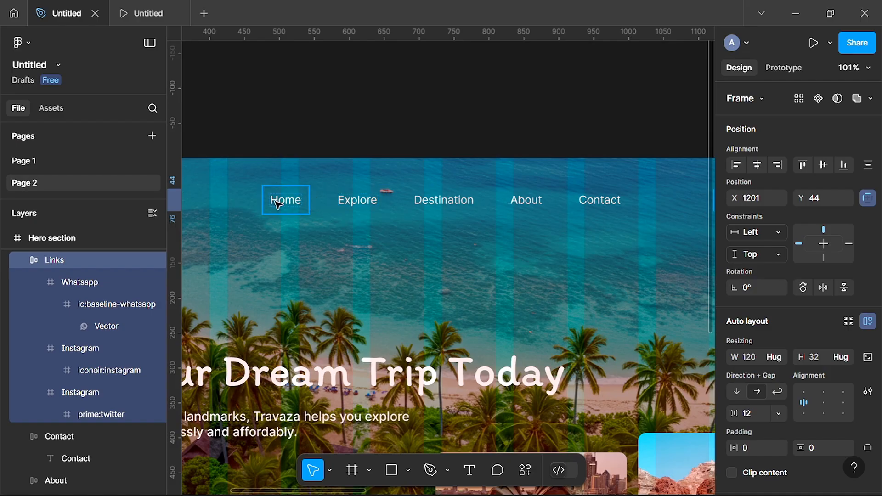
pyautogui.scroll(-2, 277, 204)
pyautogui.hscroll(-3, 277, 204)
pyautogui.scroll(-1, 277, 203)
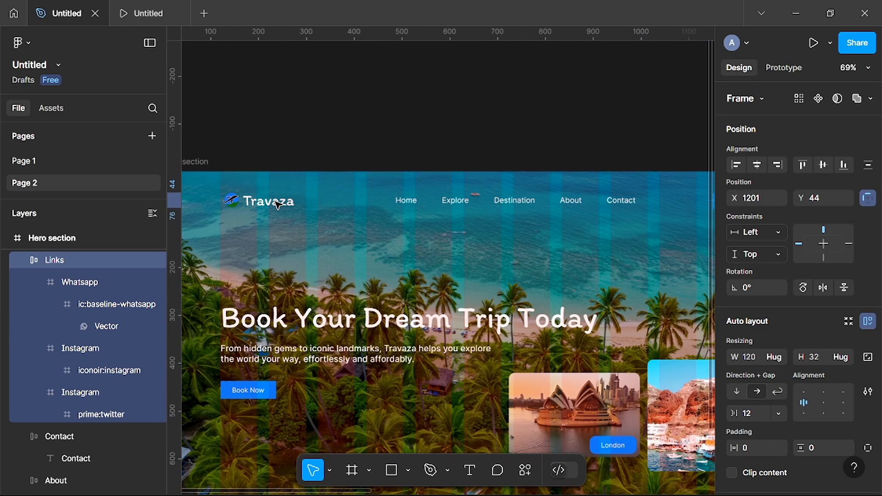
# - Select the Travaza logo, all five menu items and the social icons, and move them up to about 60 px above the hero section
pyautogui.click(234, 211)
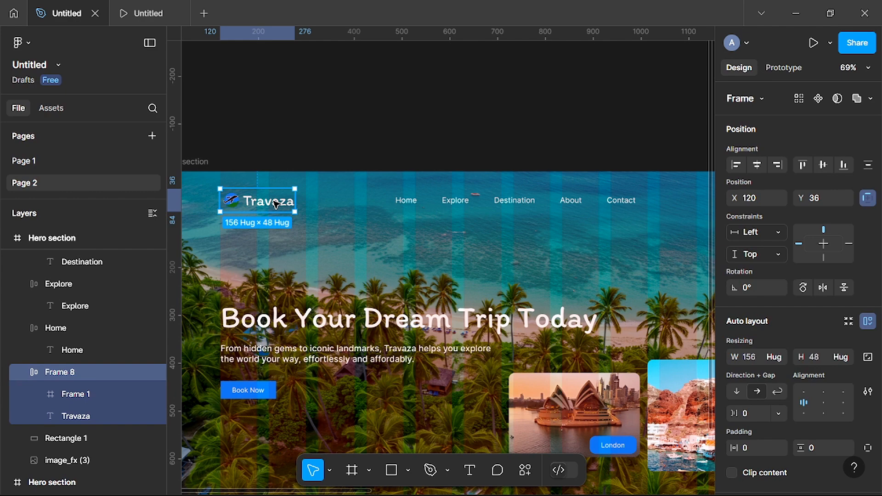
pyautogui.scroll(-3, 276, 204)
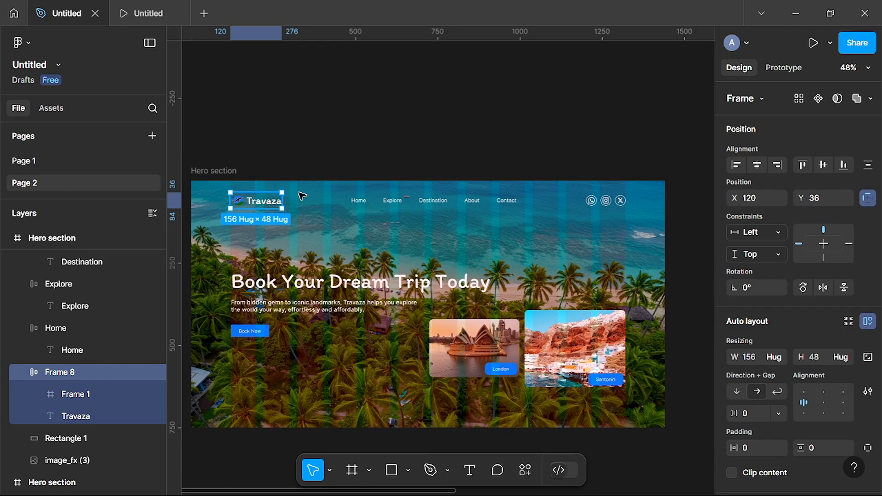
pyautogui.keyDown('shift'); pyautogui.click(363, 205); pyautogui.keyUp('shift')
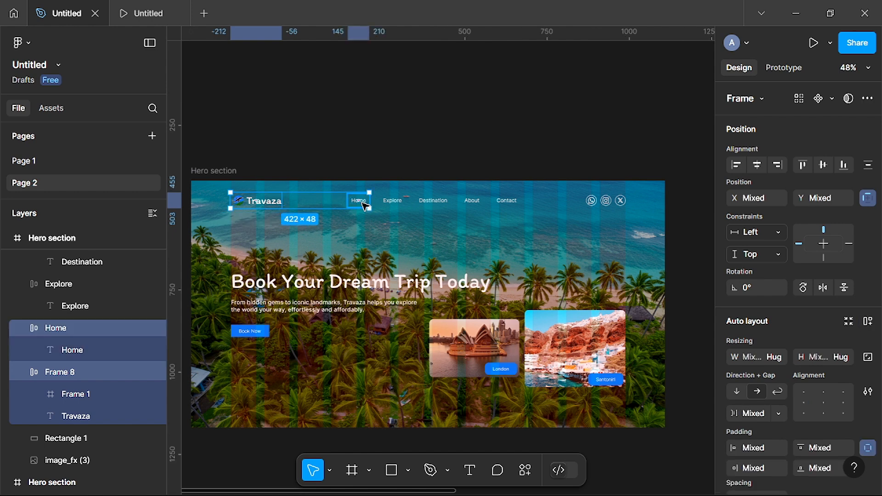
pyautogui.keyDown('shift'); pyautogui.click(393, 206); pyautogui.keyUp('shift')
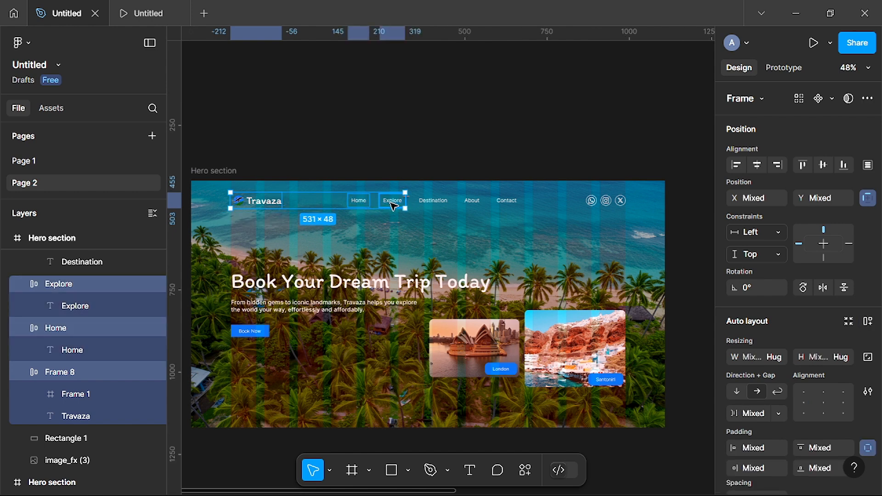
pyautogui.keyDown('shift'); pyautogui.click(431, 205); pyautogui.keyUp('shift')
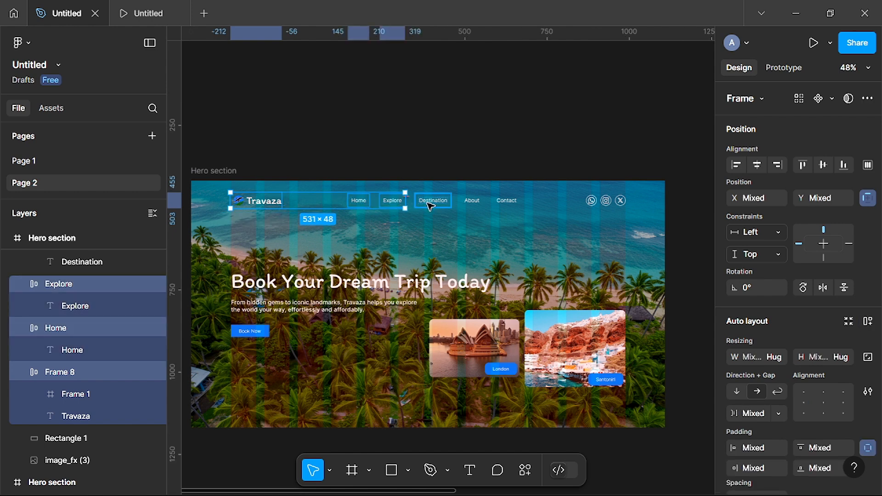
pyautogui.keyDown('shift'); pyautogui.click(474, 204); pyautogui.keyUp('shift')
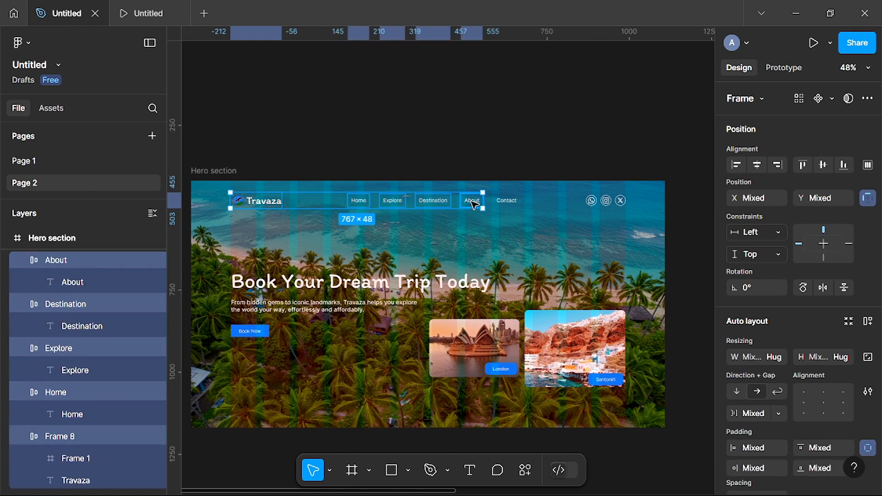
pyautogui.keyDown('shift'); pyautogui.click(508, 206); pyautogui.keyUp('shift')
pyautogui.keyDown('shift'); pyautogui.click(599, 206); pyautogui.keyUp('shift')
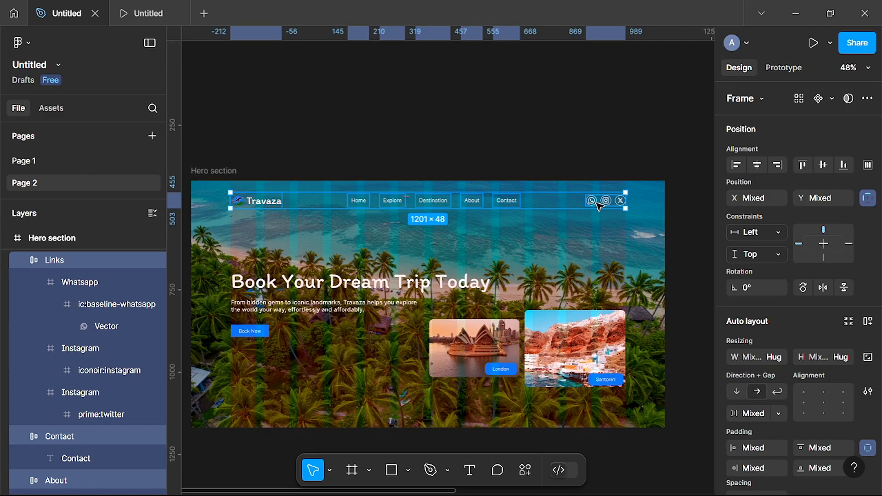
pyautogui.moveTo(598, 205); pyautogui.dragTo(596, 203)
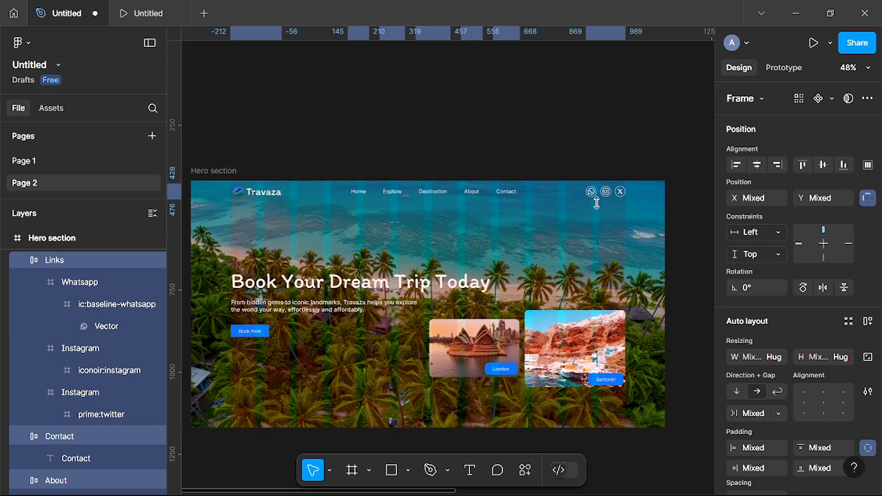
pyautogui.press('Up')
pyautogui.press('Up')
pyautogui.press('Up')
pyautogui.press('Up')
pyautogui.press('Up')
pyautogui.press('Up')
pyautogui.press('Up')
pyautogui.press('Up')
pyautogui.press('Up')
pyautogui.press('Up')
pyautogui.press('Up')
pyautogui.press('Up')
pyautogui.press('Up')
pyautogui.press('Up')
pyautogui.press('Up')
pyautogui.press('Up')
pyautogui.press('Up')
pyautogui.press('Up')
pyautogui.press('Up')
pyautogui.press('Up')
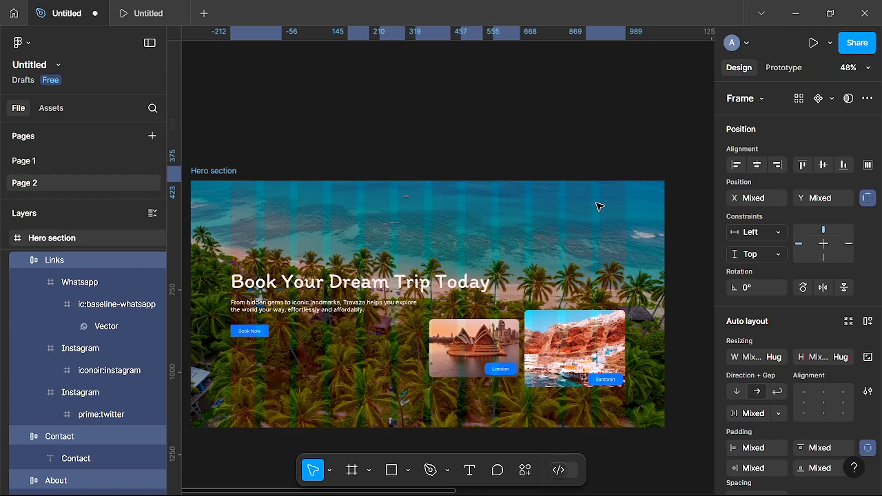
pyautogui.press('Up')
pyautogui.press('Up')
pyautogui.press('Up')
pyautogui.press('Up')
pyautogui.press('Up')
pyautogui.press('Up')
pyautogui.press('Up')
pyautogui.press('Up')
pyautogui.press('Up')
pyautogui.press('Up')
pyautogui.press('Up')
pyautogui.press('Up')
pyautogui.press('Up')
pyautogui.press('Up')
pyautogui.press('Up')
pyautogui.press('Up')
pyautogui.press('Up')
pyautogui.press('Up')
pyautogui.press('Up')
pyautogui.press('Up')
pyautogui.press('Up')
pyautogui.press('Up')
pyautogui.press('Up')
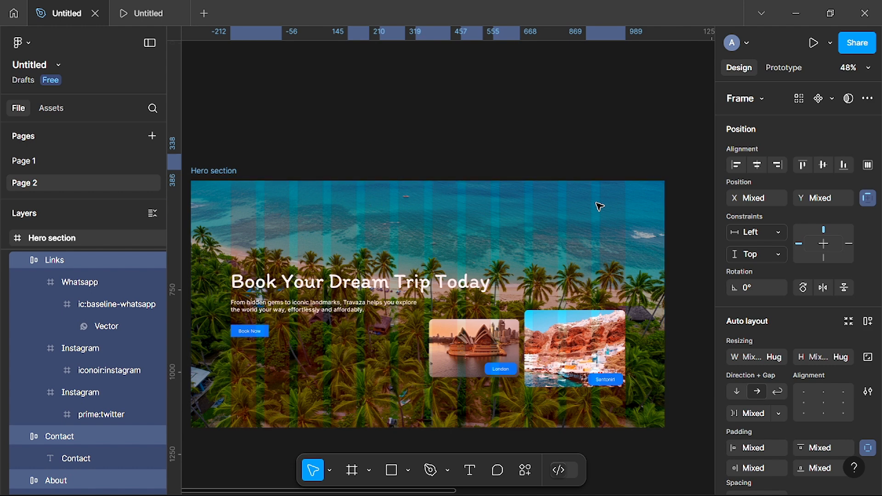
pyautogui.press('Up')
pyautogui.press('Up')
pyautogui.press('Up')
pyautogui.press('Up')
pyautogui.press('Up')
pyautogui.press('Up')
pyautogui.press('Up')
pyautogui.press('Up')
pyautogui.press('Up')
pyautogui.press('Up')
pyautogui.press('Up')
pyautogui.press('Up')
pyautogui.press('Up')
pyautogui.press('Up')
pyautogui.press('Up')
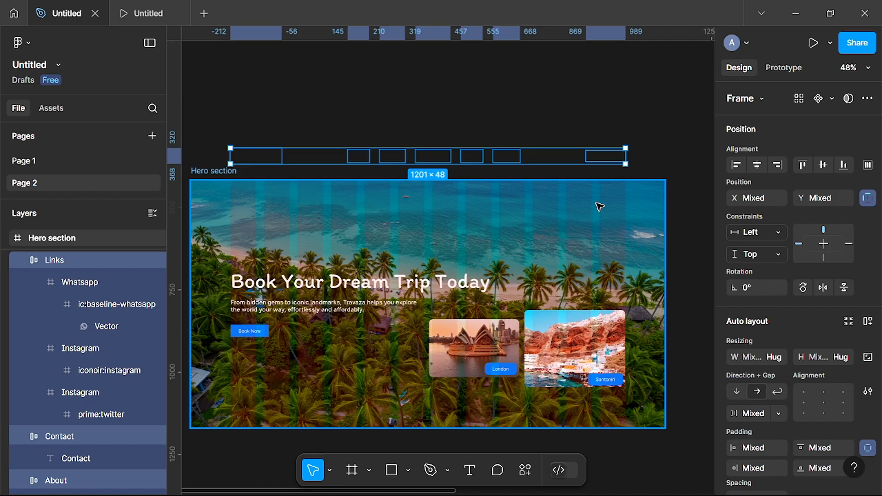
pyautogui.press('Up')
pyautogui.press('Up')
pyautogui.press('Up')
pyautogui.press('Up')
pyautogui.press('Up')
pyautogui.press('Up')
pyautogui.press('Up')
pyautogui.press('Up')
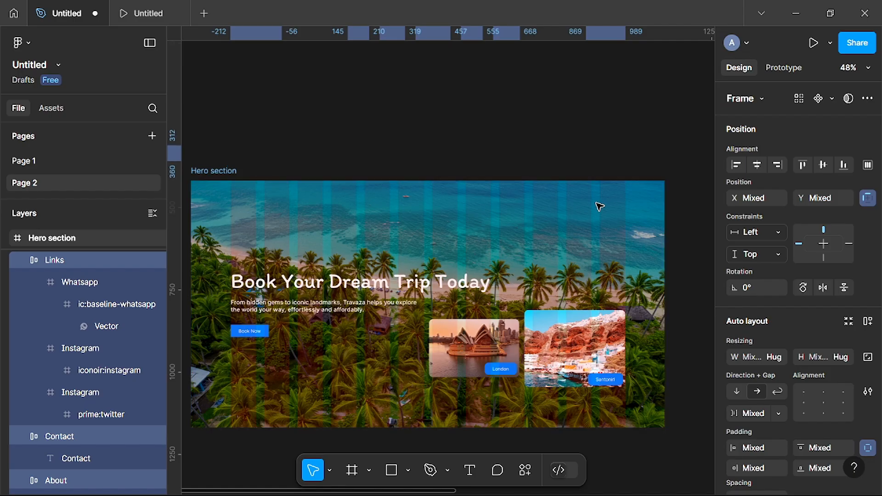
# - Turn off content clipping for the hero section frame
pyautogui.scroll(2, 535, 189)
pyautogui.scroll(-3, 535, 189)
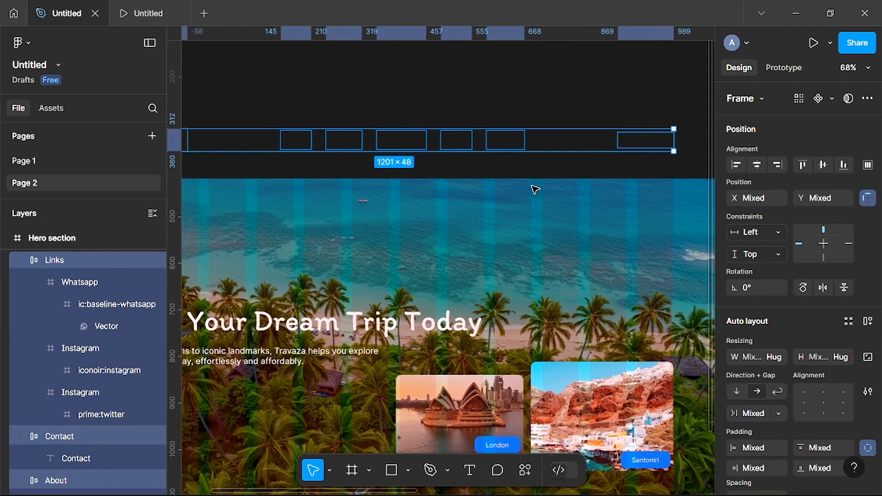
pyautogui.hscroll(2, 536, 190)
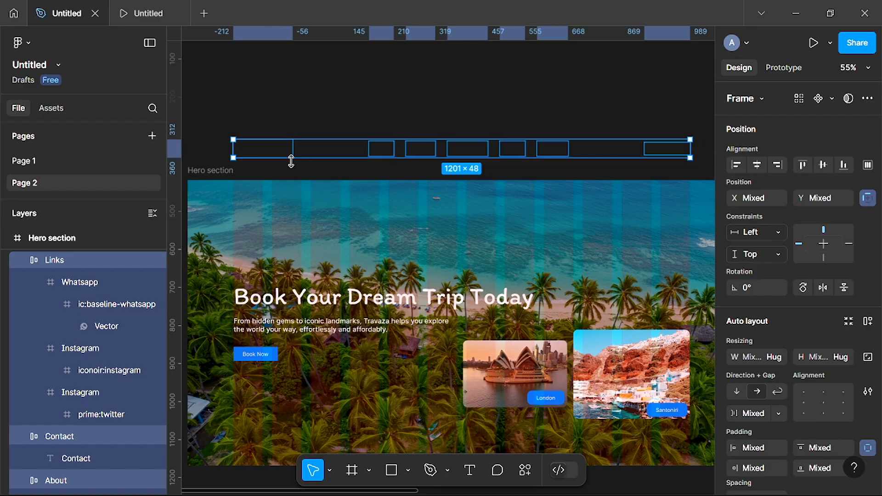
pyautogui.click(210, 173)
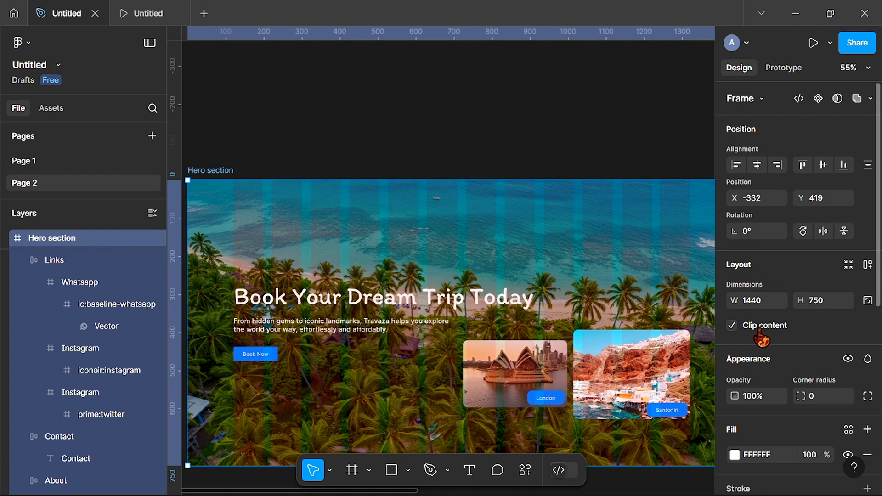
pyautogui.click(732, 326)
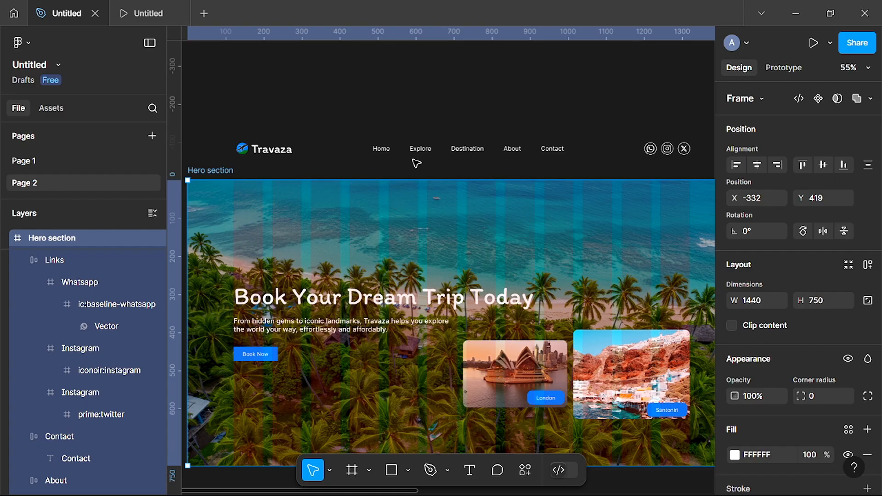
# - Select the Home, Explore, Destination, About and Contact items with the social icons, and move them about 72 px up, above the Travaza logo
pyautogui.scroll(-3, 491, 168)
pyautogui.hscroll(1, 490, 168)
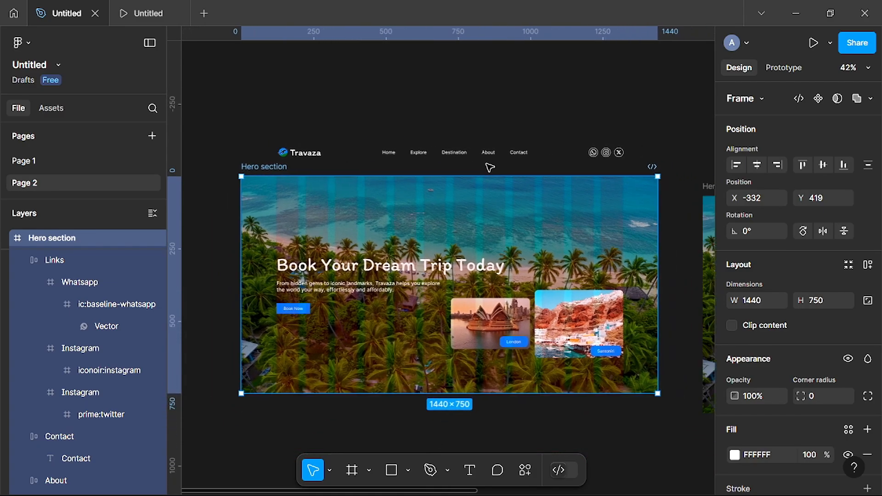
pyautogui.scroll(3, 490, 168)
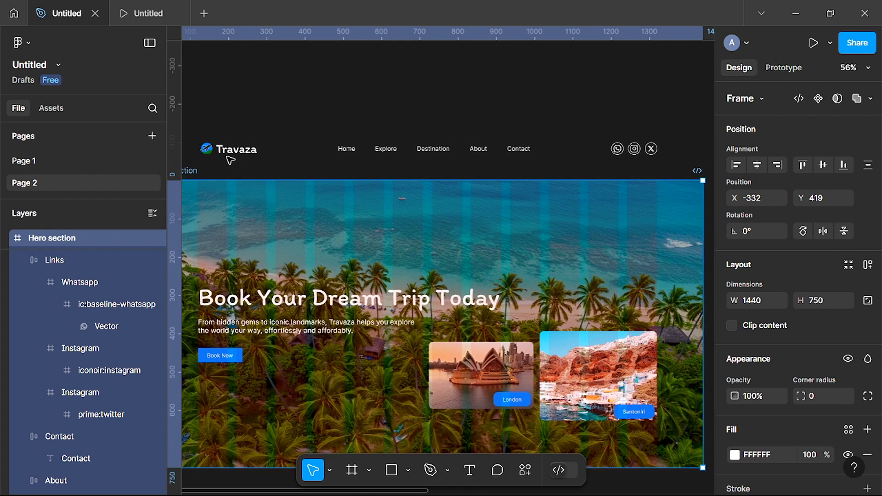
pyautogui.click(350, 149)
pyautogui.keyDown('shift'); pyautogui.click(389, 149); pyautogui.keyUp('shift')
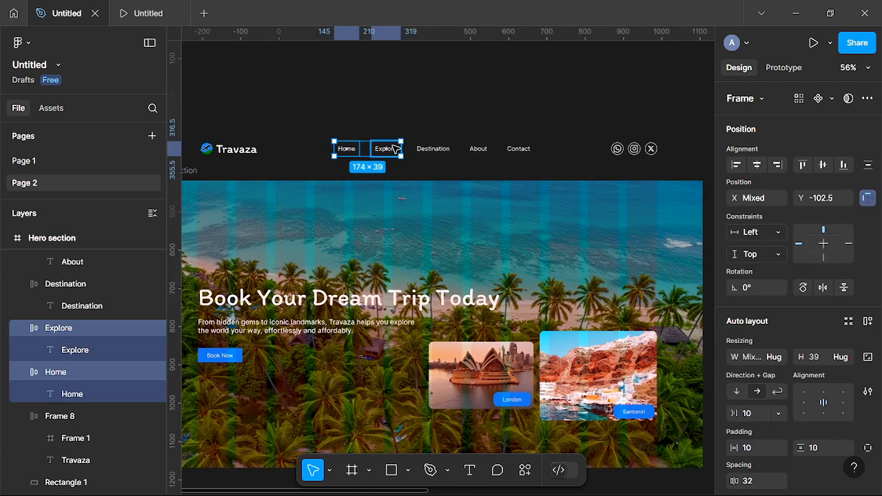
pyautogui.keyDown('shift'); pyautogui.click(431, 154); pyautogui.keyUp('shift')
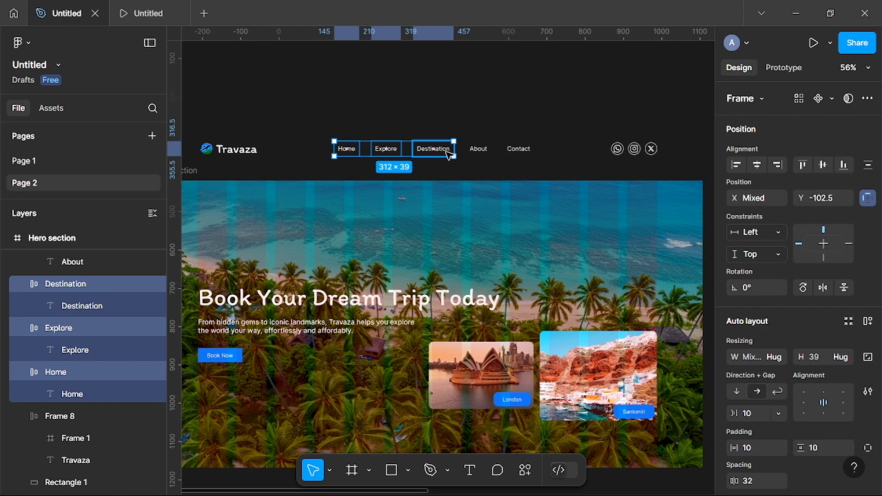
pyautogui.keyDown('shift'); pyautogui.click(479, 150); pyautogui.keyUp('shift')
pyautogui.keyDown('shift'); pyautogui.click(527, 150); pyautogui.keyUp('shift')
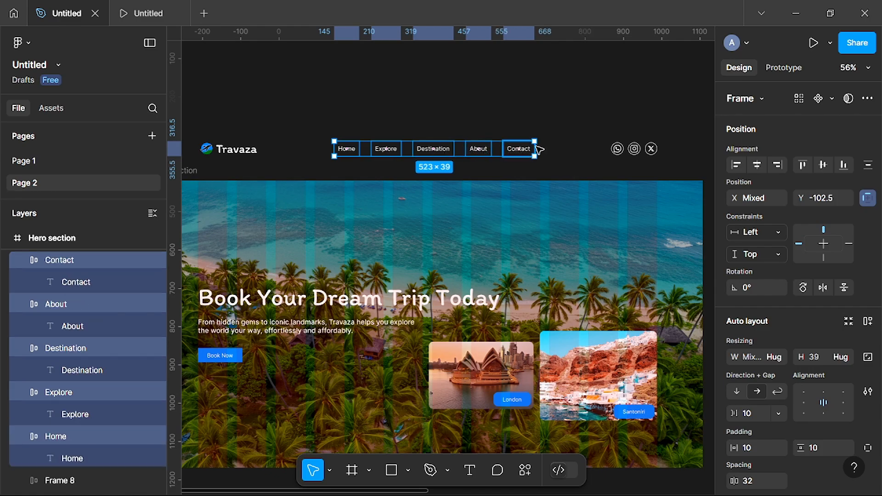
pyautogui.keyDown('shift'); pyautogui.click(634, 157); pyautogui.keyUp('shift')
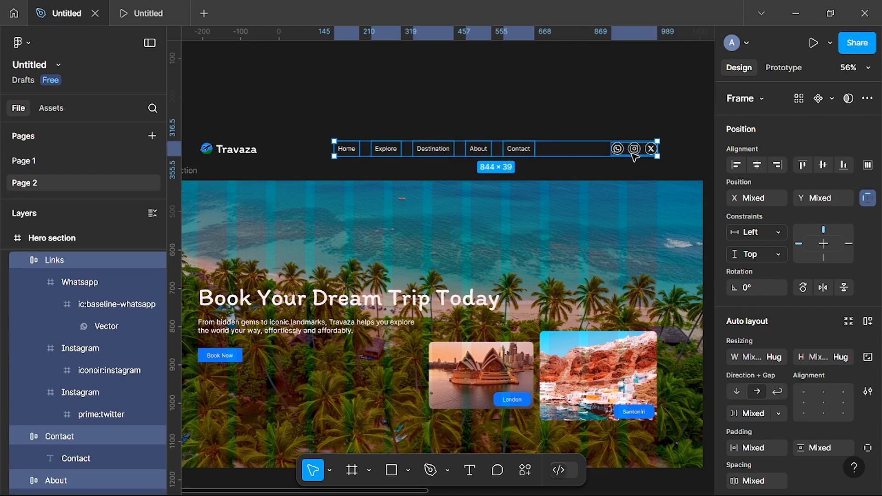
pyautogui.press('Up')
pyautogui.press('Up')
pyautogui.press('Up')
pyautogui.press('Up')
pyautogui.press('Up')
pyautogui.press('Up')
pyautogui.press('Up')
pyautogui.press('Up')
pyautogui.press('Up')
pyautogui.press('Up')
pyautogui.press('Up')
pyautogui.press('Up')
pyautogui.press('Up')
pyautogui.press('Up')
pyautogui.press('Up')
pyautogui.press('Up')
pyautogui.press('Up')
pyautogui.press('Up')
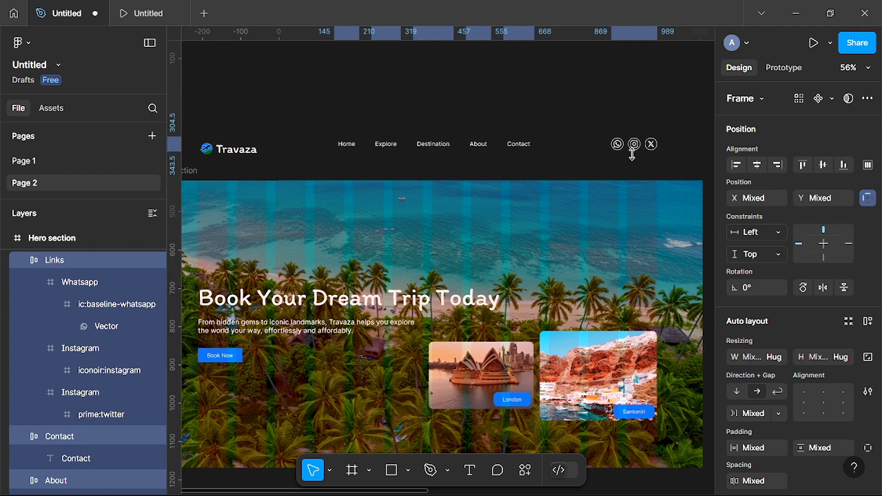
pyautogui.press('Up')
pyautogui.press('Up')
pyautogui.press('Up')
pyautogui.press('Up')
pyautogui.press('Up')
pyautogui.press('Up')
pyautogui.press('Up')
pyautogui.press('Up')
pyautogui.press('Up')
pyautogui.press('Up')
pyautogui.press('Up')
pyautogui.press('Up')
pyautogui.press('Up')
pyautogui.press('Up')
pyautogui.press('Up')
pyautogui.press('Up')
pyautogui.press('Up')
pyautogui.press('Up')
pyautogui.press('Up')
pyautogui.press('Up')
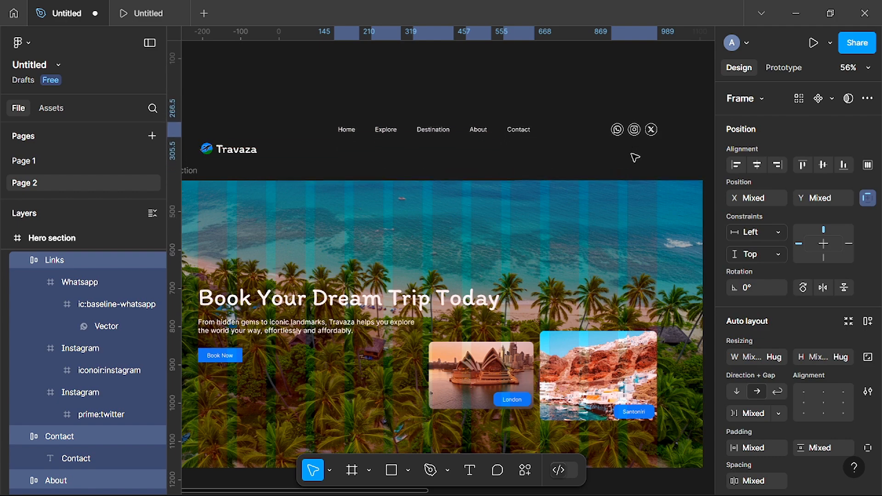
# - Remove Home from the selection and move the other four menu items and the social icons about 78 px further up
pyautogui.hscroll(-1, 541, 135)
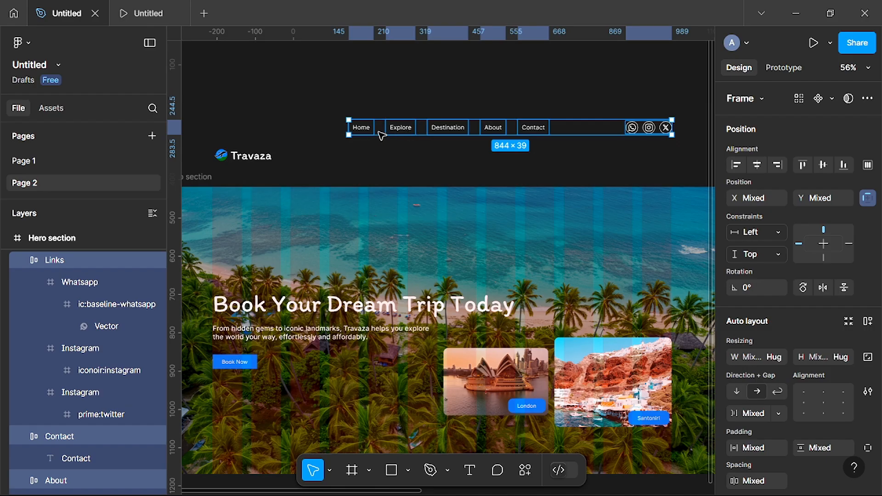
pyautogui.keyDown('shift'); pyautogui.click(361, 127); pyautogui.keyUp('shift')
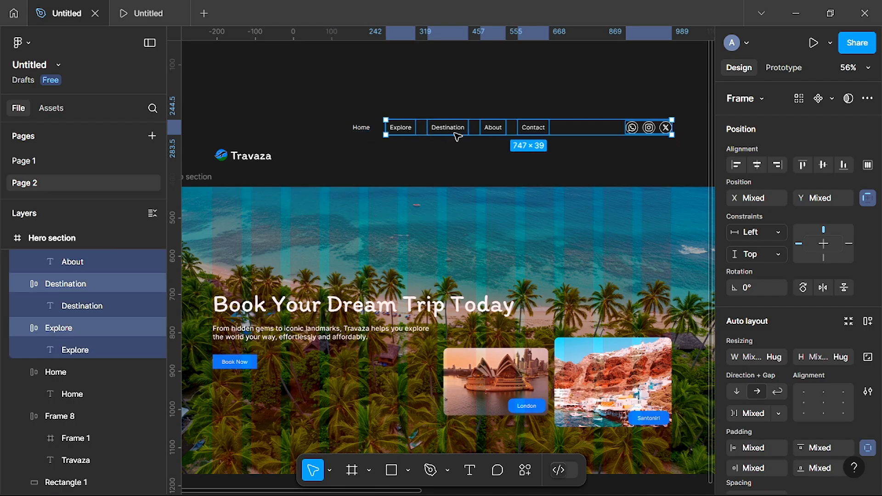
pyautogui.press('Up')
pyautogui.press('Up')
pyautogui.press('Up')
pyautogui.press('Up')
pyautogui.press('Up')
pyautogui.press('Up')
pyautogui.press('Up')
pyautogui.press('Up')
pyautogui.press('Up')
pyautogui.press('Up')
pyautogui.press('Up')
pyautogui.press('Up')
pyautogui.press('Up')
pyautogui.press('Up')
pyautogui.press('Up')
pyautogui.press('Up')
pyautogui.press('Up')
pyautogui.press('Up')
pyautogui.press('Up')
pyautogui.press('Up')
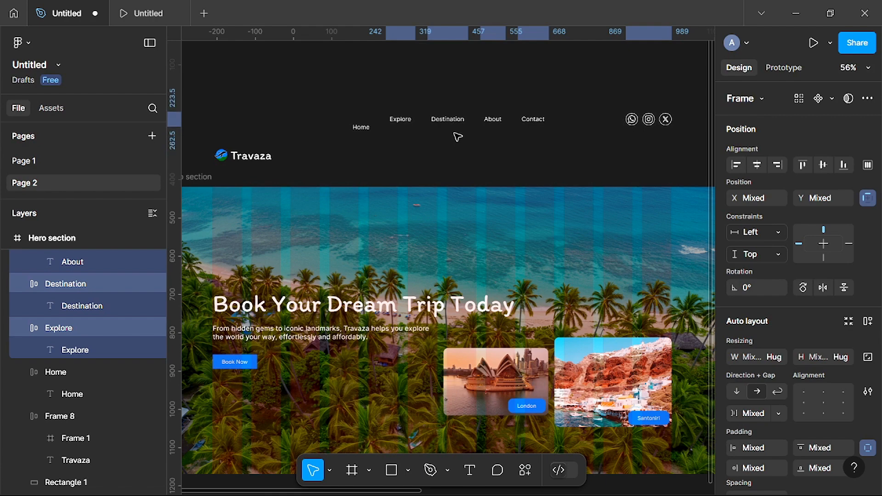
# - Remove Explore from the selection and move Destination, About, Contact and the social icons about 89 px further up
pyautogui.scroll(3, 458, 136)
pyautogui.hscroll(2, 458, 136)
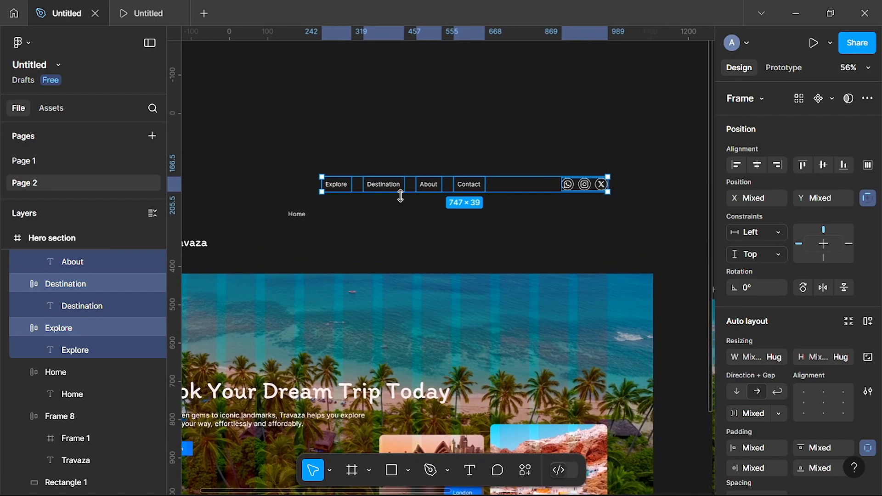
pyautogui.keyDown('shift'); pyautogui.click(336, 189); pyautogui.keyUp('shift')
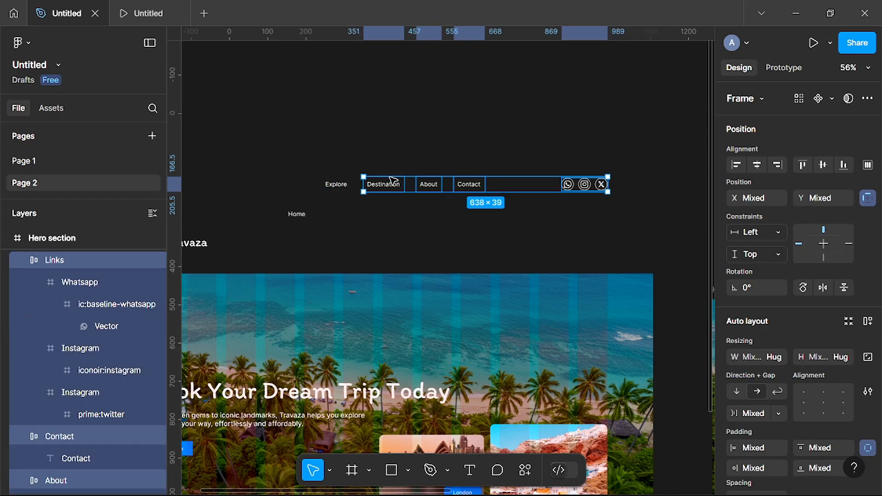
pyautogui.press('Up')
pyautogui.press('Up')
pyautogui.press('Up')
pyautogui.press('Up')
pyautogui.press('Up')
pyautogui.press('Up')
pyautogui.press('Up')
pyautogui.press('Up')
pyautogui.press('Up')
pyautogui.press('Up')
pyautogui.press('Up')
pyautogui.press('Up')
pyautogui.press('Up')
pyautogui.press('Up')
pyautogui.press('Up')
pyautogui.press('Up')
pyautogui.press('Up')
pyautogui.press('Up')
pyautogui.press('Up')
pyautogui.press('Up')
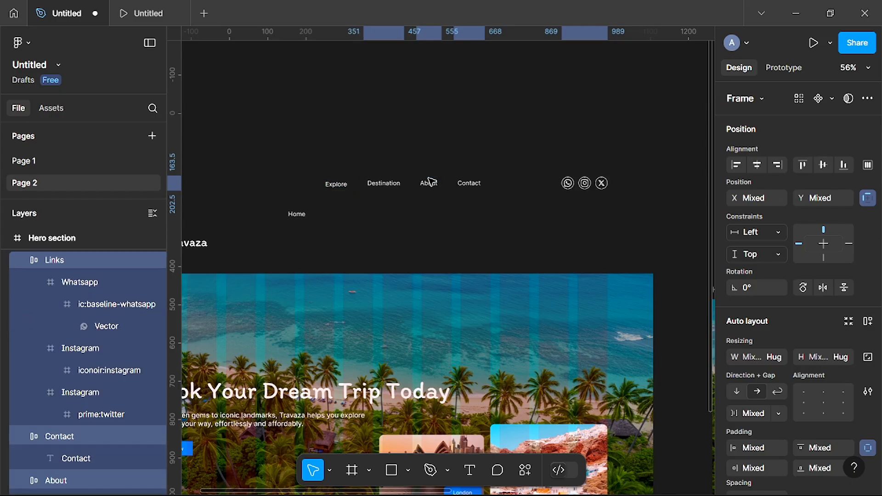
pyautogui.moveTo(429, 178); pyautogui.dragTo(425, 155)
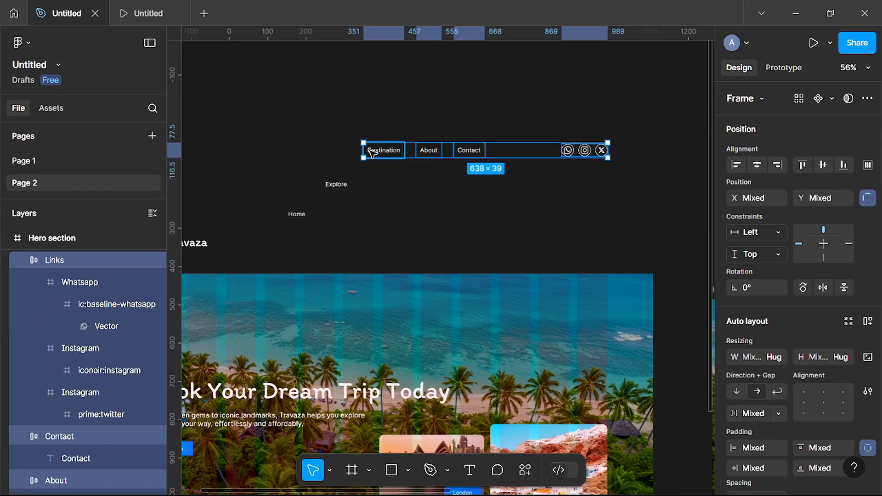
# - Remove Destination from the selection and move About, Contact and the social icons about 80 px further up
pyautogui.keyDown('shift'); pyautogui.click(372, 154); pyautogui.keyUp('shift')
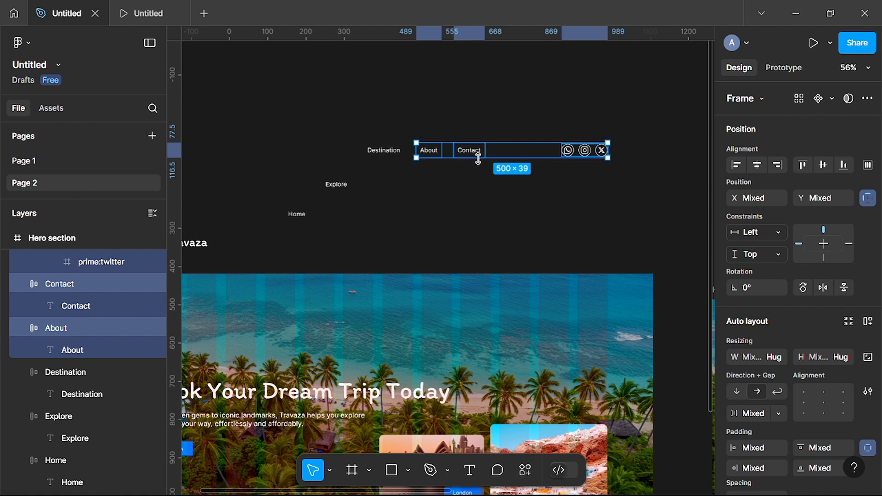
pyautogui.press('Up')
pyautogui.press('Up')
pyautogui.press('Up')
pyautogui.press('Up')
pyautogui.press('Up')
pyautogui.press('Up')
pyautogui.press('Up')
pyautogui.press('Up')
pyautogui.press('Up')
pyautogui.press('Up')
pyautogui.press('Up')
pyautogui.press('Up')
pyautogui.press('Up')
pyautogui.press('Up')
pyautogui.press('Up')
pyautogui.press('Up')
pyautogui.press('Up')
pyautogui.press('Up')
pyautogui.press('Up')
pyautogui.press('Up')
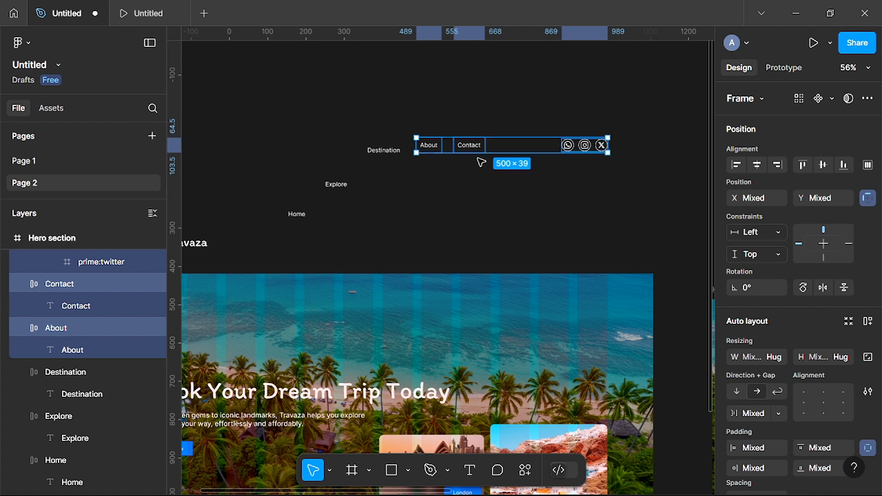
pyautogui.press('Up')
pyautogui.press('Up')
pyautogui.press('Up')
pyautogui.press('Up')
pyautogui.press('Up')
pyautogui.press('Up')
pyautogui.press('Up')
pyautogui.press('Up')
pyautogui.press('Up')
pyautogui.press('Up')
pyautogui.press('Up')
pyautogui.press('Up')
pyautogui.press('Up')
pyautogui.press('Up')
pyautogui.press('Up')
pyautogui.press('Up')
pyautogui.press('Up')
pyautogui.press('Up')
pyautogui.press('Up')
pyautogui.press('Up')
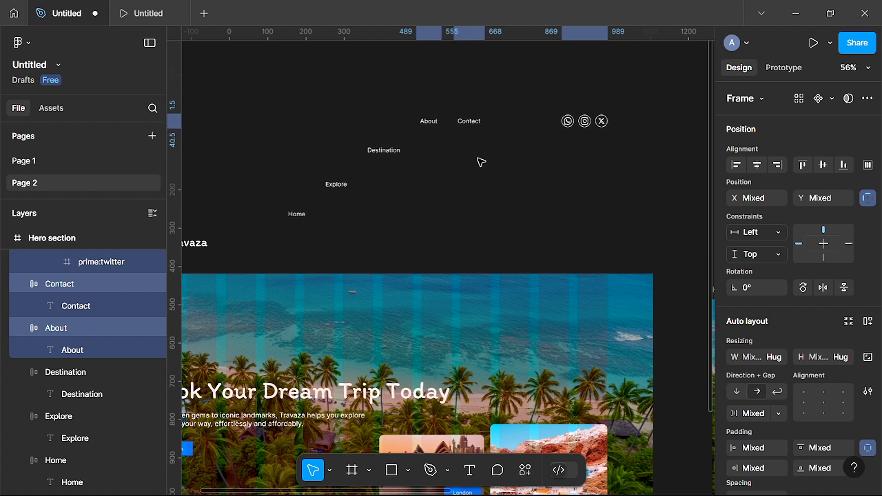
pyautogui.press('Up')
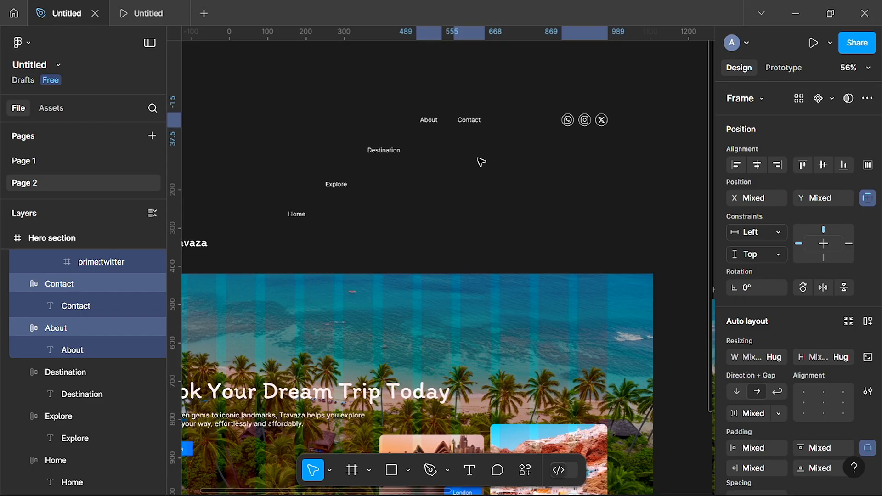
pyautogui.press('Up')
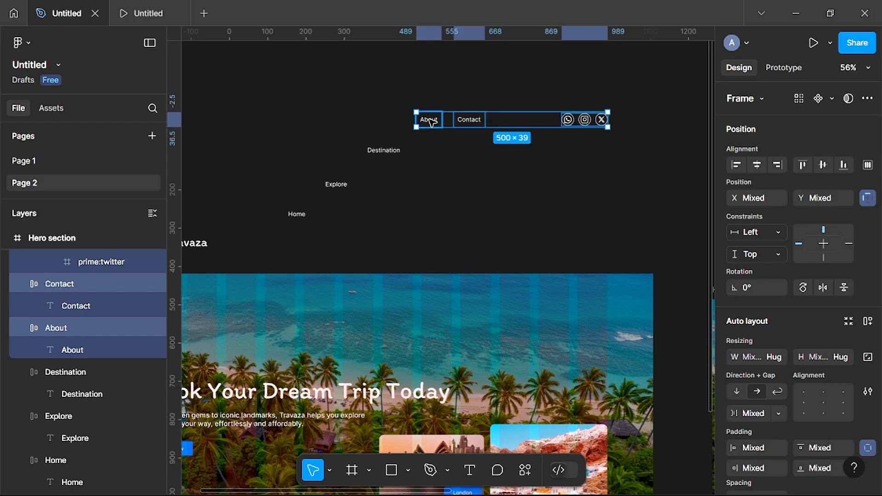
# - Remove About from the selection and move Contact and the social icons about 79 px further up
pyautogui.keyDown('shift'); pyautogui.click(429, 120); pyautogui.keyUp('shift')
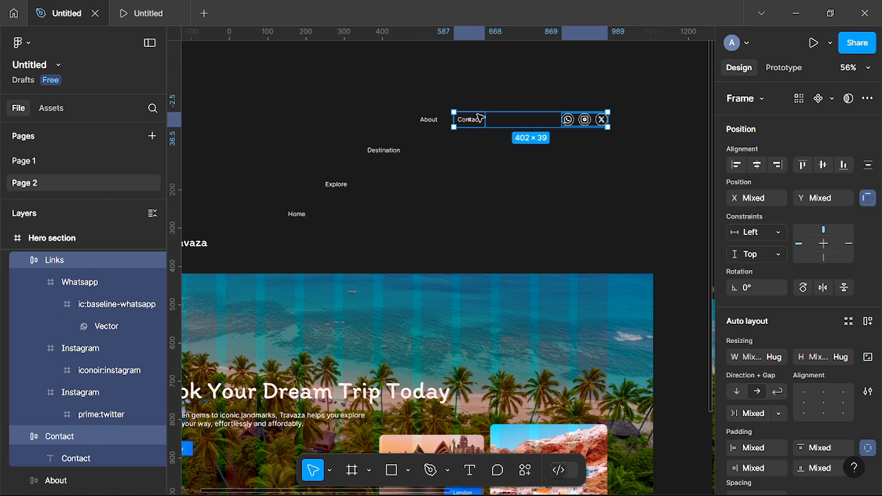
pyautogui.press('Up')
pyautogui.press('Up')
pyautogui.press('Up')
pyautogui.press('Up')
pyautogui.press('Up')
pyautogui.press('Up')
pyautogui.press('Up')
pyautogui.press('Up')
pyautogui.press('Up')
pyautogui.press('Up')
pyautogui.press('Up')
pyautogui.press('Up')
pyautogui.press('Up')
pyautogui.press('Up')
pyautogui.press('Up')
pyautogui.press('Up')
pyautogui.press('Up')
pyautogui.press('Up')
pyautogui.press('Up')
pyautogui.press('Up')
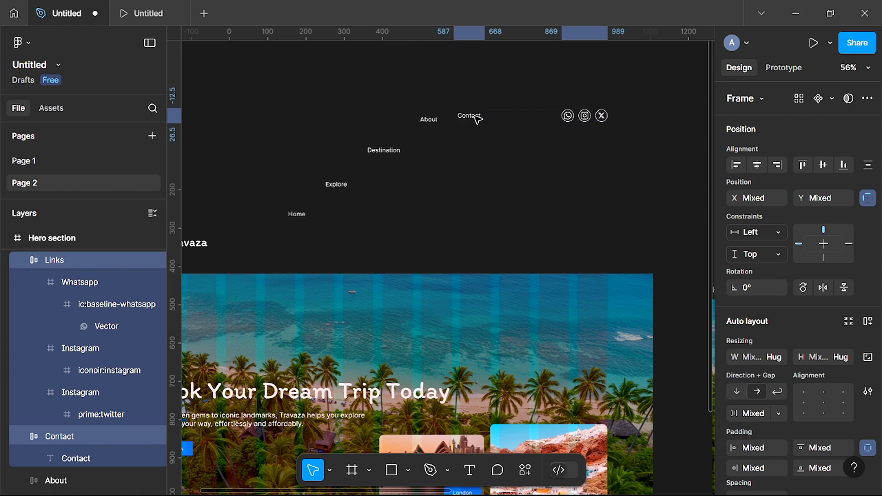
pyautogui.press('Up')
pyautogui.press('Up')
pyautogui.press('Up')
pyautogui.press('Up')
pyautogui.press('Up')
pyautogui.press('Up')
pyautogui.press('Up')
pyautogui.press('Up')
pyautogui.press('Up')
pyautogui.press('Up')
pyautogui.press('Up')
pyautogui.press('Up')
pyautogui.press('Up')
pyautogui.press('Up')
pyautogui.press('Up')
pyautogui.press('Up')
pyautogui.press('Up')
pyautogui.press('Up')
pyautogui.press('Up')
pyautogui.press('Up')
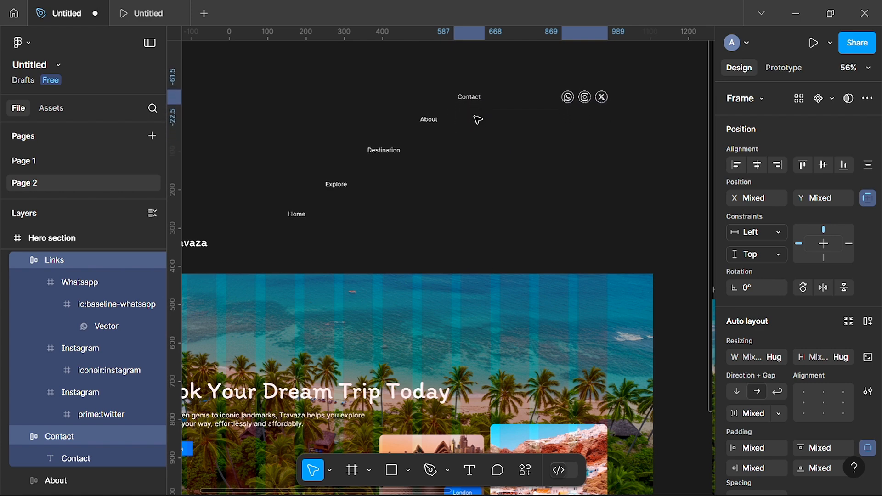
# - Remove Contact from the selection and move the social icons 95 px further up, to Y -591
pyautogui.keyDown('shift'); pyautogui.click(469, 92); pyautogui.keyUp('shift')
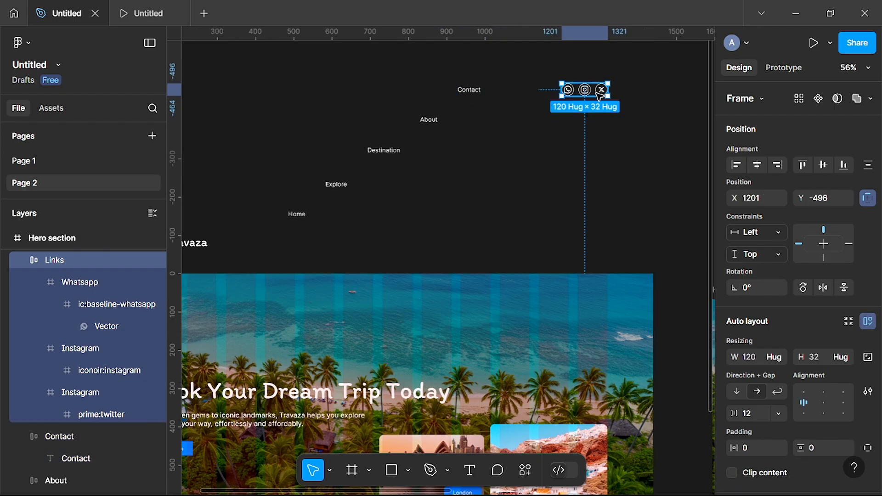
pyautogui.press('Up')
pyautogui.press('Up')
pyautogui.press('Up')
pyautogui.press('Up')
pyautogui.press('Up')
pyautogui.press('Up')
pyautogui.press('Up')
pyautogui.press('Up')
pyautogui.press('Up')
pyautogui.press('Up')
pyautogui.press('Up')
pyautogui.press('Up')
pyautogui.press('Up')
pyautogui.press('Up')
pyautogui.press('Up')
pyautogui.press('Up')
pyautogui.press('Up')
pyautogui.press('Up')
pyautogui.press('Up')
pyautogui.press('Up')
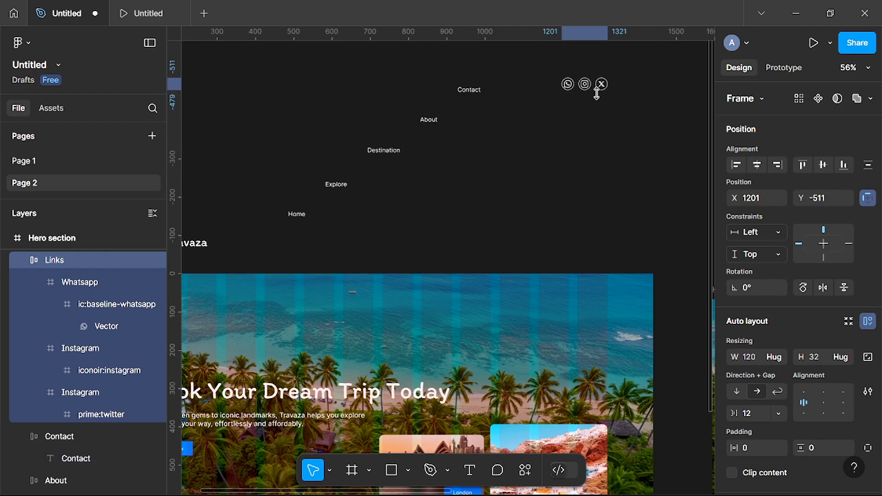
pyautogui.press('Up')
pyautogui.press('Up')
pyautogui.press('Up')
pyautogui.press('Up')
pyautogui.press('Up')
pyautogui.press('Up')
pyautogui.press('Up')
pyautogui.press('Up')
pyautogui.press('Up')
pyautogui.press('Up')
pyautogui.press('Up')
pyautogui.press('Up')
pyautogui.press('Up')
pyautogui.press('Up')
pyautogui.press('Up')
pyautogui.press('Up')
pyautogui.press('Up')
pyautogui.press('Up')
pyautogui.press('Up')
pyautogui.press('Up')
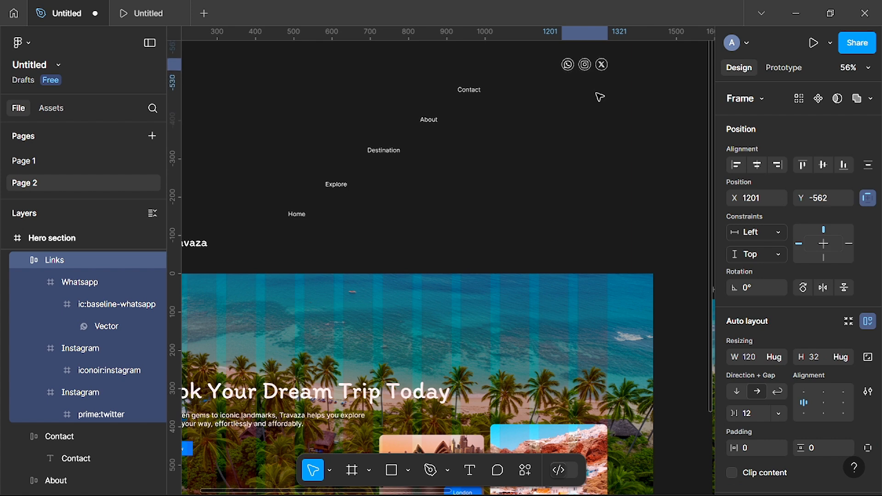
pyautogui.press('Up')
pyautogui.press('Up')
pyautogui.press('Up')
pyautogui.press('Up')
pyautogui.press('Up')
pyautogui.press('Up')
pyautogui.press('Up')
pyautogui.press('Up')
pyautogui.press('Up')
pyautogui.press('Up')
pyautogui.press('Up')
pyautogui.press('Up')
pyautogui.press('Up')
pyautogui.press('Up')
pyautogui.press('Up')
pyautogui.press('Up')
pyautogui.press('Up')
pyautogui.press('Up')
pyautogui.press('Up')
pyautogui.press('Up')
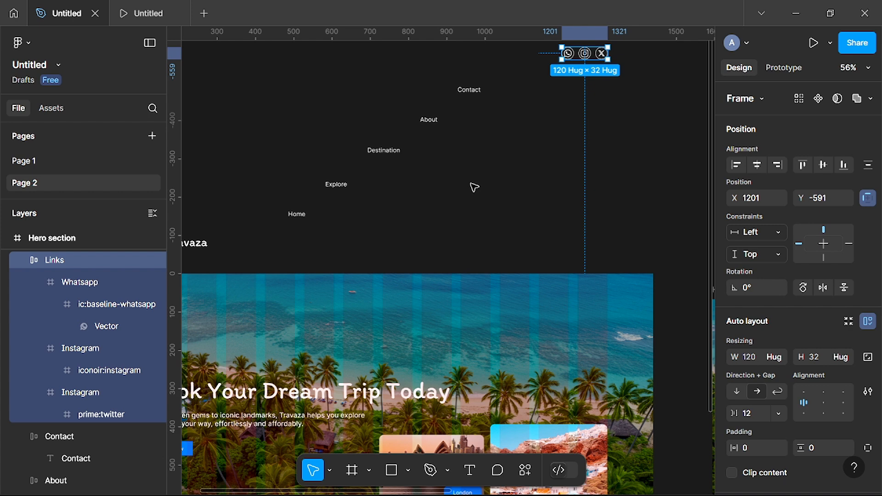
# - Turn on Clip content for the Hero section frame to hide the logo, menu items and icons above it
pyautogui.scroll(-2, 473, 184)
pyautogui.scroll(-2, 474, 187)
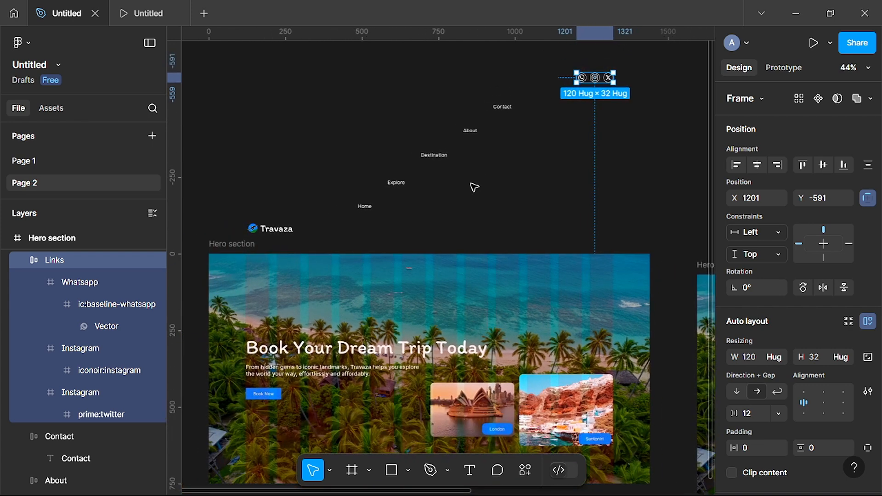
pyautogui.scroll(-2, 474, 187)
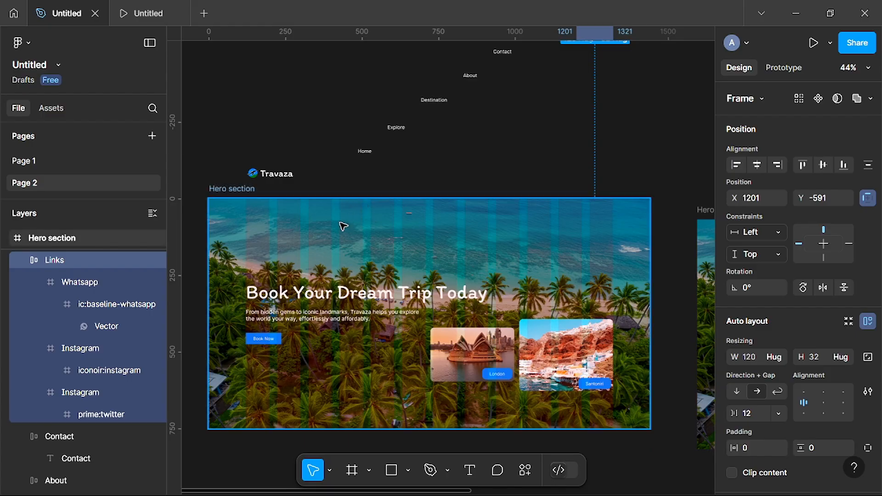
pyautogui.click(225, 191)
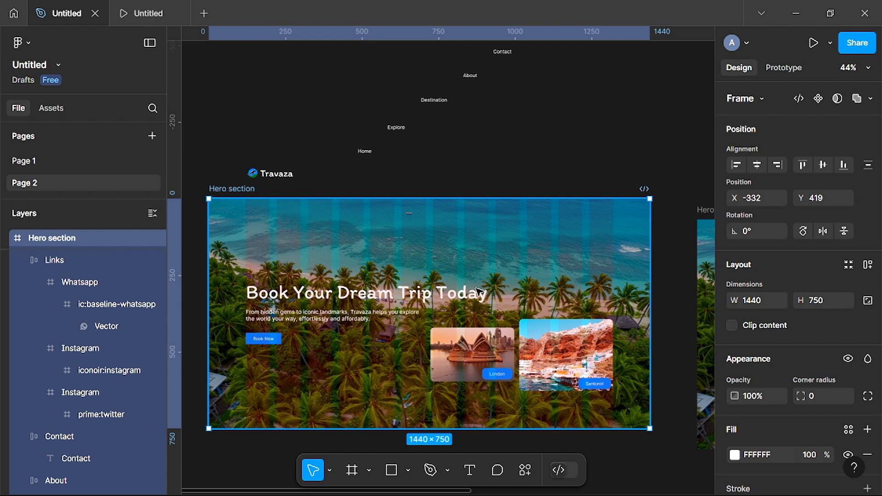
pyautogui.click(732, 328)
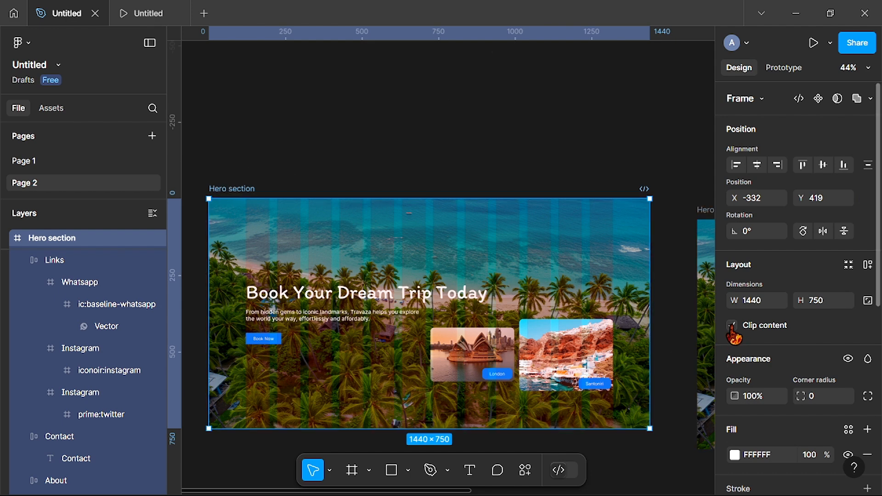
pyautogui.scroll(3, 510, 248)
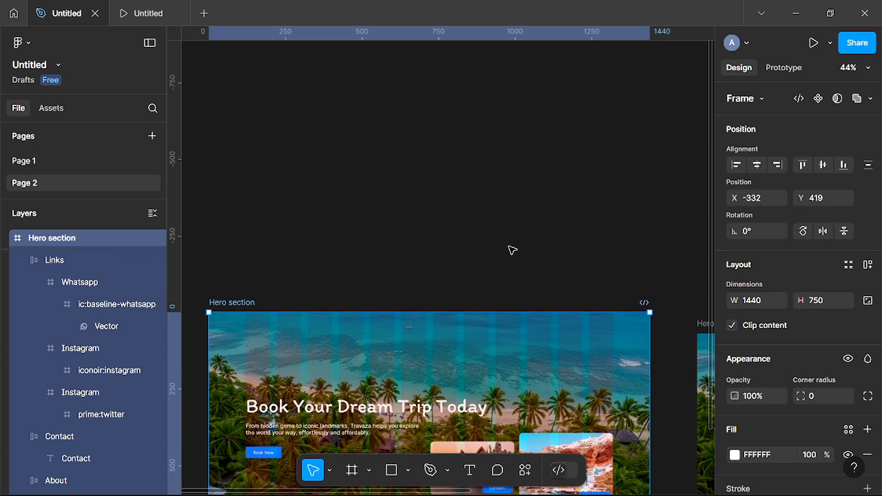
pyautogui.scroll(-4, 512, 249)
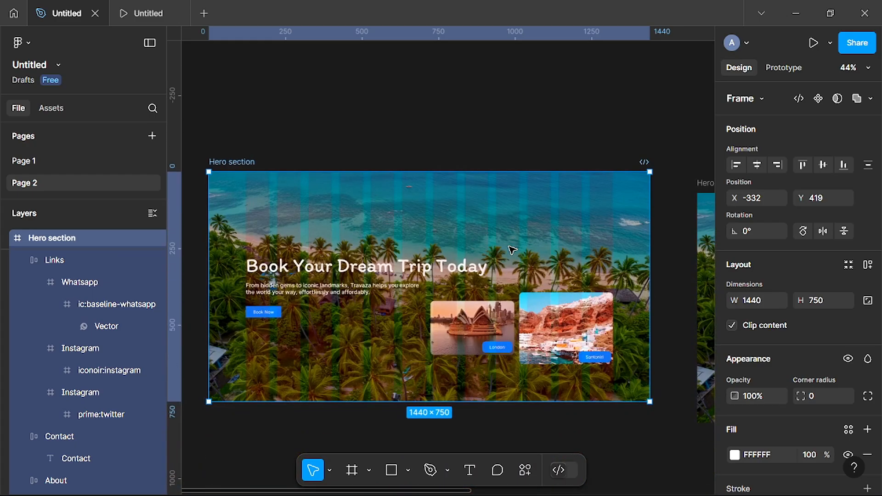
# - Turn on Clip content for the Hero title frame around the "Book Your Dream Trip Today" heading
pyautogui.scroll(5, 395, 290)
pyautogui.hscroll(-2, 392, 289)
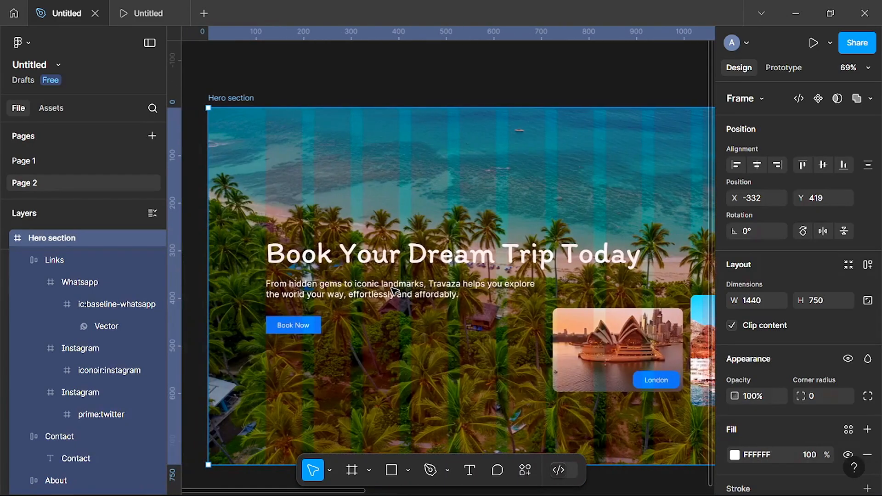
pyautogui.scroll(-3, 393, 290)
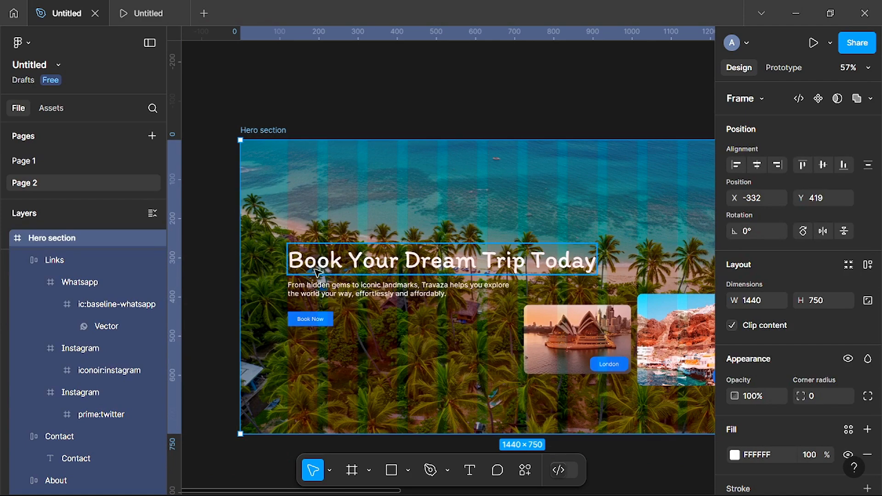
pyautogui.scroll(2, 316, 271)
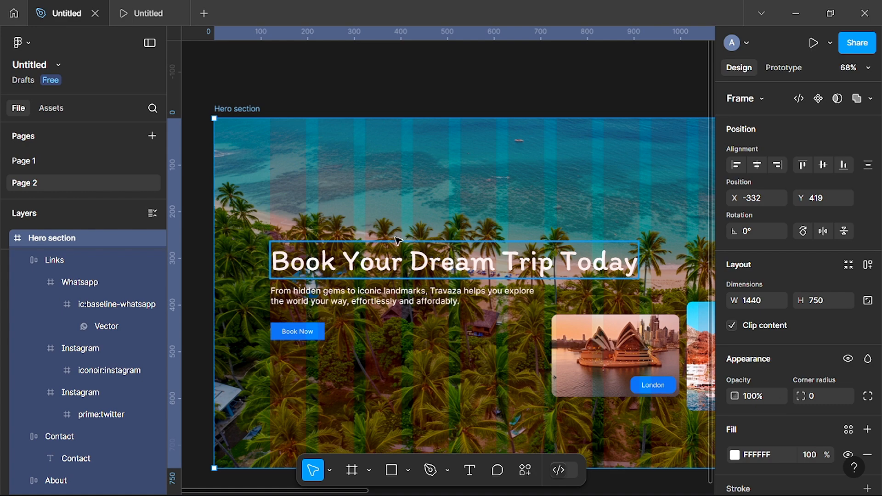
pyautogui.doubleClick(415, 265)
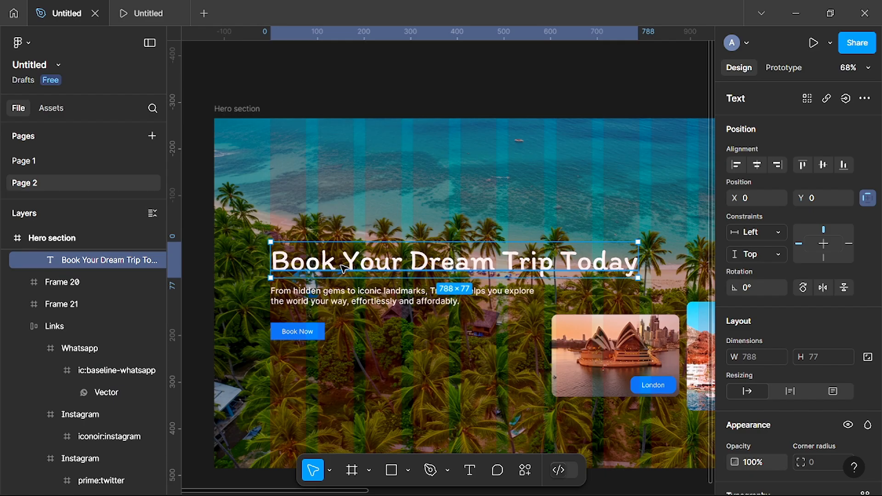
pyautogui.scroll(5, 343, 268)
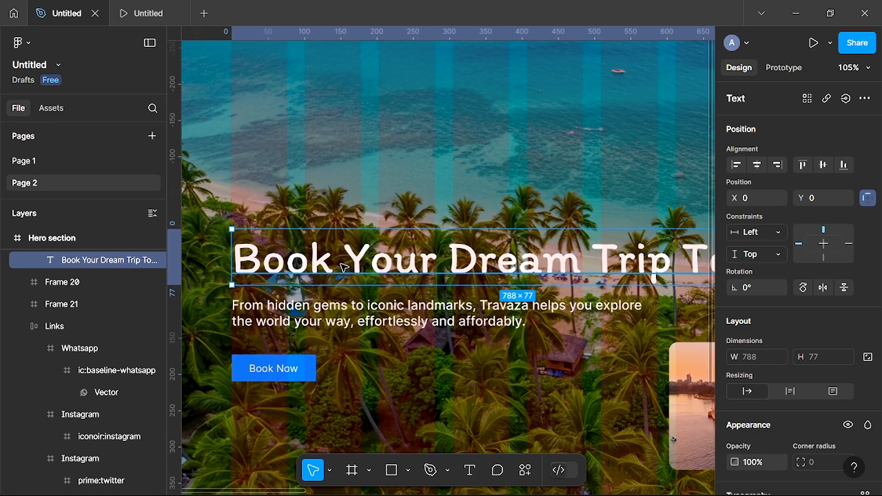
pyautogui.scroll(-5, 344, 268)
pyautogui.press('Escape')
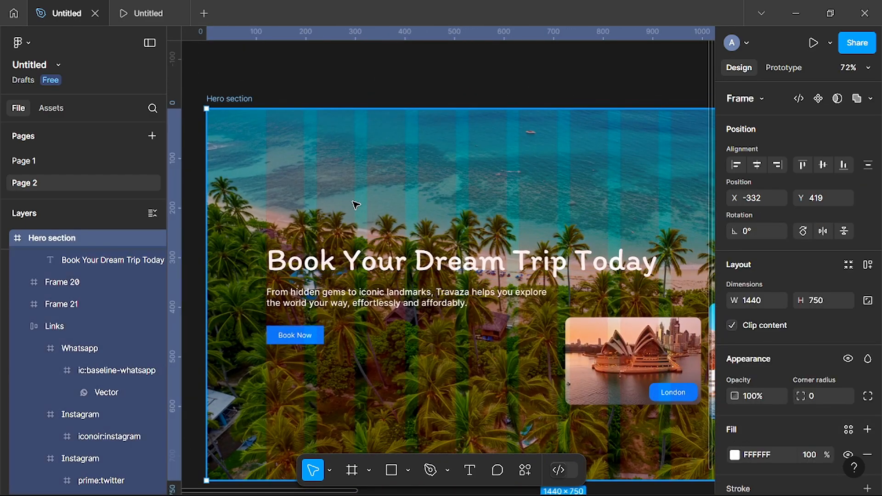
pyautogui.click(339, 264)
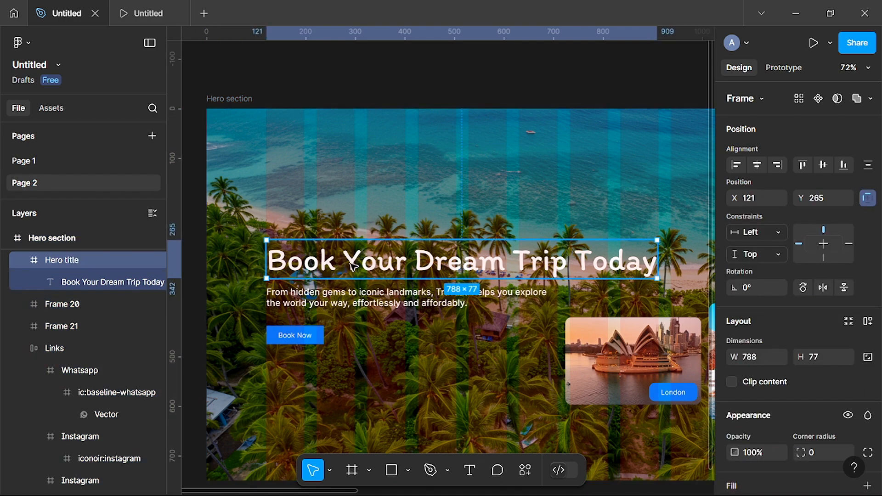
pyautogui.click(732, 382)
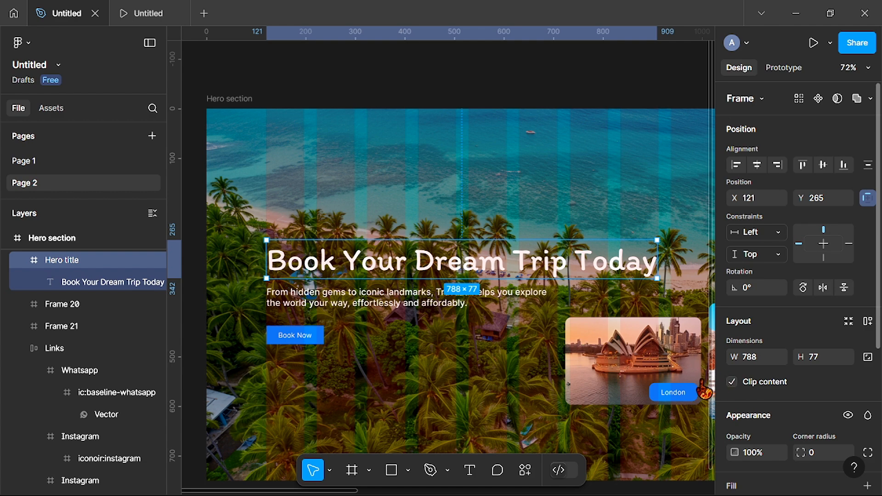
# - Select the "Book Your Dream Trip Today" text inside the Hero title frame
pyautogui.click(401, 259)
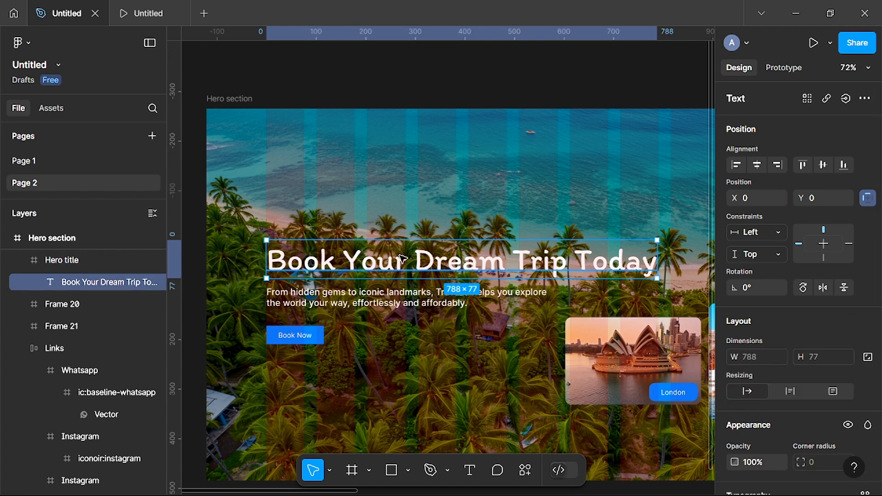
pyautogui.scroll(2, 374, 277)
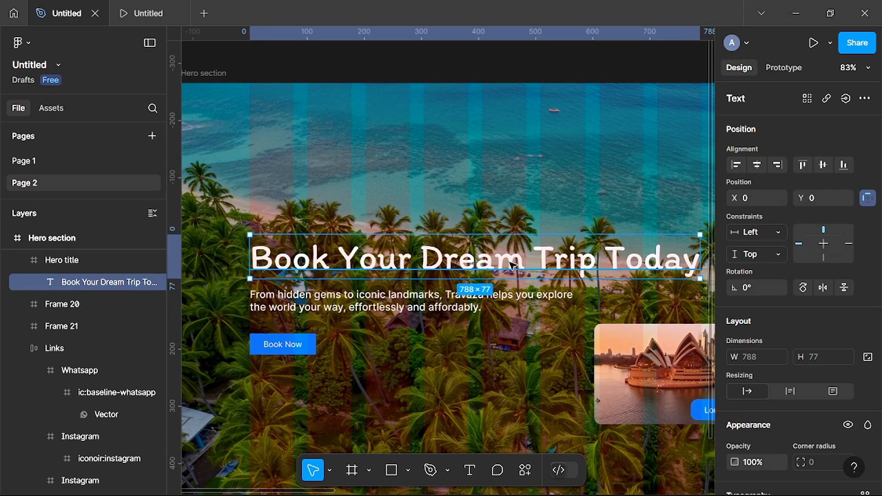
# - Move the "Book Your Dream Trip Today" text straight down inside the Hero title frame to Y 92, out of the clipped area
pyautogui.scroll(-2, 476, 260)
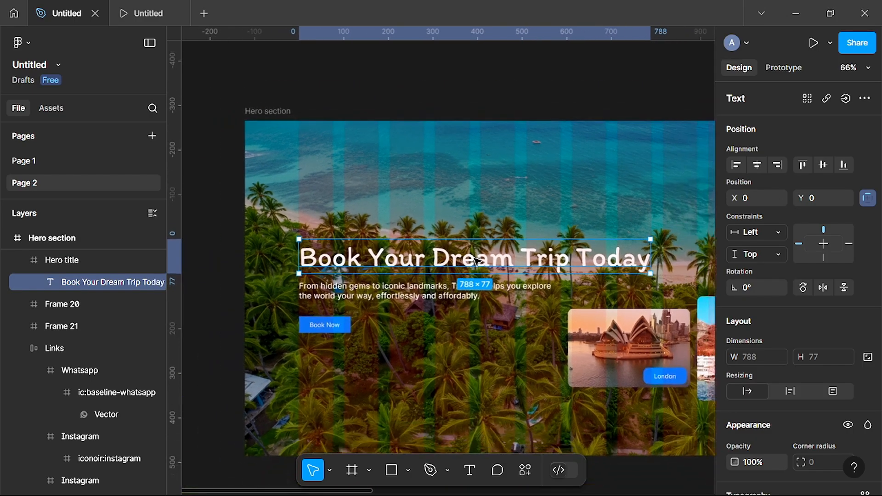
pyautogui.scroll(2, 467, 261)
pyautogui.scroll(1, 468, 261)
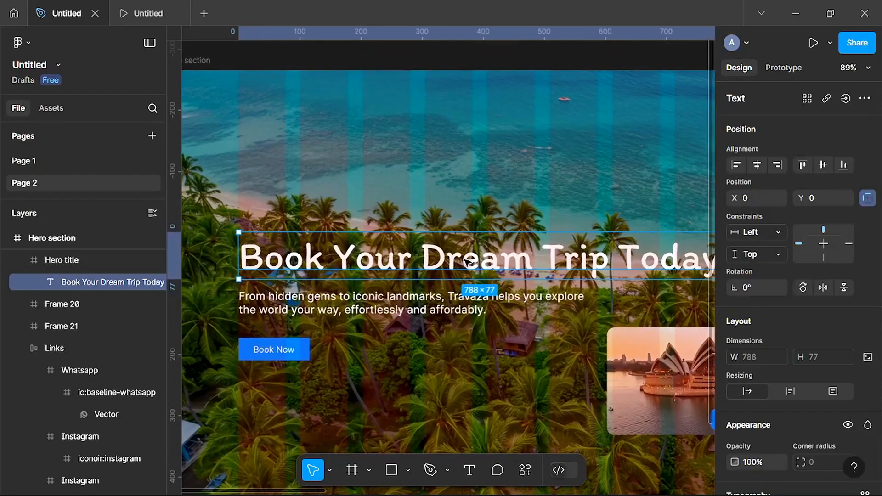
pyautogui.hscroll(2, 454, 262)
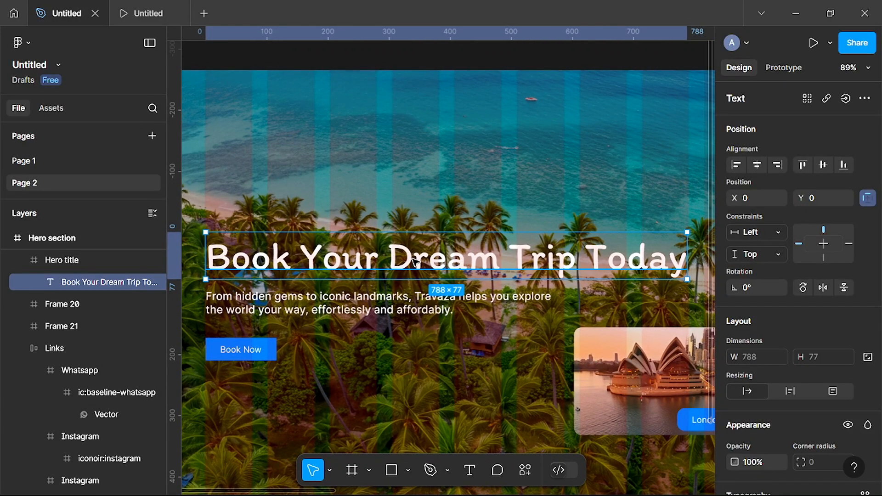
pyautogui.press('Down')
pyautogui.press('Down')
pyautogui.press('Down')
pyautogui.press('Down')
pyautogui.press('Down')
pyautogui.press('Down')
pyautogui.press('Down')
pyautogui.press('Down')
pyautogui.press('Down')
pyautogui.press('Down')
pyautogui.press('Down')
pyautogui.press('Down')
pyautogui.press('Down')
pyautogui.press('Down')
pyautogui.press('Down')
pyautogui.press('Down')
pyautogui.press('Down')
pyautogui.press('Down')
pyautogui.press('Down')
pyautogui.press('Down')
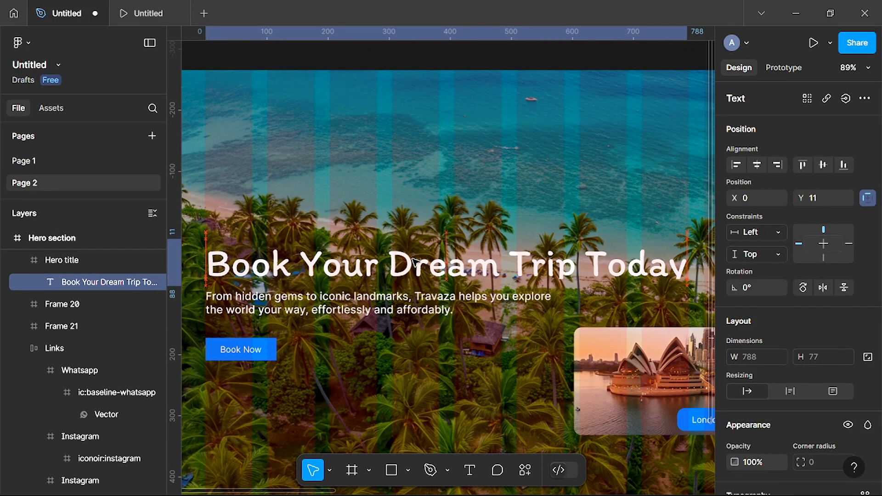
pyautogui.press('Down')
pyautogui.press('Down')
pyautogui.press('Down')
pyautogui.press('Down')
pyautogui.press('Down')
pyautogui.press('Down')
pyautogui.press('Down')
pyautogui.press('Down')
pyautogui.press('Down')
pyautogui.press('Down')
pyautogui.press('Down')
pyautogui.press('Down')
pyautogui.press('Down')
pyautogui.press('Down')
pyautogui.press('Down')
pyautogui.press('Down')
pyautogui.press('Down')
pyautogui.press('Down')
pyautogui.press('Down')
pyautogui.press('Down')
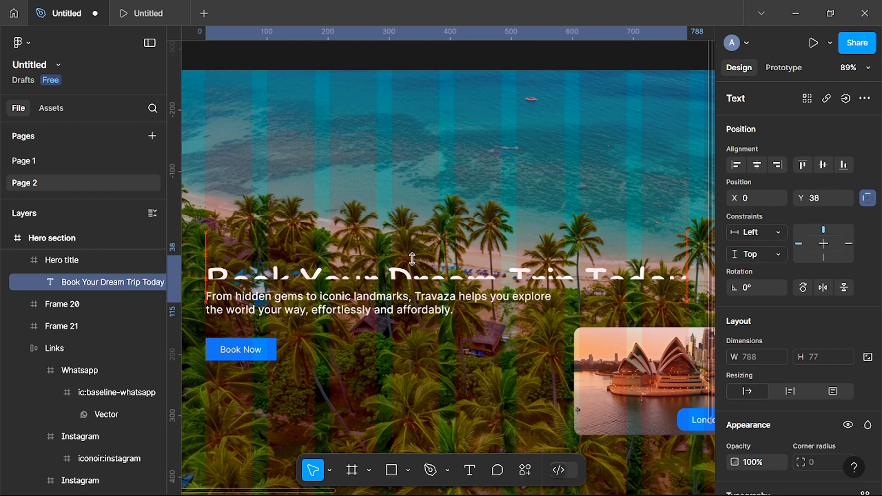
pyautogui.press('Down')
pyautogui.press('Down')
pyautogui.press('Down')
pyautogui.press('Down')
pyautogui.press('Down')
pyautogui.press('Down')
pyautogui.press('Down')
pyautogui.press('Down')
pyautogui.press('Down')
pyautogui.press('Down')
pyautogui.press('Down')
pyautogui.press('Down')
pyautogui.press('Down')
pyautogui.press('Down')
pyautogui.press('Down')
pyautogui.press('Down')
pyautogui.press('Down')
pyautogui.press('Down')
pyautogui.press('Down')
pyautogui.press('Down')
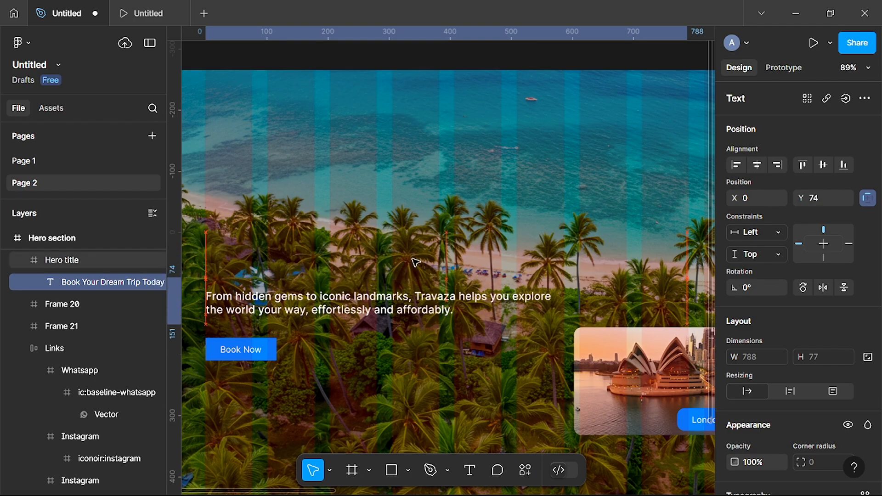
# - Turn on content clipping for the Hero body text frame
pyautogui.scroll(-2, 362, 303)
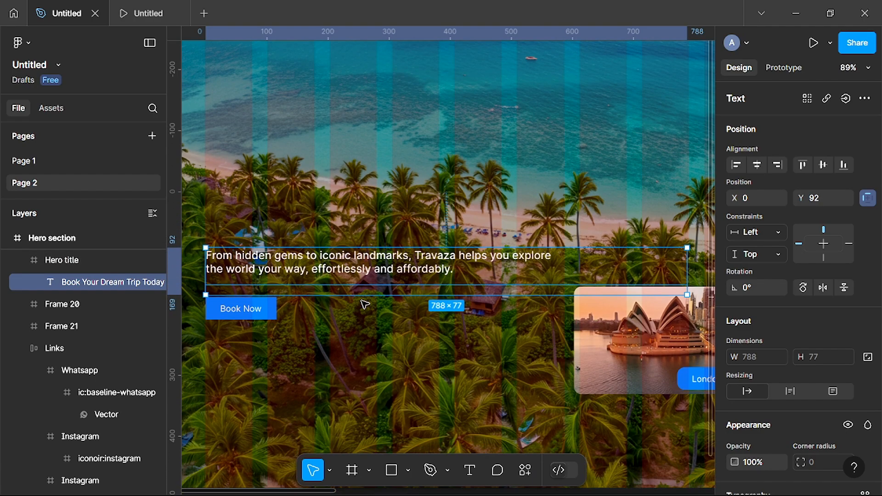
pyautogui.click(335, 266)
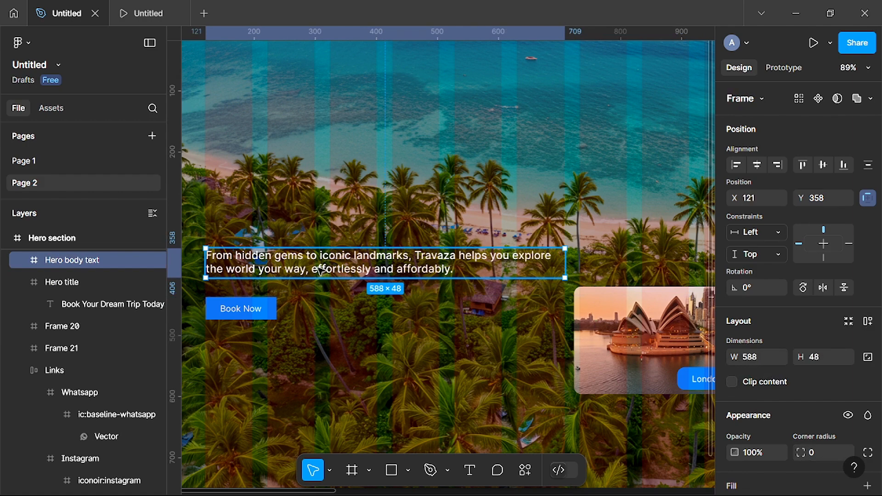
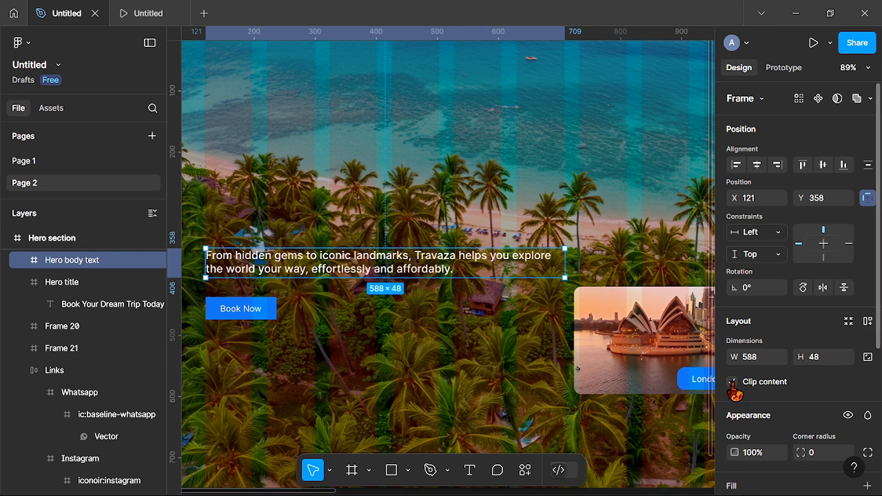
pyautogui.click(732, 383)
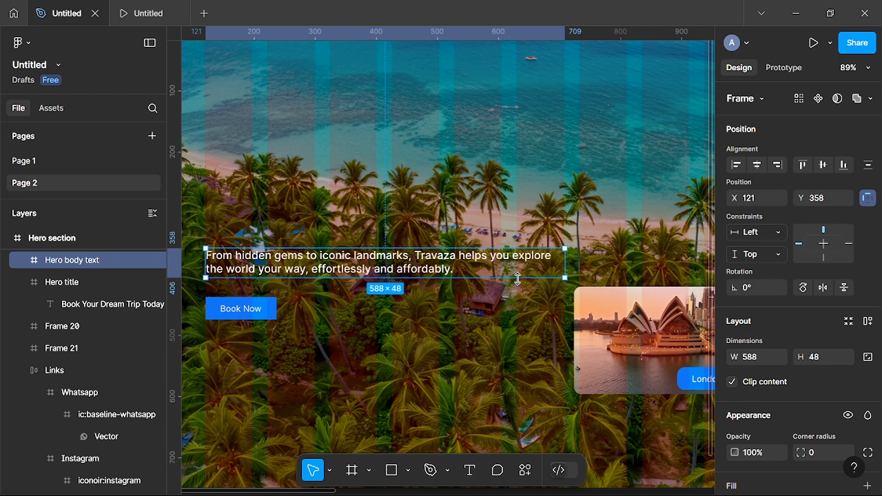
# - Move the "From hidden gems to iconic landmarks" text straight down inside the Hero body text frame to Y 81, out of the clipped area
pyautogui.doubleClick(435, 268)
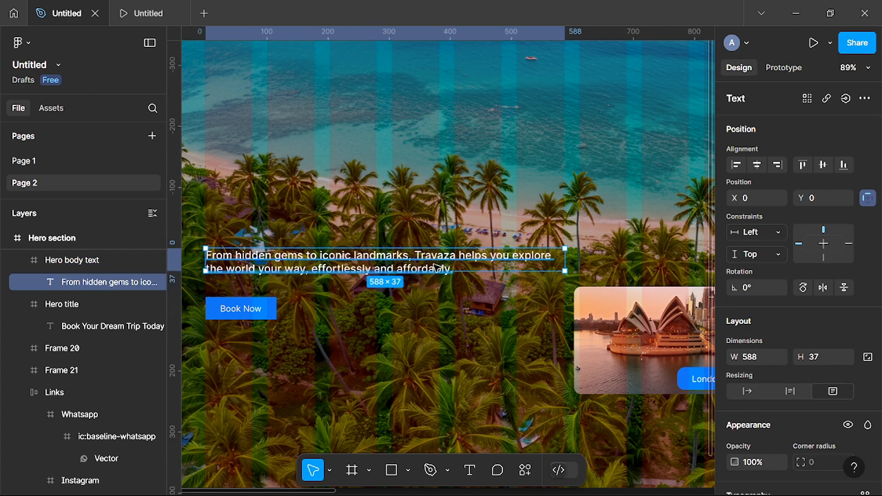
pyautogui.scroll(3, 383, 259)
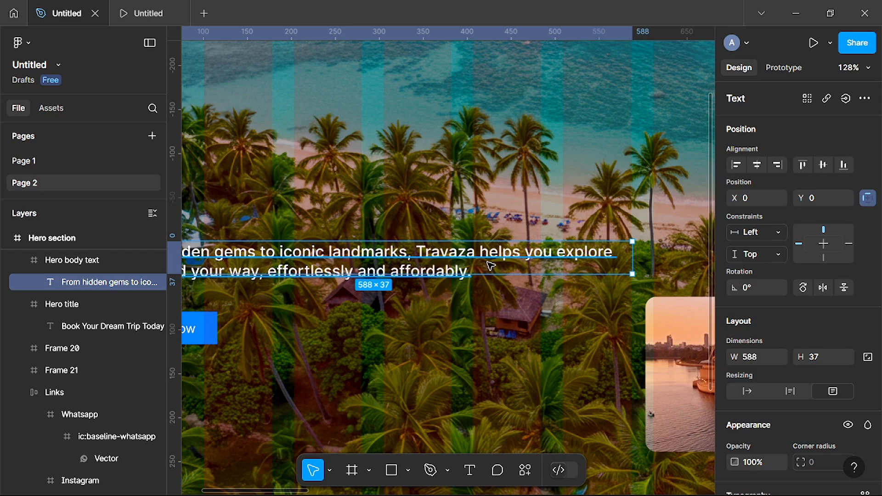
pyautogui.scroll(-5, 487, 264)
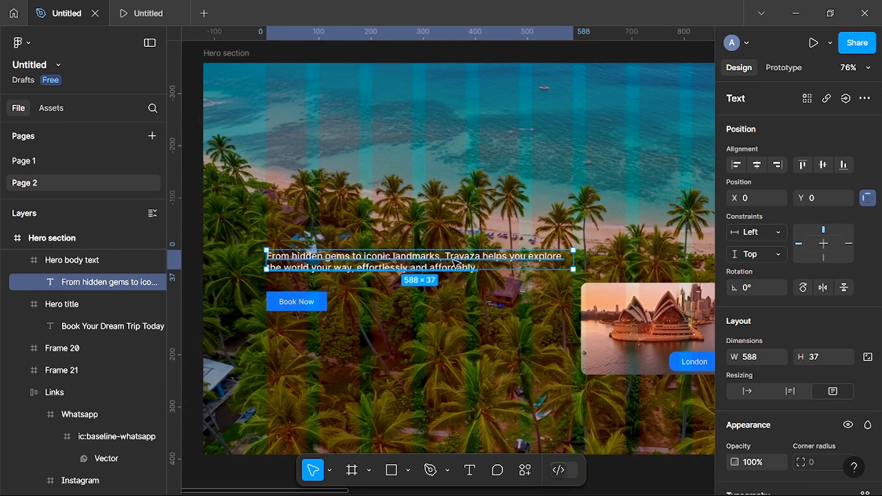
pyautogui.press('Down')
pyautogui.press('Down')
pyautogui.press('Down')
pyautogui.press('Down')
pyautogui.press('Down')
pyautogui.press('Down')
pyautogui.press('Down')
pyautogui.press('Down')
pyautogui.press('Down')
pyautogui.press('Down')
pyautogui.press('Down')
pyautogui.press('Down')
pyautogui.press('Down')
pyautogui.press('Down')
pyautogui.press('Down')
pyautogui.press('Down')
pyautogui.press('Down')
pyautogui.press('Down')
pyautogui.press('Down')
pyautogui.press('Down')
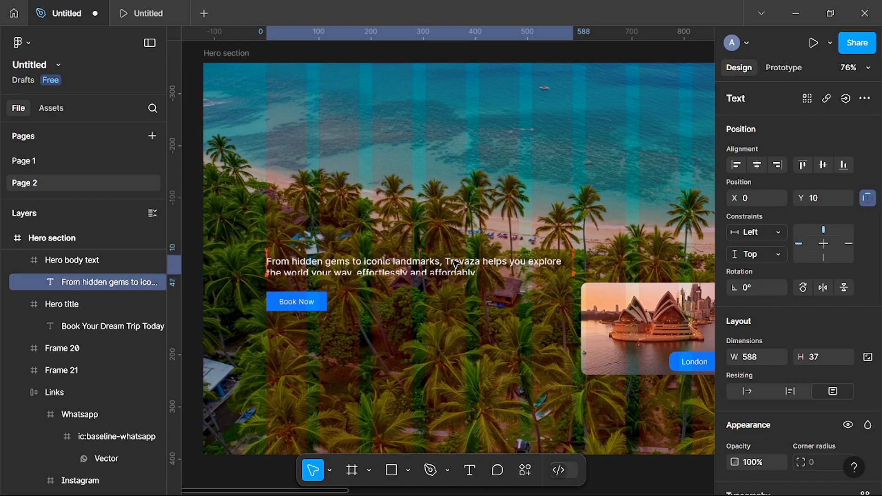
pyautogui.press('Down')
pyautogui.press('Down')
pyautogui.press('Down')
pyautogui.press('Down')
pyautogui.press('Down')
pyautogui.press('Down')
pyautogui.press('Down')
pyautogui.press('Down')
pyautogui.press('Down')
pyautogui.press('Down')
pyautogui.press('Down')
pyautogui.press('Down')
pyautogui.press('Down')
pyautogui.press('Down')
pyautogui.press('Down')
pyautogui.press('Down')
pyautogui.press('Down')
pyautogui.press('Down')
pyautogui.press('Down')
pyautogui.press('Down')
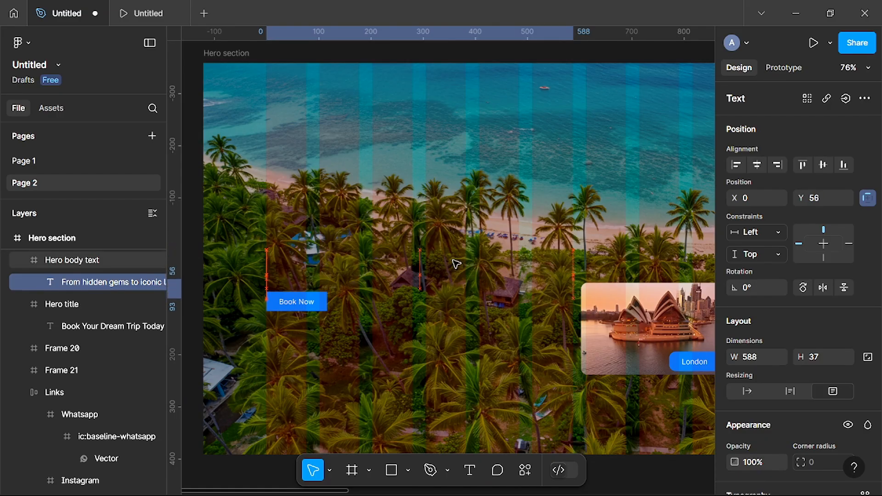
# - Turn on content clipping for Frame 19, the frame around the Book Now button
pyautogui.scroll(3, 380, 255)
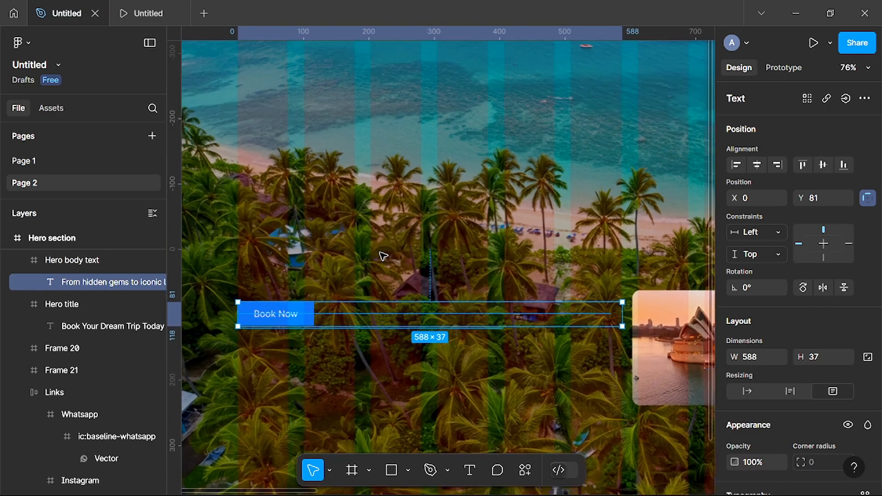
pyautogui.click(258, 327)
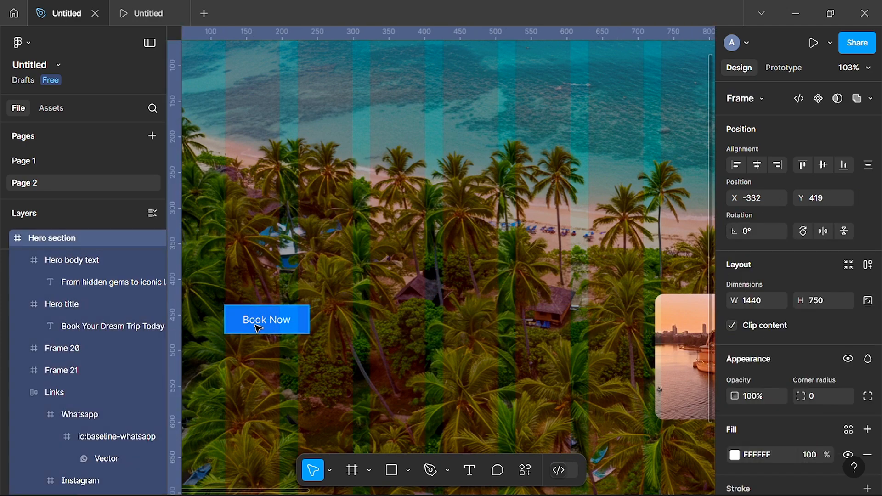
pyautogui.click(259, 325)
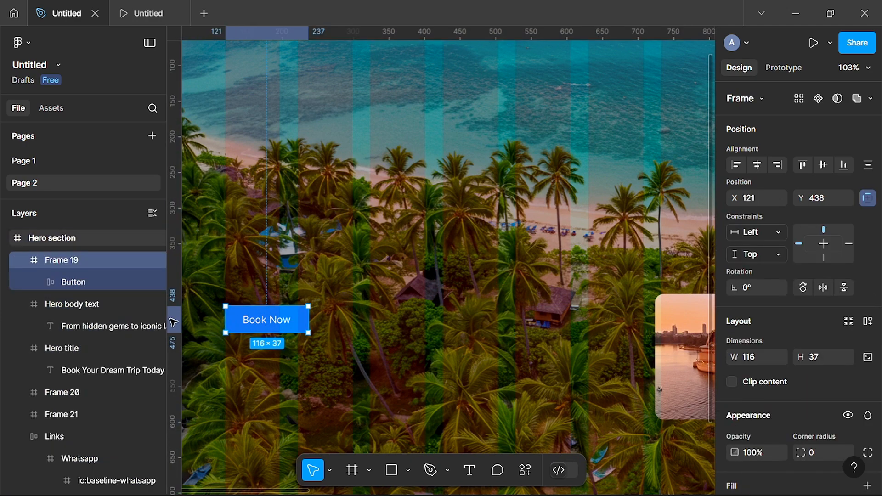
pyautogui.click(265, 325)
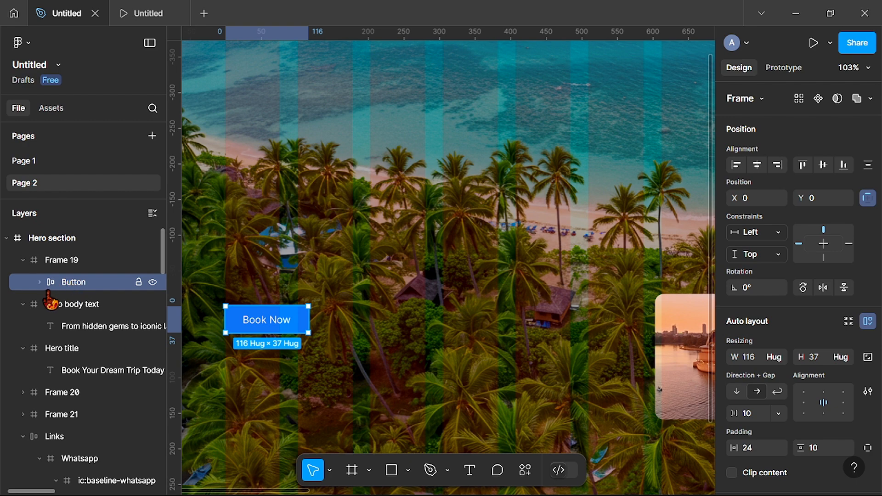
pyautogui.click(59, 262)
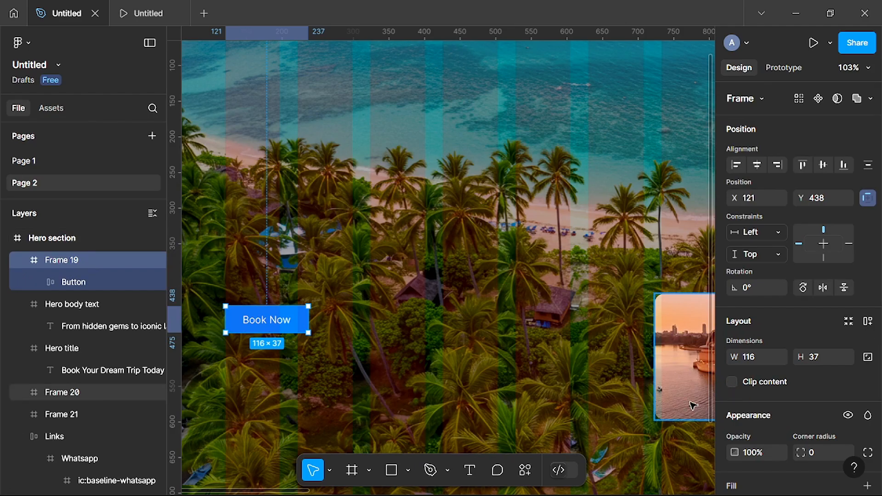
pyautogui.click(732, 383)
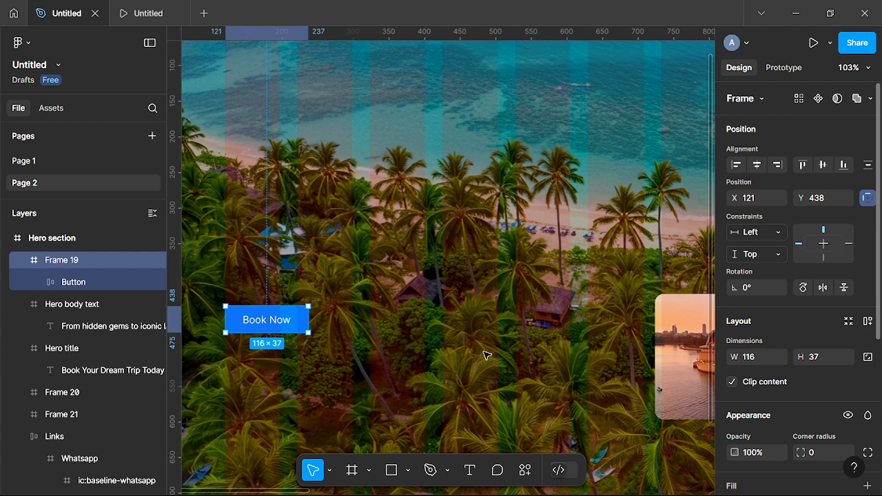
# - Move the Book Now button straight down inside Frame 19 until it is completely outside the clipped area
pyautogui.doubleClick(253, 325)
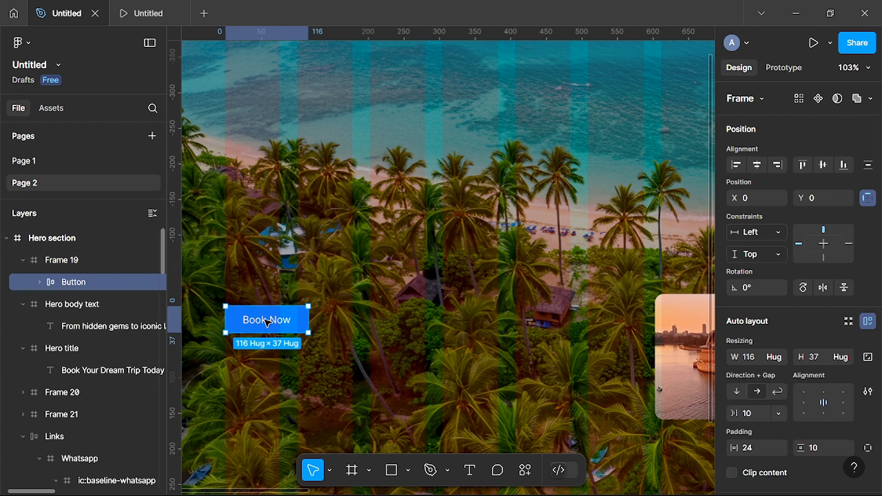
pyautogui.moveTo(273, 319); pyautogui.dragTo(276, 319)
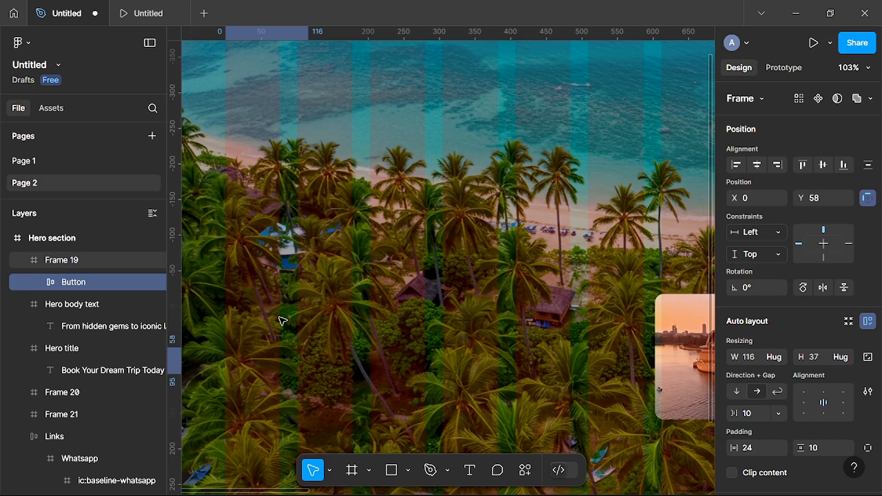
pyautogui.click(410, 409)
# - Turn on content clipping for Frame 20, the outer frame around the London image card
pyautogui.scroll(-4, 410, 409)
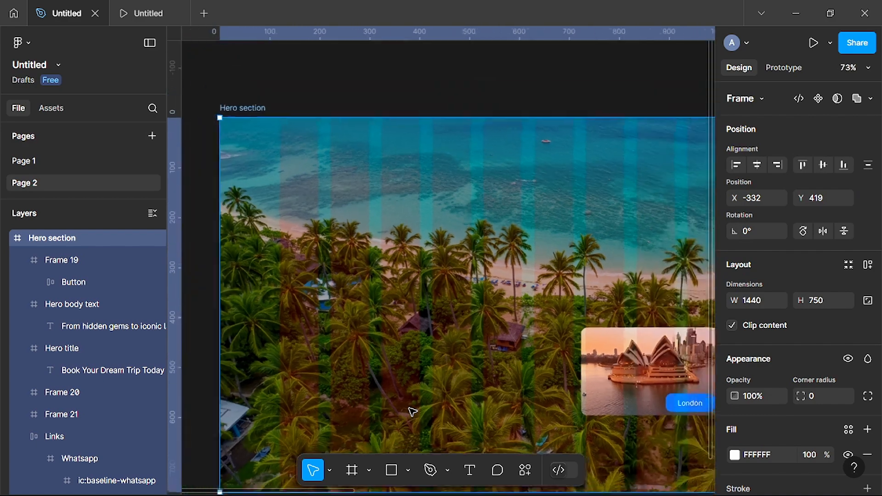
pyautogui.hscroll(4, 410, 409)
pyautogui.scroll(4, 412, 410)
pyautogui.hscroll(5, 412, 410)
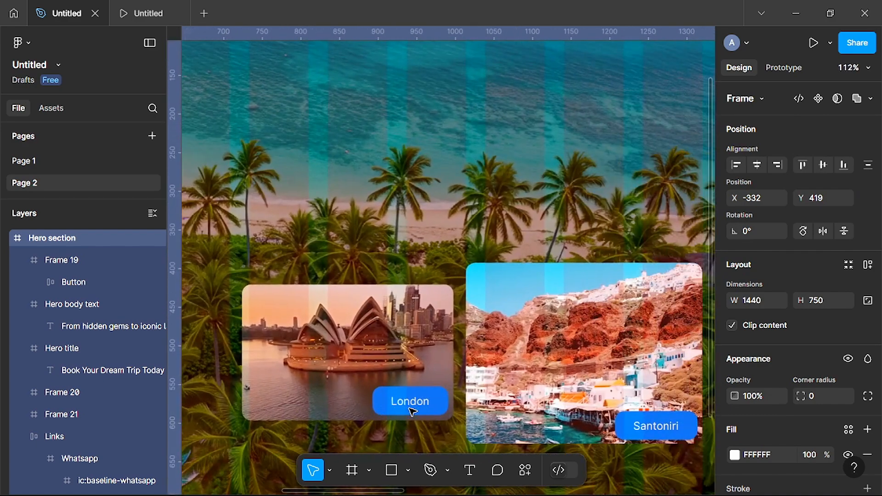
pyautogui.scroll(-3, 412, 410)
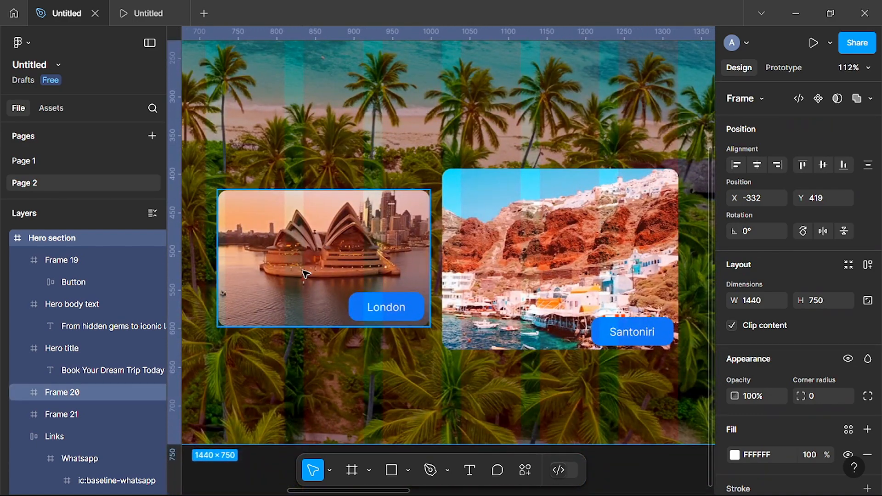
pyautogui.click(327, 270)
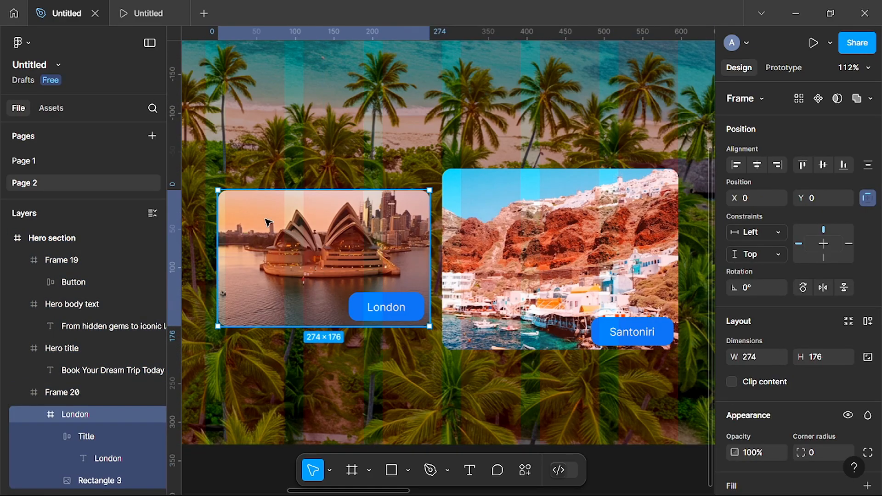
pyautogui.click(269, 377)
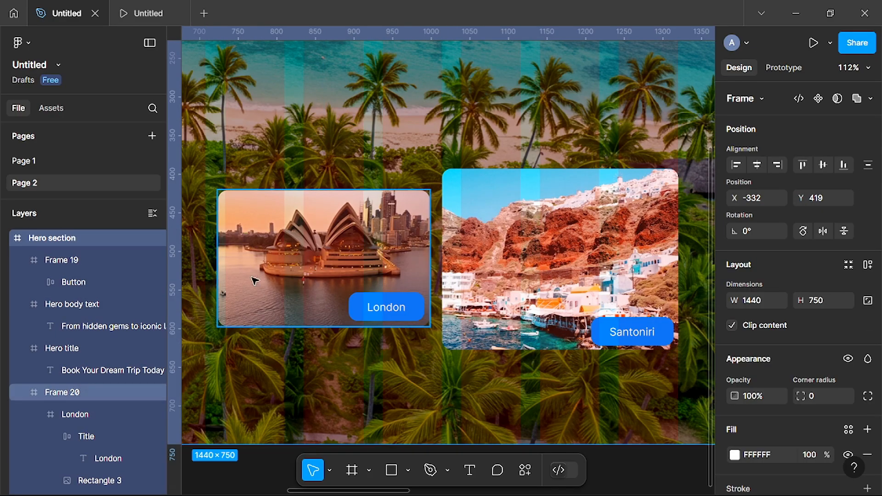
pyautogui.click(247, 252)
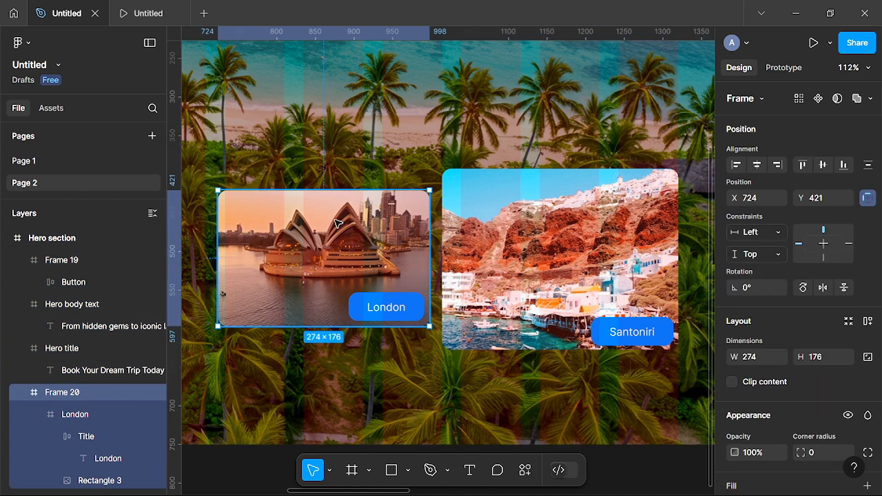
pyautogui.click(732, 382)
# - Move the London image card straight down inside Frame 20 to Y 221, completely outside the clipped area
pyautogui.click(331, 284)
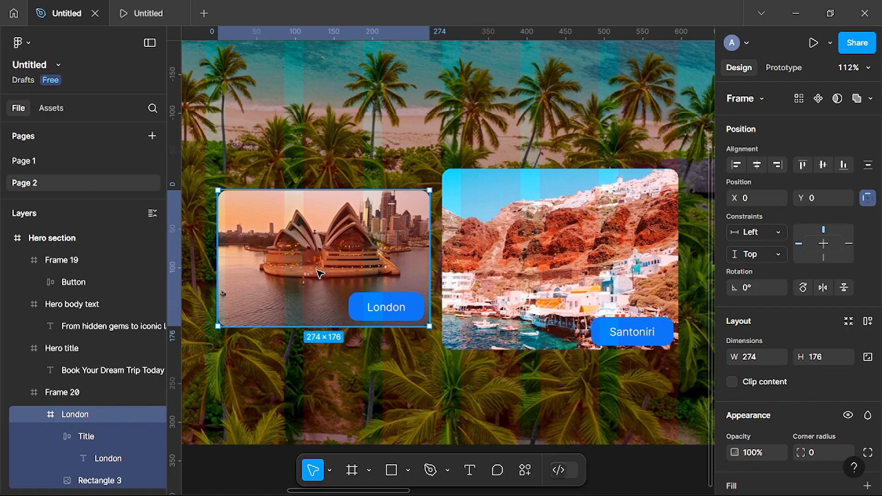
pyautogui.press('Down')
pyautogui.press('Down')
pyautogui.press('Down')
pyautogui.press('Down')
pyautogui.press('Down')
pyautogui.press('Down')
pyautogui.press('Down')
pyautogui.press('Down')
pyautogui.press('Down')
pyautogui.press('Down')
pyautogui.press('Down')
pyautogui.press('Down')
pyautogui.press('Down')
pyautogui.press('Down')
pyautogui.press('Down')
pyautogui.press('Down')
pyautogui.press('Down')
pyautogui.press('Down')
pyautogui.press('Down')
pyautogui.press('Down')
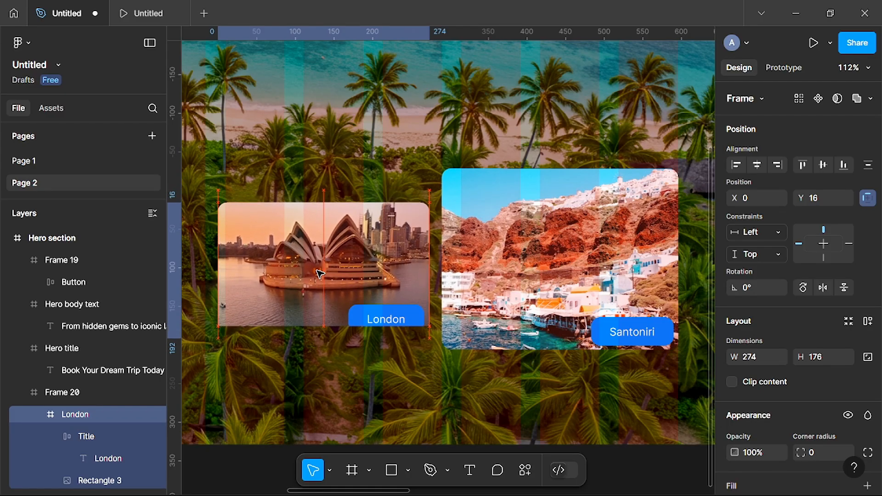
pyautogui.press('Down')
pyautogui.press('Down')
pyautogui.press('Down')
pyautogui.press('Down')
pyautogui.press('Down')
pyautogui.press('Down')
pyautogui.press('Down')
pyautogui.press('Down')
pyautogui.press('Down')
pyautogui.press('Down')
pyautogui.press('Down')
pyautogui.press('Down')
pyautogui.press('Down')
pyautogui.press('Down')
pyautogui.press('Down')
pyautogui.press('Down')
pyautogui.press('Down')
pyautogui.press('Down')
pyautogui.press('Down')
pyautogui.press('Down')
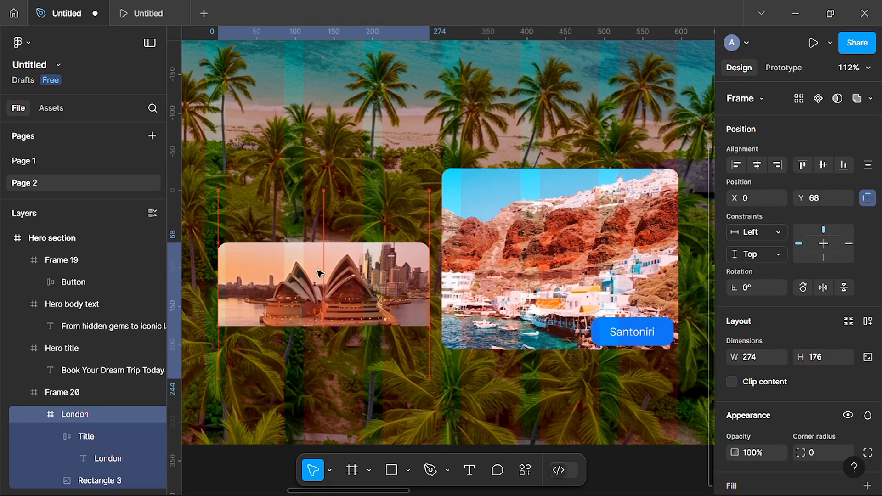
pyautogui.press('Down')
pyautogui.press('Down')
pyautogui.press('Down')
pyautogui.press('Down')
pyautogui.press('Down')
pyautogui.press('Down')
pyautogui.press('Down')
pyautogui.press('Down')
pyautogui.press('Down')
pyautogui.press('Down')
pyautogui.press('Down')
pyautogui.press('Down')
pyautogui.press('Down')
pyautogui.press('Down')
pyautogui.press('Down')
pyautogui.press('Down')
pyautogui.press('Down')
pyautogui.press('Down')
pyautogui.press('Down')
pyautogui.press('Down')
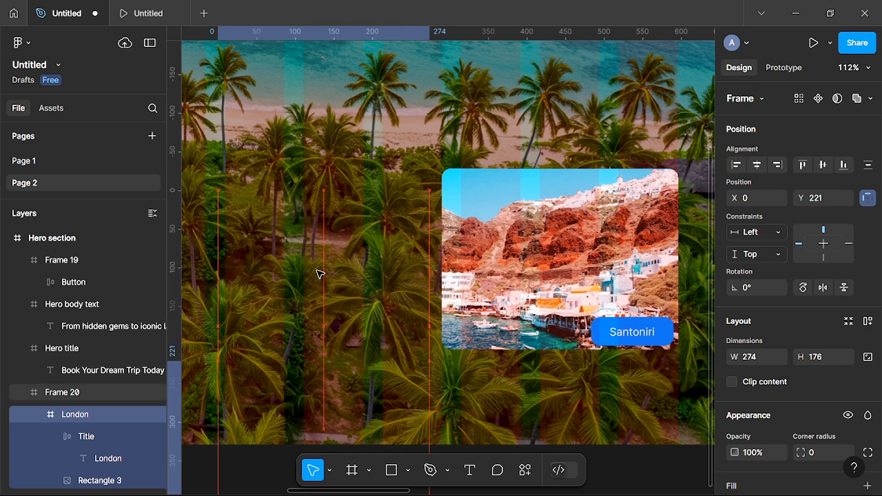
# - Turn on content clipping for Frame 21 and move the Santorini card inside it straight down to Y 273, out of the clipped area
pyautogui.click(538, 248)
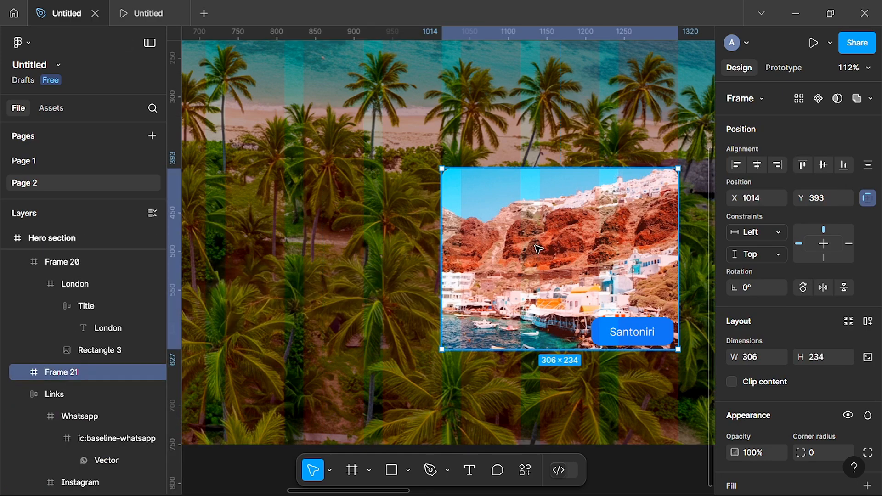
pyautogui.click(731, 383)
pyautogui.doubleClick(577, 294)
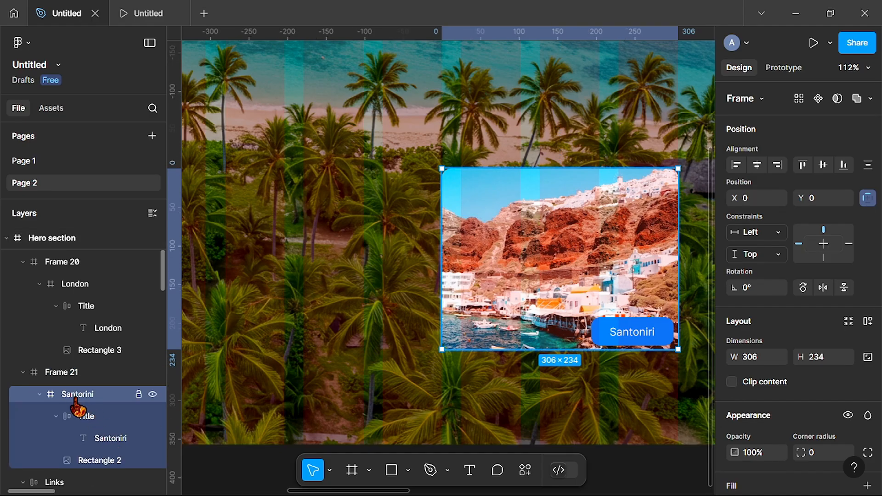
pyautogui.press('Down')
pyautogui.press('Down')
pyautogui.press('Down')
pyautogui.press('Down')
pyautogui.press('Down')
pyautogui.press('Down')
pyautogui.press('Down')
pyautogui.press('Down')
pyautogui.press('Down')
pyautogui.press('Down')
pyautogui.press('Down')
pyautogui.press('Down')
pyautogui.press('Down')
pyautogui.press('Down')
pyautogui.press('Down')
pyautogui.press('Down')
pyautogui.press('Down')
pyautogui.press('Down')
pyautogui.press('Down')
pyautogui.press('Down')
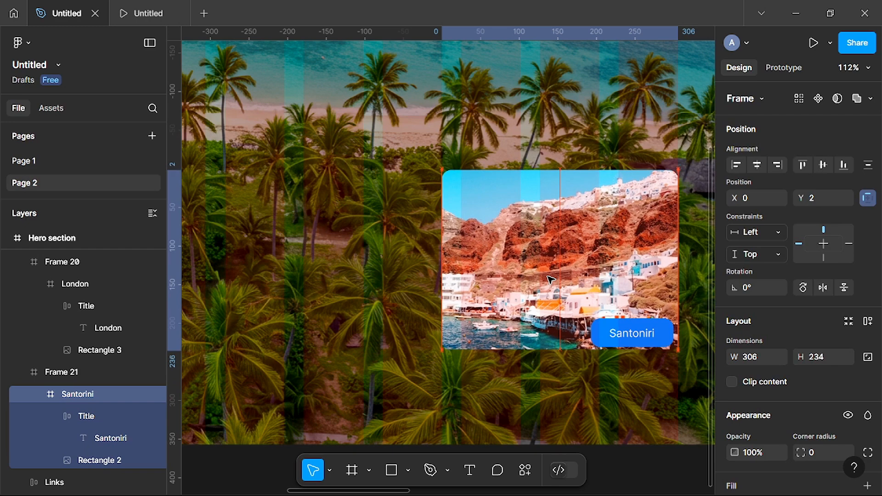
pyautogui.press('Down')
pyautogui.press('Down')
pyautogui.press('Down')
pyautogui.press('Down')
pyautogui.press('Down')
pyautogui.press('Down')
pyautogui.press('Down')
pyautogui.press('Down')
pyautogui.press('Down')
pyautogui.press('Down')
pyautogui.press('Down')
pyautogui.press('Down')
pyautogui.press('Down')
pyautogui.press('Down')
pyautogui.press('Down')
pyautogui.press('Down')
pyautogui.press('Down')
pyautogui.press('Down')
pyautogui.press('Down')
pyautogui.press('Down')
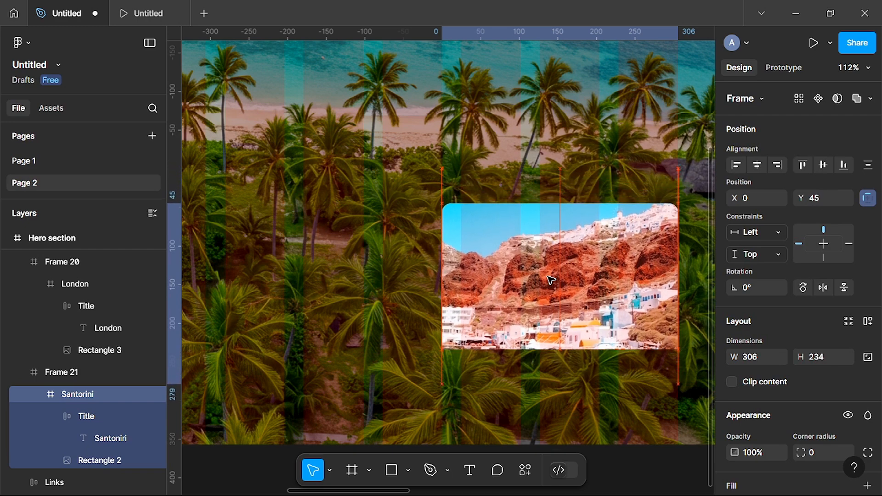
pyautogui.scroll(-5, 548, 276)
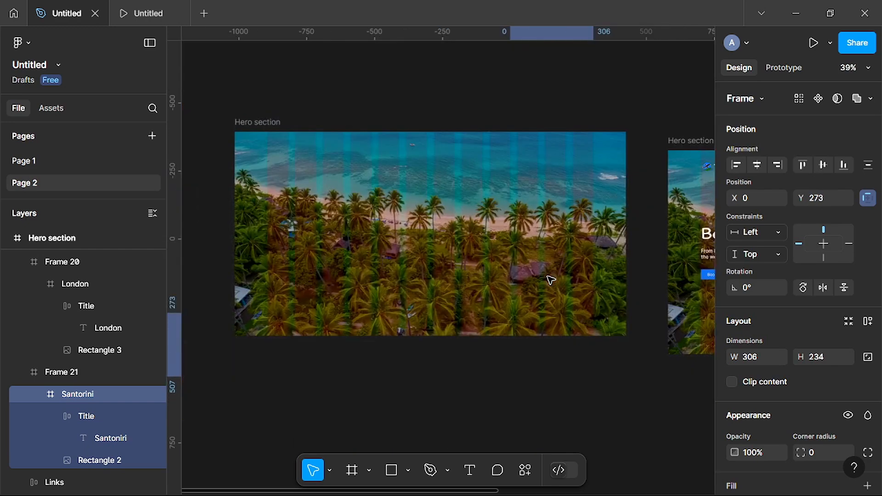
pyautogui.hscroll(-1, 548, 277)
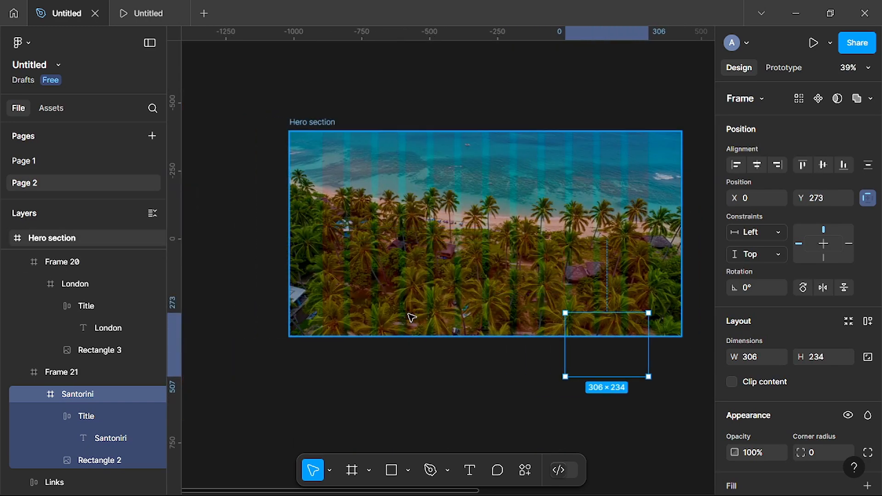
pyautogui.click(441, 384)
pyautogui.scroll(3, 475, 296)
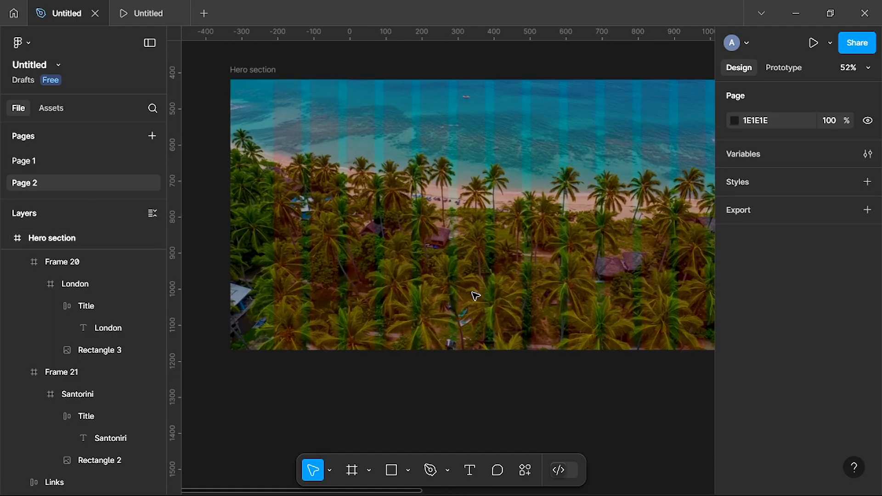
pyautogui.hscroll(2, 478, 282)
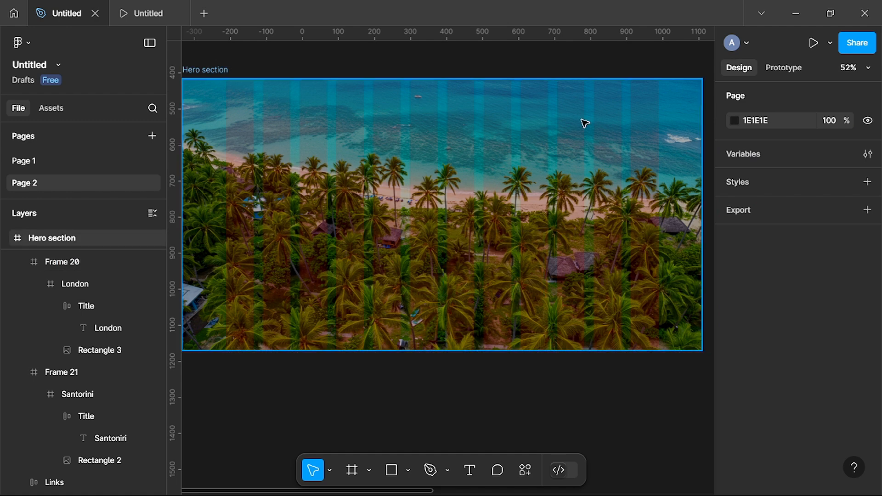
pyautogui.hscroll(-2, 524, 108)
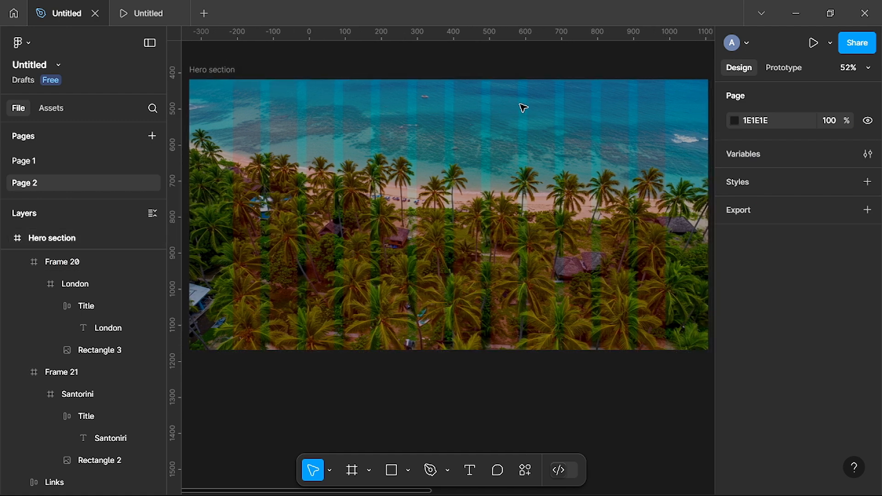
pyautogui.scroll(-1, 523, 108)
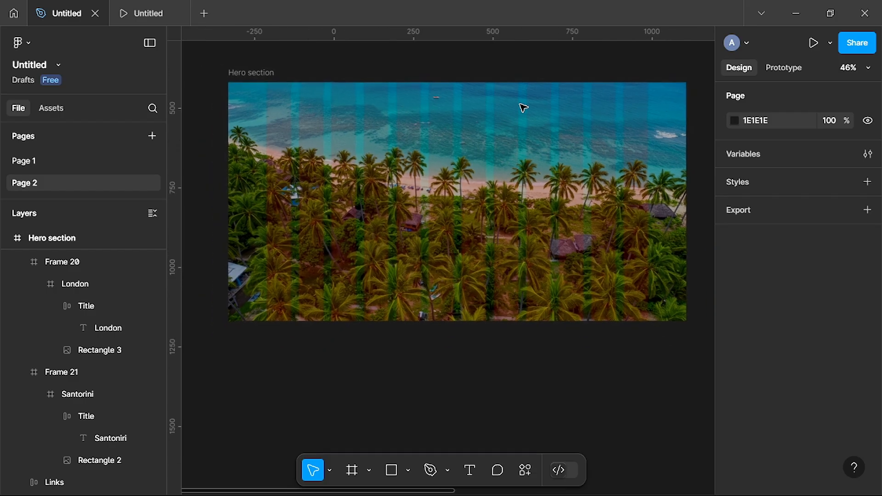
pyautogui.hscroll(-2, 523, 107)
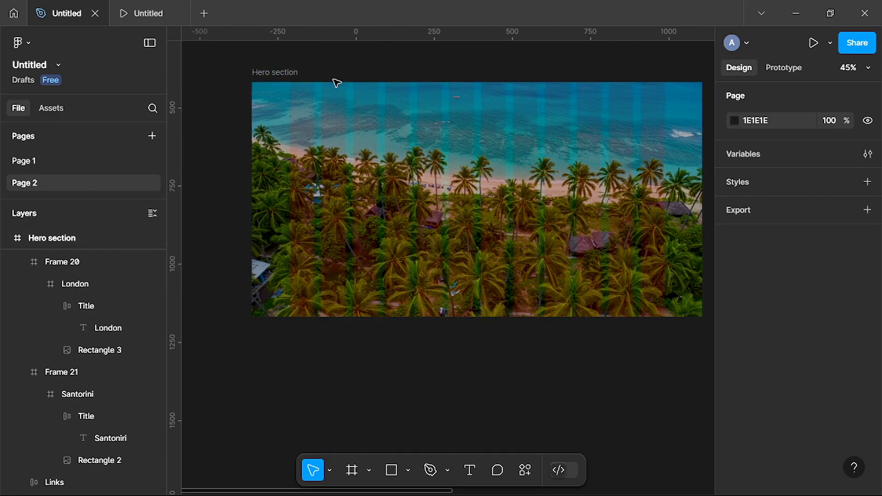
pyautogui.click(277, 76)
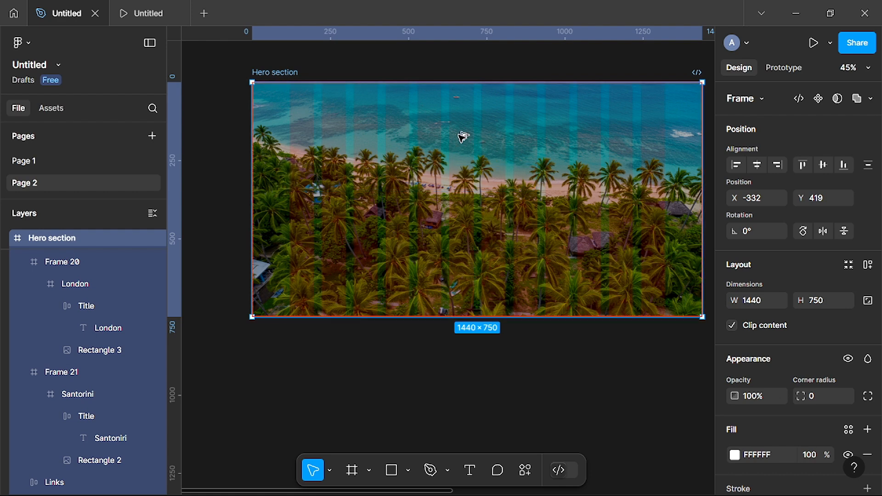
pyautogui.moveTo(462, 136); pyautogui.dragTo(414, 186)
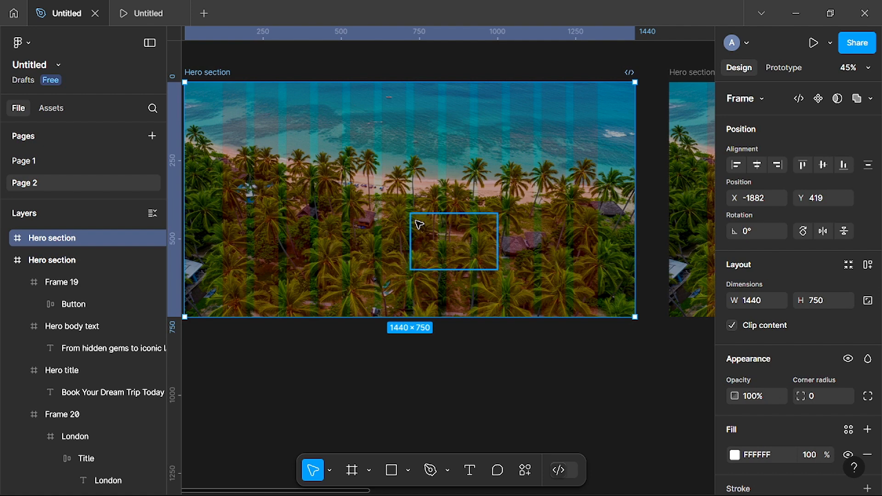
pyautogui.press('Delete')
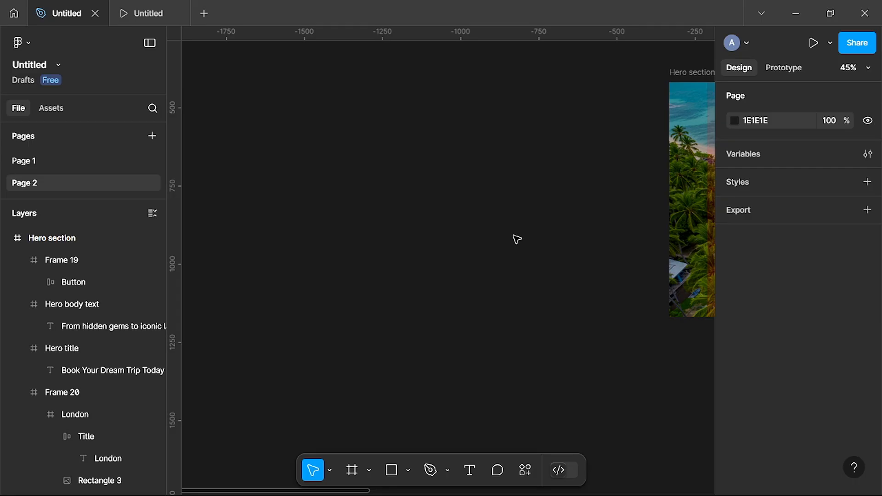
# - Draw a 1440 × 750 rectangle that covers the entire Hero section frame whose contents are hidden
pyautogui.hscroll(10, 497, 238)
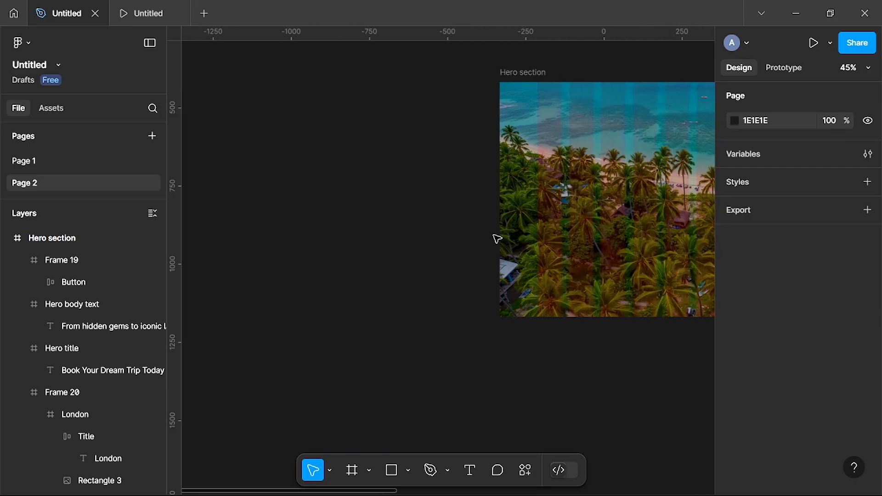
pyautogui.hscroll(3, 497, 239)
pyautogui.keyDown('ctrl'); pyautogui.scroll(-3, 497, 238); pyautogui.keyUp('ctrl')
pyautogui.keyDown('ctrl'); pyautogui.scroll(3, 498, 238); pyautogui.keyUp('ctrl')
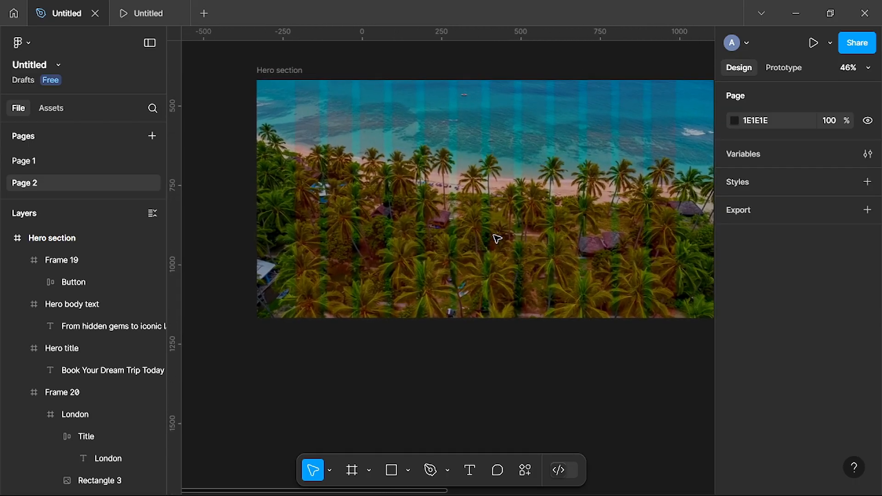
pyautogui.hscroll(2, 497, 239)
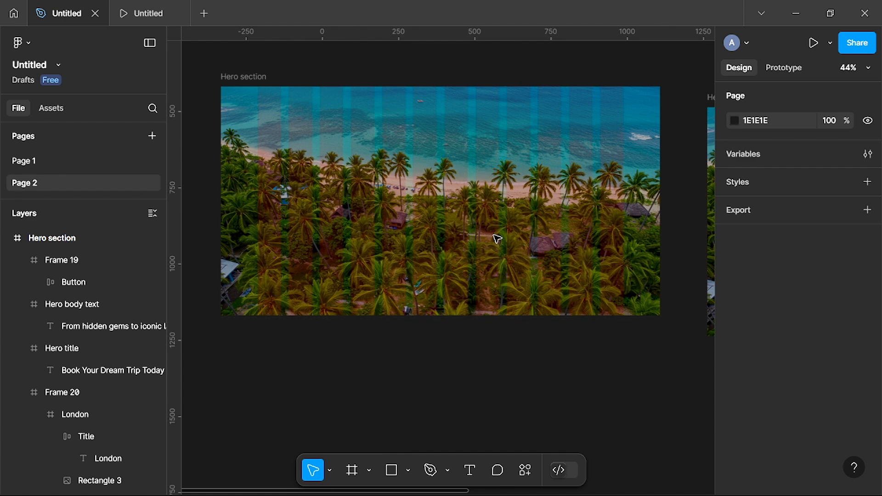
pyautogui.click(425, 247)
pyautogui.hscroll(1, 406, 293)
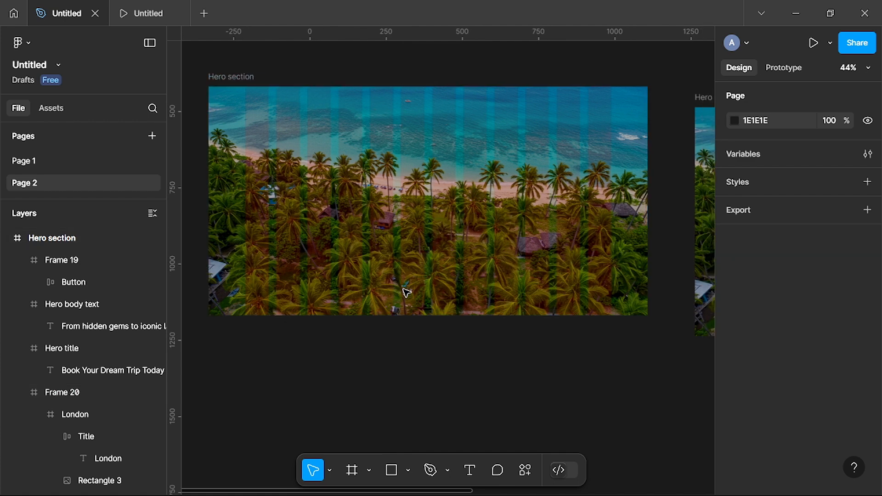
pyautogui.scroll(1, 407, 293)
pyautogui.scroll(-2, 406, 292)
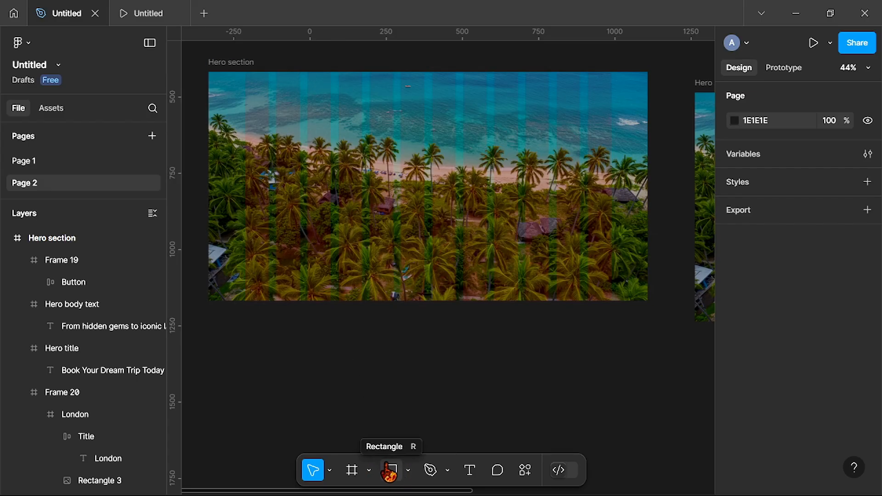
pyautogui.click(408, 471)
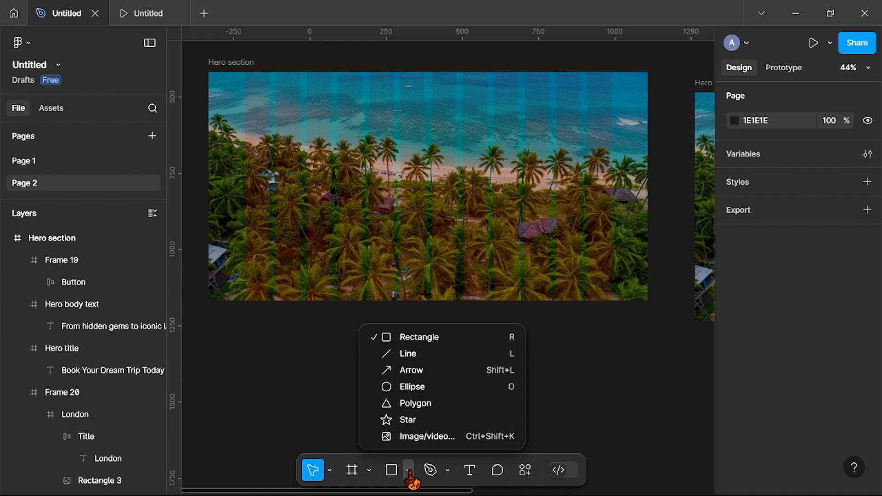
pyautogui.click(425, 339)
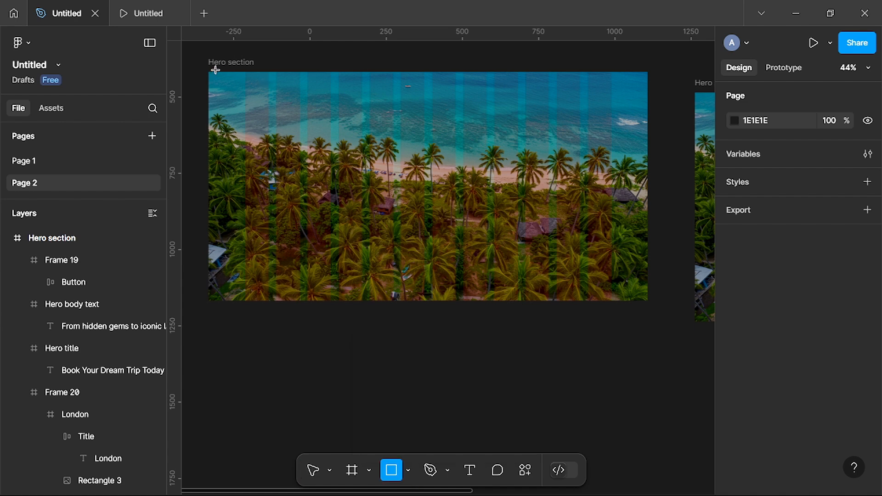
pyautogui.scroll(5, 209, 70)
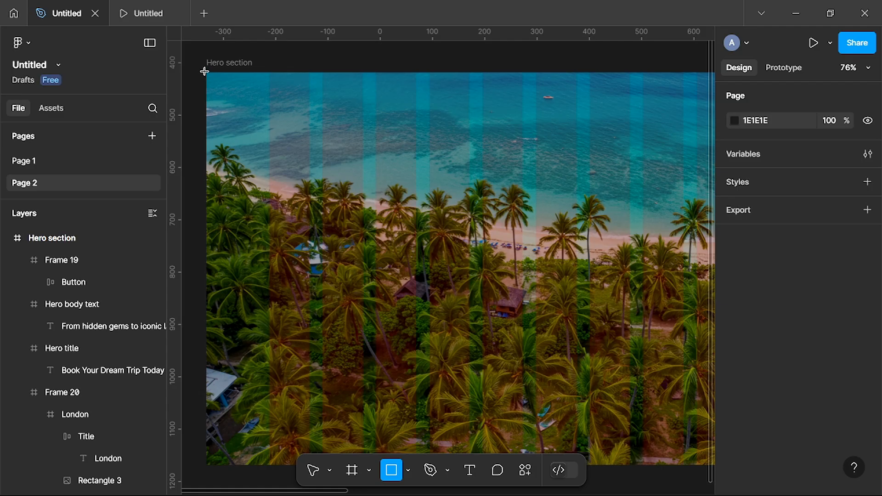
pyautogui.moveTo(207, 73)
pyautogui.mouseDown()
pyautogui.moveTo(568, 396)
pyautogui.moveTo(710, 464)
pyautogui.moveTo(625, 465)
pyautogui.moveTo(688, 414)
pyautogui.moveTo(679, 344)
pyautogui.mouseUp()
pyautogui.scroll(-3, 634, 465)
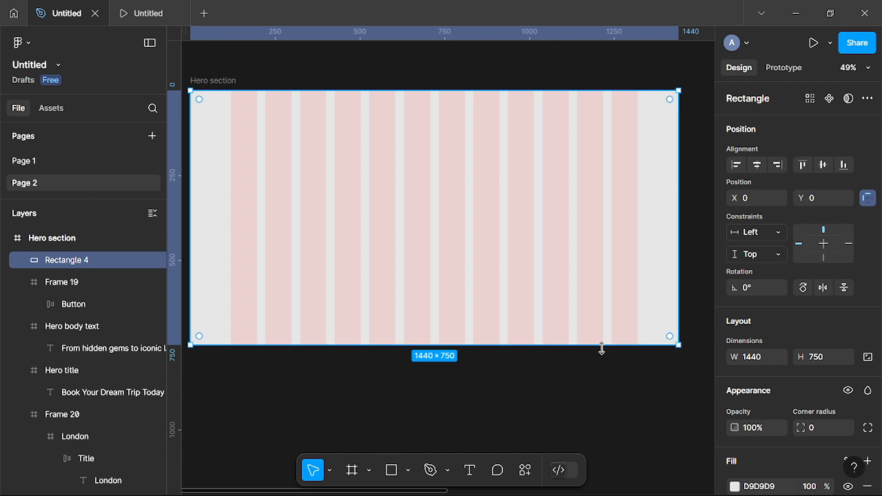
# - Move the new rectangle straight down out of the Hero section frame to Y 1304, directly below it on the canvas
pyautogui.scroll(-2, 424, 405)
pyautogui.scroll(-3, 424, 405)
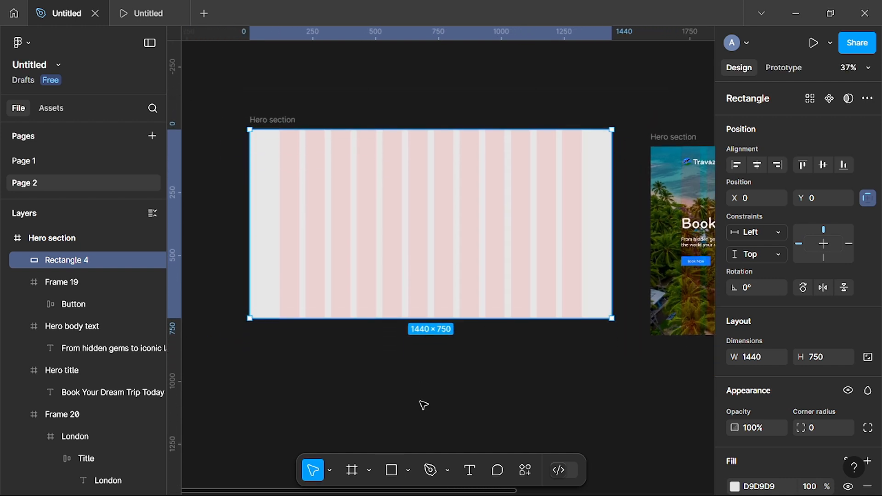
pyautogui.scroll(-2, 420, 406)
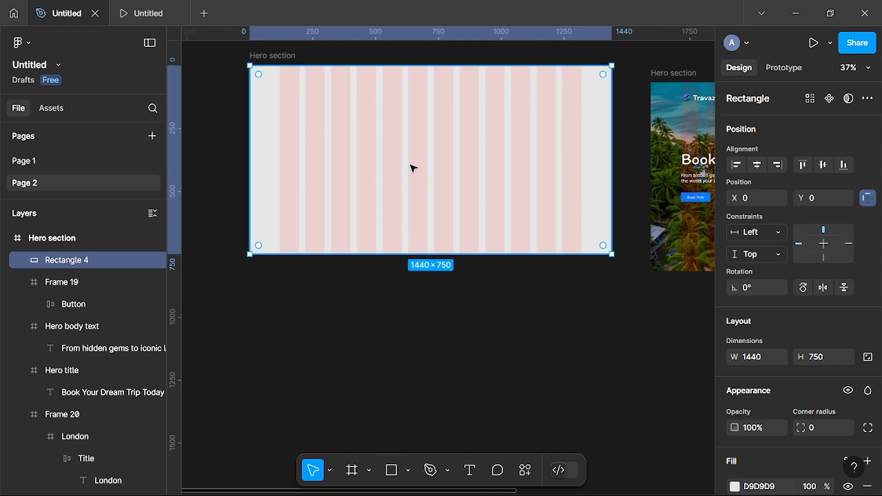
pyautogui.moveTo(413, 167); pyautogui.dragTo(411, 389)
pyautogui.scroll(-5, 410, 388)
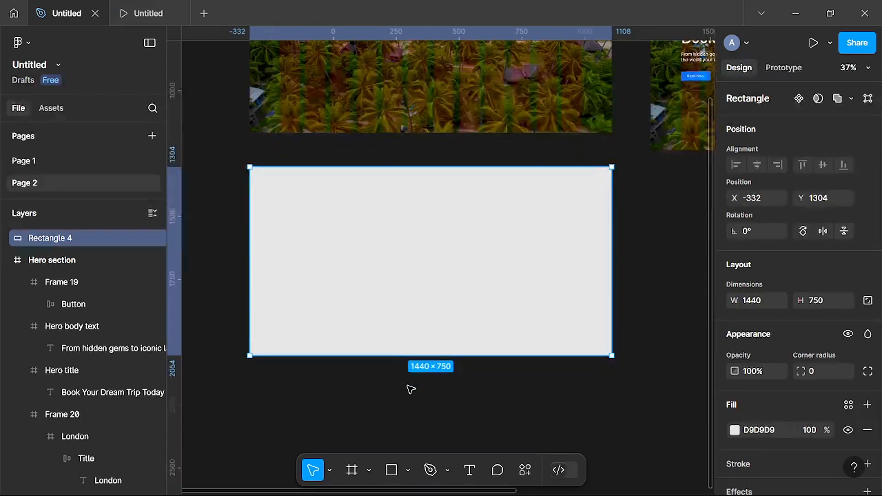
# - Set the fill of the rectangle below the Hero section to white, FFFFFF
pyautogui.scroll(2, 410, 387)
pyautogui.scroll(2, 408, 386)
pyautogui.scroll(1, 408, 385)
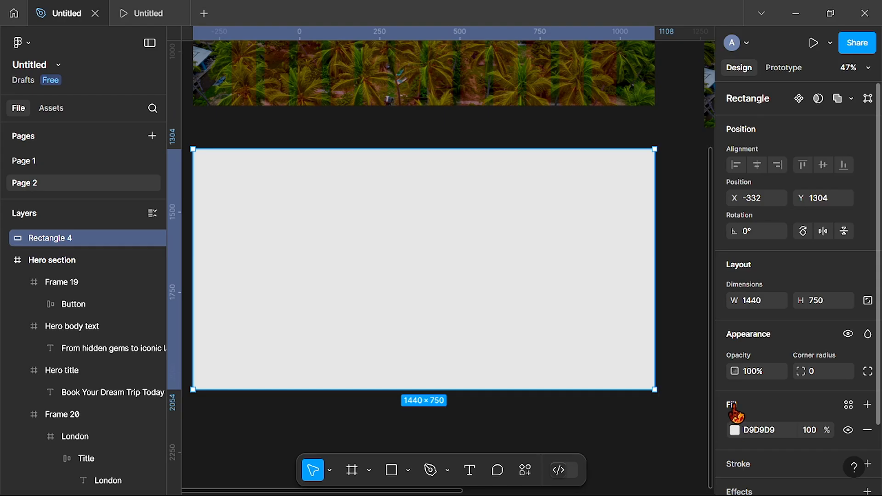
pyautogui.click(735, 431)
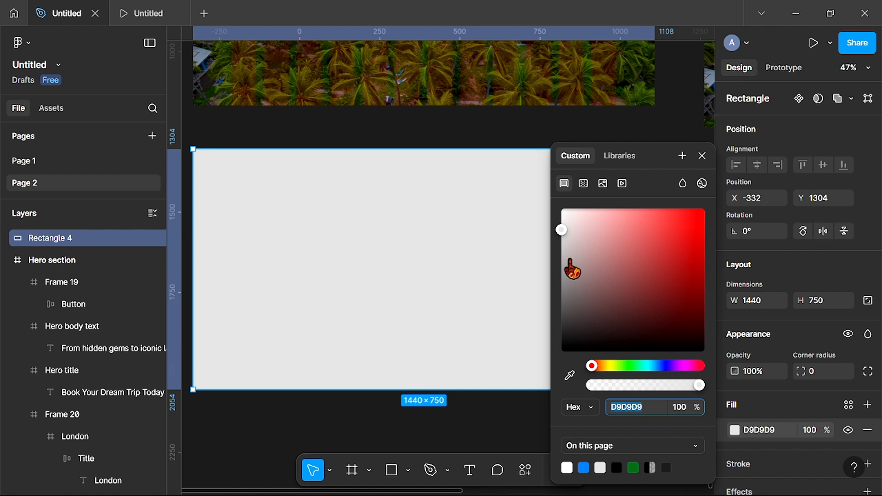
pyautogui.moveTo(563, 239); pyautogui.dragTo(557, 199)
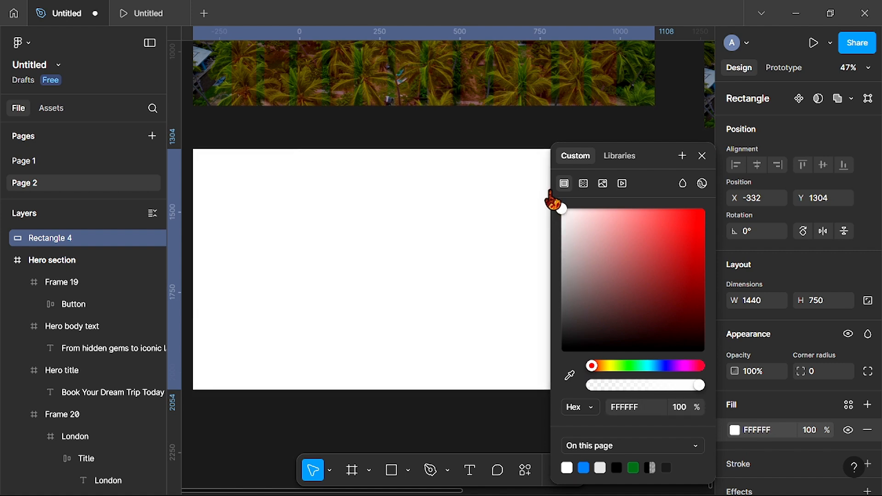
pyautogui.click(701, 156)
pyautogui.scroll(1, 546, 155)
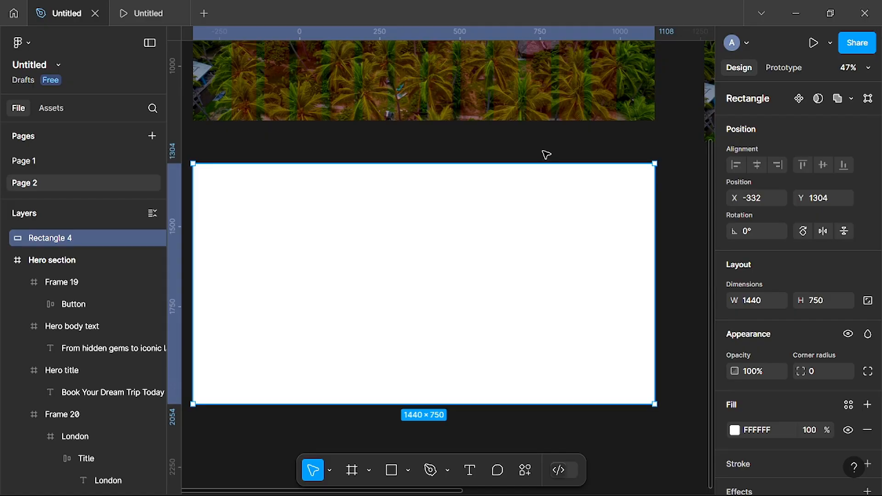
pyautogui.scroll(-2, 546, 154)
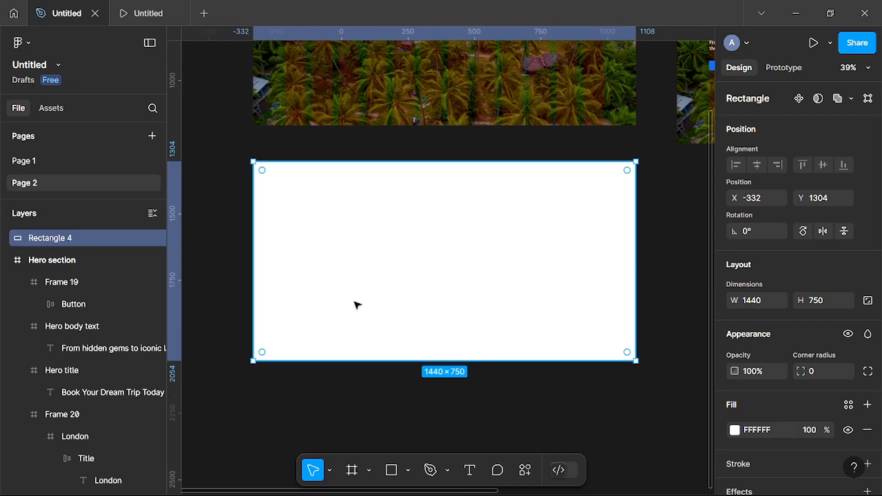
# - Place a copy of the Travaza logo text from the complete Hero section over the white rectangle, at X 187, Y 1660
pyautogui.scroll(5, 437, 268)
pyautogui.hscroll(5, 438, 268)
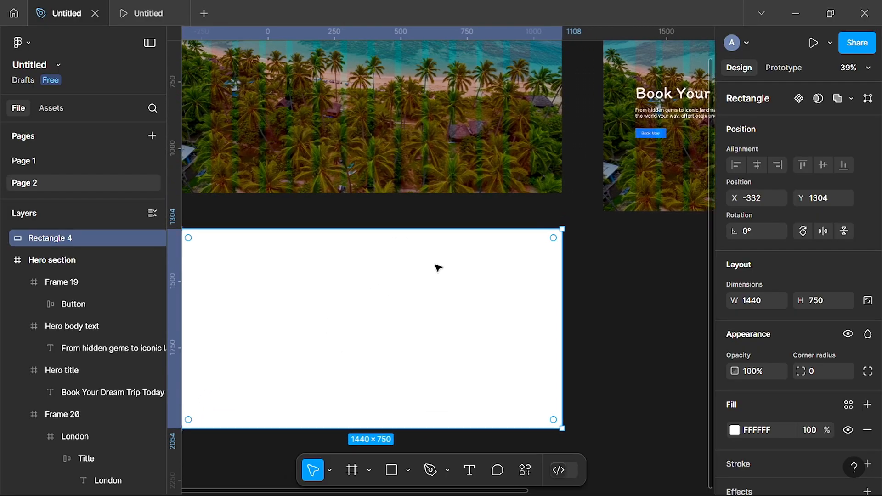
pyautogui.scroll(5, 438, 268)
pyautogui.hscroll(5, 438, 268)
pyautogui.scroll(3, 438, 268)
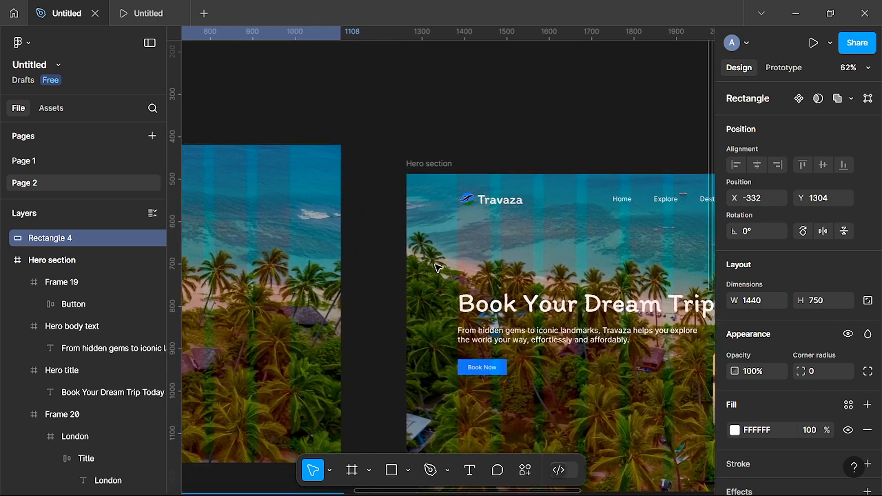
pyautogui.scroll(-2, 438, 267)
pyautogui.hscroll(3, 438, 268)
pyautogui.scroll(2, 408, 152)
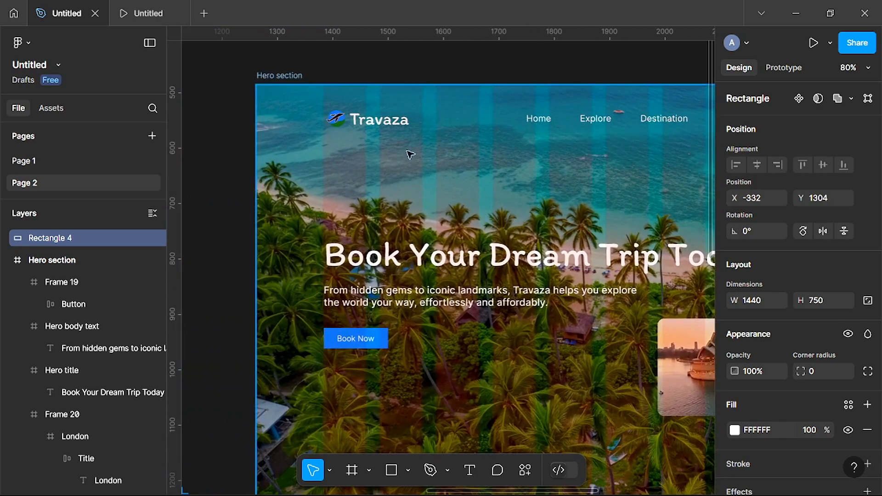
pyautogui.click(381, 119)
pyautogui.doubleClick(381, 119)
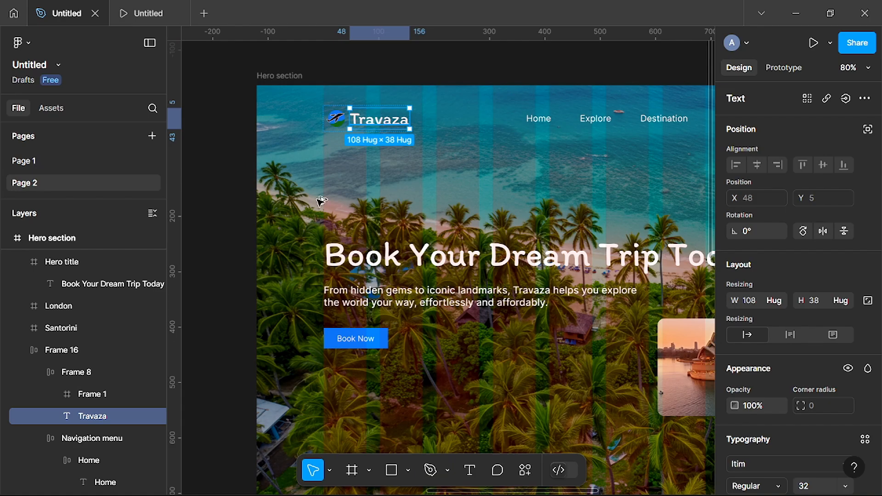
pyautogui.moveTo(320, 201); pyautogui.dragTo(252, 382)
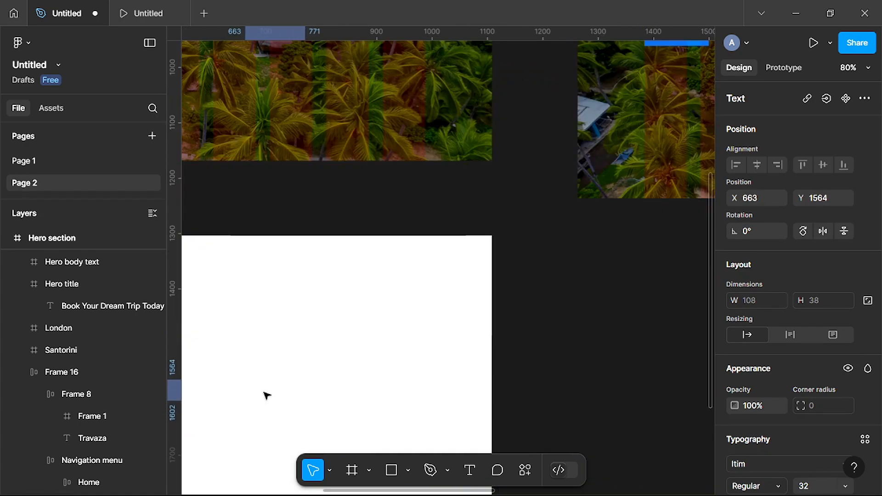
pyautogui.moveTo(264, 393); pyautogui.dragTo(266, 391)
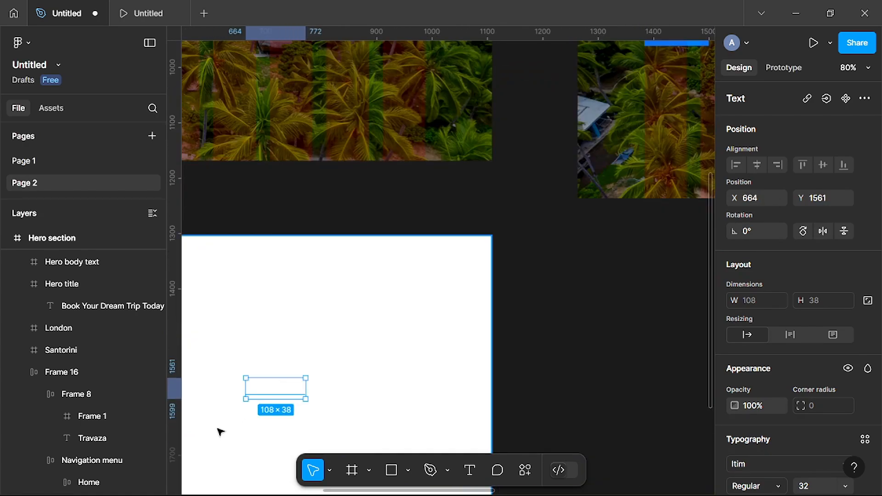
pyautogui.scroll(-4, 219, 430)
pyautogui.moveTo(224, 412); pyautogui.dragTo(411, 295)
pyautogui.scroll(2, 305, 328)
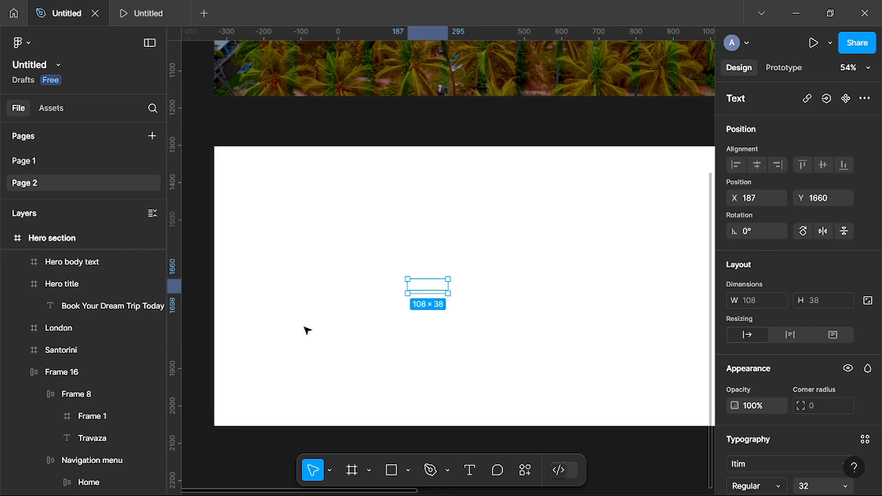
# - Set the fill of the rectangle below the empty Hero section to light grey, D9D9D9
pyautogui.click(256, 187)
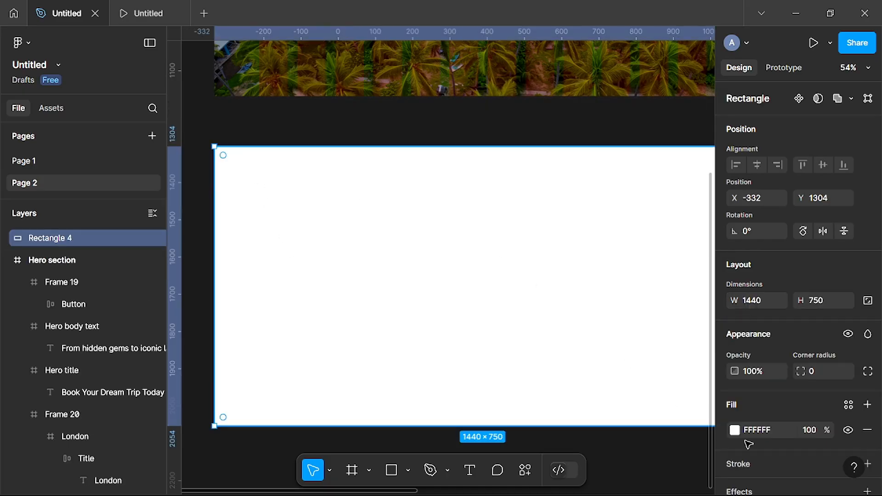
pyautogui.click(734, 431)
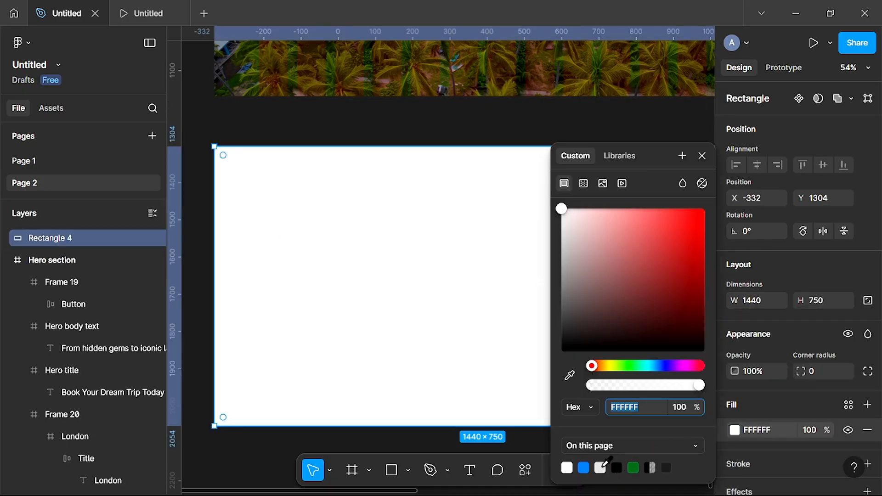
pyautogui.click(601, 467)
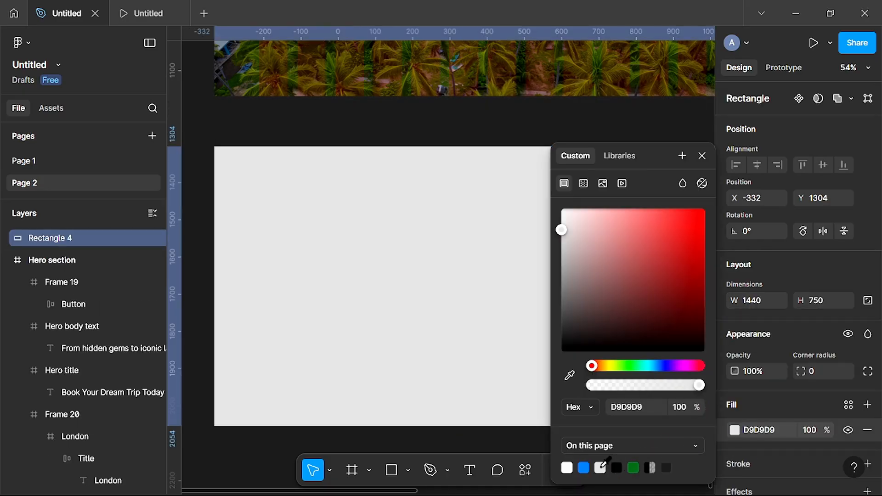
pyautogui.click(702, 155)
# - Move the grey rectangle straight down to Y 1857, clear of the copied Travaza text
pyautogui.doubleClick(457, 301)
pyautogui.scroll(-5, 457, 302)
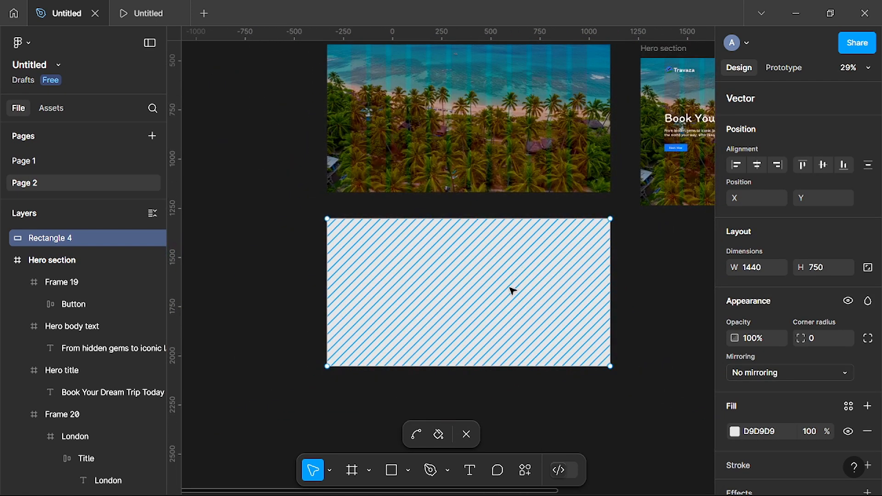
pyautogui.press('Escape')
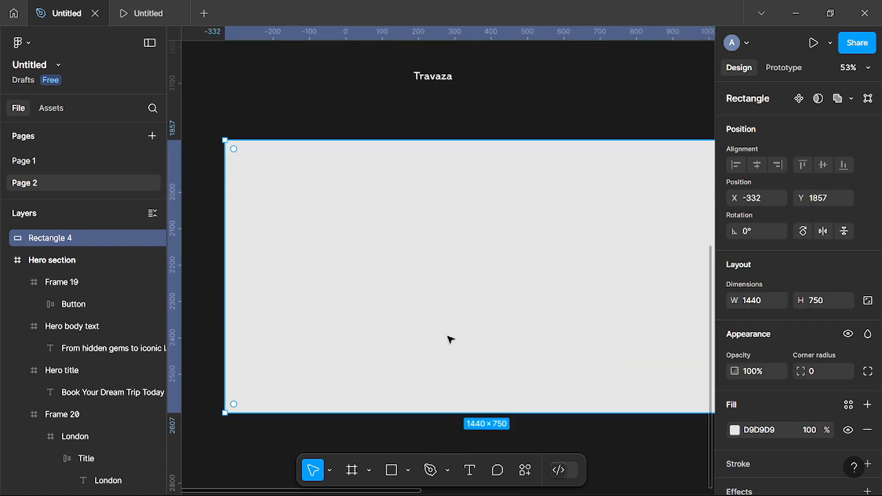
# - Move the copied Travaza text onto the grey rectangle at X 183, Y 2162 and bring it to the front
pyautogui.hscroll(2, 450, 339)
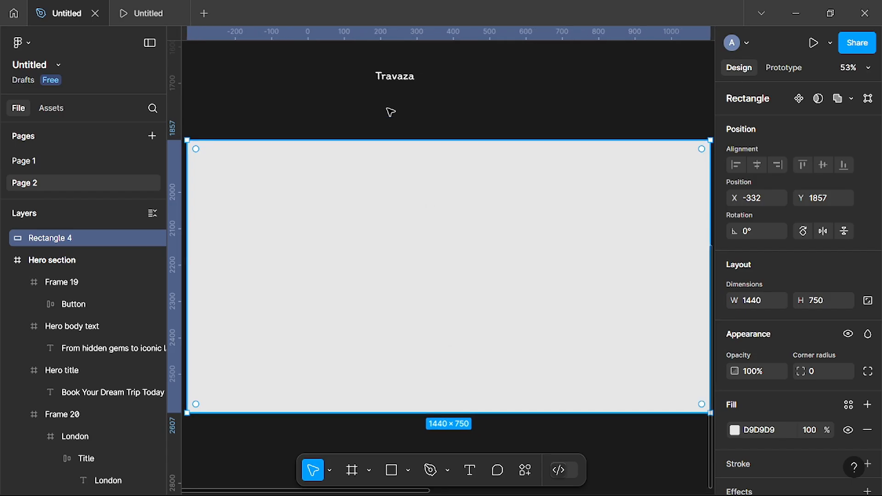
pyautogui.moveTo(402, 81); pyautogui.dragTo(398, 262)
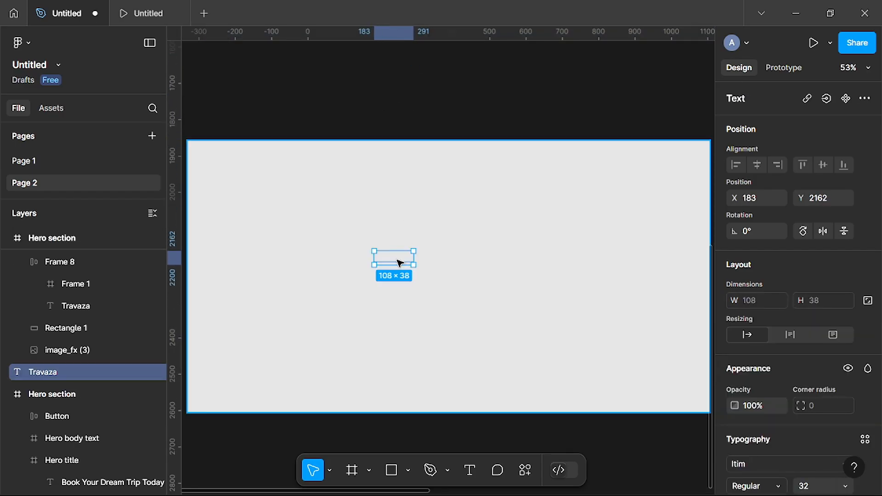
pyautogui.scroll(3, 399, 249)
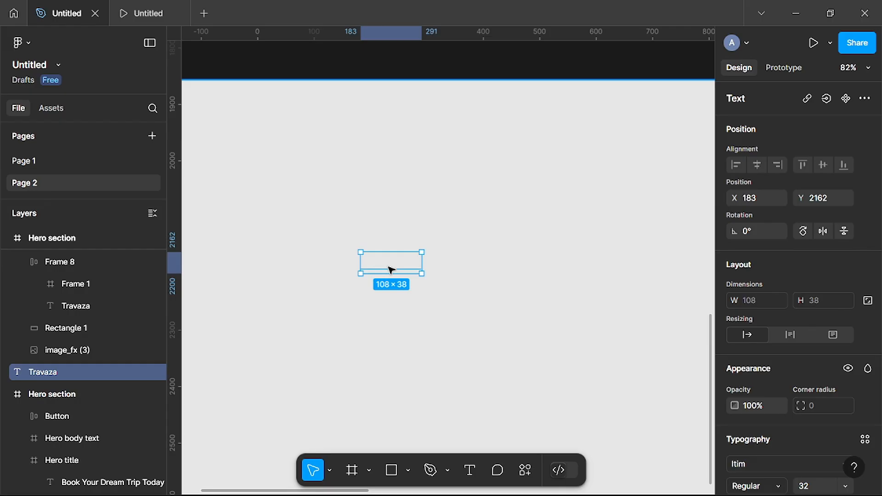
pyautogui.rightClick(390, 269)
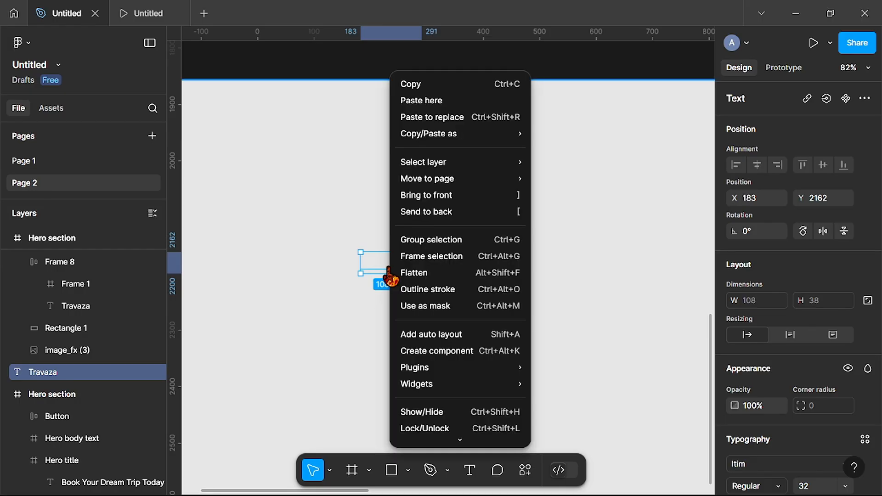
pyautogui.click(442, 196)
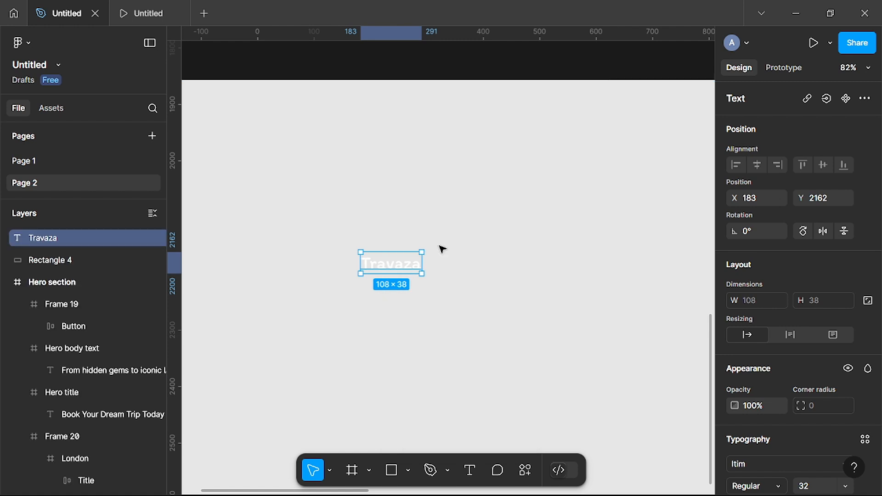
pyautogui.scroll(3, 477, 295)
pyautogui.scroll(-3, 477, 295)
pyautogui.scroll(-3, 478, 295)
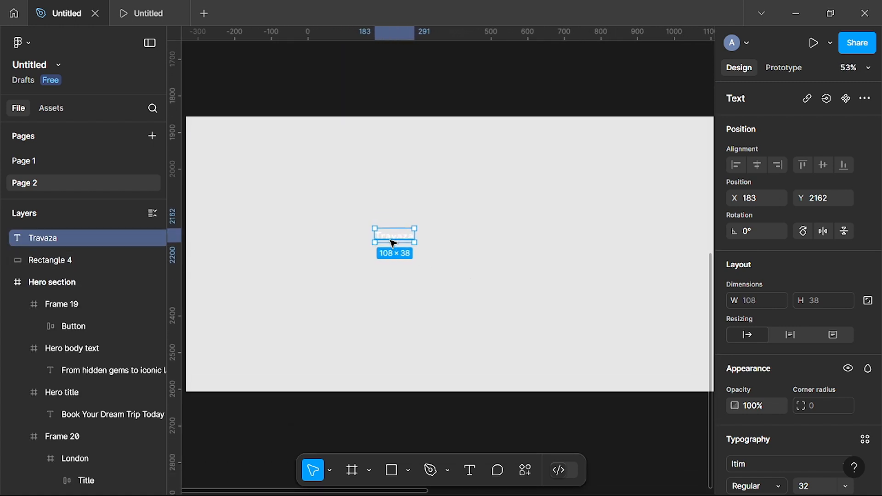
pyautogui.hscroll(1, 391, 242)
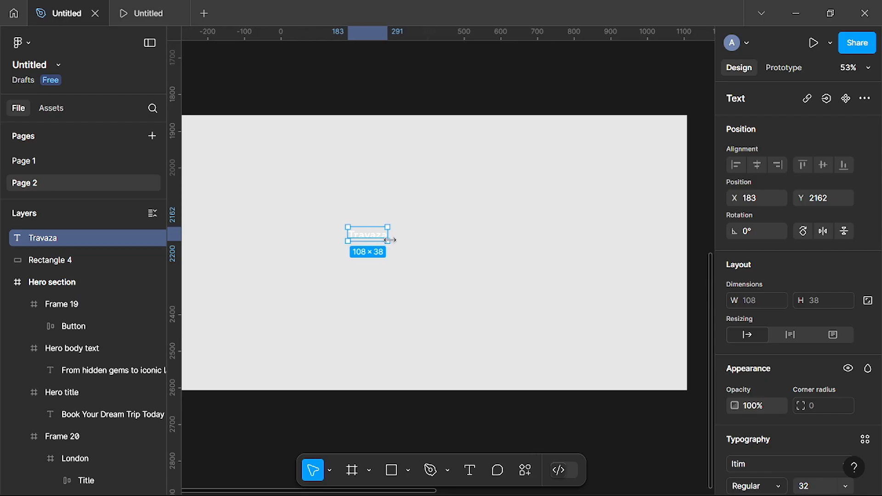
pyautogui.scroll(1, 390, 240)
pyautogui.scroll(1, 390, 240)
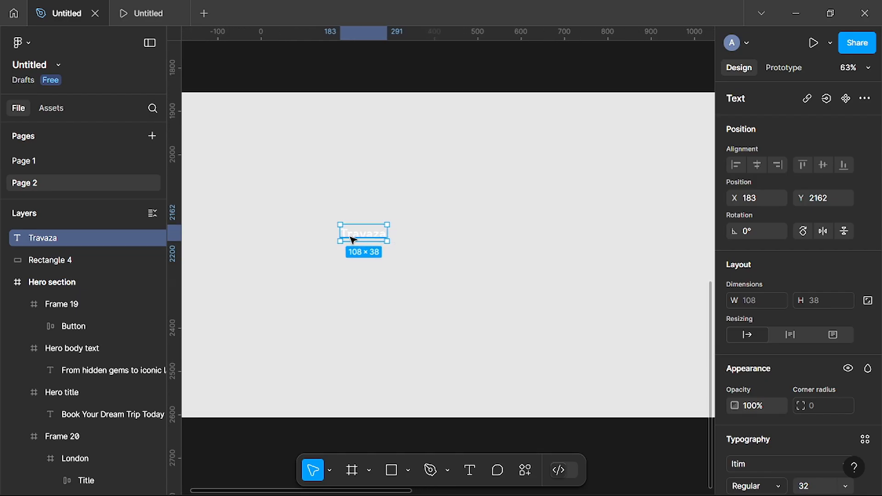
pyautogui.scroll(1, 353, 239)
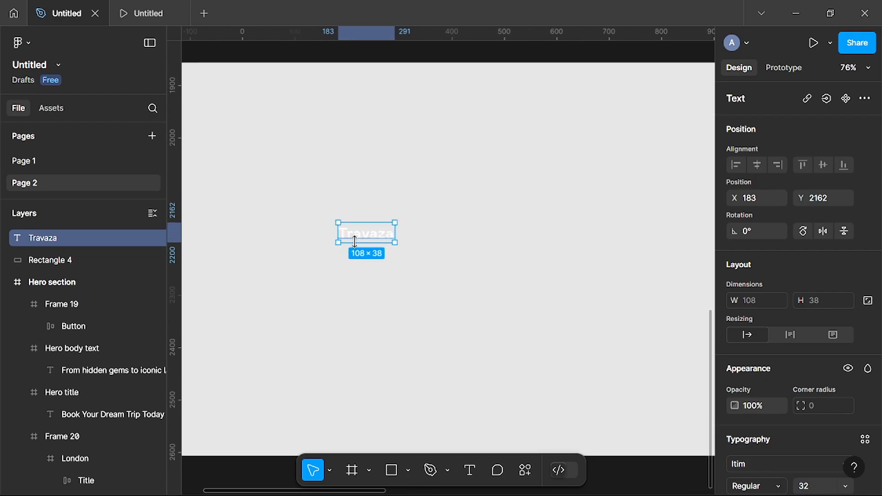
pyautogui.scroll(-2, 355, 241)
pyautogui.hscroll(-1, 354, 242)
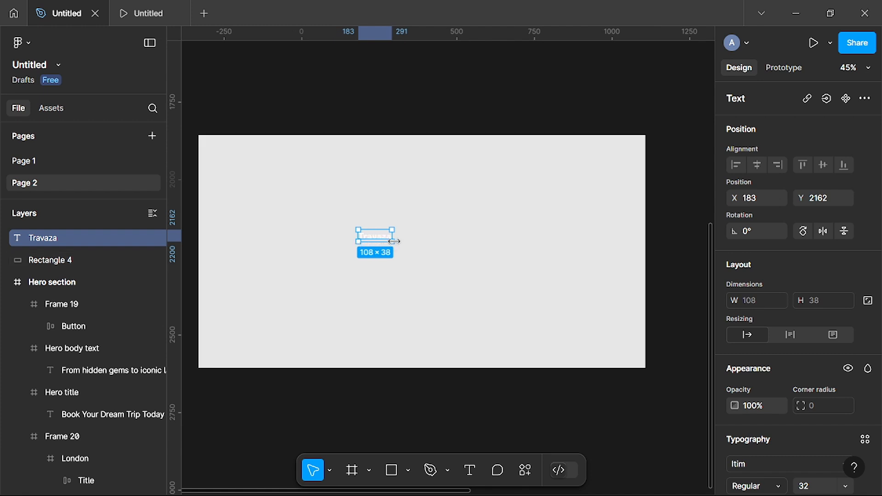
# - Scale the Travaza text up proportionally to about 1119 × 401 and centre it on the grey rectangle at X -172, Y 2031
pyautogui.press('k')
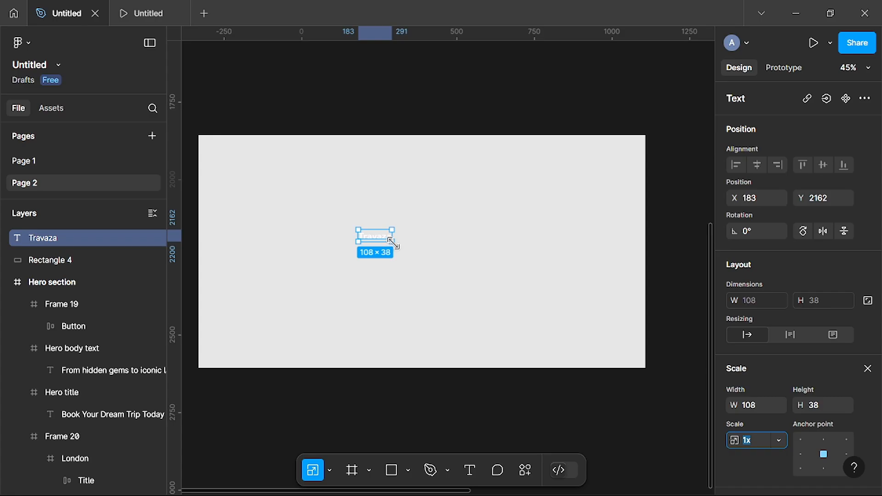
pyautogui.scroll(2, 392, 242)
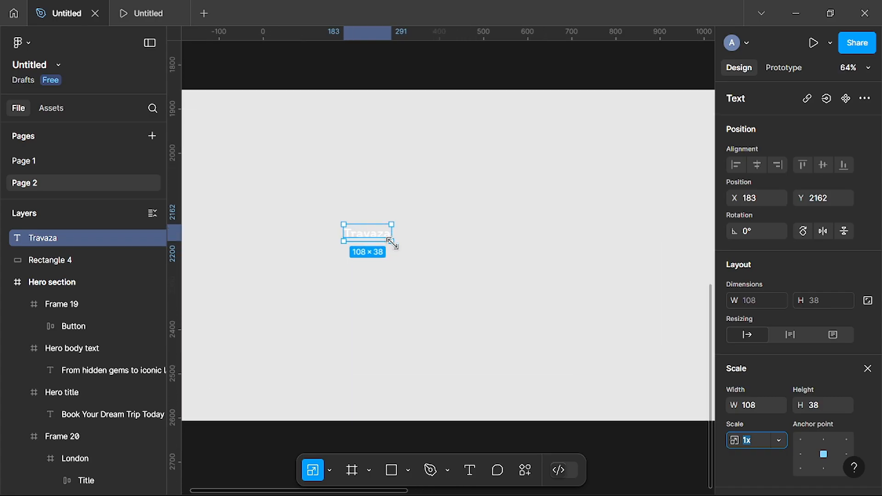
pyautogui.scroll(-3, 389, 240)
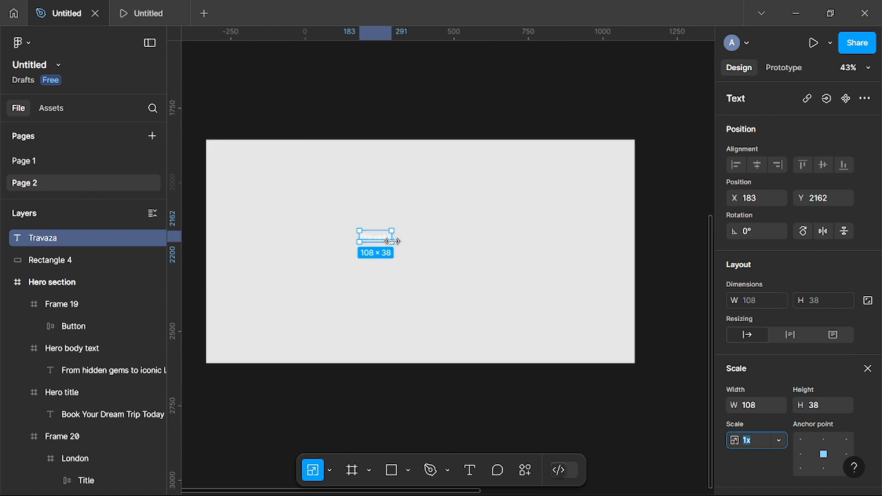
pyautogui.moveTo(391, 240); pyautogui.dragTo(564, 271)
pyautogui.moveTo(461, 254); pyautogui.dragTo(380, 260)
pyautogui.moveTo(471, 279); pyautogui.dragTo(575, 301)
pyautogui.moveTo(481, 256); pyautogui.dragTo(484, 263)
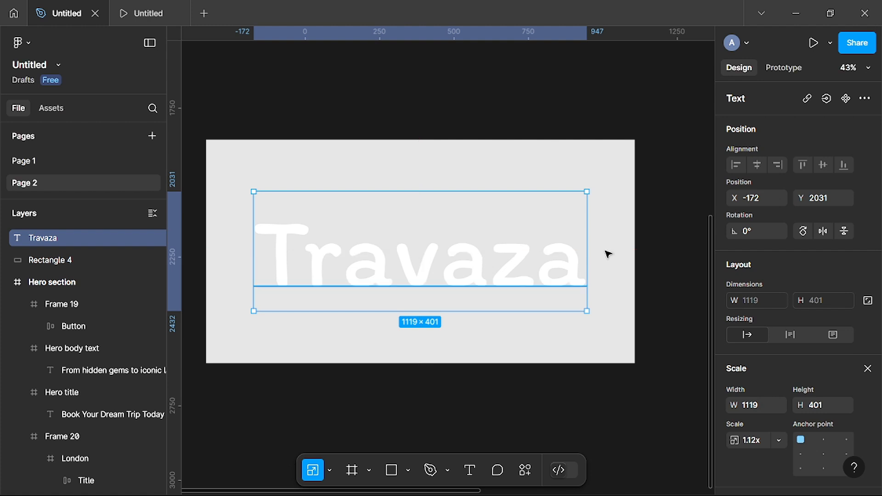
pyautogui.click(633, 214)
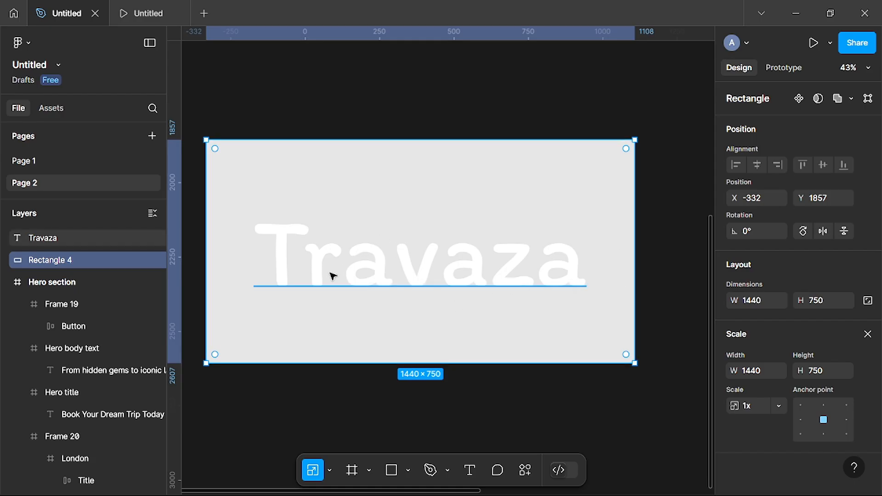
pyautogui.keyDown('ctrl'); pyautogui.scroll(-2, 334, 275); pyautogui.keyUp('ctrl')
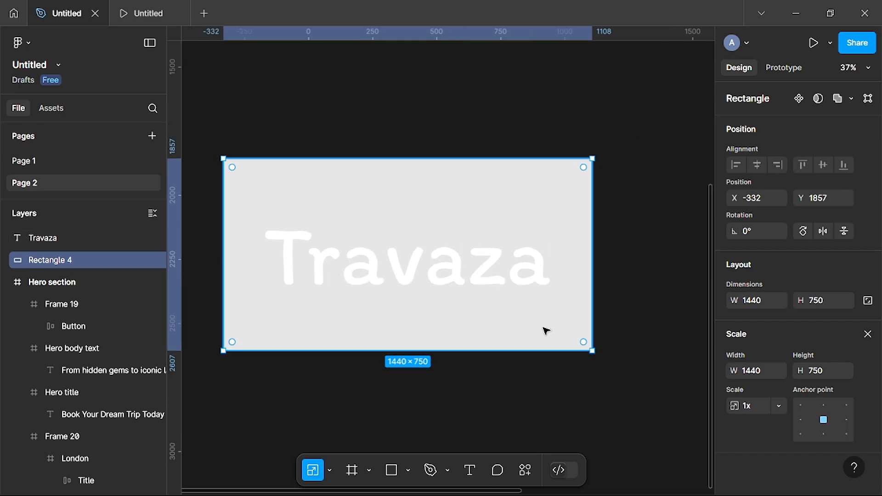
pyautogui.click(868, 334)
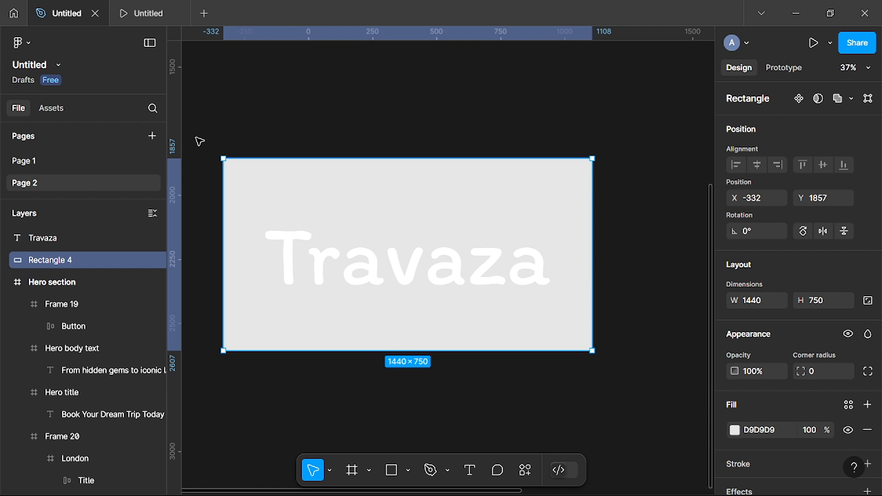
# - Subtract the large Travaza text from the grey rectangle to cut the letters out of it
pyautogui.click(199, 142)
pyautogui.moveTo(196, 138); pyautogui.dragTo(627, 382)
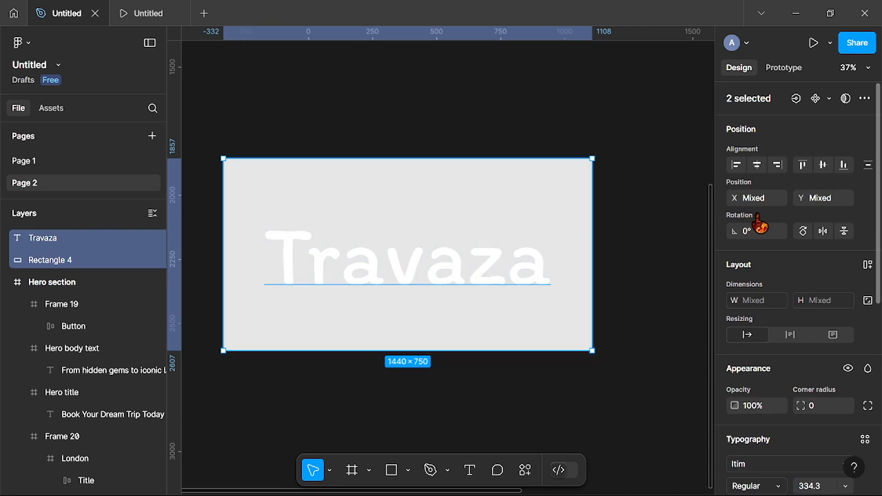
pyautogui.click(864, 99)
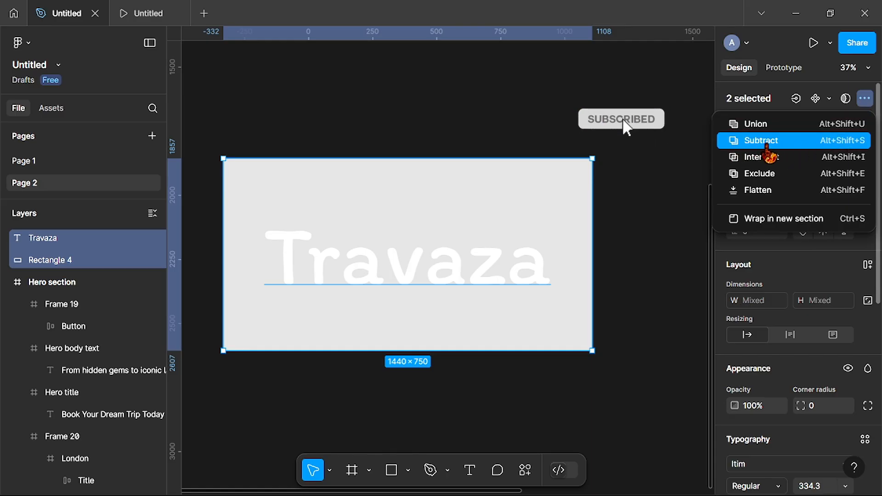
pyautogui.click(766, 142)
pyautogui.scroll(3, 394, 272)
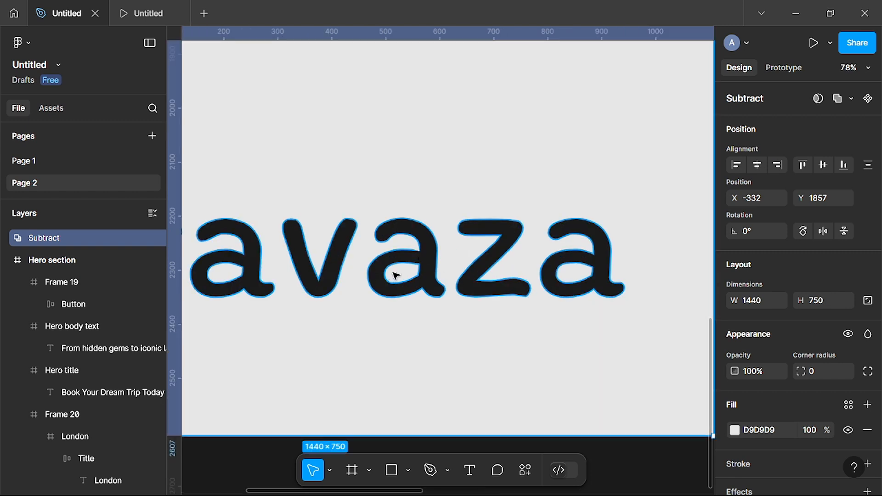
# - Set the fill of the rectangle with the cut-out Travaza letters to white, FFFFFF
pyautogui.scroll(-5, 393, 276)
pyautogui.scroll(2, 391, 278)
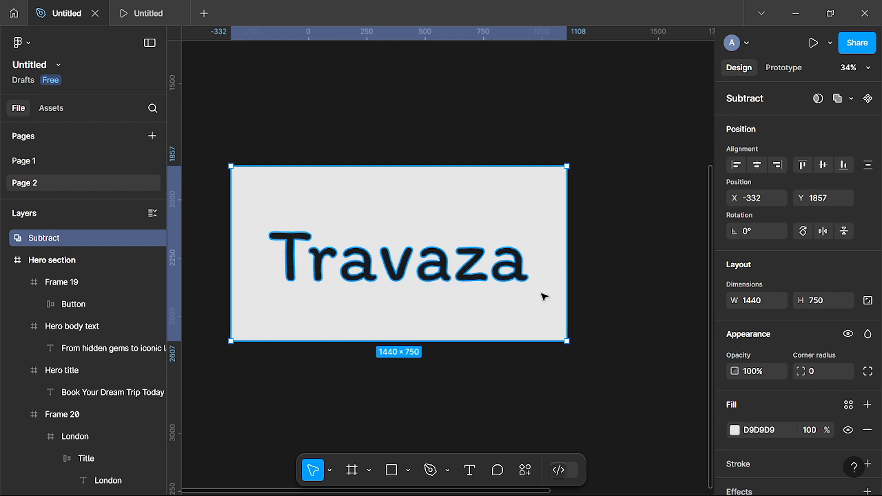
pyautogui.click(735, 430)
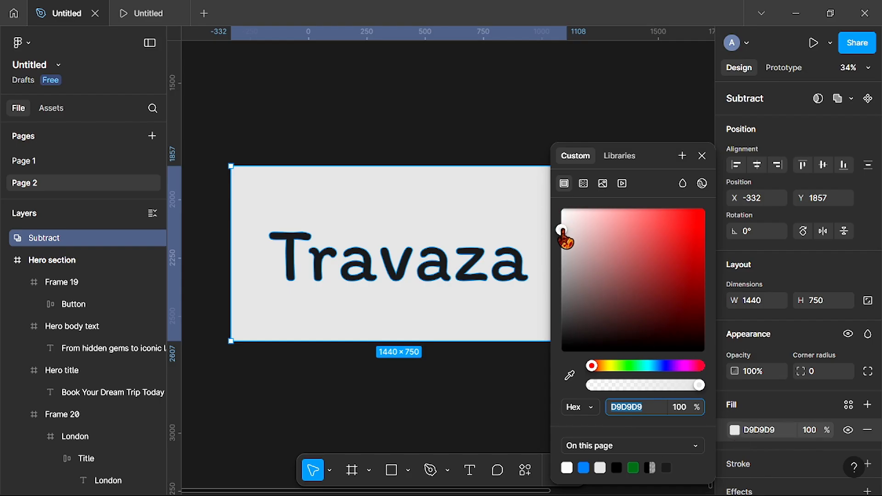
pyautogui.moveTo(563, 231); pyautogui.dragTo(561, 208)
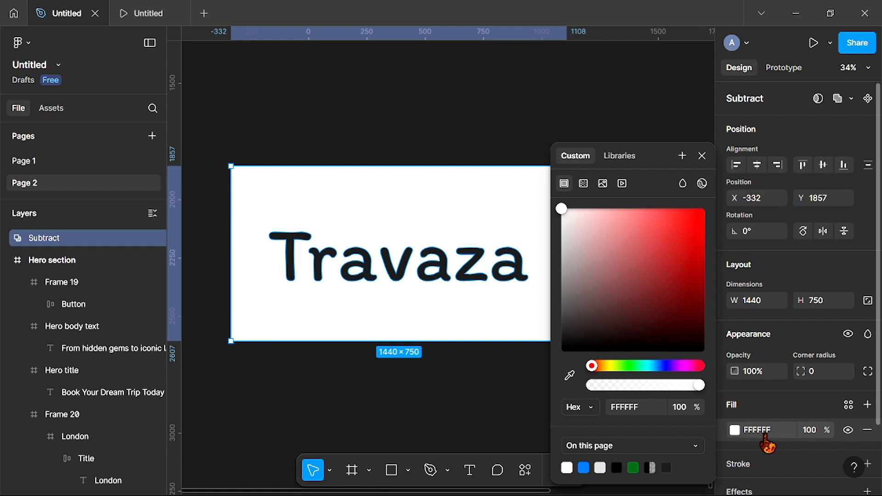
# - Move the white Travaza cut-out onto the text-free hero section and centre it horizontally and vertically in that frame at X 0, Y 0
pyautogui.click(702, 156)
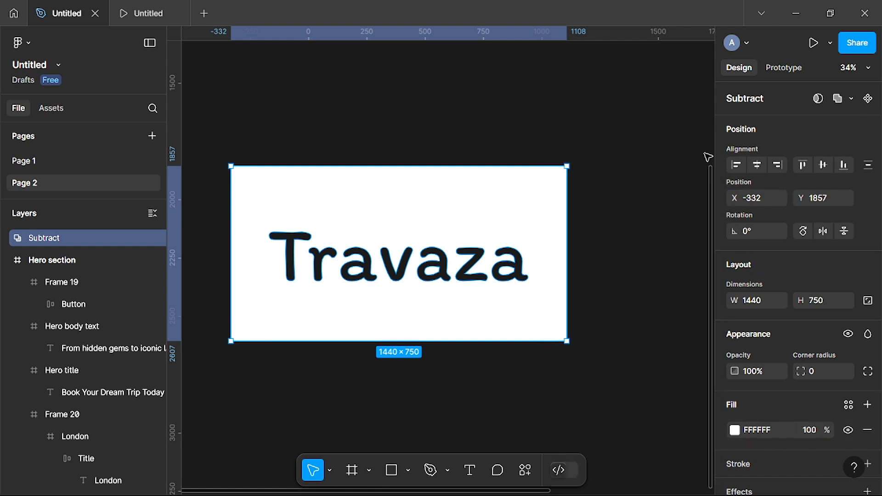
pyautogui.scroll(-2, 559, 219)
pyautogui.scroll(5, 559, 219)
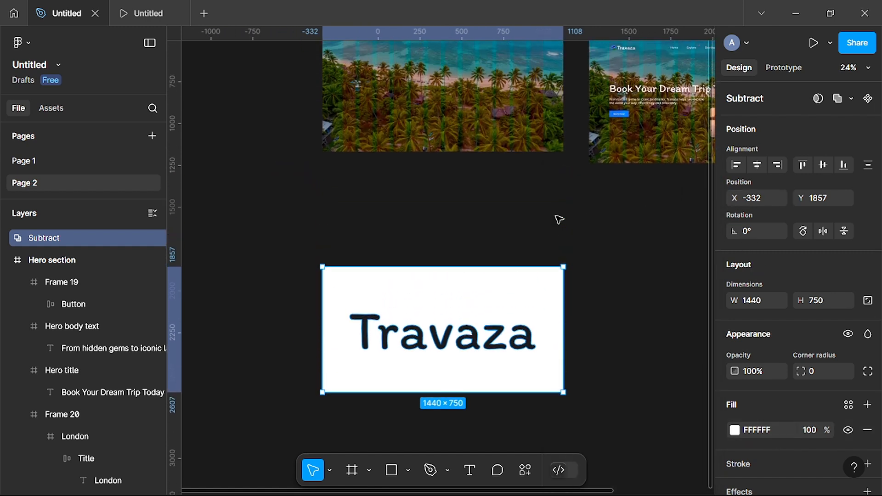
pyautogui.scroll(-2, 559, 219)
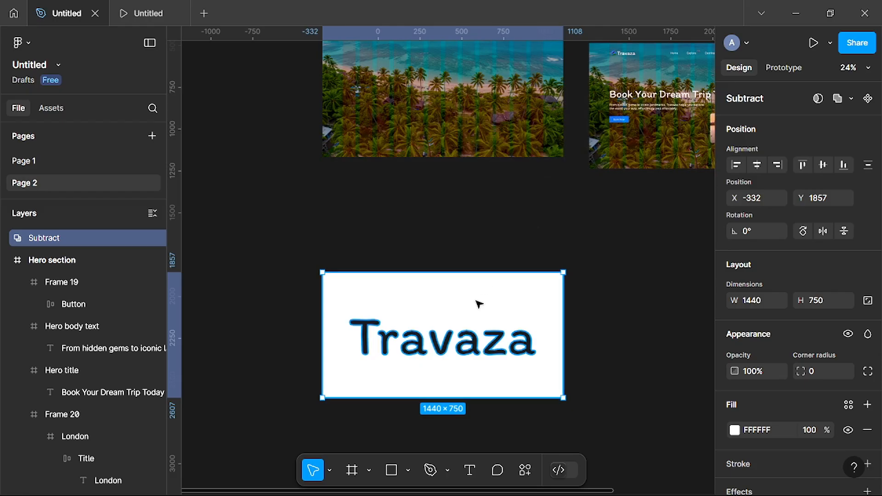
pyautogui.moveTo(478, 304); pyautogui.dragTo(477, 63)
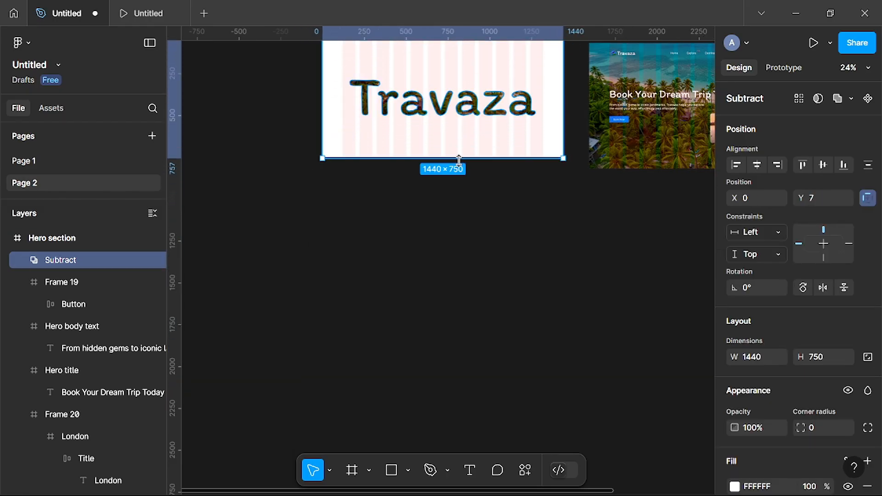
pyautogui.hotkey('shift', '2')
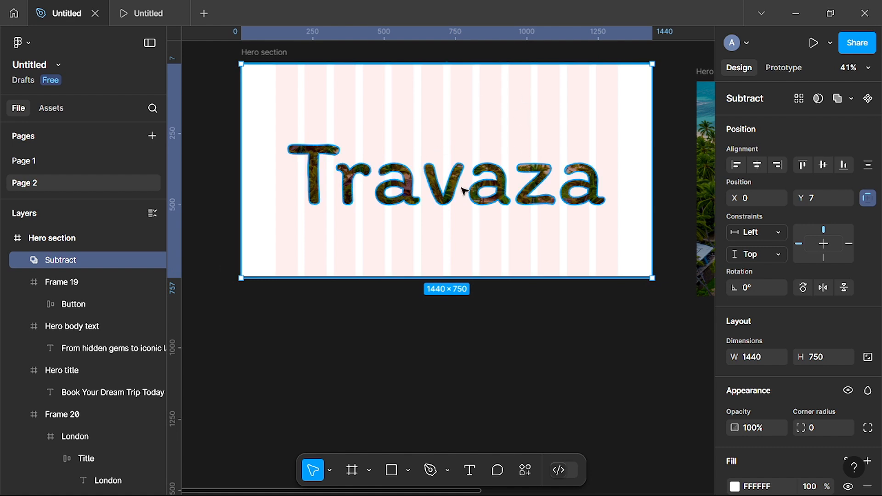
pyautogui.scroll(2, 489, 198)
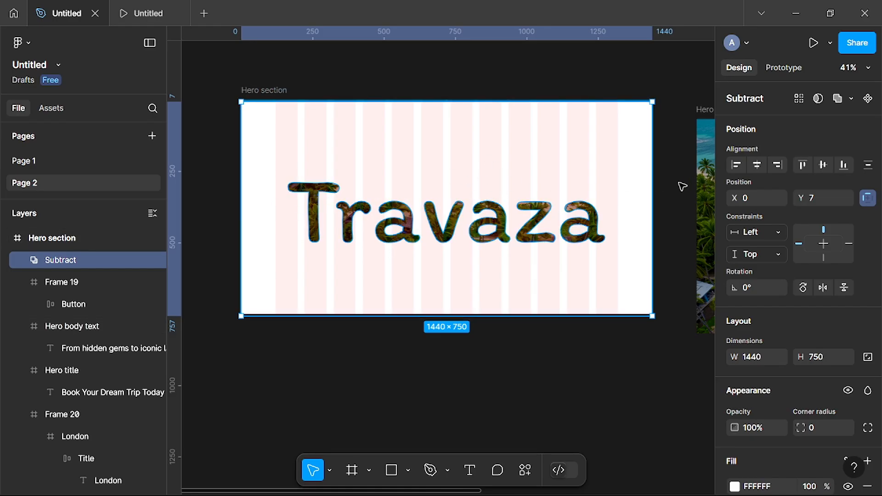
pyautogui.click(758, 166)
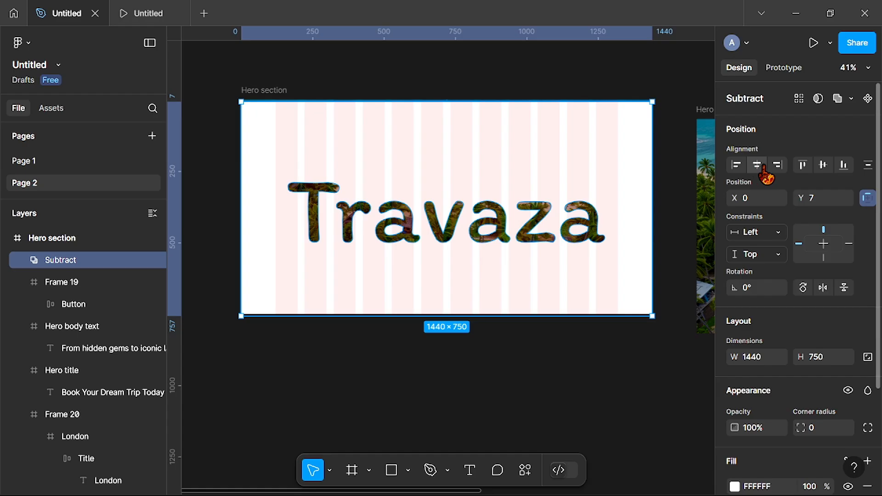
pyautogui.click(824, 167)
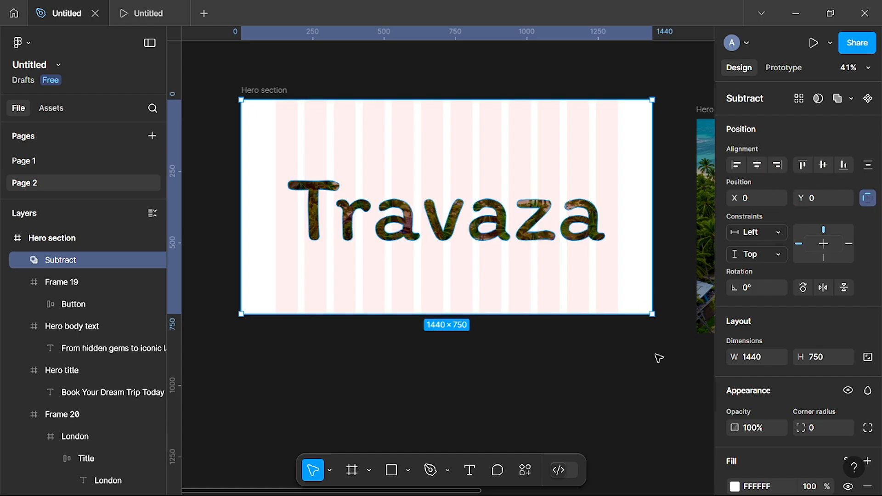
# - Examine how the Travaza mask covers the hero section compared with the neighbouring finished hero section
pyautogui.keyDown('ctrl'); pyautogui.scroll(3, 659, 358); pyautogui.keyUp('ctrl')
pyautogui.hscroll(-3, 659, 358)
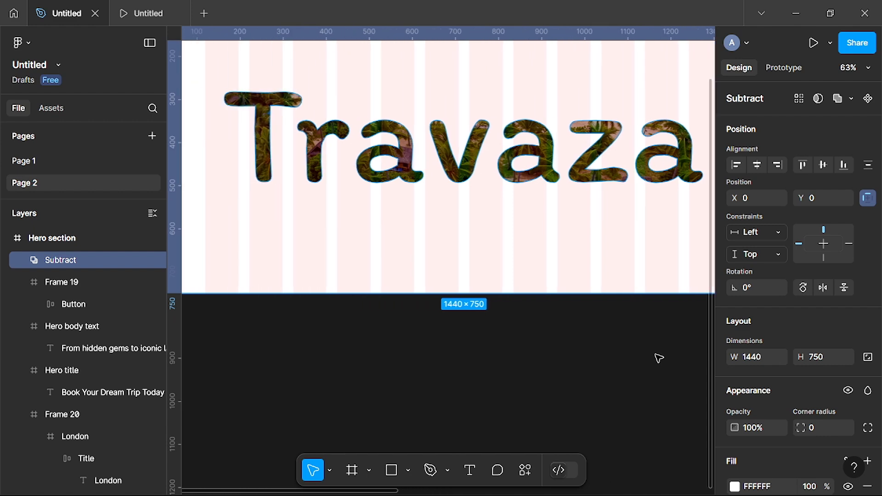
pyautogui.keyDown('ctrl'); pyautogui.scroll(-3, 658, 358); pyautogui.keyUp('ctrl')
pyautogui.keyDown('ctrl'); pyautogui.scroll(-2, 658, 358); pyautogui.keyUp('ctrl')
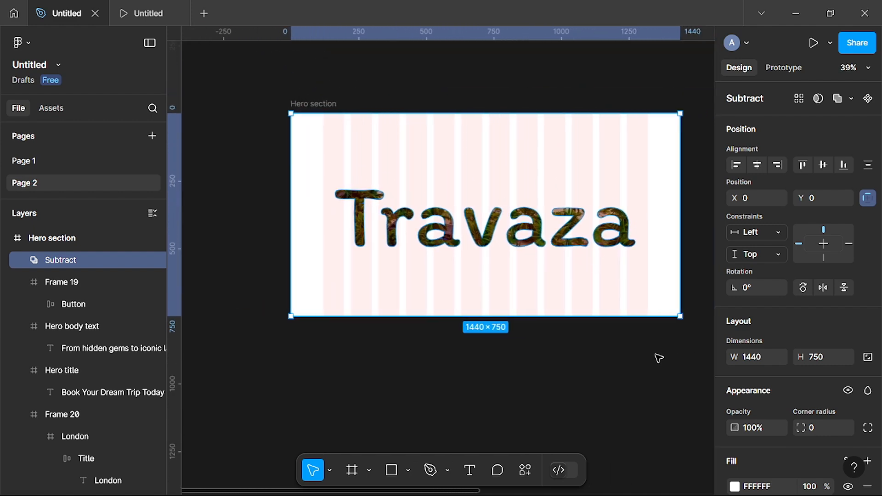
pyautogui.hscroll(1, 658, 358)
pyautogui.hscroll(2, 659, 358)
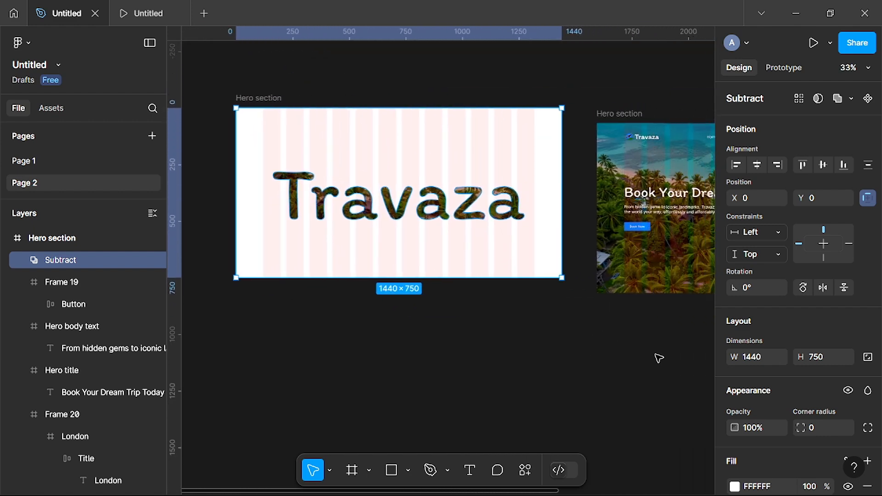
pyautogui.hscroll(-1, 658, 358)
pyautogui.hscroll(-1, 659, 357)
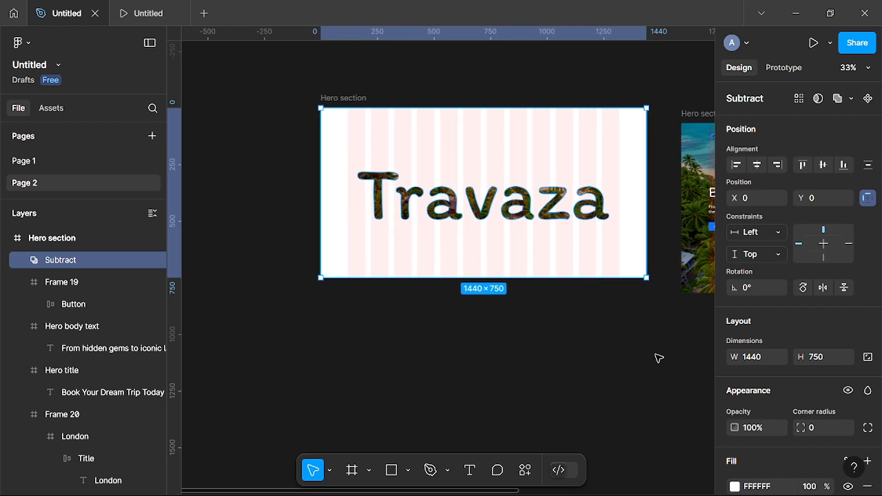
pyautogui.hscroll(4, 658, 358)
pyautogui.scroll(1, 658, 358)
pyautogui.hscroll(-3, 658, 357)
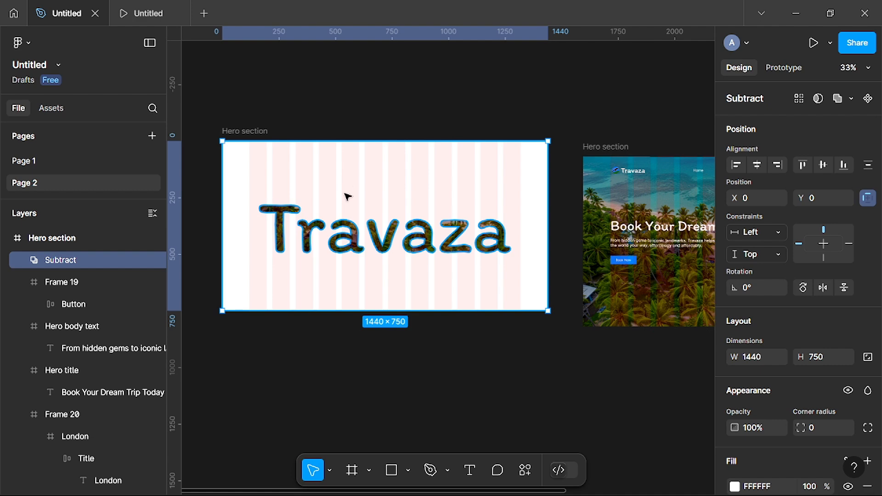
# - Duplicate the masked hero section frame and place the copy before the original at X -1872, Y 419
pyautogui.click(246, 133)
pyautogui.press('Escape')
pyautogui.scroll(-5, 324, 194)
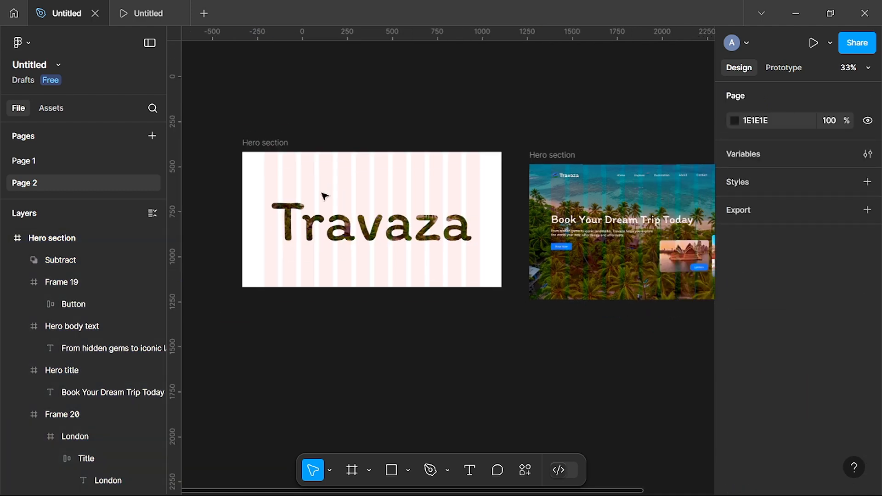
pyautogui.hscroll(-3, 324, 195)
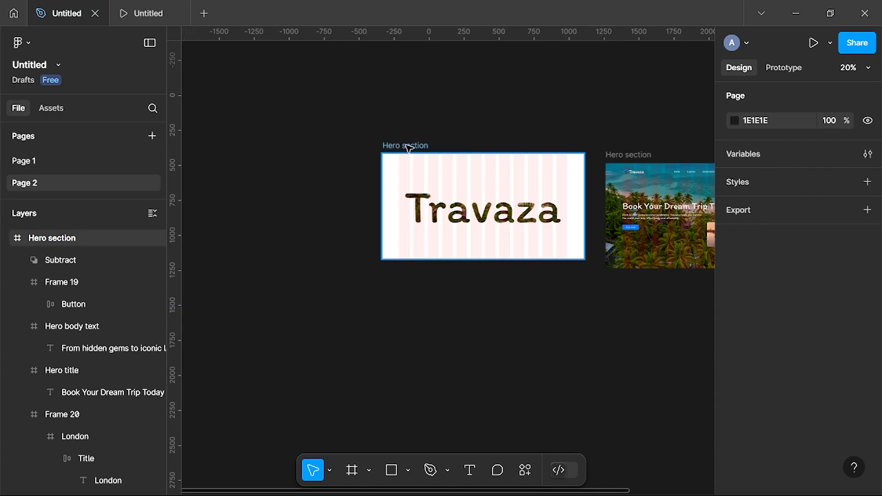
pyautogui.click(475, 186)
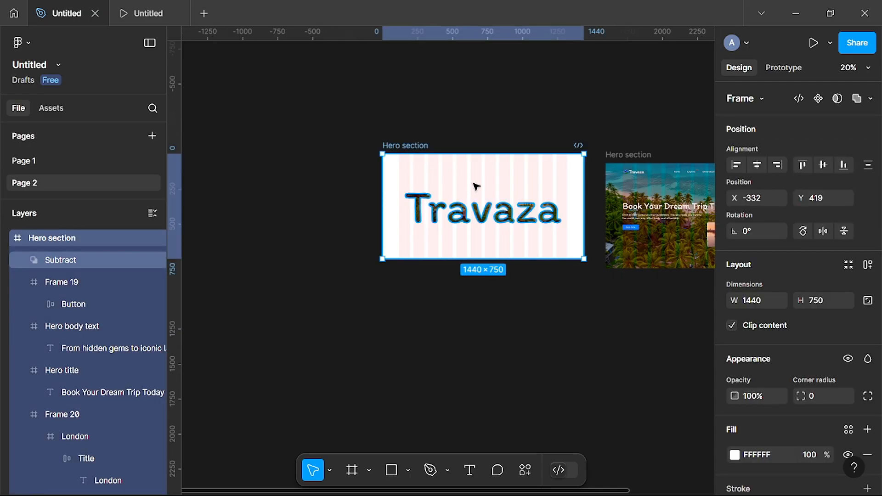
pyautogui.press('alt')
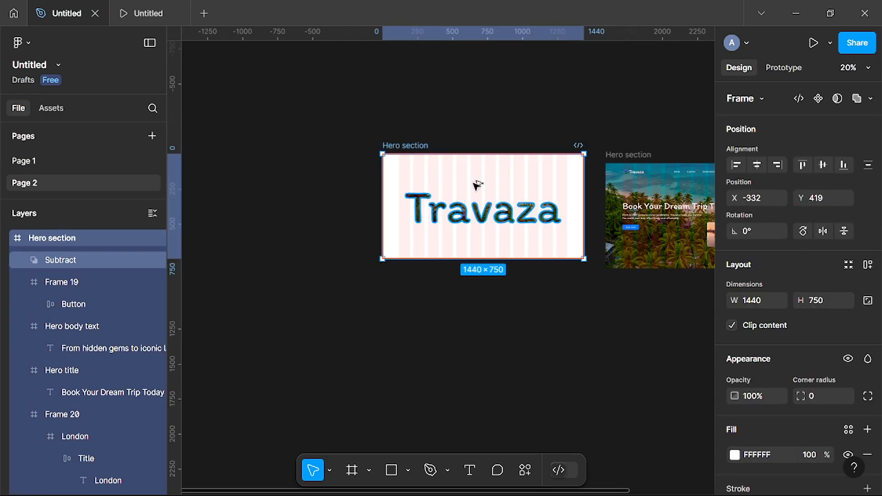
pyautogui.hotkey('ctrl', 'd')
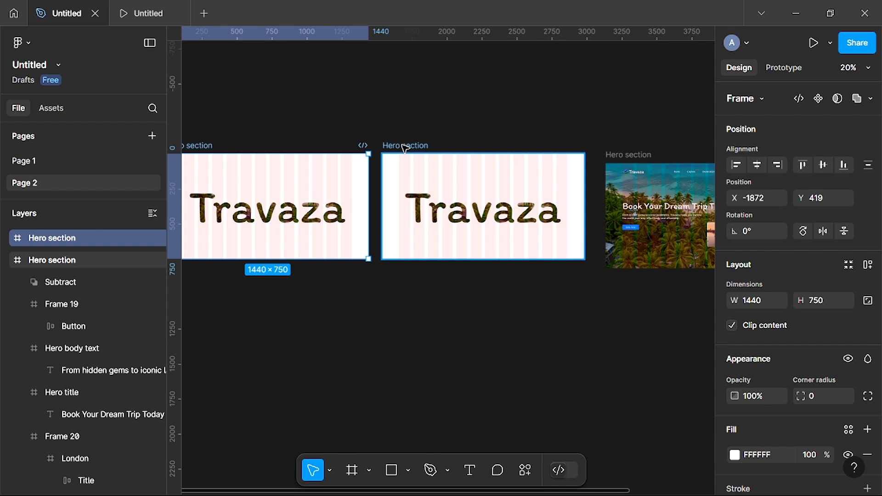
# - Line up both masked hero sections with the finished one, at X -304, Y 487 and X -1871, Y 487
pyautogui.moveTo(405, 148); pyautogui.dragTo(409, 158)
pyautogui.hscroll(-2, 377, 178)
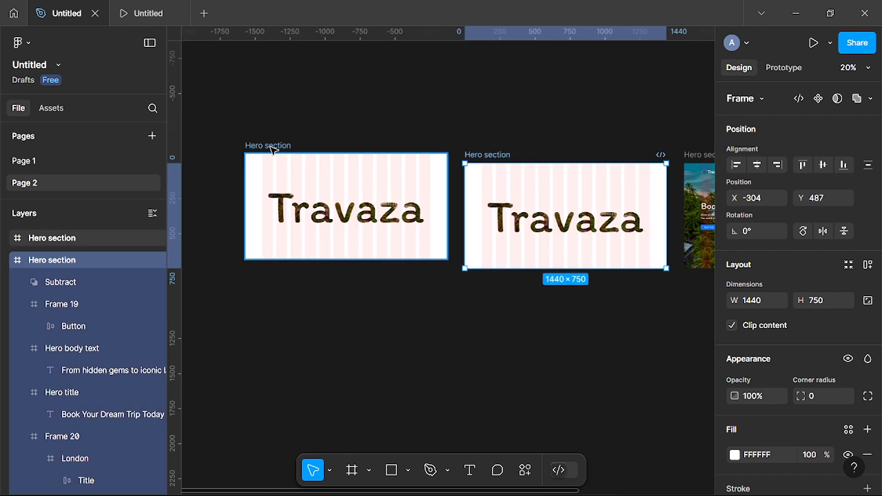
pyautogui.moveTo(274, 151); pyautogui.dragTo(273, 159)
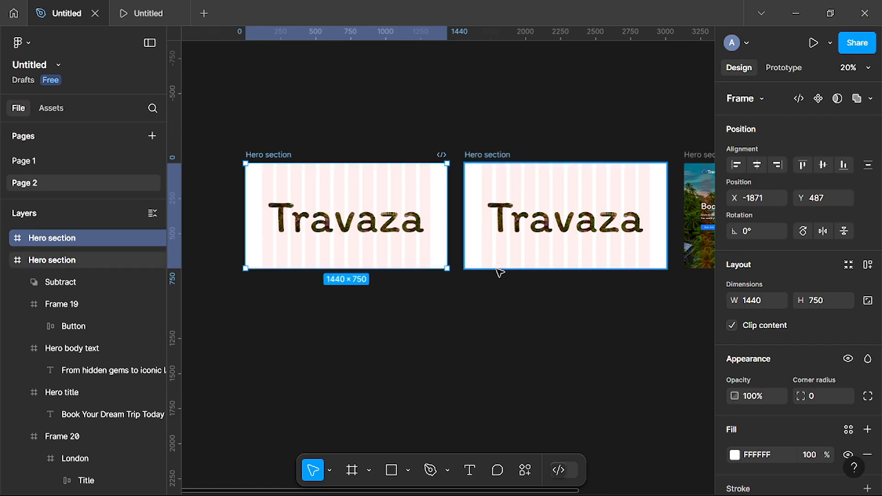
# - Examine the cut-out Travaza letters in the middle hero section up close
pyautogui.scroll(5, 558, 239)
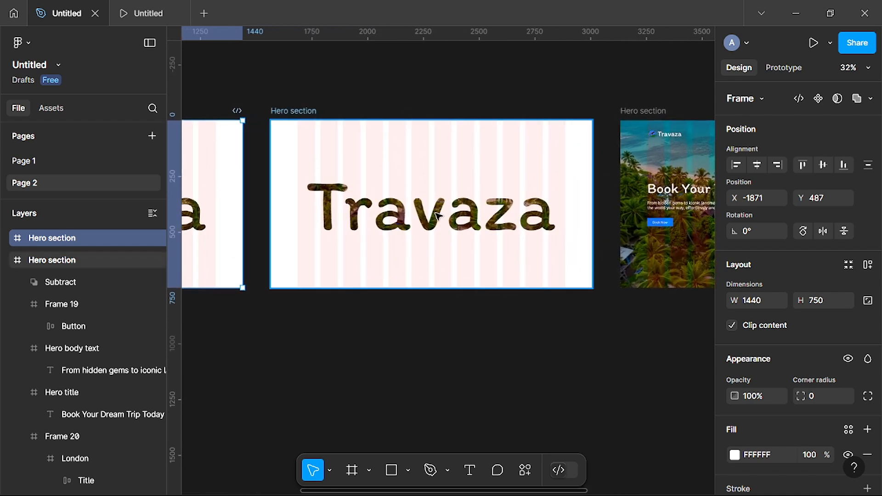
pyautogui.scroll(5, 427, 224)
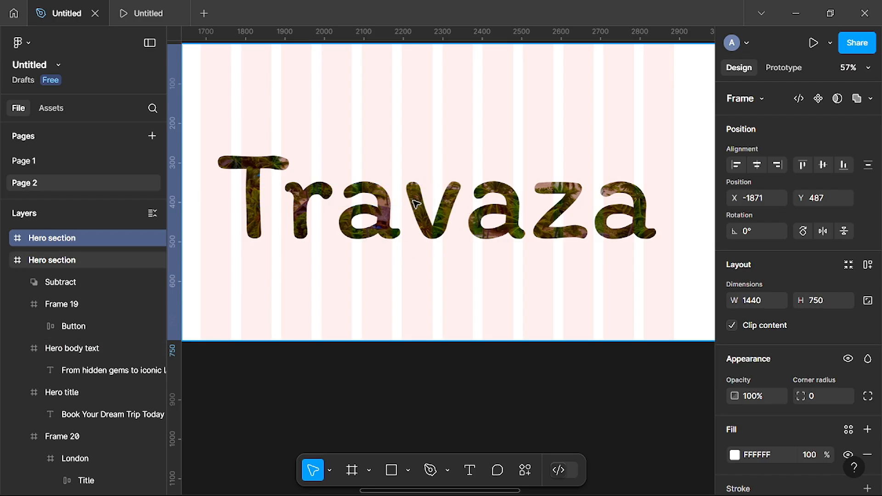
pyautogui.scroll(3, 436, 225)
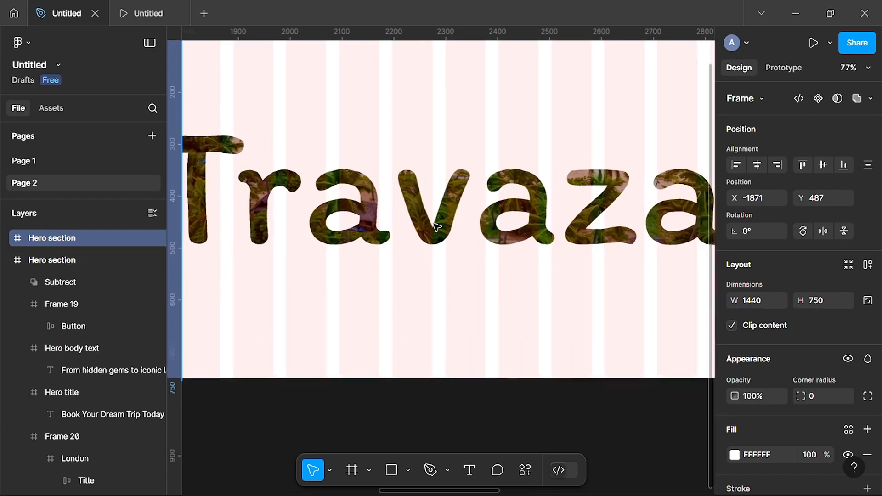
pyautogui.scroll(-4, 436, 225)
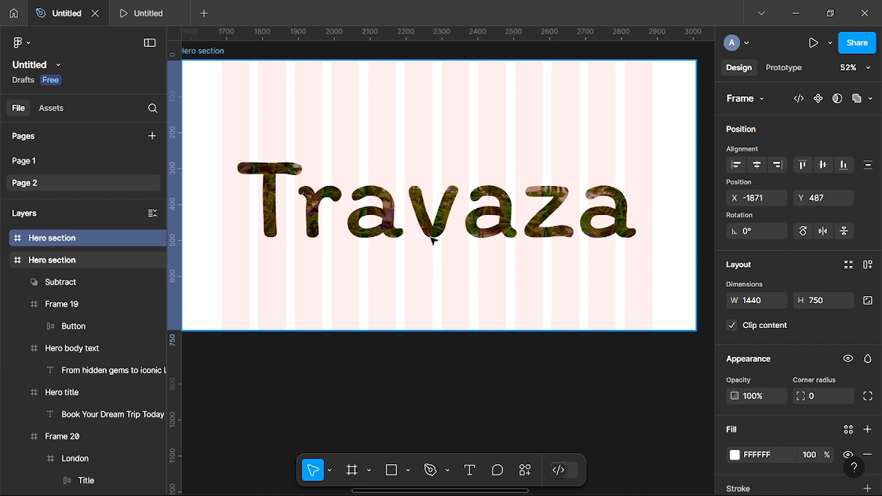
pyautogui.scroll(2, 433, 239)
pyautogui.scroll(-2, 436, 207)
pyautogui.scroll(2, 431, 226)
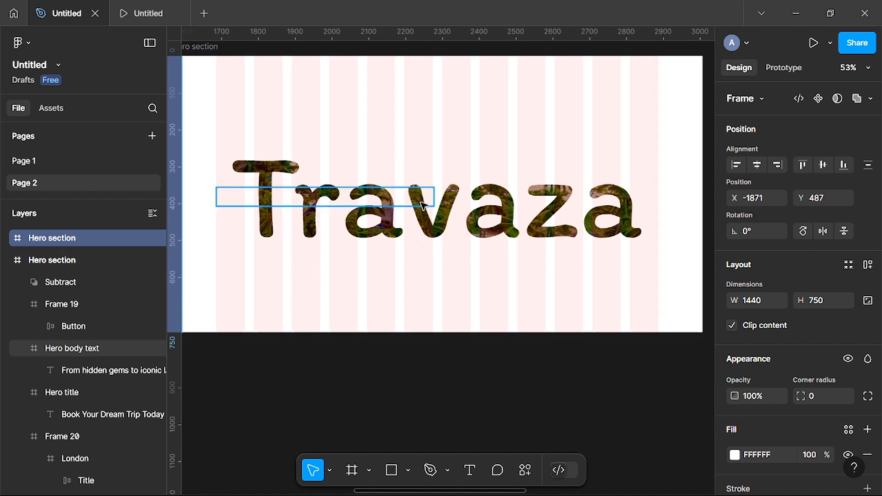
pyautogui.scroll(-2, 429, 230)
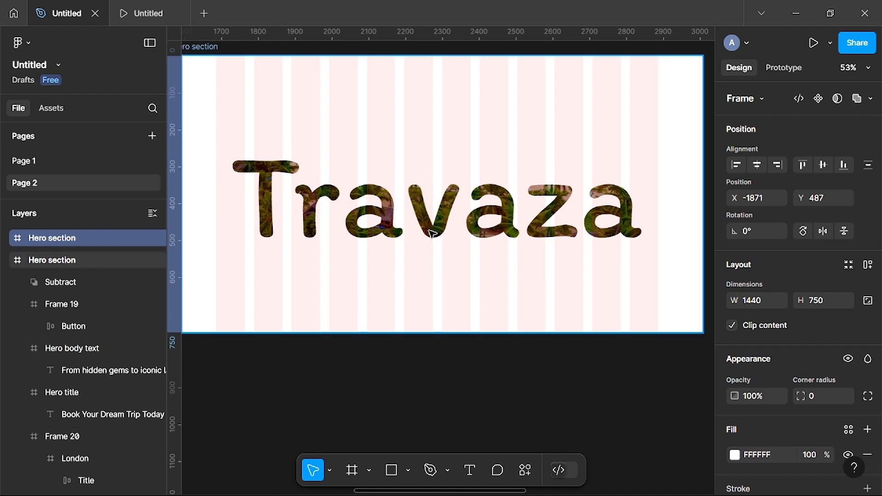
pyautogui.scroll(-5, 432, 233)
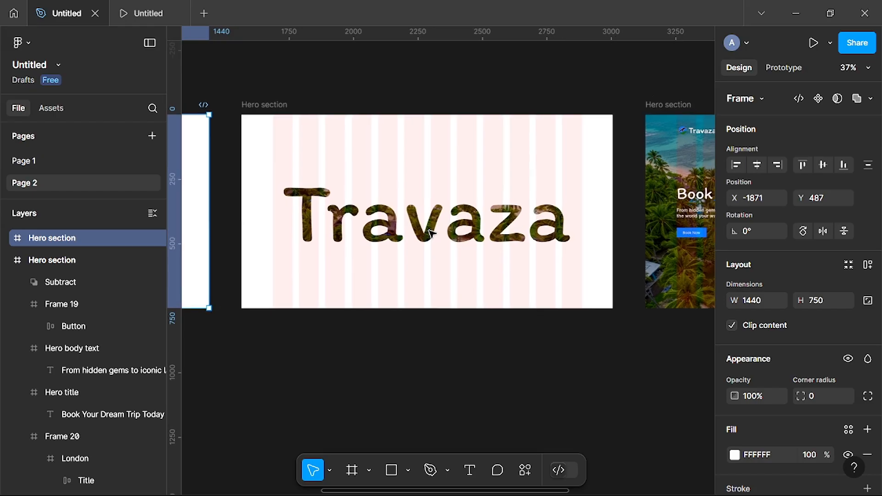
# - Scale the Travaza text inside the middle hero section's subtract mask up proportionally to about 2590 × 929 at X -787, Y -354
pyautogui.click(366, 219)
pyautogui.click(366, 219)
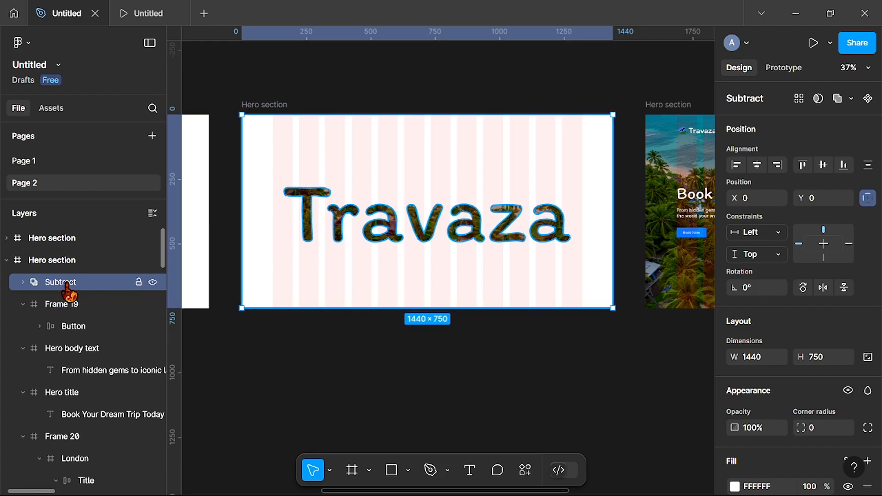
pyautogui.click(23, 283)
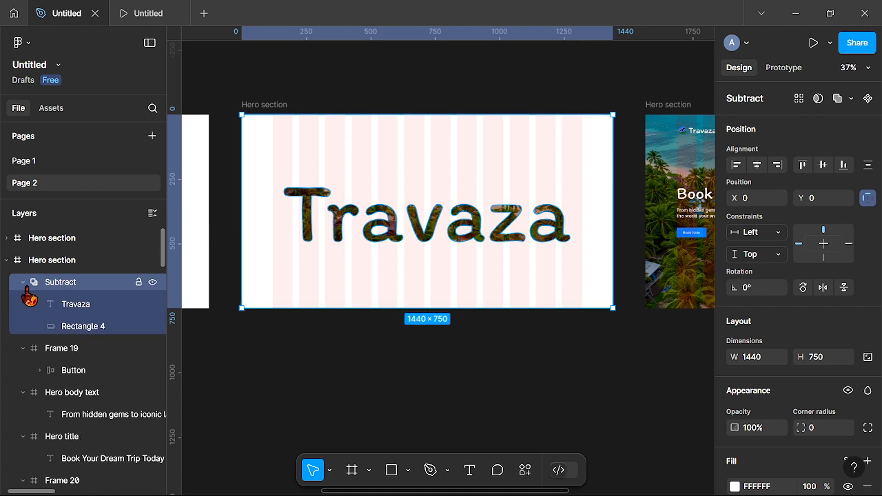
pyautogui.click(76, 305)
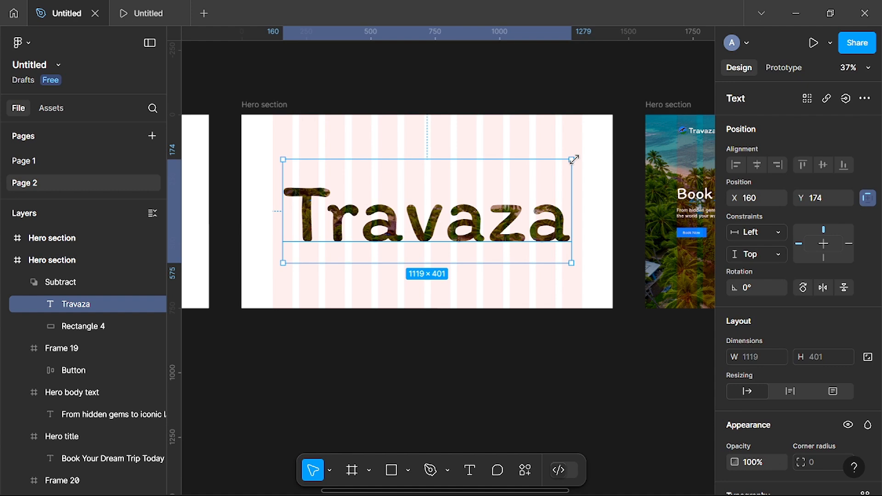
pyautogui.press('k')
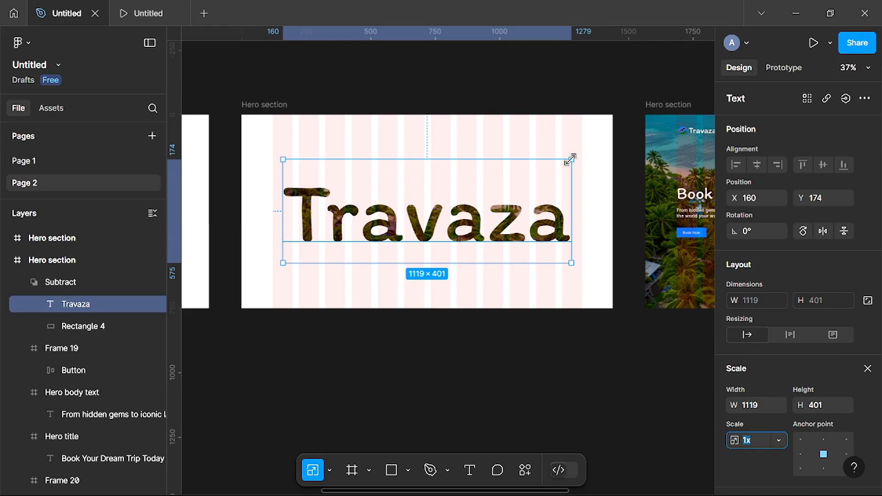
pyautogui.moveTo(570, 160); pyautogui.dragTo(652, 108)
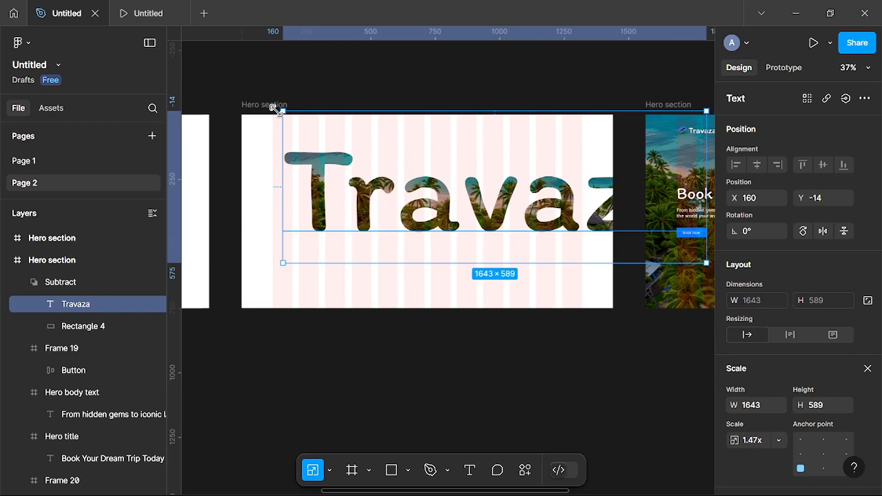
pyautogui.moveTo(282, 110); pyautogui.dragTo(169, 81)
pyautogui.scroll(-3, 440, 180)
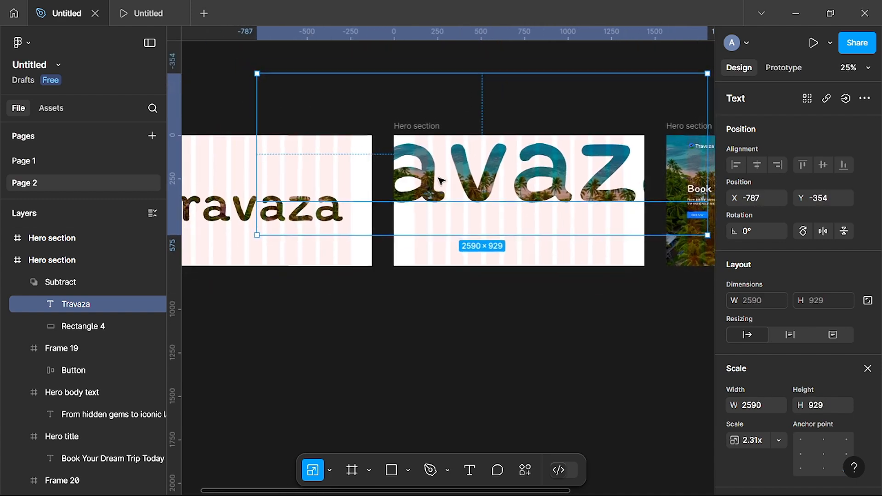
pyautogui.scroll(5, 440, 181)
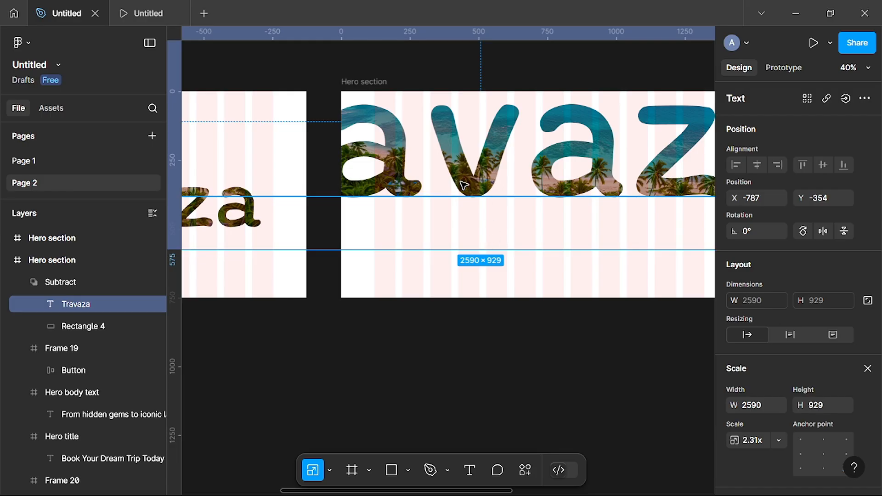
pyautogui.scroll(12, 448, 198)
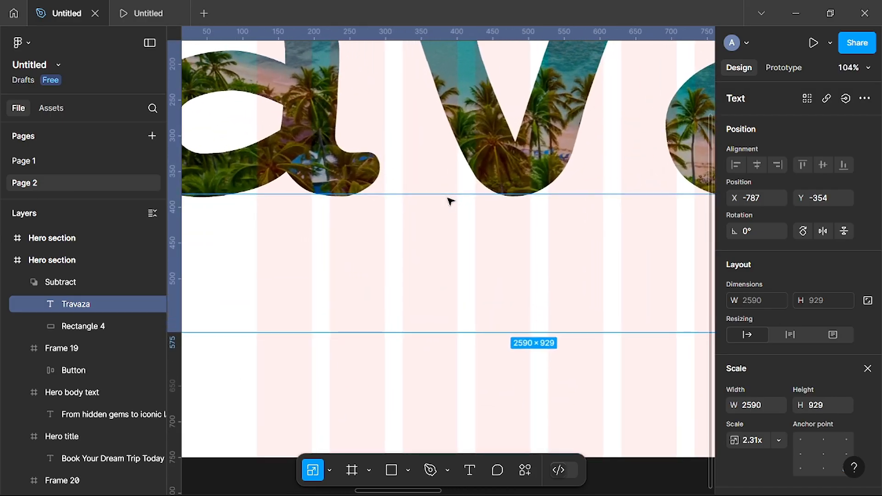
# - Scale the Travaza text in the middle hero section's mask up proportionally to about 11769 × 4222 at X -4244, Y -2492
pyautogui.scroll(5, 449, 201)
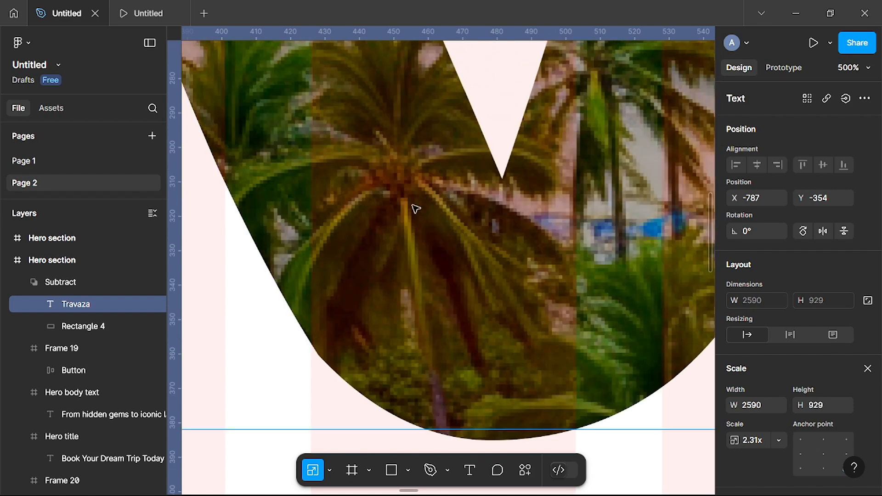
pyautogui.scroll(-15, 517, 289)
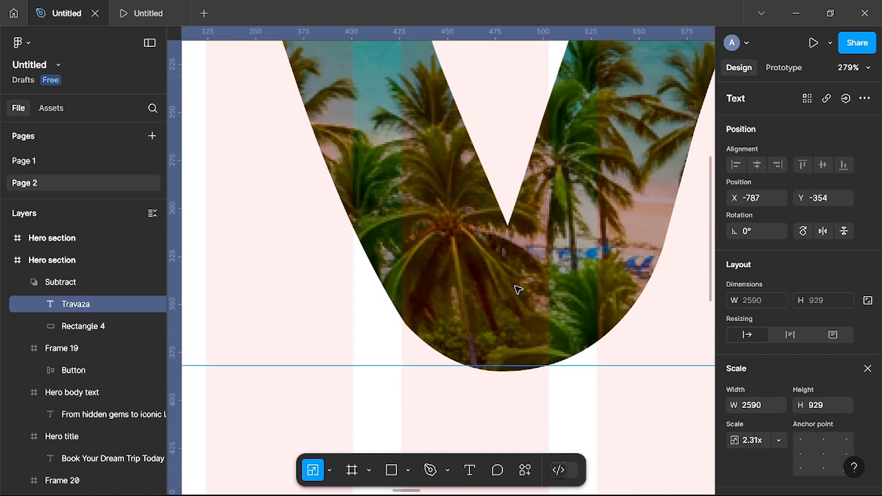
pyautogui.hscroll(3, 518, 290)
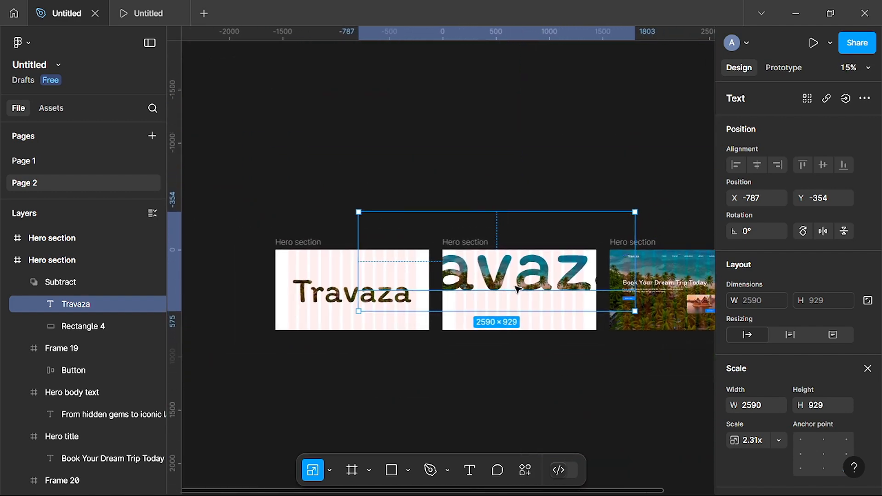
pyautogui.hotkey('ctrl', 'z')
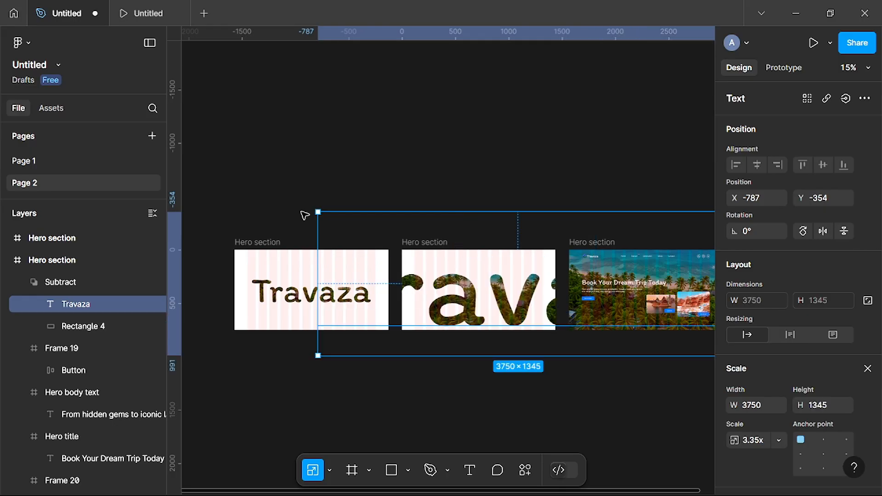
pyautogui.moveTo(318, 212); pyautogui.dragTo(260, 156)
pyautogui.scroll(-5, 421, 271)
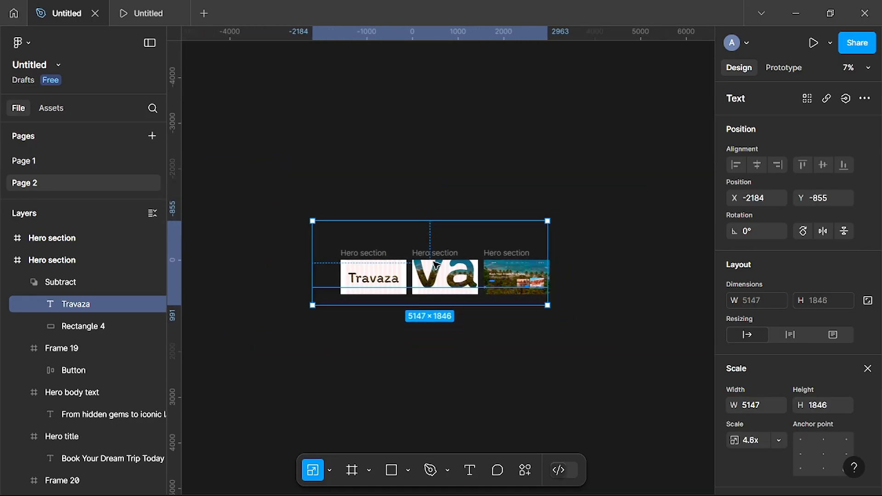
pyautogui.moveTo(548, 221); pyautogui.dragTo(607, 183)
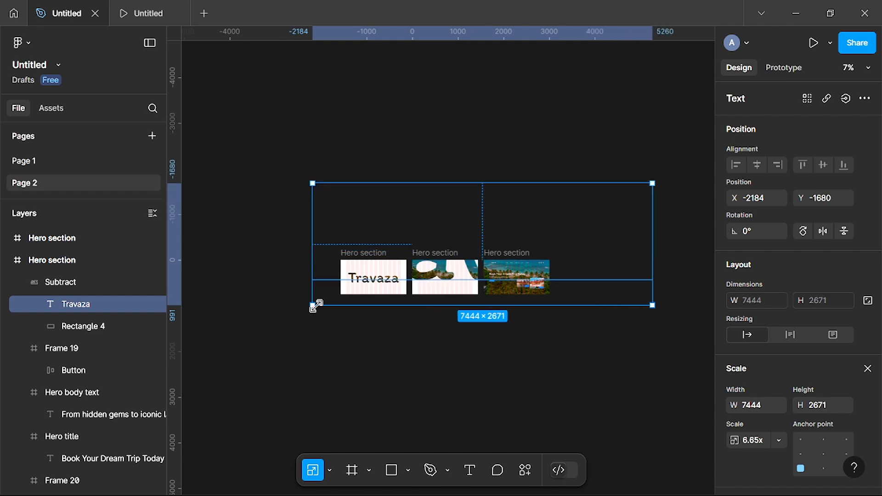
pyautogui.moveTo(313, 305); pyautogui.dragTo(270, 339)
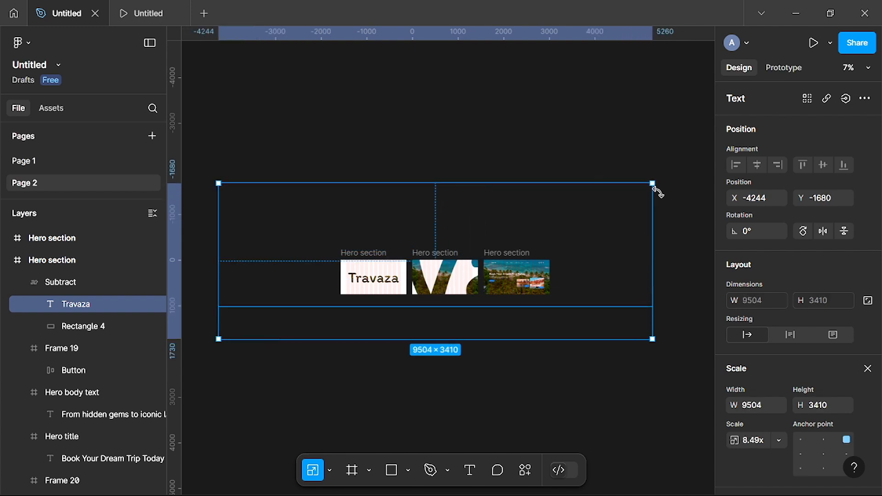
pyautogui.moveTo(653, 184); pyautogui.dragTo(710, 138)
pyautogui.scroll(-5, 541, 278)
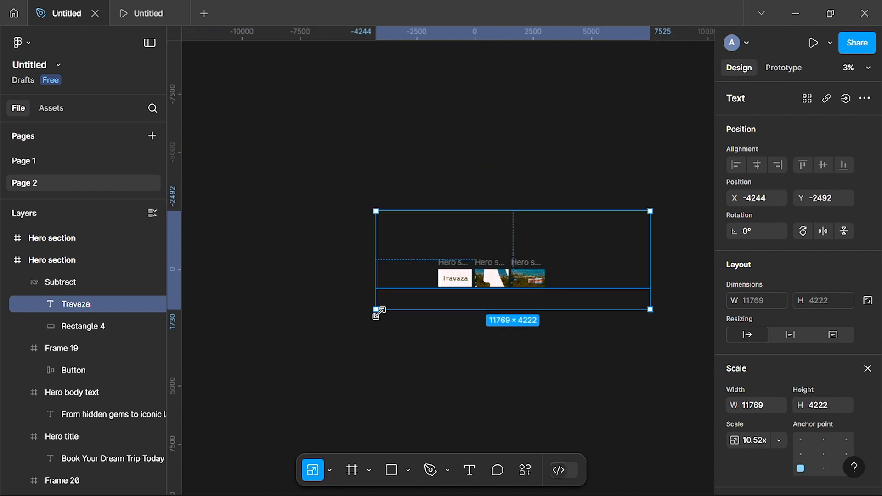
# - Enlarge the middle mask's Travaza text further to about 69848 × 25060 at X -32425, Y -17383, uncovering the whole background photo
pyautogui.moveTo(376, 309); pyautogui.dragTo(317, 347)
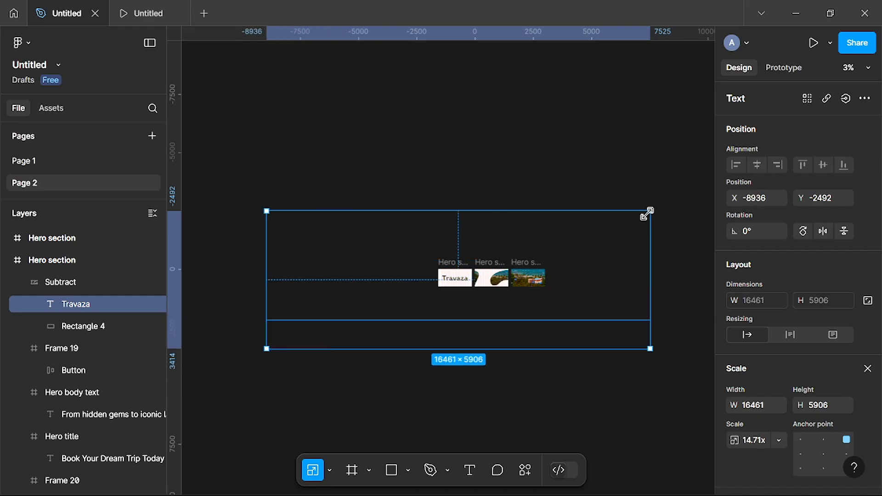
pyautogui.moveTo(649, 212); pyautogui.dragTo(776, 166)
pyautogui.moveTo(267, 166); pyautogui.dragTo(172, 133)
pyautogui.scroll(-4, 325, 162)
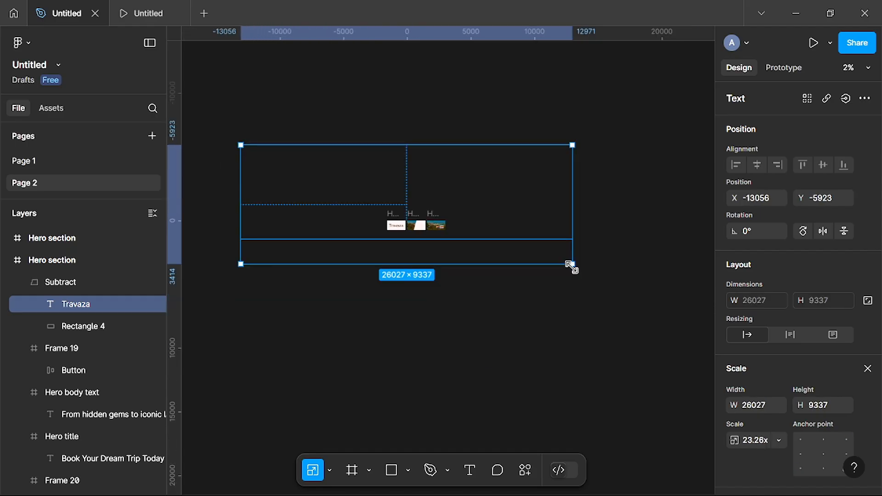
pyautogui.moveTo(572, 267); pyautogui.dragTo(610, 280)
pyautogui.moveTo(618, 146); pyautogui.dragTo(715, 110)
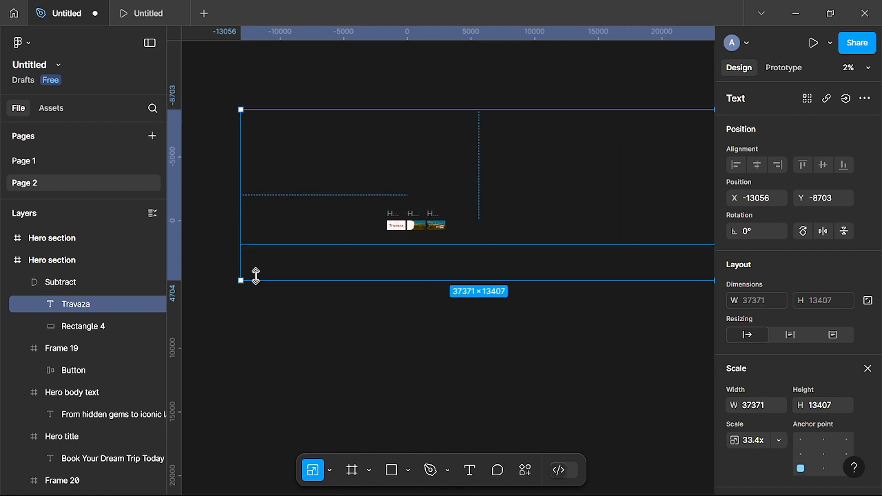
pyautogui.moveTo(240, 280); pyautogui.dragTo(187, 319)
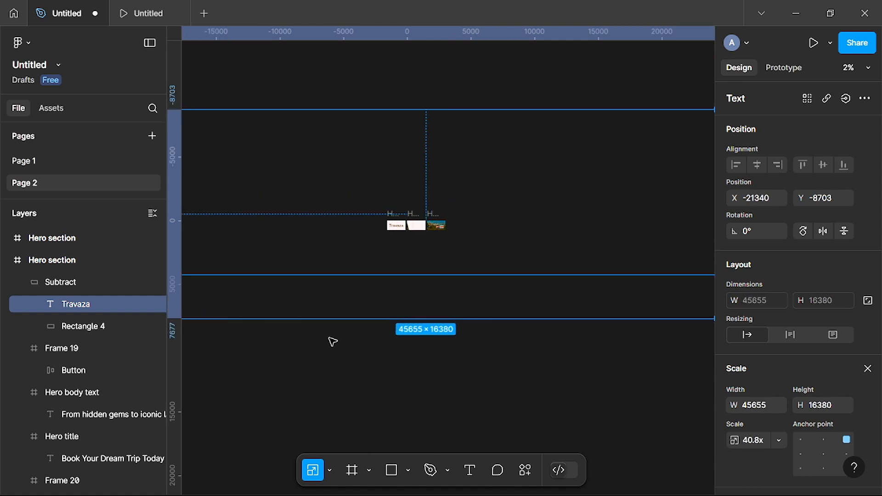
pyautogui.scroll(-1, 333, 342)
pyautogui.hscroll(-1, 333, 342)
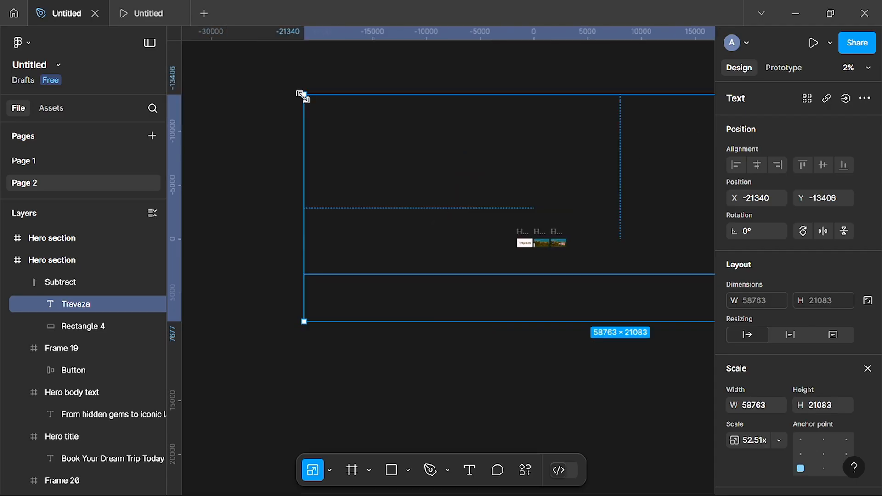
pyautogui.moveTo(302, 95); pyautogui.dragTo(187, 51)
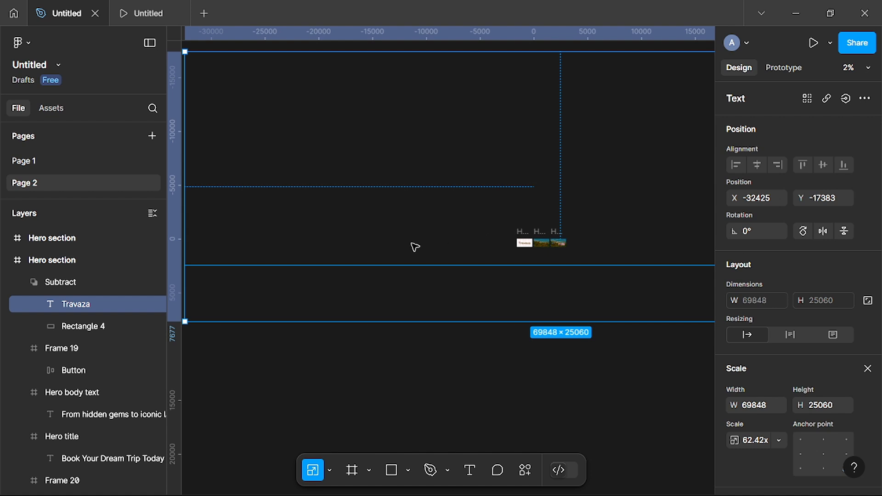
pyautogui.click(581, 370)
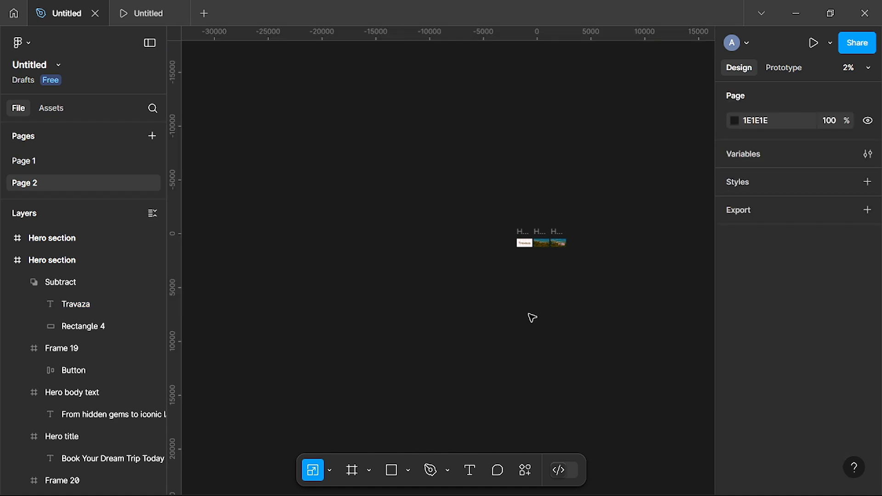
# - Examine the middle hero section and the extent of its oversized Travaza text around the three frames
pyautogui.scroll(4, 542, 244)
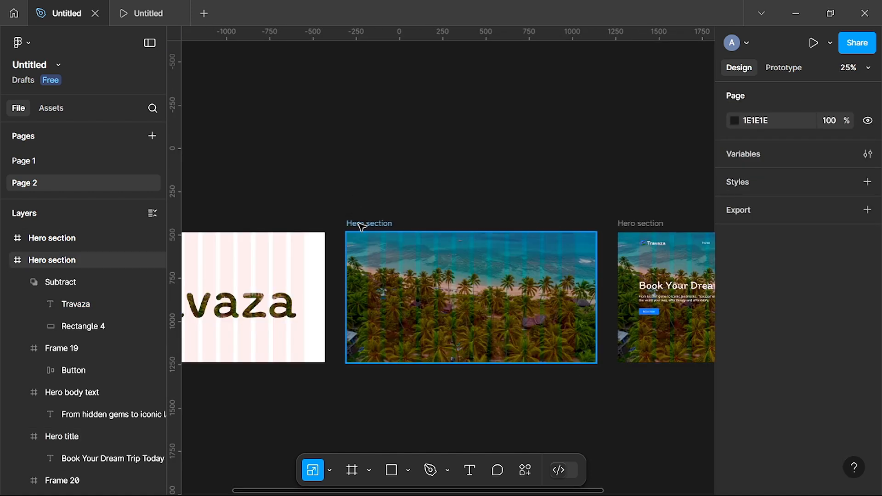
pyautogui.click(362, 225)
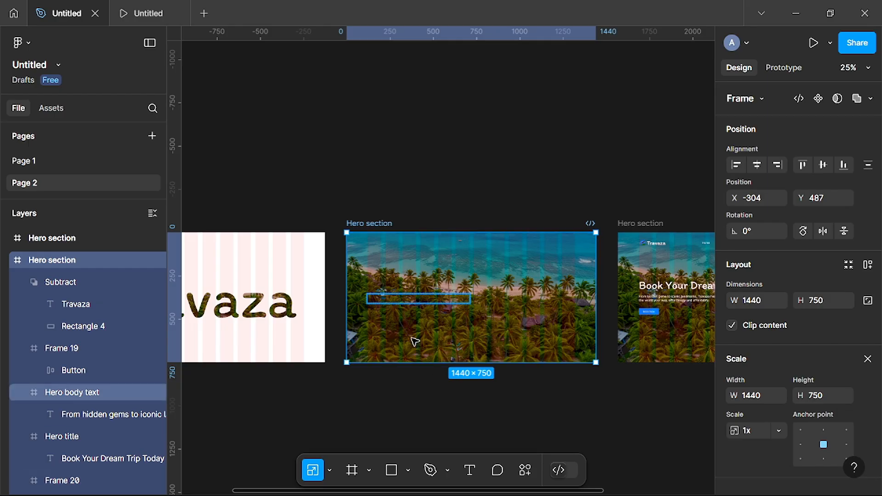
pyautogui.scroll(-3, 476, 339)
pyautogui.scroll(-4, 477, 342)
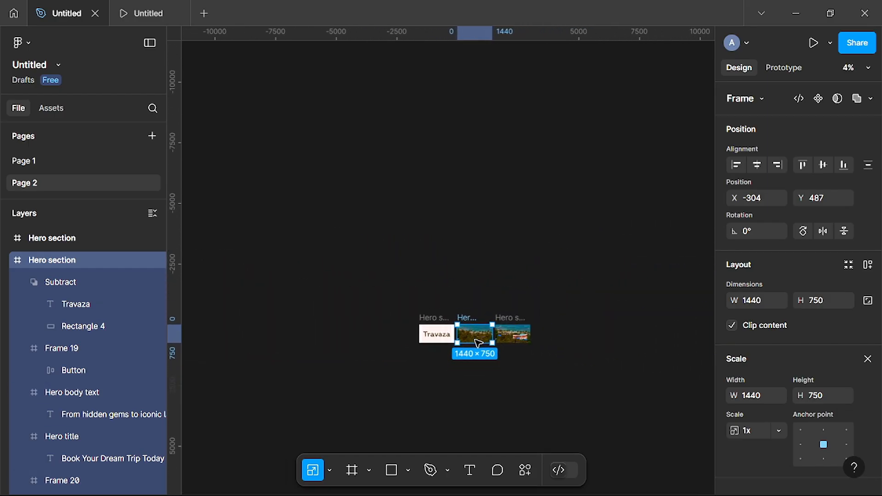
pyautogui.click(82, 305)
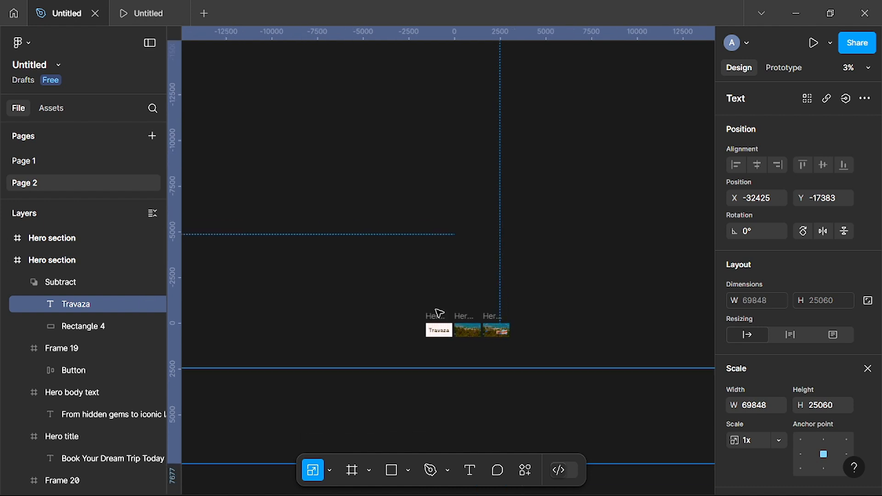
pyautogui.scroll(-2, 437, 312)
pyautogui.hscroll(-5, 439, 313)
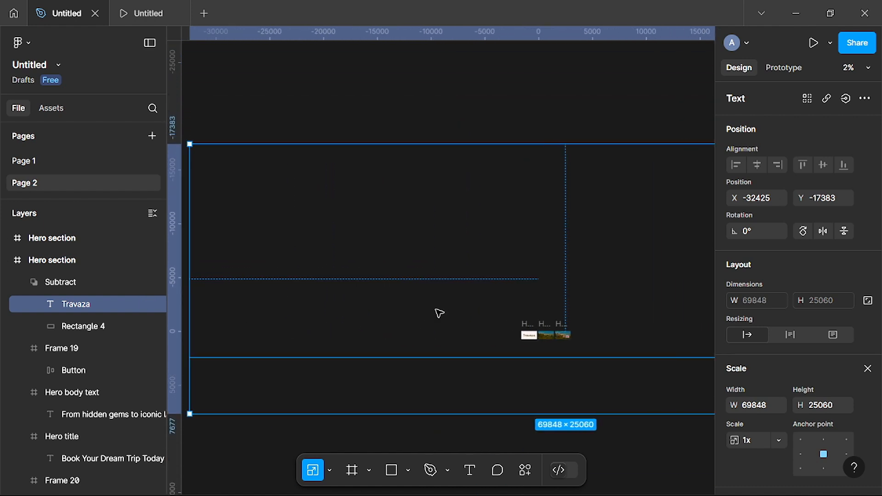
pyautogui.hscroll(4, 439, 313)
pyautogui.hscroll(-2, 439, 313)
pyautogui.hscroll(5, 439, 312)
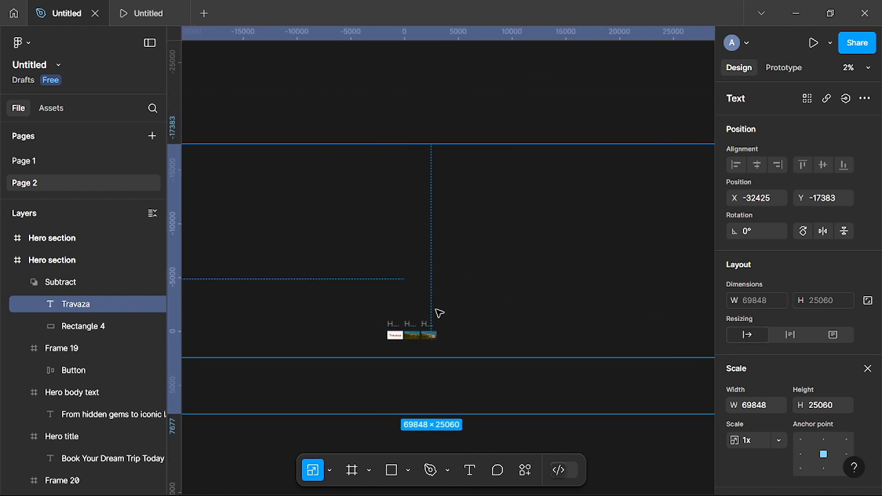
pyautogui.hscroll(-4, 439, 313)
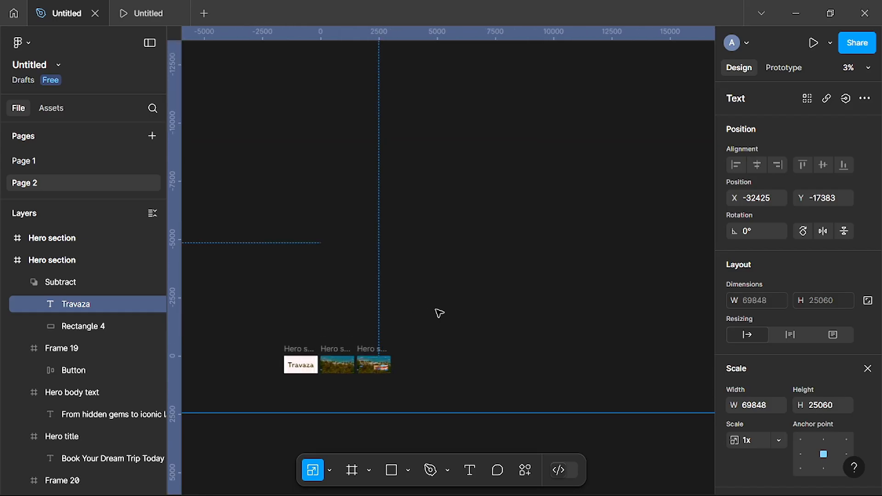
pyautogui.scroll(10, 438, 313)
pyautogui.hscroll(2, 439, 313)
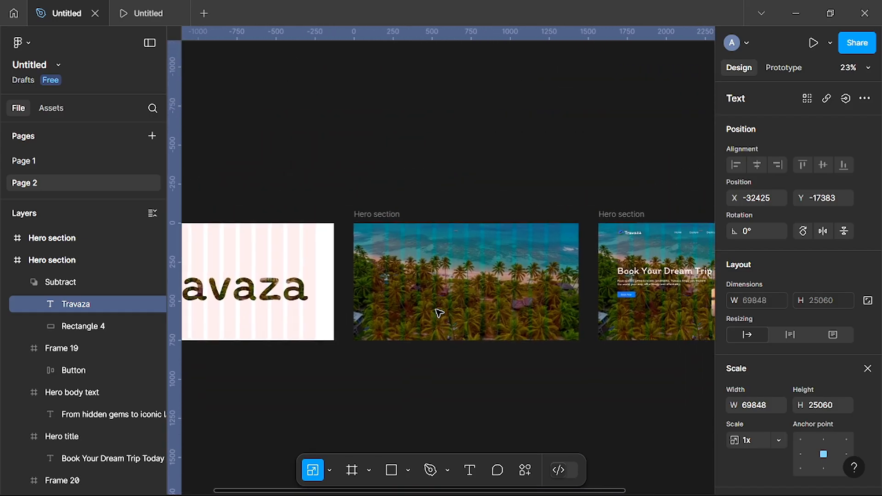
pyautogui.scroll(2, 437, 311)
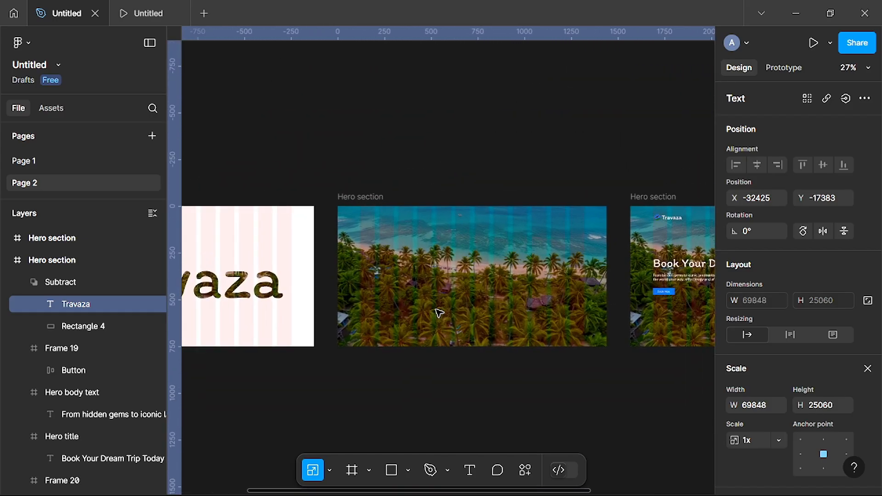
# - Compare the uncovered middle hero section with the finished hero section beside it
pyautogui.click(354, 200)
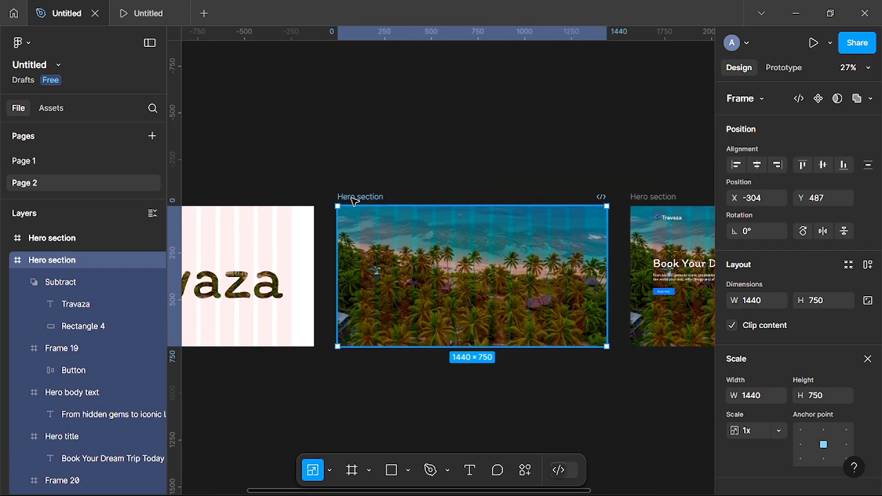
pyautogui.click(504, 132)
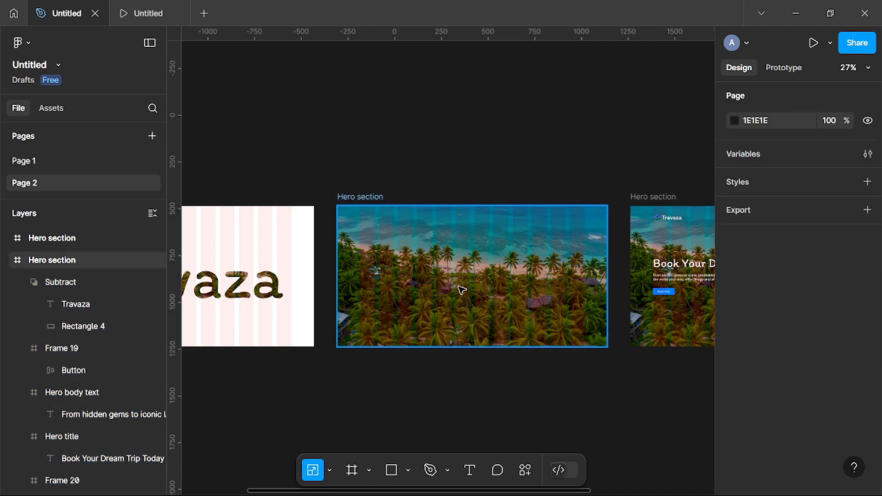
pyautogui.hscroll(1, 422, 288)
pyautogui.hscroll(-3, 422, 287)
pyautogui.hscroll(5, 421, 287)
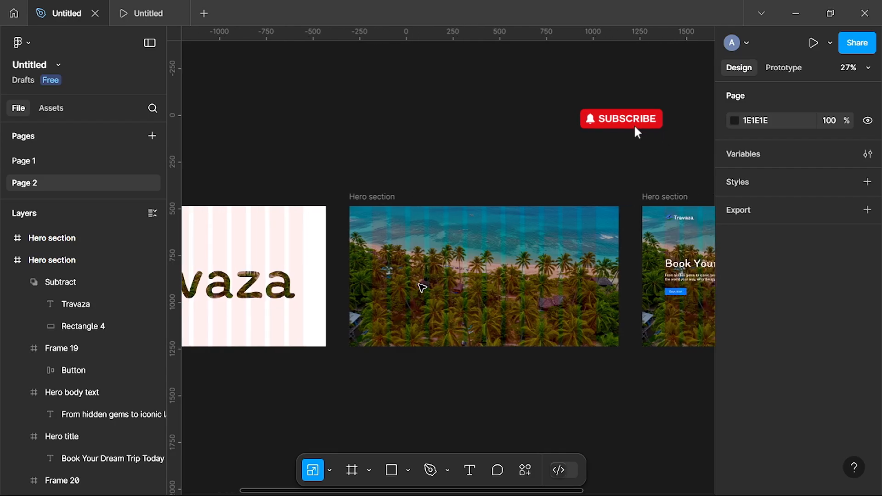
pyautogui.hscroll(5, 422, 287)
pyautogui.scroll(5, 422, 287)
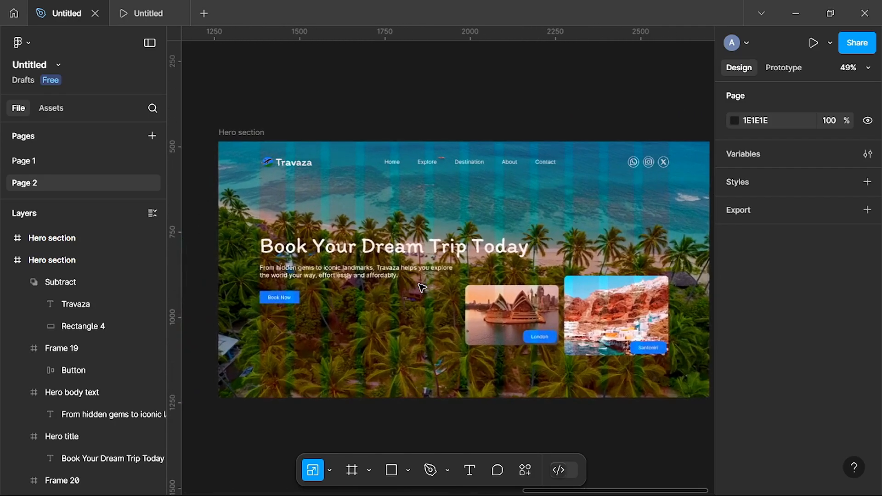
pyautogui.hscroll(-10, 422, 288)
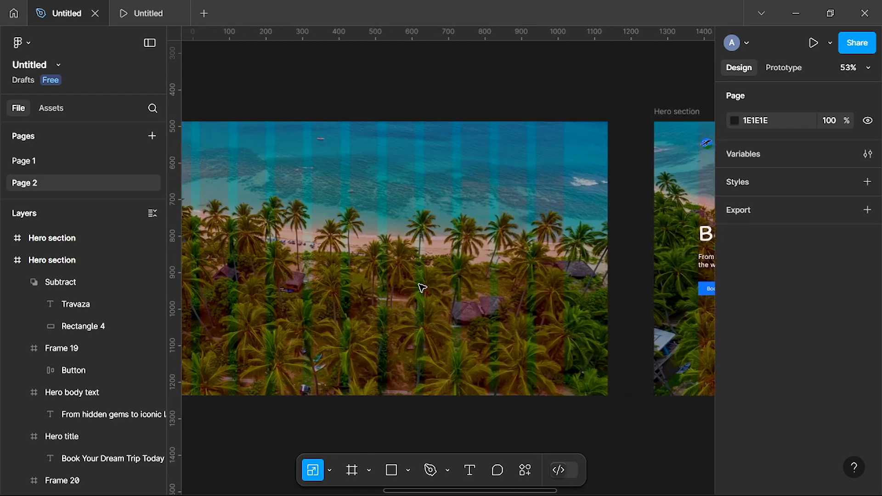
pyautogui.hscroll(-3, 421, 287)
pyautogui.hscroll(10, 421, 287)
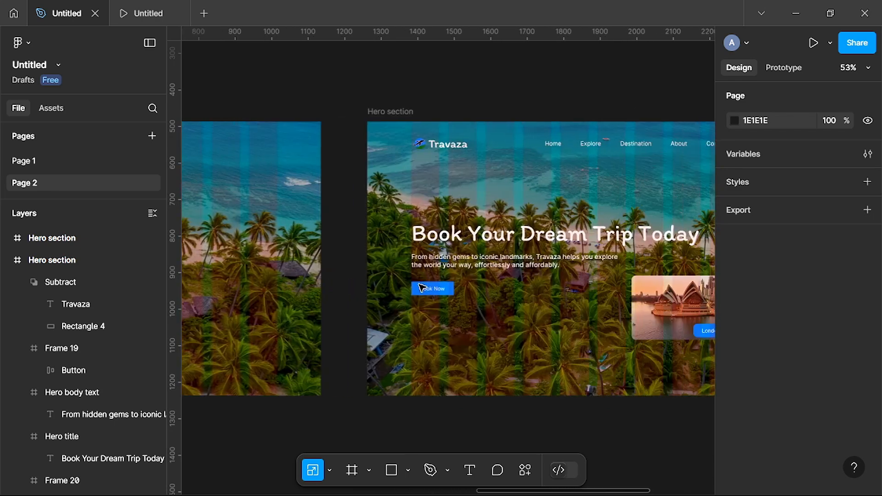
pyautogui.hscroll(1, 422, 288)
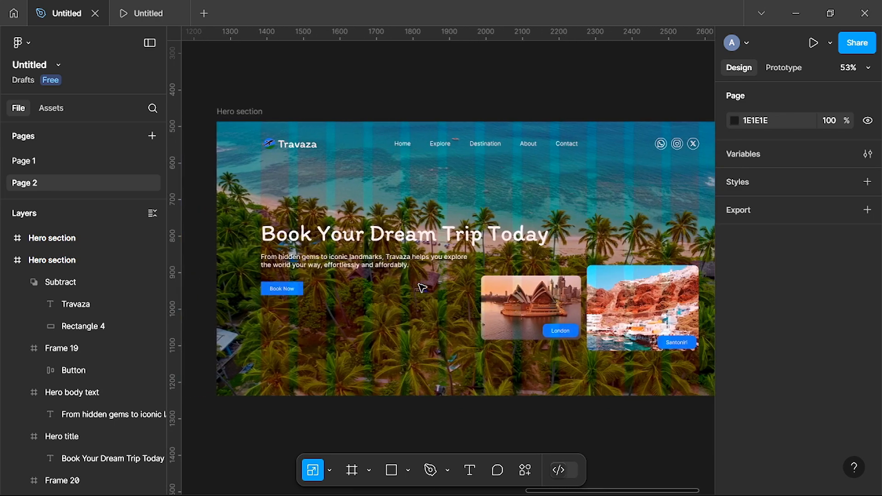
# - Inspect the title, body text and Book Now button of the finished hero section against the middle frame
pyautogui.click(400, 234)
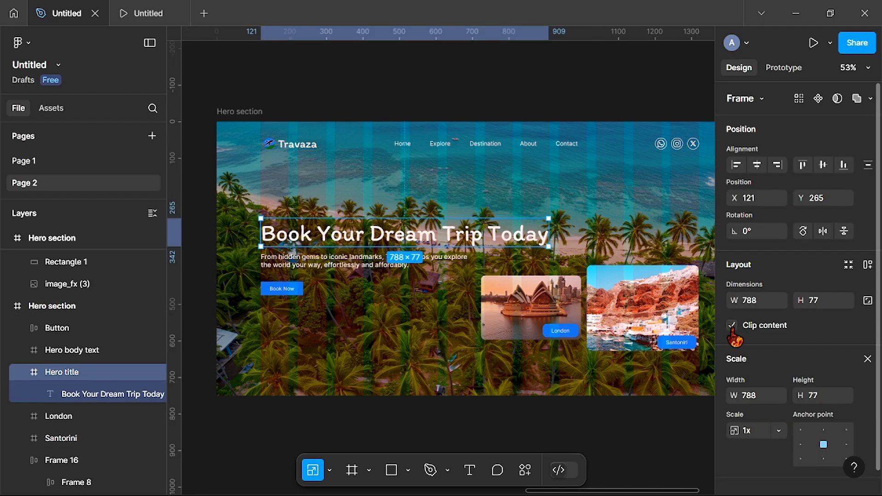
pyautogui.click(367, 265)
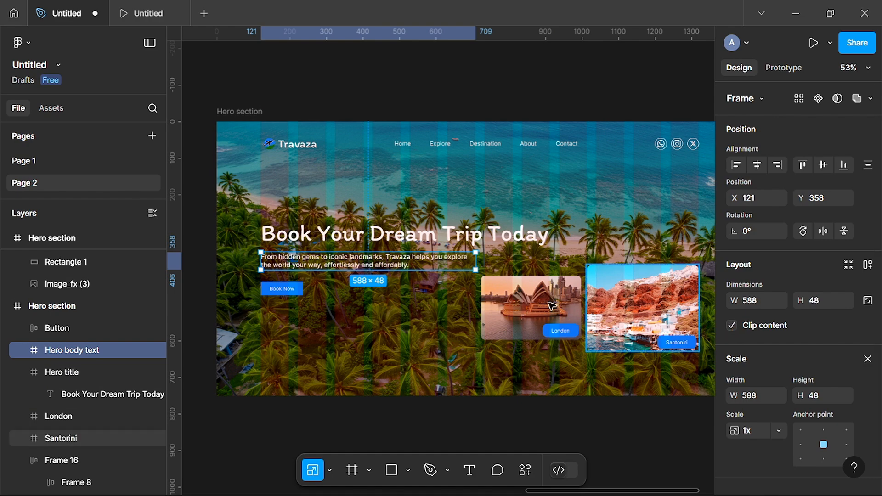
pyautogui.click(277, 291)
pyautogui.hscroll(-6, 311, 329)
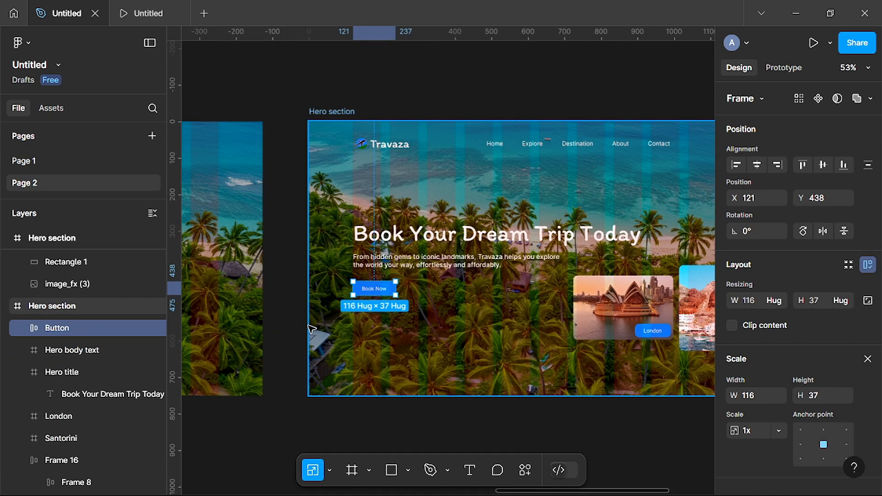
pyautogui.hscroll(-3, 311, 329)
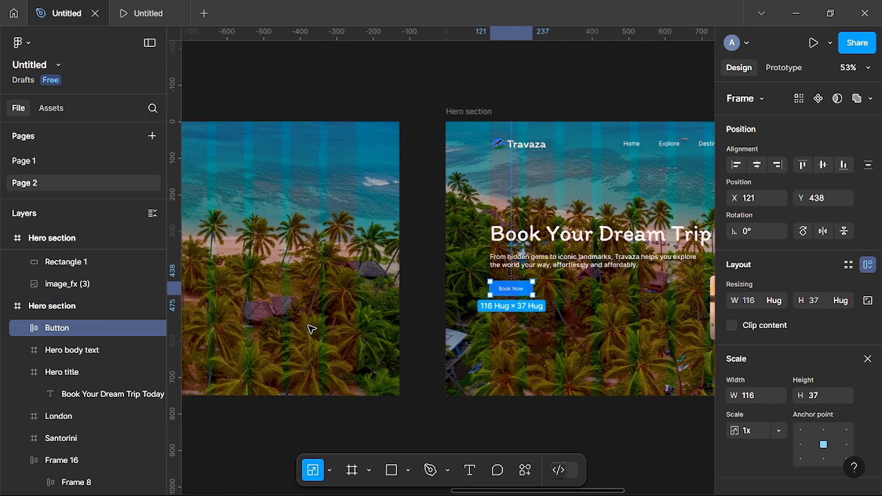
# - Wrap the finished hero section's Book Now button in its own frame and turn on content clipping for that frame
pyautogui.scroll(5, 510, 285)
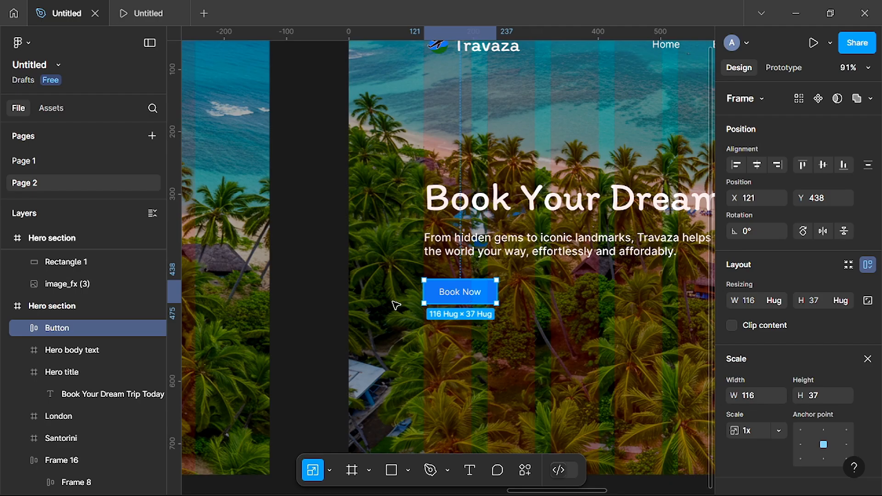
pyautogui.rightClick(462, 295)
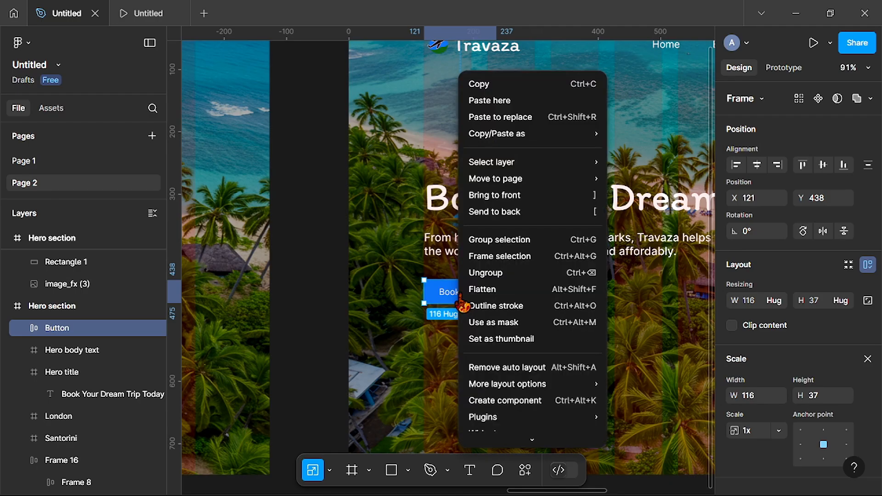
pyautogui.click(513, 260)
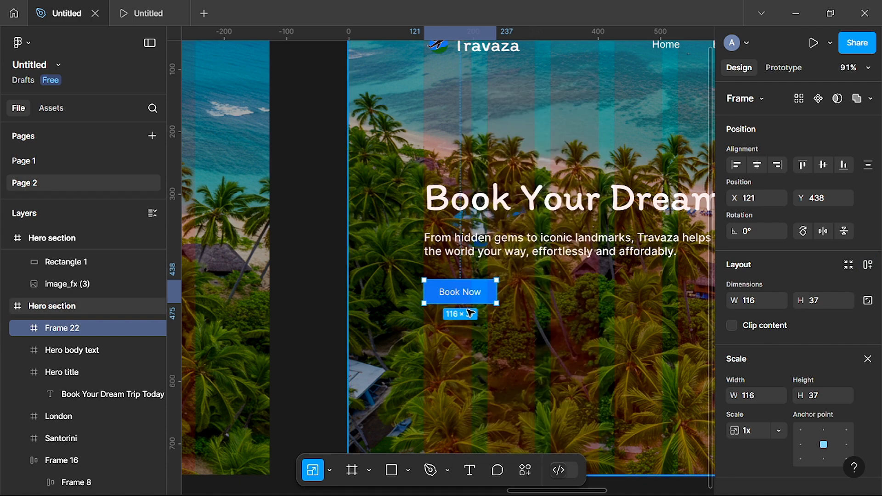
pyautogui.scroll(-3, 469, 313)
pyautogui.scroll(4, 460, 308)
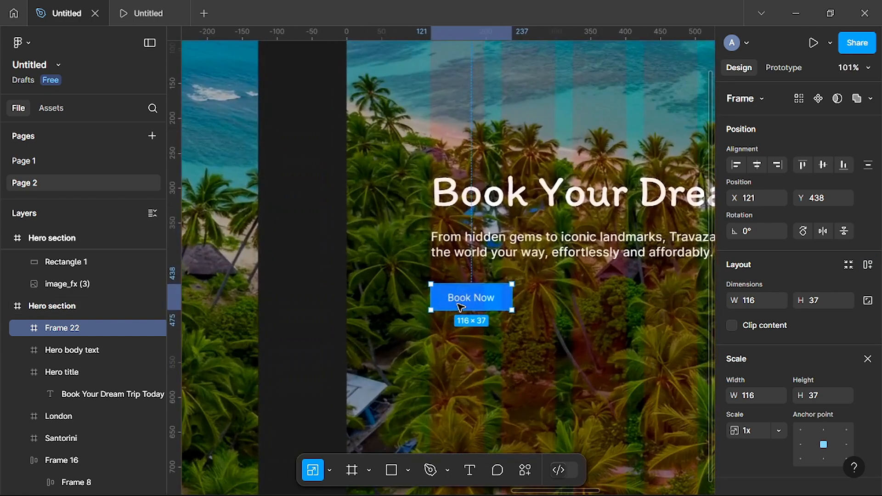
pyautogui.click(734, 325)
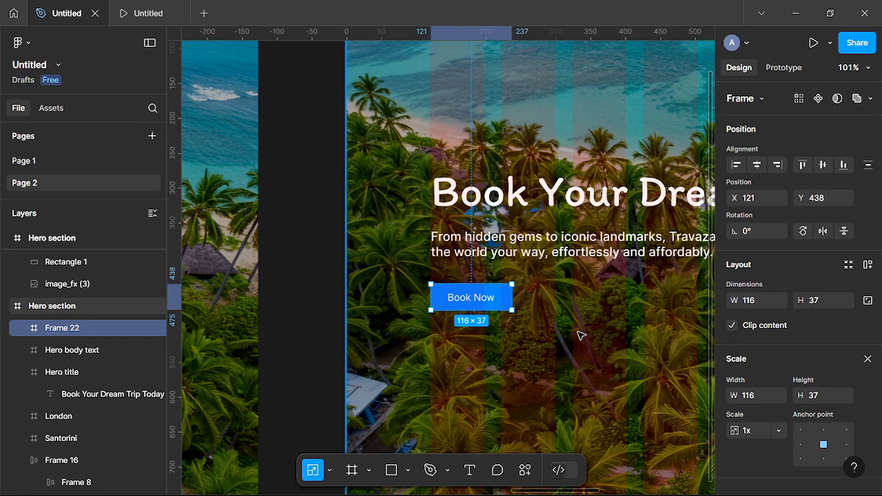
# - Turn on content clipping for the London and Santorini image cards in the finished hero section
pyautogui.hscroll(10, 551, 328)
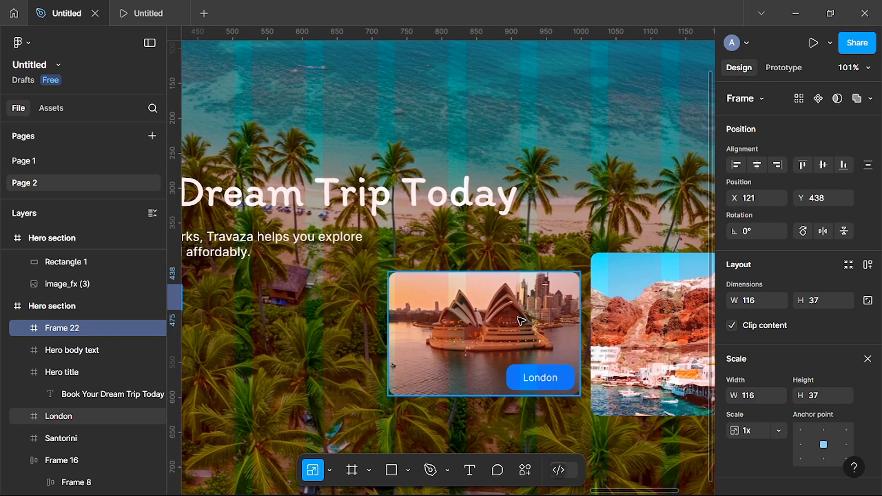
pyautogui.click(521, 320)
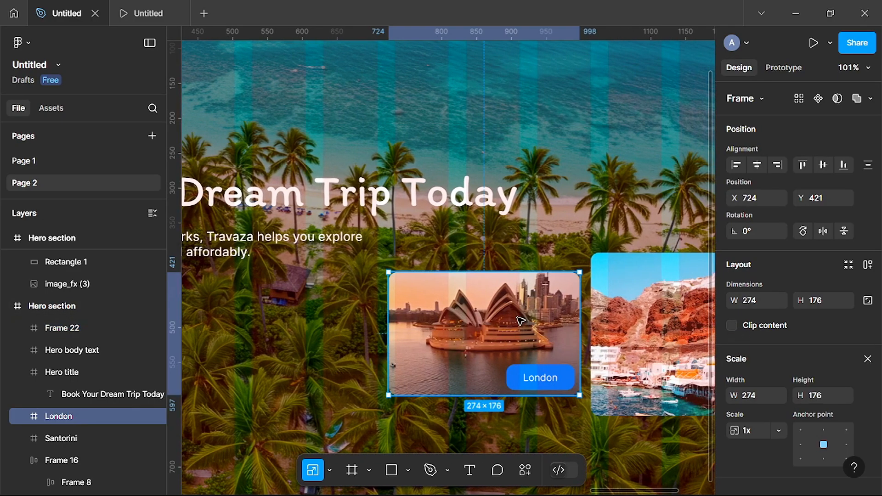
pyautogui.click(732, 326)
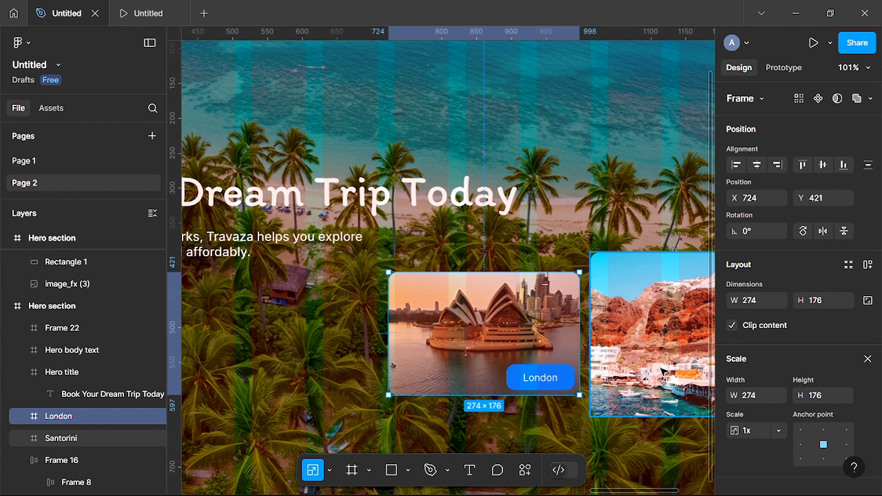
pyautogui.hscroll(4, 652, 354)
pyautogui.click(549, 355)
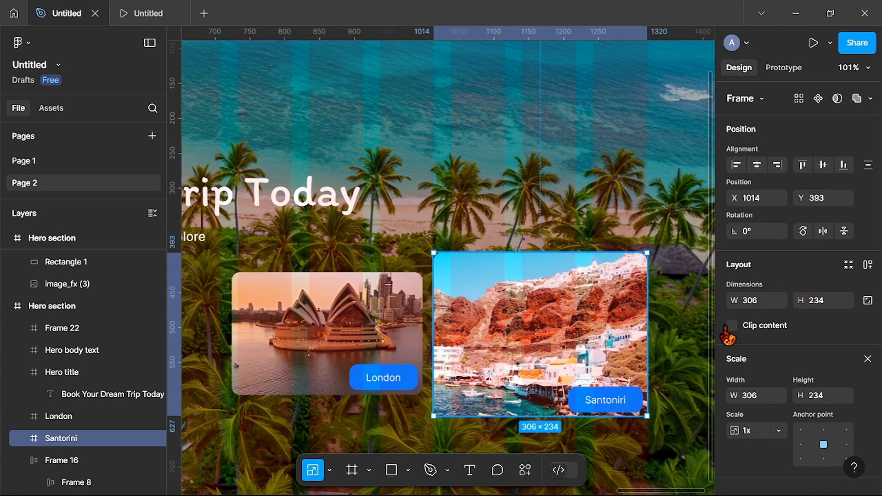
pyautogui.scroll(-5, 444, 222)
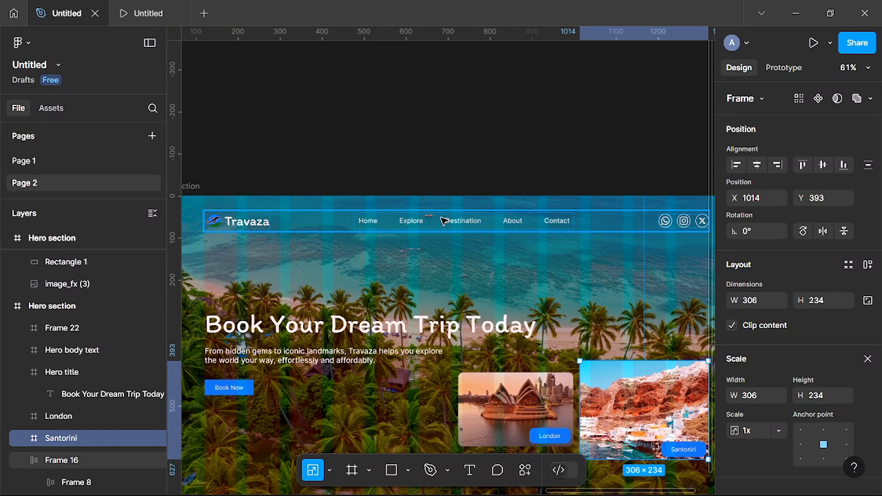
# - Close the scale settings and ungroup the finished hero section's whole header bar into logo, navigation menu and social links
pyautogui.click(444, 222)
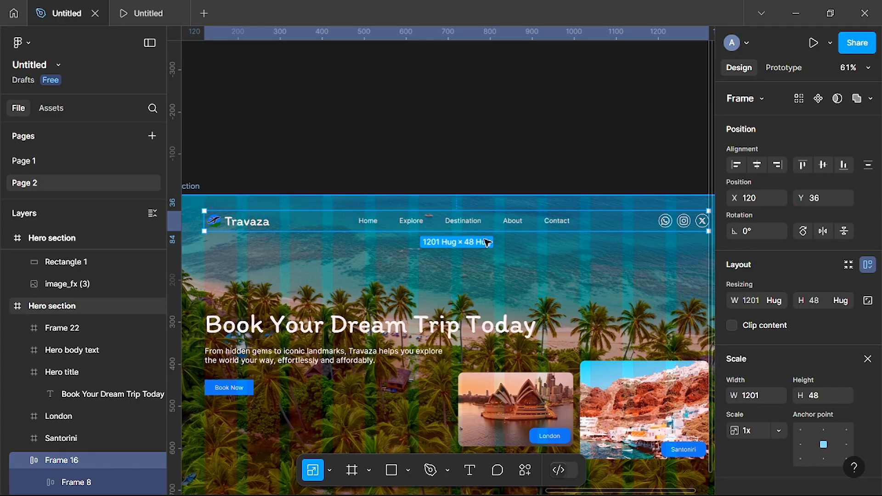
pyautogui.hscroll(1, 455, 229)
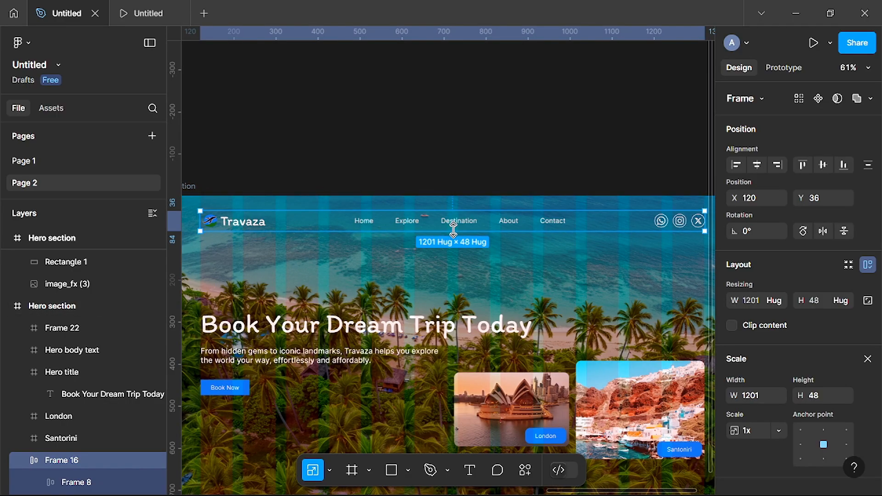
pyautogui.scroll(1, 453, 230)
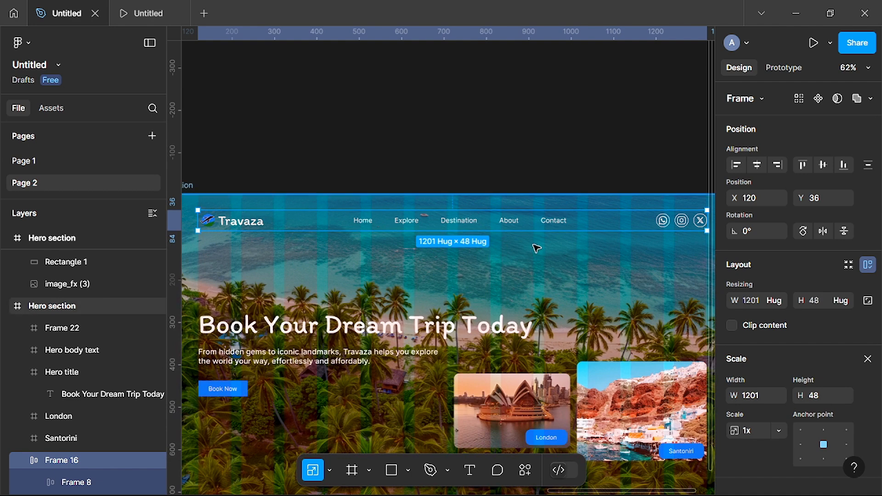
pyautogui.click(867, 359)
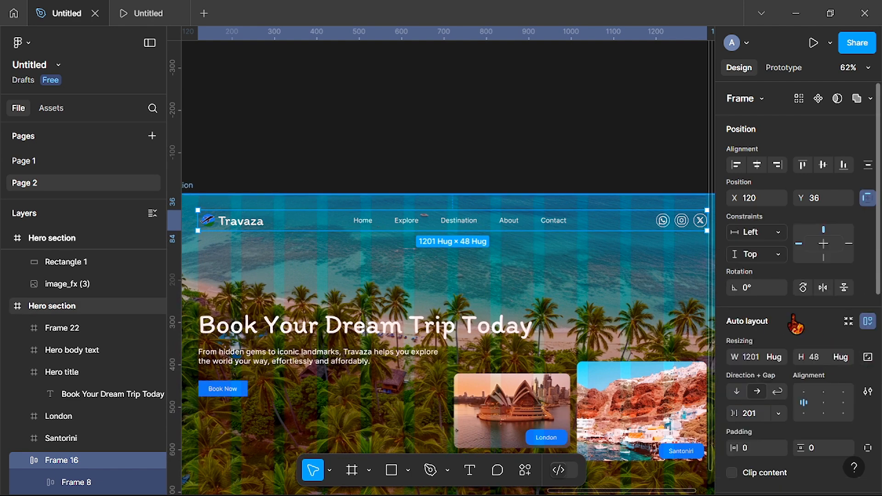
pyautogui.rightClick(414, 222)
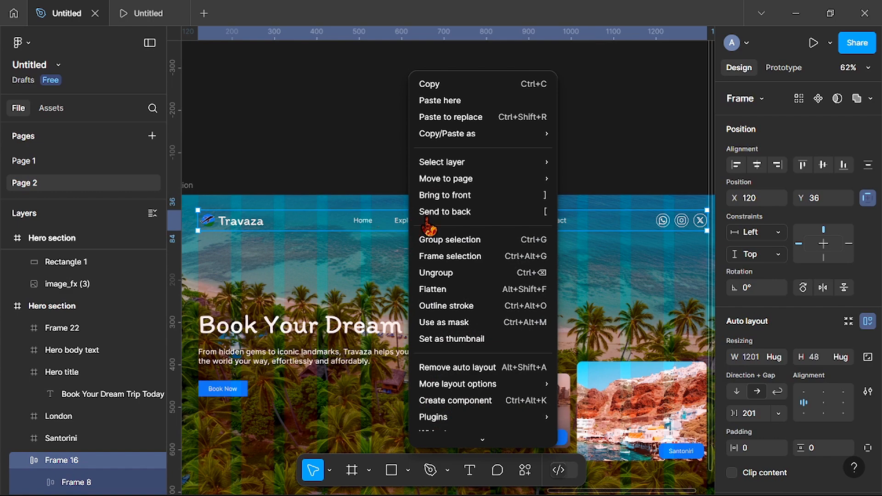
pyautogui.click(449, 273)
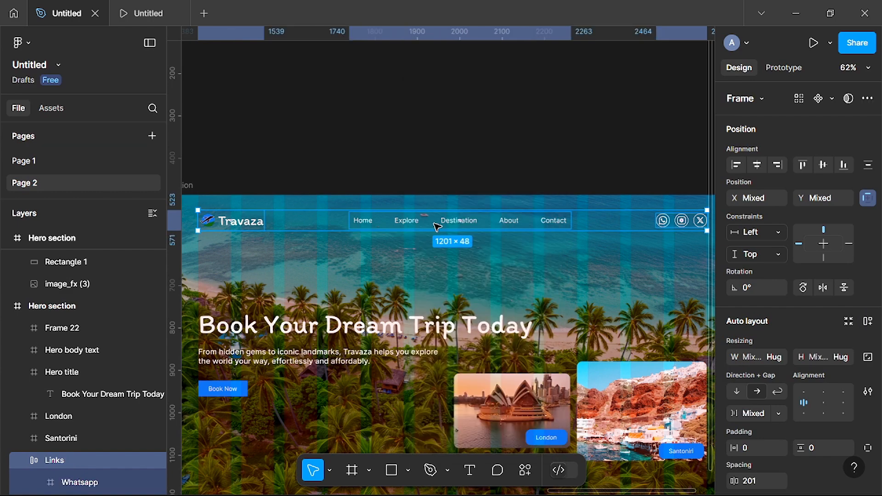
# - Ungroup the navigation menu into separate Home, Explore, Destination, About and Contact items
pyautogui.click(436, 227)
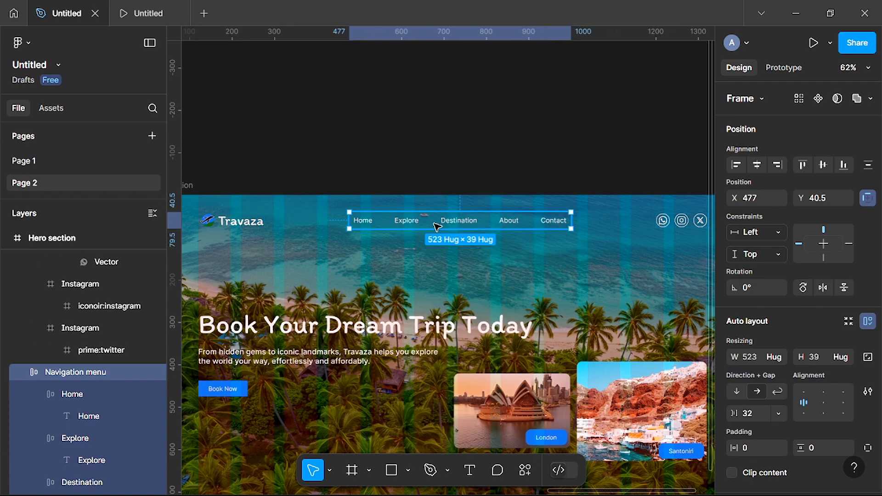
pyautogui.rightClick(436, 226)
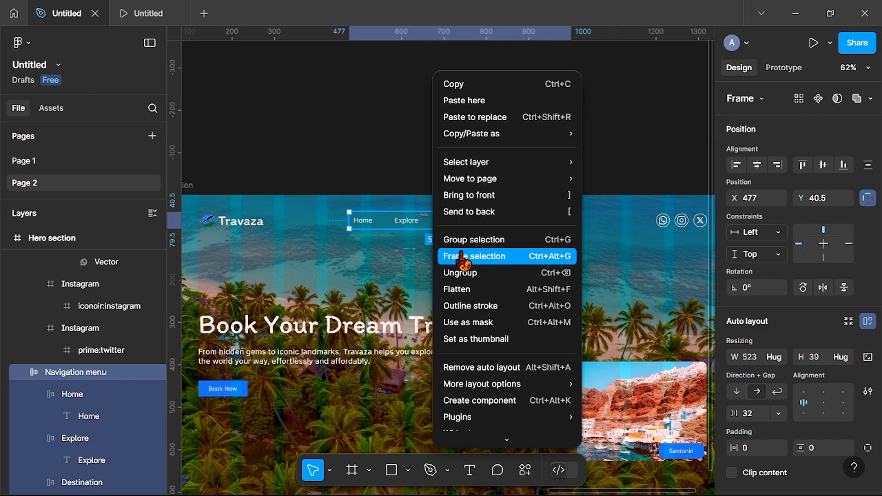
pyautogui.click(473, 276)
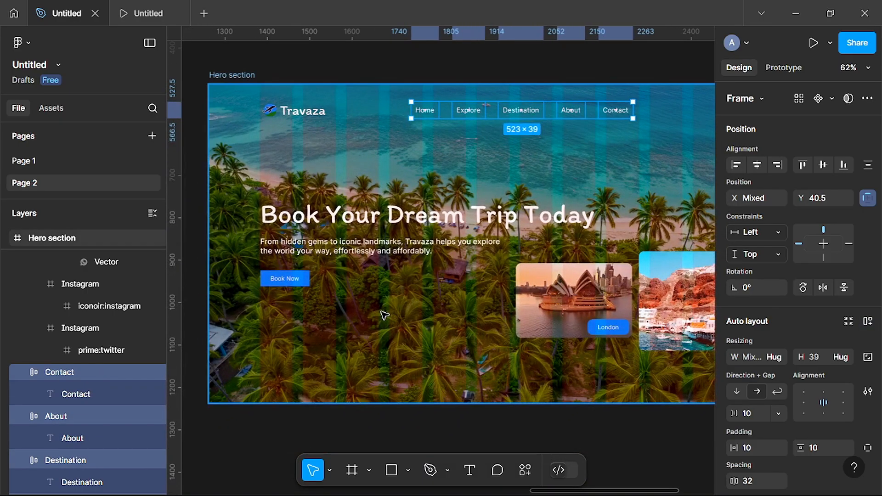
pyautogui.press('Escape')
# - Examine the Book Now button and layout of the finished hero section against the uncovered middle frame
pyautogui.scroll(-5, 385, 316)
pyautogui.hscroll(-2, 385, 315)
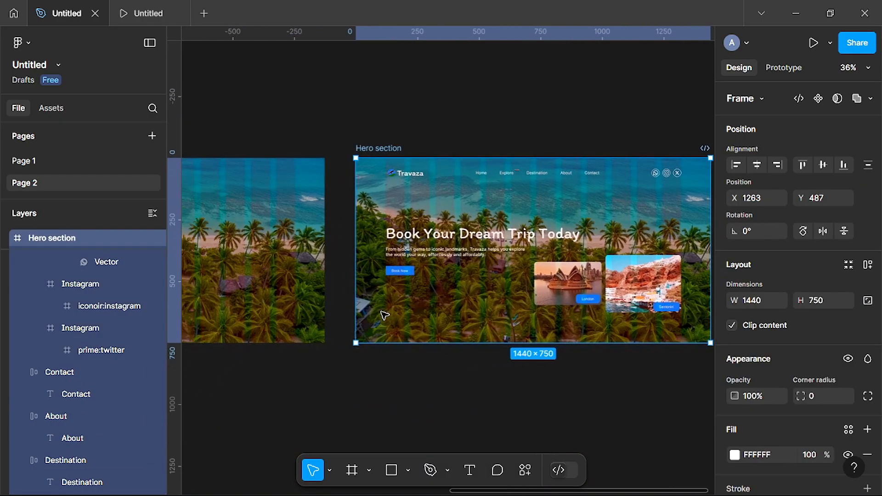
pyautogui.scroll(6, 385, 315)
pyautogui.scroll(1, 385, 315)
pyautogui.scroll(4, 385, 285)
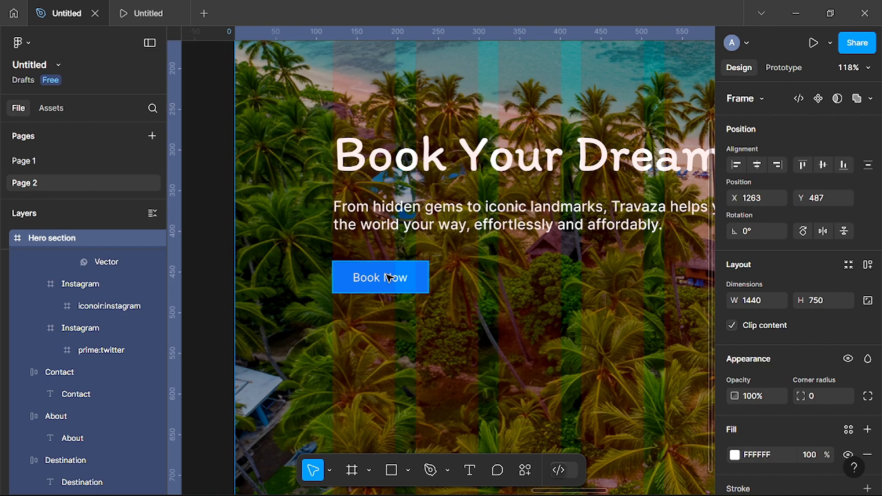
pyautogui.scroll(-5, 390, 278)
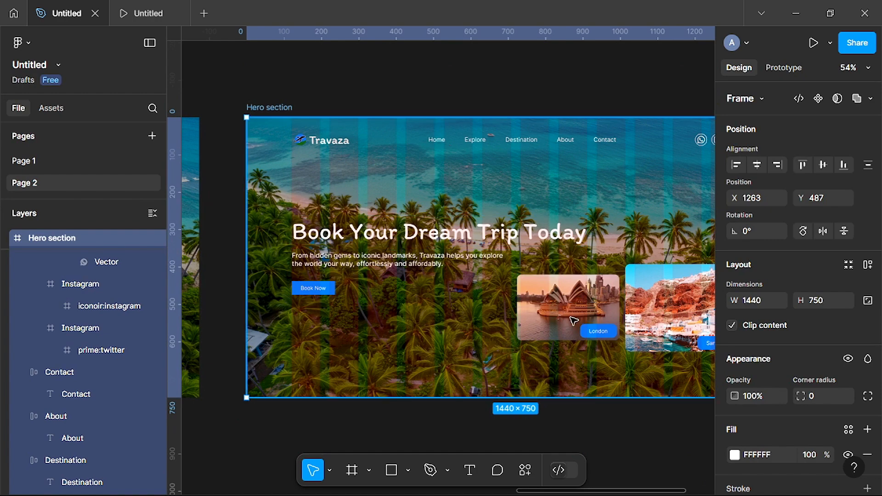
pyautogui.hscroll(-5, 432, 275)
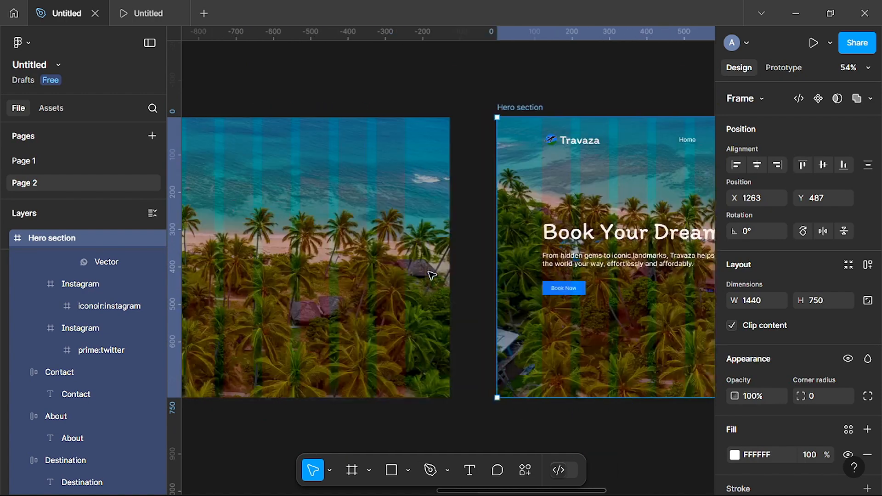
pyautogui.hscroll(-2, 275, 303)
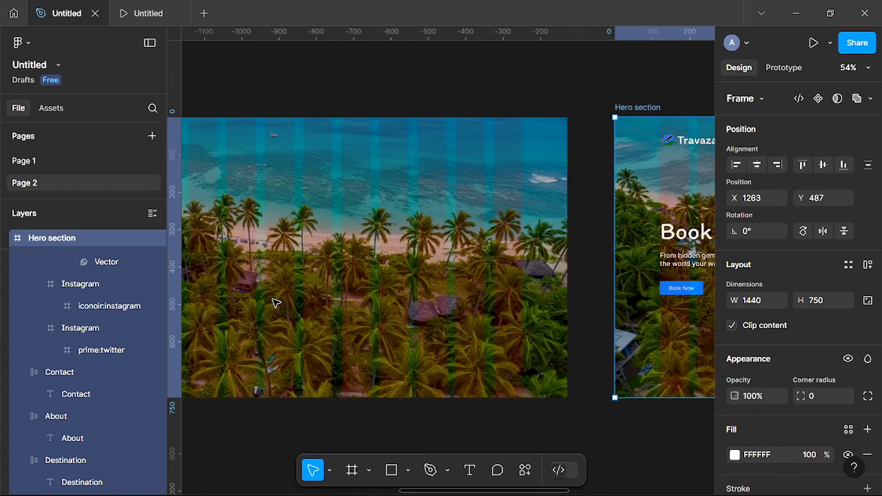
pyautogui.hscroll(1, 404, 269)
pyautogui.hscroll(2, 409, 270)
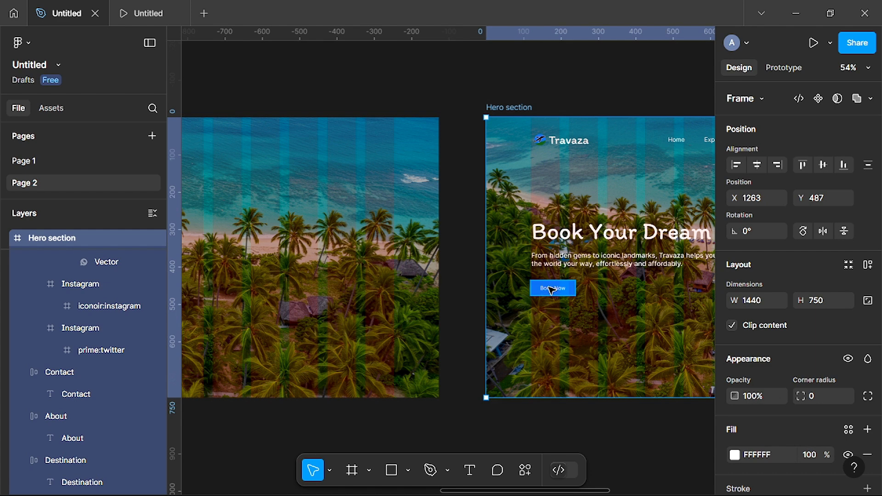
# - Replace the button frame in the middle hero section with a copy of the finished section's framed Book Now button
pyautogui.click(552, 290)
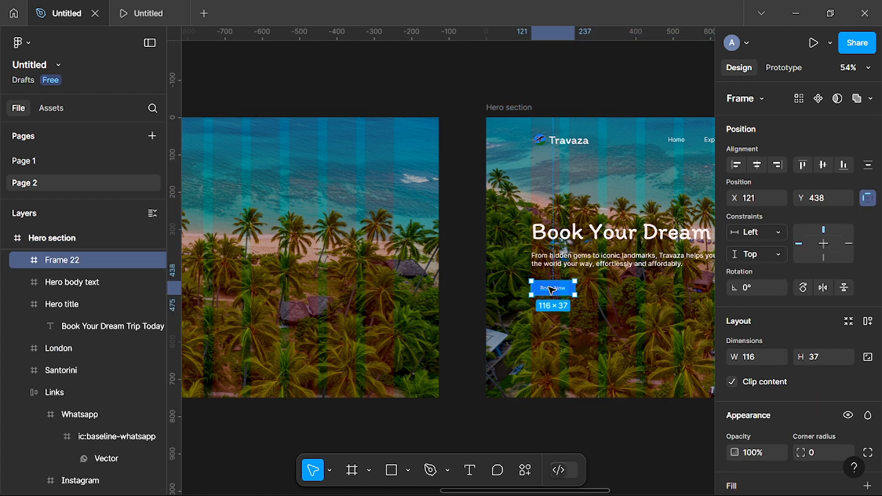
pyautogui.hscroll(-10, 434, 317)
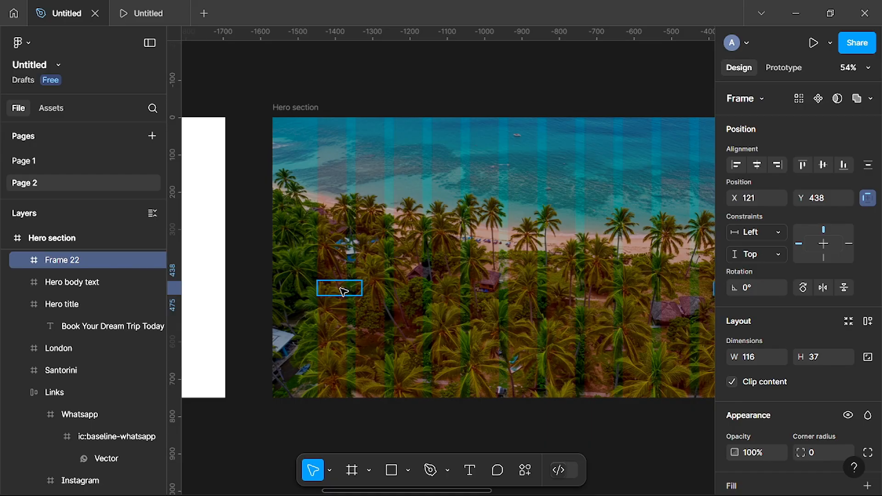
pyautogui.click(343, 291)
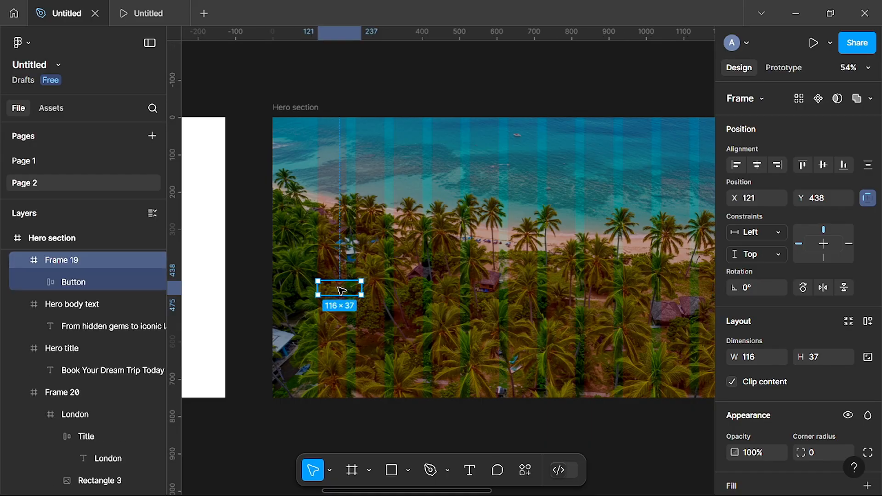
pyautogui.rightClick(342, 290)
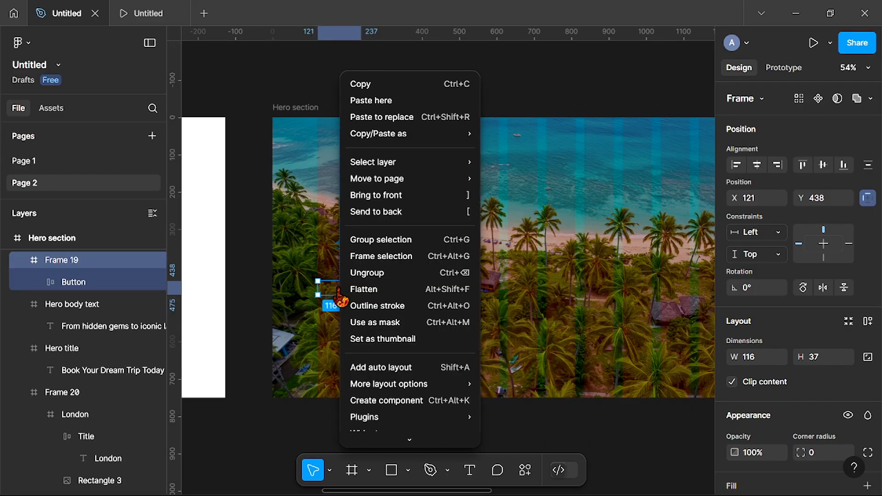
pyautogui.click(390, 118)
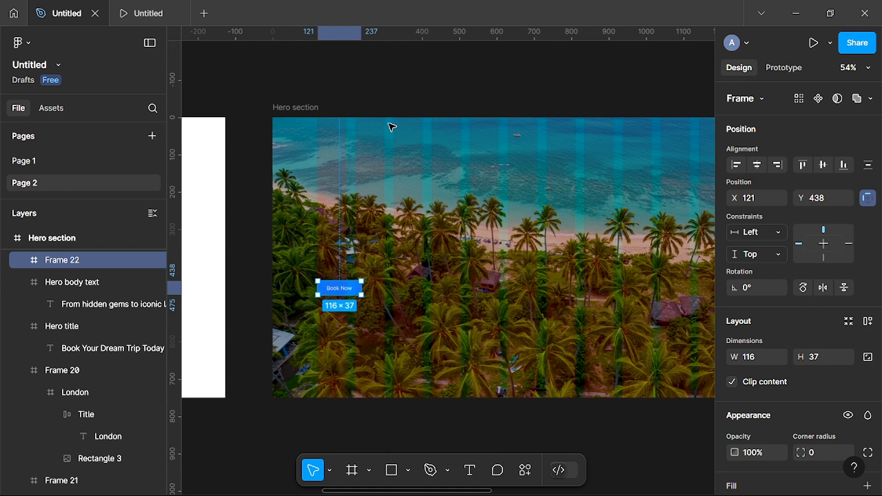
# - Move the middle section's Book Now button down inside its clipping frame to Y 67, out of the frame's visible area
pyautogui.scroll(5, 350, 292)
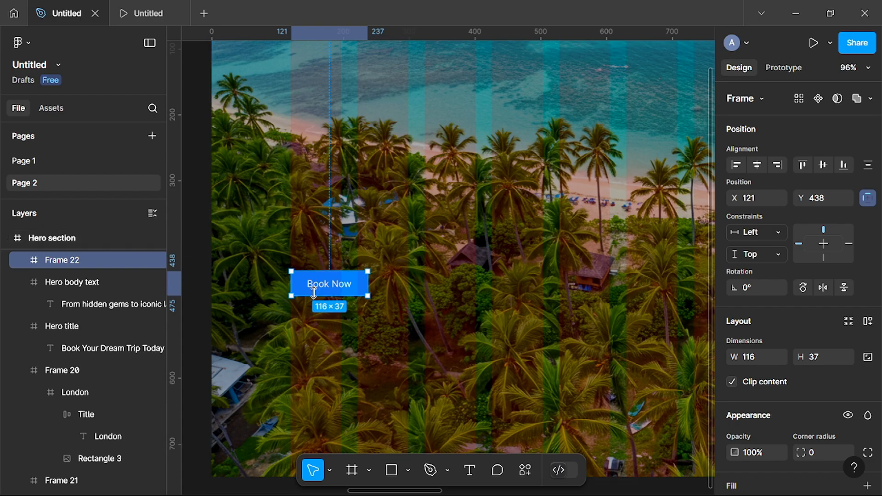
pyautogui.hotkey('shift', 'a')
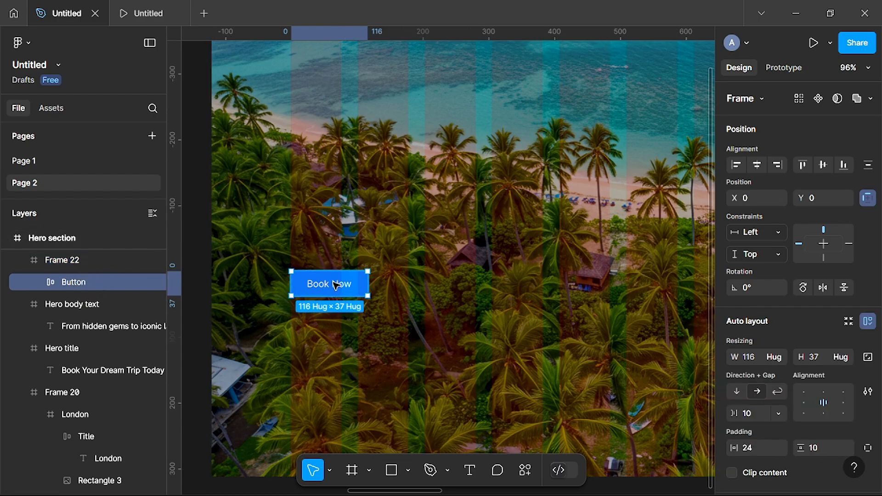
pyautogui.moveTo(336, 285); pyautogui.dragTo(336, 286)
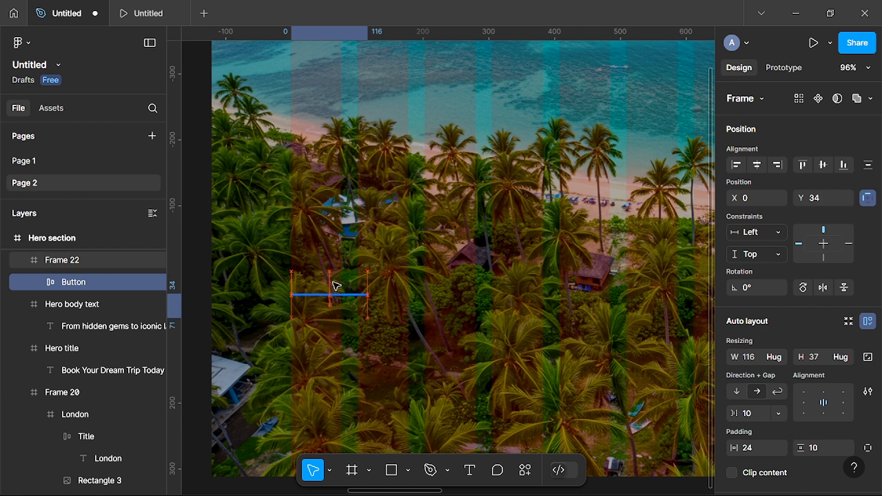
pyautogui.press('Down')
pyautogui.press('Down')
pyautogui.press('Down')
pyautogui.press('Down')
pyautogui.press('Down')
pyautogui.press('Down')
pyautogui.press('Down')
pyautogui.press('Down')
pyautogui.press('Down')
pyautogui.press('Down')
pyautogui.press('Down')
pyautogui.press('Down')
pyautogui.press('Down')
pyautogui.press('Down')
pyautogui.press('Down')
pyautogui.press('Down')
pyautogui.press('Down')
pyautogui.press('Down')
pyautogui.press('Down')
pyautogui.press('Down')
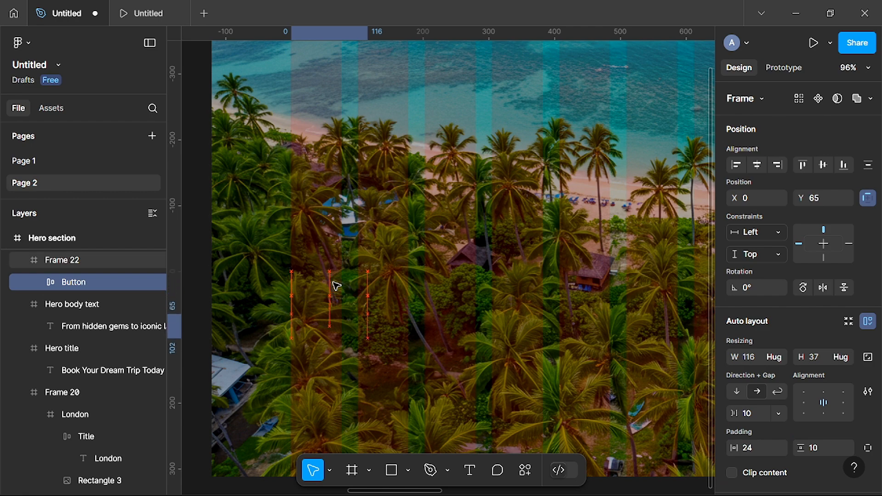
pyautogui.press('Down')
pyautogui.press('Down')
pyautogui.scroll(-5, 336, 286)
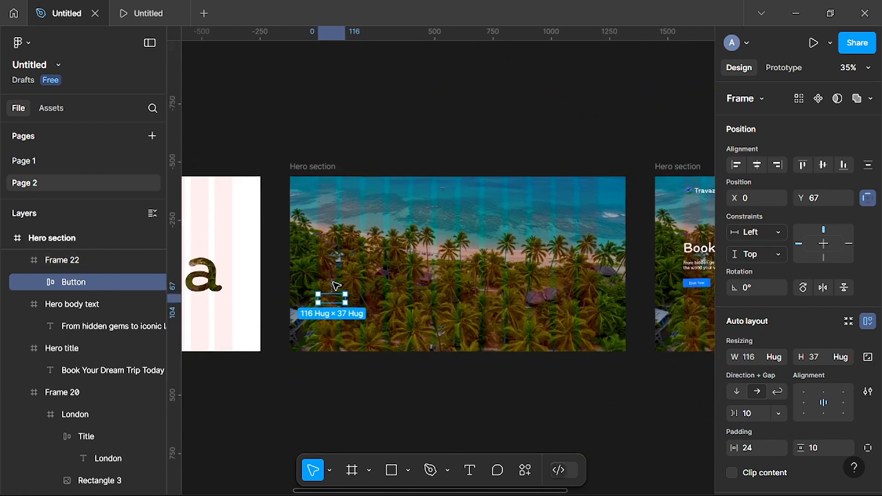
# - Create a prototype connection from the Travaza mask frame to the middle hero section
pyautogui.scroll(-2, 336, 286)
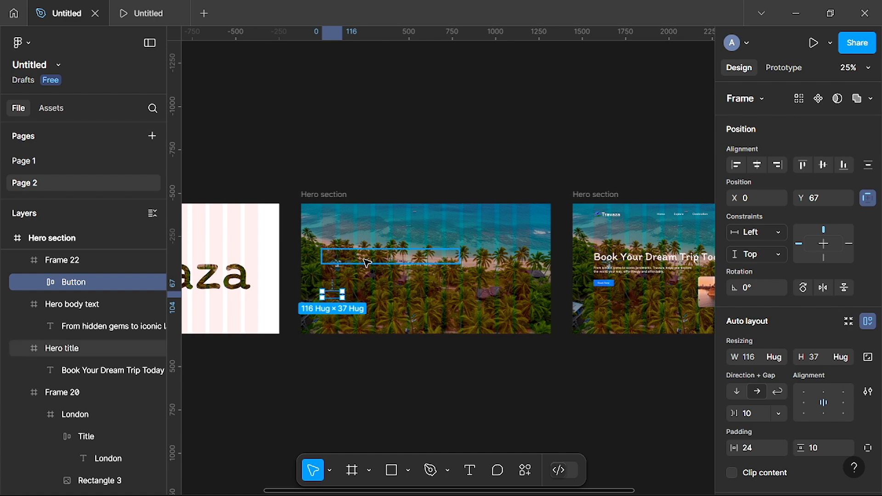
pyautogui.scroll(-3, 337, 286)
pyautogui.hscroll(-3, 367, 263)
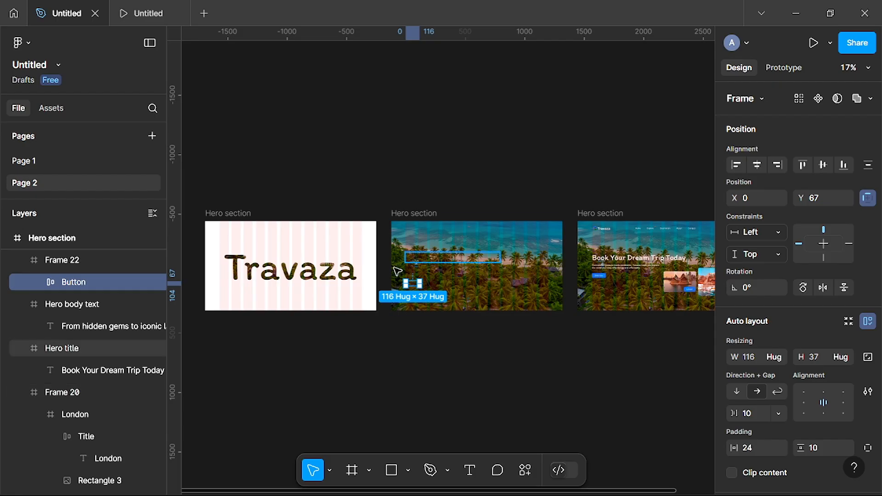
pyautogui.scroll(4, 372, 272)
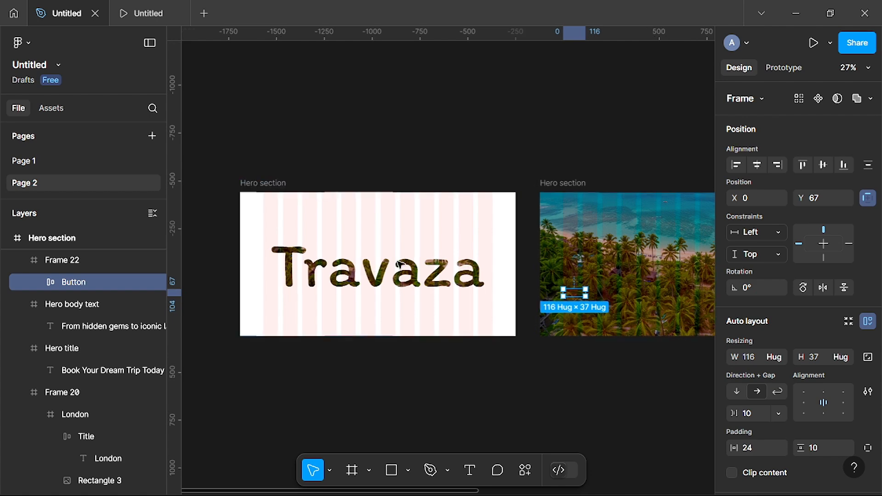
pyautogui.scroll(3, 372, 271)
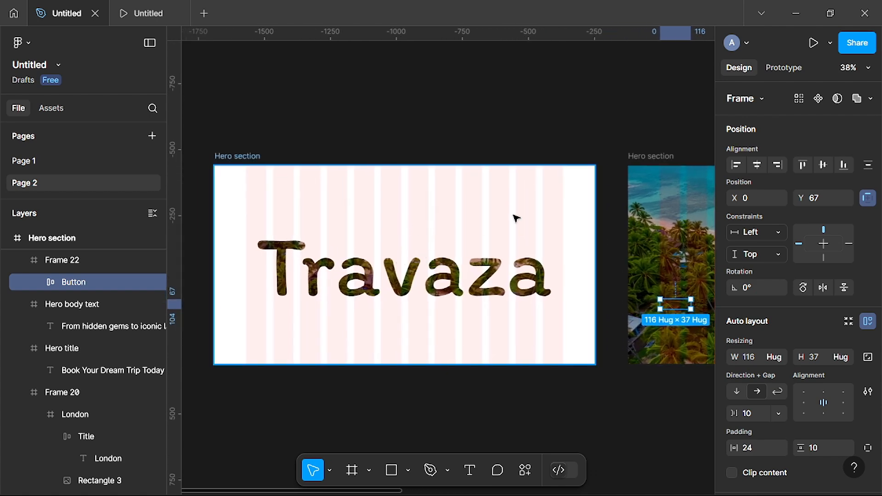
pyautogui.click(785, 73)
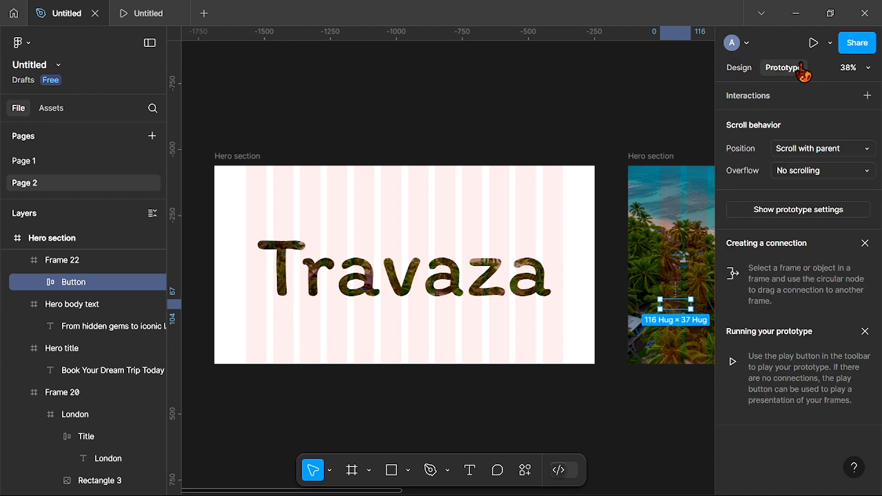
pyautogui.scroll(-3, 644, 188)
pyautogui.scroll(3, 644, 188)
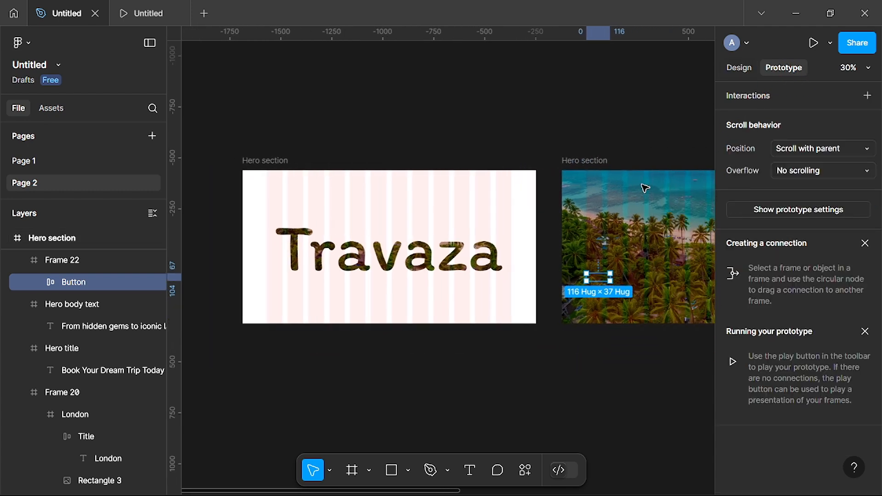
pyautogui.hscroll(-3, 325, 203)
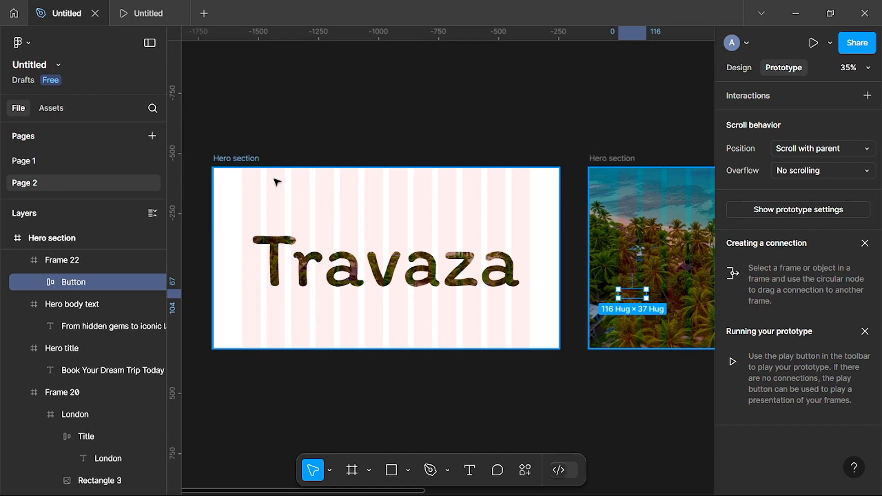
pyautogui.click(560, 260)
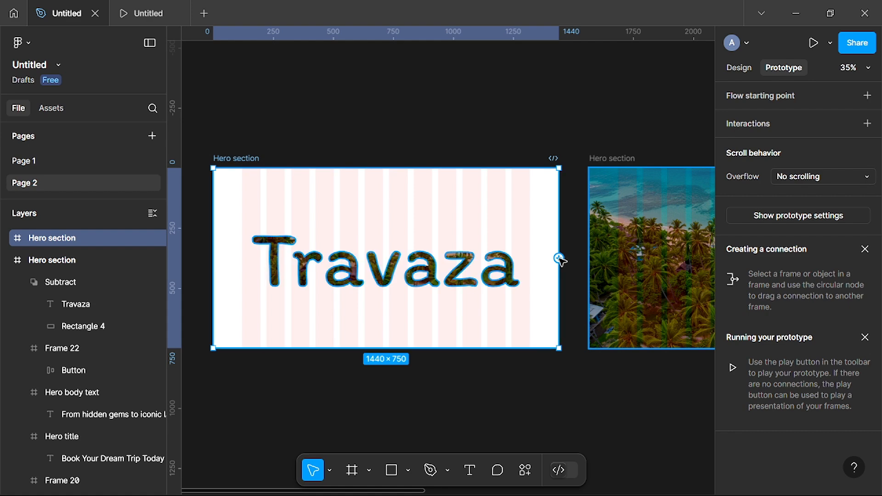
pyautogui.scroll(3, 560, 259)
pyautogui.hscroll(2, 560, 259)
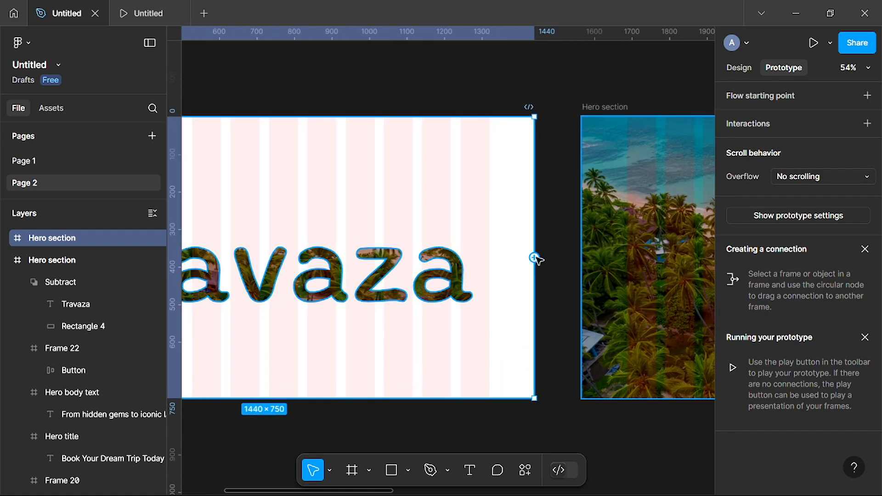
pyautogui.moveTo(535, 258); pyautogui.dragTo(606, 260)
# - Trigger the Travaza frame's interaction after a delay of 1000 ms
pyautogui.scroll(-3, 592, 308)
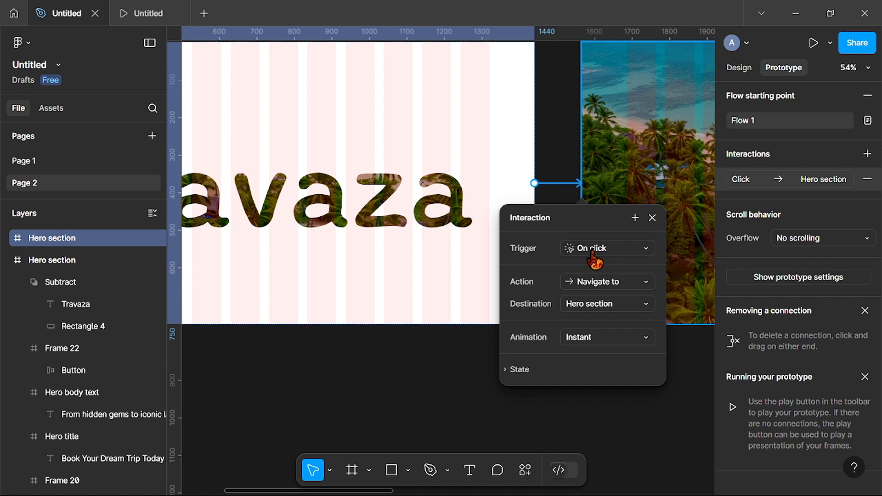
pyautogui.click(648, 251)
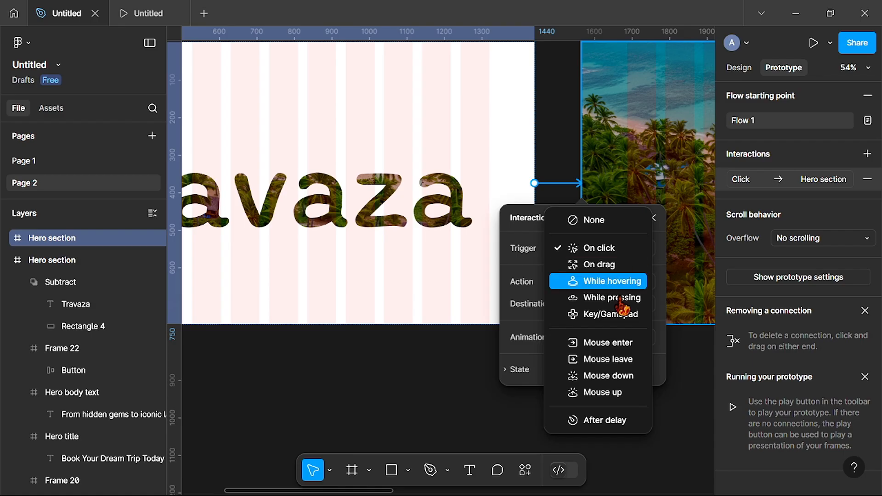
pyautogui.click(603, 425)
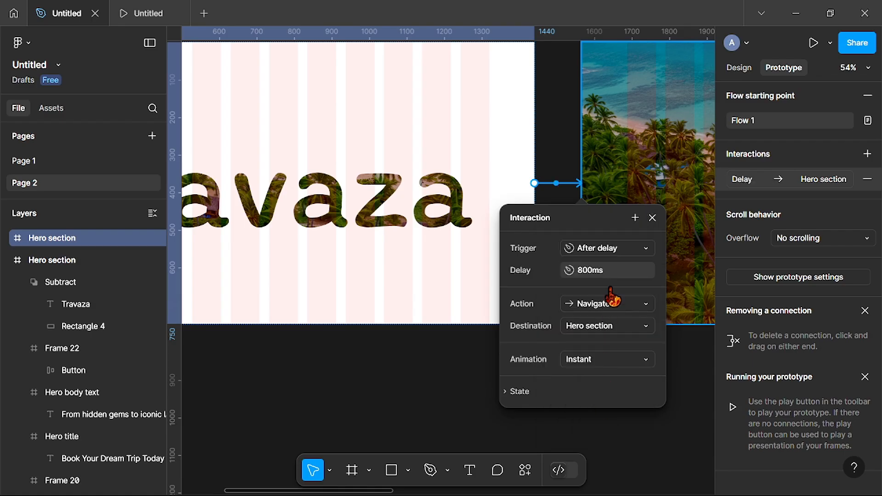
pyautogui.click(611, 272)
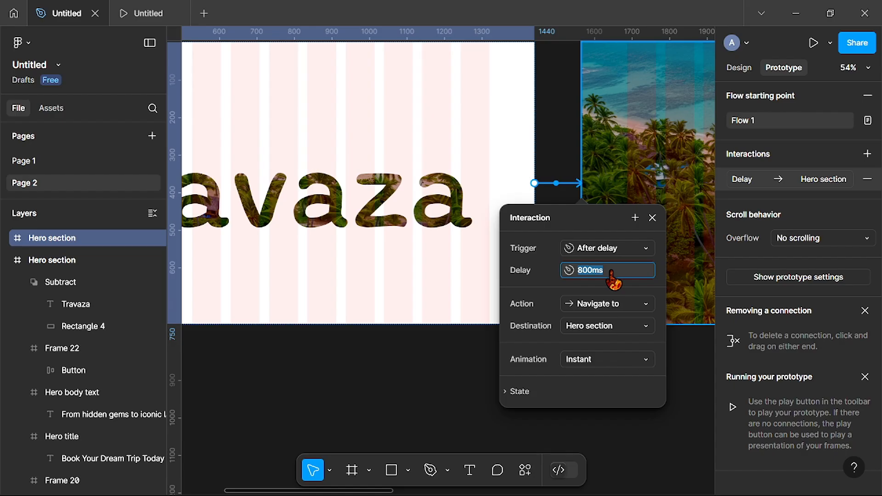
pyautogui.write('20')
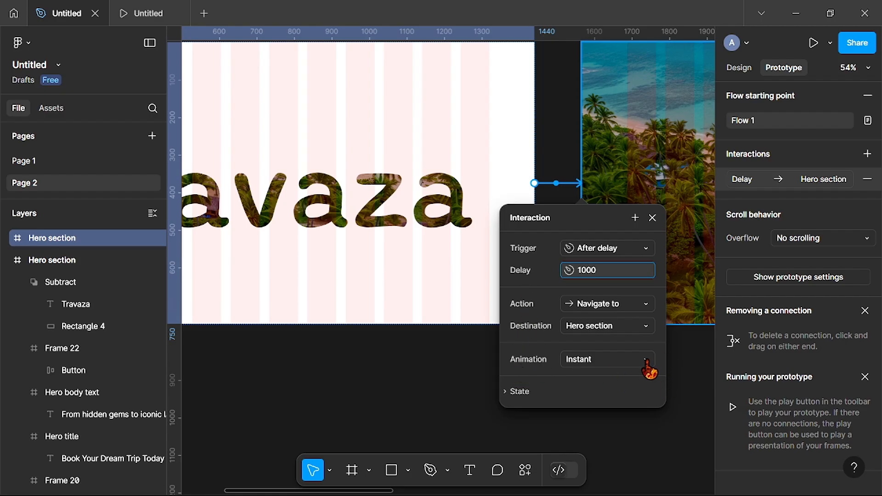
# - Set the transition from the Travaza frame to Smart animate with a duration of 2000 ms
pyautogui.click(647, 362)
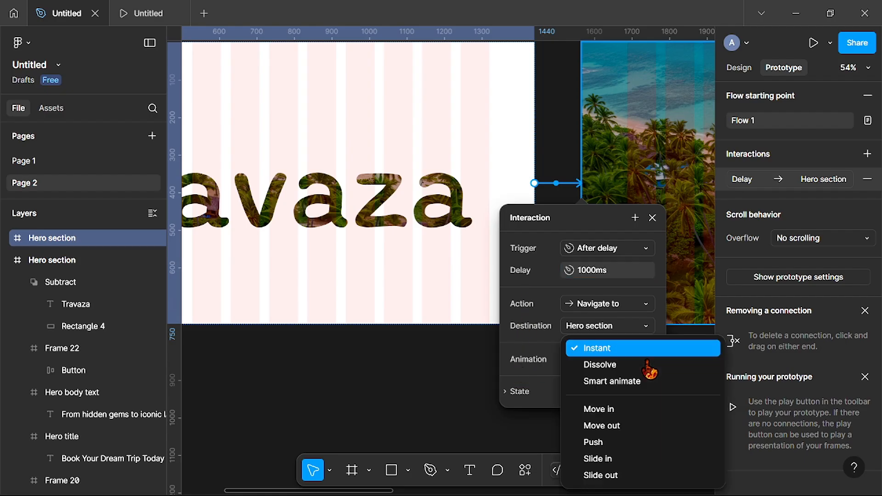
pyautogui.click(629, 384)
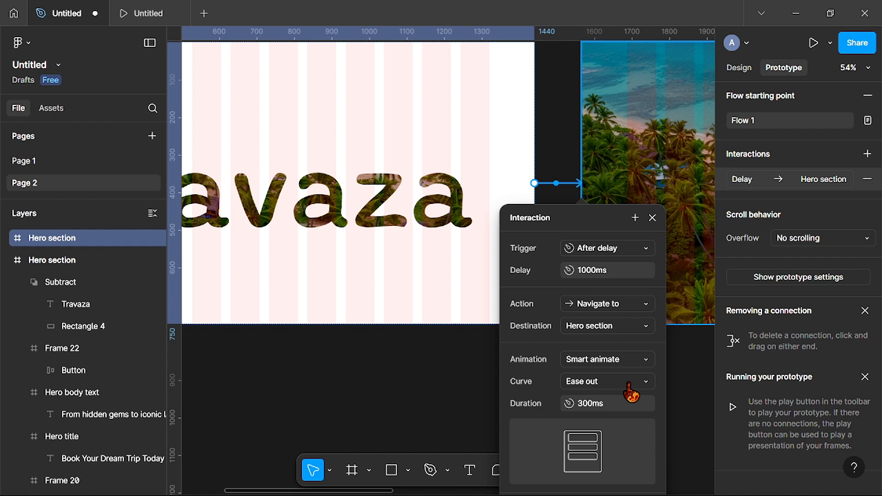
pyautogui.scroll(-1, 615, 397)
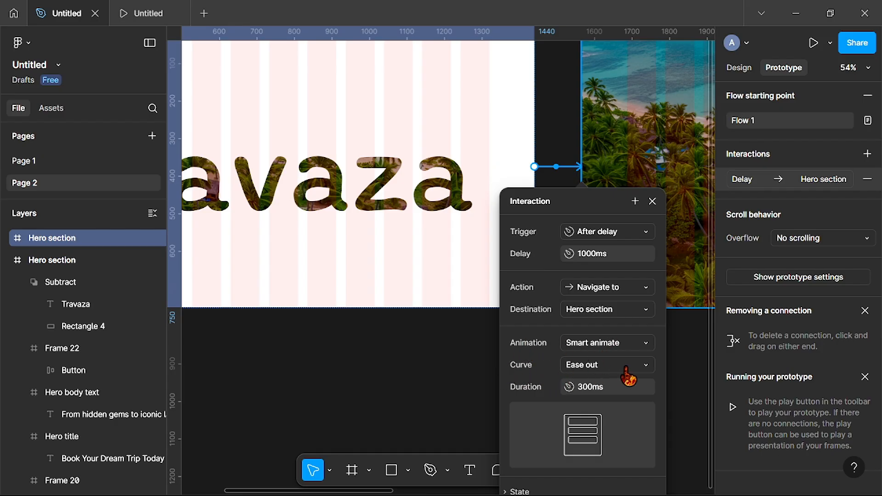
pyautogui.click(611, 391)
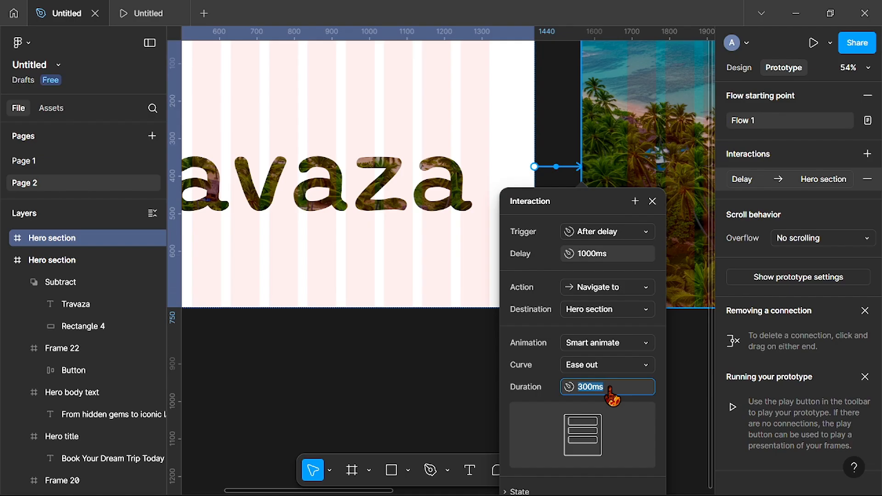
pyautogui.write('2000')
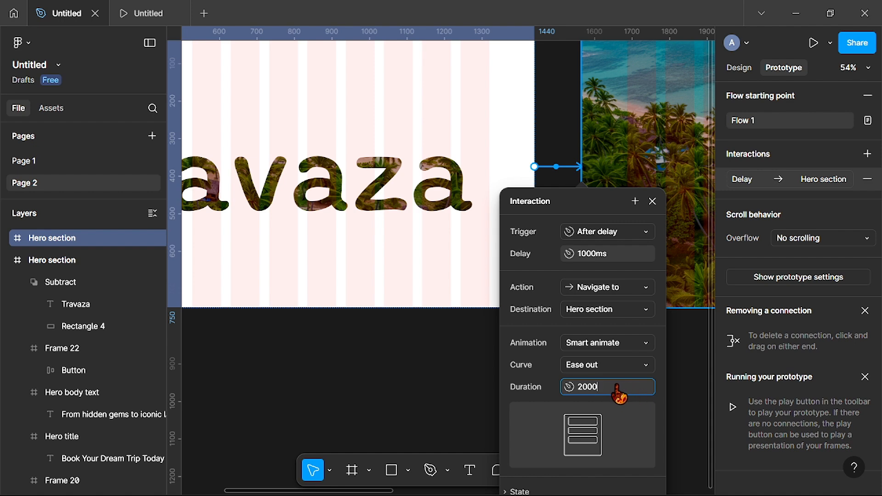
pyautogui.click(685, 374)
# - Create a prototype connection from the middle hero section to the finished hero section
pyautogui.hscroll(2, 578, 340)
pyautogui.scroll(2, 578, 340)
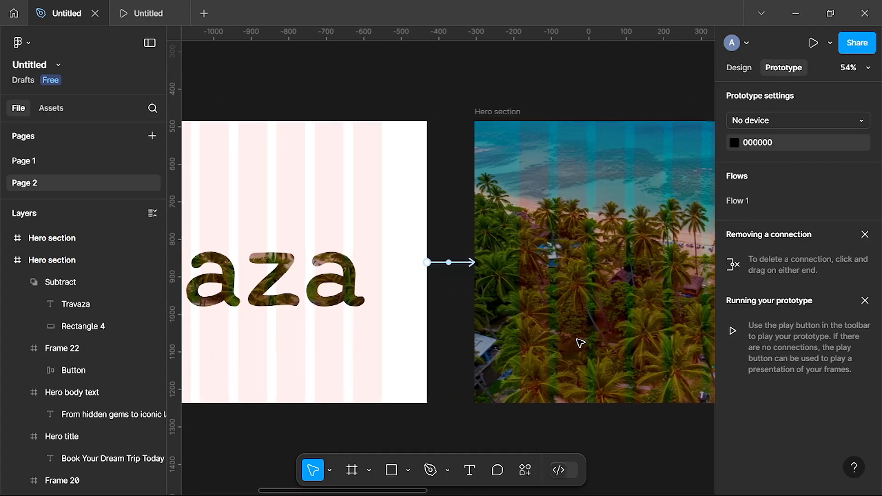
pyautogui.hscroll(-1, 578, 340)
pyautogui.hscroll(-1, 581, 343)
pyautogui.hscroll(8, 485, 271)
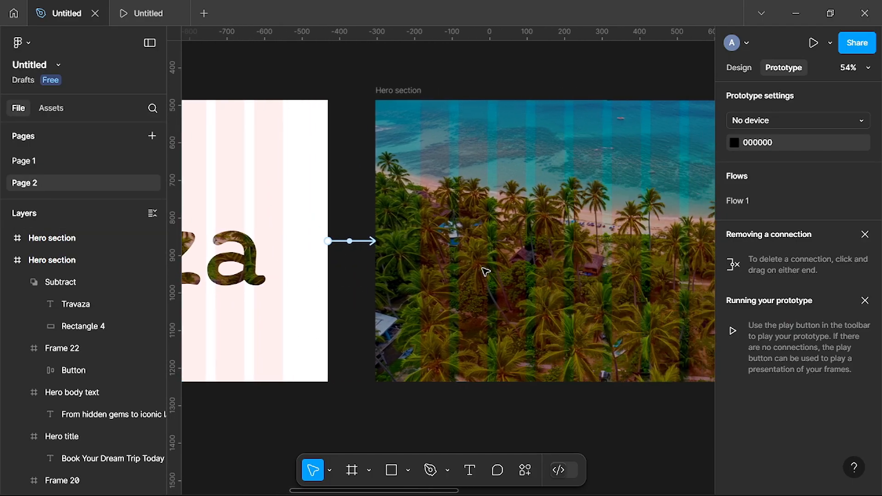
pyautogui.hscroll(6, 445, 287)
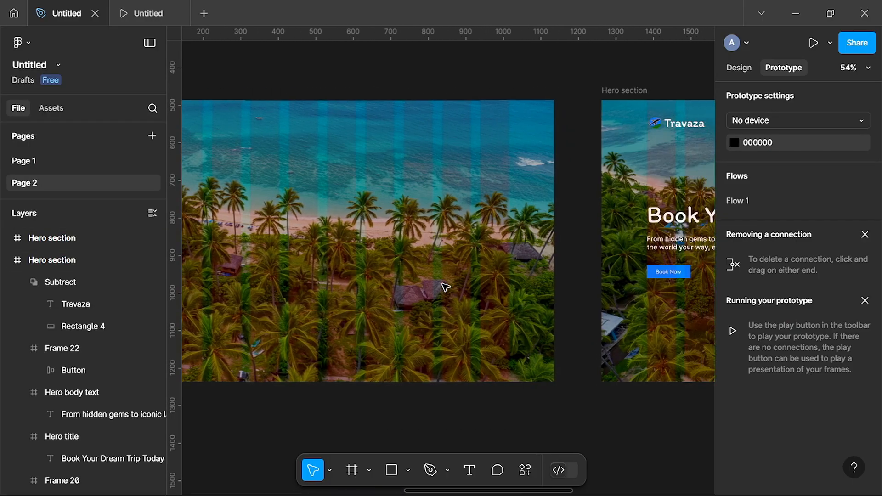
pyautogui.hscroll(-1, 446, 288)
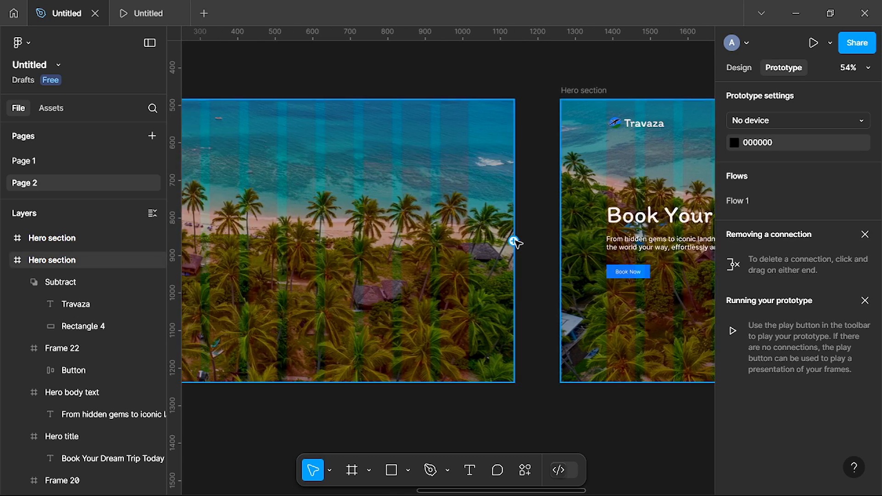
pyautogui.moveTo(514, 241); pyautogui.dragTo(588, 241)
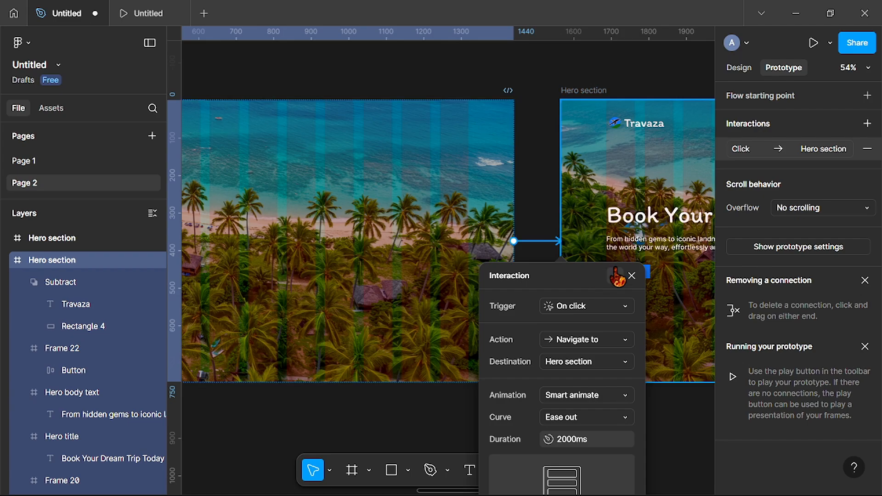
# - Trigger the middle section's interaction after a delay of 1 ms
pyautogui.scroll(-3, 617, 275)
pyautogui.hscroll(4, 617, 275)
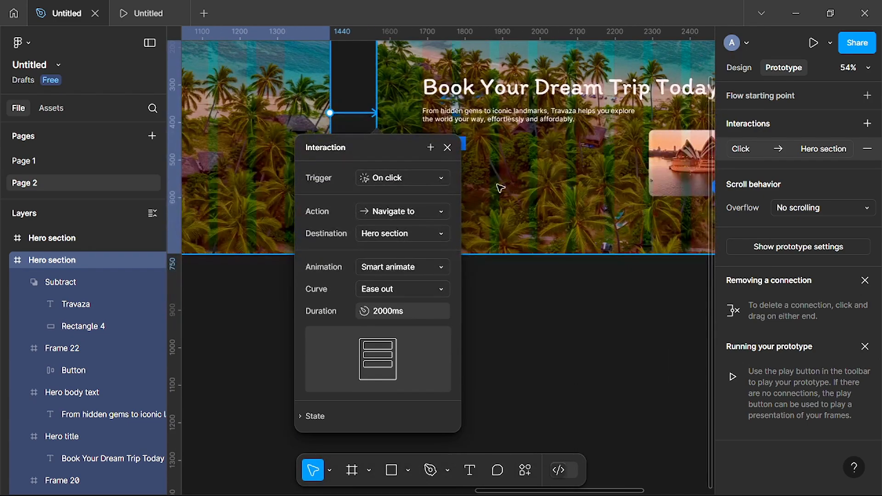
pyautogui.scroll(-1, 544, 232)
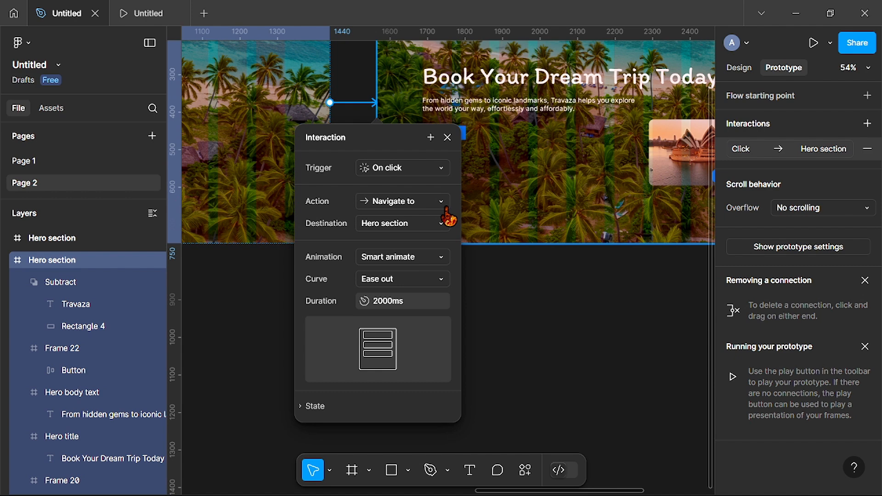
pyautogui.click(442, 170)
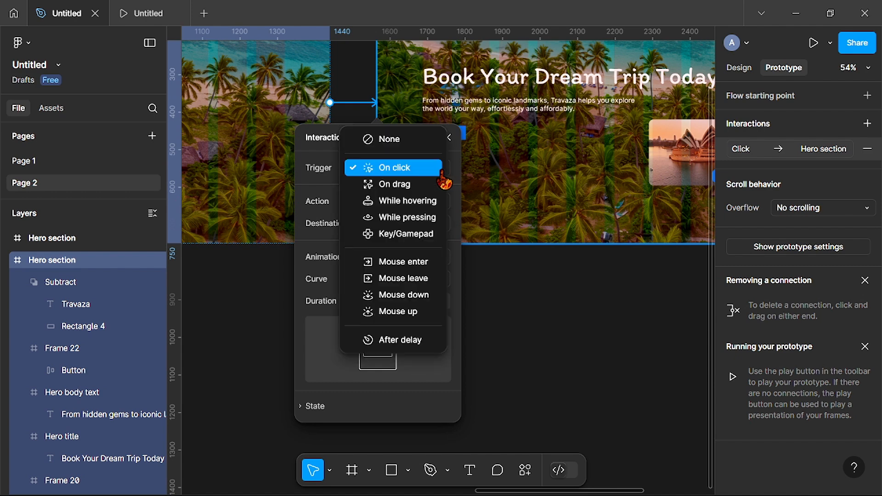
pyautogui.click(408, 340)
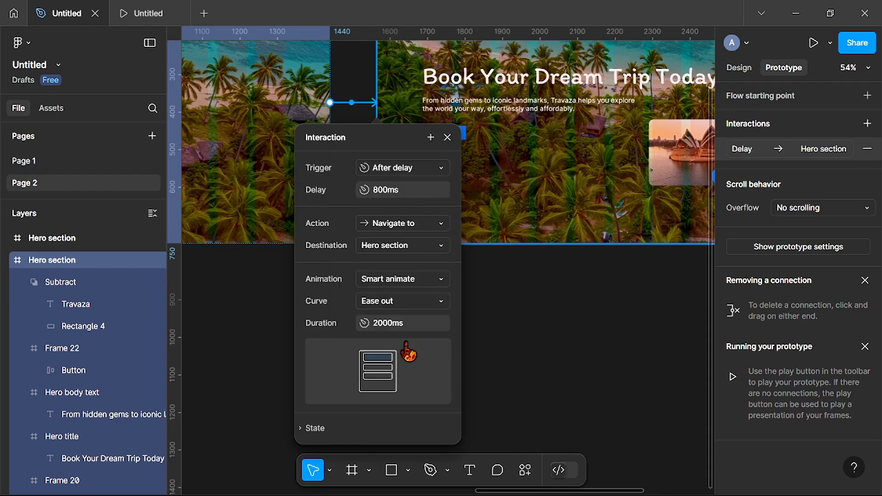
pyautogui.click(404, 191)
pyautogui.doubleClick(403, 191)
pyautogui.write('1')
pyautogui.press('Return')
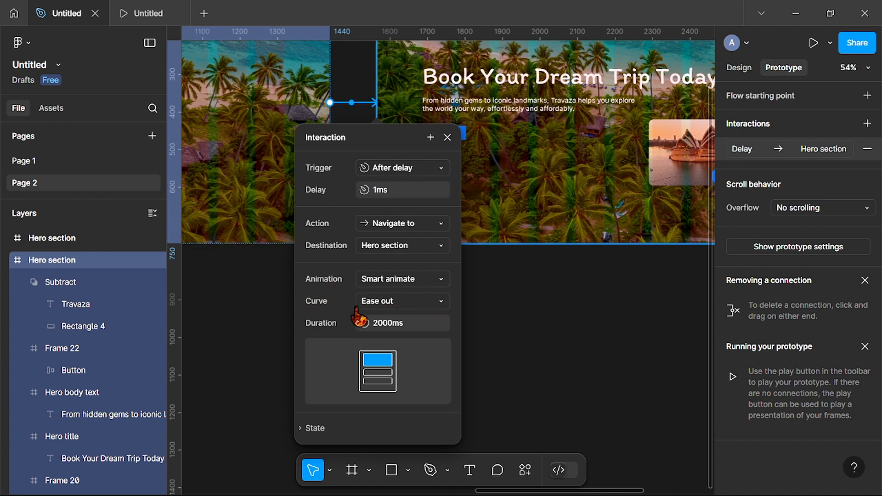
# - Set the animation curve of the middle section's transition to Linear
pyautogui.click(443, 303)
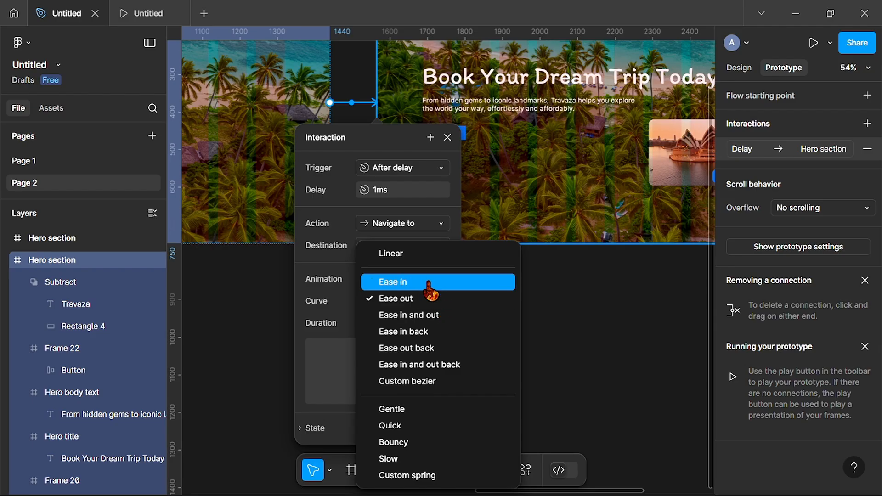
pyautogui.click(424, 257)
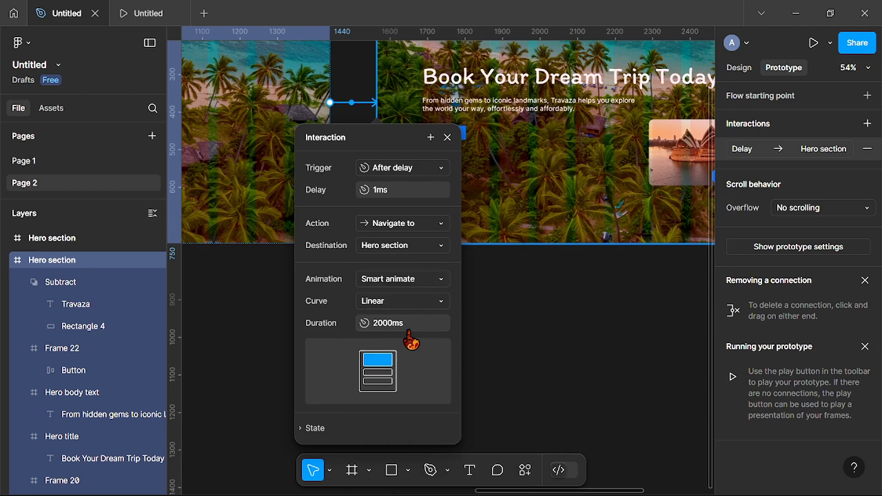
pyautogui.click(409, 324)
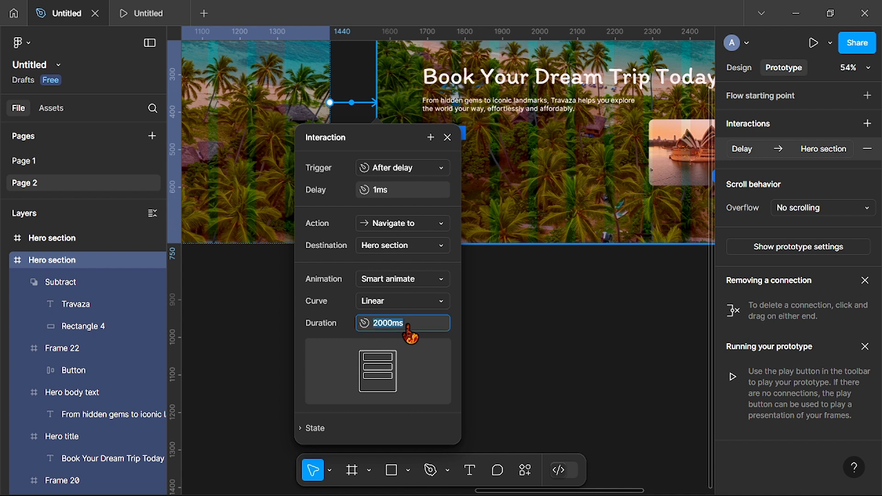
pyautogui.click(483, 321)
# - Select the Travaza mask frame that starts Flow 1 and play the prototype from it
pyautogui.scroll(-5, 482, 322)
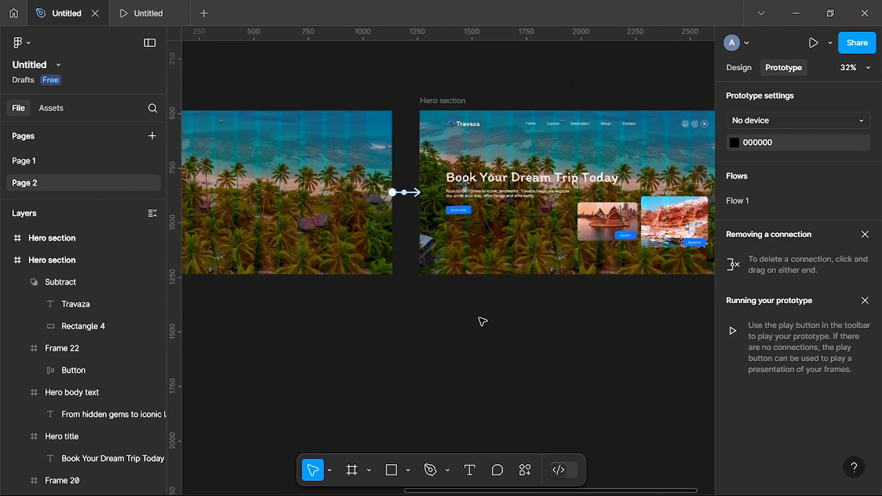
pyautogui.hscroll(-3, 483, 321)
pyautogui.hscroll(-10, 483, 321)
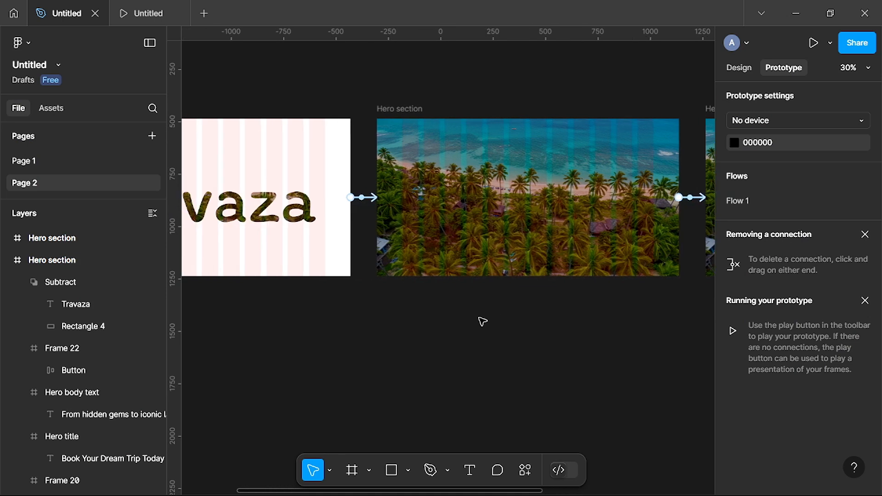
pyautogui.click(320, 207)
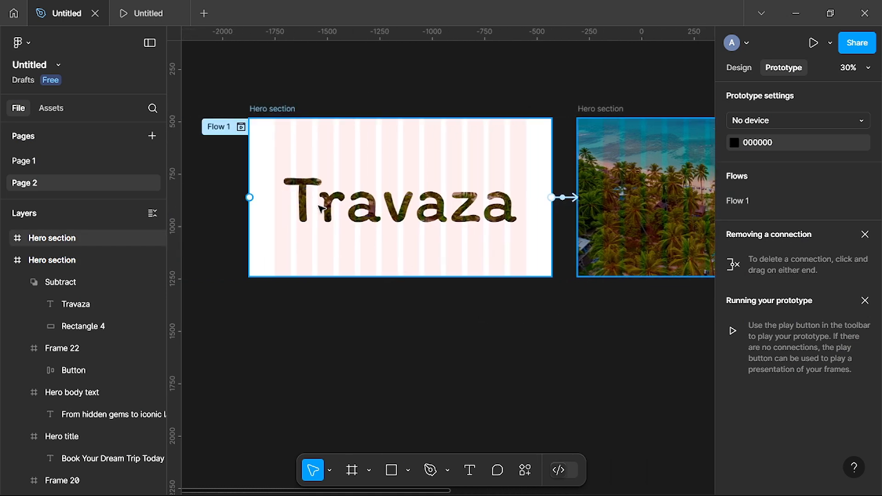
pyautogui.scroll(3, 289, 160)
pyautogui.scroll(-1, 290, 160)
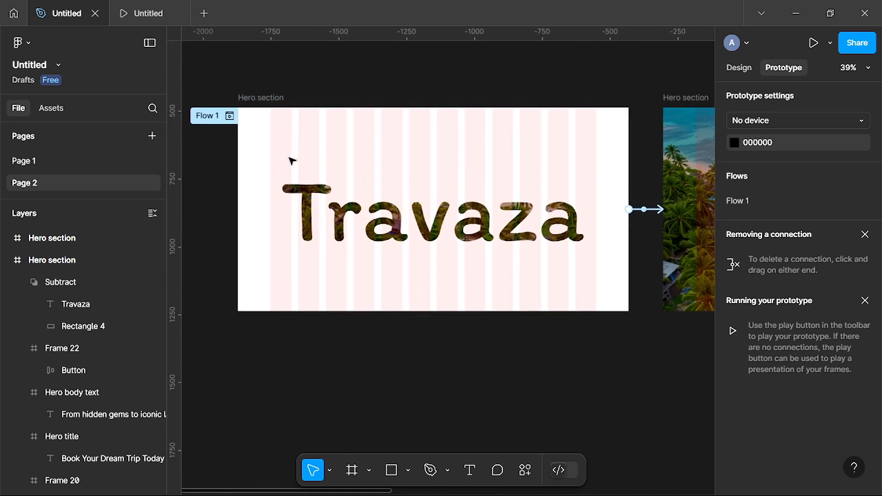
pyautogui.hscroll(1, 290, 160)
pyautogui.click(244, 102)
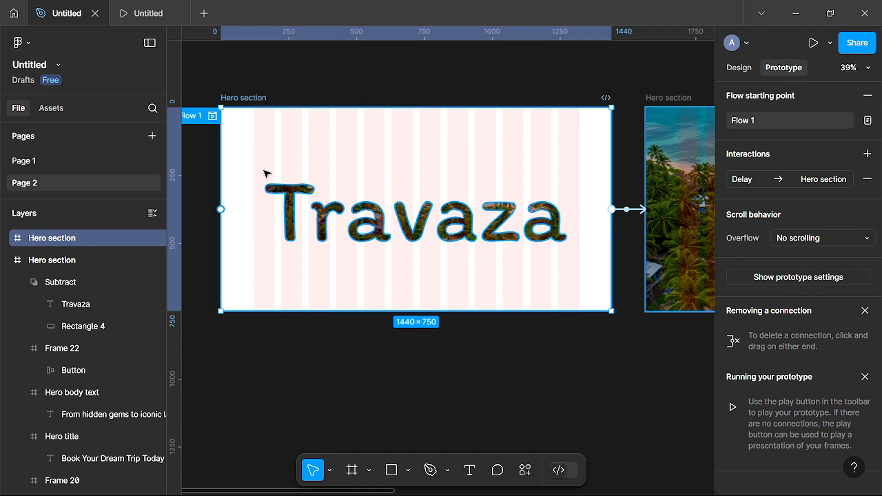
pyautogui.hscroll(-3, 266, 172)
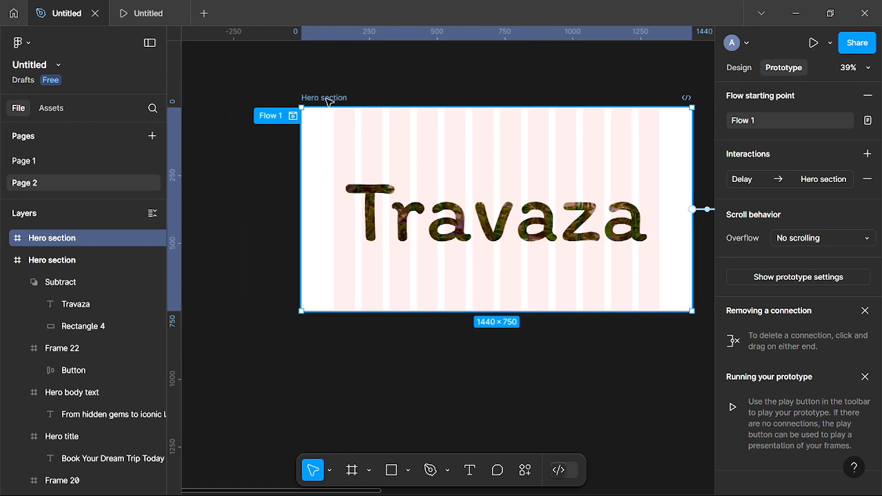
pyautogui.hscroll(3, 540, 175)
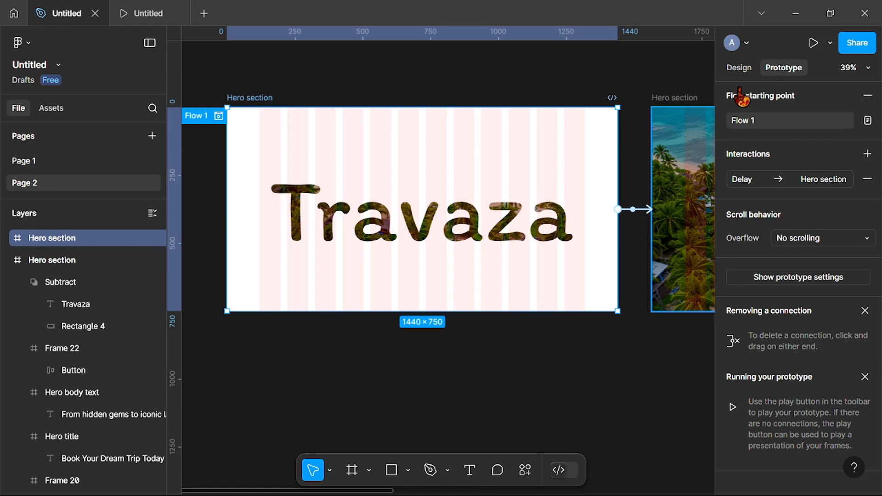
pyautogui.click(813, 43)
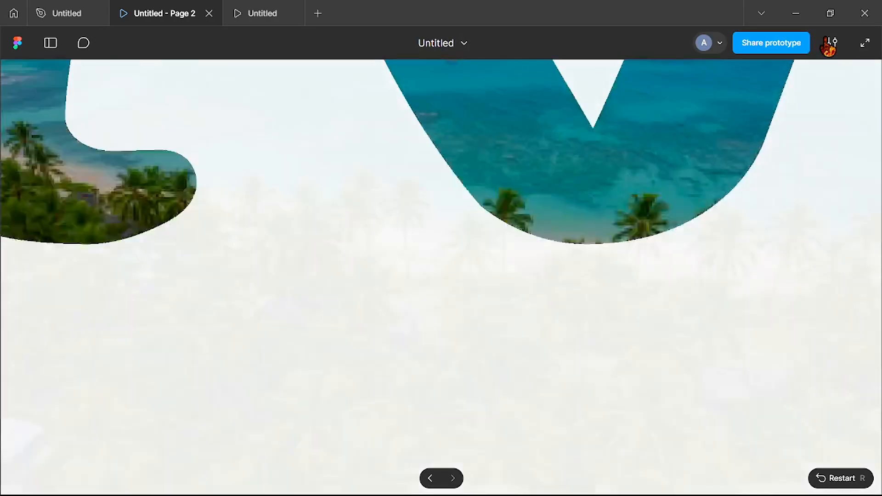
# - View the prototype in full screen with its scaling set to Fit width, and exit full screen
pyautogui.click(865, 46)
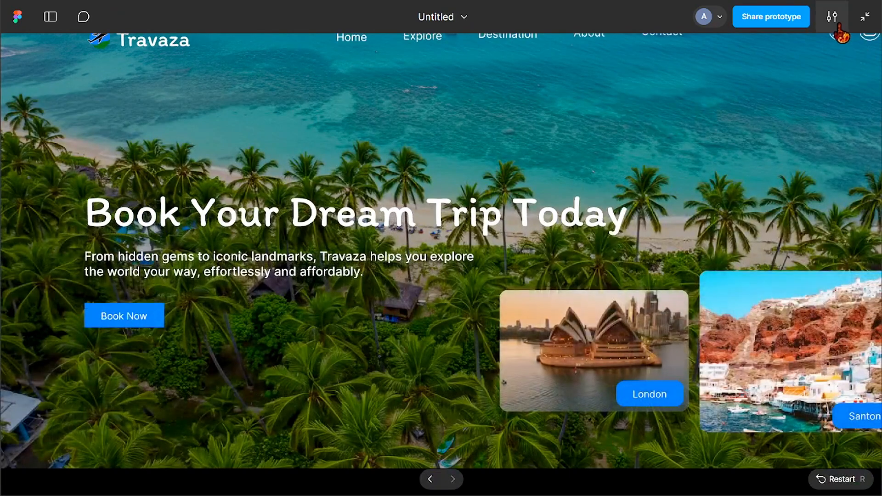
pyautogui.click(832, 17)
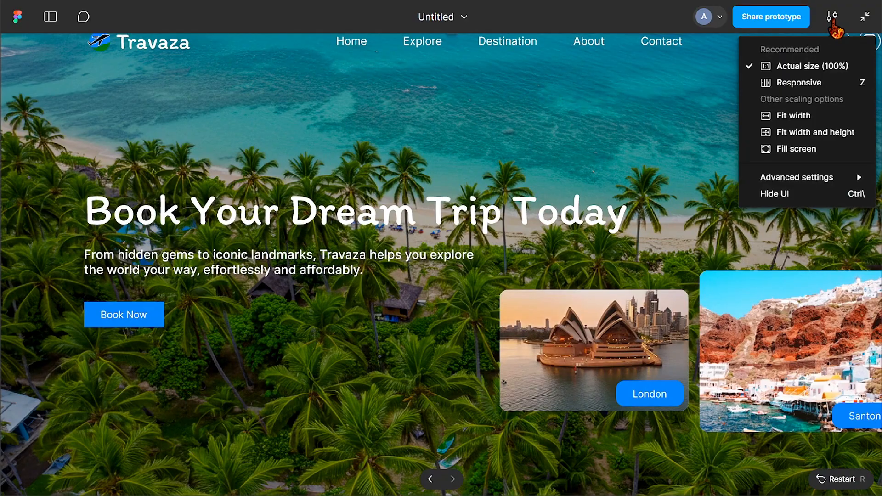
pyautogui.click(792, 119)
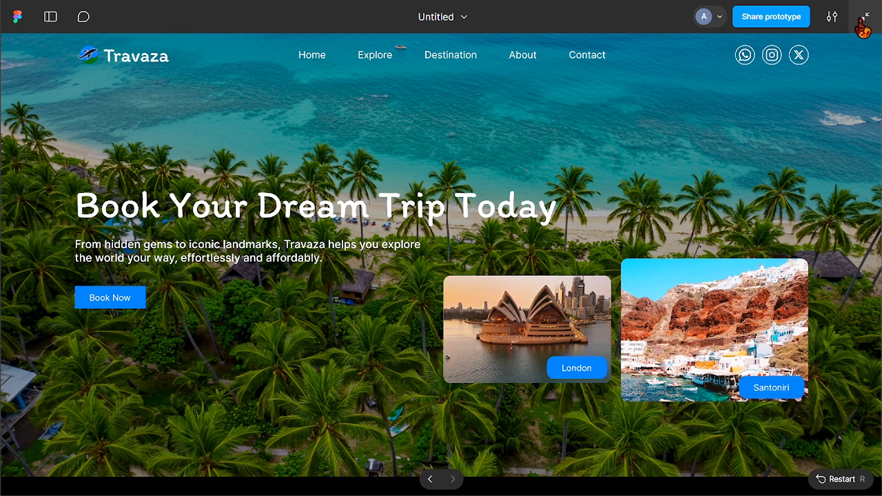
pyautogui.click(864, 18)
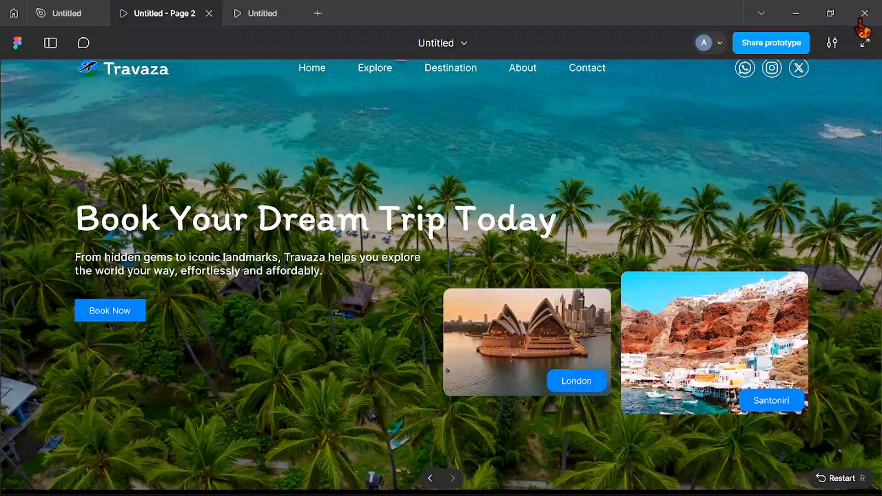
# - Return to the design file and delete the displaced Subtract layer from the middle hero section
pyautogui.click(77, 18)
pyautogui.scroll(-4, 413, 178)
pyautogui.hscroll(3, 409, 201)
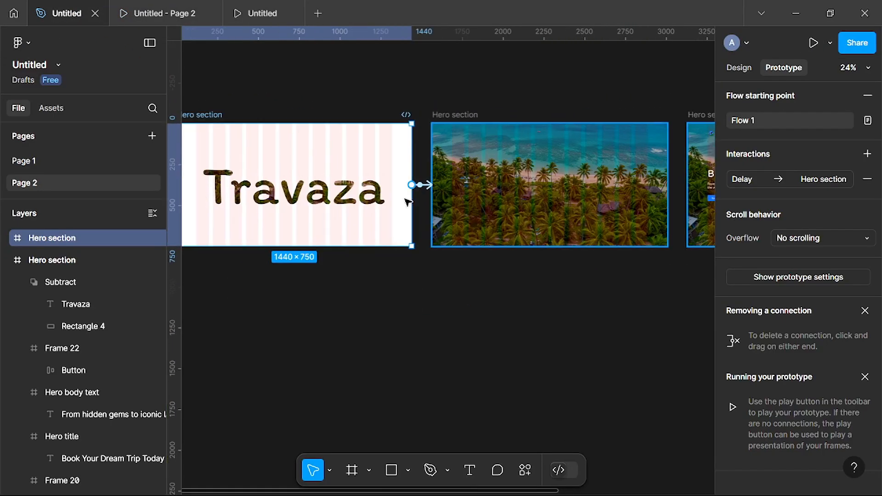
pyautogui.click(64, 284)
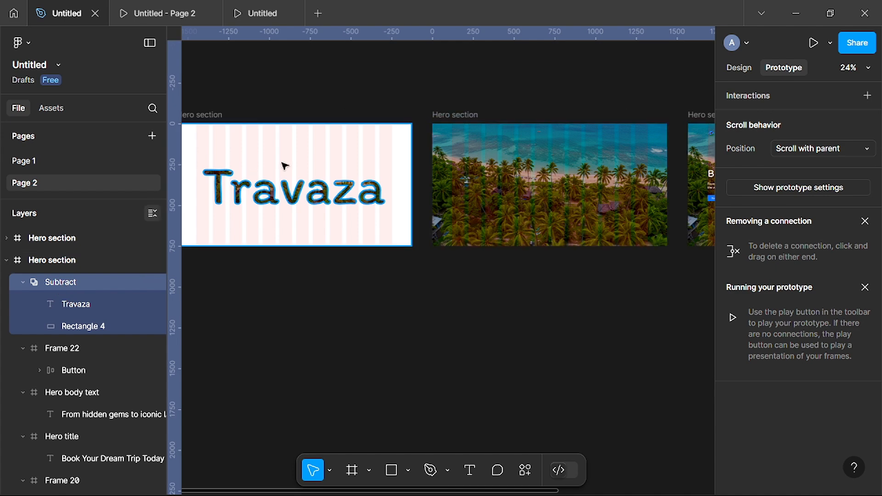
pyautogui.click(459, 119)
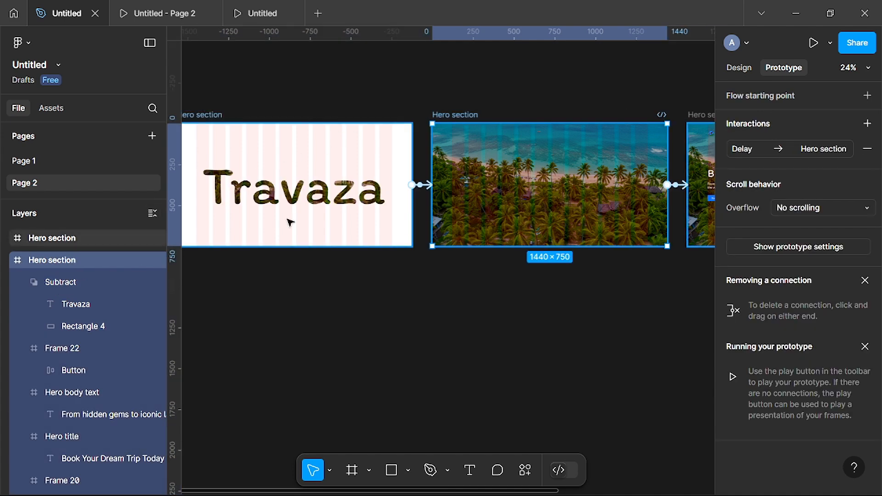
pyautogui.click(62, 289)
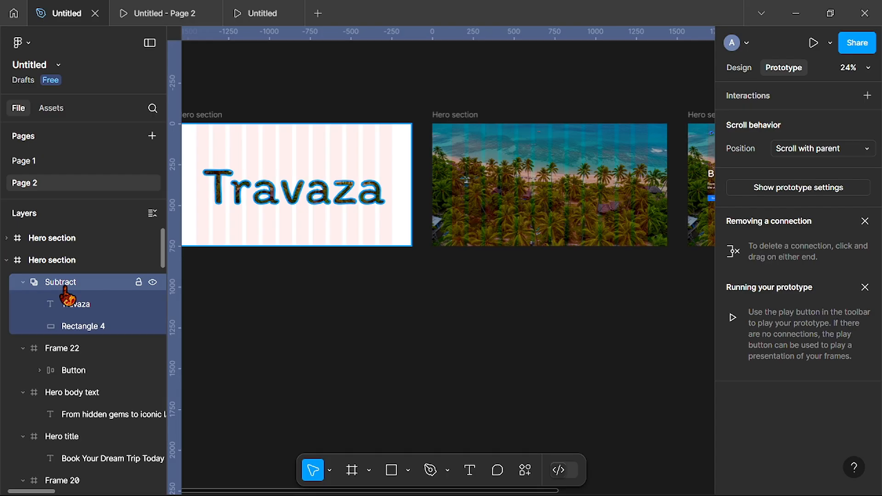
pyautogui.press('Delete')
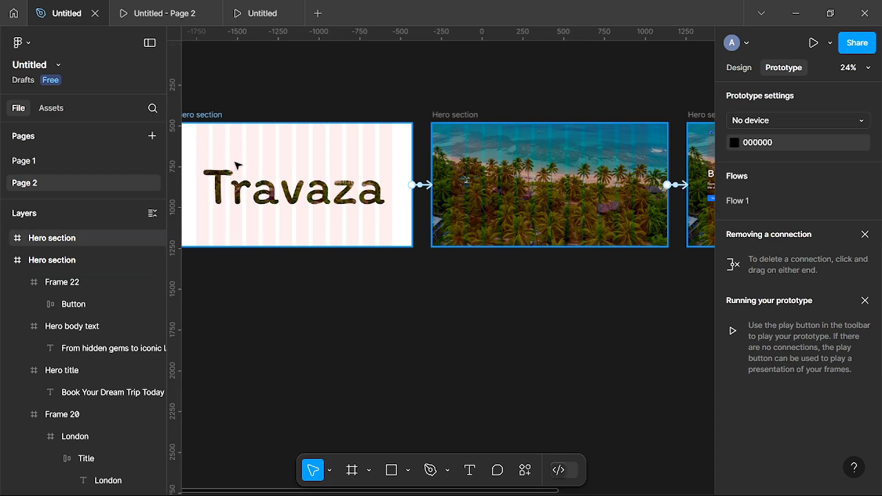
# - Copy the Subtract mask from the Travaza frame into the middle hero section at X 0, Y 0
pyautogui.click(223, 130)
pyautogui.hscroll(-2, 224, 130)
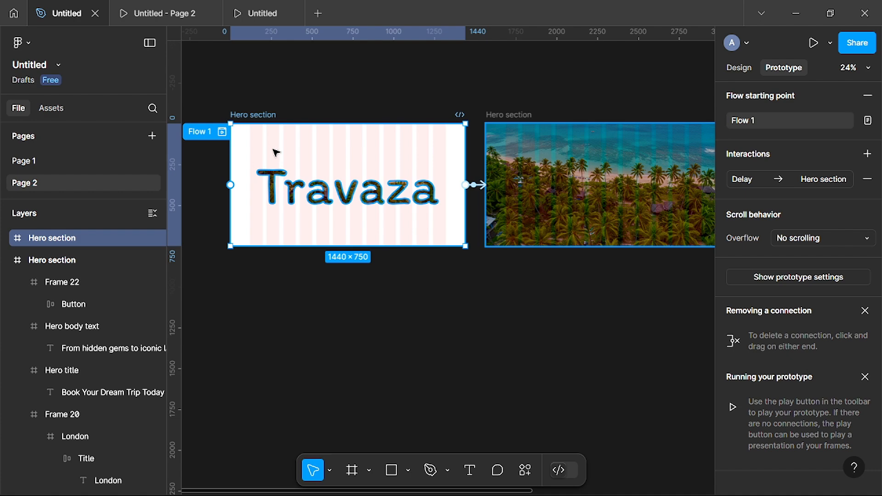
pyautogui.click(6, 238)
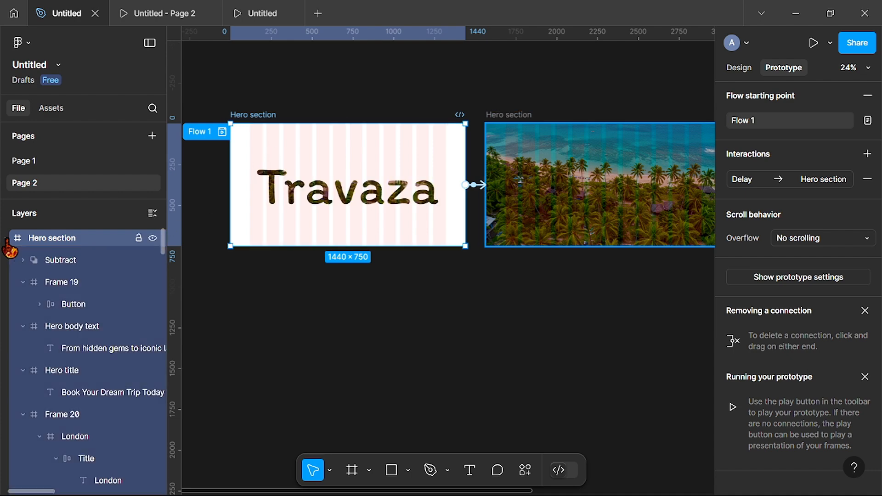
pyautogui.click(57, 260)
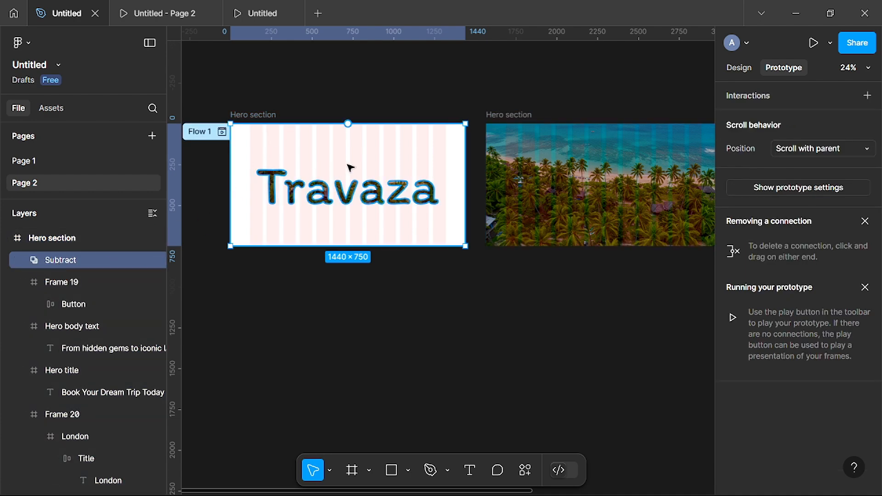
pyautogui.hscroll(1, 351, 168)
pyautogui.moveTo(331, 173); pyautogui.dragTo(586, 171)
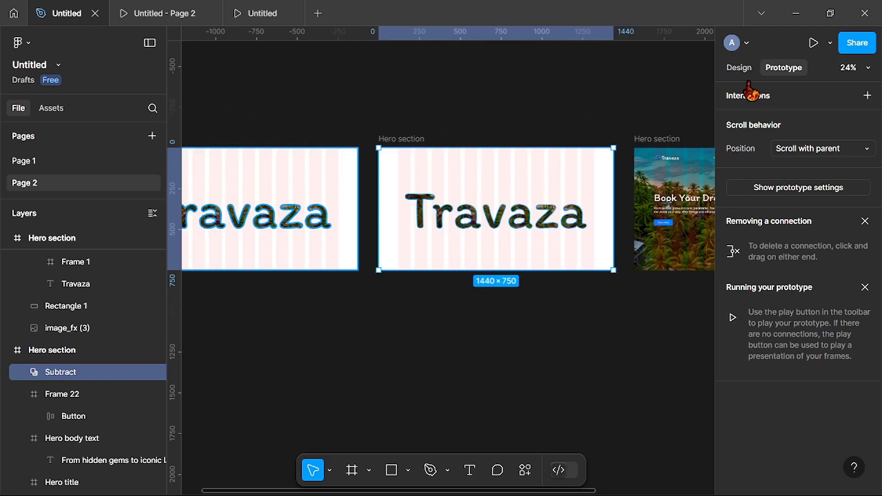
# - Examine the middle section's Subtract mask, its text and position, and compare them with the first Travaza frame's layers
pyautogui.click(738, 68)
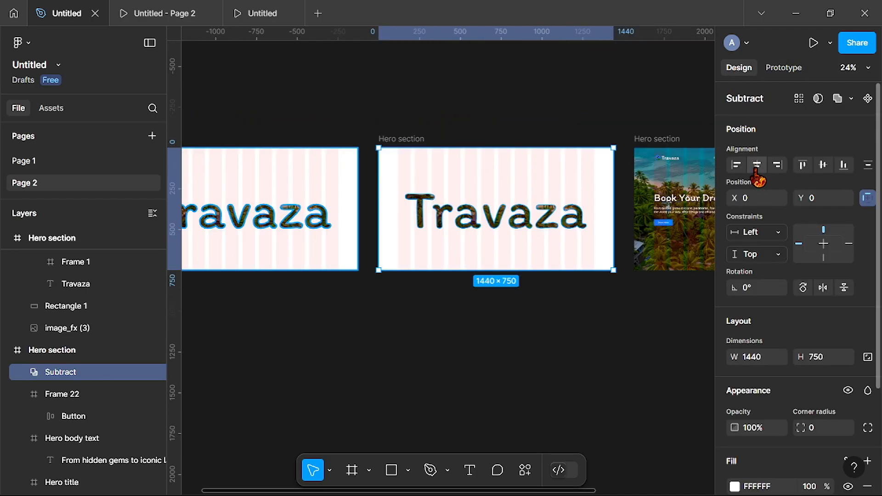
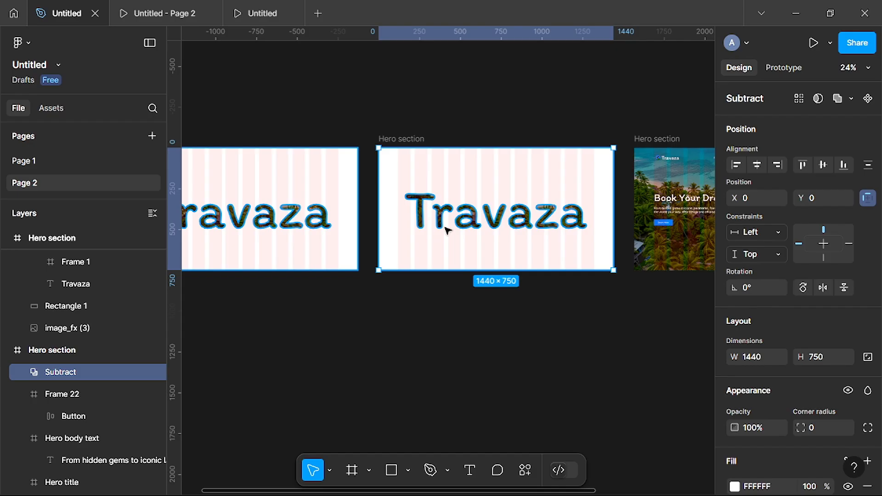
pyautogui.doubleClick(476, 216)
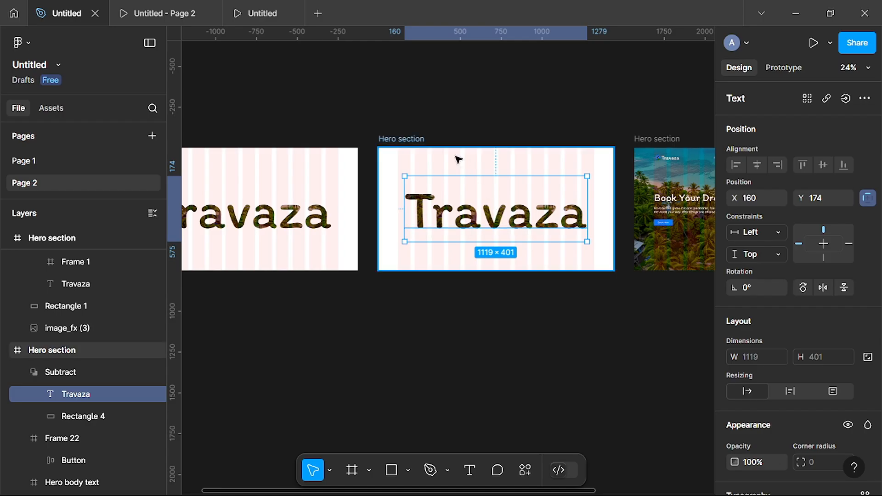
pyautogui.hscroll(-2, 355, 211)
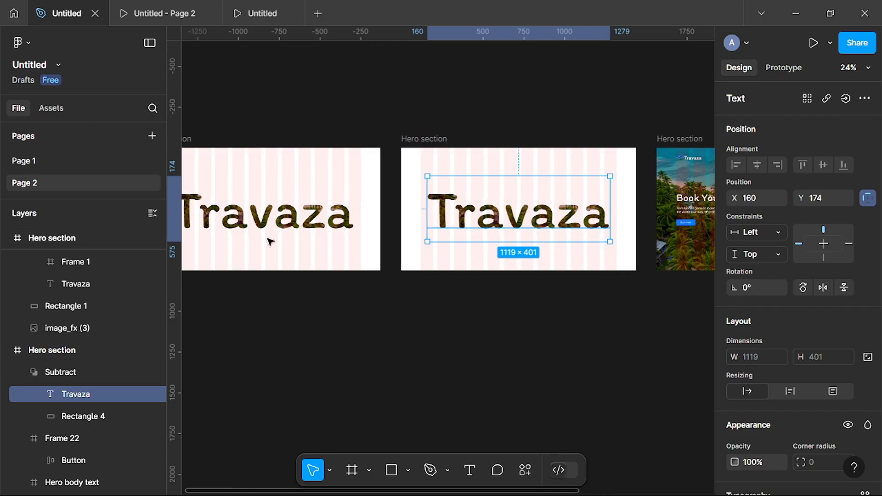
pyautogui.click(413, 140)
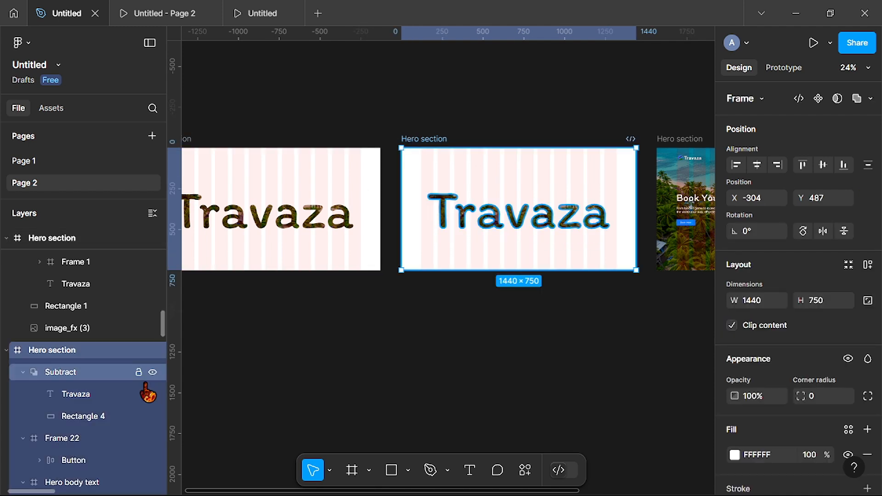
pyautogui.click(71, 373)
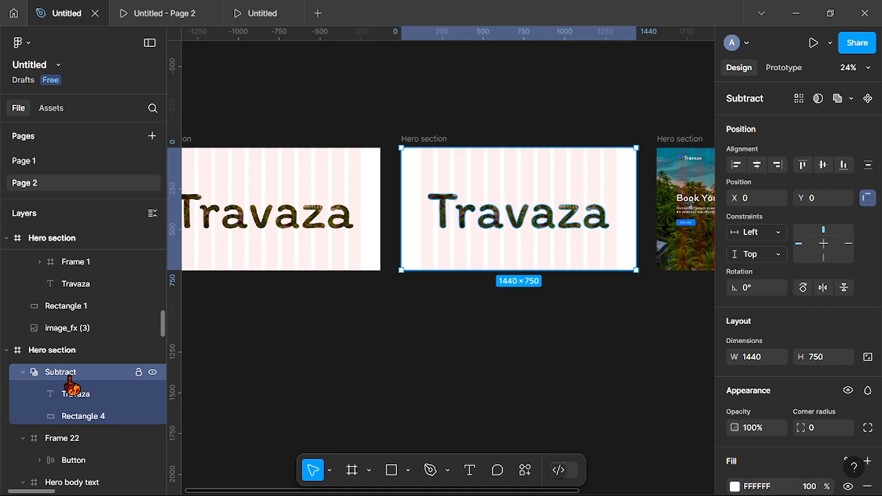
pyautogui.hscroll(-3, 220, 315)
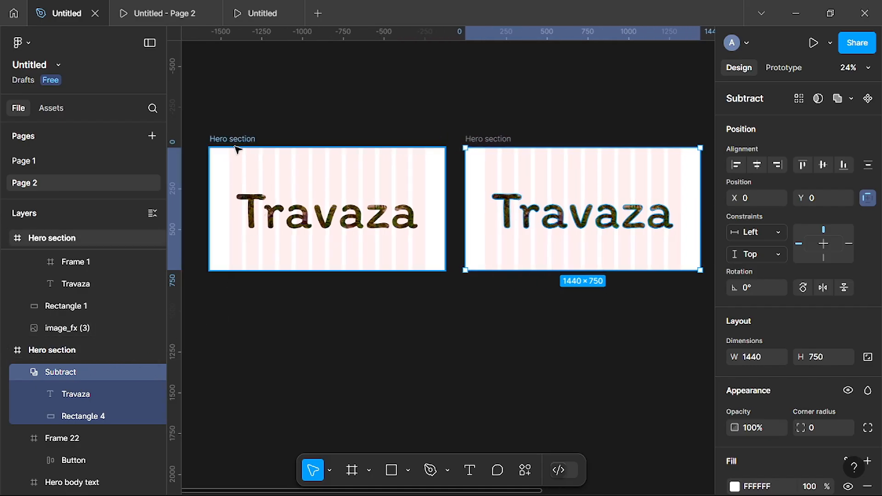
pyautogui.click(236, 149)
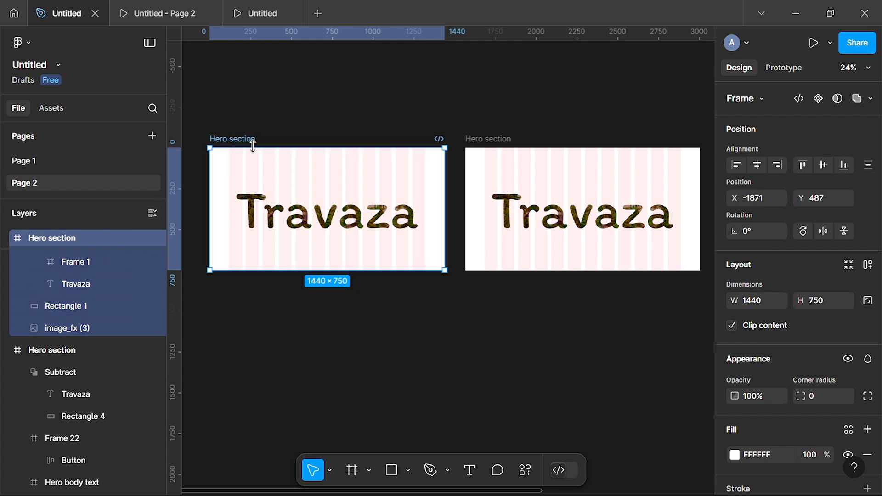
pyautogui.scroll(5, 68, 303)
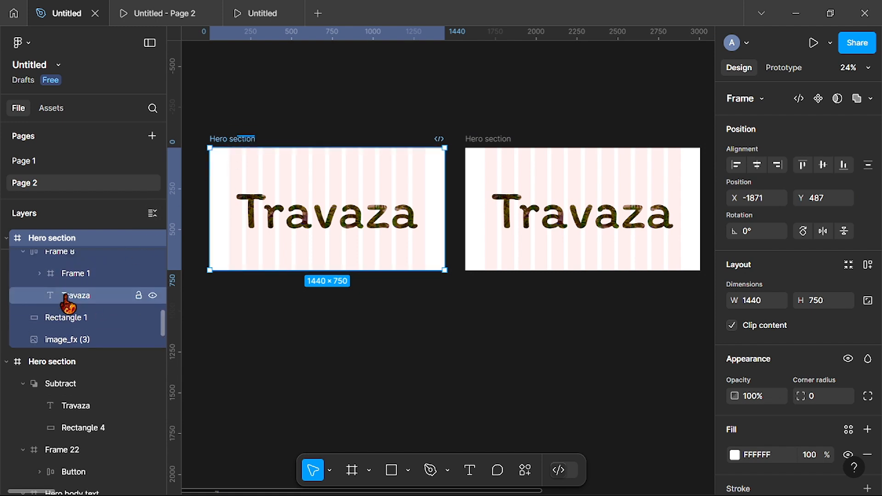
pyautogui.scroll(10, 66, 298)
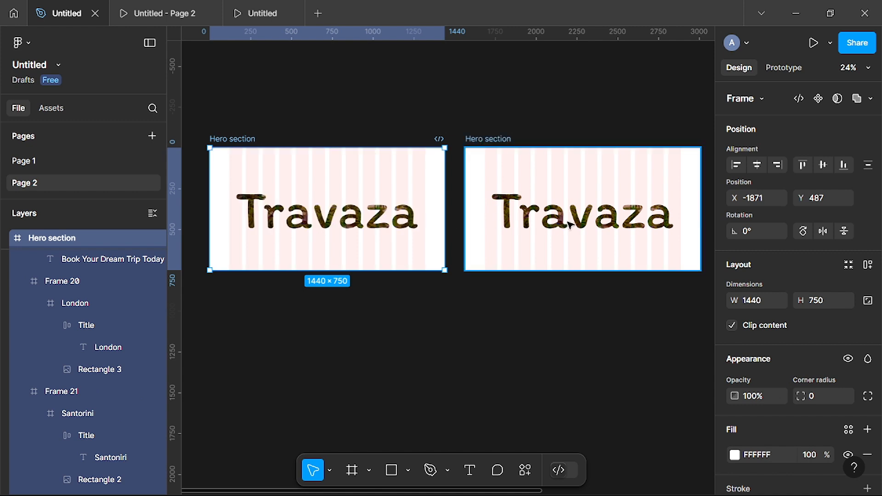
# - Scale the middle hero section's Subtract mask up proportionally beyond all three frames, to about 8153 × 4247
pyautogui.hscroll(3, 582, 222)
pyautogui.scroll(2, 546, 222)
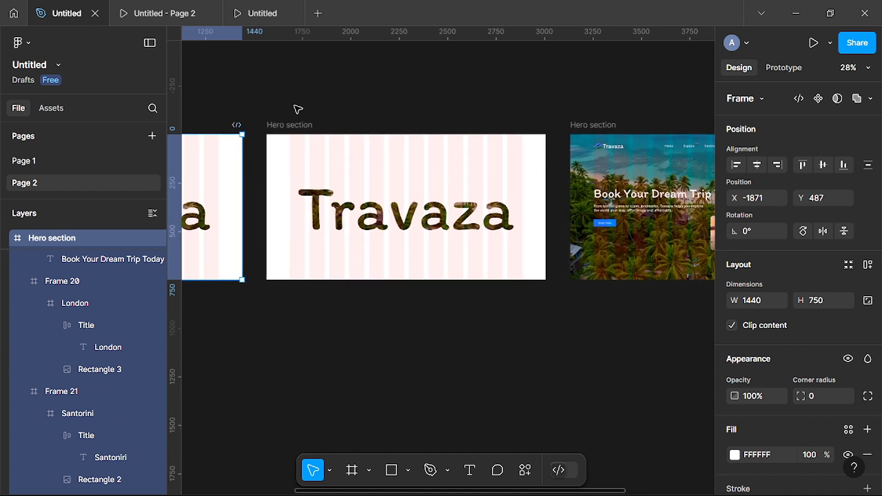
pyautogui.click(418, 178)
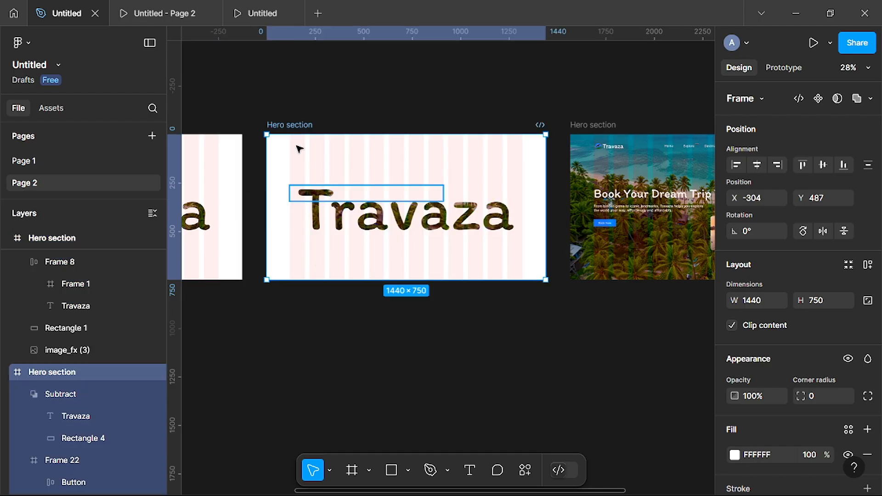
pyautogui.click(68, 395)
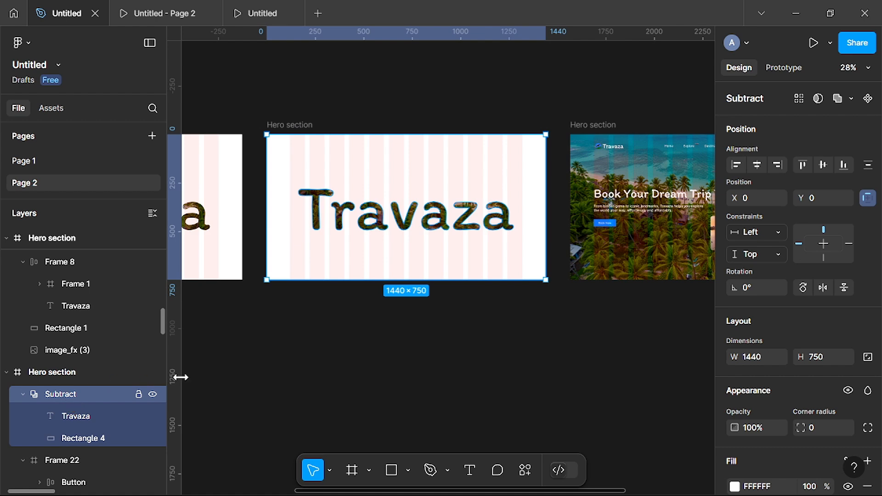
pyautogui.scroll(2, 459, 323)
pyautogui.scroll(-8, 457, 322)
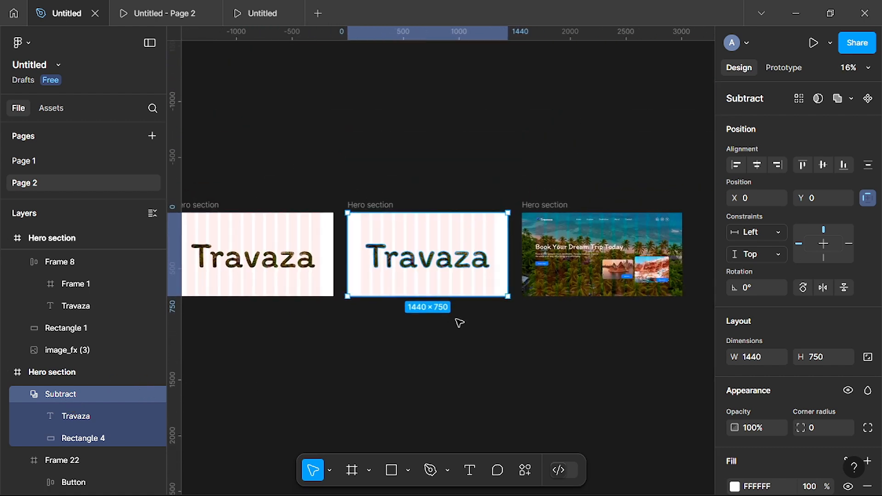
pyautogui.hscroll(1, 459, 321)
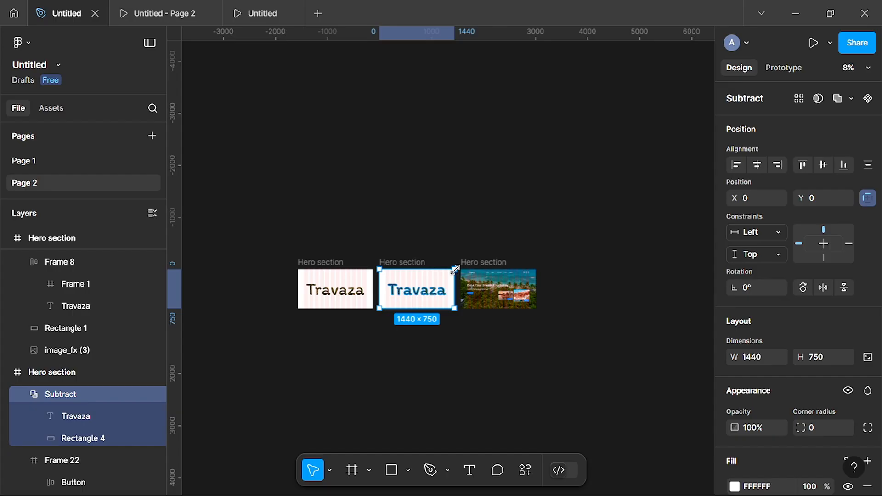
pyautogui.press('k')
pyautogui.moveTo(456, 268); pyautogui.dragTo(538, 225)
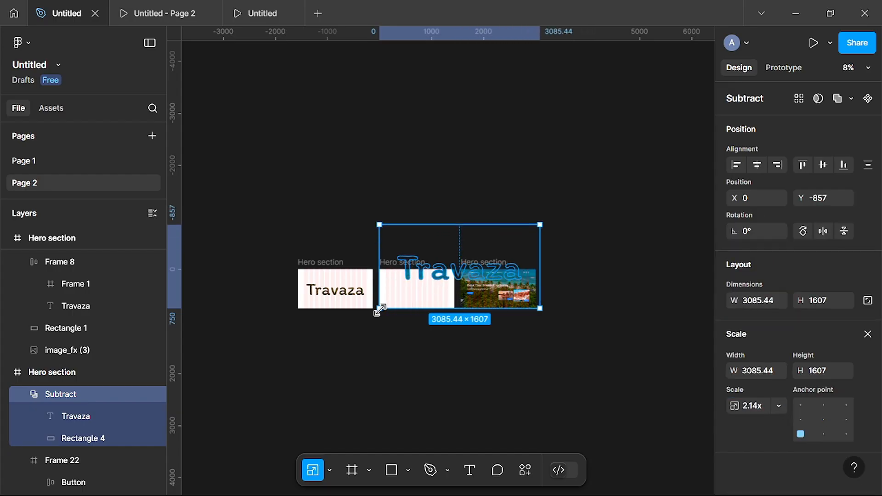
pyautogui.moveTo(376, 311); pyautogui.dragTo(294, 353)
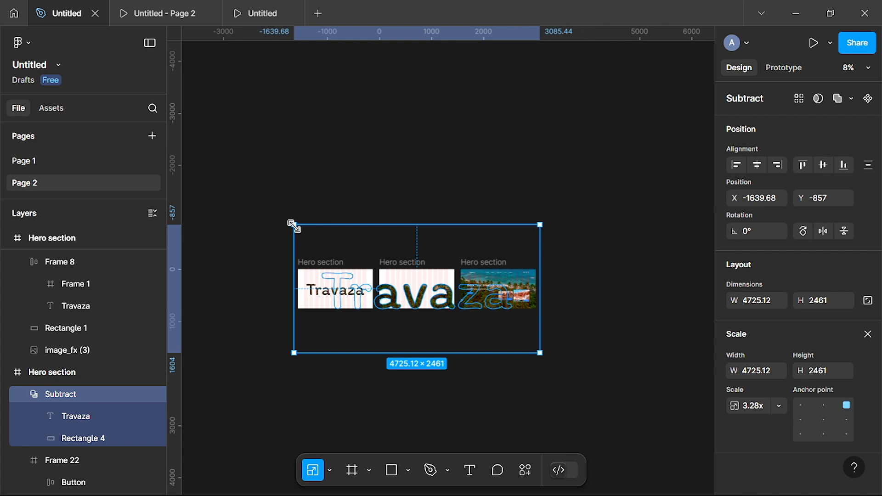
pyautogui.moveTo(285, 207); pyautogui.dragTo(199, 175)
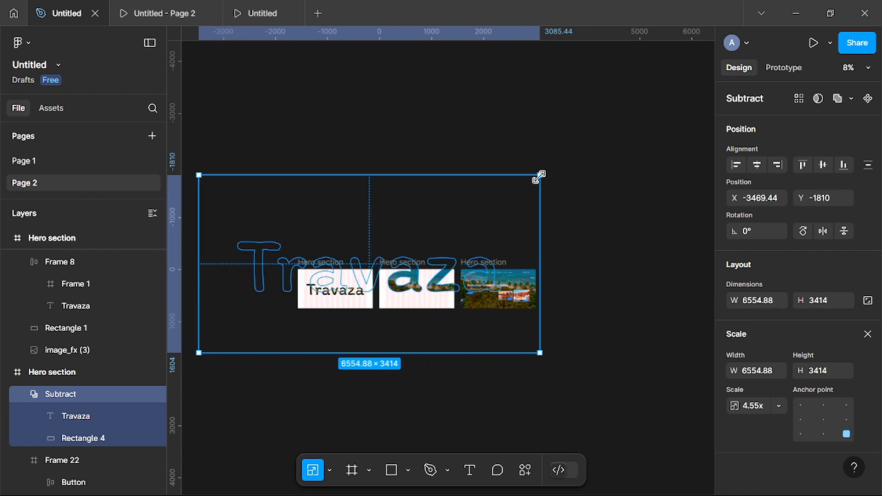
pyautogui.moveTo(539, 176); pyautogui.dragTo(571, 164)
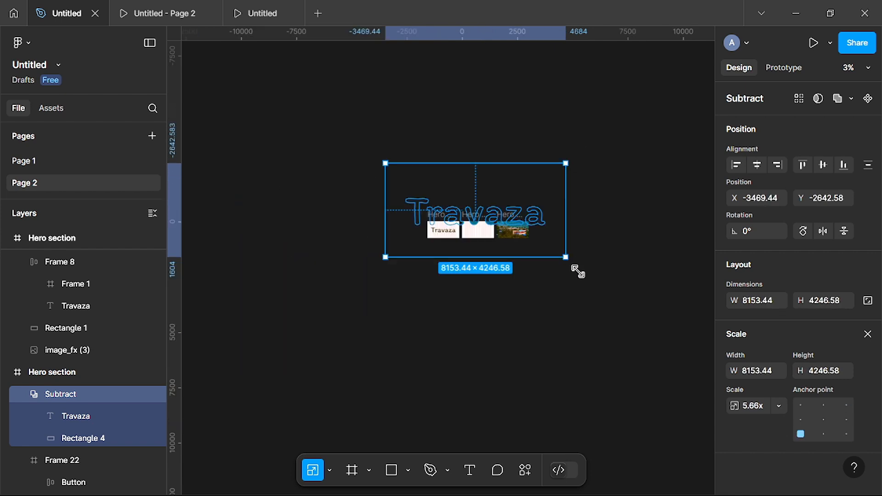
# - Keep enlarging the Subtract mask proportionally around the frames to about 71918 × 37457
pyautogui.moveTo(578, 272); pyautogui.dragTo(608, 278)
pyautogui.moveTo(385, 280); pyautogui.dragTo(333, 314)
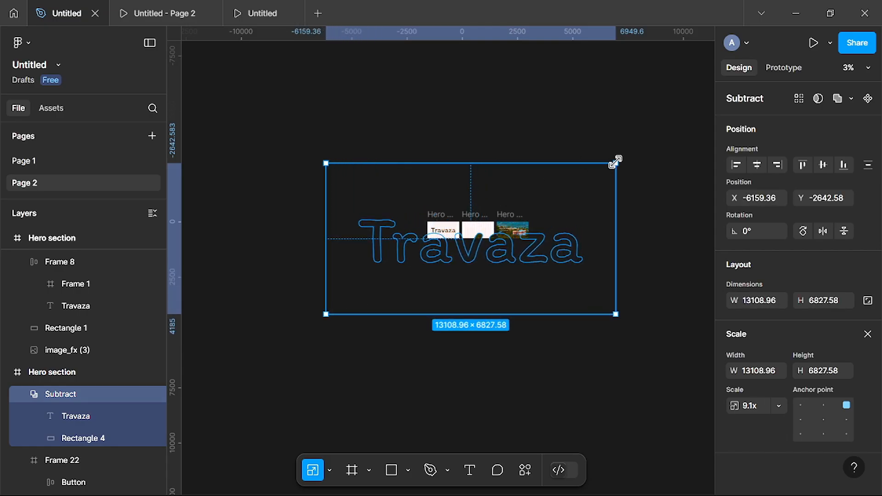
pyautogui.moveTo(616, 163); pyautogui.dragTo(655, 112)
pyautogui.moveTo(325, 113); pyautogui.dragTo(252, 93)
pyautogui.scroll(-2, 411, 227)
pyautogui.scroll(-1, 412, 227)
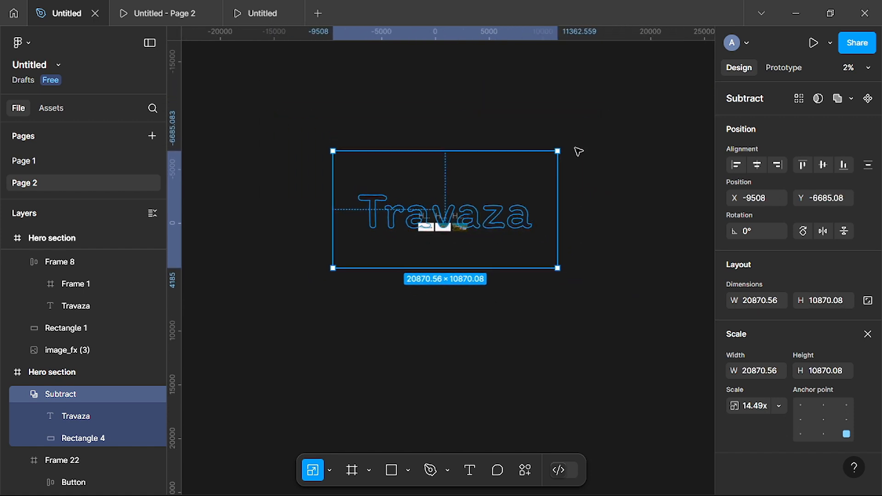
pyautogui.moveTo(558, 150); pyautogui.dragTo(632, 112)
pyautogui.moveTo(323, 276); pyautogui.dragTo(279, 307)
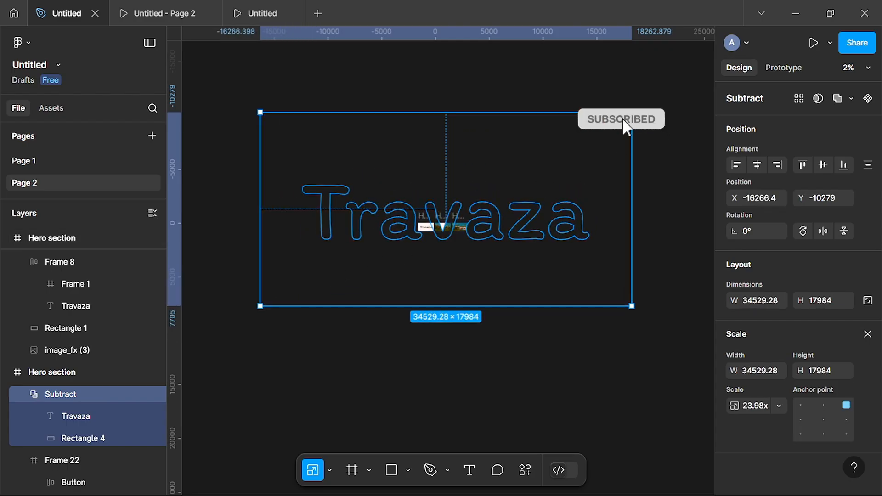
pyautogui.moveTo(630, 112); pyautogui.dragTo(648, 85)
pyautogui.moveTo(260, 305); pyautogui.dragTo(202, 335)
pyautogui.moveTo(685, 335); pyautogui.dragTo(599, 345)
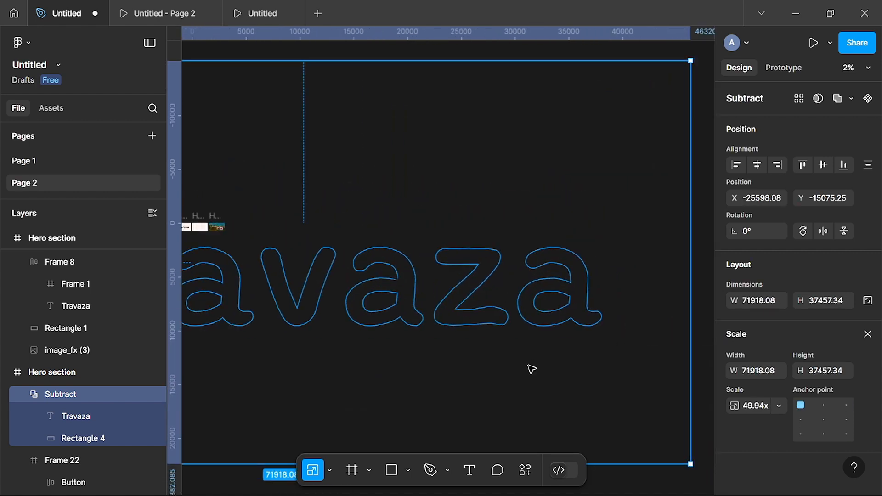
# - Scale the mask to about 88680 × 46188 and position it at X -42900, Y -28775 so the letter v's opening covers the middle frame
pyautogui.hscroll(-4, 532, 369)
pyautogui.scroll(-1, 531, 369)
pyautogui.hscroll(7, 389, 371)
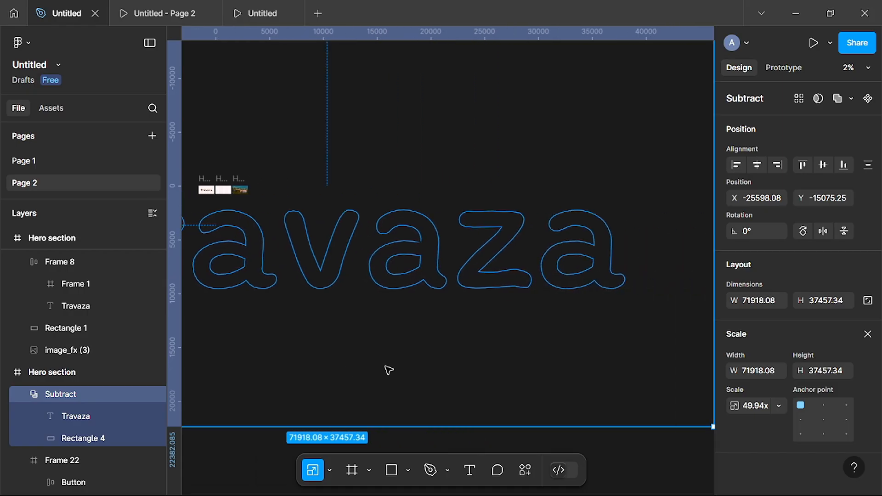
pyautogui.moveTo(559, 429); pyautogui.dragTo(494, 389)
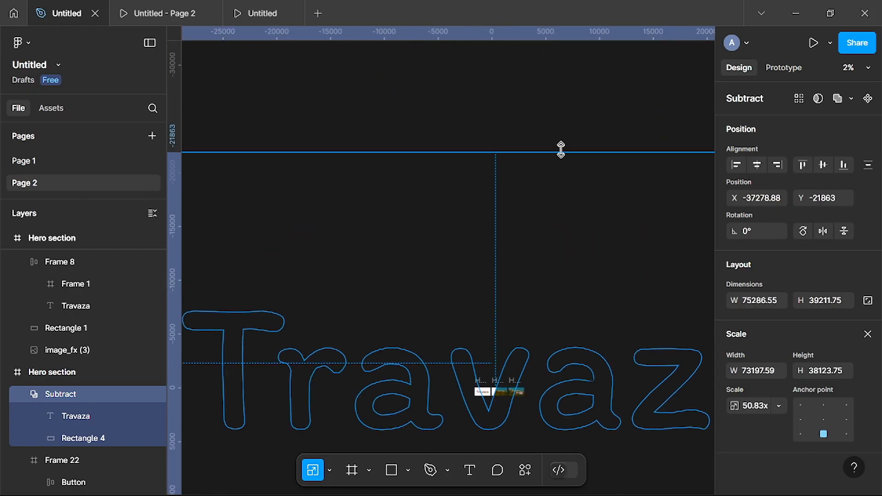
pyautogui.moveTo(561, 148); pyautogui.dragTo(584, 77)
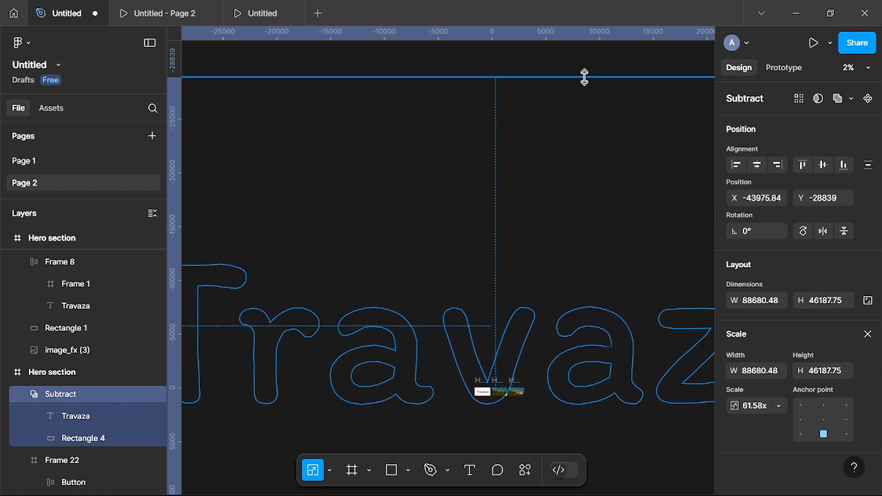
pyautogui.hscroll(3, 426, 264)
pyautogui.moveTo(426, 264); pyautogui.dragTo(459, 250)
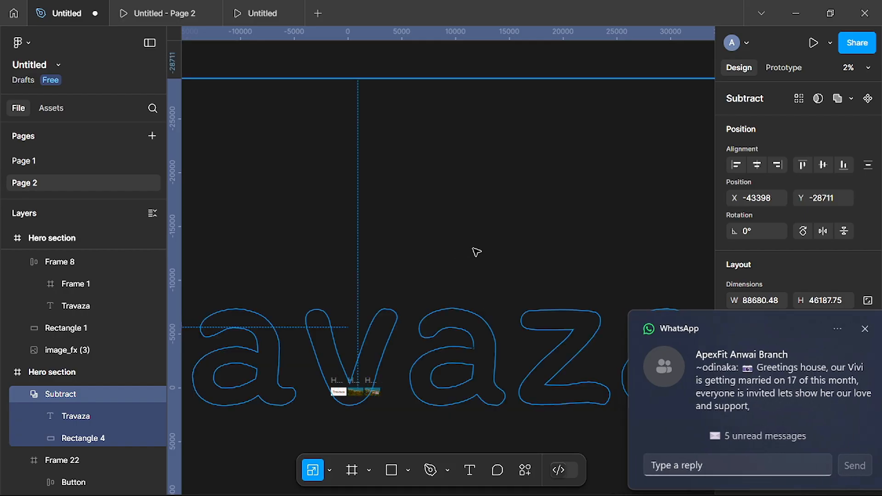
pyautogui.scroll(3, 469, 241)
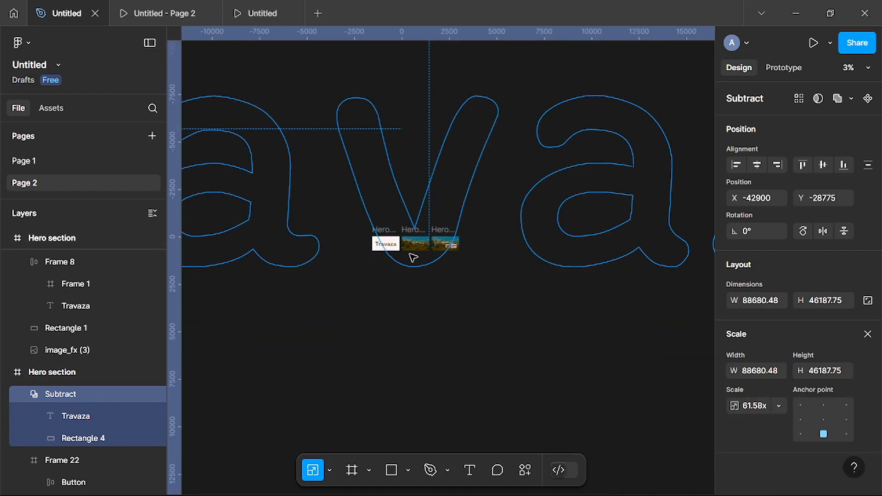
pyautogui.scroll(4, 415, 252)
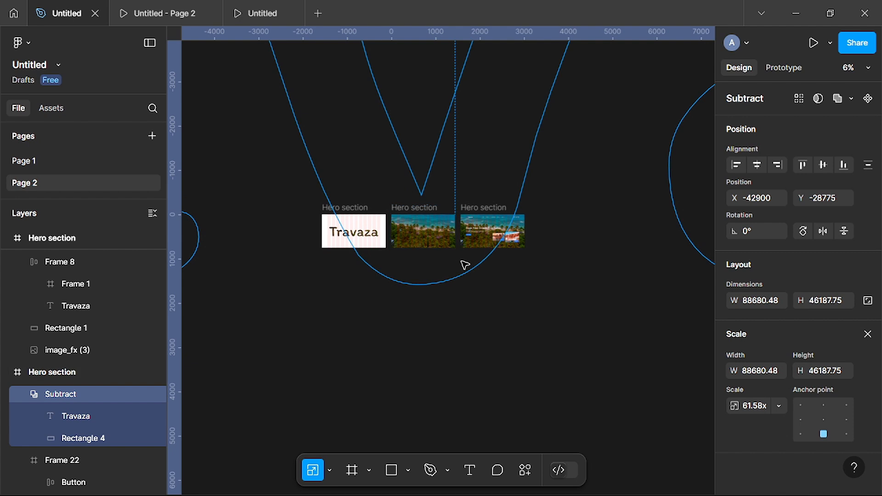
pyautogui.scroll(3, 463, 261)
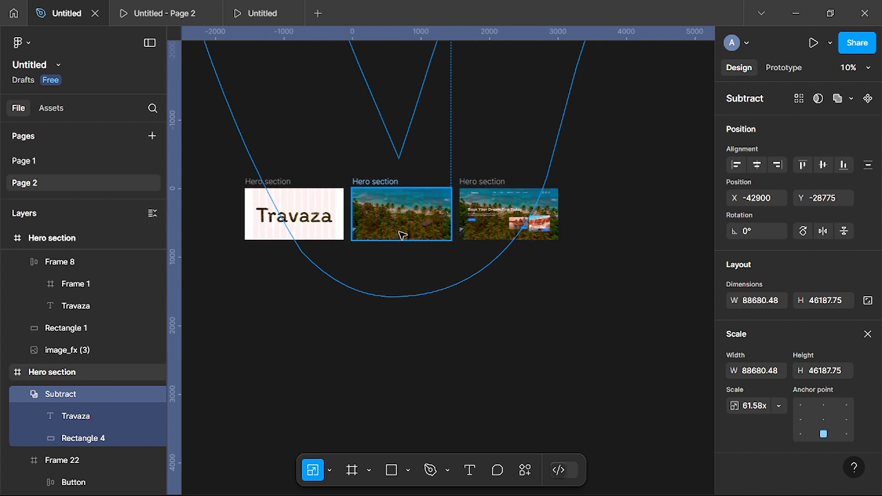
# - Check the first and middle hero frames, and open the Page 2 prototype with its scaling set to Fit width
pyautogui.click(372, 182)
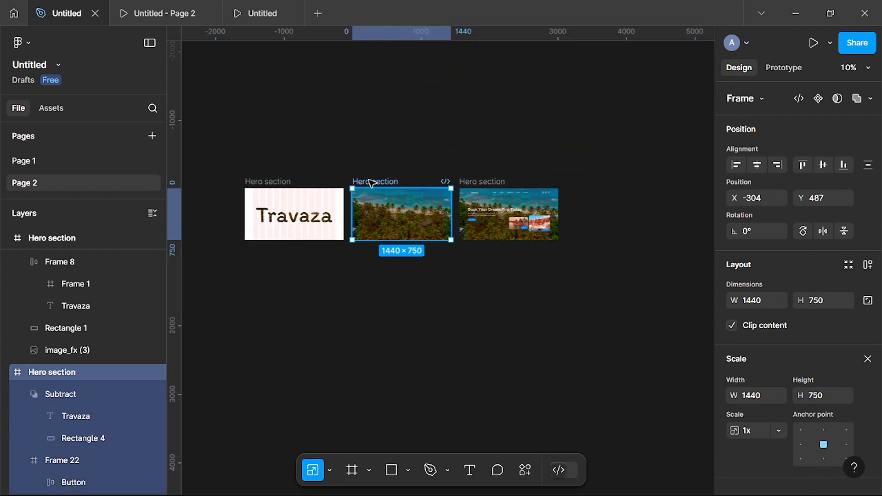
pyautogui.click(273, 190)
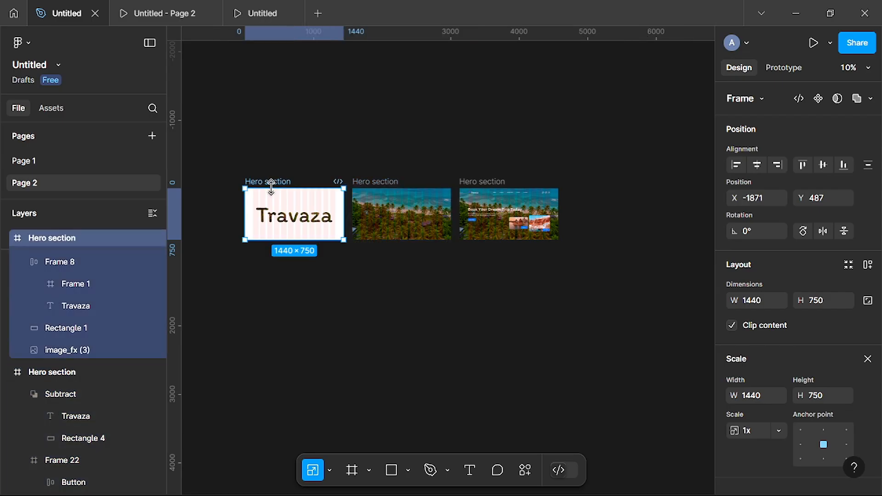
pyautogui.click(385, 184)
pyautogui.moveTo(151, 21)
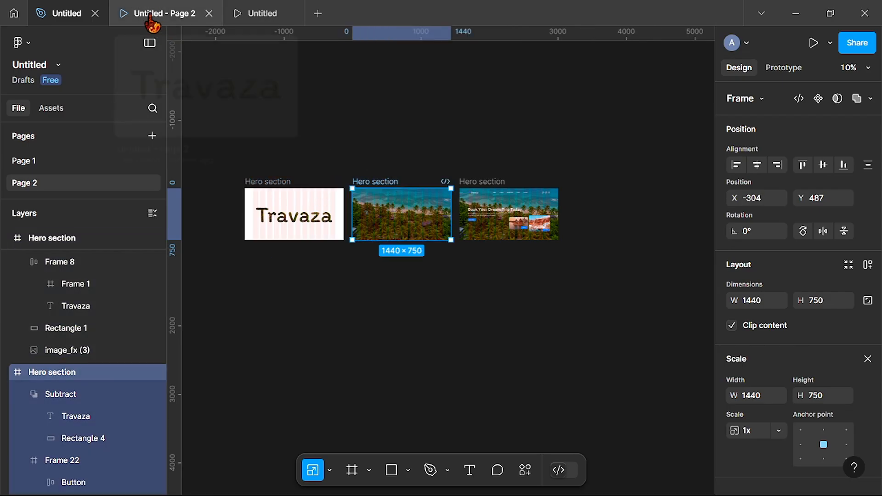
pyautogui.click(153, 19)
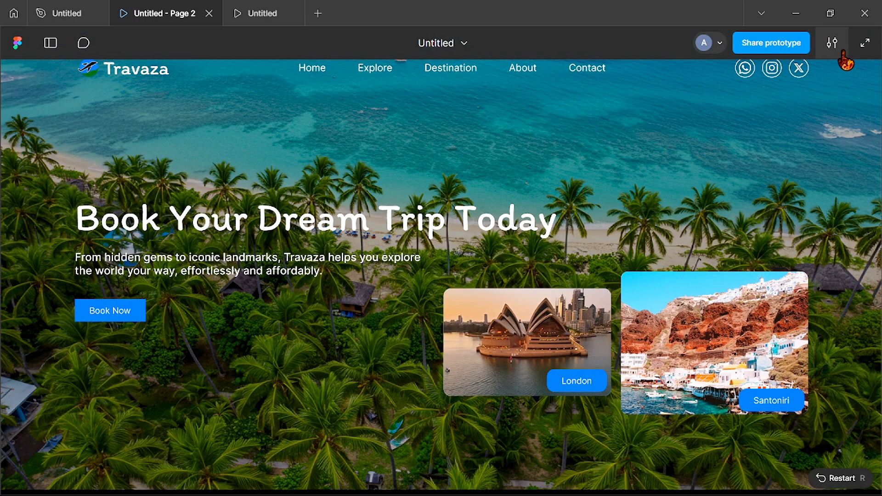
pyautogui.click(842, 50)
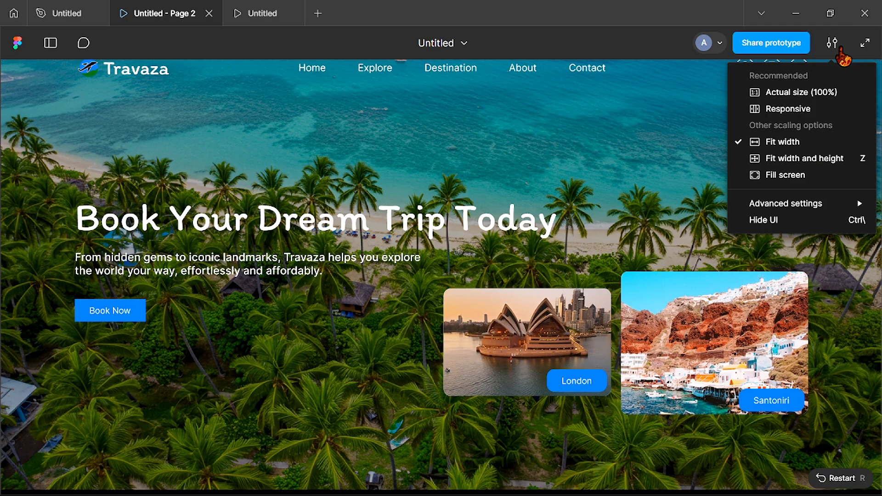
pyautogui.click(799, 142)
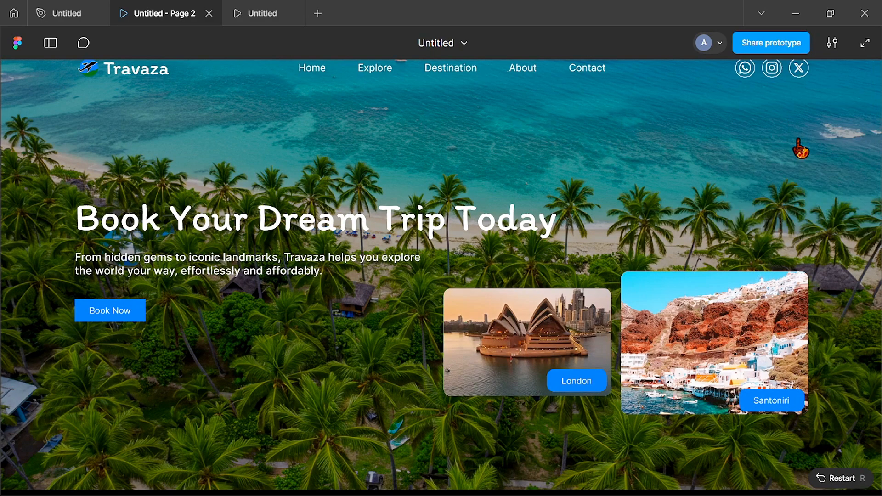
# - Play the Travaza hero animation in full screen and exit full screen
pyautogui.click(866, 43)
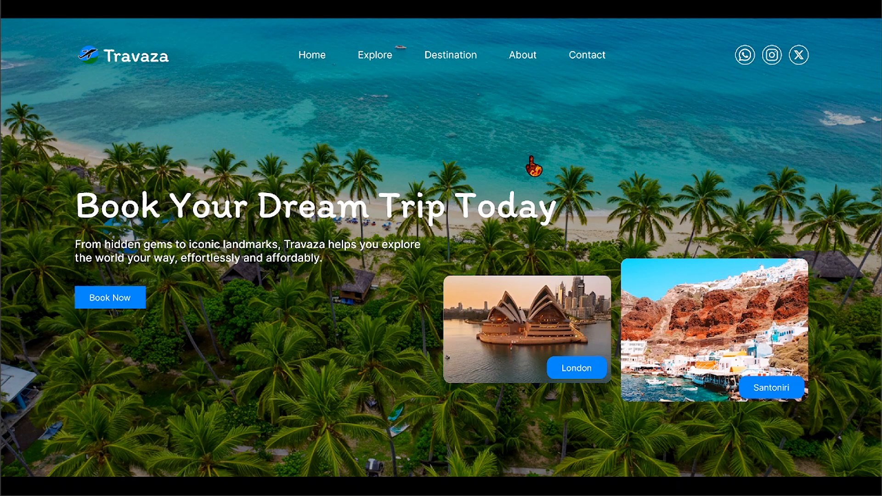
pyautogui.click(531, 157)
pyautogui.click(532, 158)
pyautogui.click(532, 157)
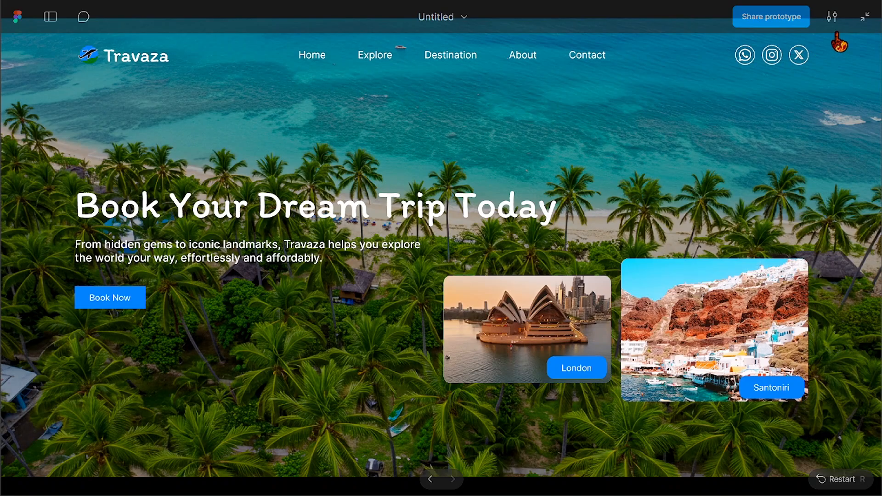
pyautogui.click(863, 21)
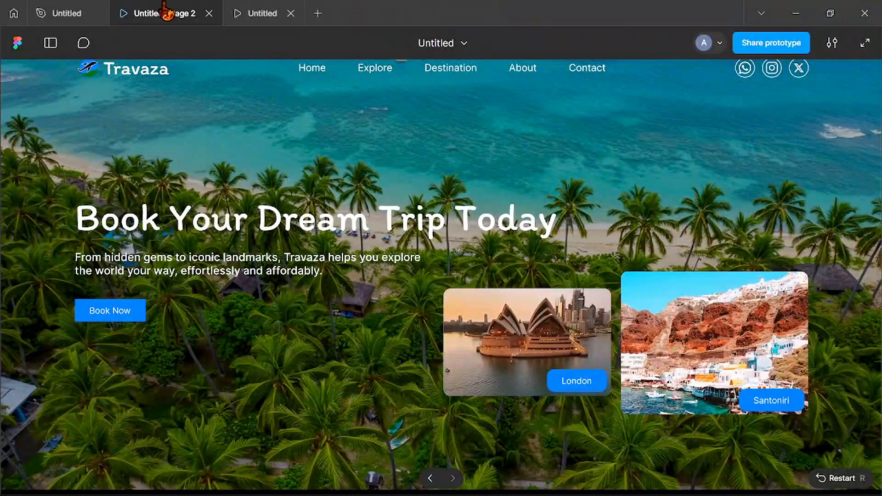
# - Return to the design file and examine the destination cards in the final hero frame beside the middle frame
pyautogui.click(67, 18)
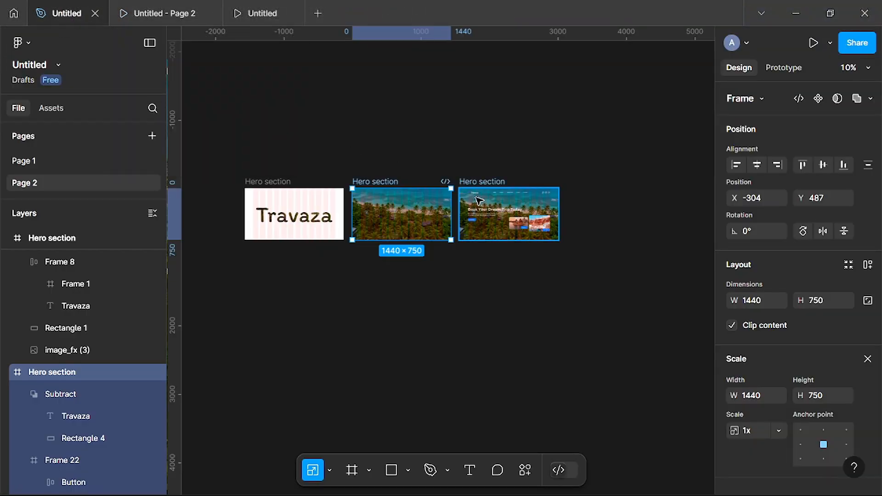
pyautogui.hscroll(5, 479, 201)
pyautogui.scroll(5, 480, 200)
pyautogui.scroll(-4, 480, 201)
pyautogui.hscroll(-4, 479, 201)
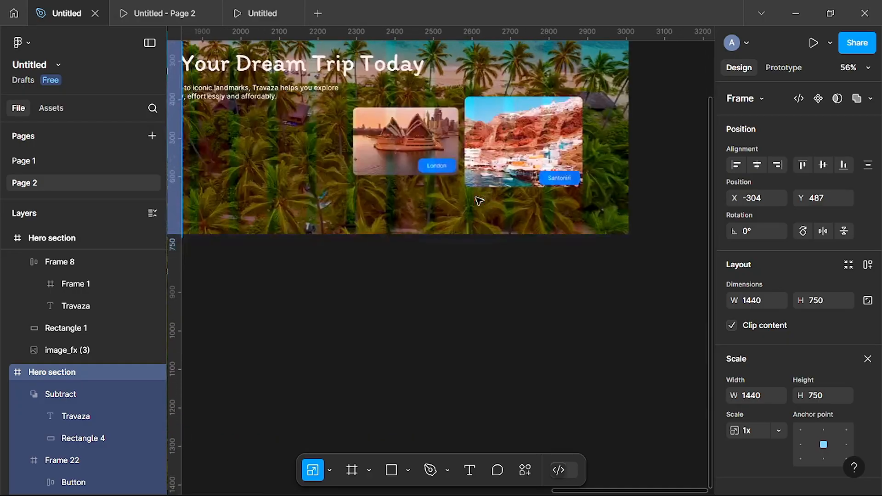
pyautogui.scroll(3, 479, 201)
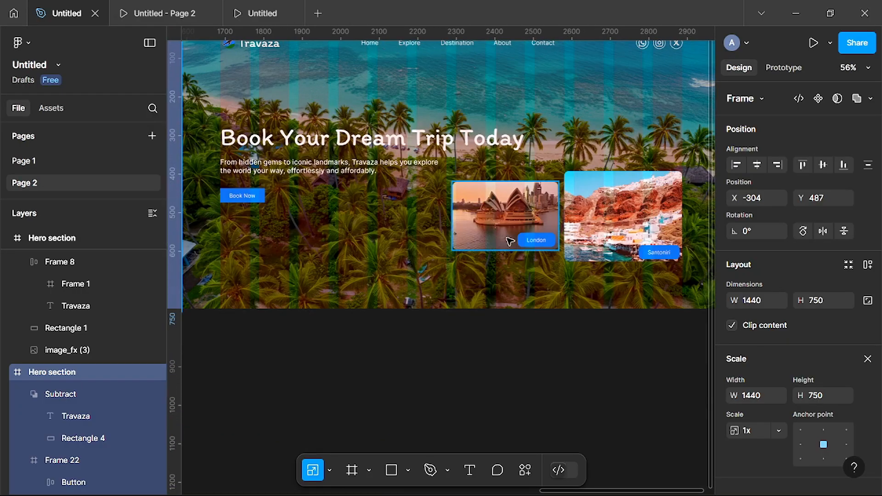
pyautogui.scroll(-5, 510, 242)
pyautogui.hscroll(-4, 354, 244)
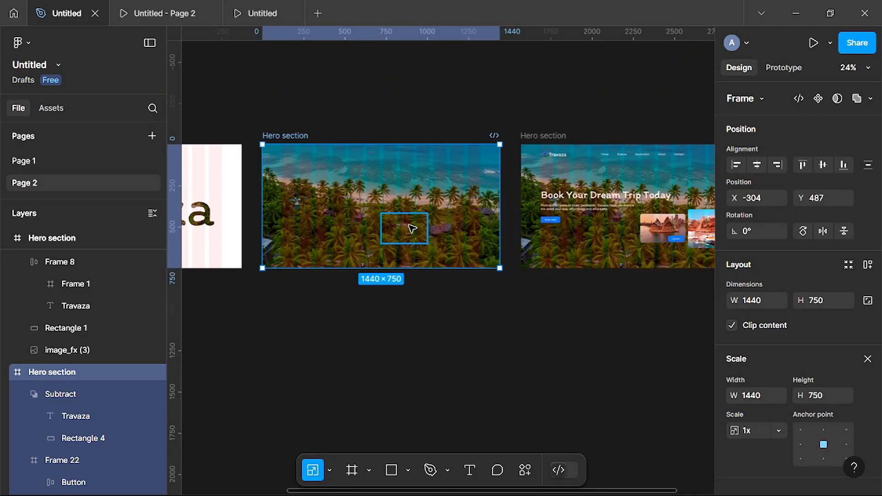
# - Compare the London and Santorini card layers of the middle hero frame with those of the final one, expanding the final Santorini layer
pyautogui.click(412, 228)
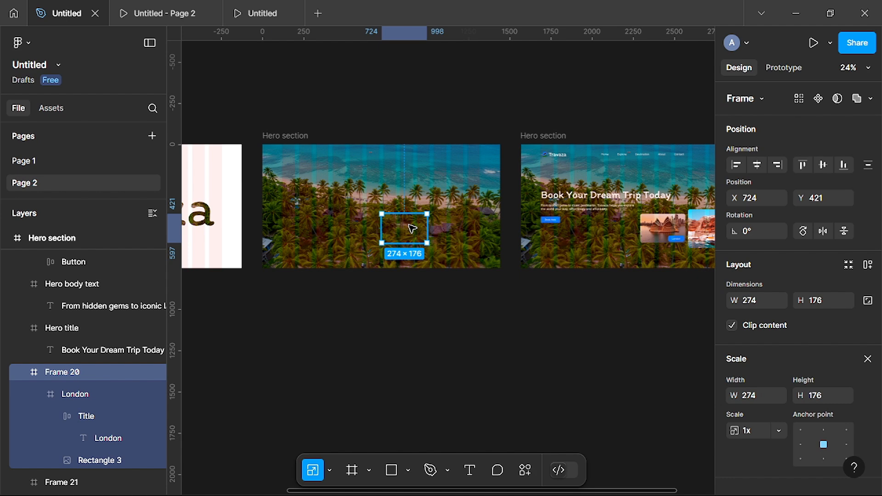
pyautogui.keyDown('shift'); pyautogui.click(465, 229); pyautogui.keyUp('shift')
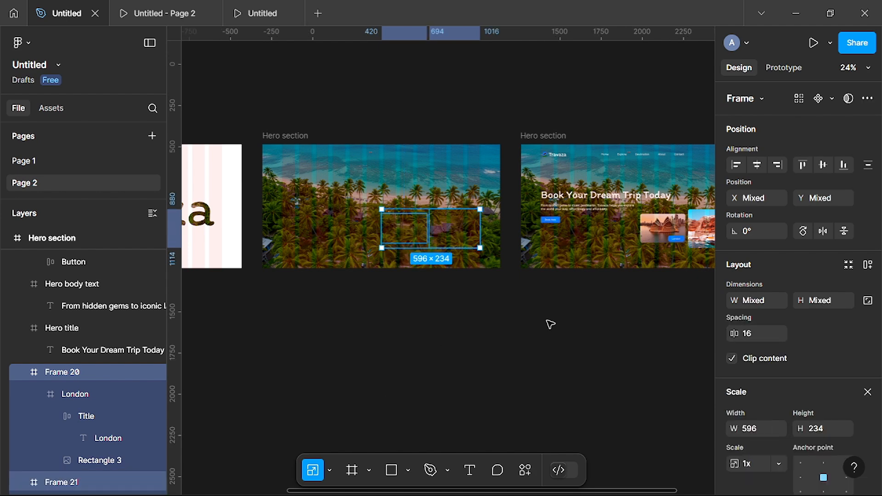
pyautogui.hscroll(-2, 585, 283)
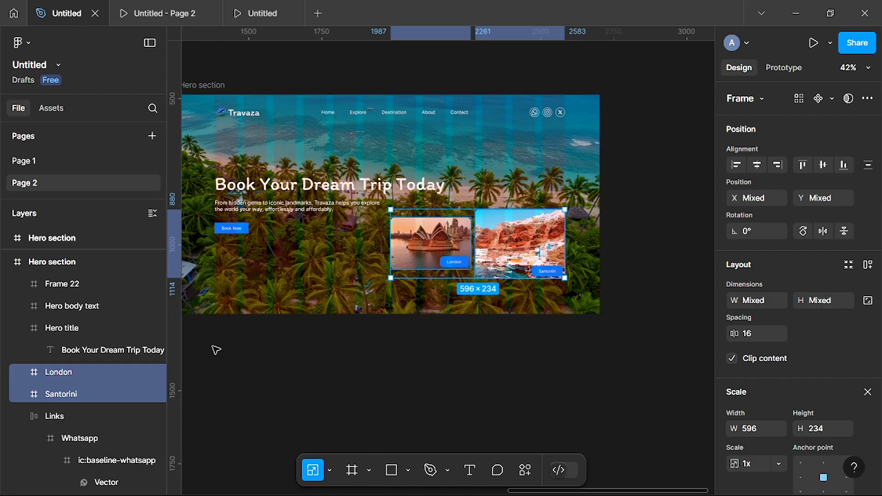
pyautogui.click(225, 376)
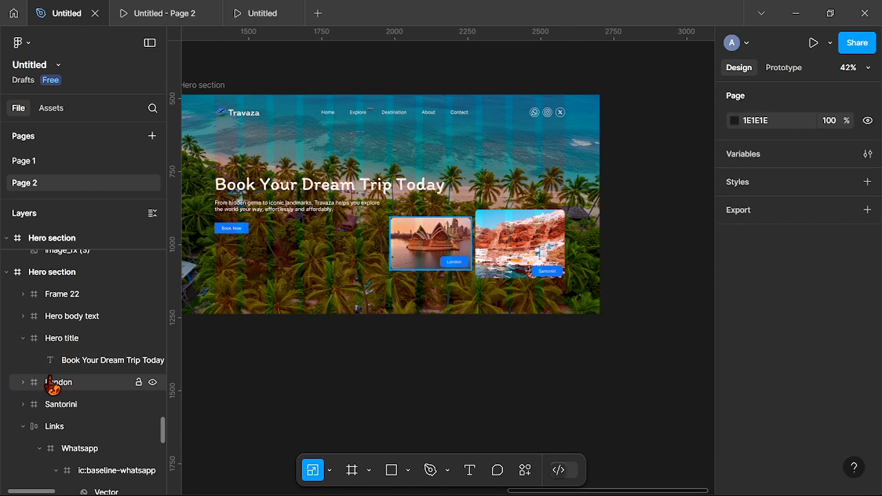
pyautogui.click(24, 404)
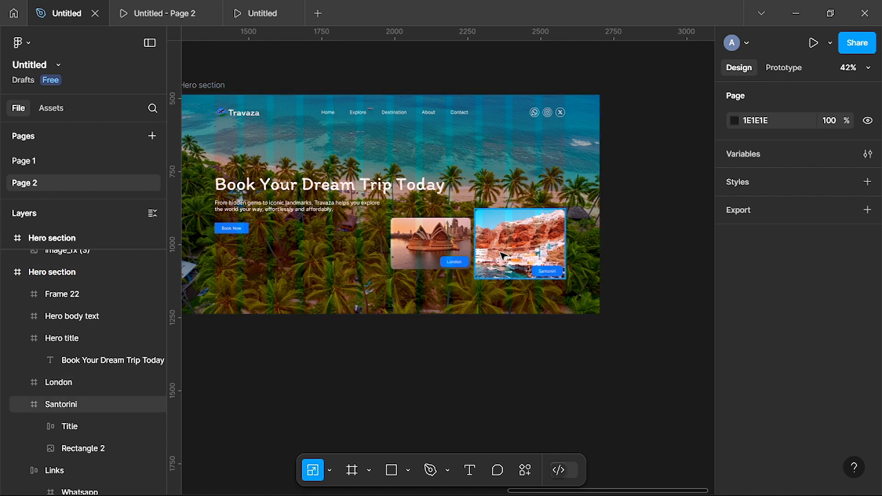
# - Wrap the London card of the final hero section in its own frame
pyautogui.scroll(-1, 348, 378)
pyautogui.scroll(5, 349, 379)
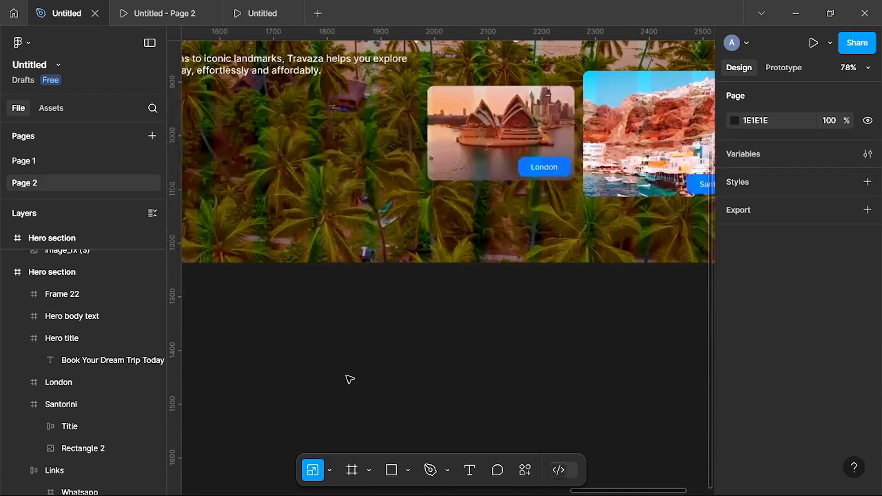
pyautogui.scroll(3, 349, 379)
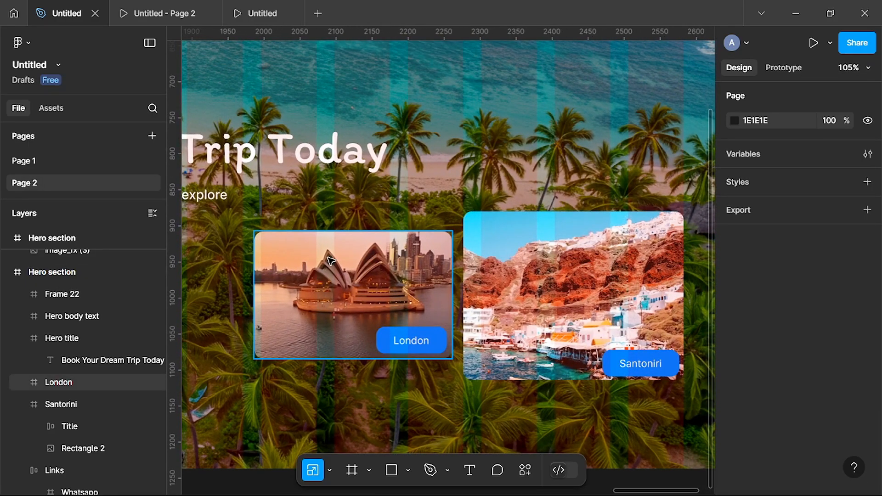
pyautogui.click(331, 262)
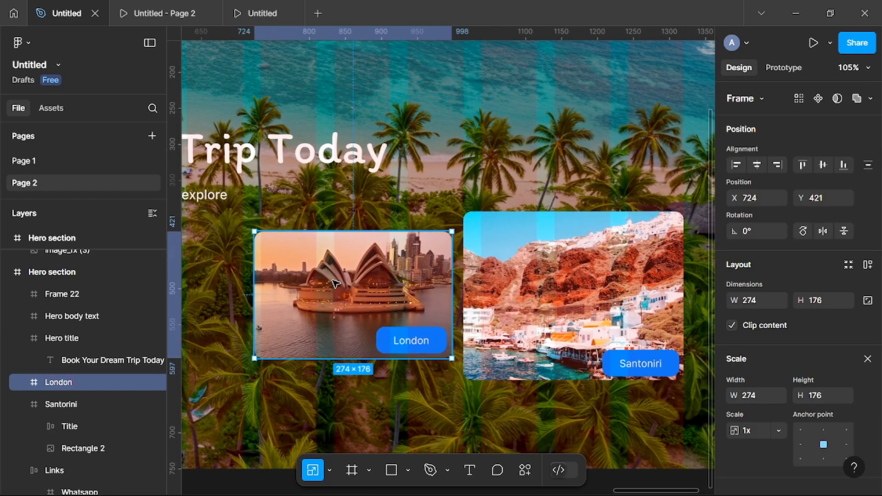
pyautogui.rightClick(335, 284)
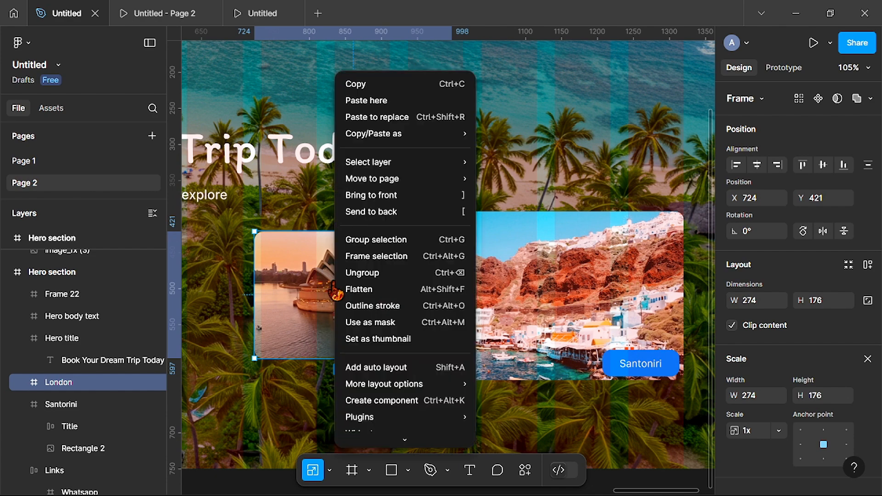
pyautogui.click(395, 257)
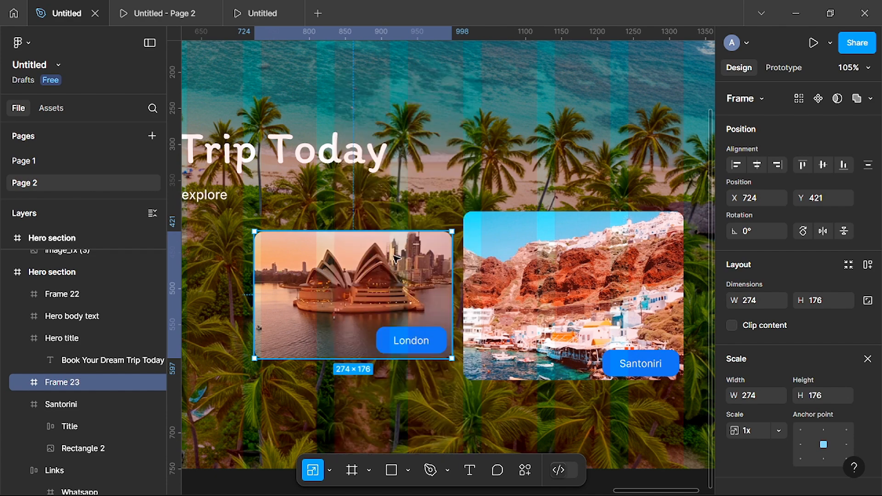
# - Wrap the Santorini card of the final hero section in its own frame
pyautogui.click(530, 264)
pyautogui.rightClick(530, 263)
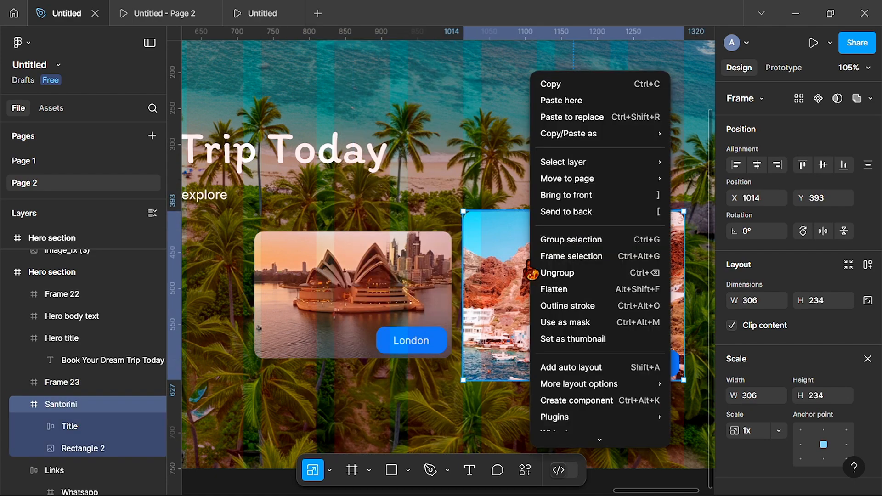
pyautogui.click(576, 258)
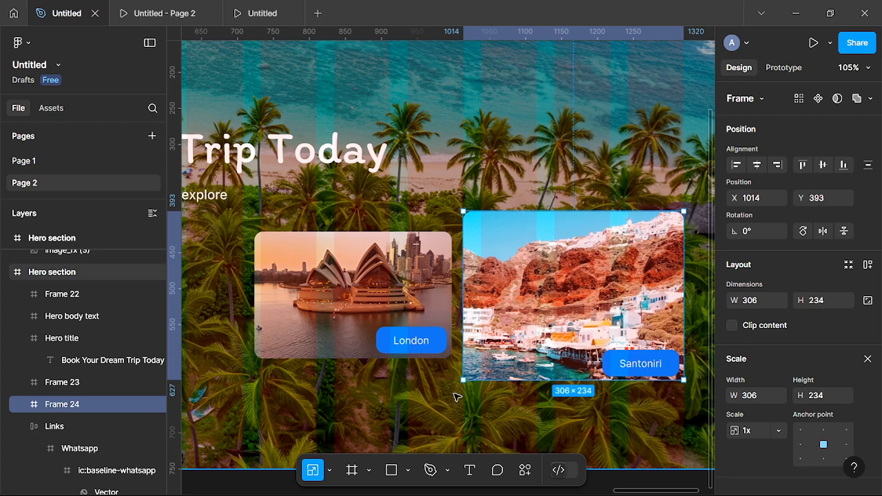
# - Check the final hero frame against its Page 2 prototype view and return to the design file
pyautogui.scroll(-3, 456, 395)
pyautogui.scroll(-5, 457, 396)
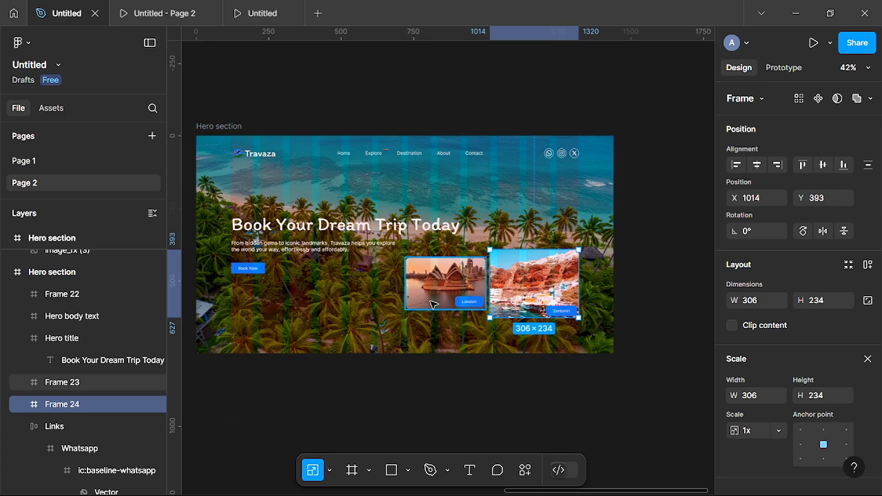
pyautogui.scroll(-2, 412, 324)
pyautogui.hscroll(-3, 412, 325)
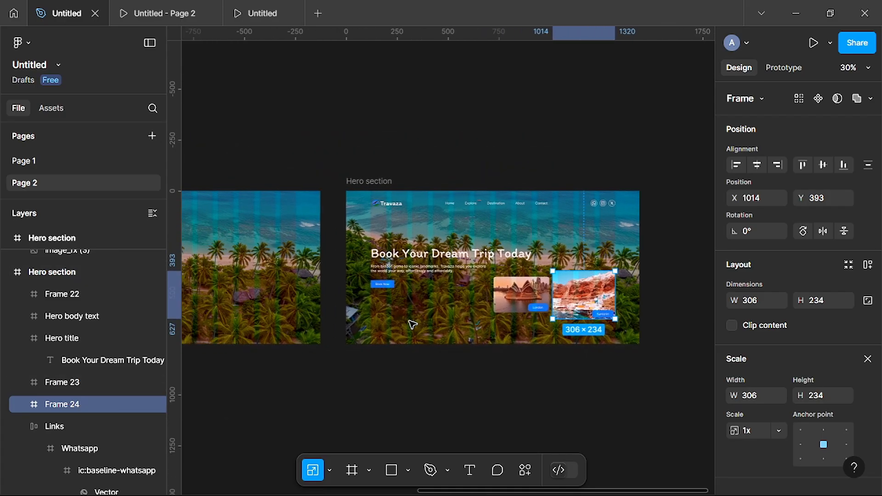
pyautogui.hscroll(-1, 412, 324)
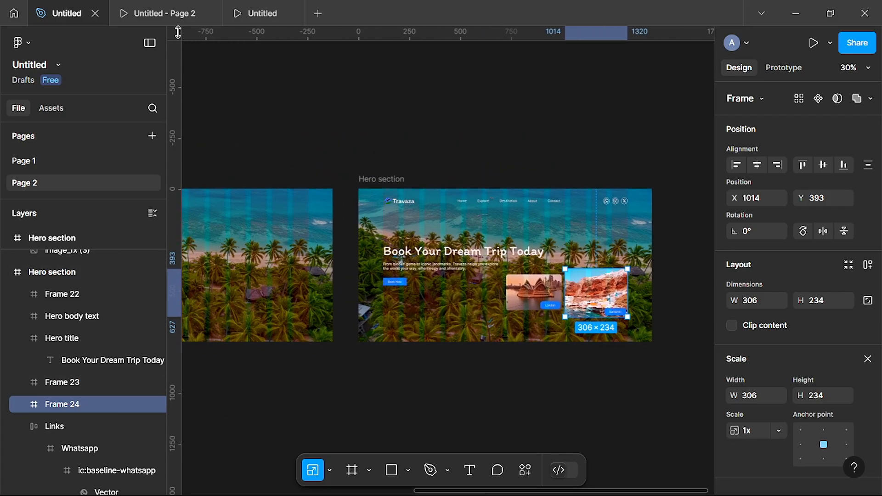
pyautogui.moveTo(180, 23)
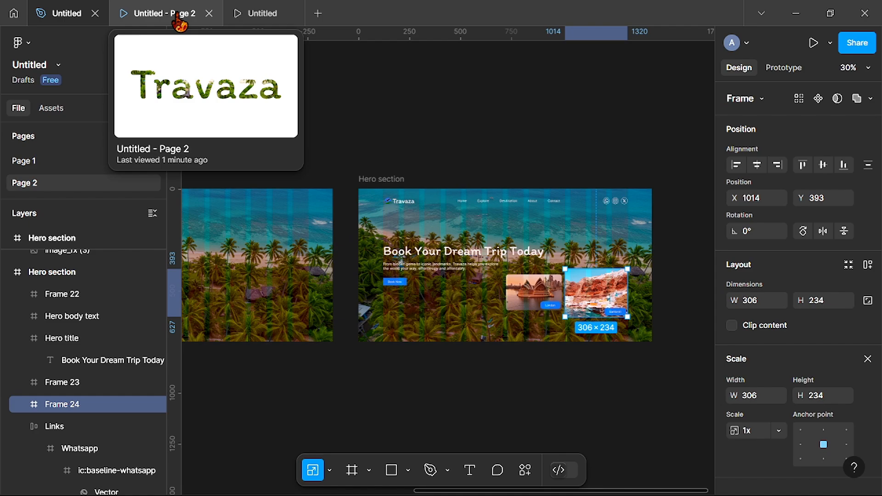
pyautogui.click(179, 20)
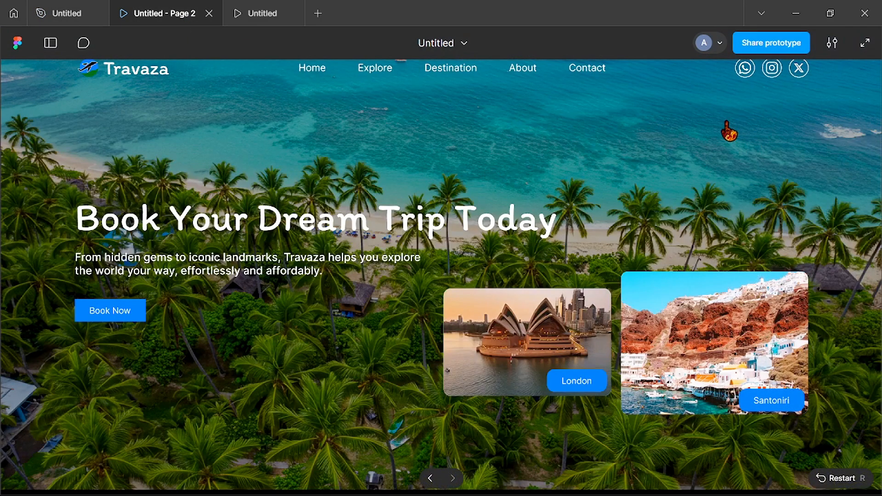
pyautogui.click(57, 13)
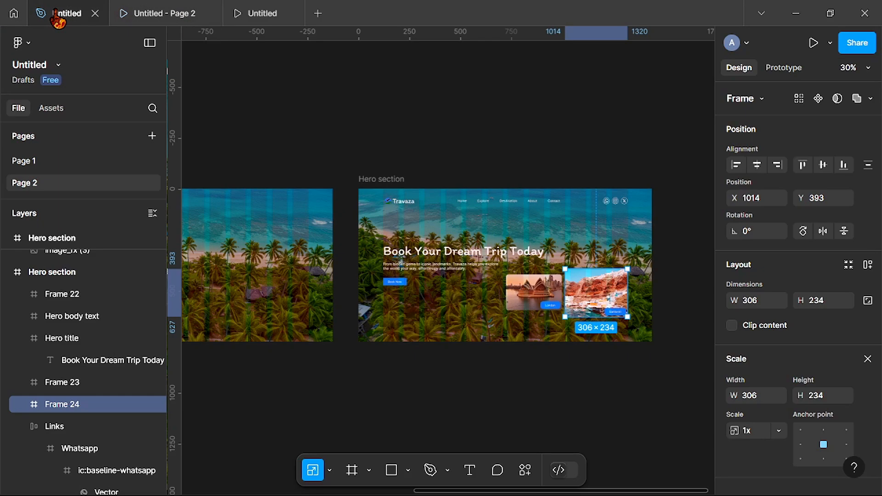
# - Examine the two framed destination cards in the final hero section up close and select the London card's frame
pyautogui.scroll(3, 506, 283)
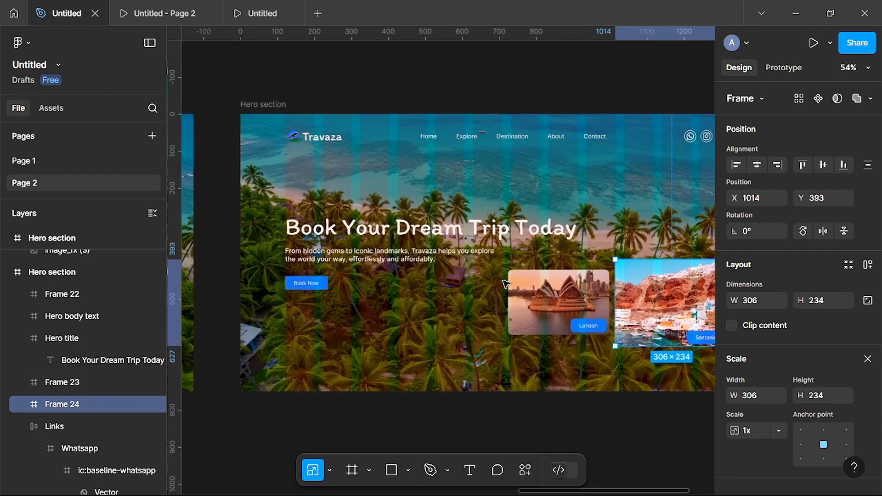
pyautogui.scroll(-4, 505, 283)
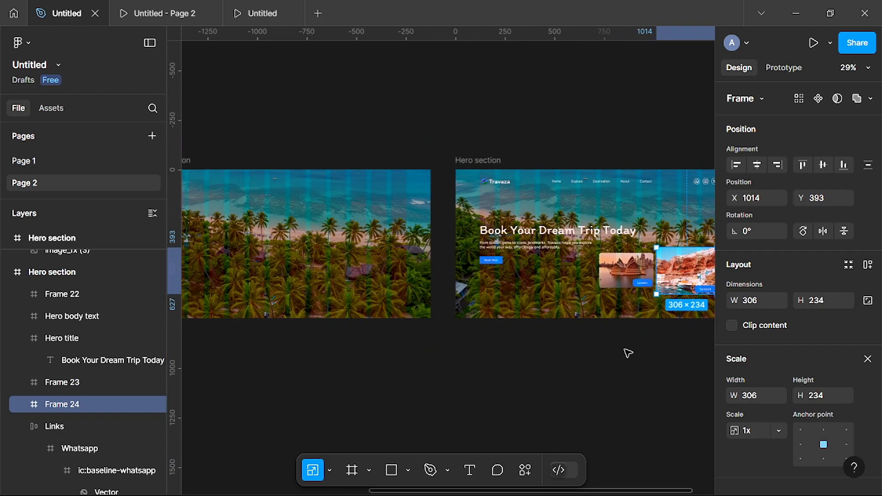
pyautogui.hscroll(5, 662, 310)
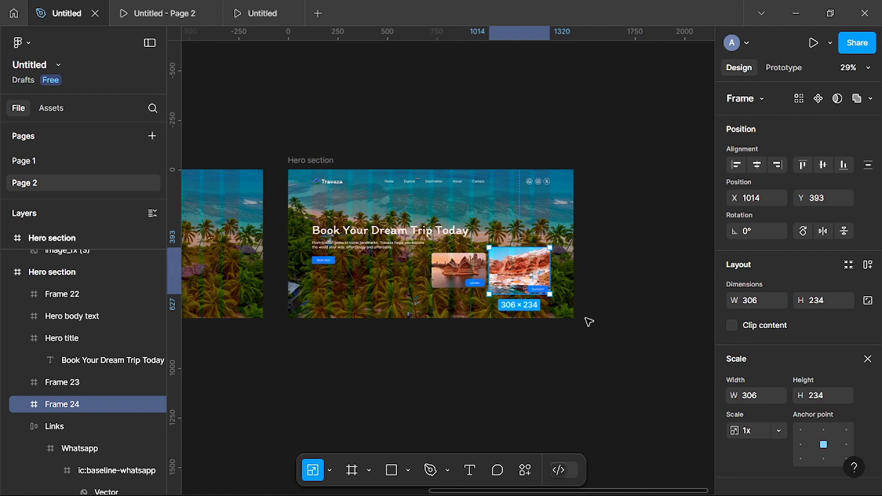
pyautogui.scroll(4, 508, 321)
pyautogui.scroll(2, 508, 317)
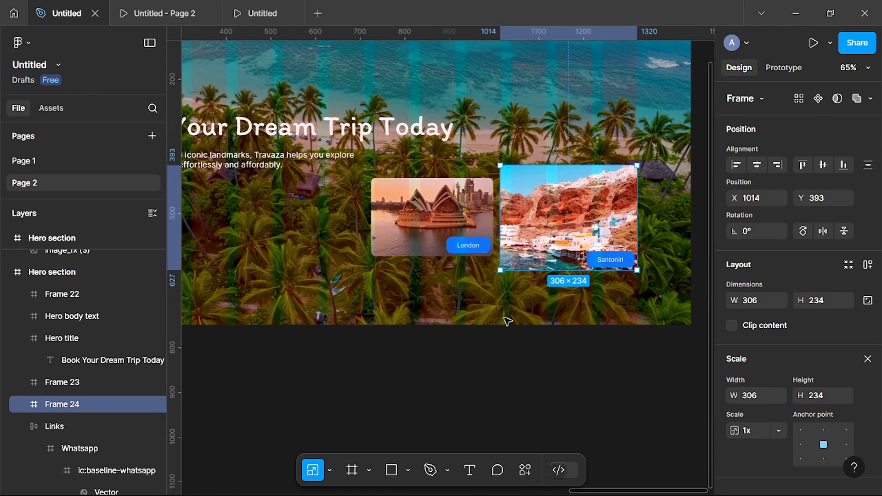
pyautogui.scroll(3, 528, 232)
pyautogui.click(316, 246)
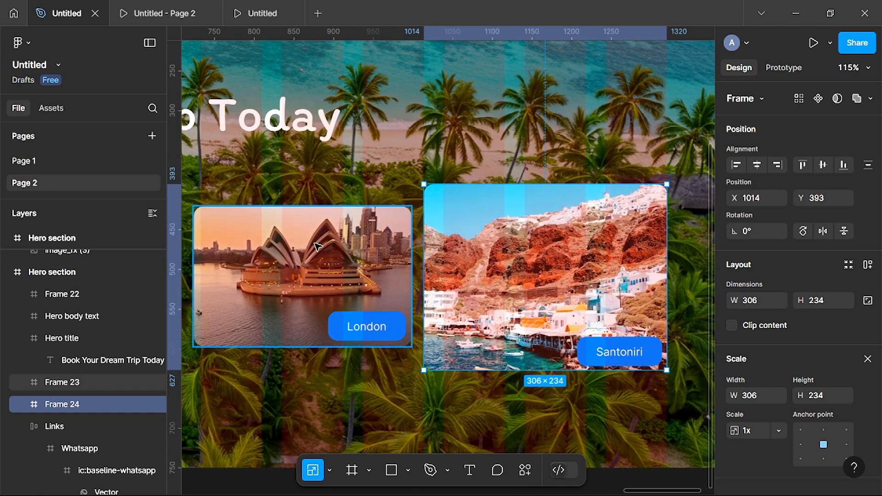
# - Compare the card placement in the middle hero frame with the London and Santorini cards in the final hero section
pyautogui.scroll(-5, 303, 268)
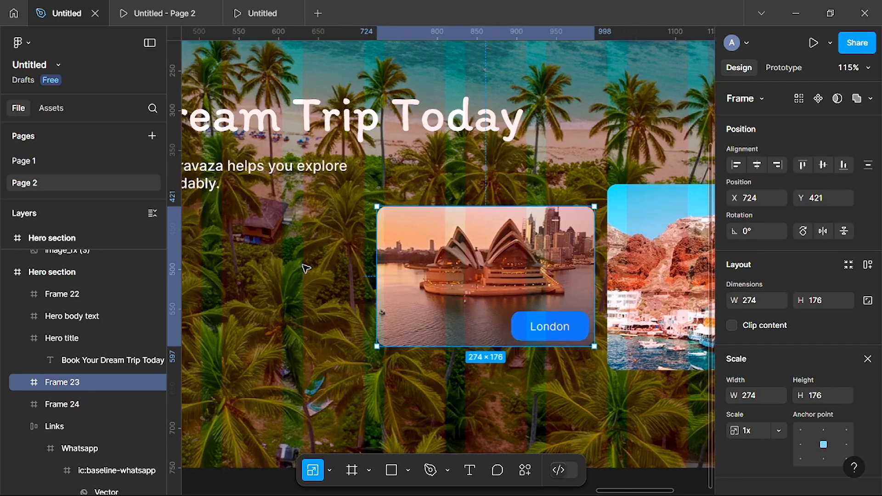
pyautogui.hscroll(-5, 305, 262)
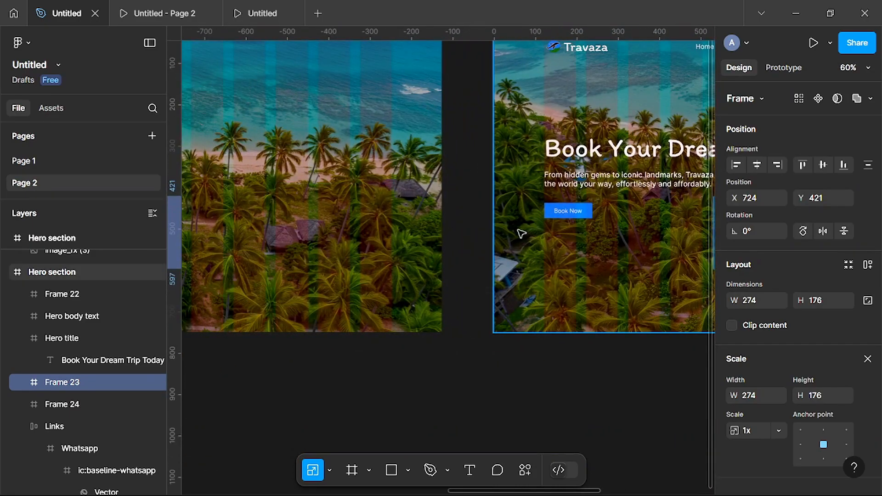
pyautogui.hscroll(8, 522, 234)
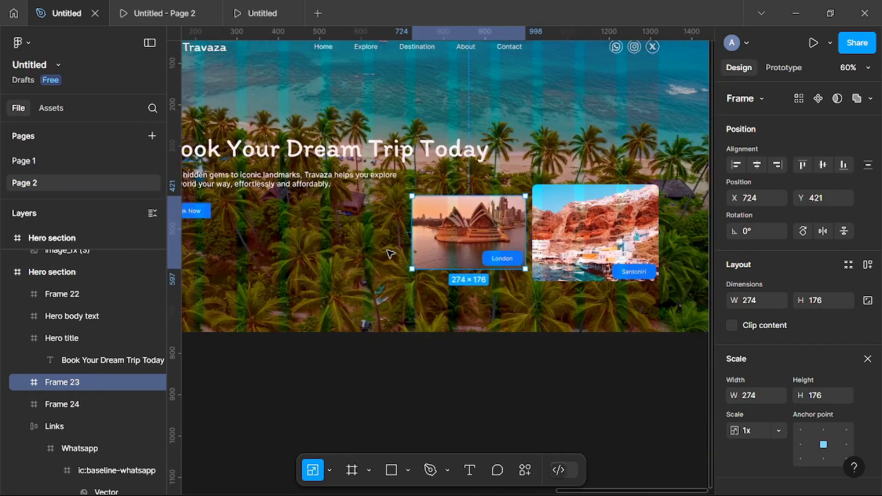
pyautogui.hscroll(-9, 379, 258)
pyautogui.hscroll(-4, 379, 258)
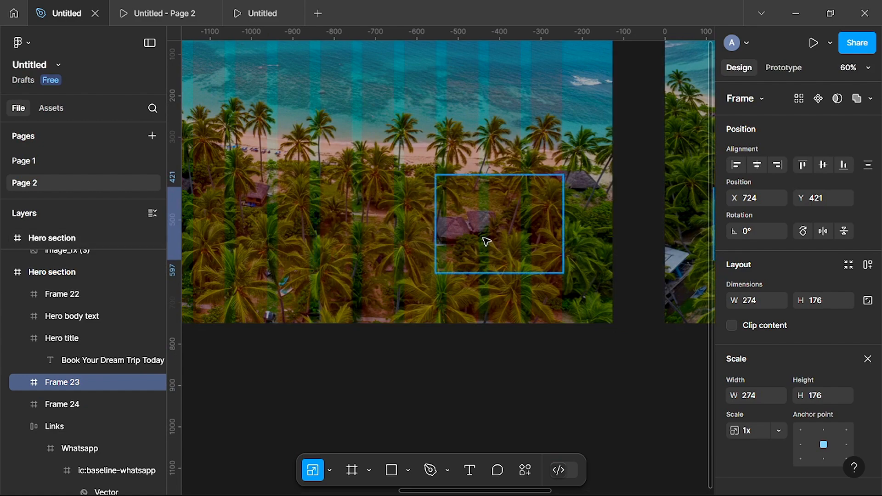
pyautogui.hscroll(3, 511, 250)
pyautogui.scroll(-3, 511, 250)
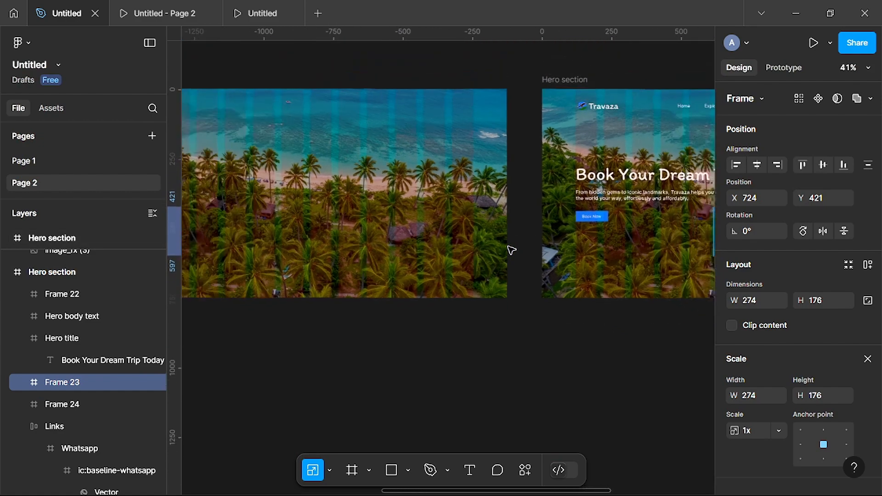
pyautogui.hscroll(6, 512, 250)
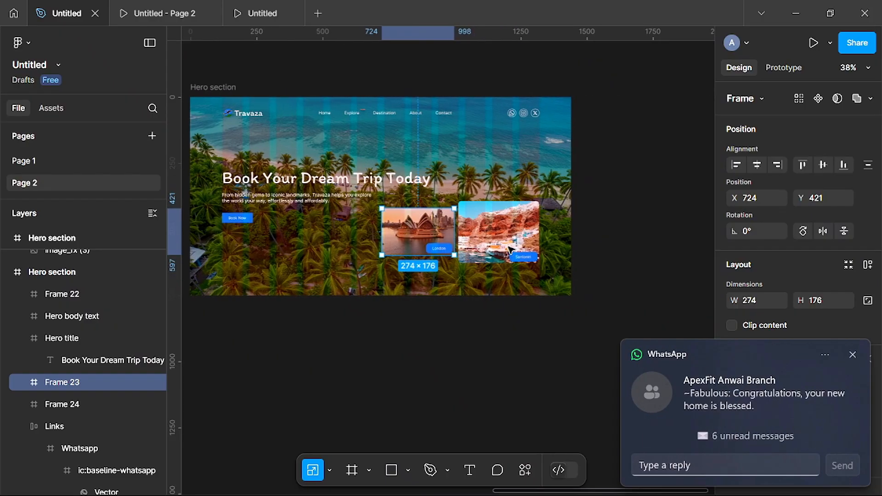
pyautogui.scroll(2, 511, 251)
pyautogui.scroll(1, 509, 250)
pyautogui.hscroll(-4, 509, 249)
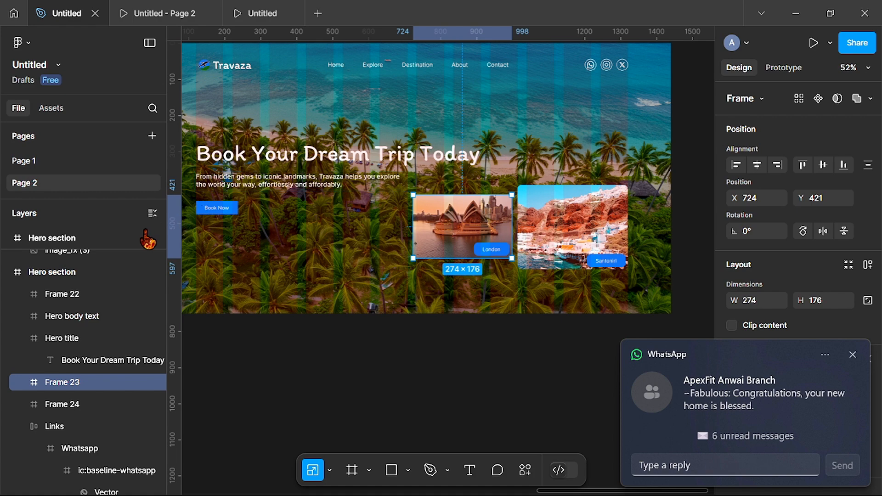
pyautogui.scroll(-3, 351, 242)
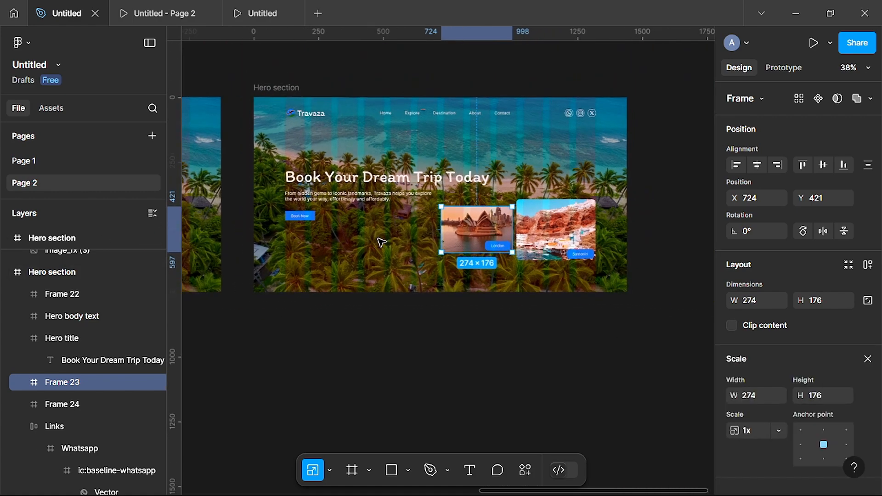
# - Replace the middle hero frame's Santorini frame with a copy of the Santorini card frame from the final hero section
pyautogui.hscroll(-4, 380, 242)
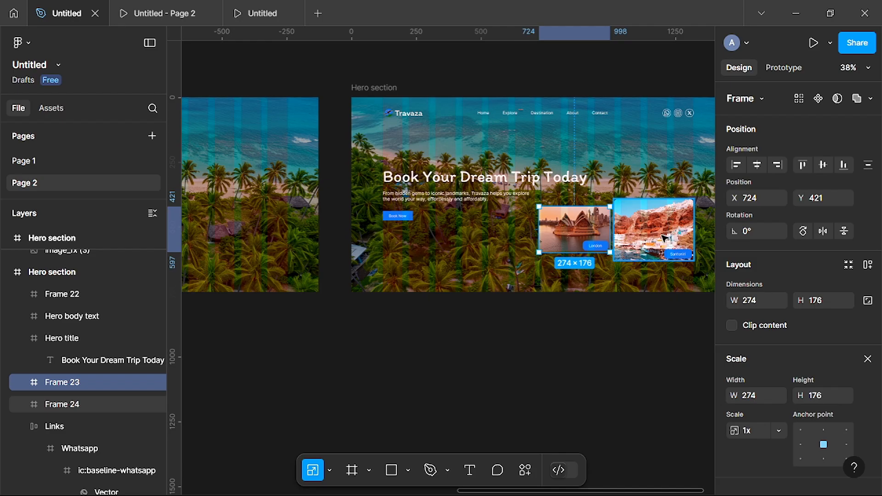
pyautogui.click(664, 238)
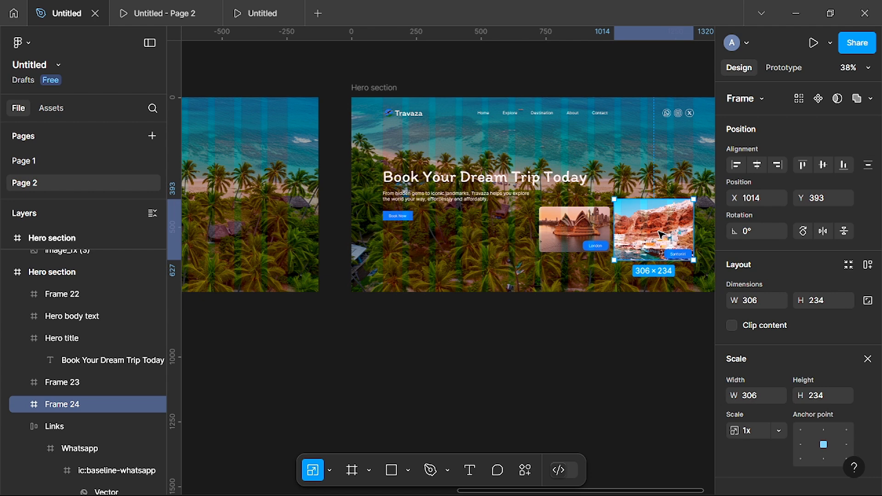
pyautogui.hscroll(-3, 291, 239)
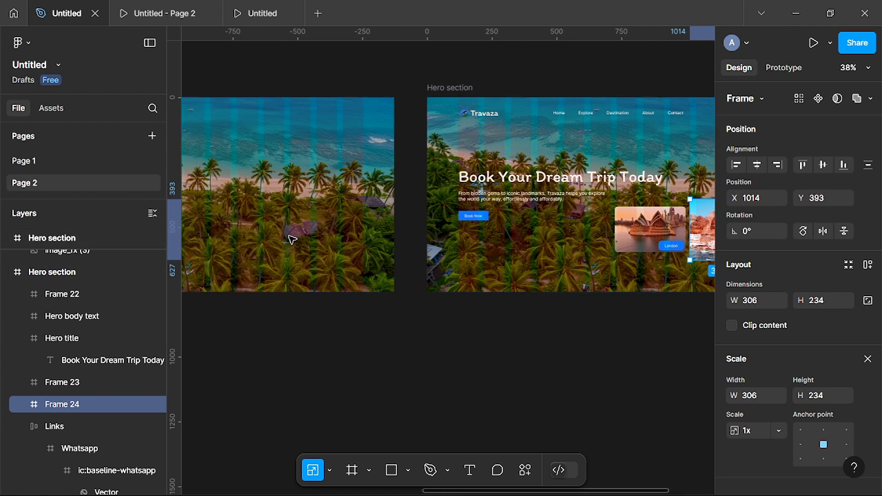
pyautogui.click(325, 231)
pyautogui.rightClick(325, 234)
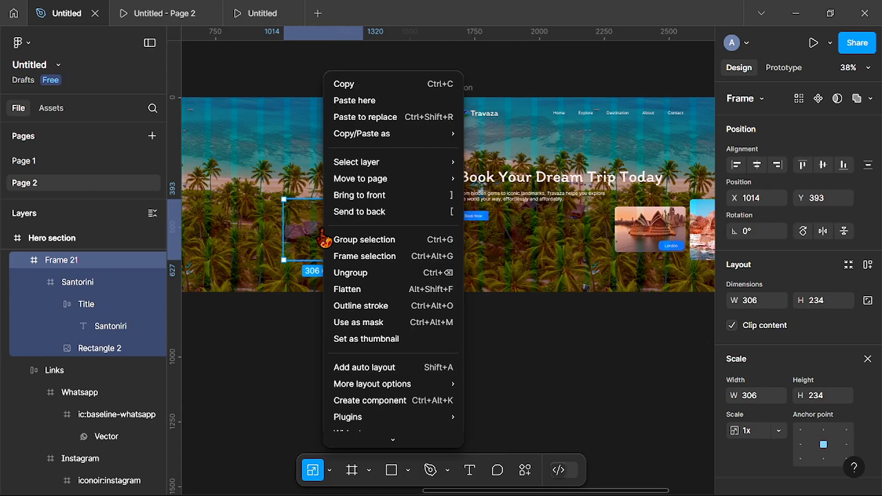
pyautogui.click(383, 117)
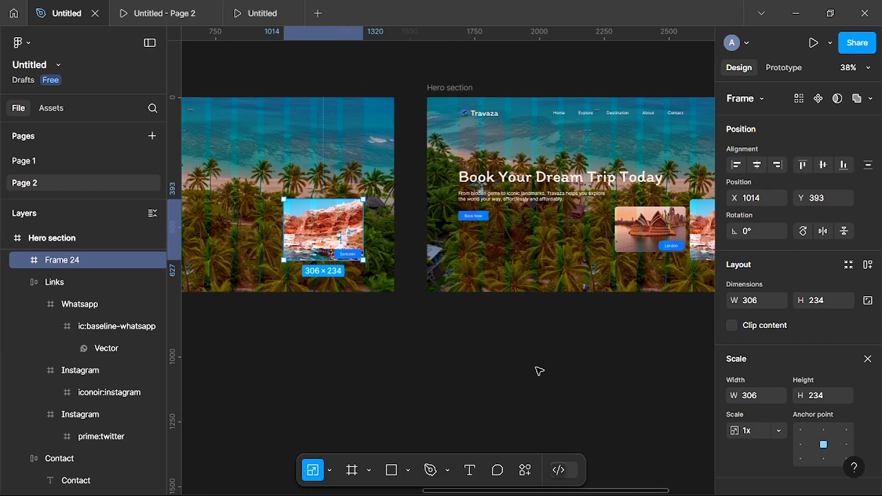
# - Replace the middle hero frame's London frame with a copy of the London card frame from the final hero section
pyautogui.hscroll(5, 539, 371)
pyautogui.click(533, 240)
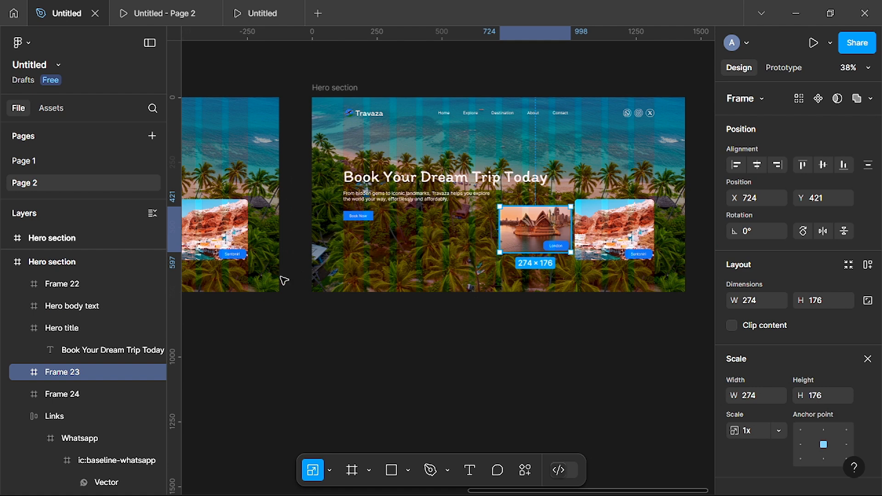
pyautogui.hscroll(-15, 281, 280)
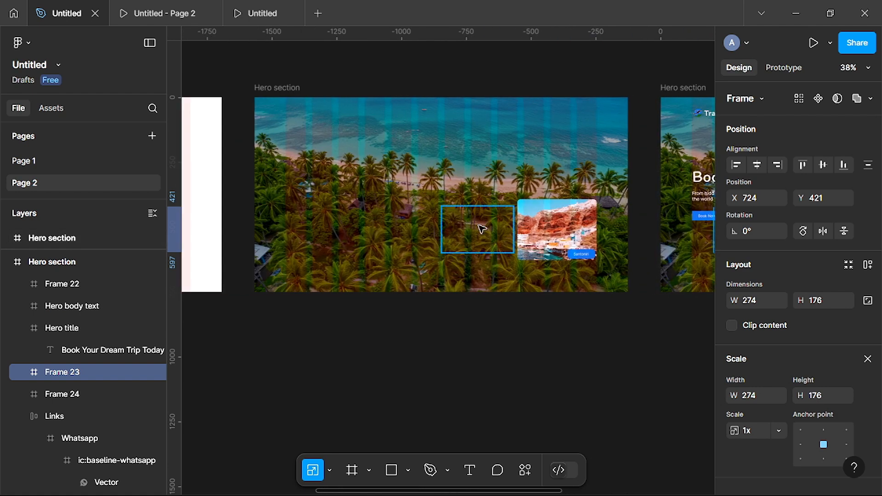
pyautogui.click(481, 228)
pyautogui.rightClick(482, 229)
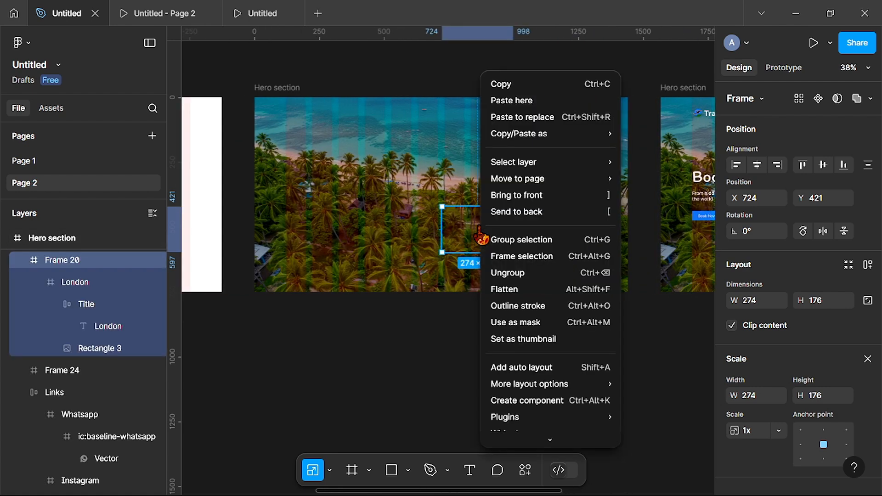
pyautogui.click(530, 118)
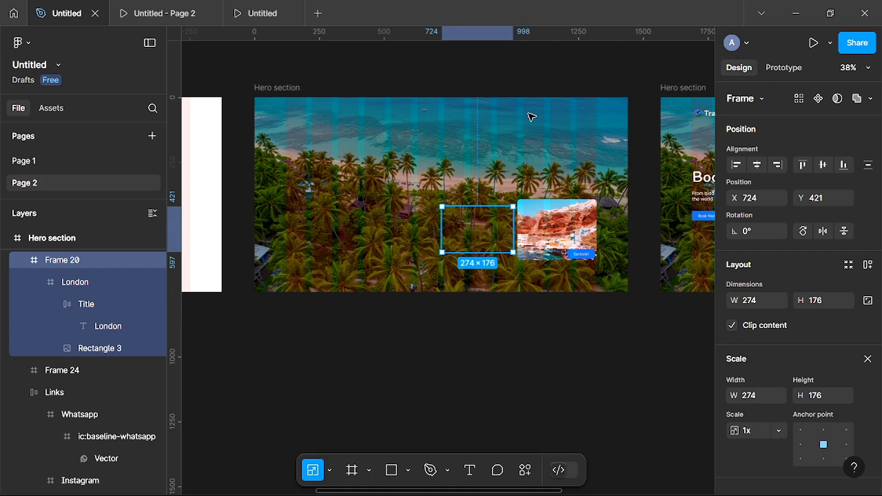
# - Move the Santorini card down to Y 265 inside its frame in the middle hero section and turn on Clip content for that frame
pyautogui.scroll(5, 494, 207)
pyautogui.scroll(-1, 495, 209)
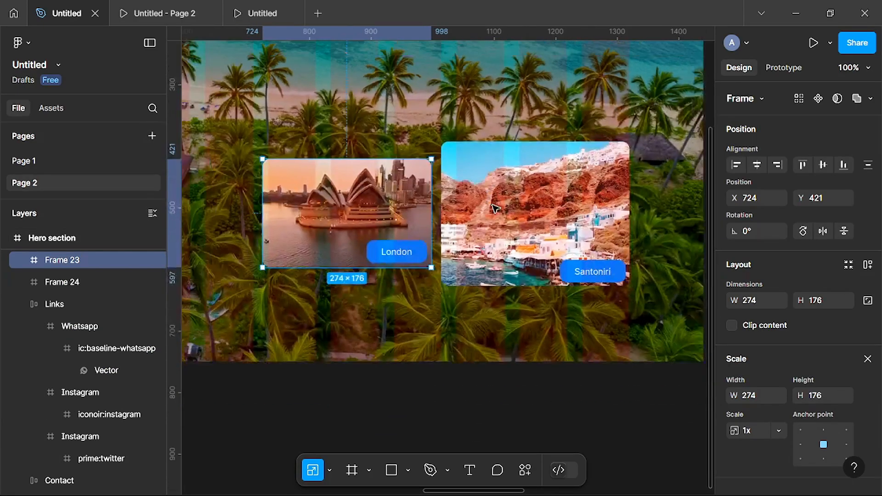
pyautogui.scroll(-2, 495, 207)
pyautogui.click(498, 213)
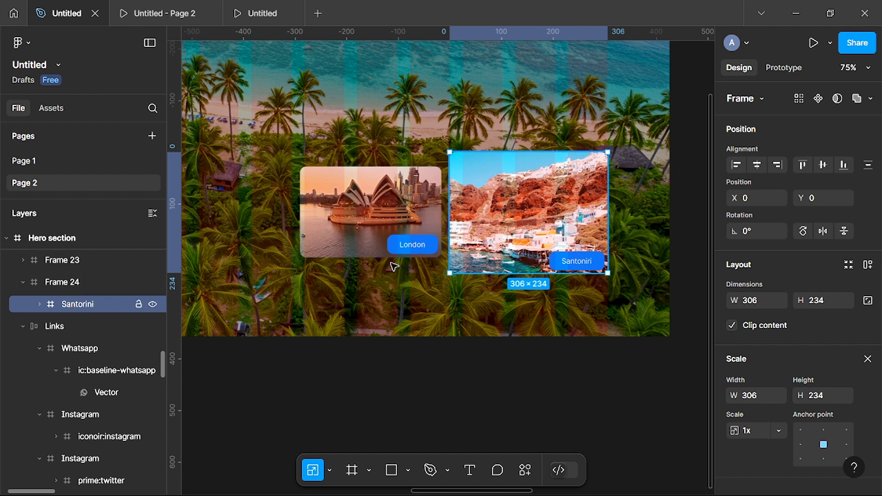
pyautogui.press('Down')
pyautogui.press('Down')
pyautogui.press('Down')
pyautogui.press('Down')
pyautogui.press('Down')
pyautogui.press('Down')
pyautogui.press('Down')
pyautogui.press('Down')
pyautogui.press('Down')
pyautogui.press('Down')
pyautogui.press('Down')
pyautogui.press('Down')
pyautogui.press('Down')
pyautogui.press('Down')
pyautogui.press('Down')
pyautogui.press('Down')
pyautogui.press('Down')
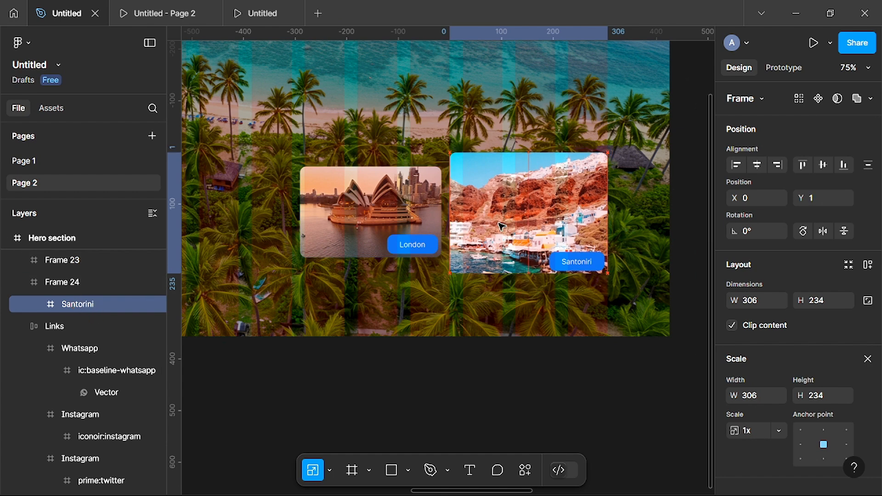
pyautogui.hotkey('shift', 'Down')
pyautogui.hotkey('shift', 'Down')
pyautogui.hotkey('shift', 'Down')
pyautogui.hotkey('shift', 'Down')
pyautogui.hotkey('shift', 'Down')
pyautogui.hotkey('shift', 'Down')
pyautogui.hotkey('shift', 'Down')
pyautogui.hotkey('shift', 'Down')
pyautogui.hotkey('shift', 'Down')
pyautogui.press('Down')
pyautogui.press('Down')
pyautogui.press('Down')
pyautogui.press('Down')
pyautogui.press('Down')
pyautogui.press('Down')
pyautogui.press('Down')
pyautogui.press('Down')
pyautogui.press('Down')
pyautogui.press('Down')
pyautogui.press('Down')
pyautogui.press('Down')
pyautogui.press('Down')
pyautogui.press('Down')
pyautogui.press('Down')
pyautogui.press('Down')
pyautogui.press('Down')
pyautogui.press('Down')
pyautogui.press('Down')
pyautogui.press('Down')
pyautogui.press('Down')
pyautogui.press('Down')
pyautogui.press('Down')
pyautogui.press('Down')
pyautogui.press('Down')
pyautogui.press('Down')
pyautogui.press('Down')
pyautogui.press('Down')
pyautogui.press('Down')
pyautogui.press('Down')
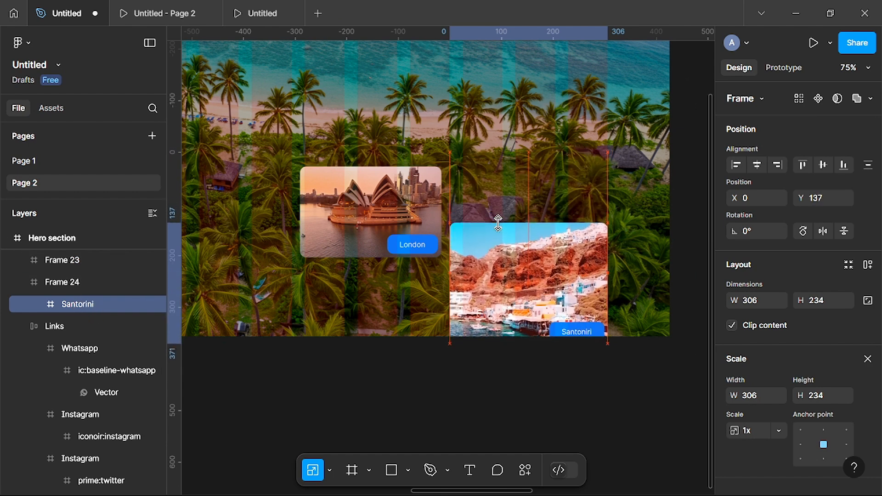
pyautogui.hotkey('shift', 'Down')
pyautogui.hotkey('shift', 'Down')
pyautogui.hotkey('shift', 'Down')
pyautogui.hotkey('shift', 'Down')
pyautogui.hotkey('shift', 'Down')
pyautogui.hotkey('shift', 'Down')
pyautogui.press('Down')
pyautogui.press('Down')
pyautogui.press('Down')
pyautogui.press('Down')
pyautogui.press('Down')
pyautogui.press('Down')
pyautogui.press('Down')
pyautogui.press('Down')
pyautogui.press('Down')
pyautogui.press('Down')
pyautogui.press('Down')
pyautogui.press('Down')
pyautogui.press('Down')
pyautogui.press('Down')
pyautogui.press('Down')
pyautogui.press('Down')
pyautogui.press('Down')
pyautogui.press('Down')
pyautogui.press('Down')
pyautogui.press('Down')
pyautogui.press('Down')
pyautogui.press('Down')
pyautogui.press('Down')
pyautogui.press('Down')
pyautogui.press('Down')
pyautogui.press('Down')
pyautogui.press('Down')
pyautogui.press('Down')
pyautogui.press('Down')
pyautogui.press('Down')
pyautogui.press('Down')
pyautogui.press('Down')
pyautogui.press('Down')
pyautogui.press('Down')
pyautogui.press('Down')
pyautogui.press('Down')
pyautogui.press('Down')
pyautogui.press('Down')
pyautogui.press('Down')
pyautogui.press('Down')
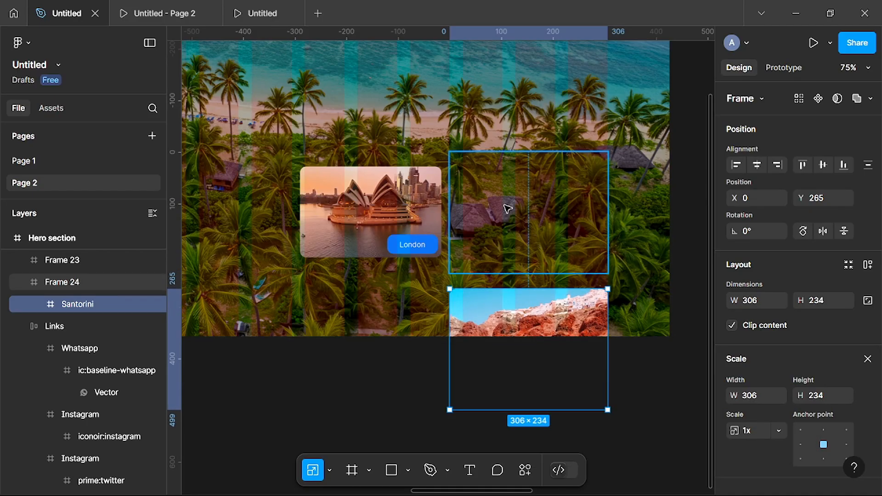
pyautogui.click(507, 209)
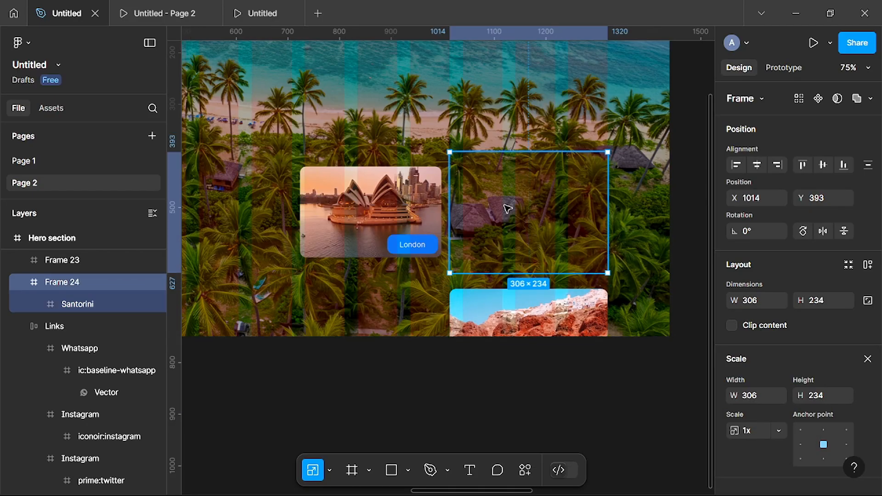
pyautogui.click(732, 325)
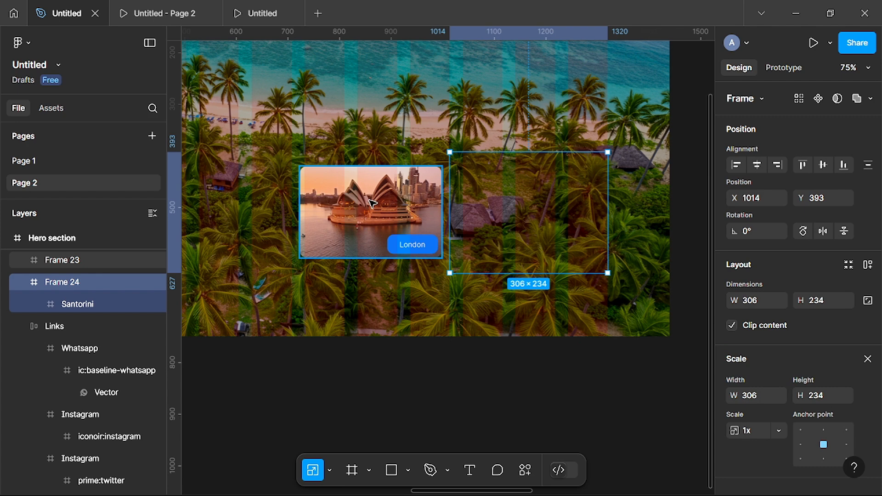
# - Turn on Clip content for the London frame in the middle hero section and move the London card down to Y 226 inside it
pyautogui.click(372, 203)
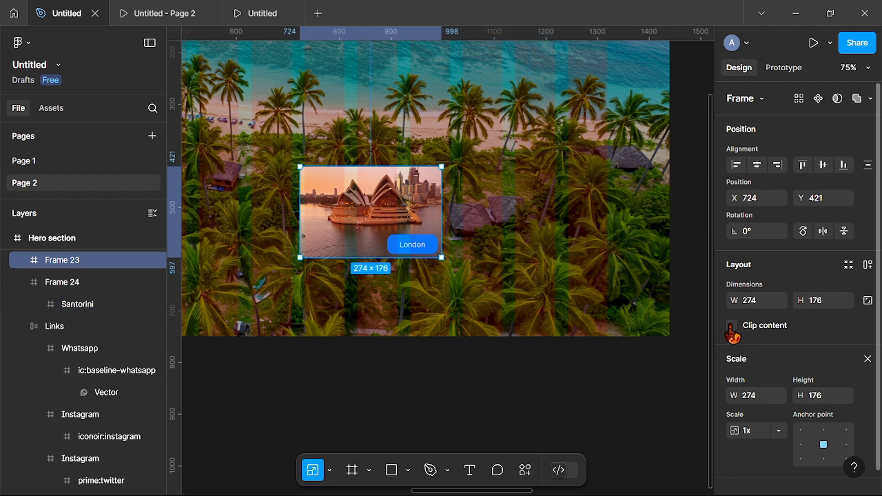
pyautogui.doubleClick(368, 213)
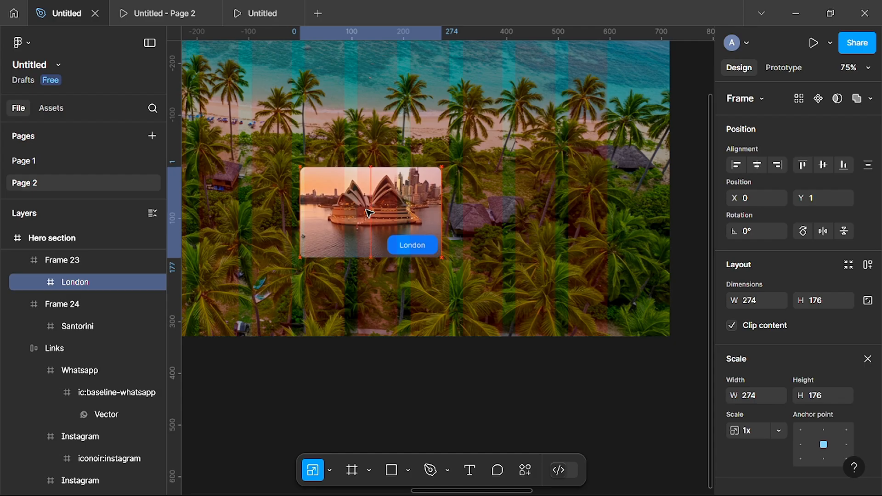
pyautogui.press('Down')
pyautogui.press('Down')
pyautogui.press('Down')
pyautogui.press('Down')
pyautogui.press('Down')
pyautogui.press('Down')
pyautogui.press('Down')
pyautogui.press('Down')
pyautogui.press('Down')
pyautogui.press('Down')
pyautogui.press('Down')
pyautogui.press('Down')
pyautogui.press('Down')
pyautogui.press('Down')
pyautogui.press('Down')
pyautogui.press('Down')
pyautogui.press('Down')
pyautogui.press('Down')
pyautogui.press('Down')
pyautogui.press('Down')
pyautogui.press('Down')
pyautogui.press('Down')
pyautogui.press('Down')
pyautogui.press('Down')
pyautogui.press('Down')
pyautogui.press('Down')
pyautogui.press('Down')
pyautogui.press('Down')
pyautogui.press('Down')
pyautogui.press('Down')
pyautogui.press('Down')
pyautogui.press('Down')
pyautogui.press('Down')
pyautogui.press('Down')
pyautogui.press('Down')
pyautogui.press('Down')
pyautogui.press('Down')
pyautogui.press('Down')
pyautogui.press('Down')
pyautogui.press('Down')
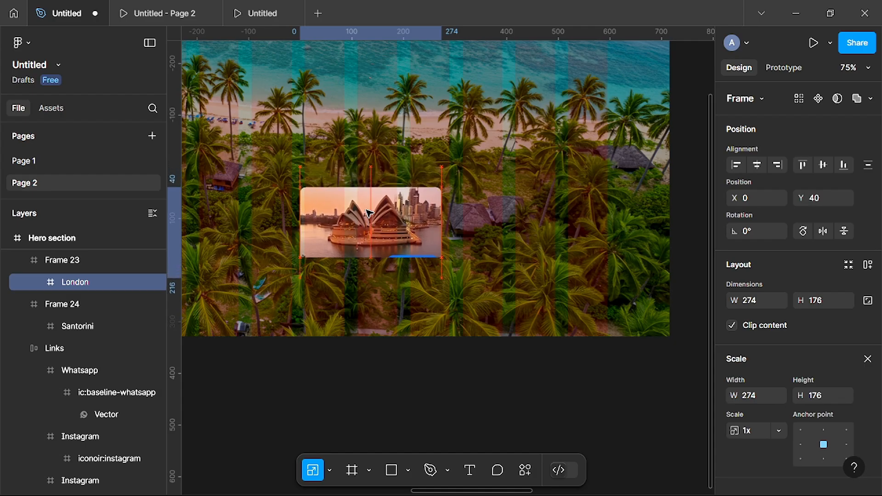
pyautogui.press('Down')
pyautogui.press('Down')
pyautogui.press('Down')
pyautogui.press('Down')
pyautogui.press('Down')
pyautogui.press('Down')
pyautogui.press('Down')
pyautogui.press('Down')
pyautogui.press('Down')
pyautogui.press('Down')
pyautogui.press('Down')
pyautogui.press('Down')
pyautogui.press('Down')
pyautogui.press('Down')
pyautogui.press('Down')
pyautogui.press('Down')
pyautogui.press('Down')
pyautogui.press('Down')
pyautogui.press('Down')
pyautogui.press('Down')
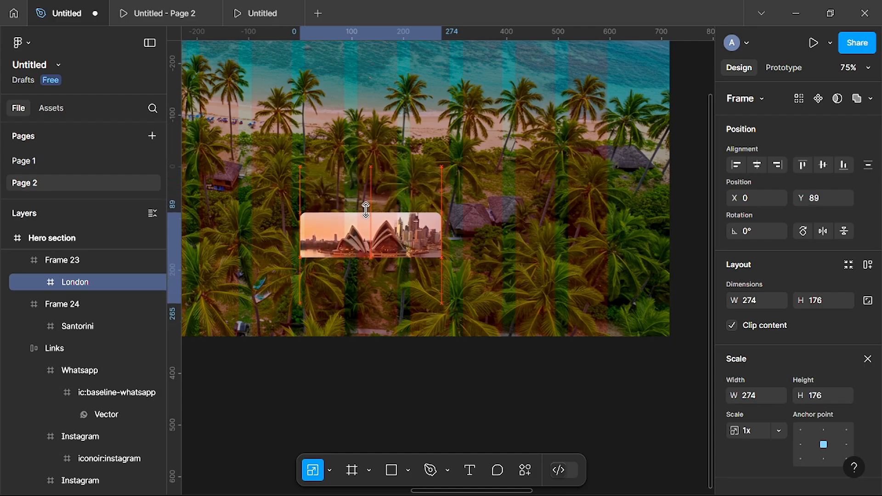
pyautogui.press('Down')
pyautogui.press('Down')
pyautogui.press('Down')
pyautogui.press('Down')
pyautogui.press('Down')
pyautogui.press('Down')
pyautogui.press('Down')
pyautogui.press('Down')
pyautogui.press('Down')
pyautogui.press('Down')
pyautogui.press('Down')
pyautogui.press('Down')
pyautogui.press('Down')
pyautogui.press('Down')
pyautogui.press('Down')
pyautogui.press('Down')
pyautogui.press('Down')
pyautogui.press('Down')
pyautogui.press('Down')
pyautogui.press('Down')
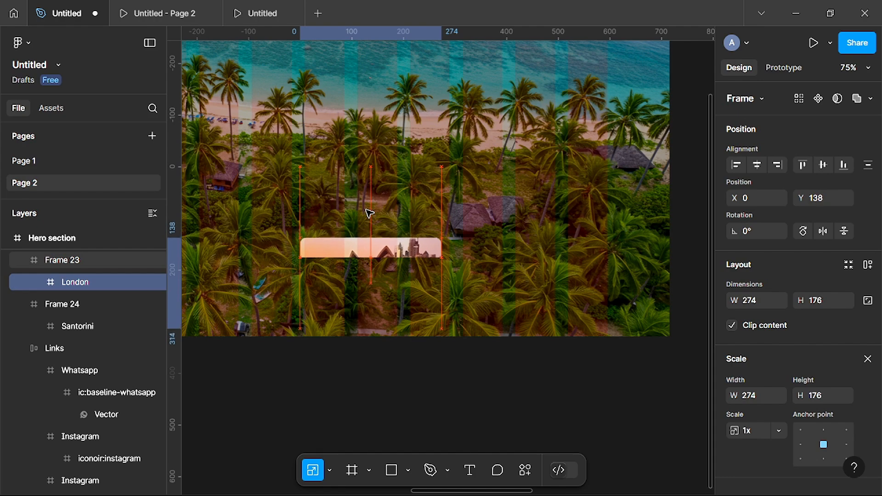
pyautogui.press('Down')
pyautogui.press('Down')
pyautogui.press('Down')
pyautogui.press('Down')
pyautogui.press('Down')
pyautogui.press('Down')
pyautogui.press('Down')
pyautogui.press('Down')
pyautogui.press('Down')
pyautogui.press('Down')
pyautogui.press('Down')
pyautogui.press('Down')
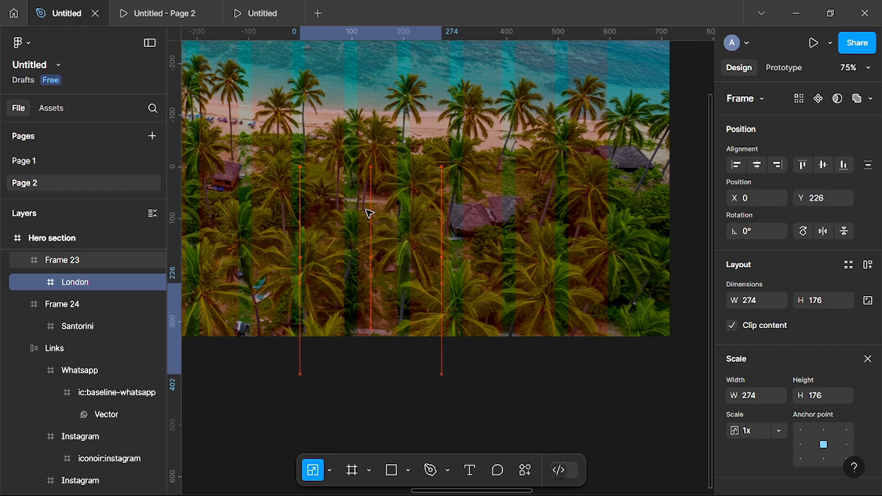
# - Set the Smart animate duration of the delayed interaction from the middle to the final hero section to 1000 ms
pyautogui.scroll(-5, 366, 210)
pyautogui.scroll(2, 367, 211)
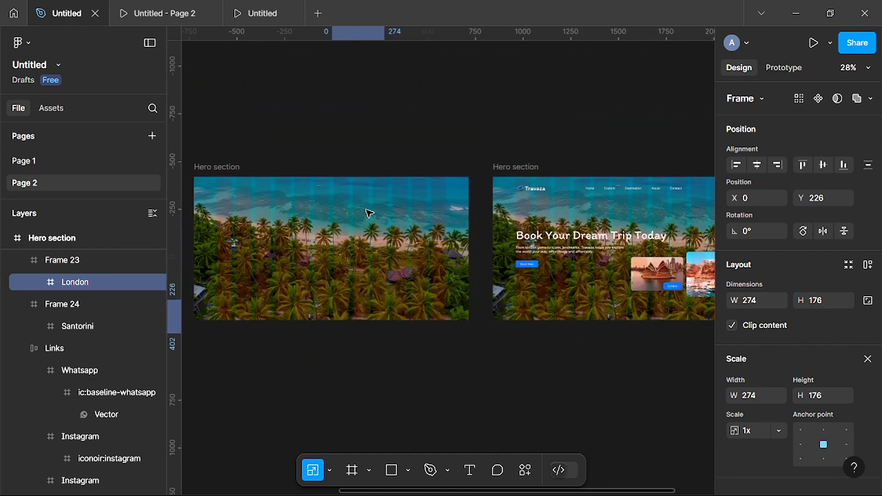
pyautogui.click(215, 168)
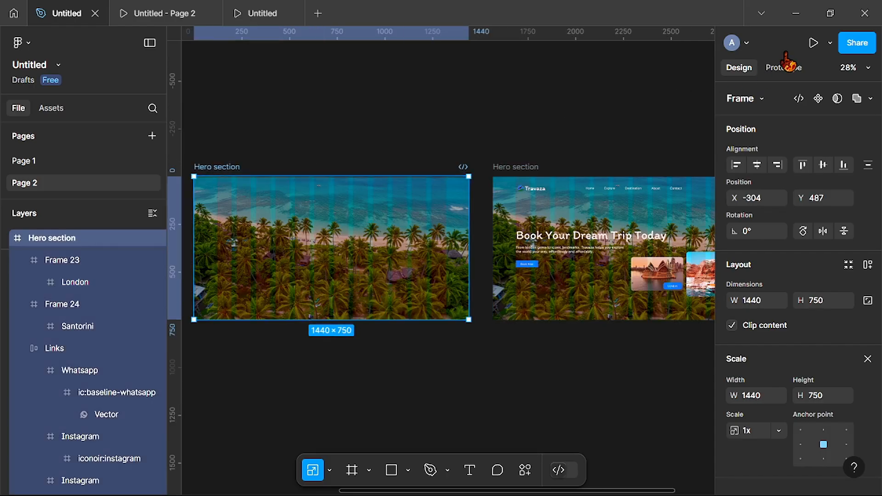
pyautogui.click(785, 68)
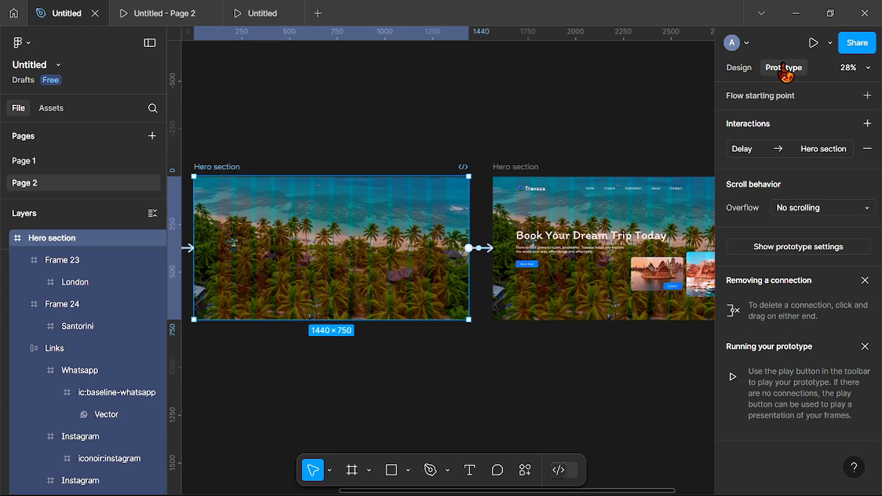
pyautogui.click(482, 248)
pyautogui.scroll(3, 471, 276)
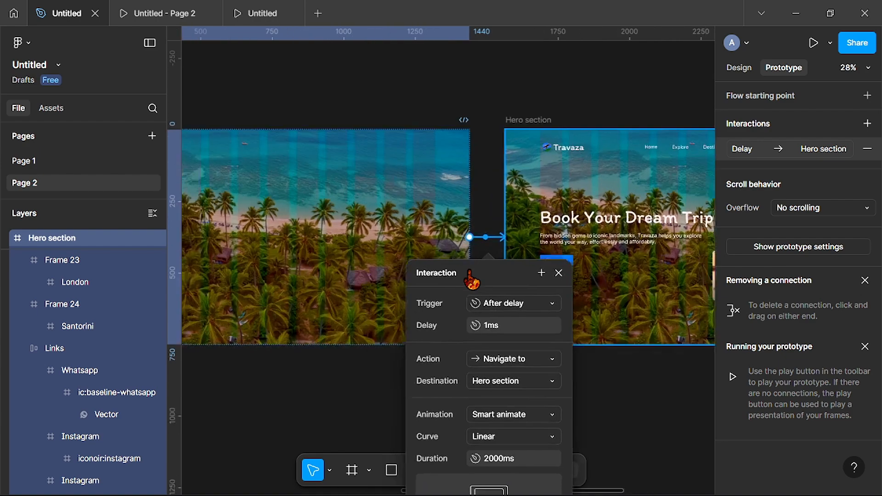
pyautogui.scroll(5, 470, 279)
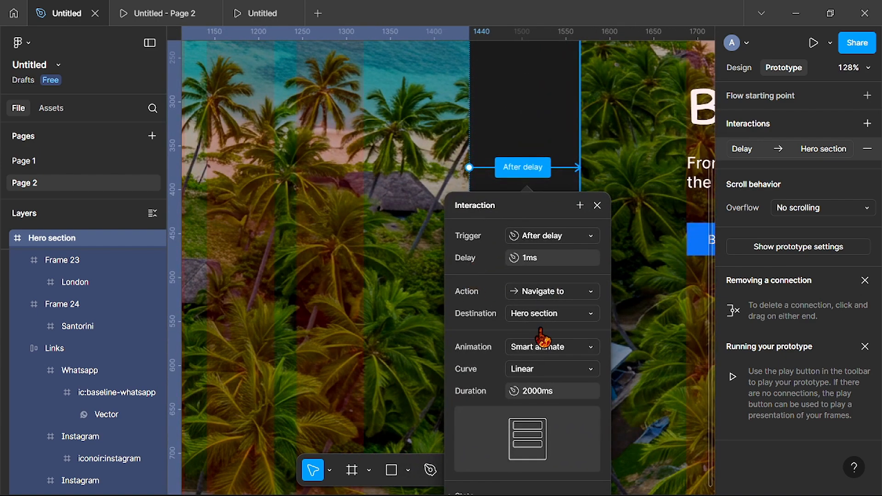
pyautogui.scroll(-2, 543, 342)
pyautogui.scroll(-1, 541, 329)
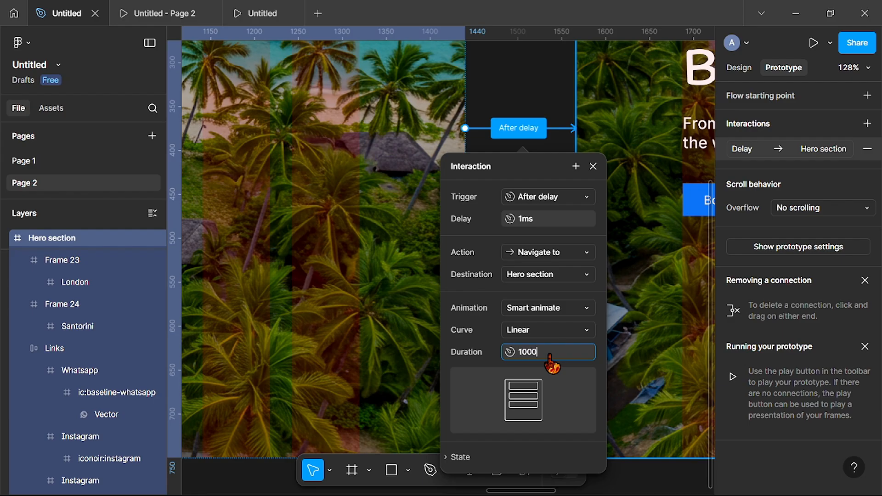
pyautogui.press('Return')
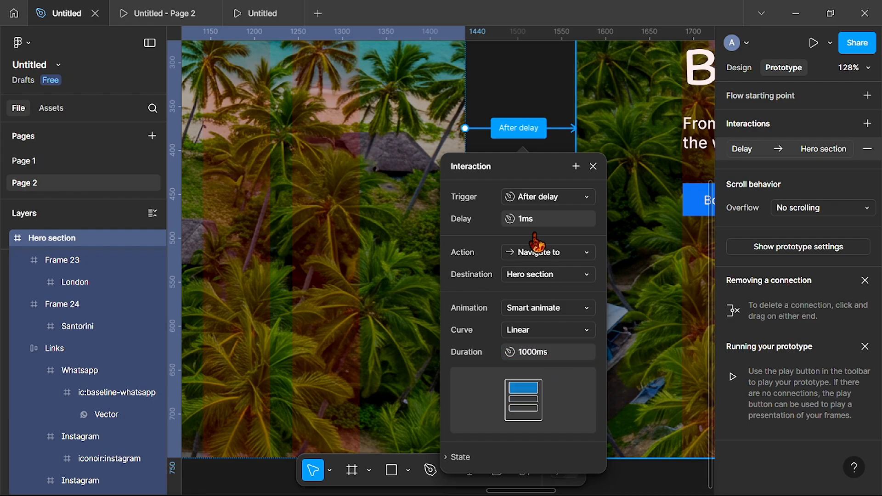
pyautogui.scroll(-1, 535, 243)
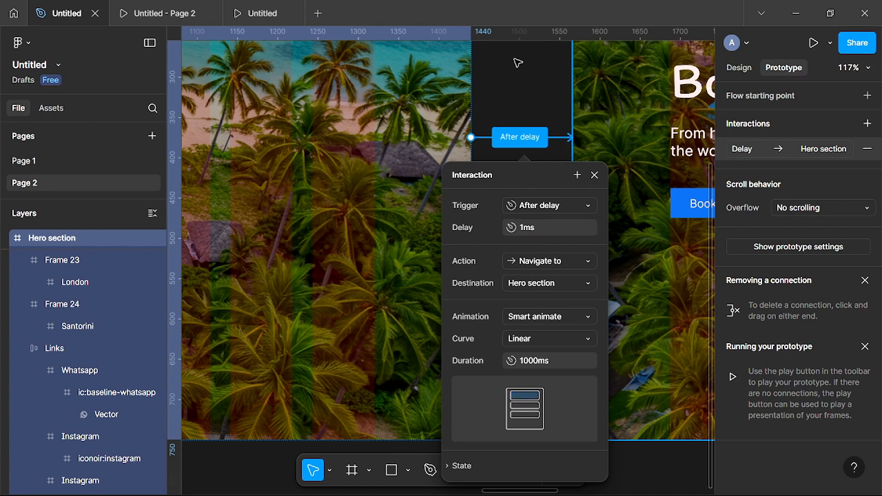
pyautogui.click(509, 93)
# - Replay the Page 2 prototype from the start in full screen to check the card animation, then exit full screen
pyautogui.scroll(-8, 508, 229)
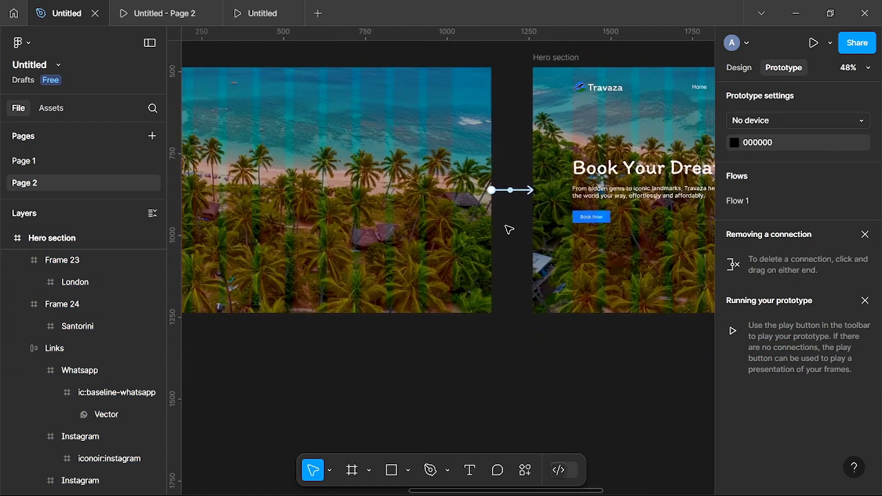
pyautogui.hscroll(-3, 508, 230)
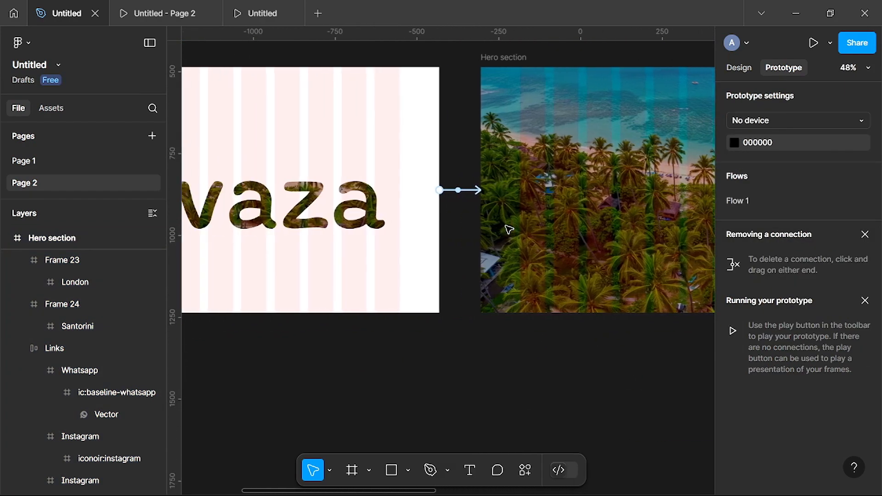
pyautogui.click(160, 15)
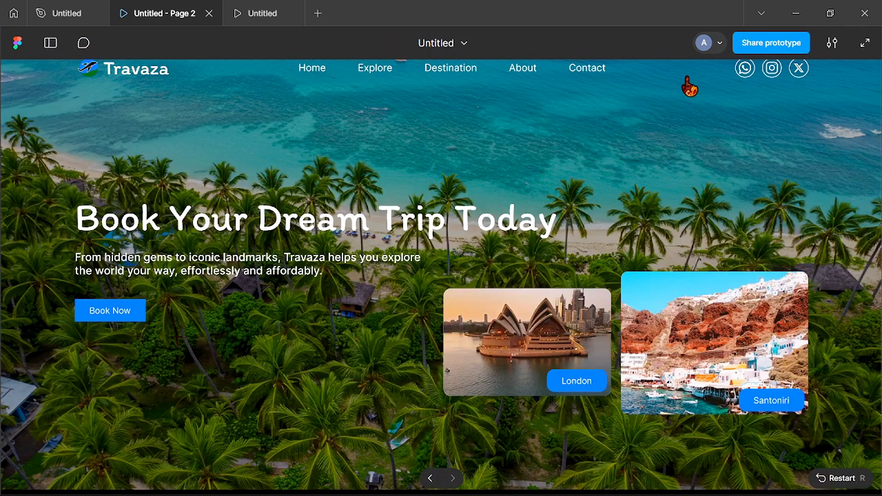
pyautogui.click(863, 44)
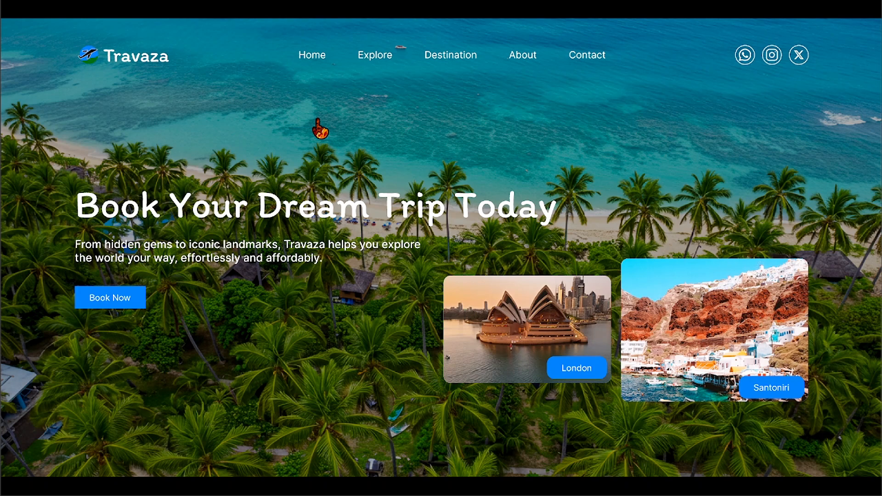
pyautogui.press('r')
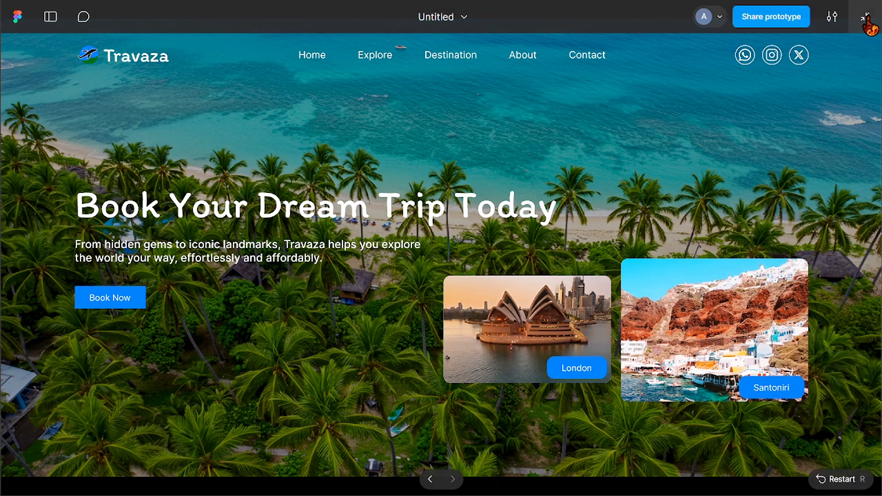
pyautogui.click(864, 19)
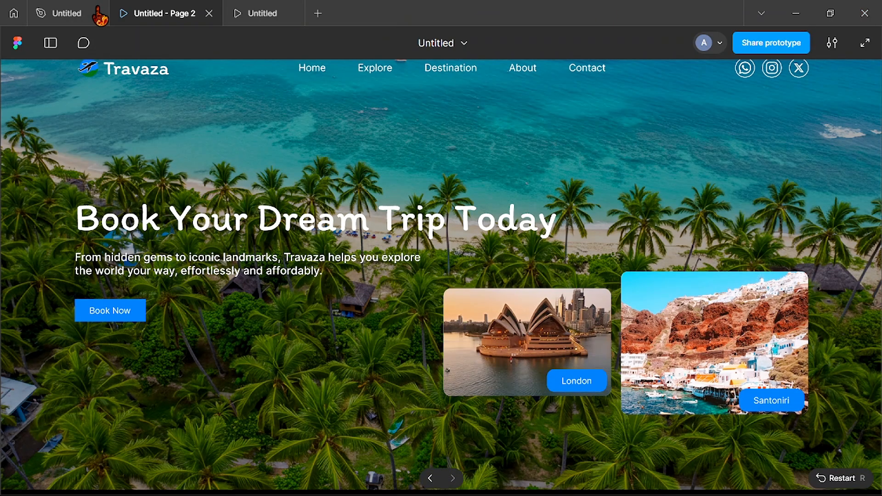
# - Turn on Clip content for the Santorini and London card frames in the final hero section of the design file
pyautogui.click(72, 18)
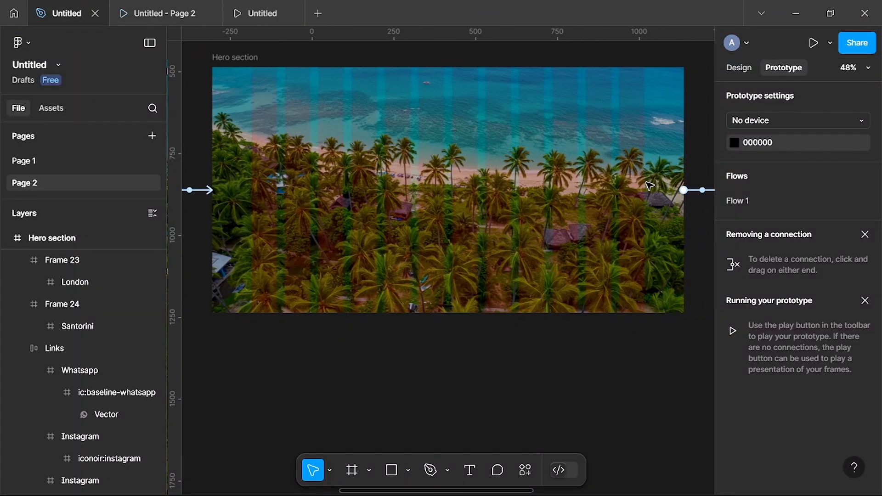
pyautogui.hscroll(8, 648, 185)
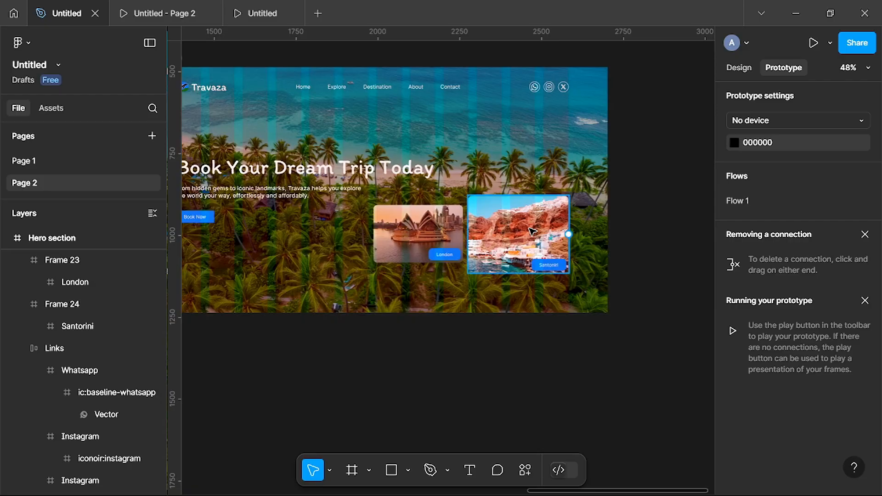
pyautogui.click(532, 231)
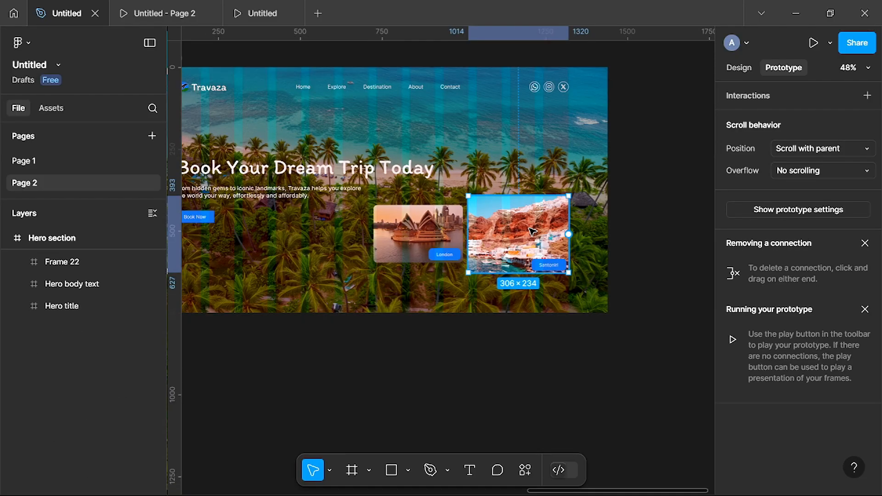
pyautogui.click(739, 69)
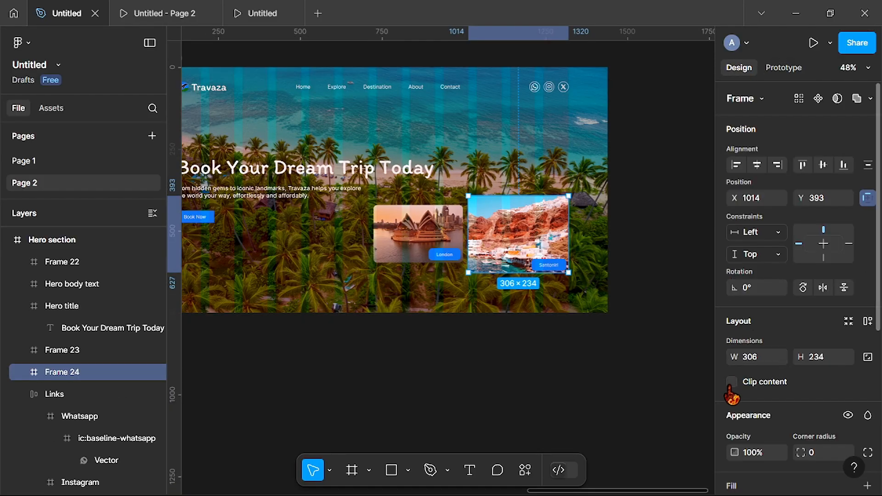
pyautogui.click(423, 242)
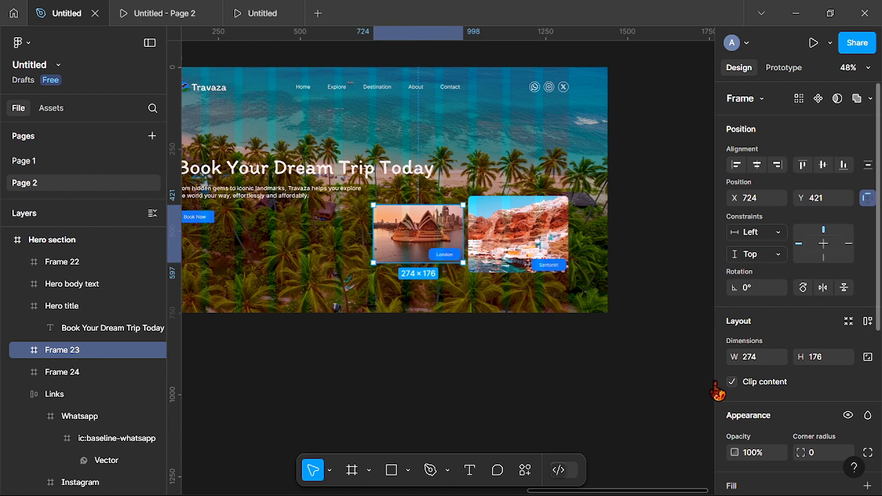
# - Examine the card frames in the final hero section and compare them with the middle hero section on the canvas
pyautogui.scroll(-3, 509, 341)
pyautogui.scroll(5, 509, 341)
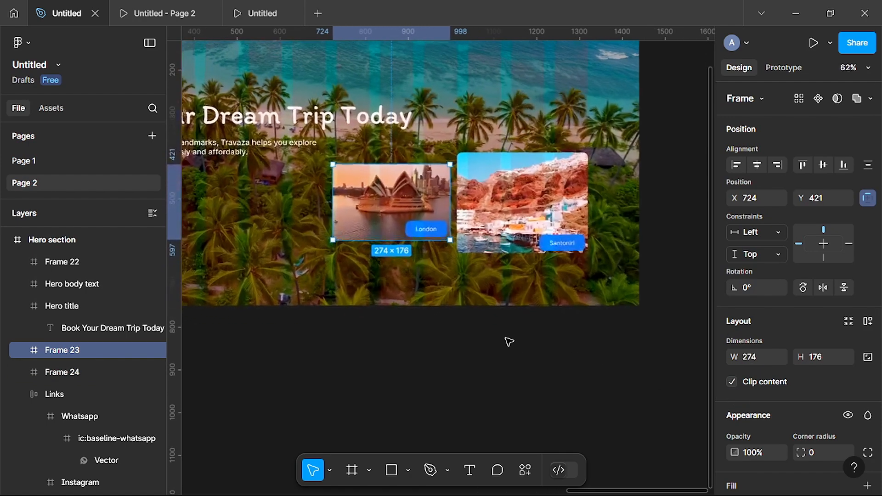
pyautogui.scroll(2, 508, 340)
pyautogui.hscroll(-4, 508, 340)
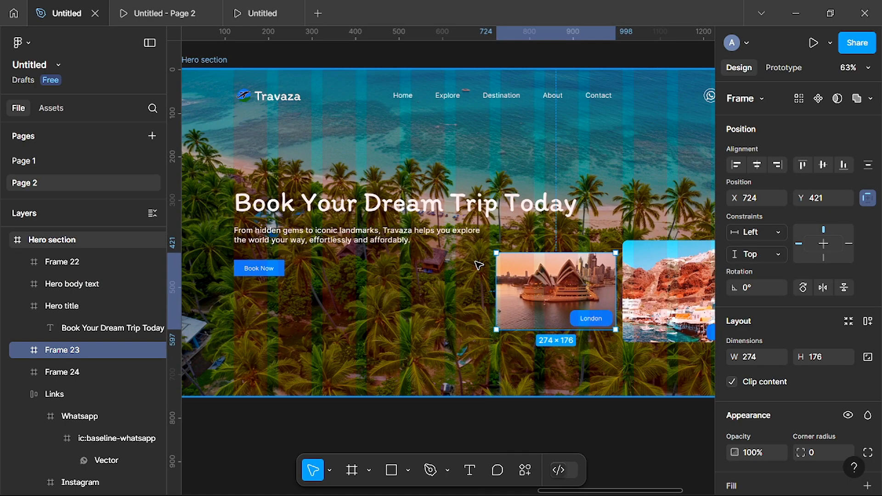
pyautogui.scroll(-3, 478, 265)
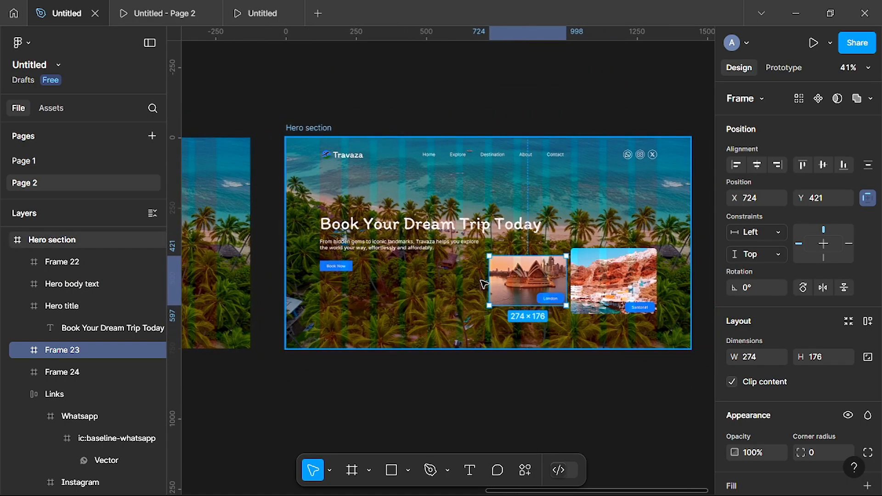
pyautogui.scroll(-2, 484, 284)
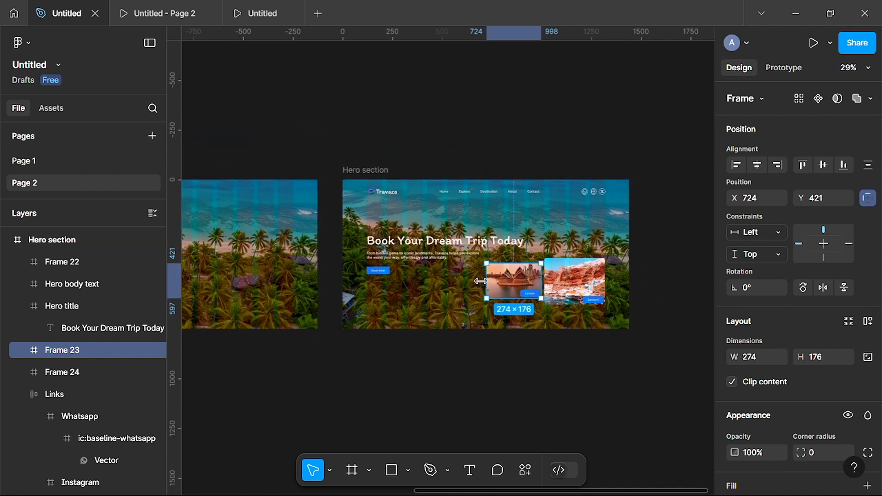
pyautogui.hscroll(-6, 484, 284)
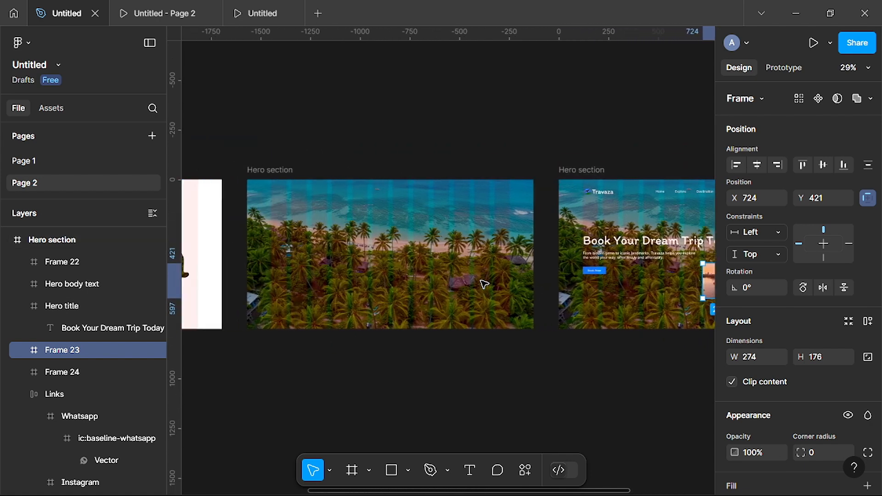
pyautogui.hscroll(-4, 380, 275)
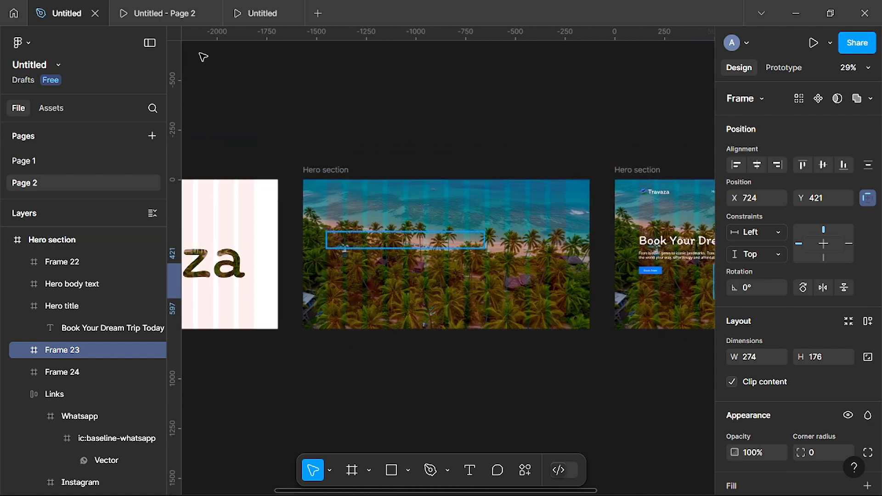
# - Restart the Page 2 prototype in full screen and watch how the cards reveal inside their clipped frames
pyautogui.click(164, 19)
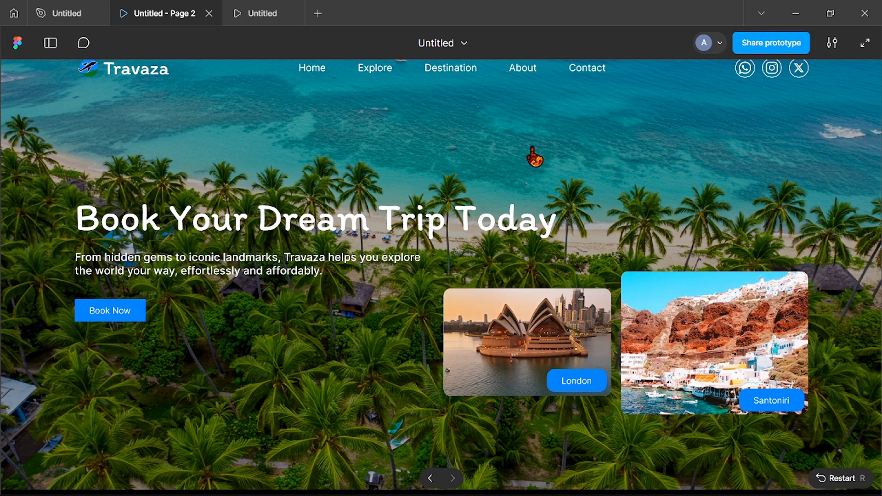
pyautogui.click(864, 44)
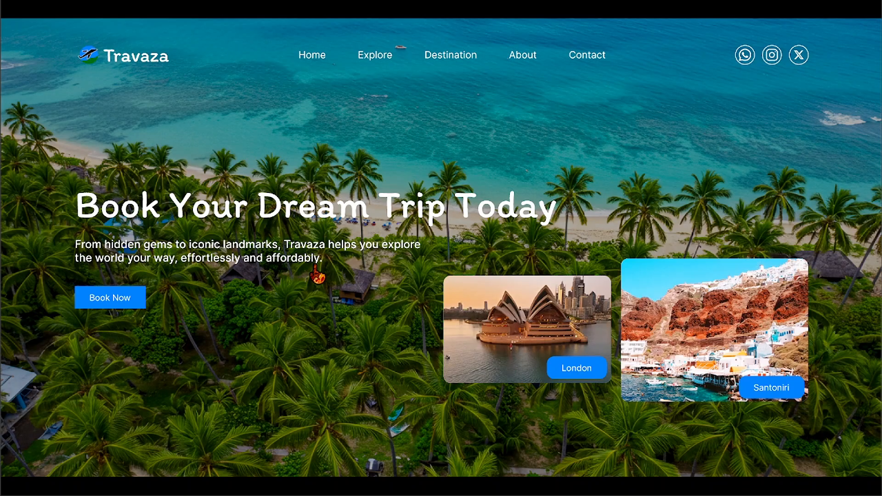
pyautogui.press('r')
pyautogui.press('r')
pyautogui.moveTo(825, 21)
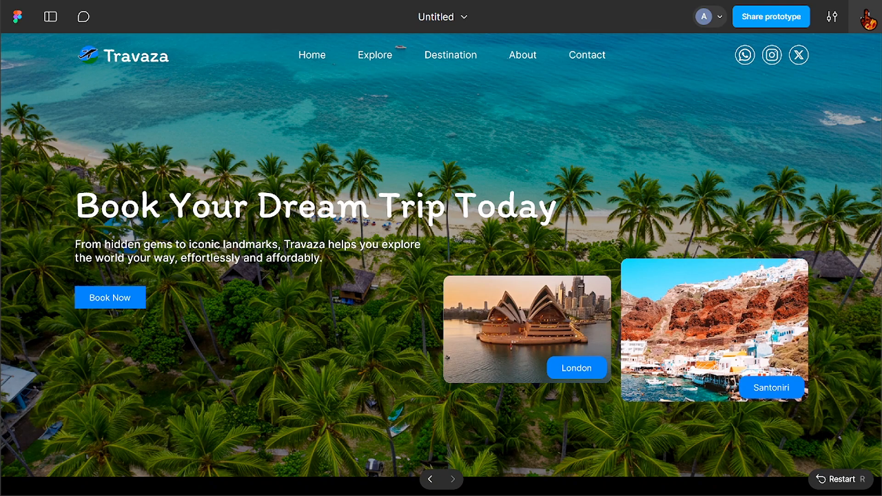